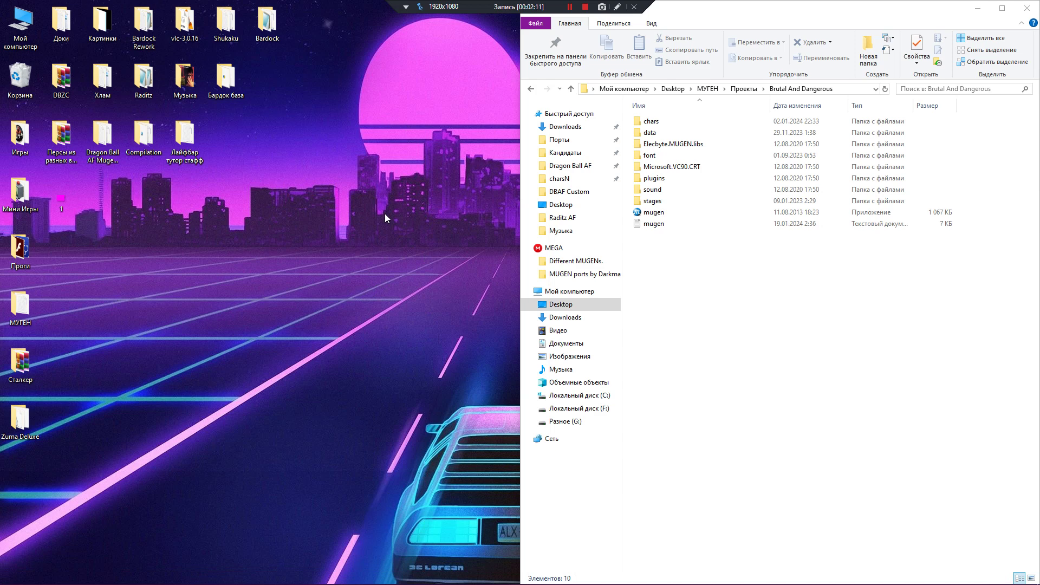
Step: Delete the text document "Новый текстовый документ" from the desktop folder "Лайфбар тутор стафф" and close the folder
double_click(185, 138)
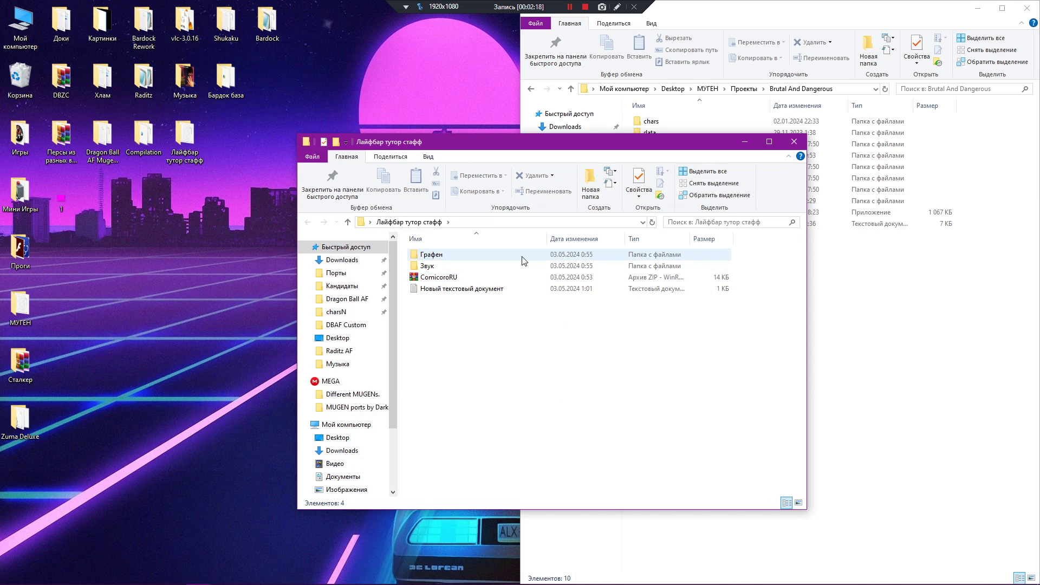
right_click(498, 289)
click(544, 538)
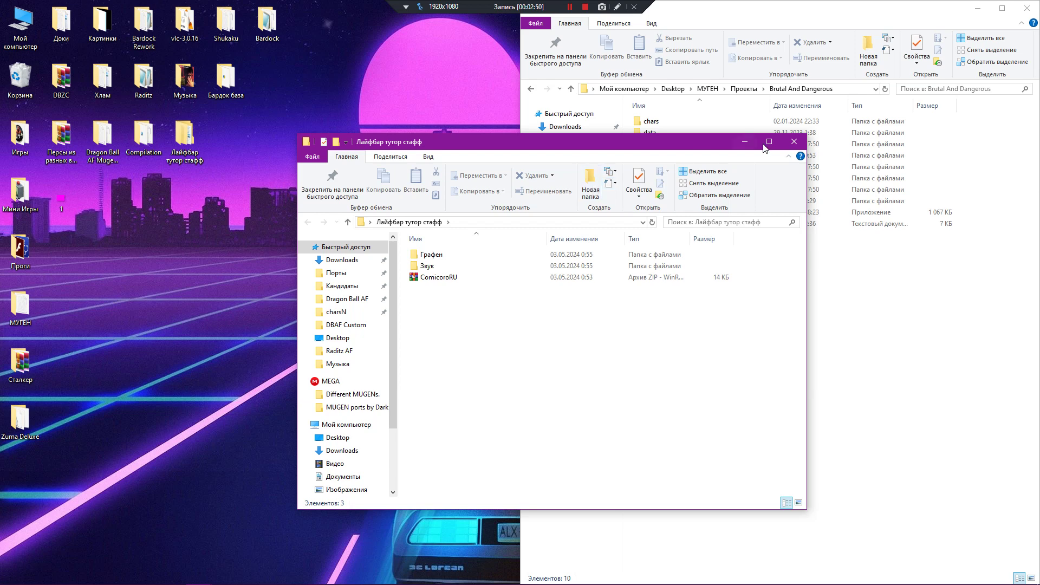
click(794, 142)
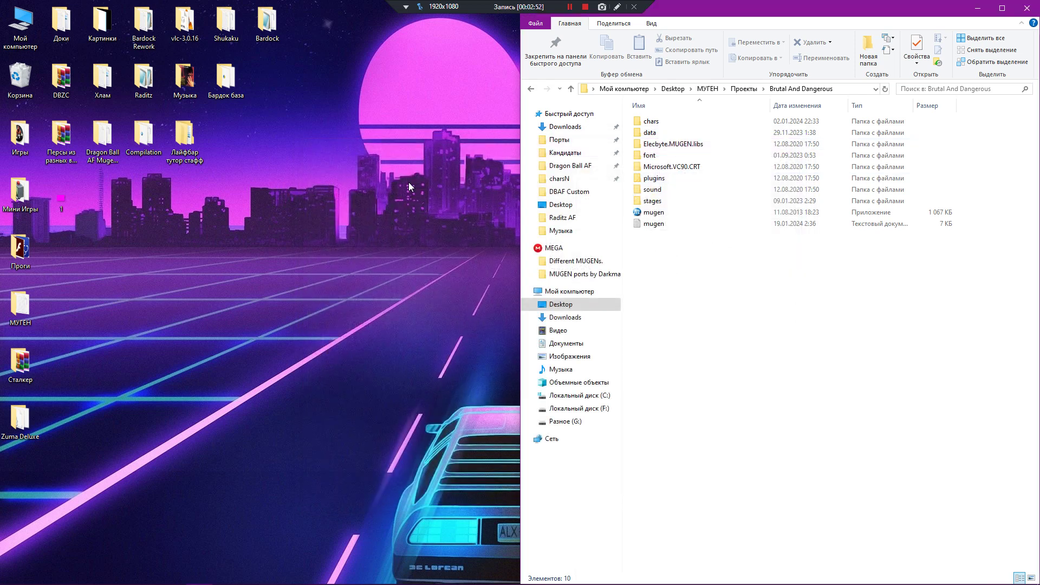
click(386, 338)
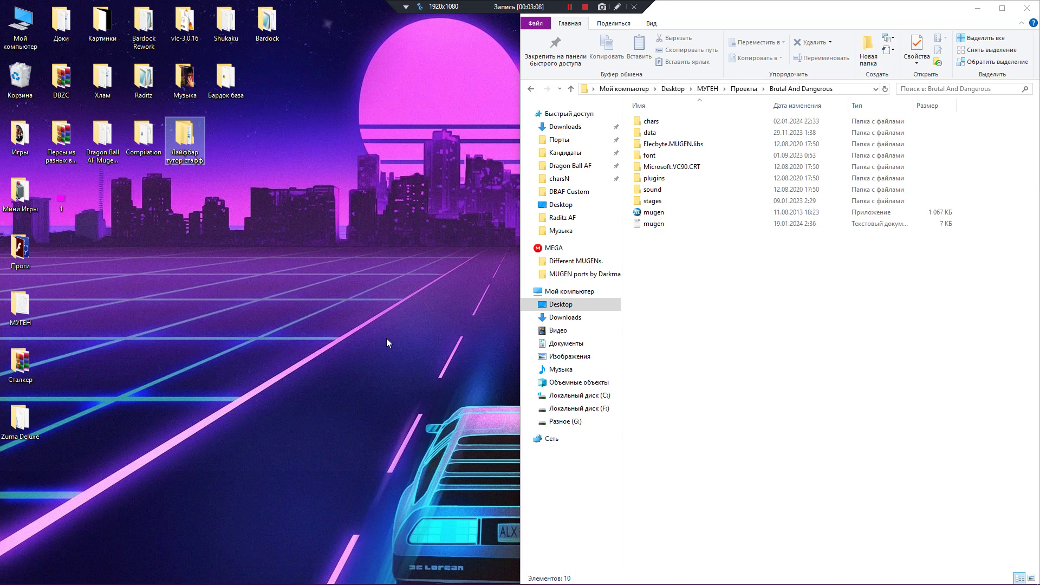
Step: Open the fight DEF file from the data\mugen1 folder of Brutal And Dangerous in Fighter Factory and look through its lifebar code
double_click(677, 132)
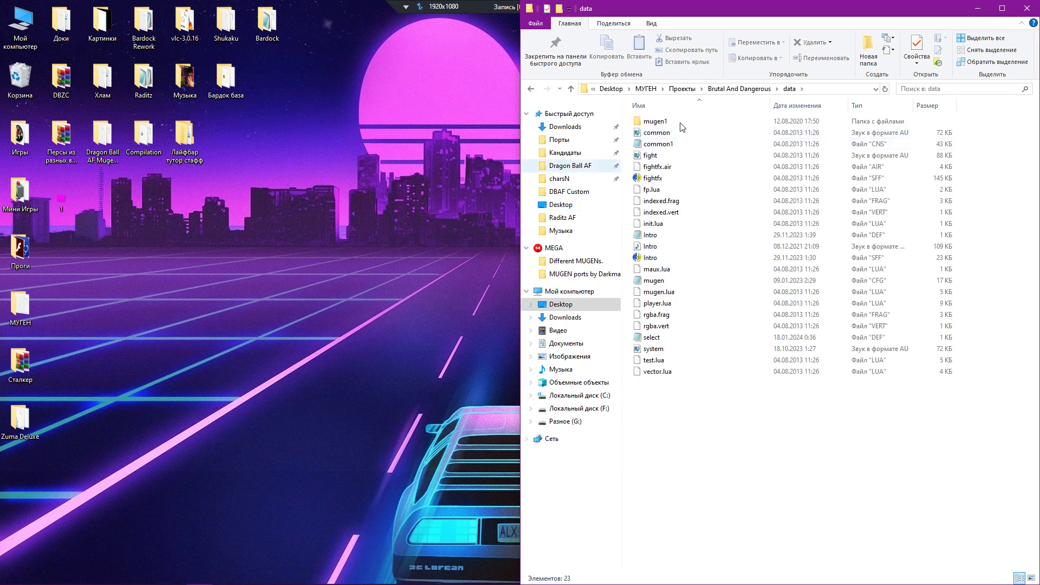
double_click(664, 124)
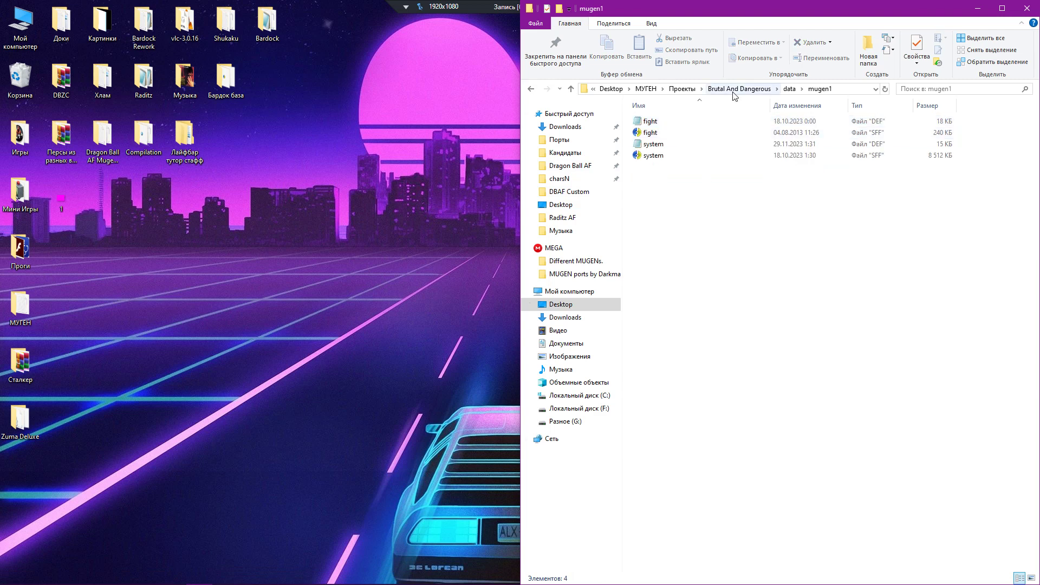
right_click(651, 126)
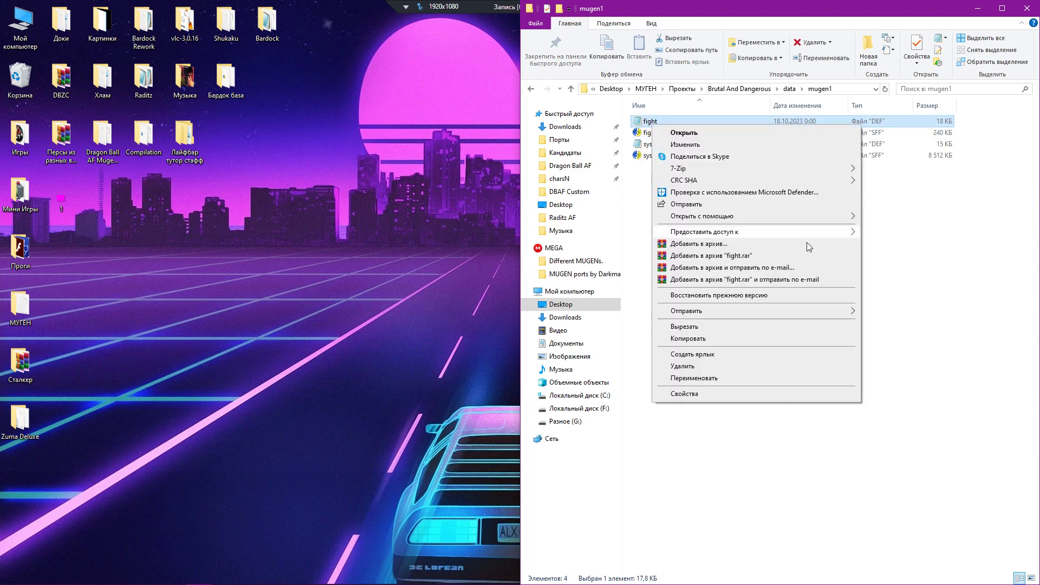
click(799, 245)
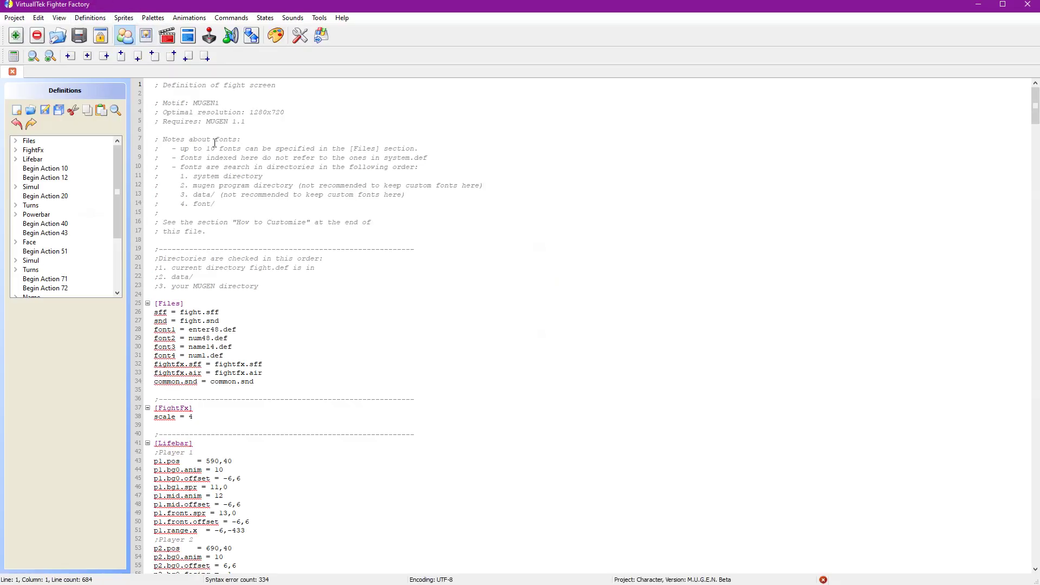
scroll(234, 208, down, 11)
scroll(235, 208, down, 13)
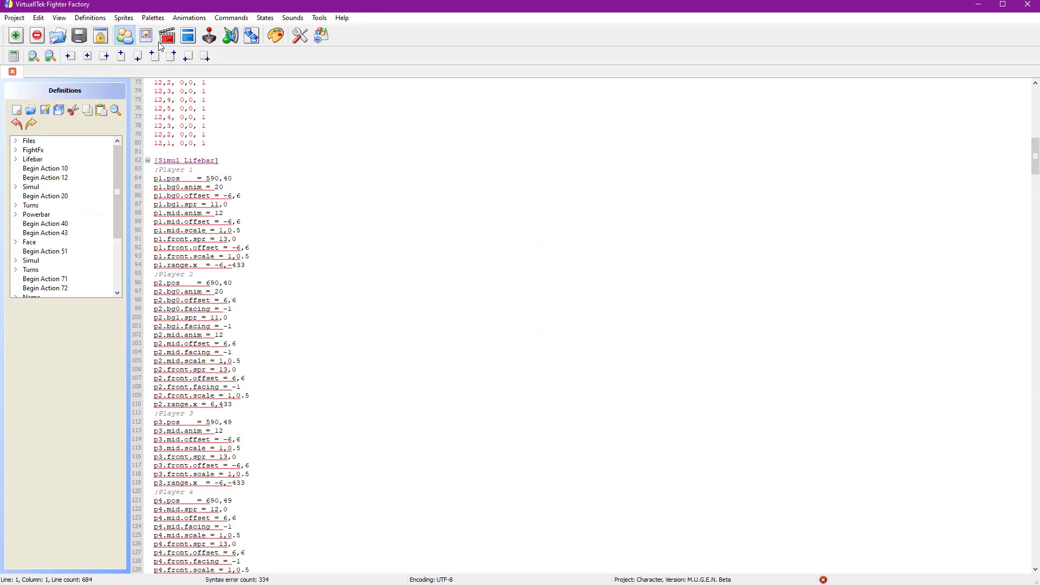
Step: Load the fight SFF sprite file from the mugen1 folder into the sprite editor
click(146, 36)
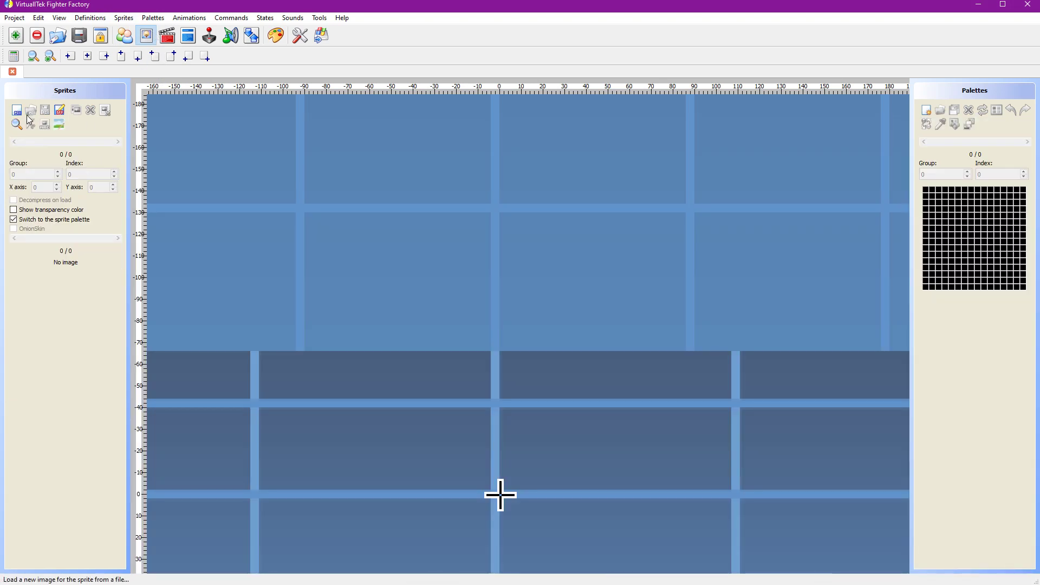
click(130, 18)
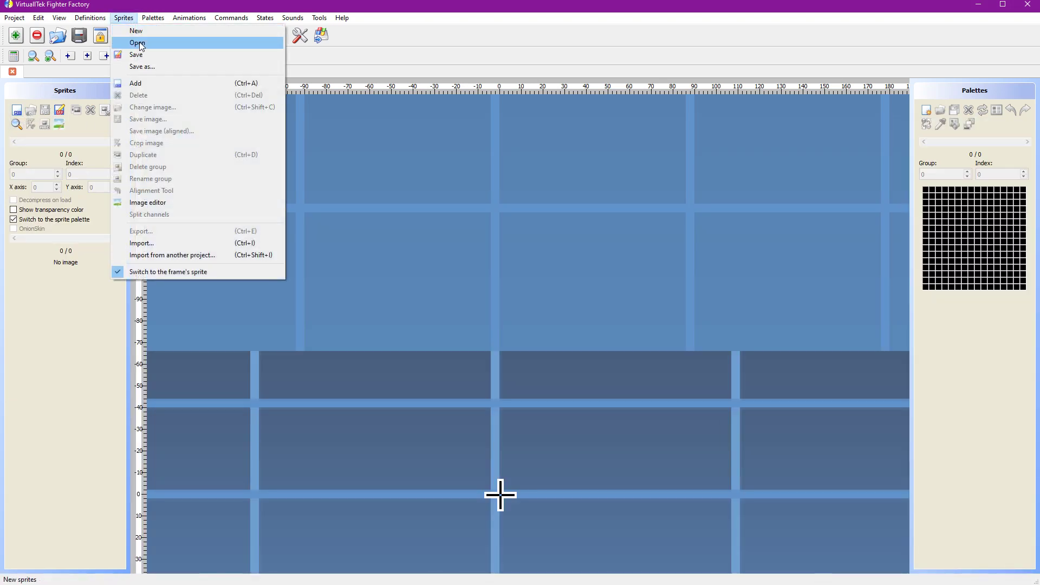
click(135, 39)
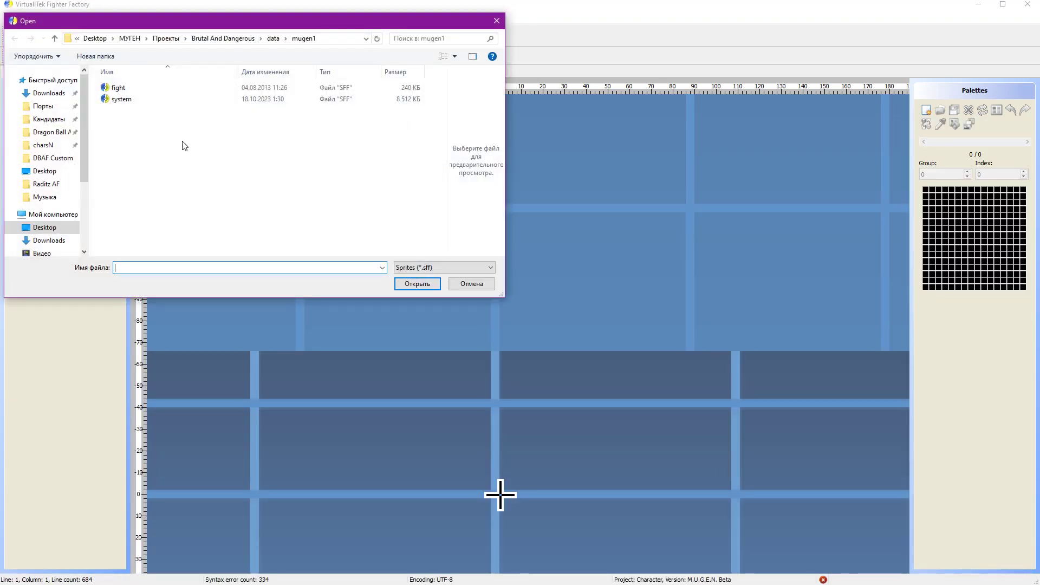
click(118, 88)
click(420, 285)
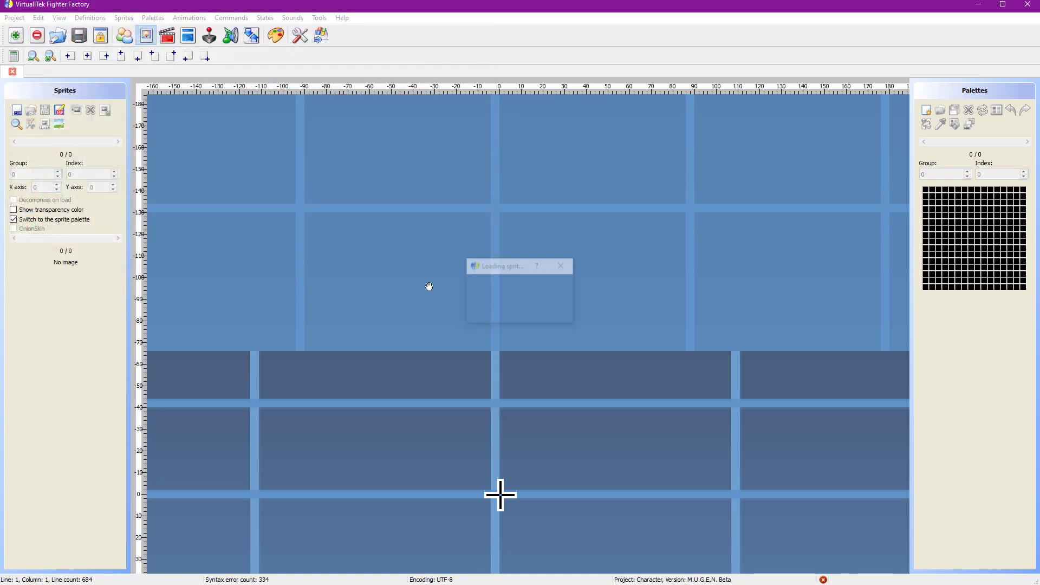
Step: Look through the fight screen sprites, from the lifebar parts to the FIGHT text, and return to the first sprite
click(120, 144)
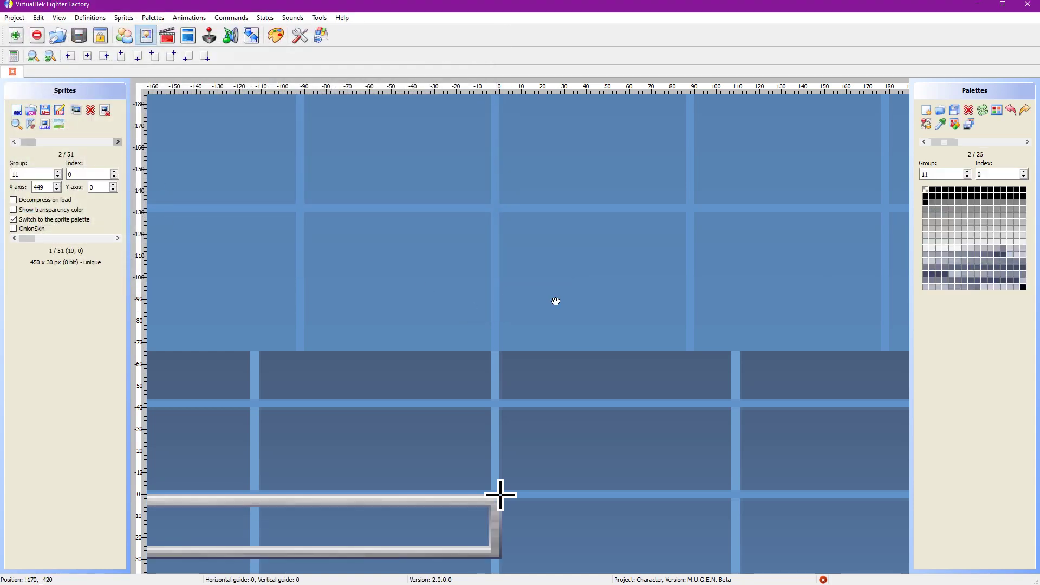
scroll(556, 301, down, 3)
scroll(556, 302, up, 1)
key(Right)
key(Right)
key(Right)
key(Right)
key(Right)
key(Right)
key(Right)
key(Right)
key(Right)
key(Right)
key(Right)
key(Right)
key(Right)
key(Right)
key(Right)
key(Right)
key(Right)
key(Right)
key(Right)
key(Right)
key(Right)
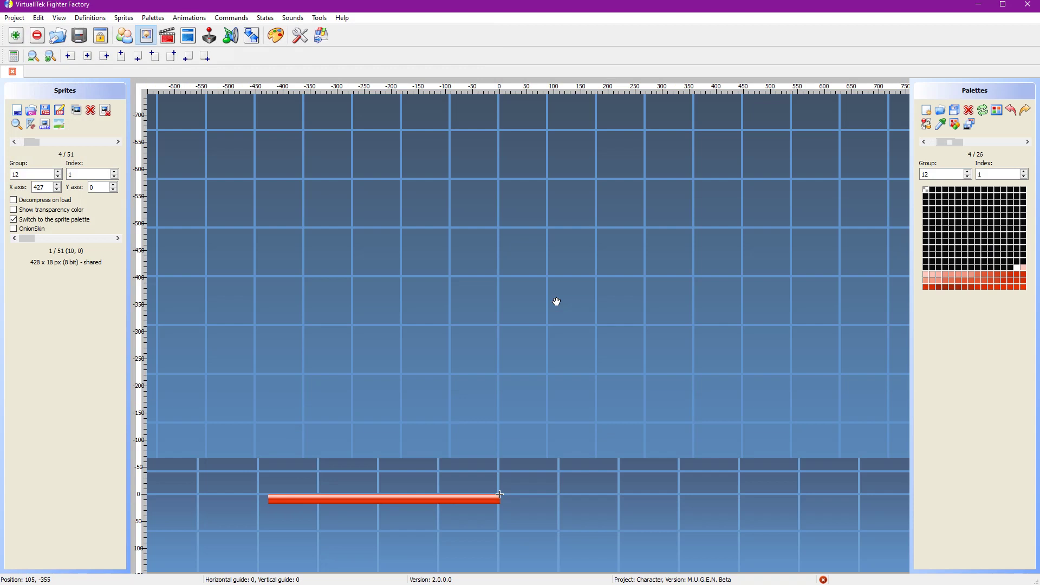
key(Right)
key(Right)
key(Right)
key(Right)
key(Right)
key(Right)
key(Right)
key(Right)
key(Right)
key(Right)
key(Right)
key(Right)
key(Right)
key(Right)
key(Right)
key(Right)
key(Right)
key(Right)
key(Right)
key(Right)
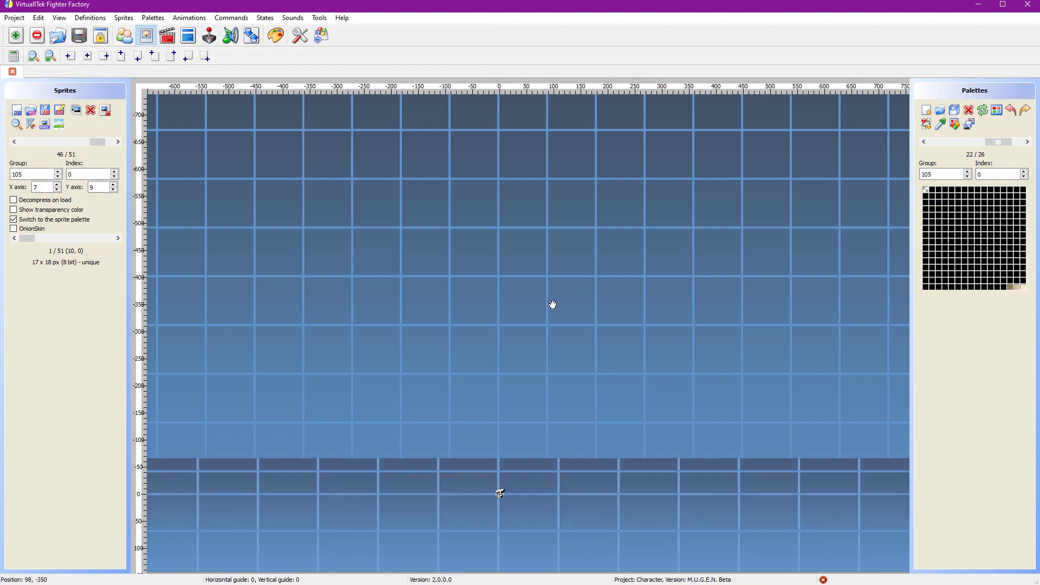
key(Left)
key(Left)
key(Left)
key(Left)
key(Left)
key(Left)
key(Left)
key(Left)
key(Left)
key(Left)
key(Left)
key(Left)
key(Left)
key(Left)
key(Left)
key(Left)
key(Left)
key(Left)
key(Left)
key(Left)
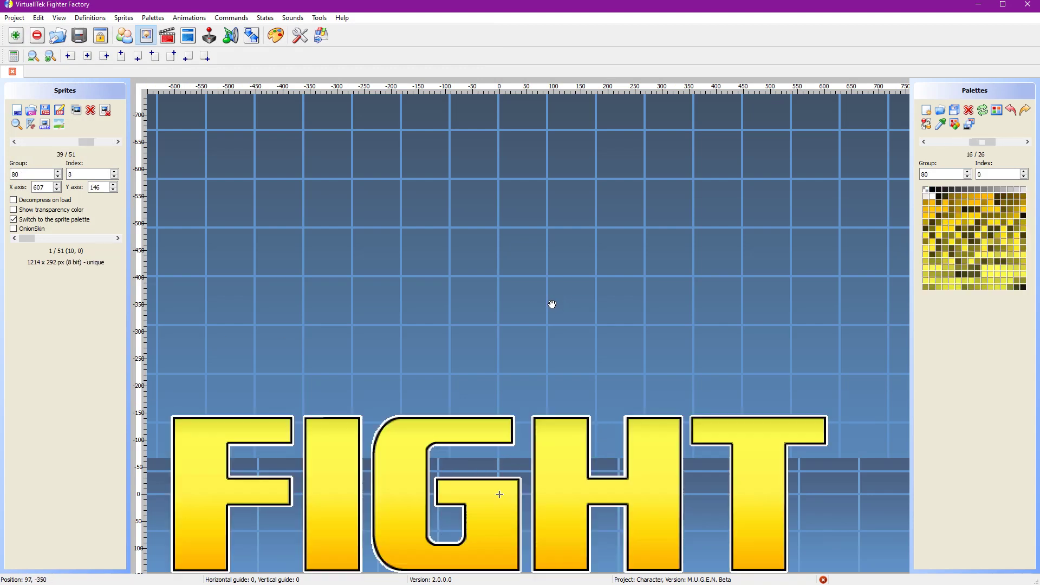
key(Left)
key(Left)
key(Left)
key(Left)
key(Left)
key(Left)
key(Left)
key(Left)
key(Left)
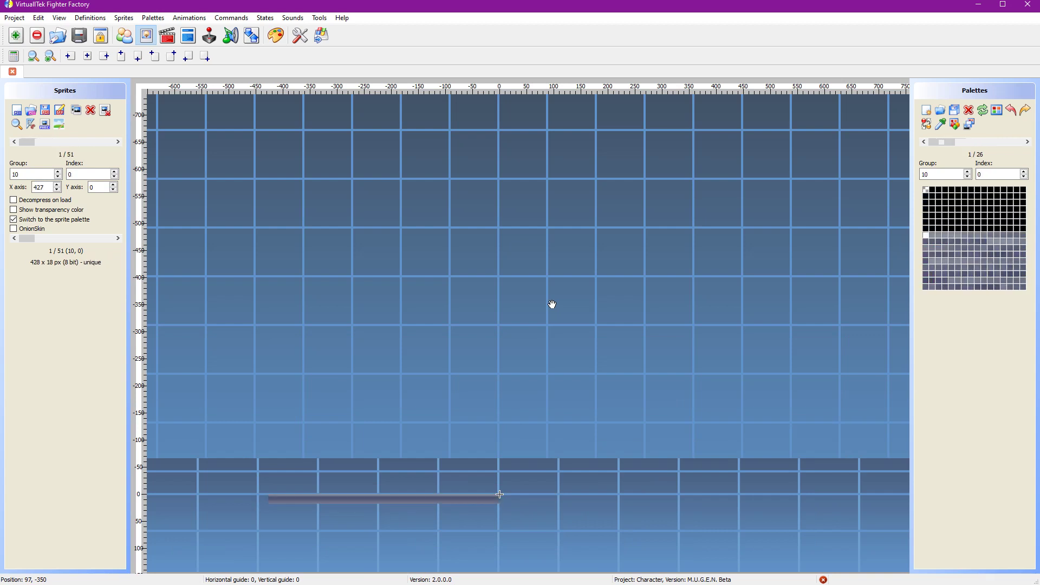
scroll(552, 305, up, 1)
Step: Examine the Files and Lifebar sections of the fight screen definitions, and minimize the editor
click(125, 35)
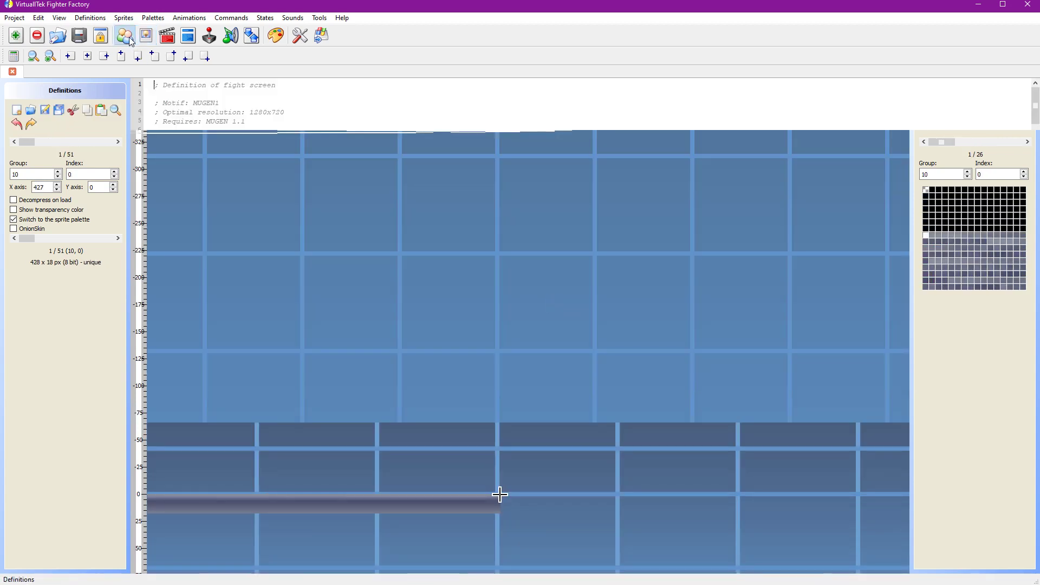
scroll(266, 226, down, 20)
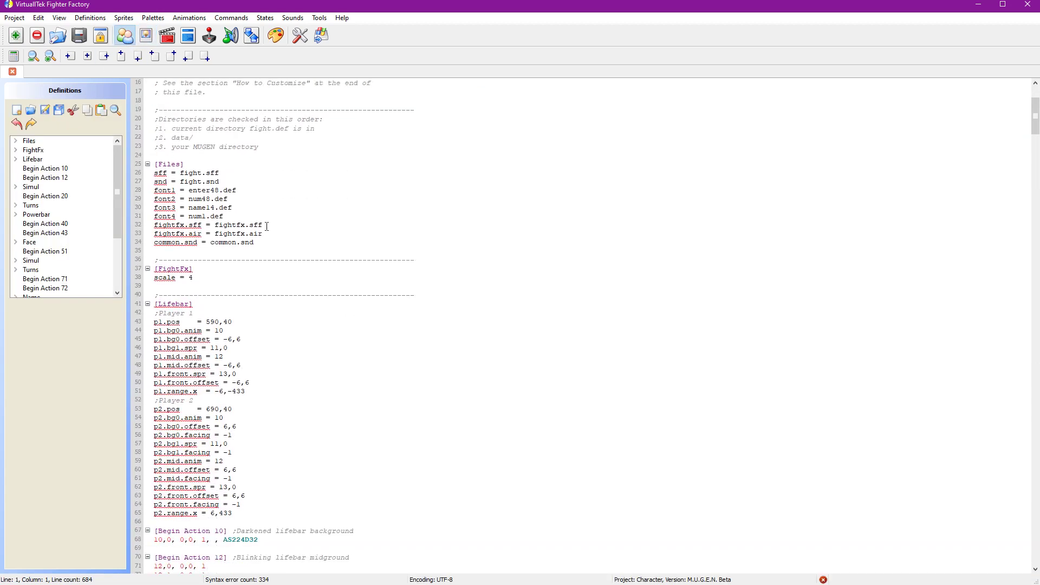
scroll(266, 226, up, 20)
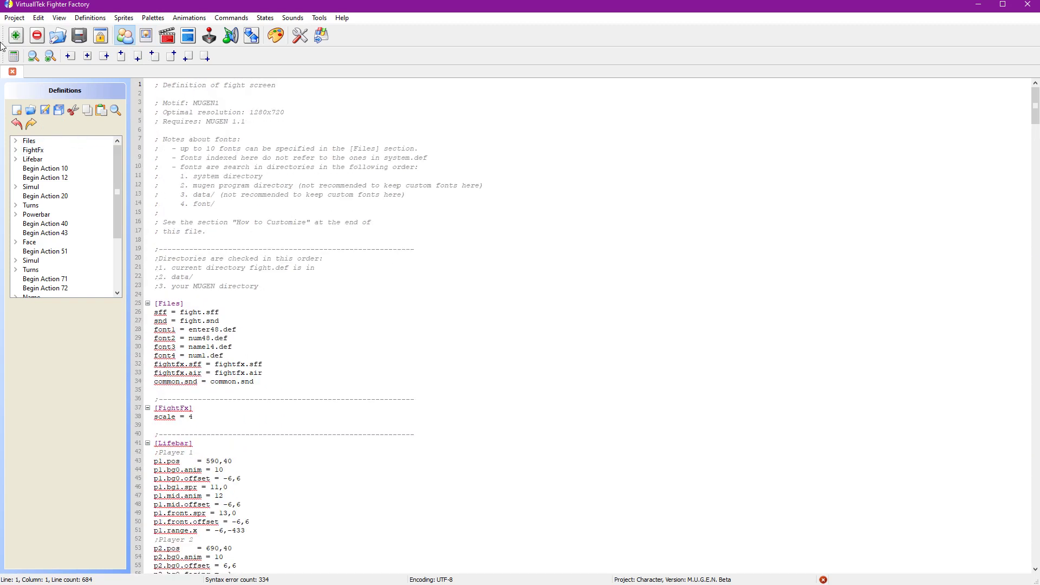
click(978, 4)
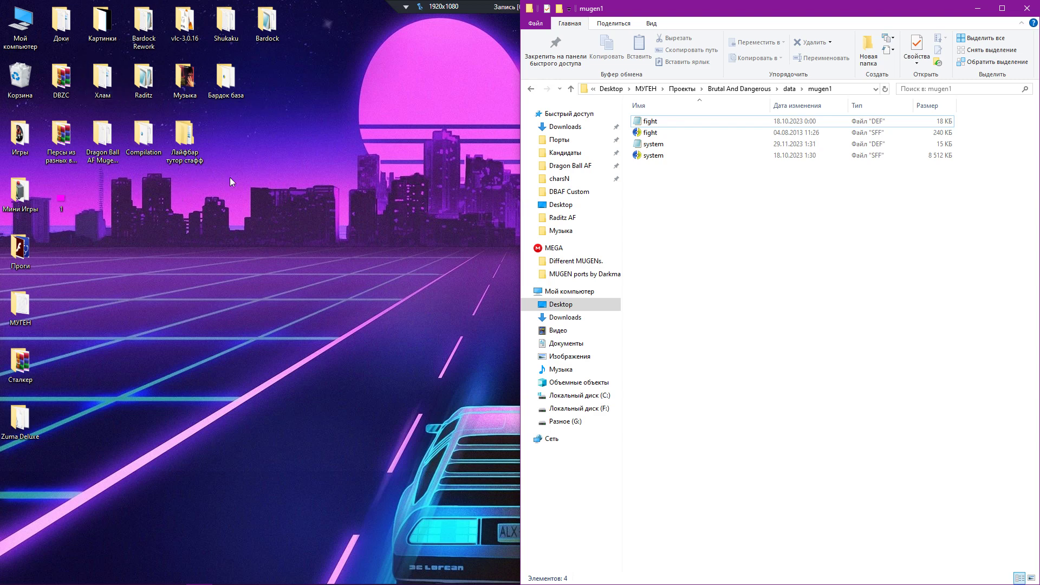
click(478, 7)
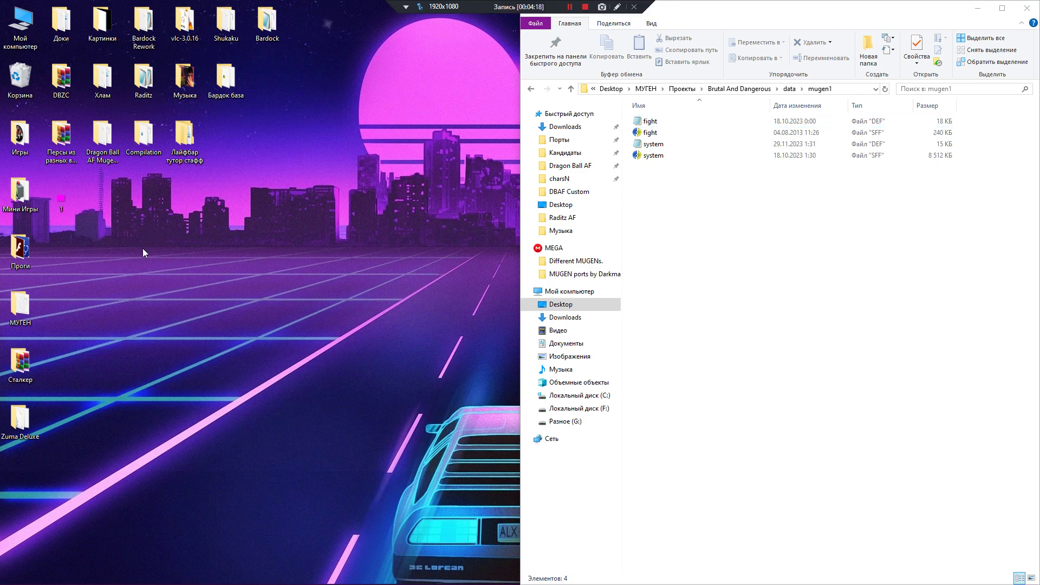
Step: Launch FFC from the desktop folder "Проги" and start browsing for the WinMugen executable
double_click(20, 248)
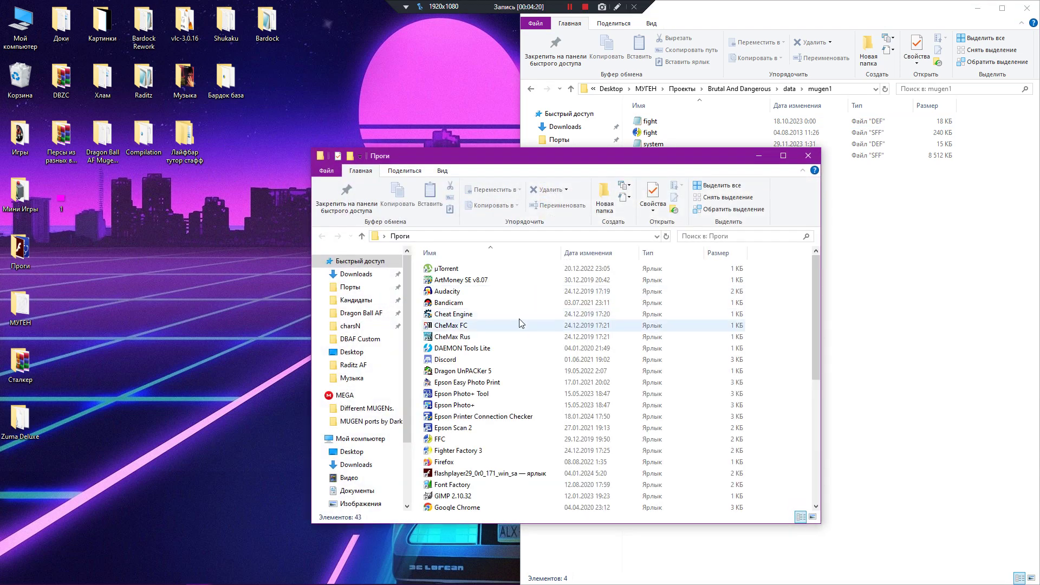
double_click(437, 445)
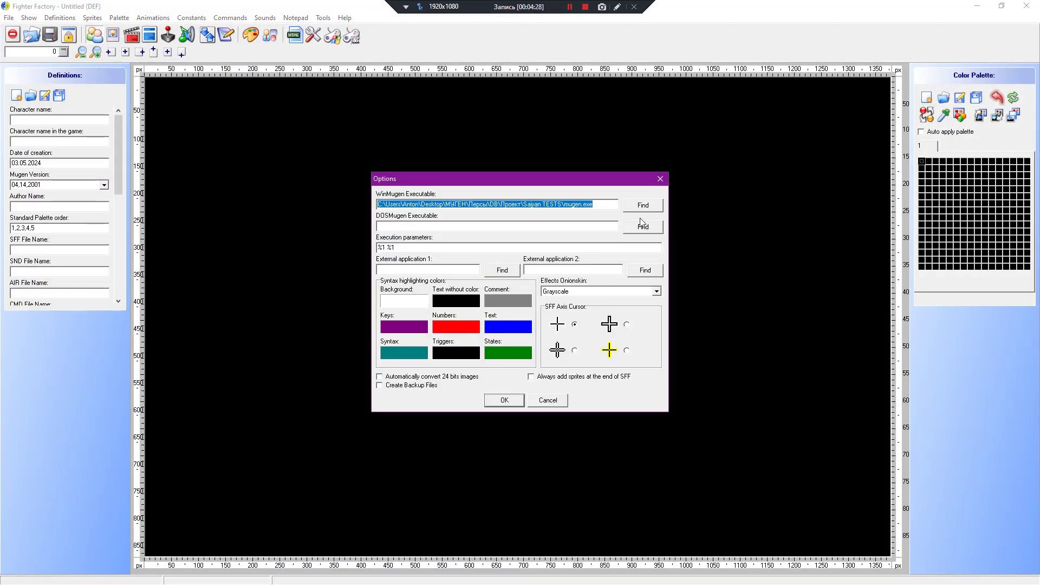
click(646, 208)
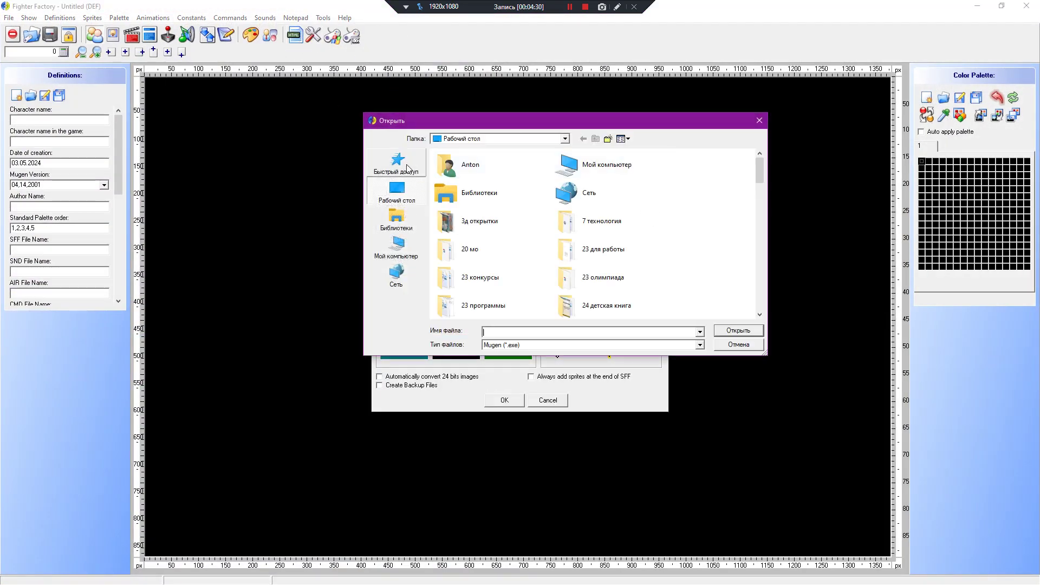
Step: Set the WinMugen executable to mugen.exe in МУГЕН\Проекты\Brutal And Dangerous, save the options and exit the program
click(407, 169)
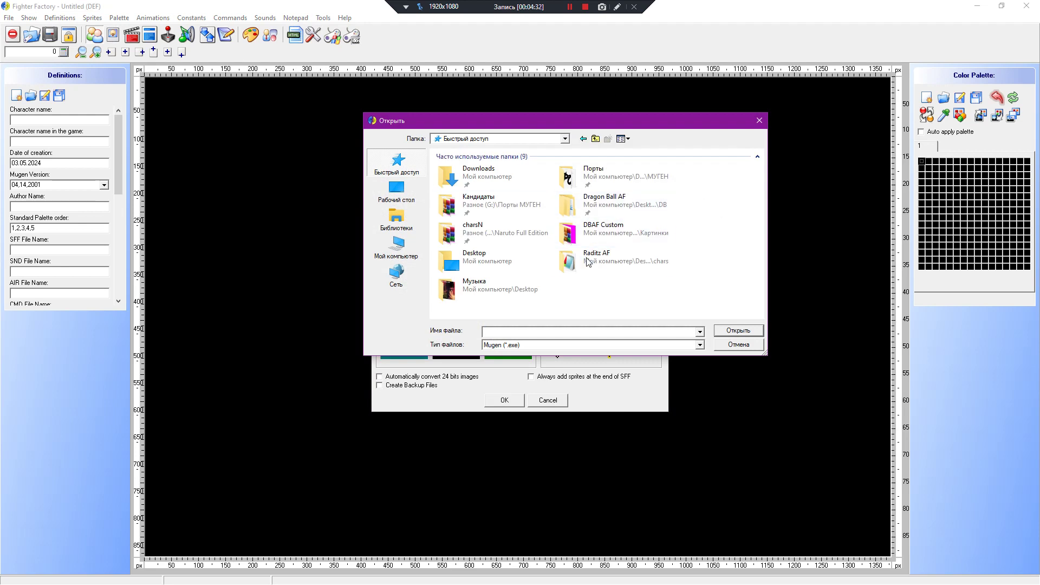
double_click(591, 230)
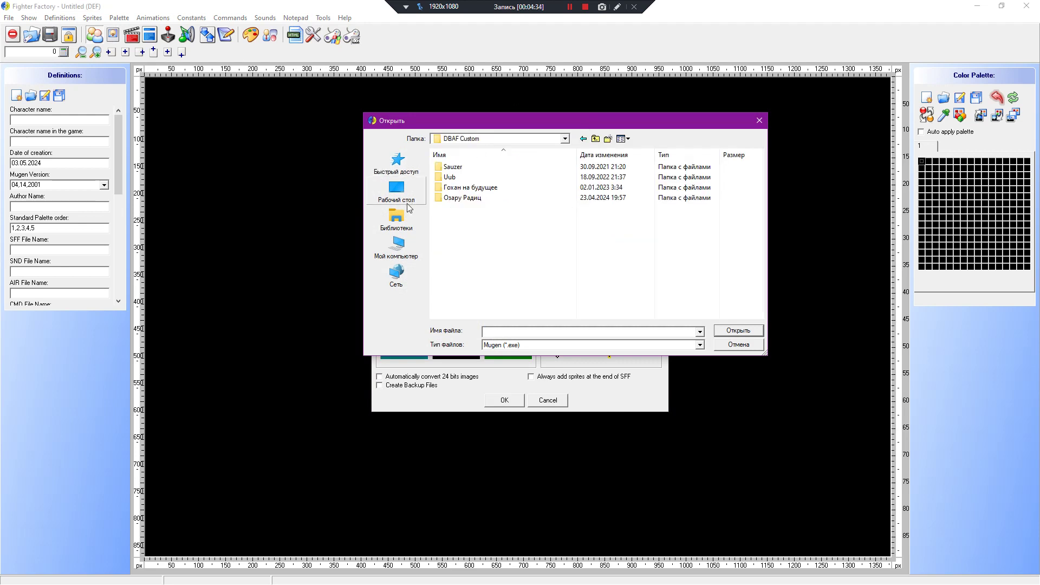
click(404, 172)
double_click(582, 209)
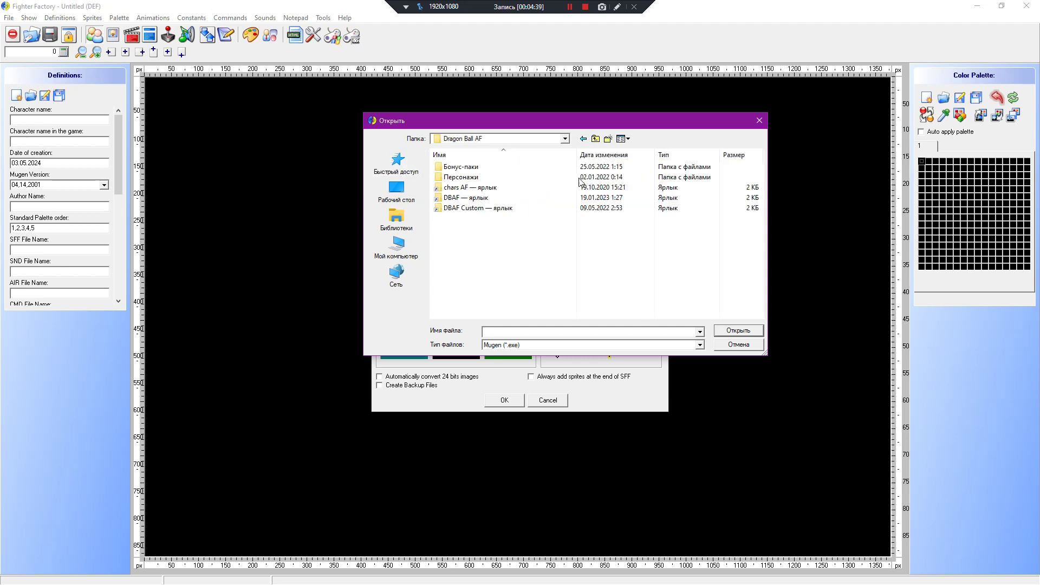
click(594, 138)
click(594, 139)
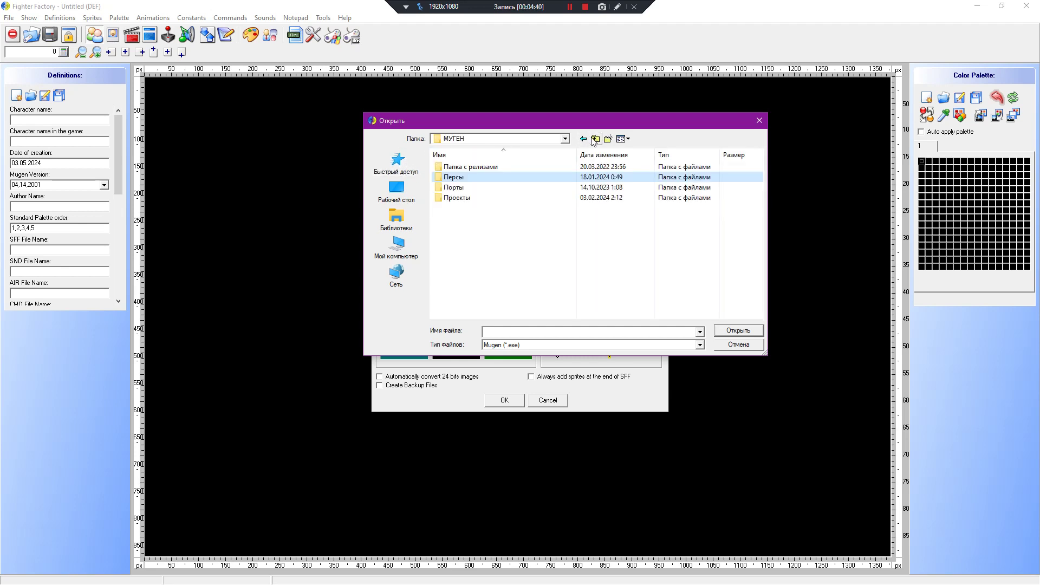
double_click(457, 198)
double_click(460, 167)
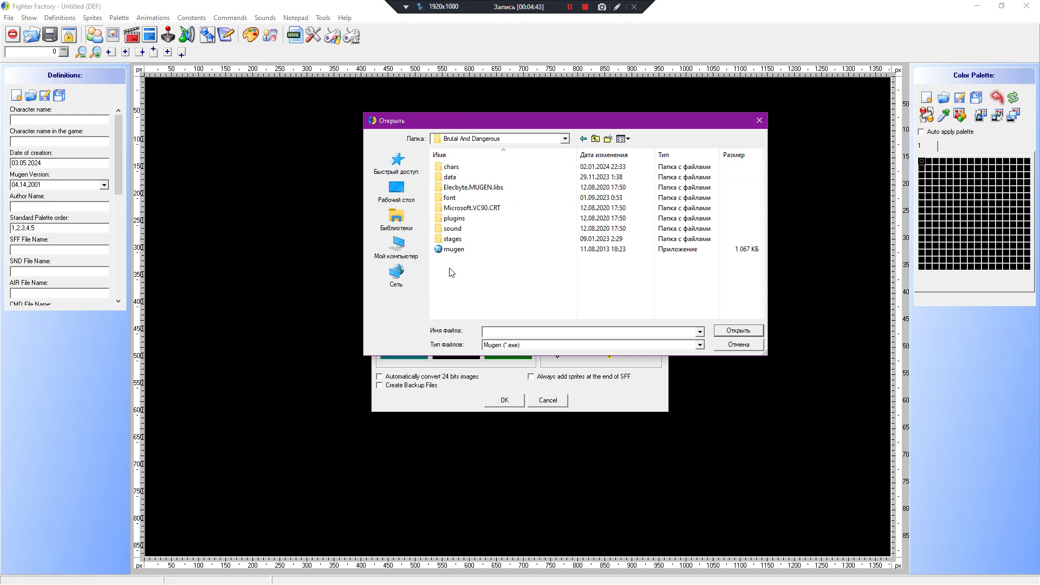
click(454, 249)
click(732, 330)
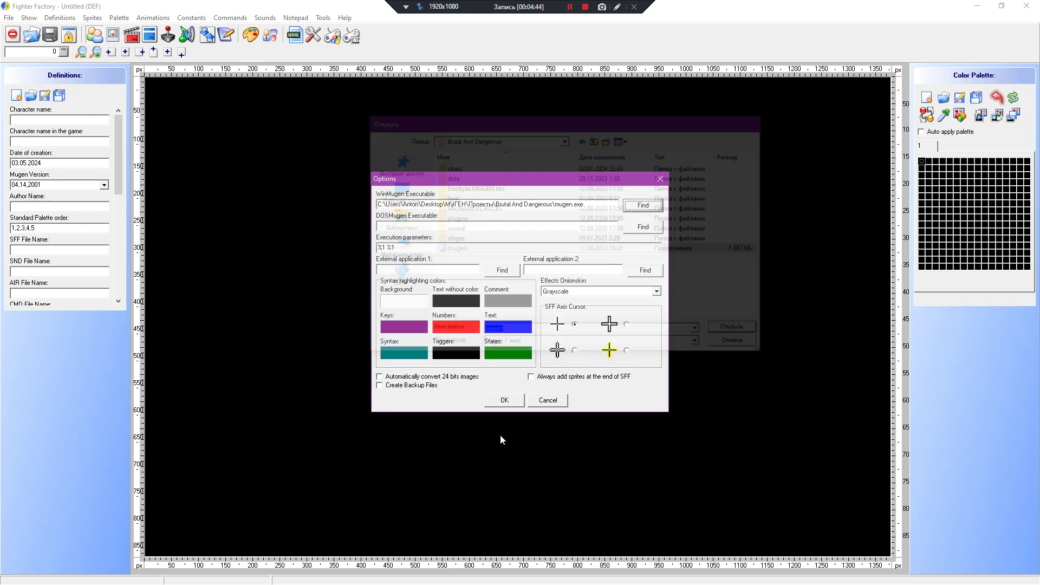
click(504, 400)
click(1026, 5)
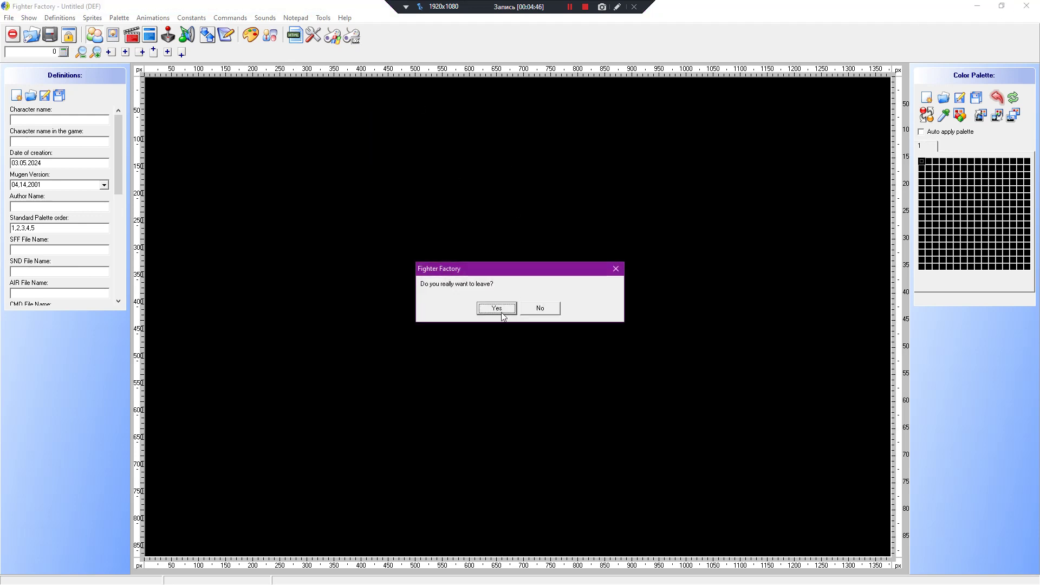
click(502, 315)
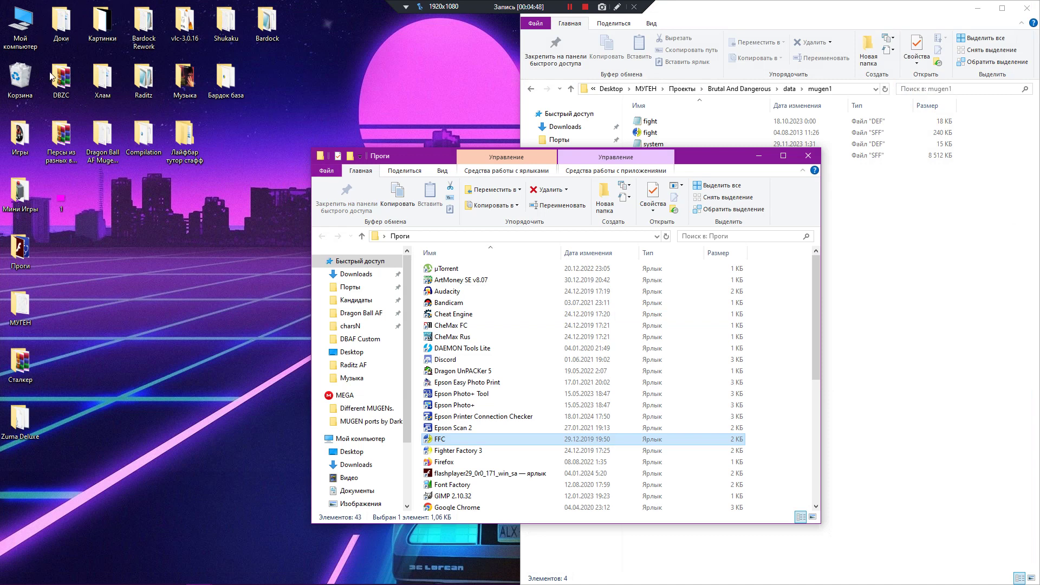
Step: Open the vegeta definition file from the XXX folder inside the desktop folder DBZC in Fighter Factory
click(59, 104)
scroll(574, 365, down, 20)
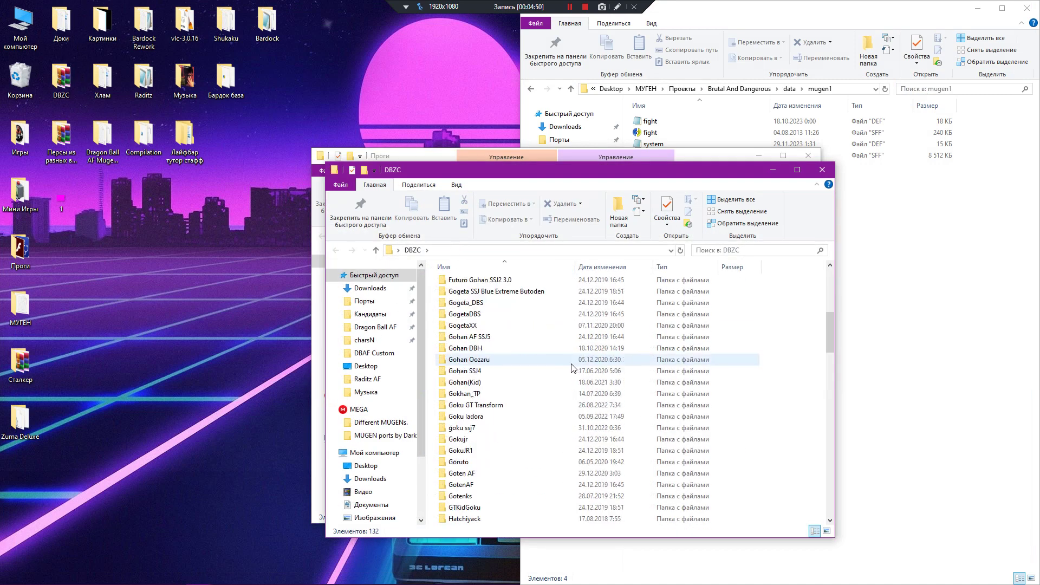
scroll(573, 368, down, 1)
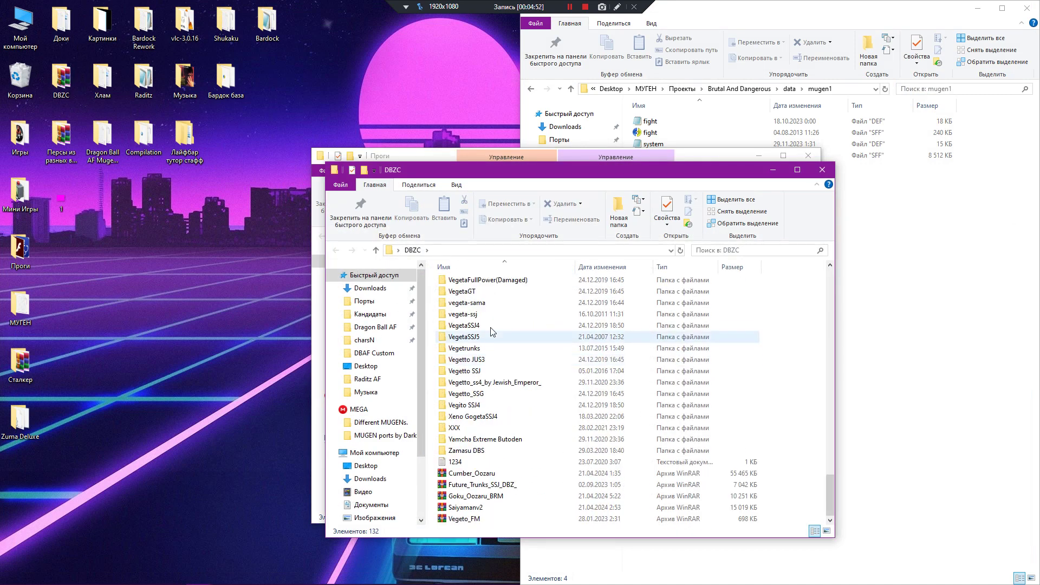
double_click(503, 428)
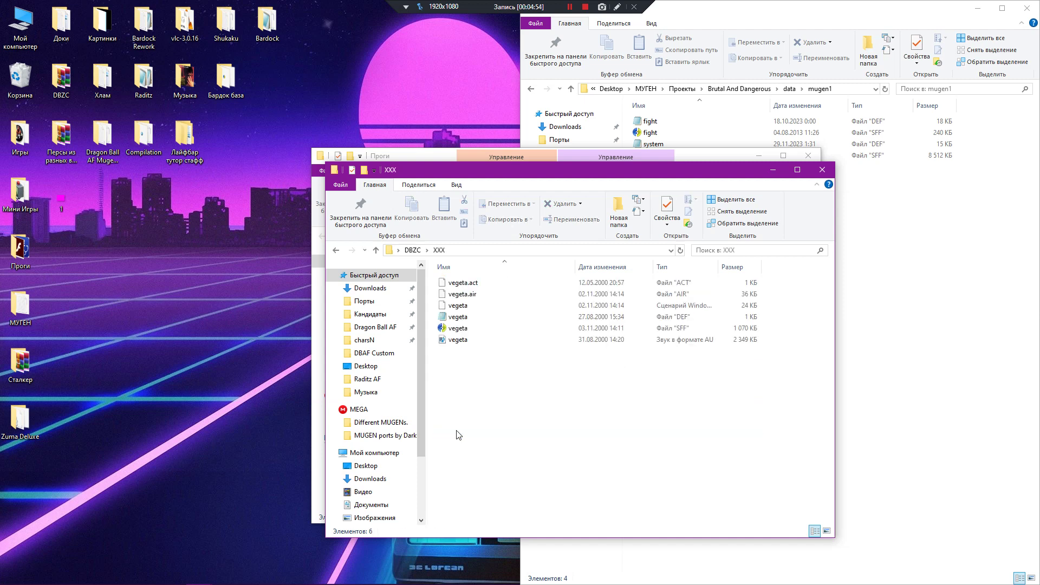
right_click(453, 318)
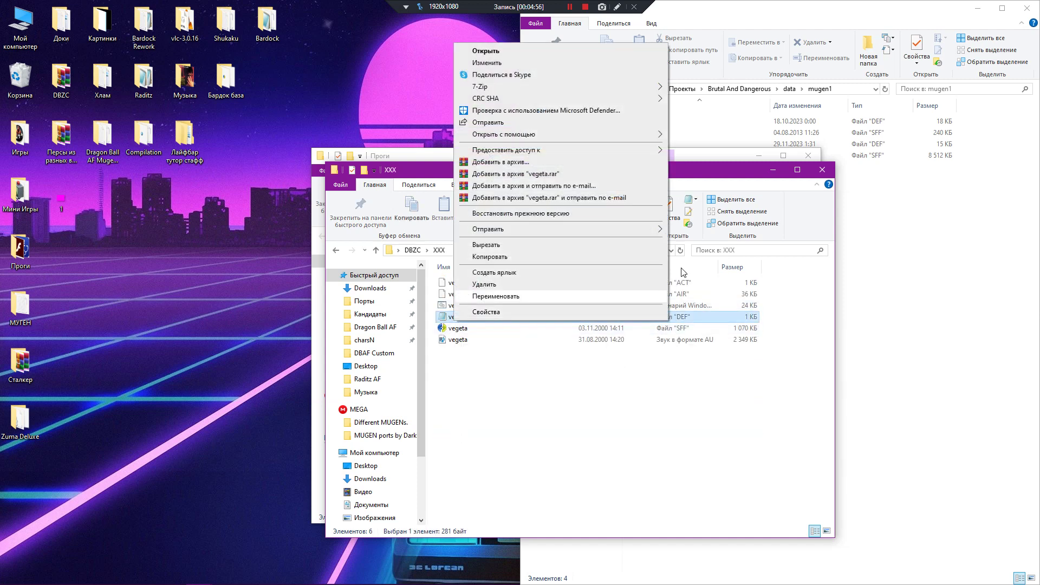
mouse_move(636, 136)
click(715, 142)
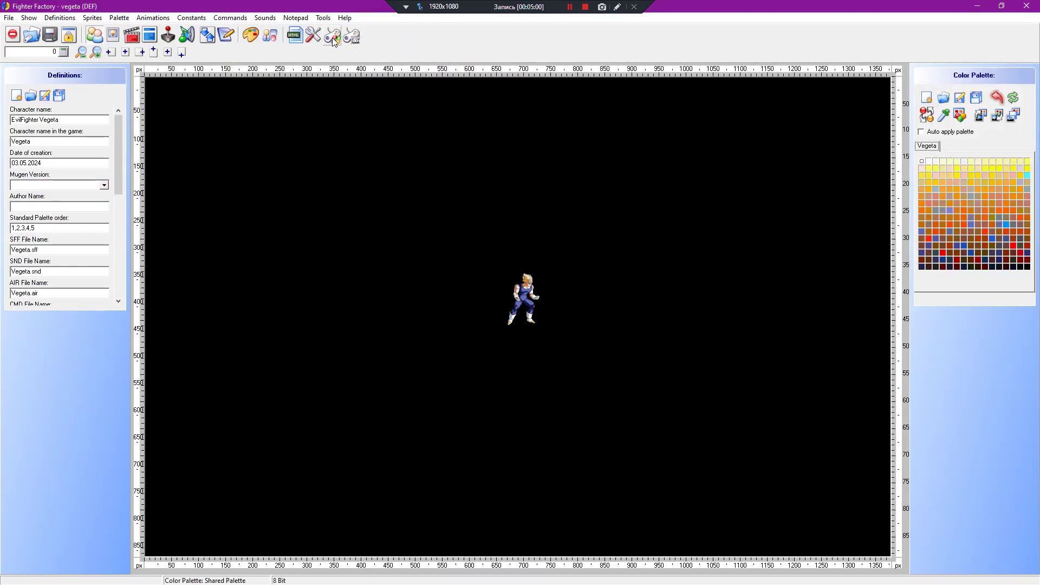
Step: Try to test the vegeta character in MUGEN, dismiss the error, view its sprites and exit Fighter Factory
click(332, 37)
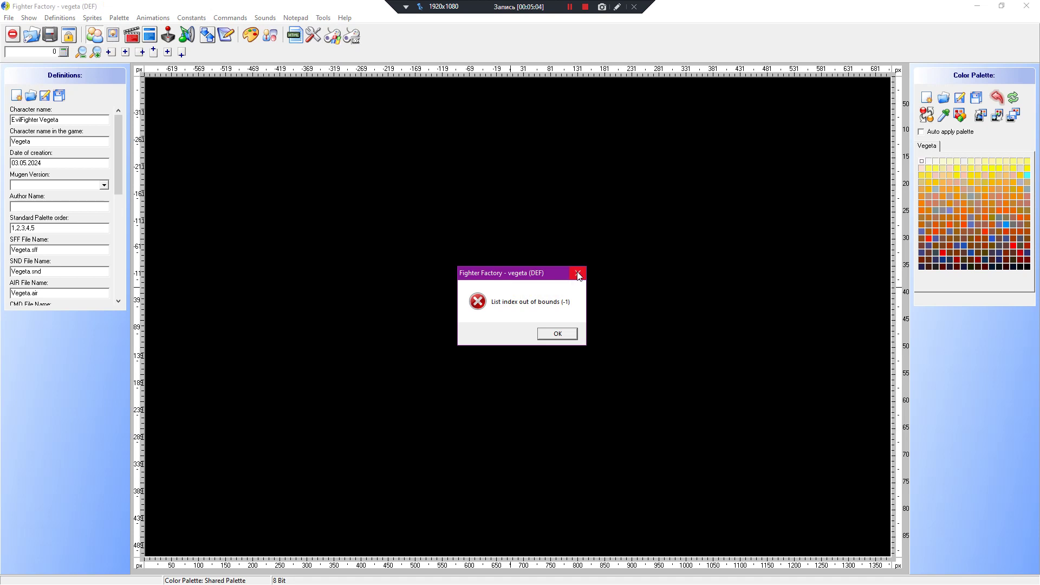
click(578, 274)
click(110, 37)
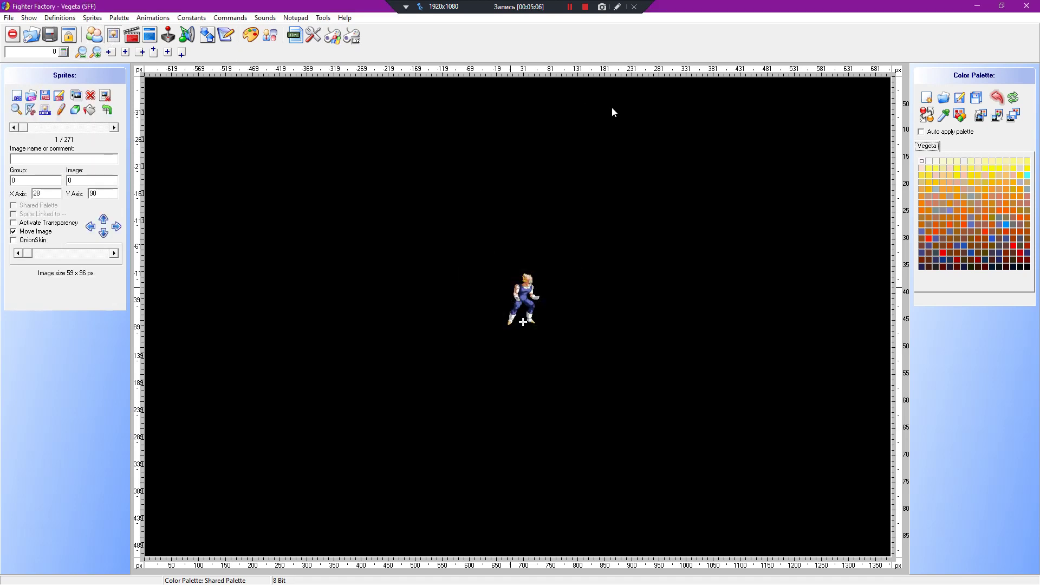
click(1028, 6)
click(492, 304)
click(1036, 6)
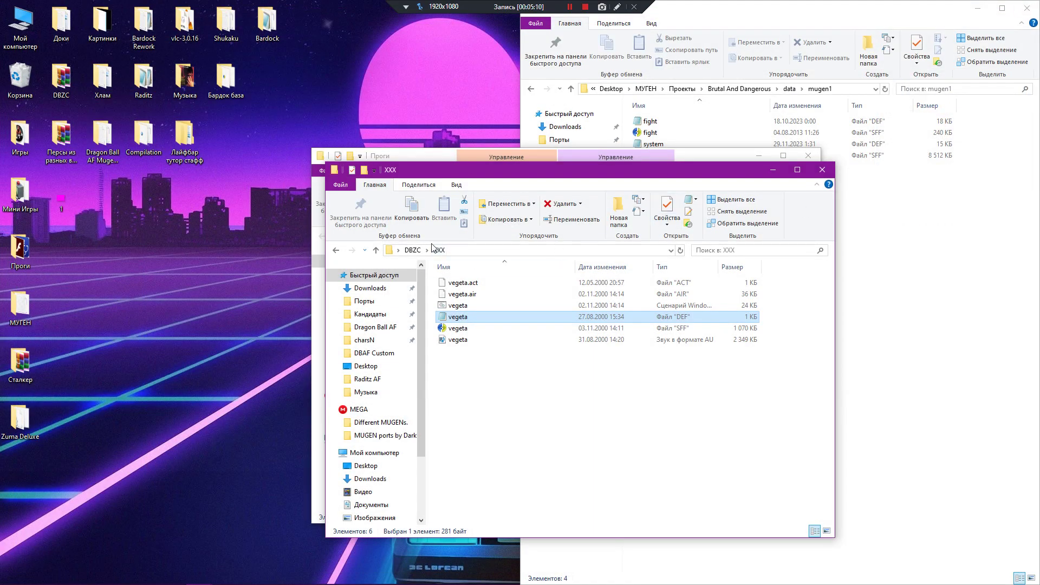
Step: Open the Vegito SSJ4 definition file from its DBZC folder in Fighter Factory
click(413, 250)
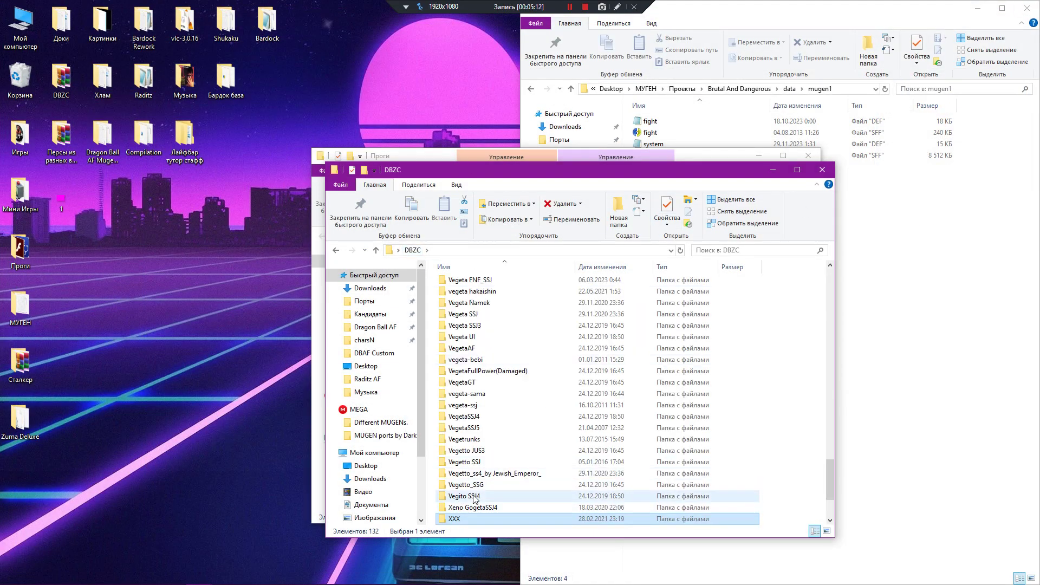
double_click(474, 498)
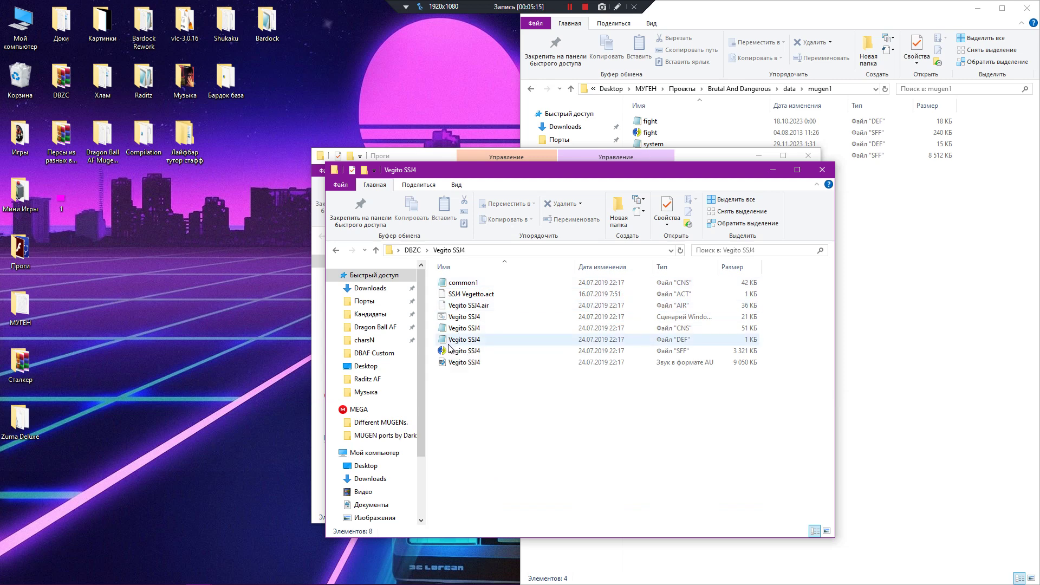
right_click(449, 341)
mouse_move(661, 158)
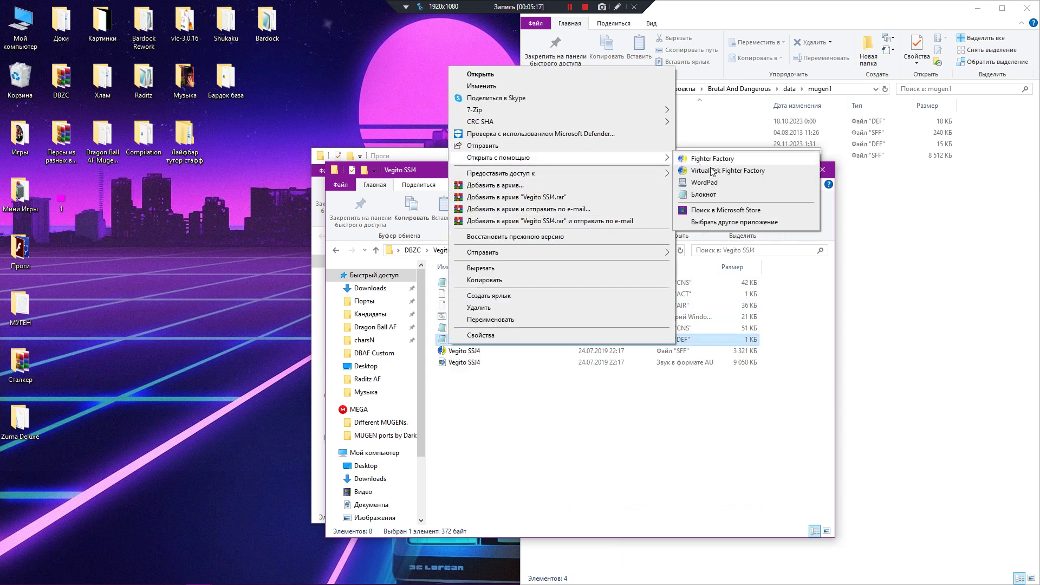
click(712, 172)
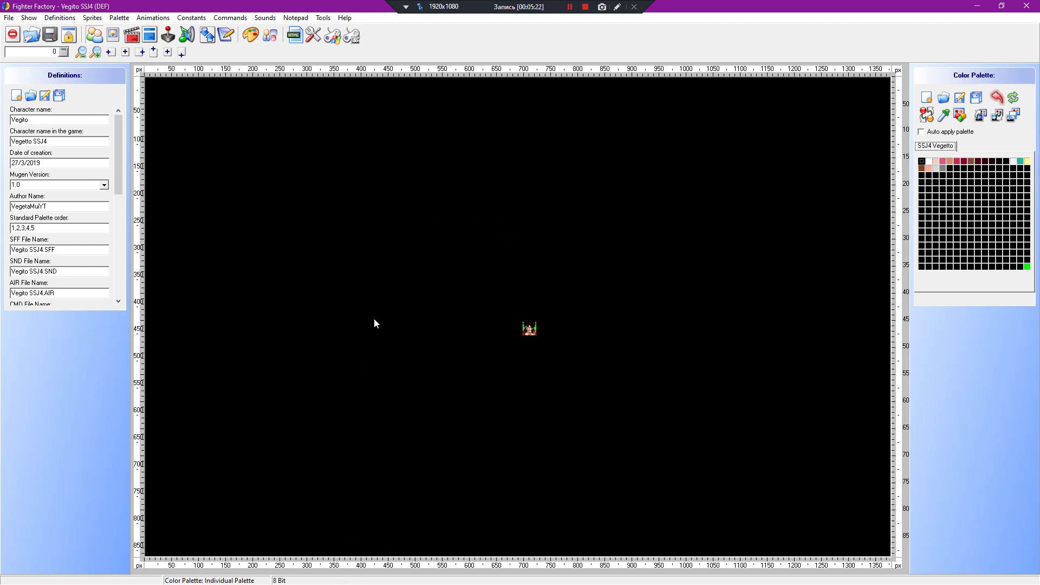
Step: Try to test Vegito SSJ4 in MUGEN, examine the stage path in the error, and exit Fighter Factory
click(178, 37)
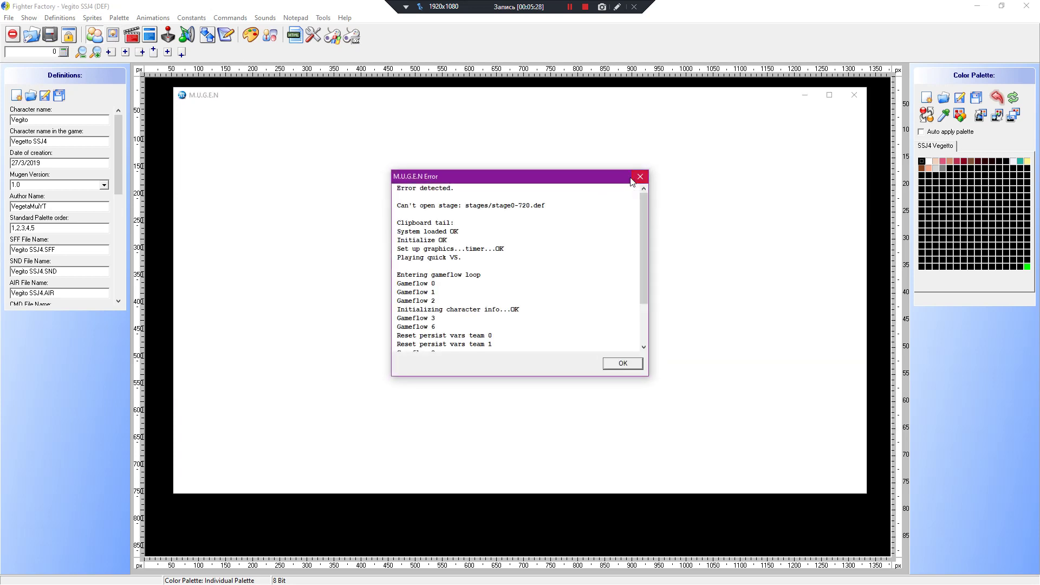
drag(561, 203, 475, 206)
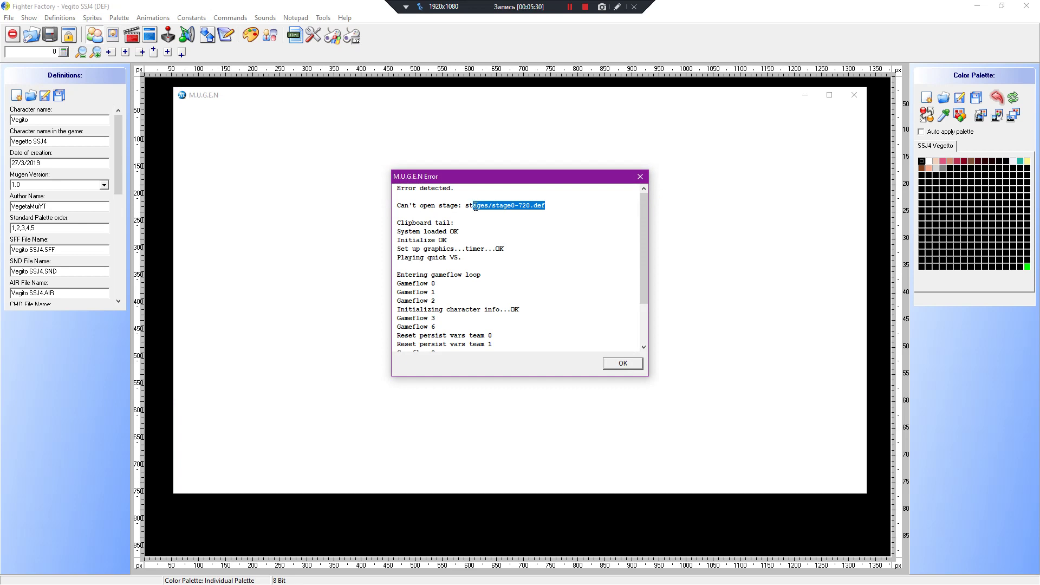
click(547, 211)
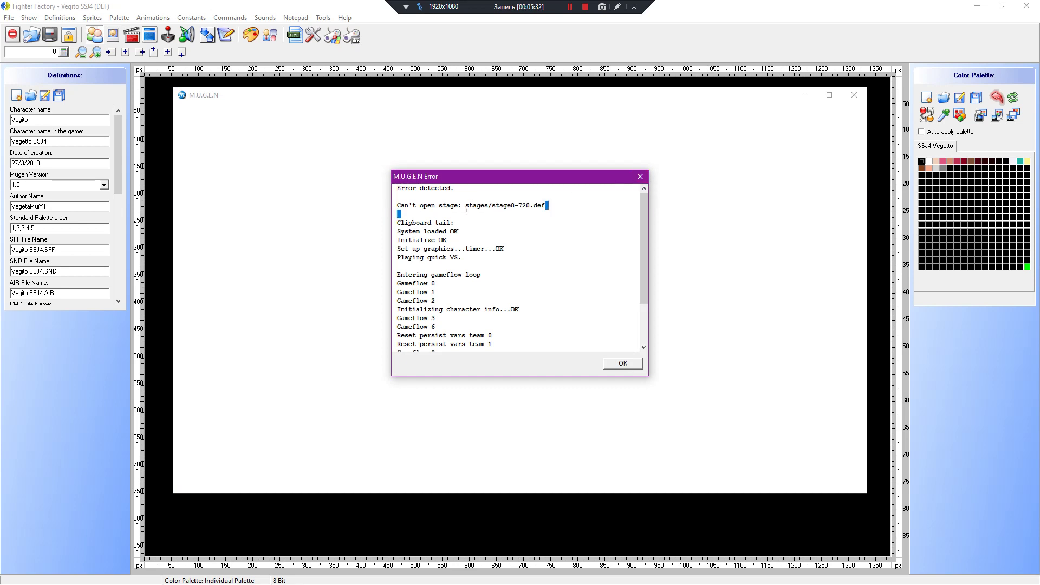
drag(546, 205, 491, 206)
click(640, 177)
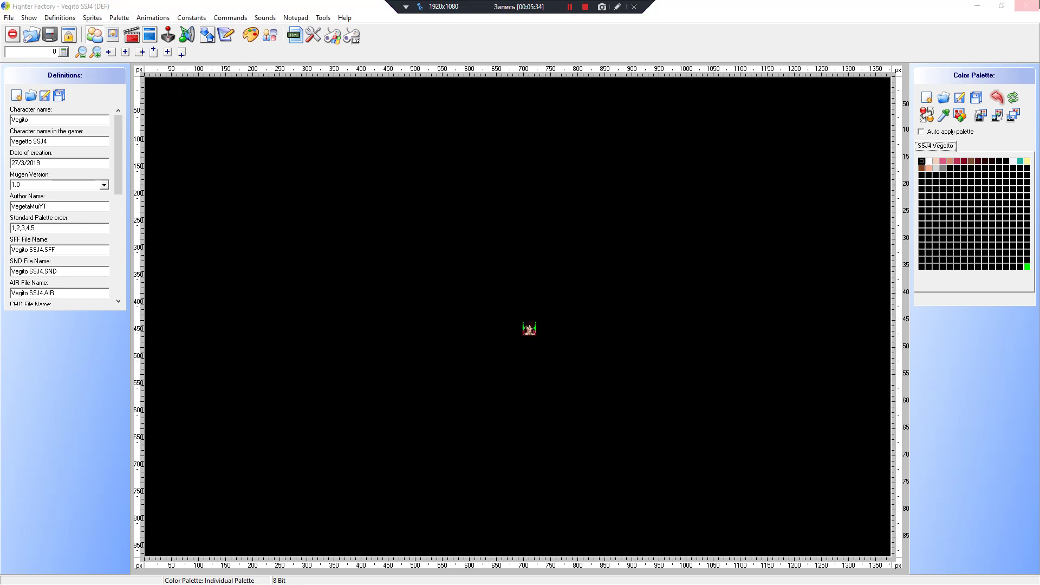
click(507, 307)
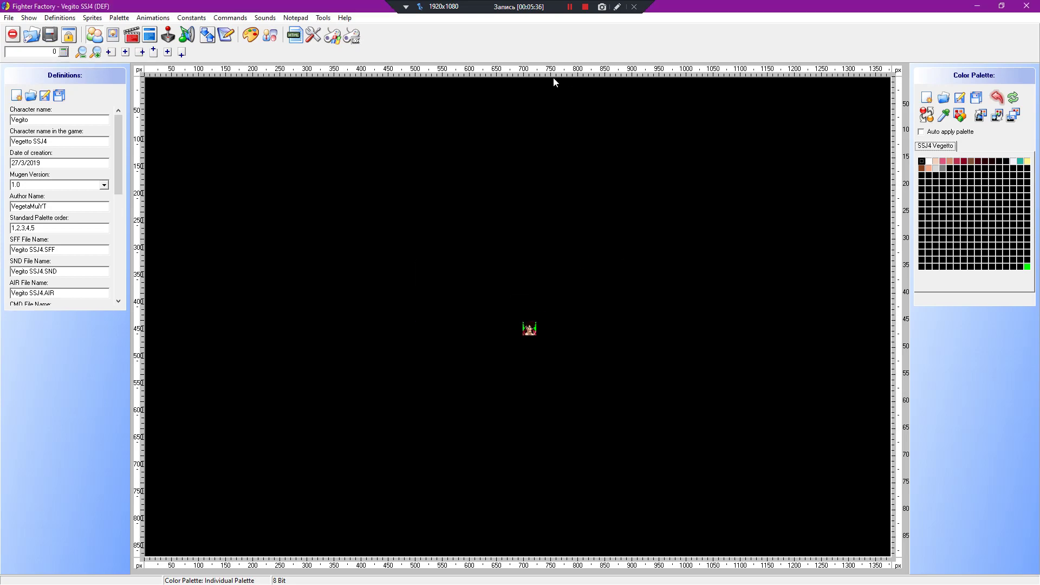
key(alt+F4)
click(891, 194)
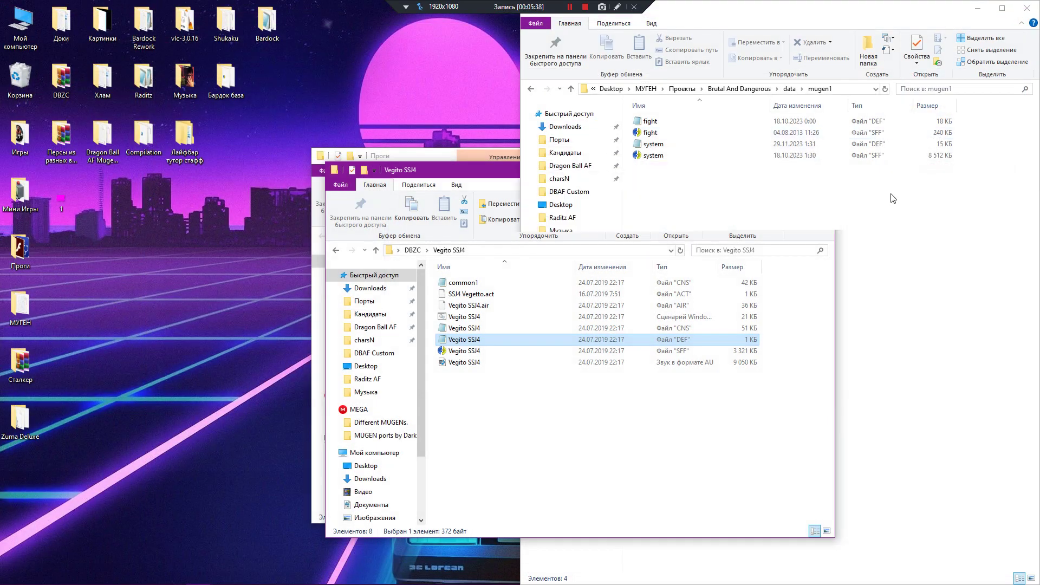
Step: Check the definition and file name of the stage in the stages folder of Brutal And Dangerous
click(893, 198)
key(alt+Up)
key(alt+Up)
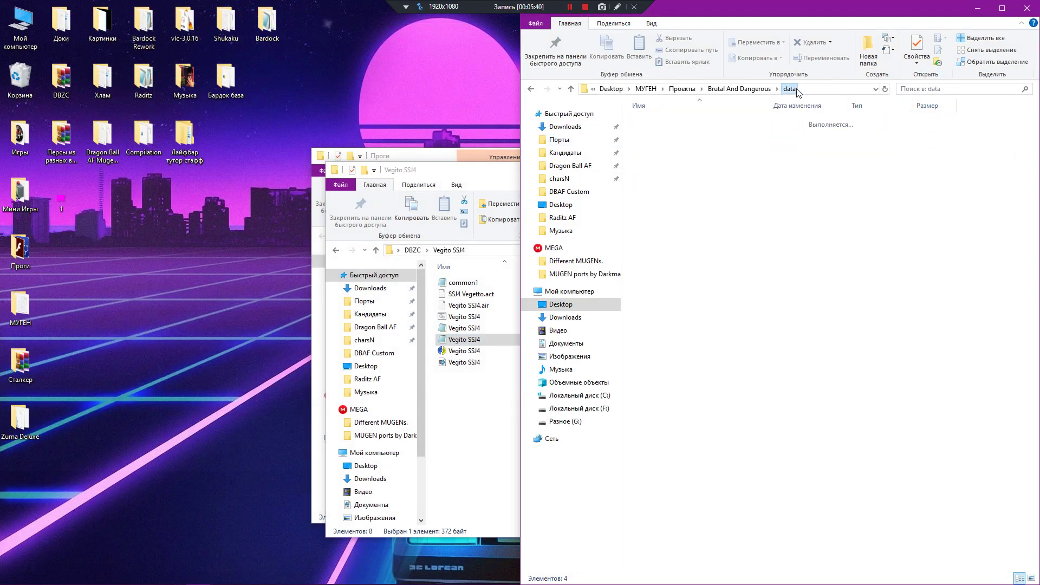
double_click(653, 201)
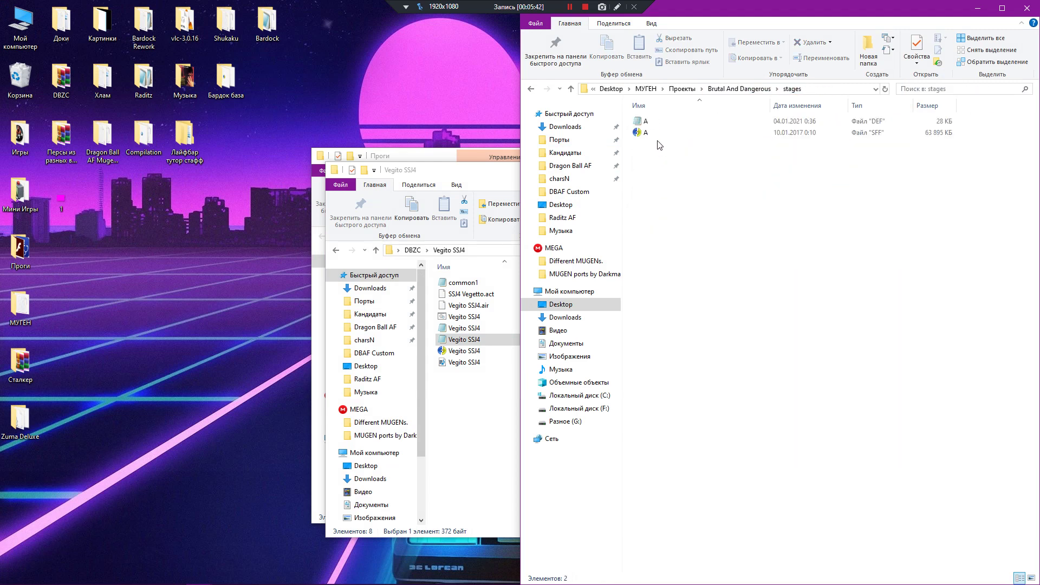
double_click(653, 121)
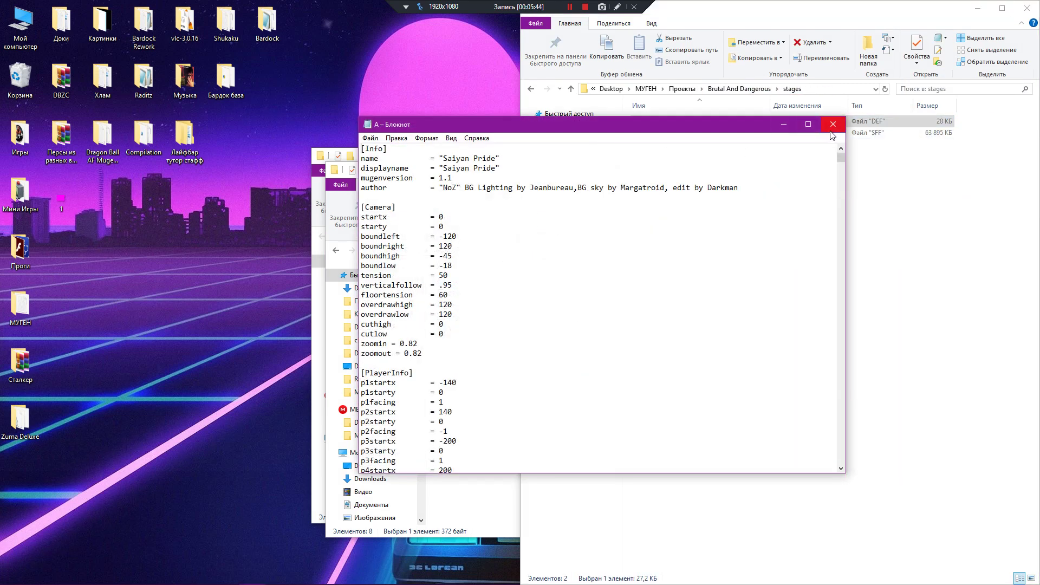
click(830, 125)
right_click(788, 123)
click(839, 375)
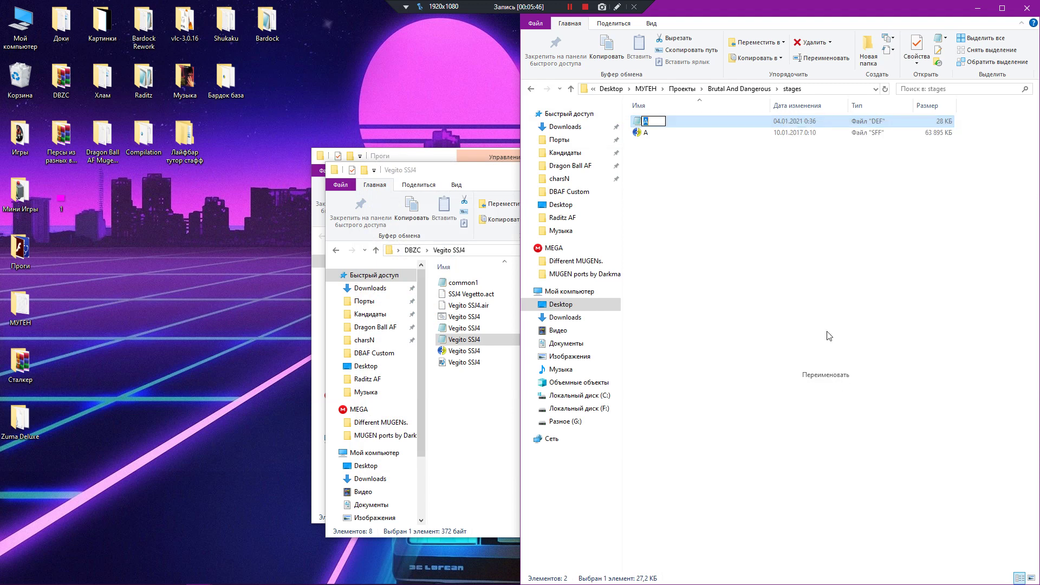
Step: In the mugen configuration file of the data folder, change the StartStage file name to A, save and close the file
click(739, 89)
double_click(650, 132)
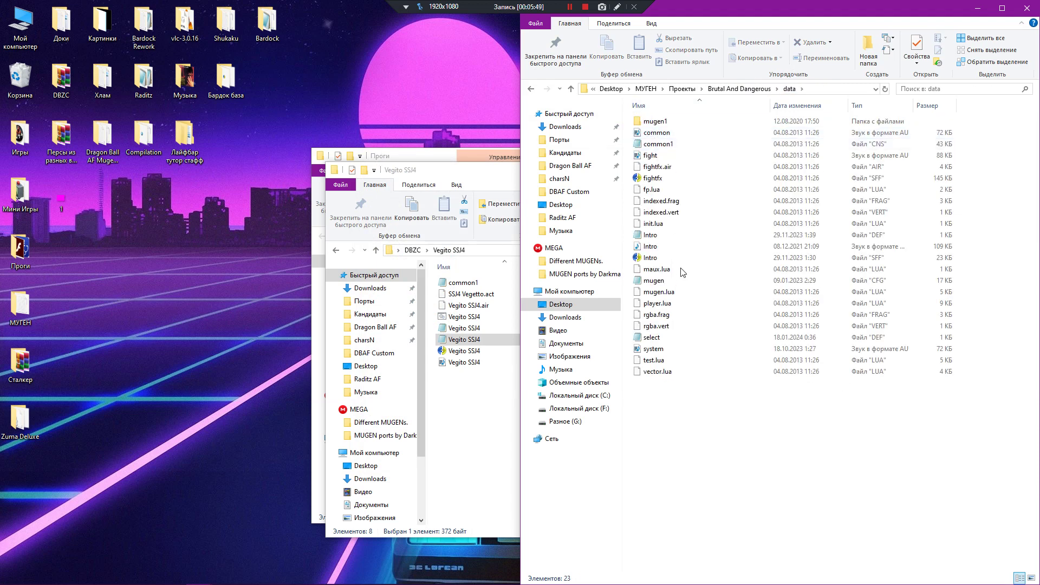
click(662, 282)
double_click(662, 281)
scroll(520, 270, down, 10)
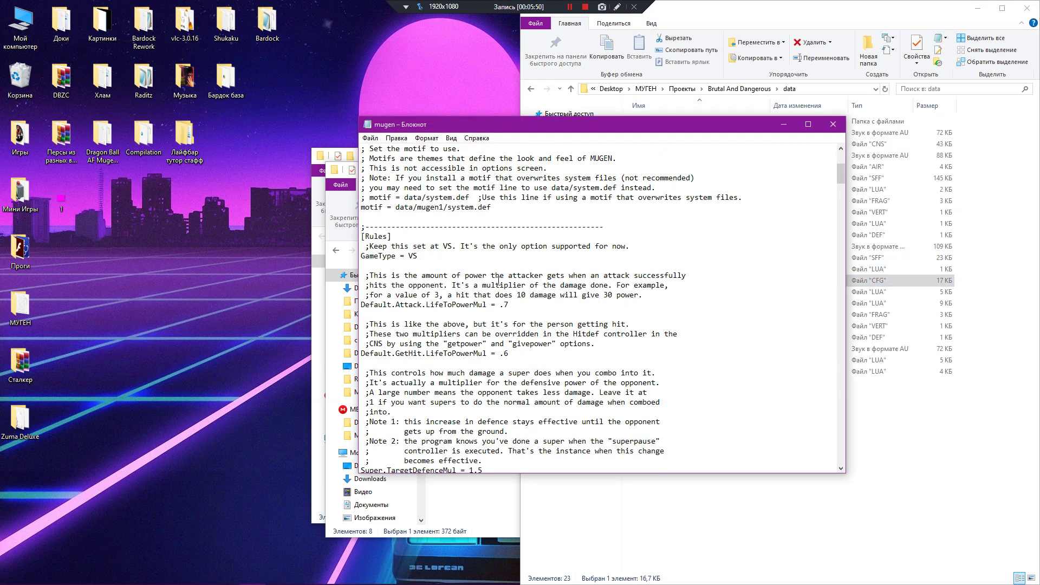
scroll(520, 271, down, 12)
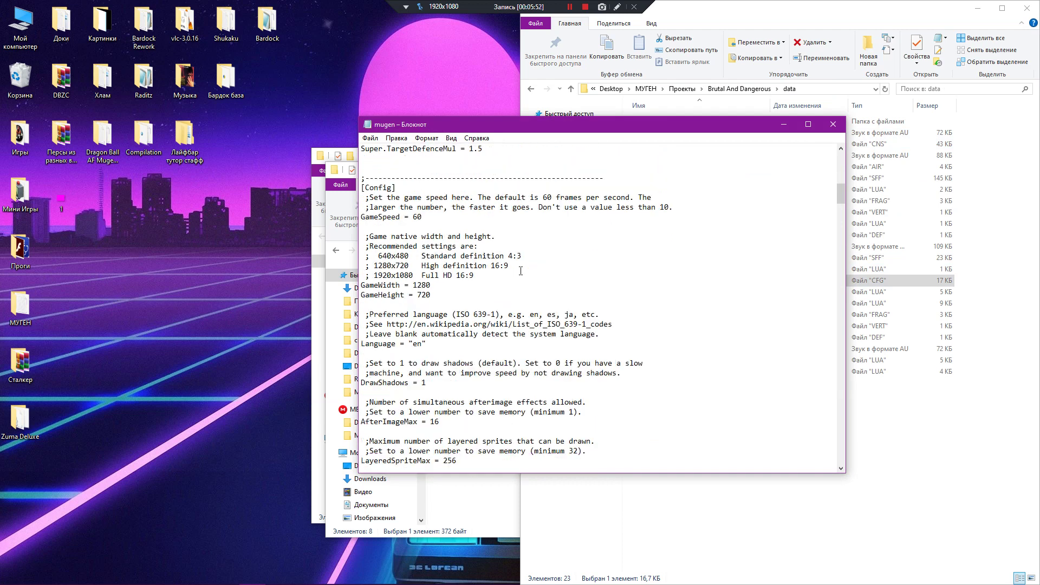
scroll(520, 270, down, 13)
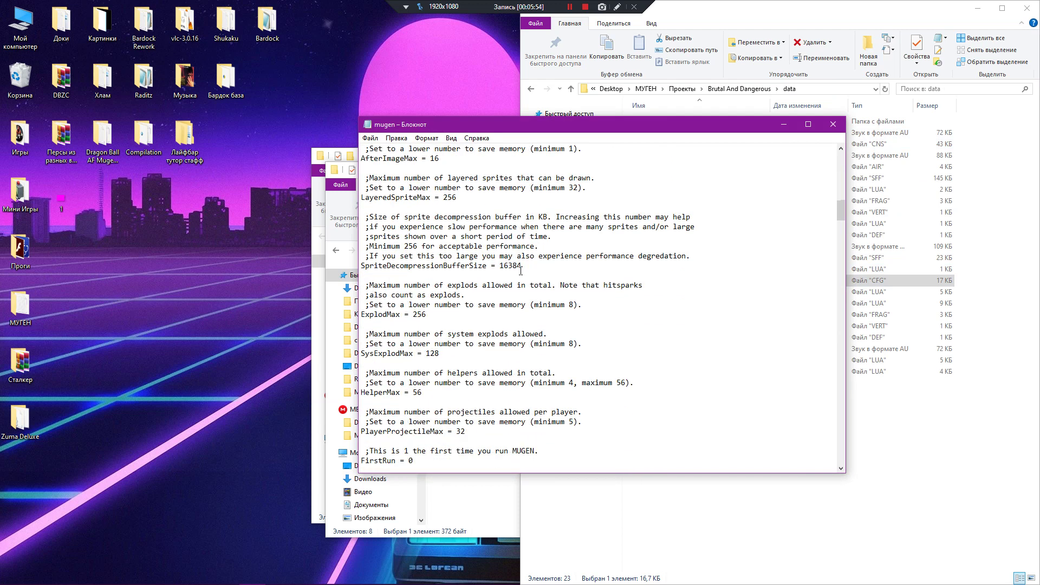
scroll(521, 274, down, 3)
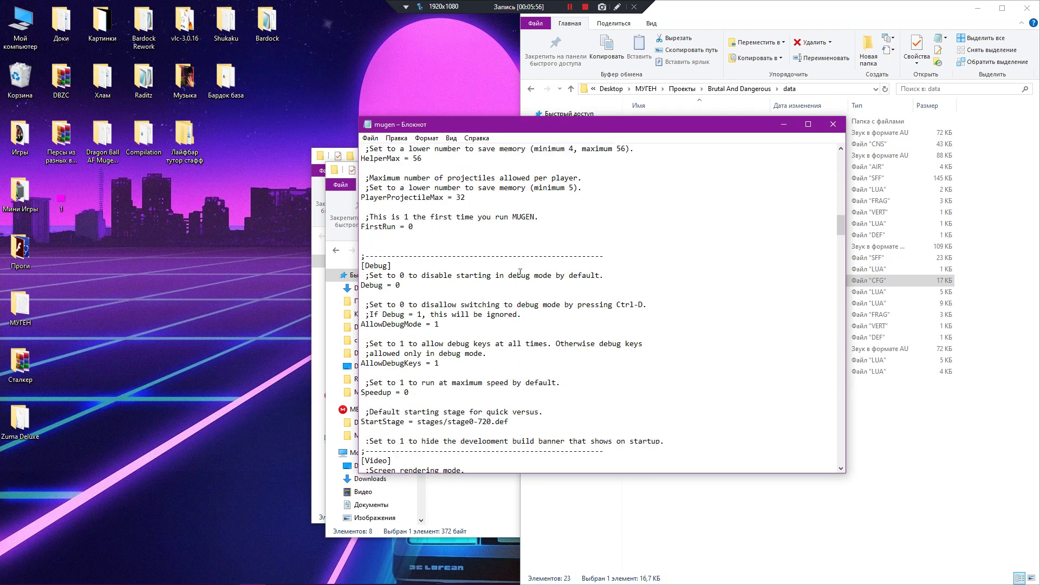
scroll(520, 273, down, 2)
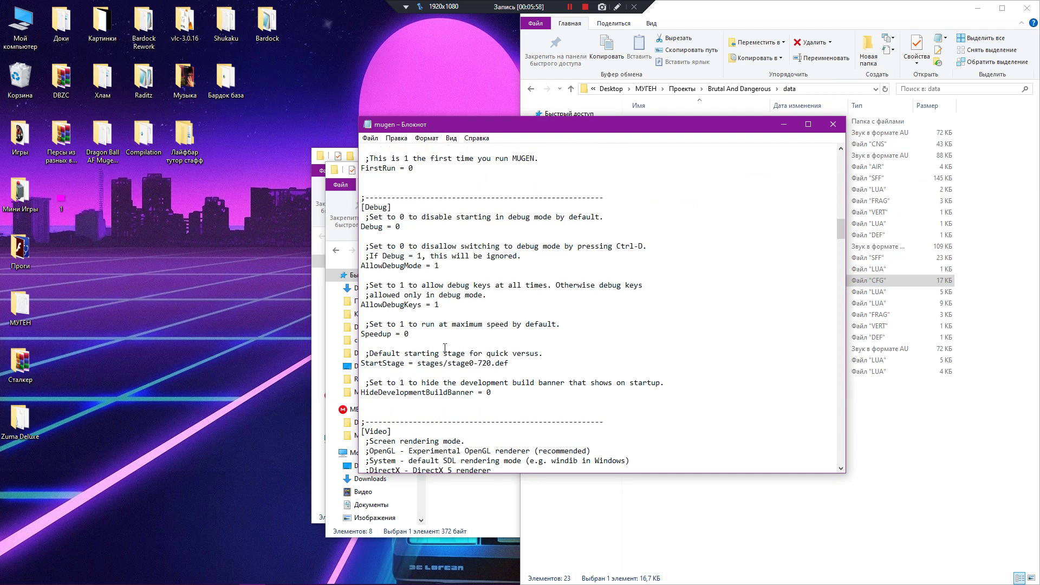
drag(490, 364, 452, 365)
text(A)
click(833, 125)
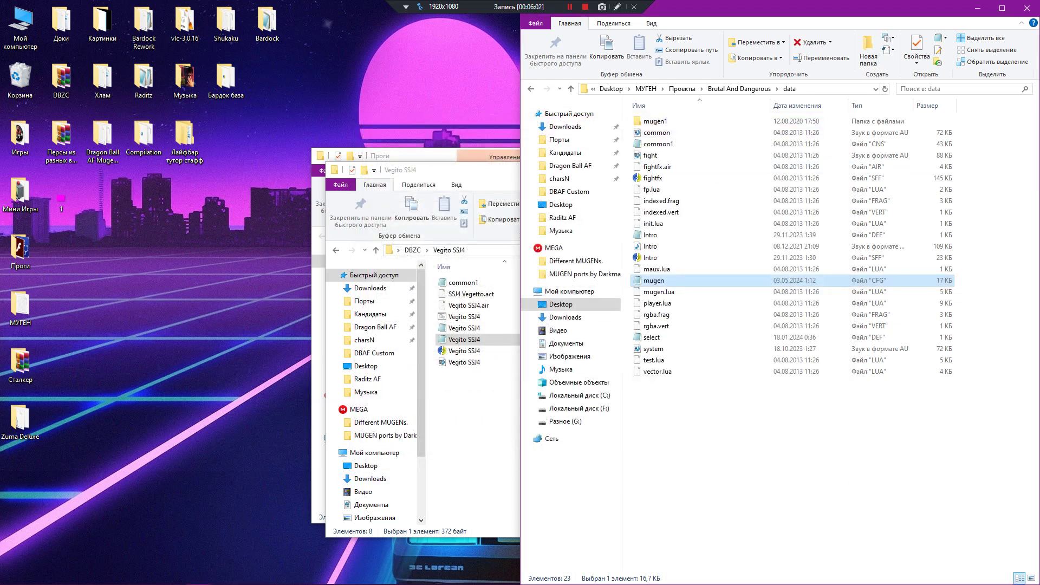
Step: Reopen the Vegito SSJ4 definition file in Fighter Factory
right_click(470, 341)
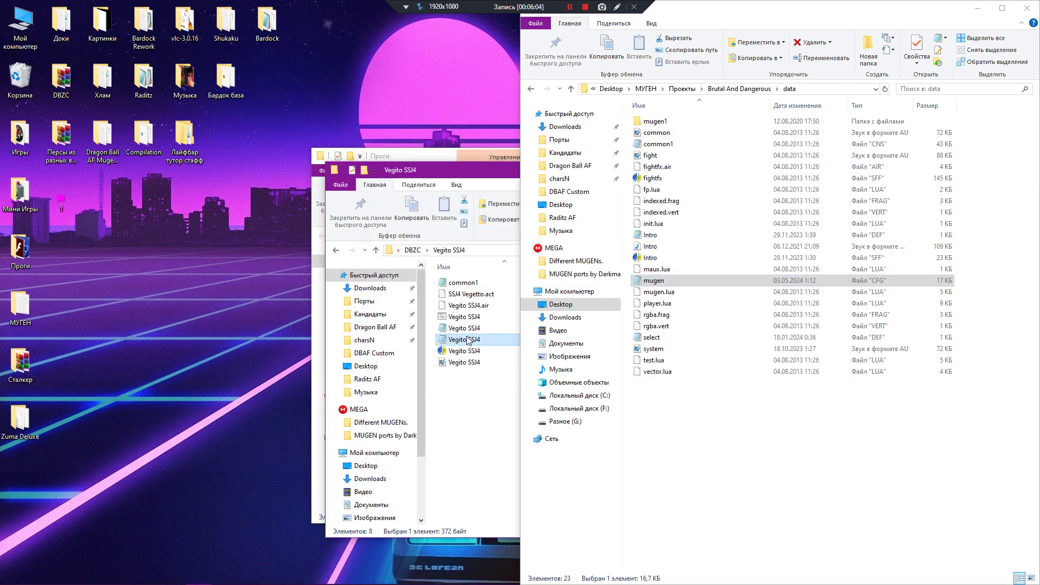
mouse_move(672, 151)
click(745, 163)
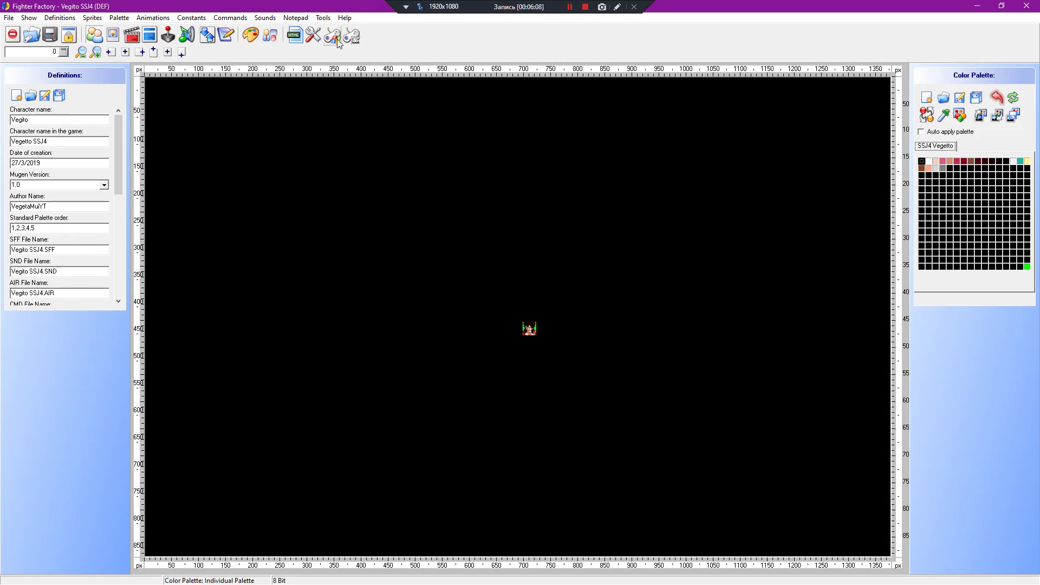
Step: Run a test match with Vegito SSJ4 in MUGEN, exit it, minimize Fighter Factory and return to the DBZC folder
click(335, 38)
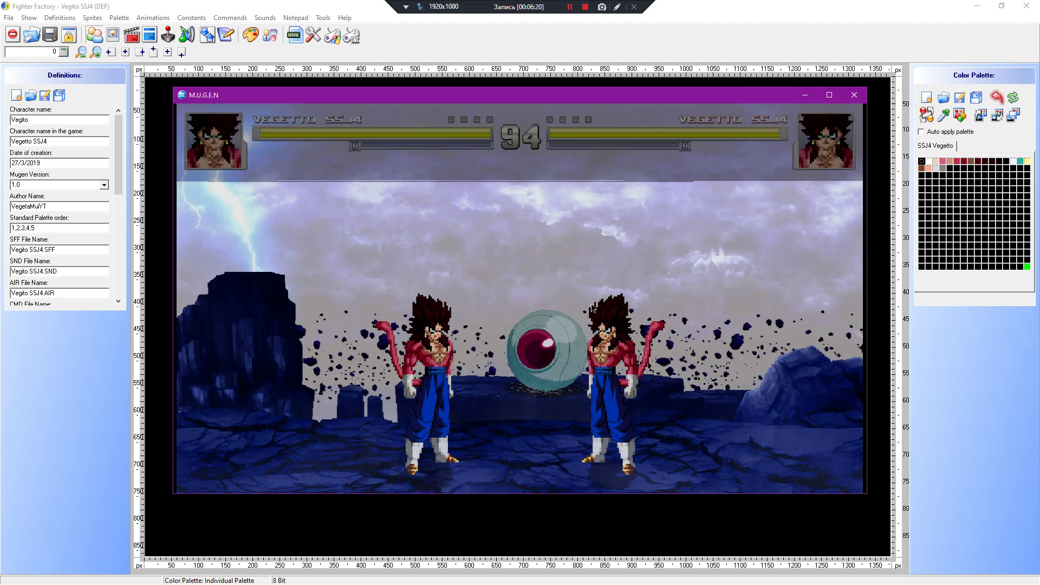
key(Escape)
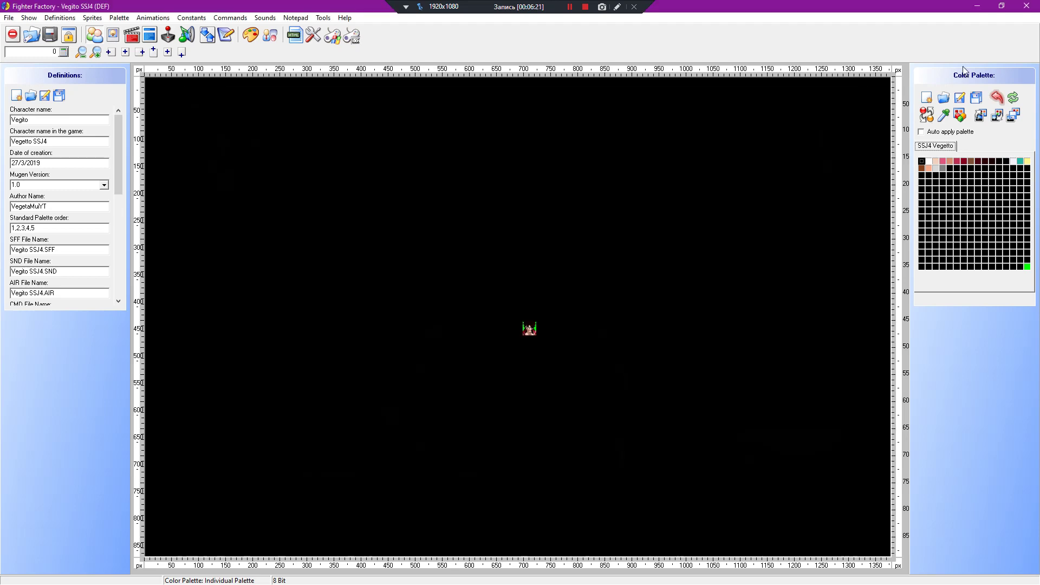
click(973, 6)
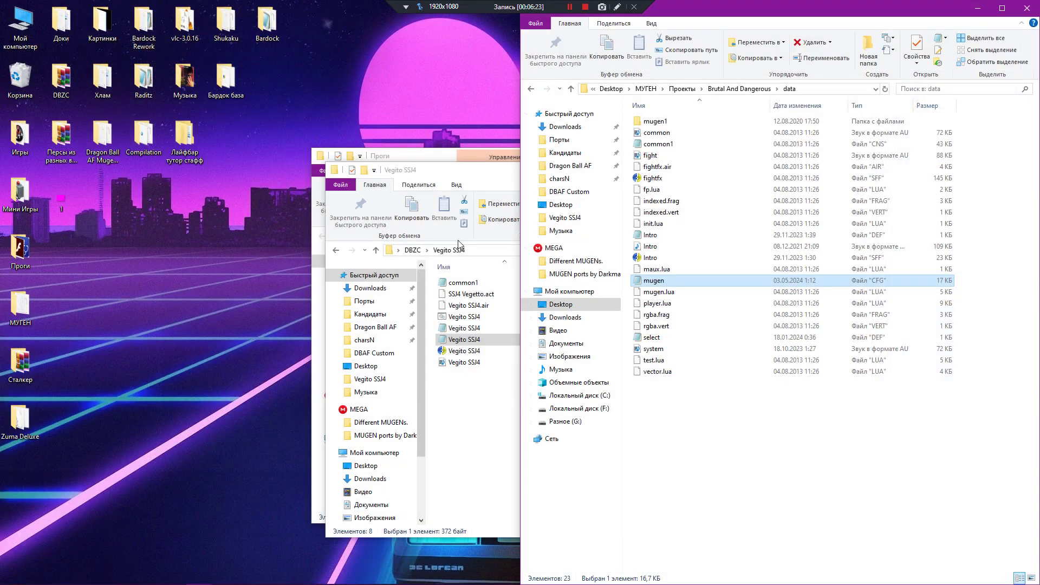
click(410, 251)
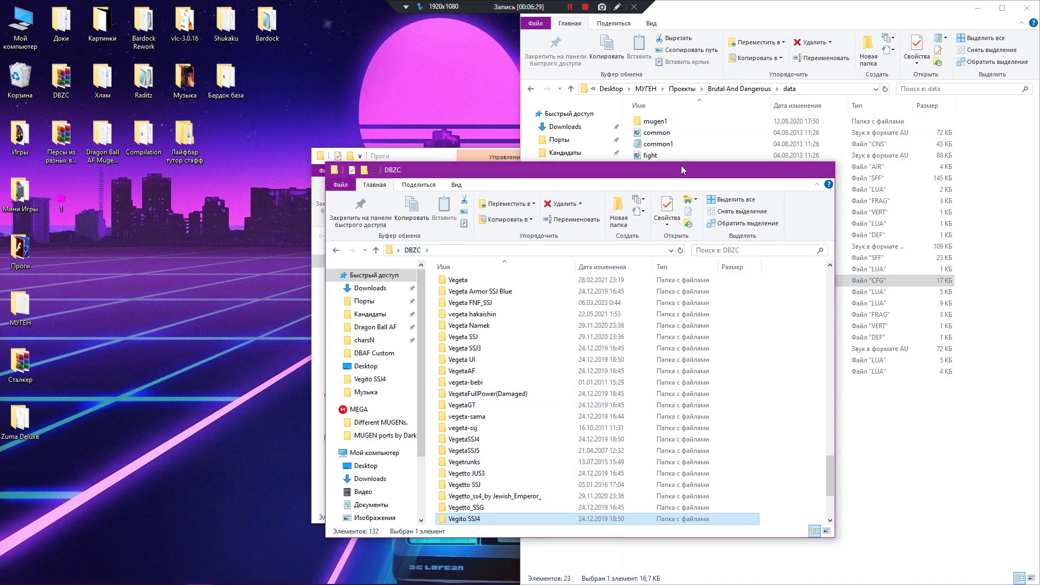
Step: Close the DBZC and Проги folder windows and switch to the Fighter Factory window holding the fight screen definition
key(ctrl+w)
click(411, 161)
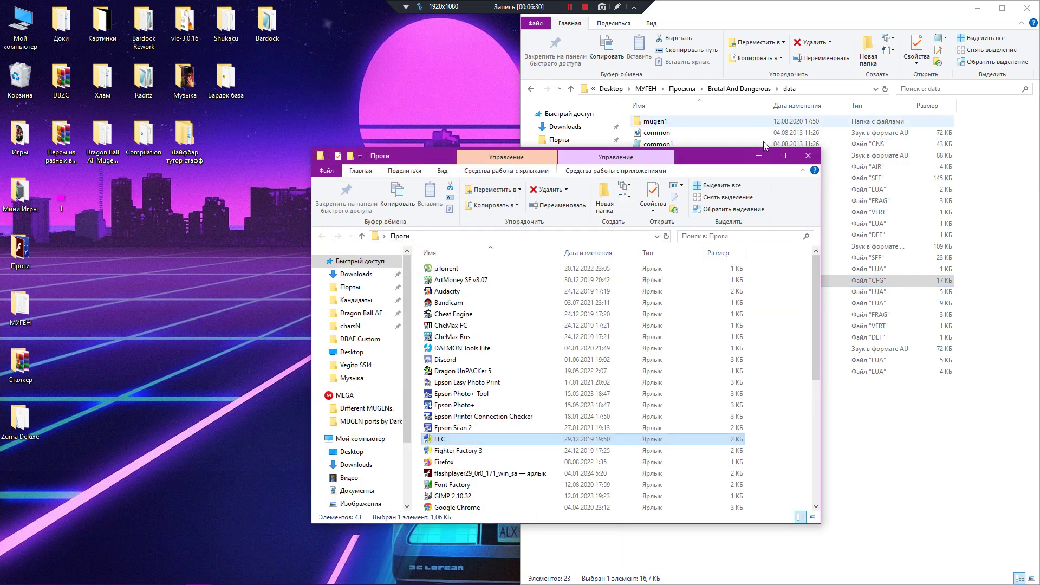
click(809, 156)
mouse_move(239, 582)
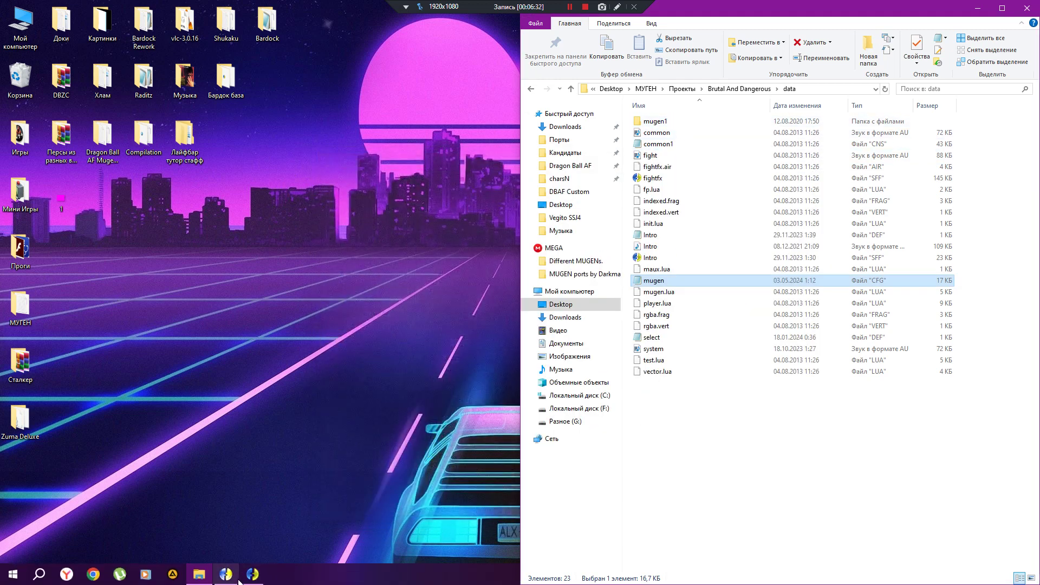
click(232, 581)
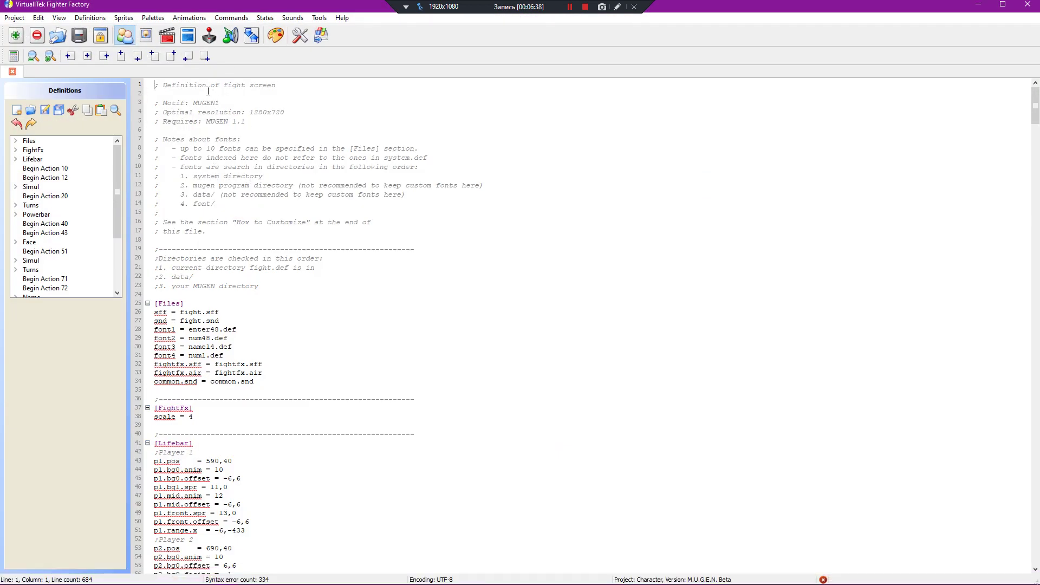
Step: Look through the fight screen definition, visiting Begin Action 51, Begin Action 10, Begin Action 72 and the Files section
scroll(185, 129, down, 20)
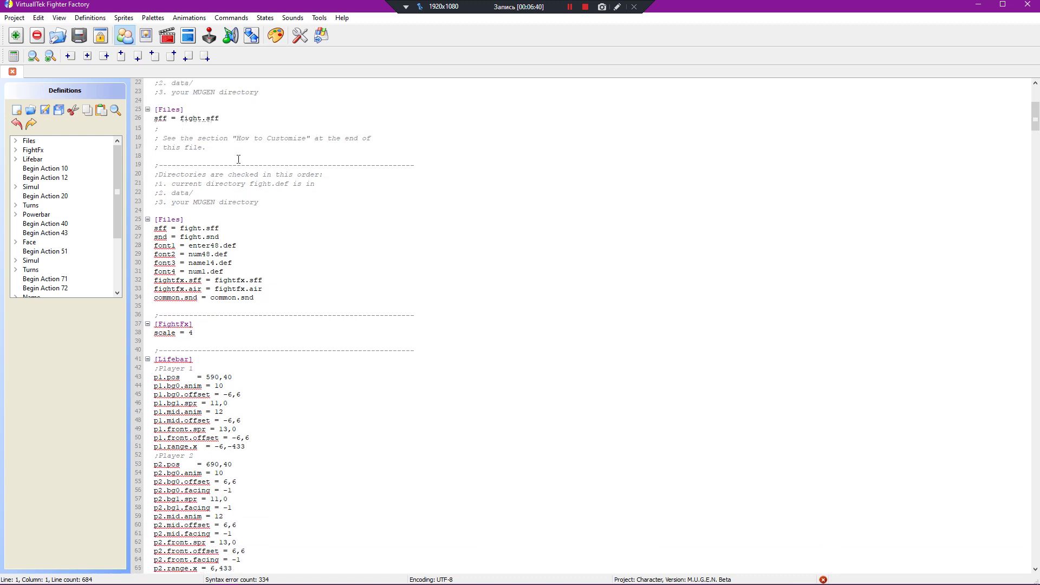
scroll(49, 249, down, 3)
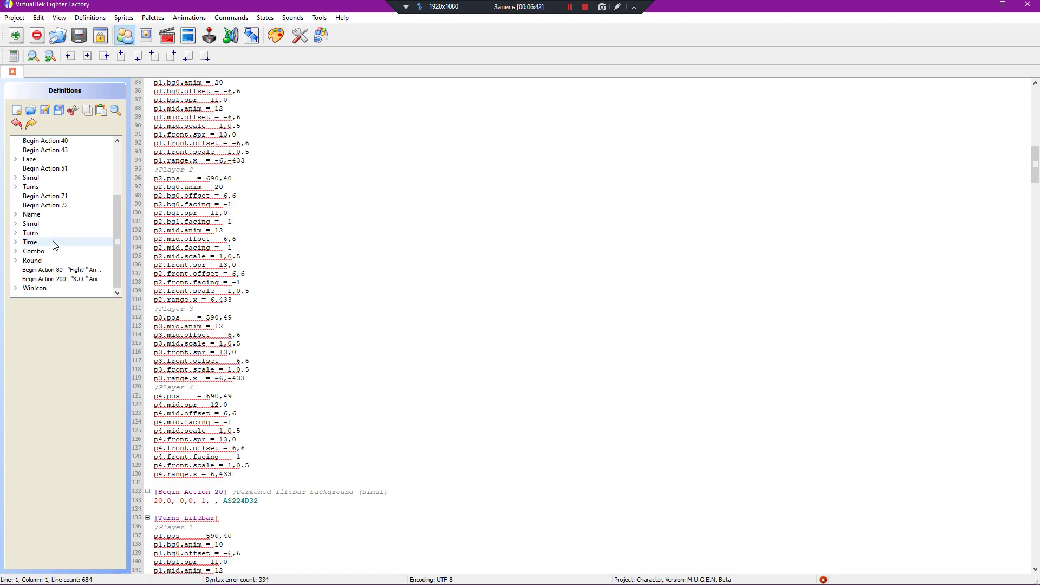
click(56, 170)
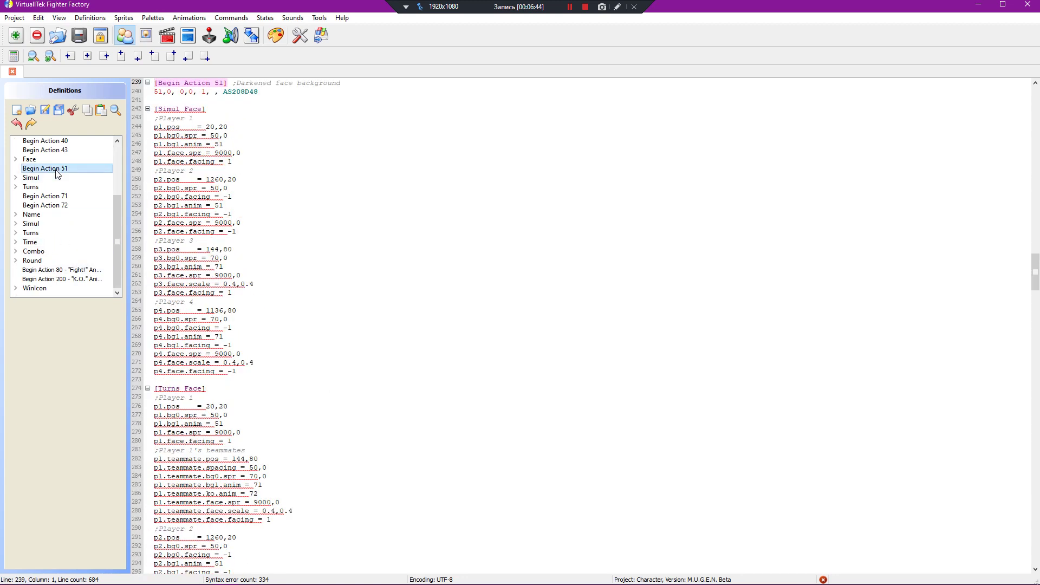
scroll(74, 166, up, 3)
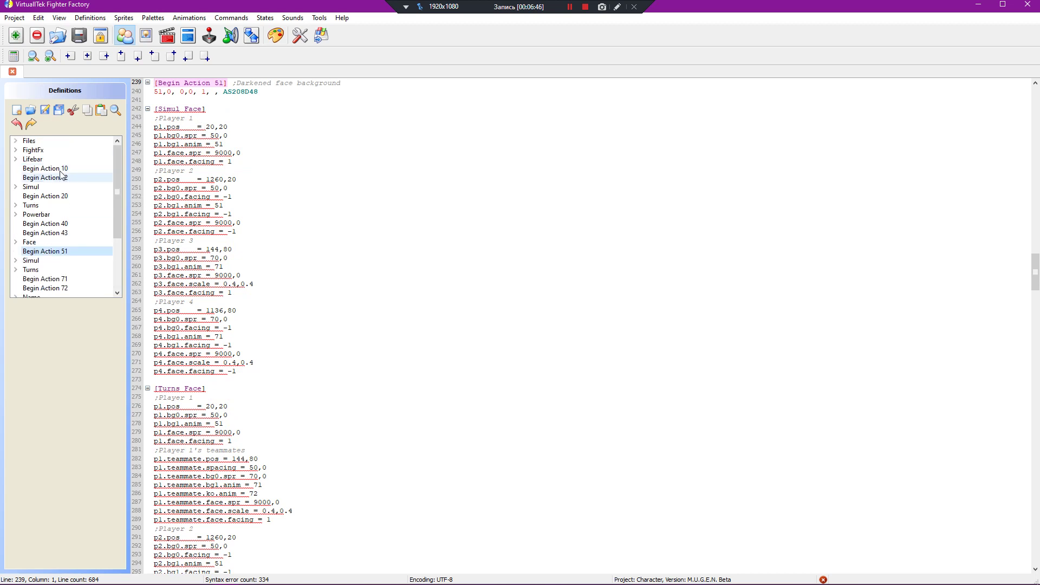
click(63, 168)
scroll(75, 221, down, 3)
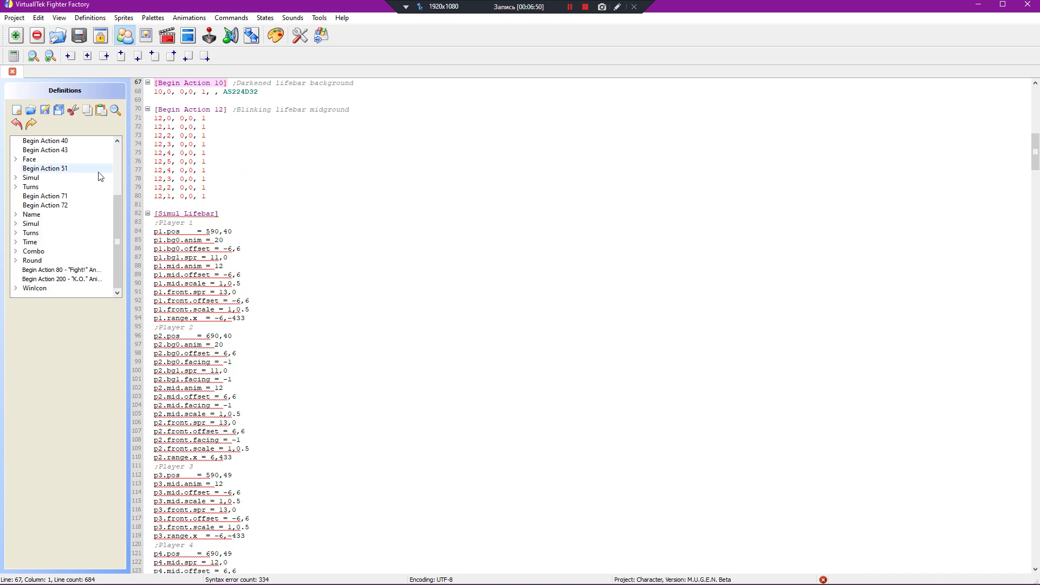
click(62, 207)
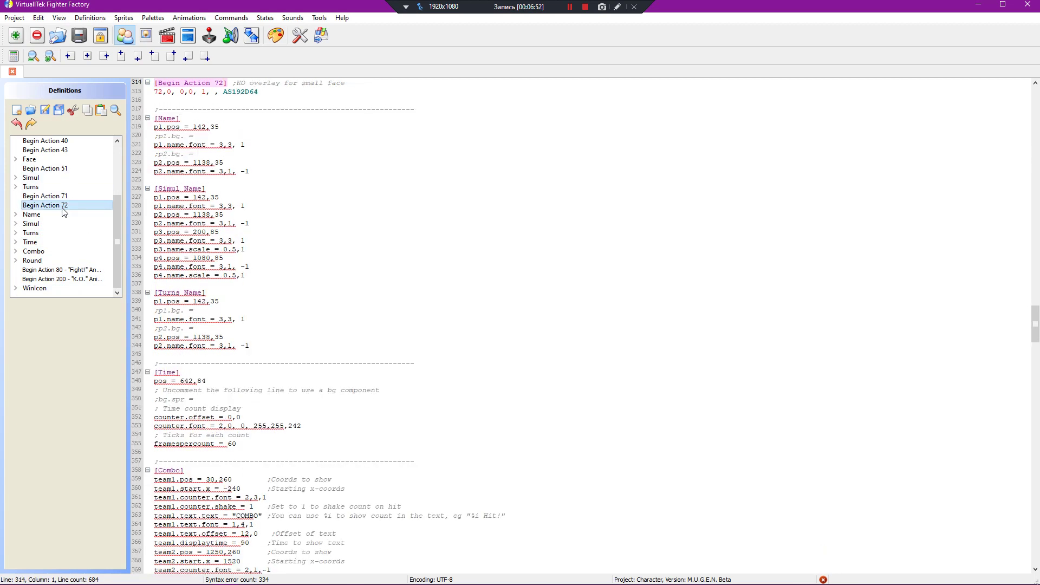
scroll(64, 212, up, 3)
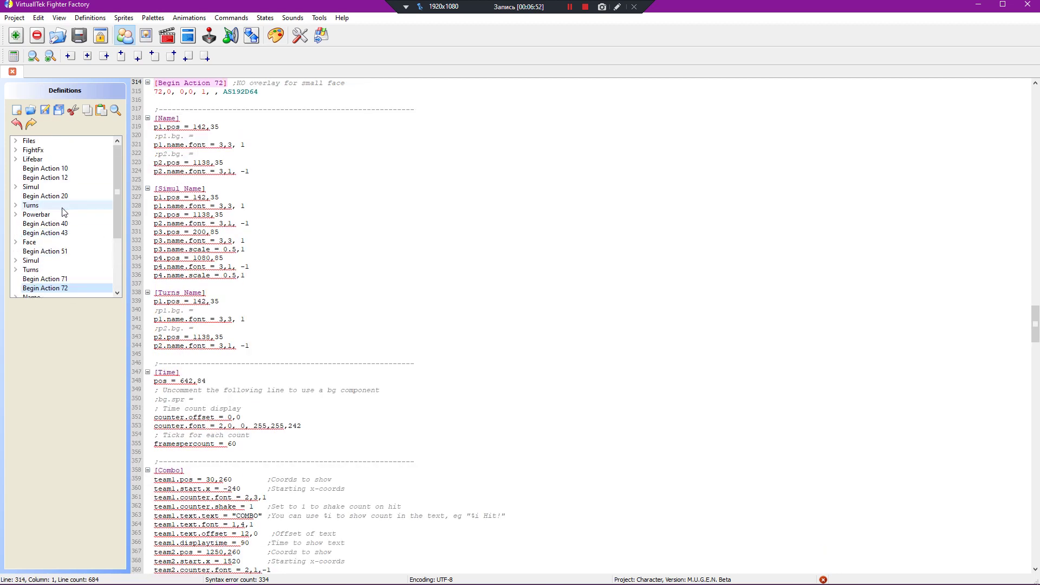
click(29, 141)
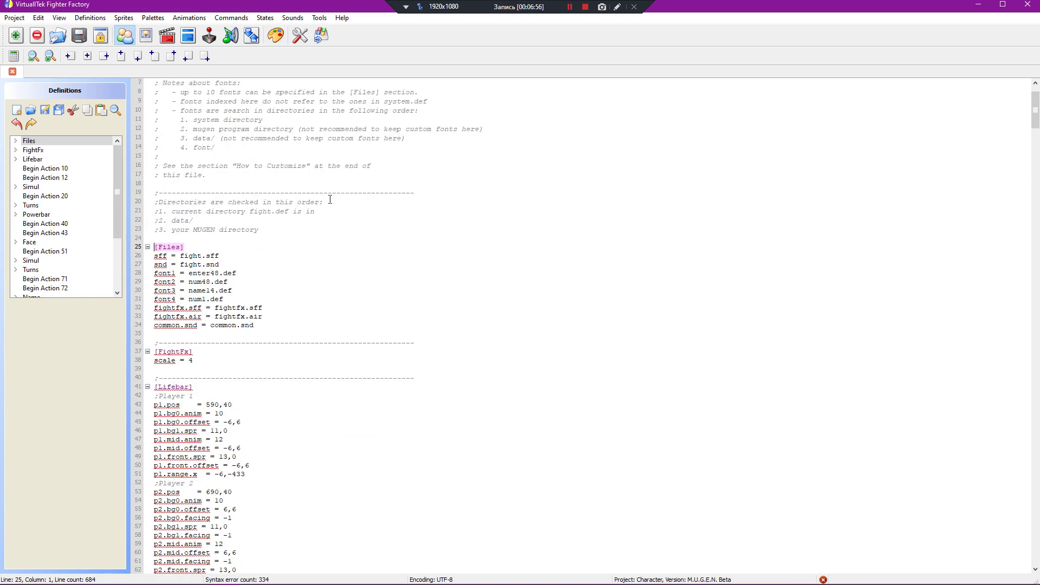
Step: Examine the title, motif, optimal resolution and required MUGEN version in the header comments of the fight screen definition
scroll(330, 200, up, 2)
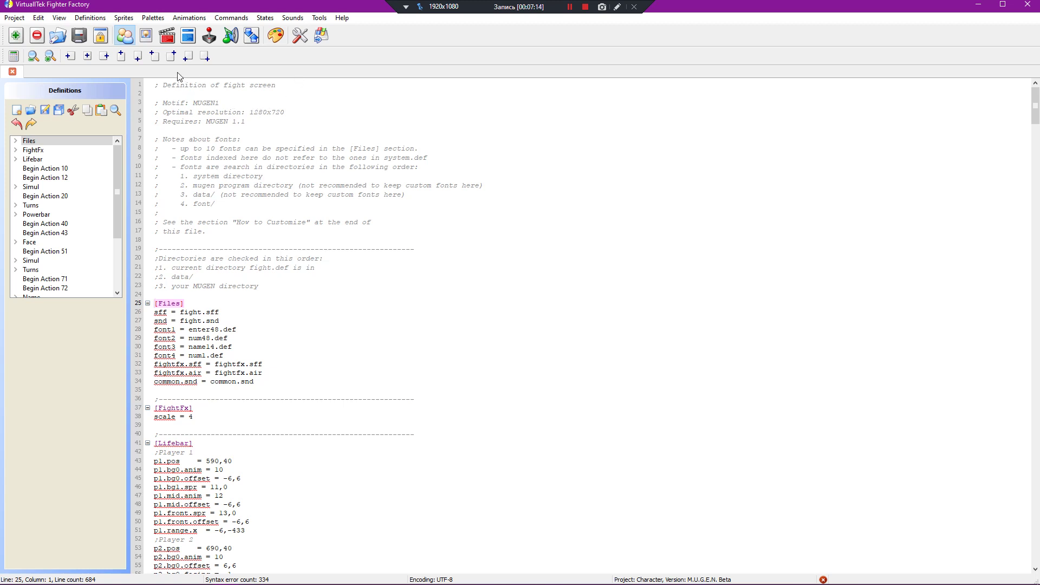
drag(162, 85, 291, 85)
click(332, 91)
double_click(198, 103)
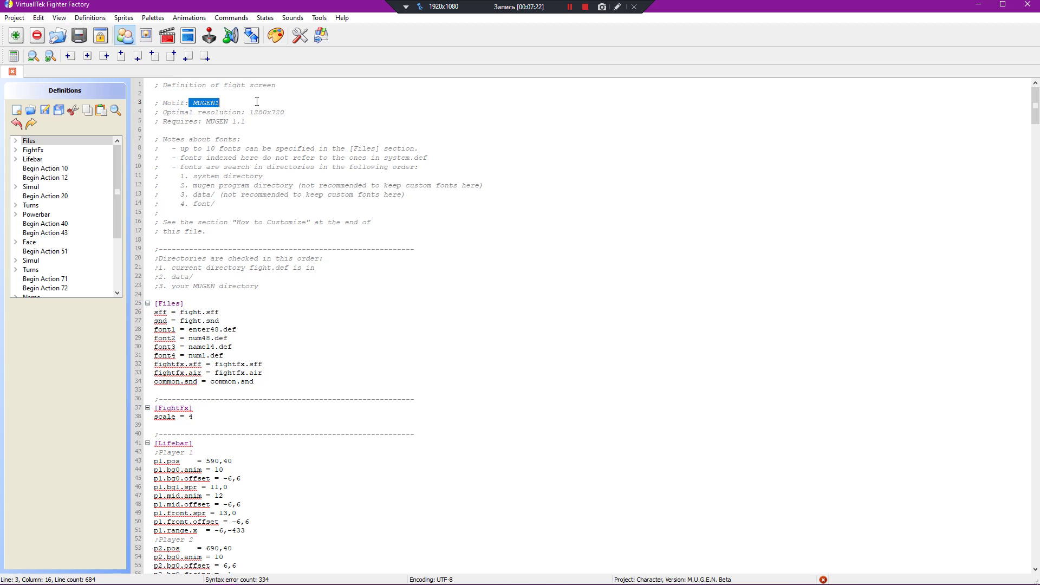
click(183, 113)
drag(189, 103, 155, 114)
click(324, 111)
drag(258, 122, 167, 120)
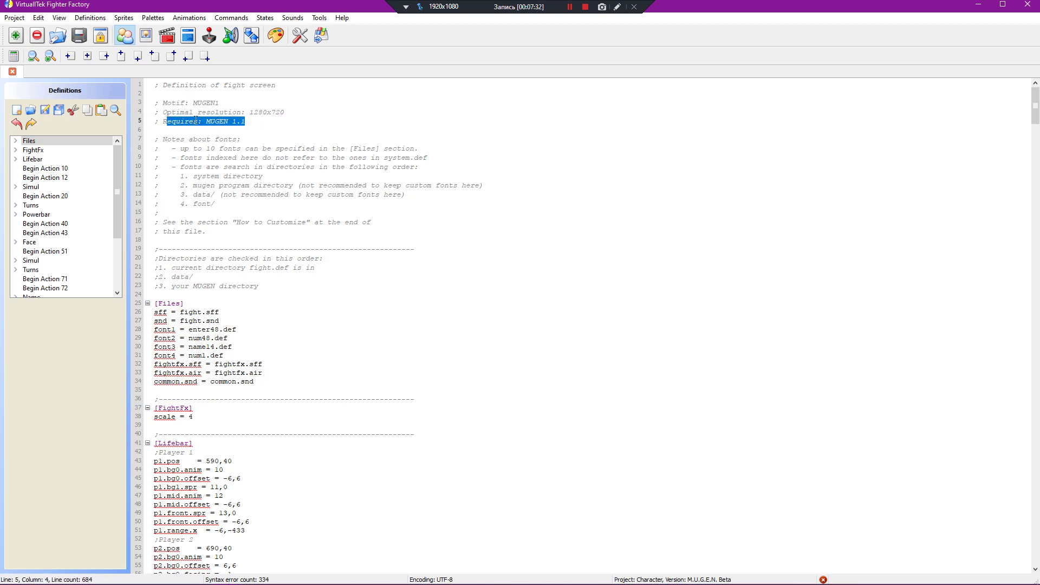
click(205, 121)
scroll(235, 142, down, 1)
mouse_move(167, 109)
mouse_down()
mouse_move(243, 108)
mouse_move(153, 110)
mouse_up()
click(280, 119)
click(295, 149)
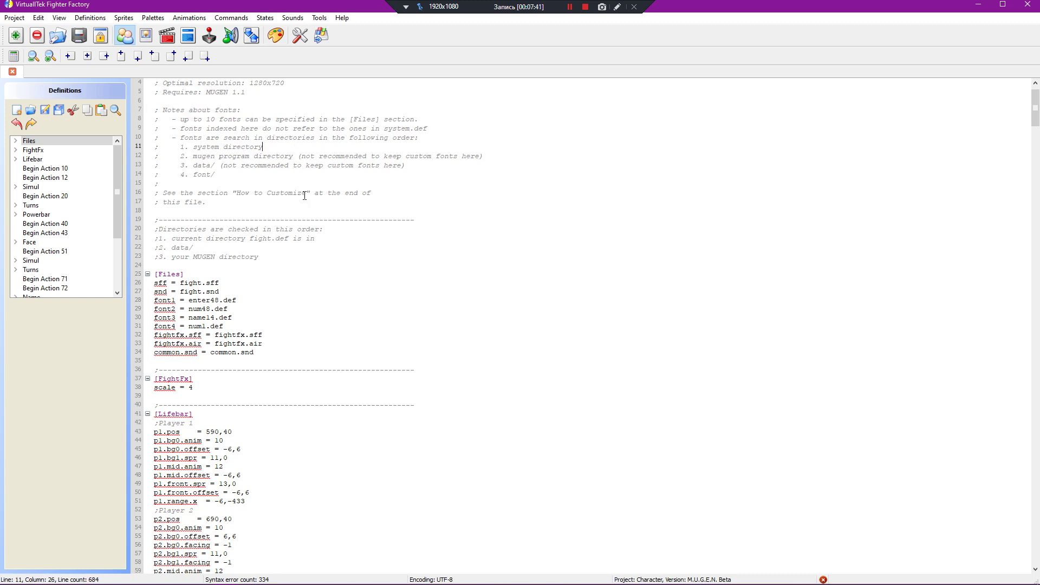
Step: Read the note on how many fonts can be specified and compare it with the font1 to font4 lines under [Files]
scroll(307, 229, up, 1)
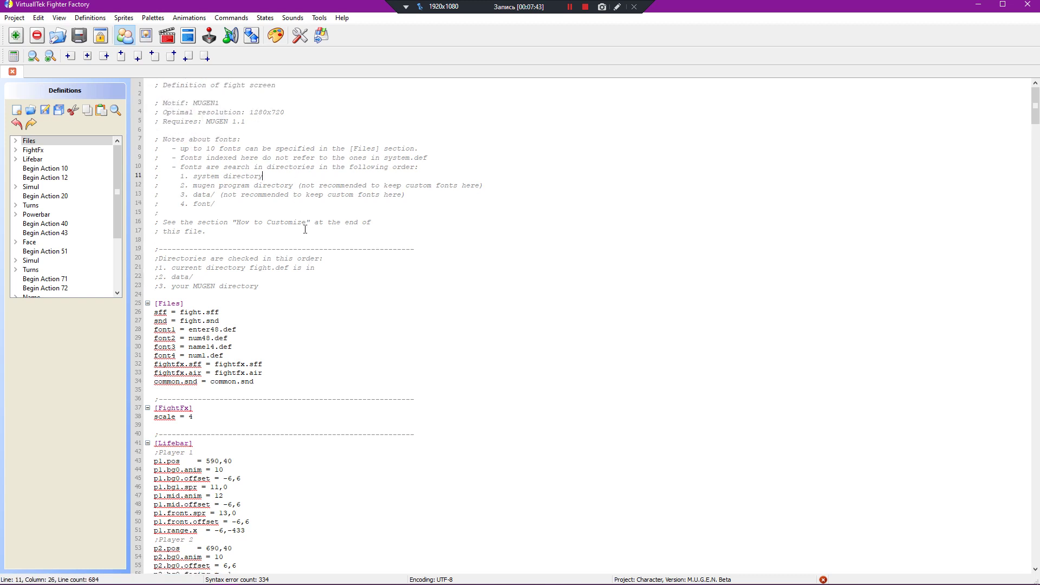
drag(172, 148, 315, 149)
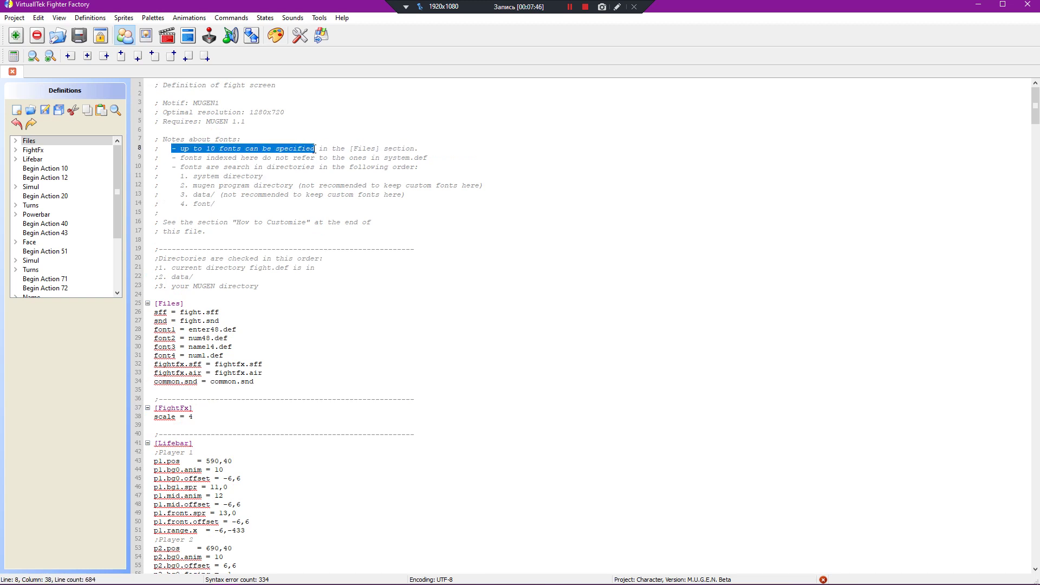
click(381, 149)
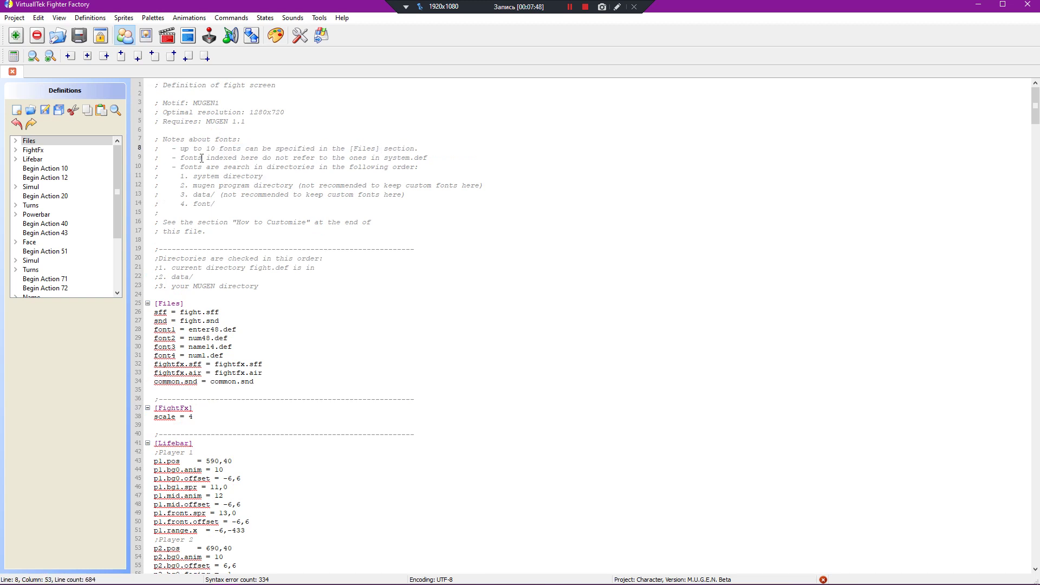
drag(425, 149, 222, 149)
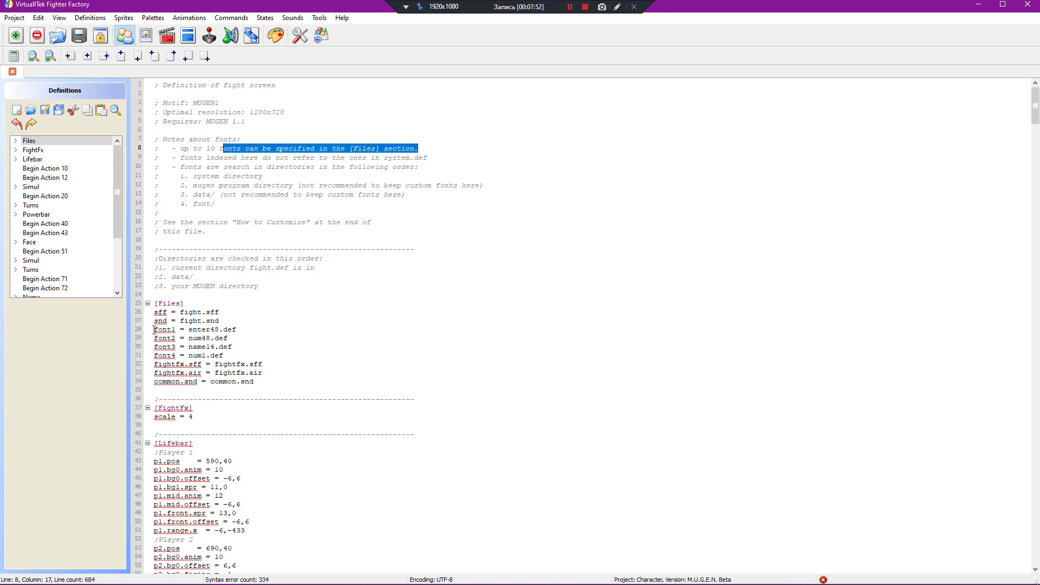
drag(155, 330, 234, 355)
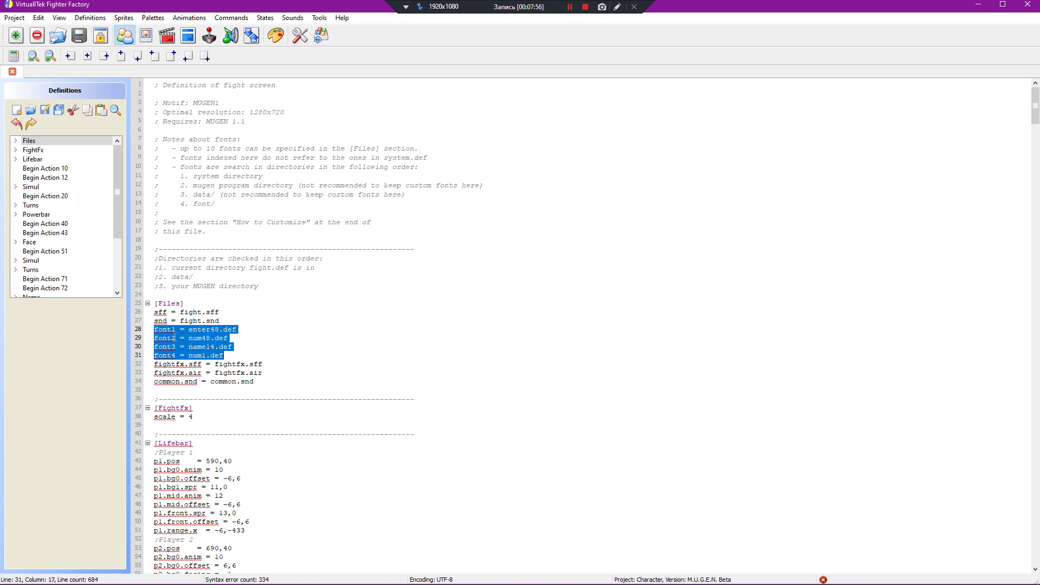
click(175, 337)
click(177, 347)
click(179, 356)
drag(237, 354, 161, 329)
click(271, 292)
click(270, 168)
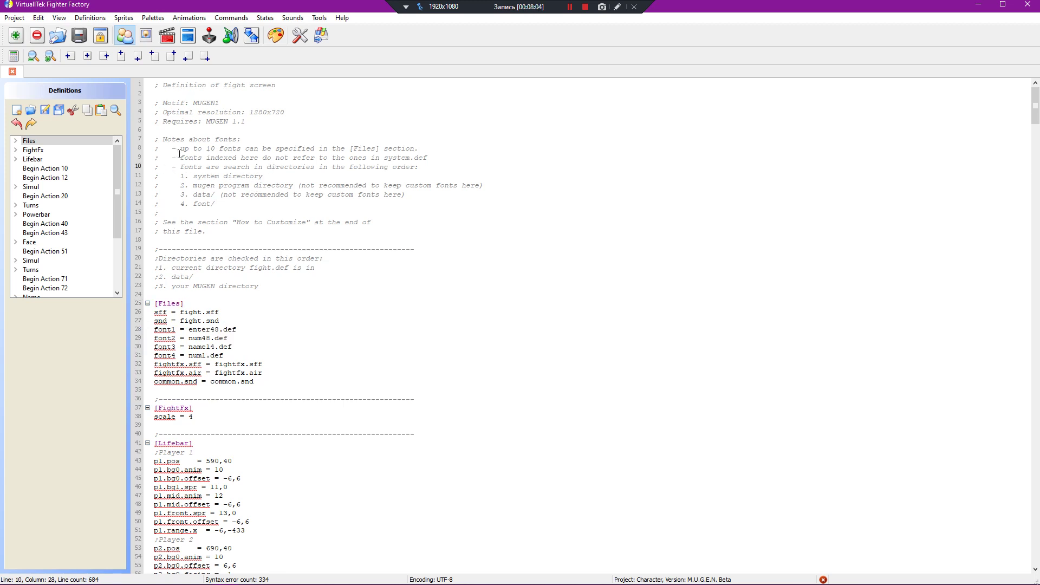
Step: Read the note on how the fonts indexed in this file relate to those in system.def
drag(179, 154, 383, 158)
click(189, 157)
drag(441, 157, 318, 166)
click(423, 159)
drag(456, 154, 143, 160)
click(216, 157)
drag(434, 158, 319, 158)
click(340, 169)
drag(447, 154, 319, 158)
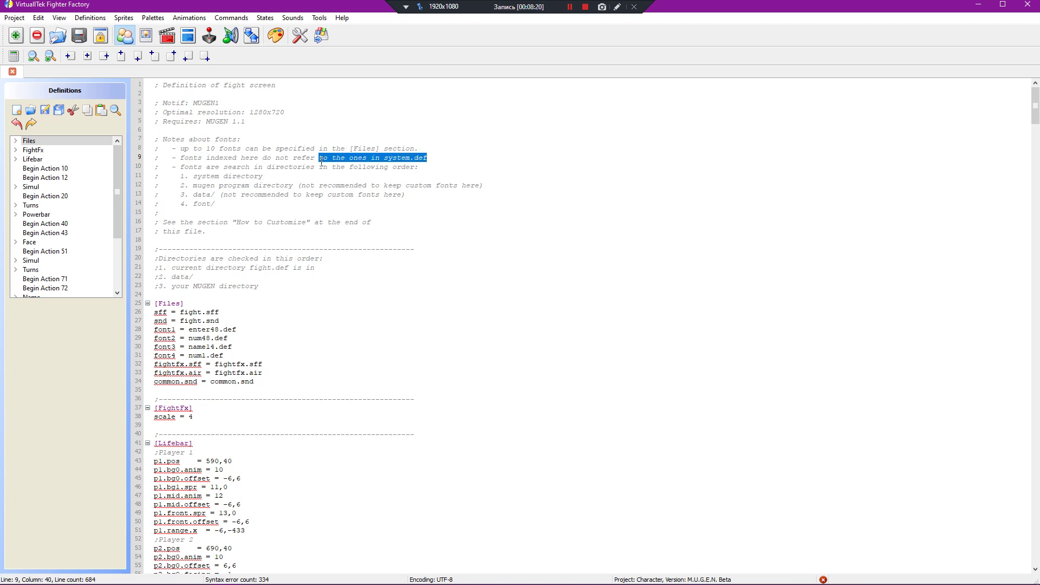
Step: Review the font1 to font3 entries and their definition file names in the [Files] section
click(263, 195)
drag(188, 330, 220, 348)
click(301, 327)
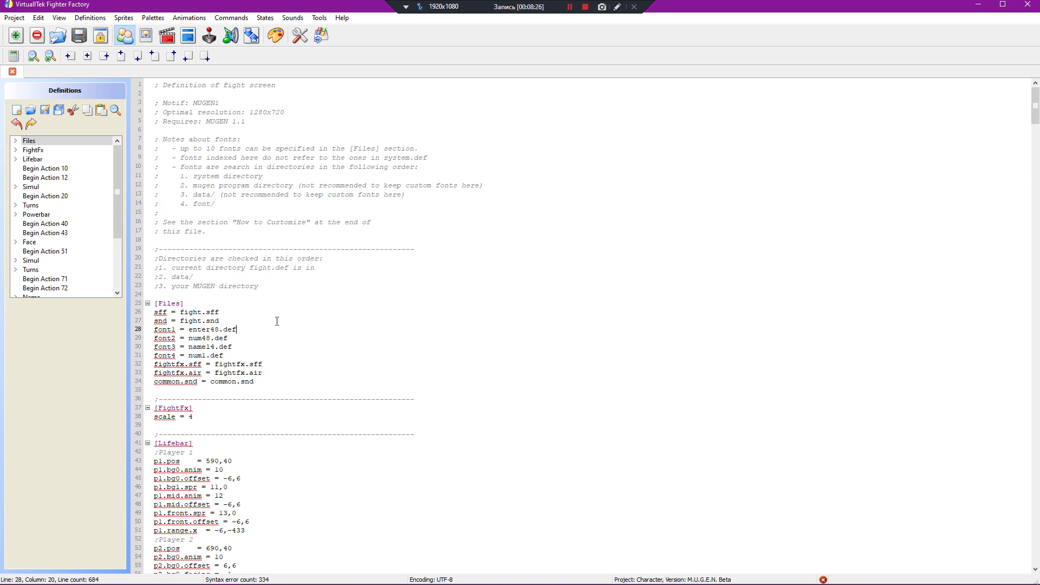
drag(234, 347, 154, 329)
click(239, 339)
drag(242, 351, 148, 332)
click(222, 345)
Step: Read the font search order in the header notes and check the data folder of Brutal And Dangerous
drag(162, 167, 319, 190)
click(251, 342)
drag(194, 176, 264, 194)
click(206, 187)
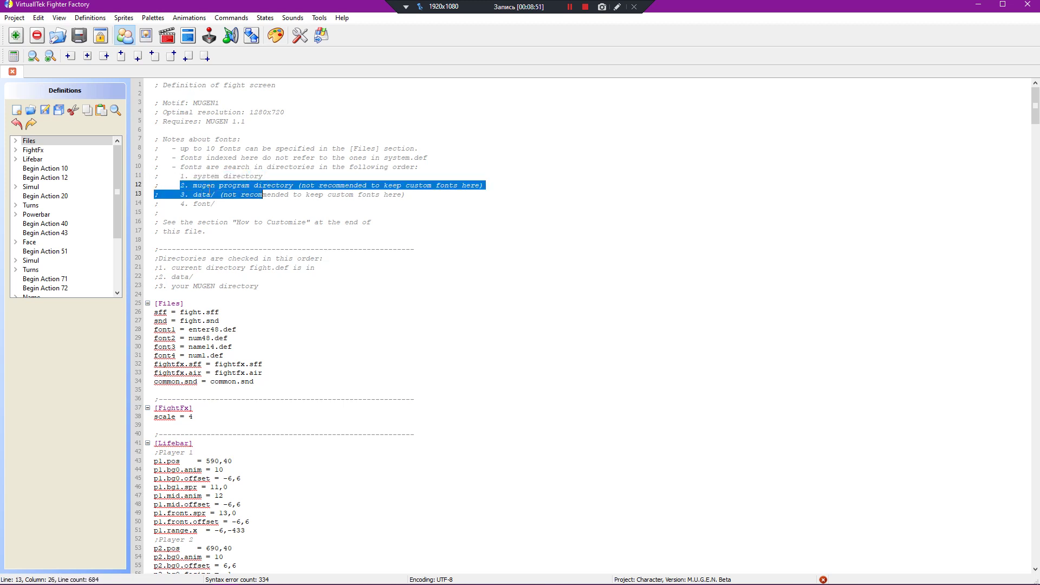
click(203, 194)
click(200, 575)
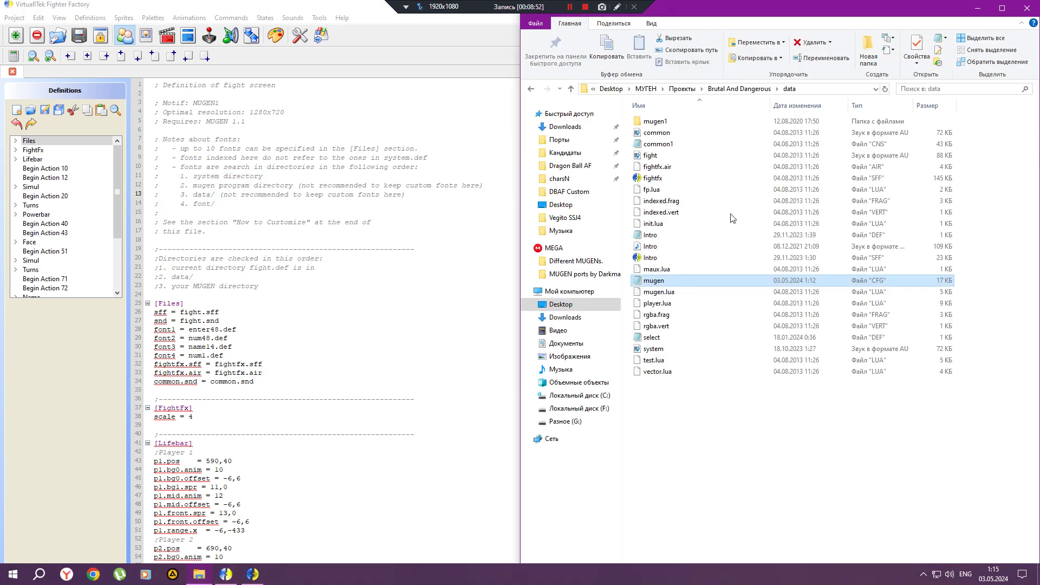
click(743, 88)
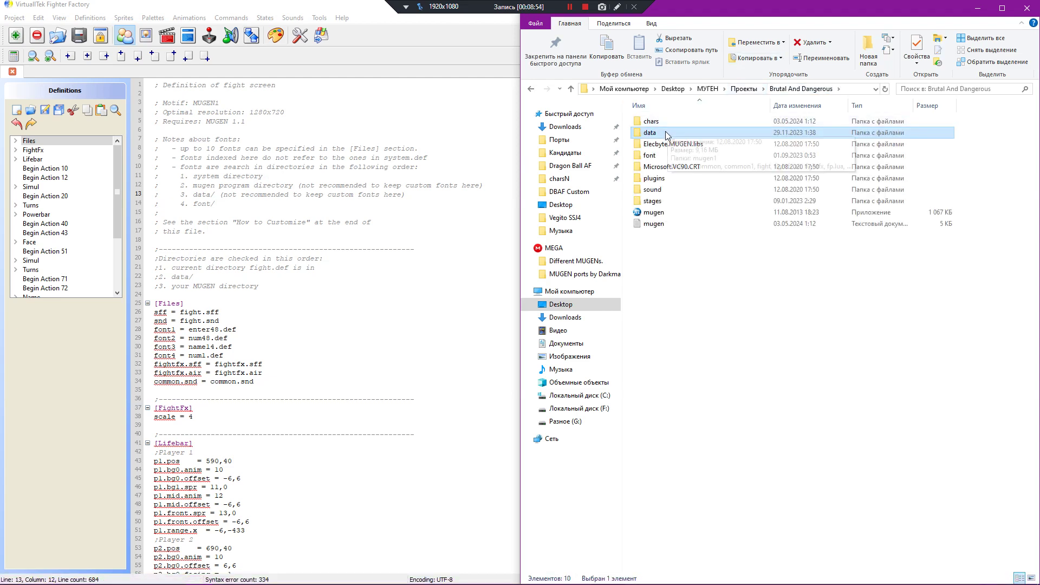
double_click(670, 134)
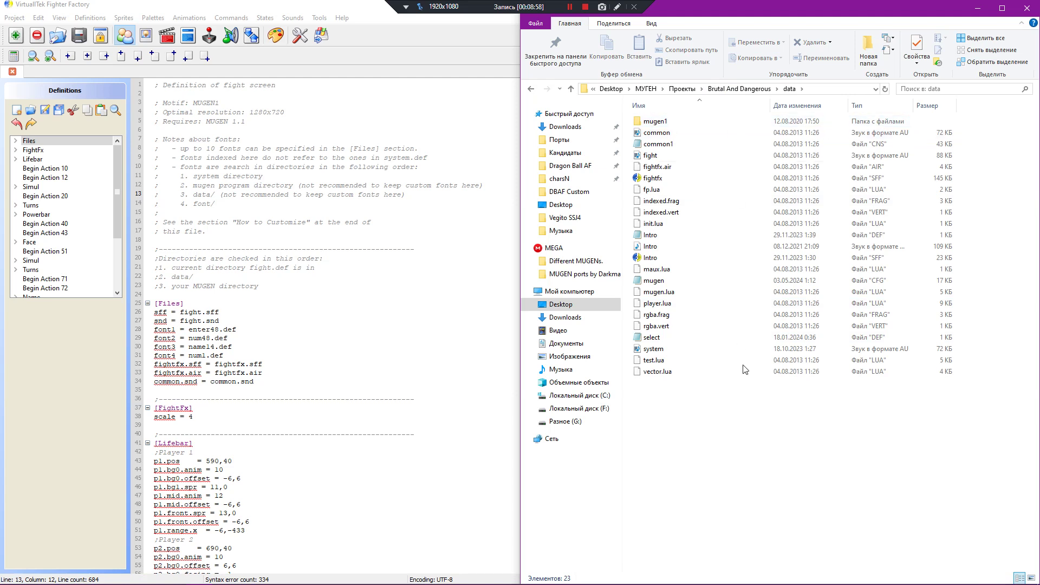
Step: Read the note on the mugen program directory and check it against the root folder of Brutal And Dangerous
click(215, 204)
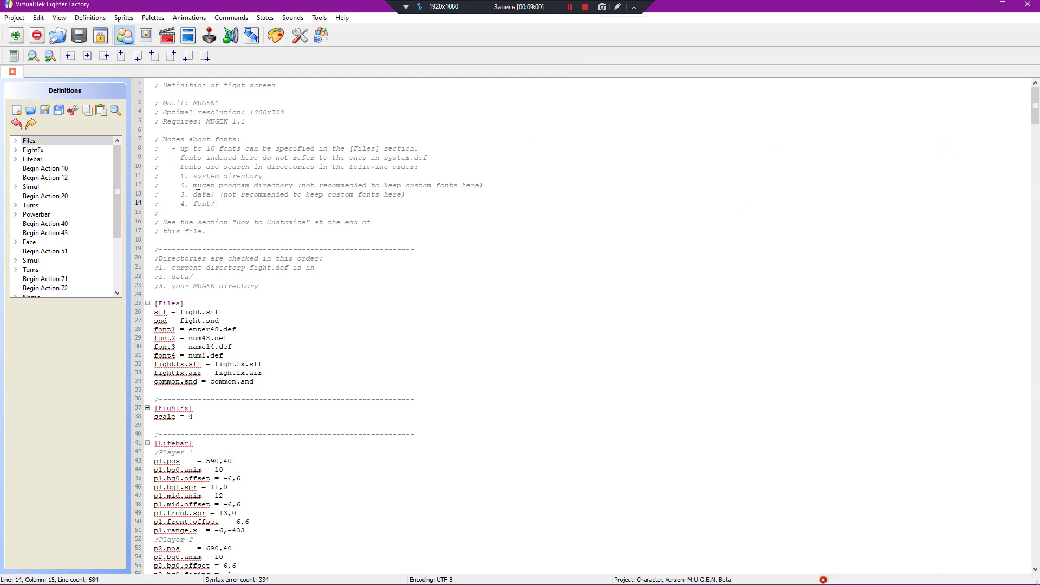
drag(198, 185, 367, 186)
click(198, 575)
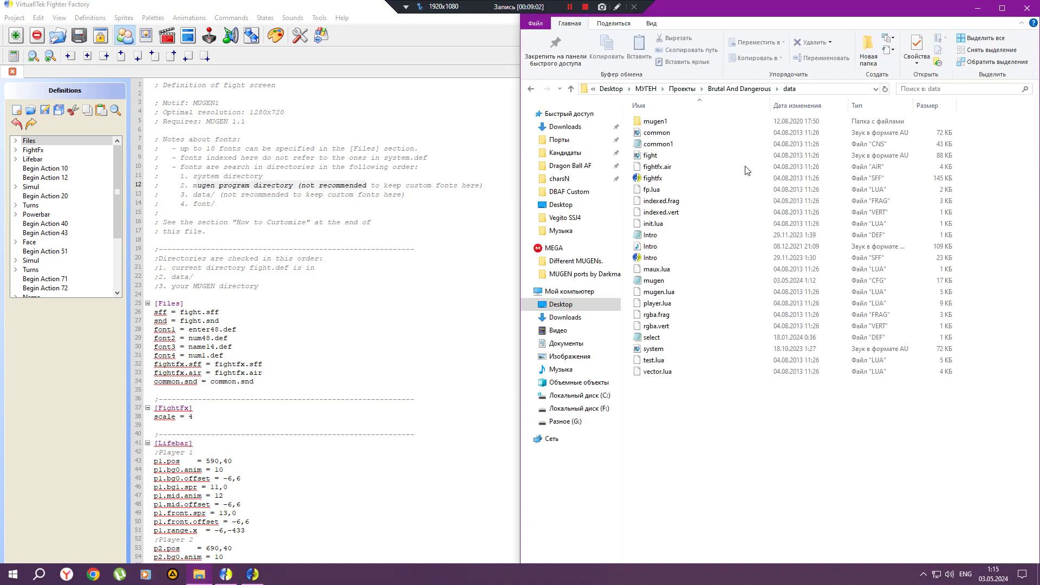
click(750, 88)
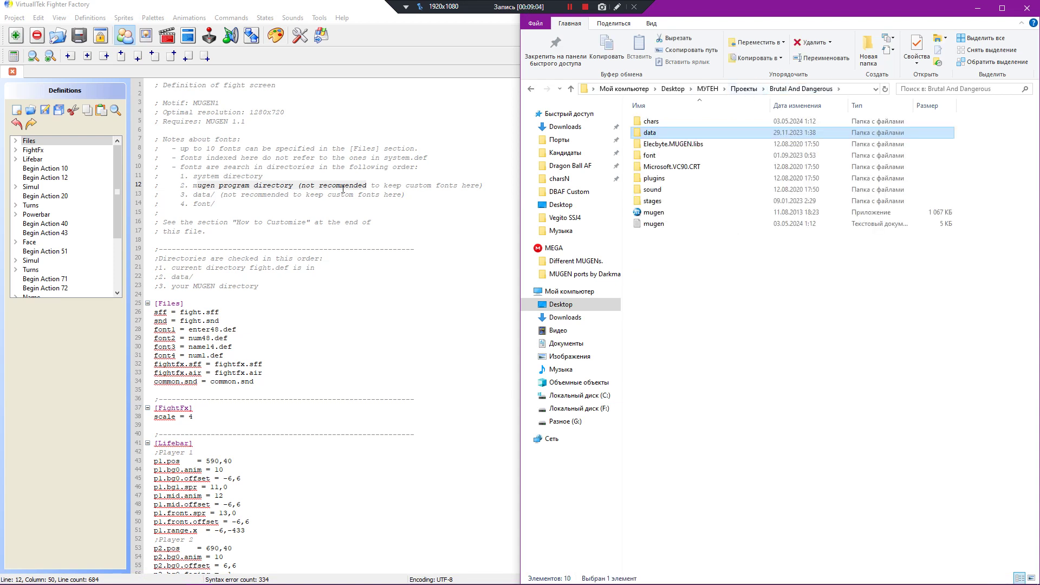
click(342, 189)
drag(483, 185, 392, 185)
click(254, 202)
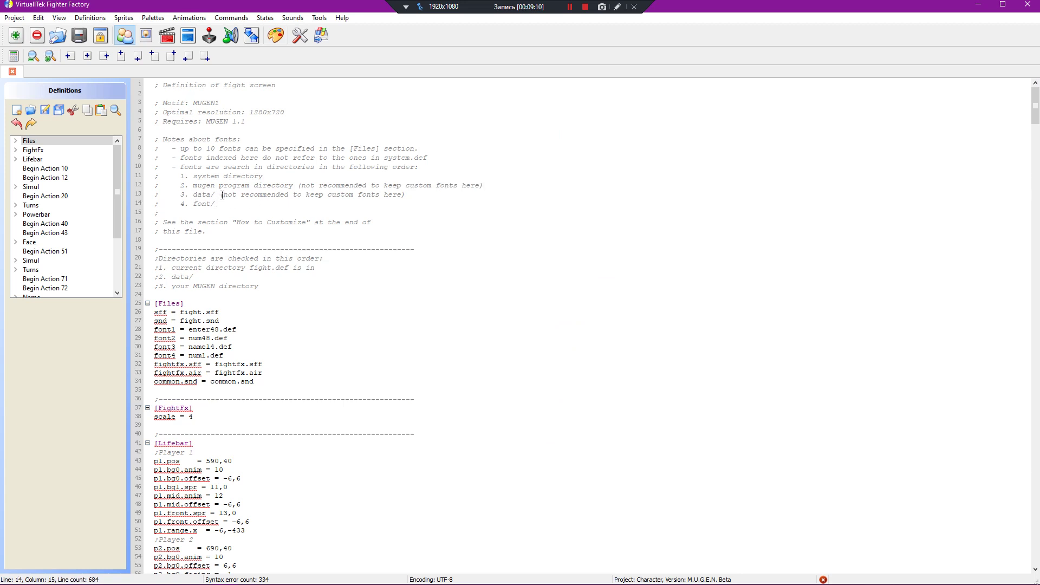
Step: Read the note on keeping custom fonts in data/, locate the project's font folder and return to the fight screen definition
drag(194, 195, 290, 195)
click(325, 198)
drag(188, 195, 413, 194)
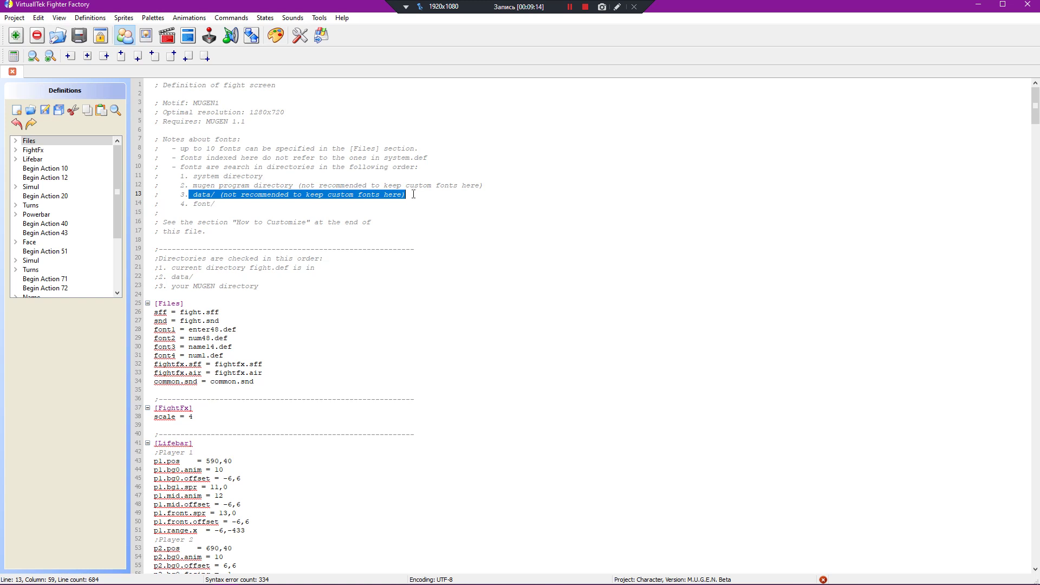
click(414, 203)
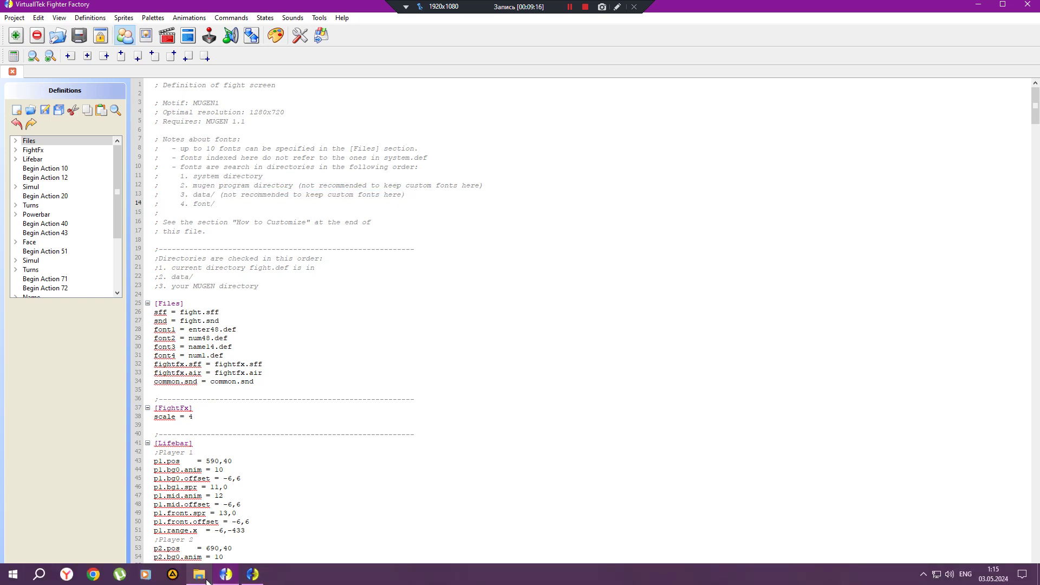
click(205, 578)
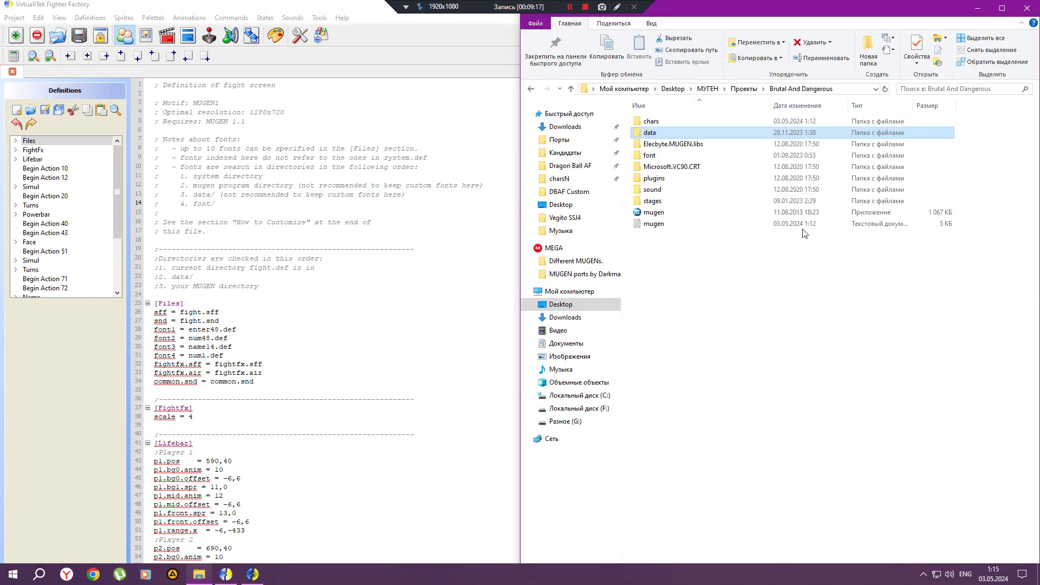
click(655, 157)
click(218, 229)
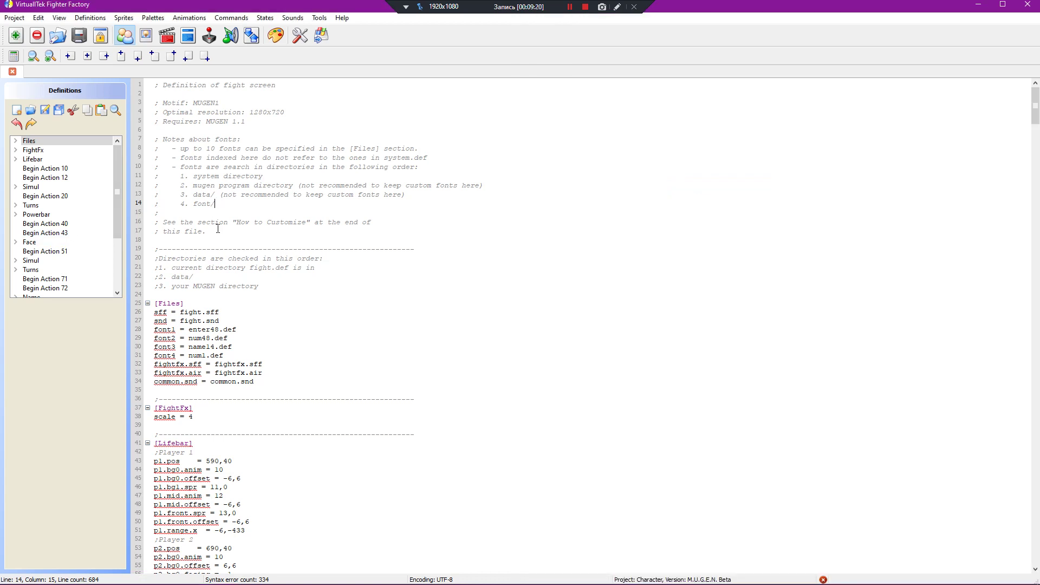
Step: Follow the header's reference to the "How to customize" section and read through its component and element descriptions at the file's end
double_click(182, 232)
mouse_move(182, 232)
mouse_down()
mouse_move(142, 222)
mouse_move(155, 223)
mouse_move(152, 232)
mouse_move(170, 225)
mouse_up()
click(270, 230)
scroll(65, 255, down, 3)
click(35, 288)
scroll(271, 307, down, 3)
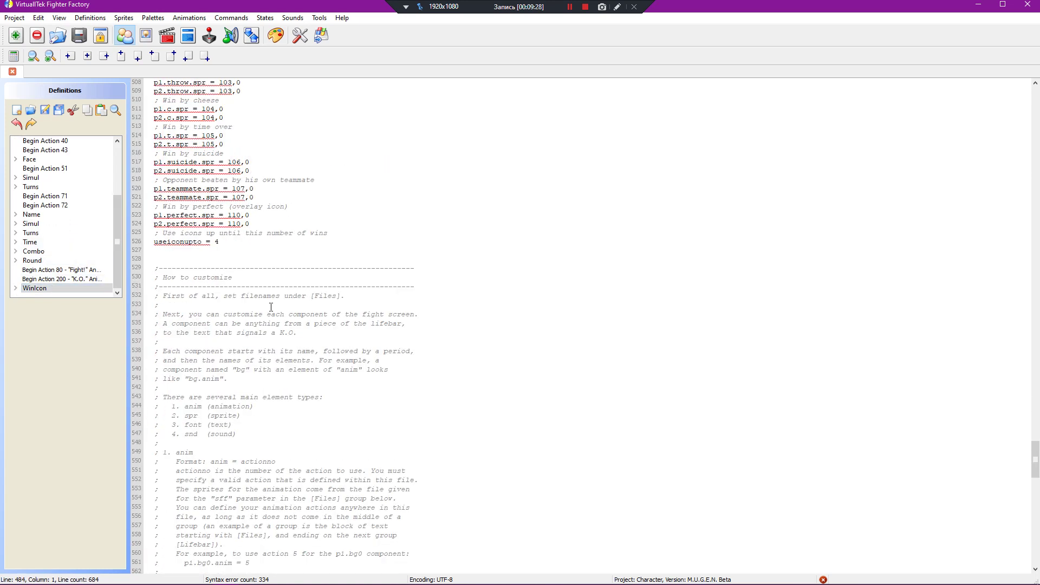
scroll(271, 307, down, 5)
scroll(209, 157, up, 2)
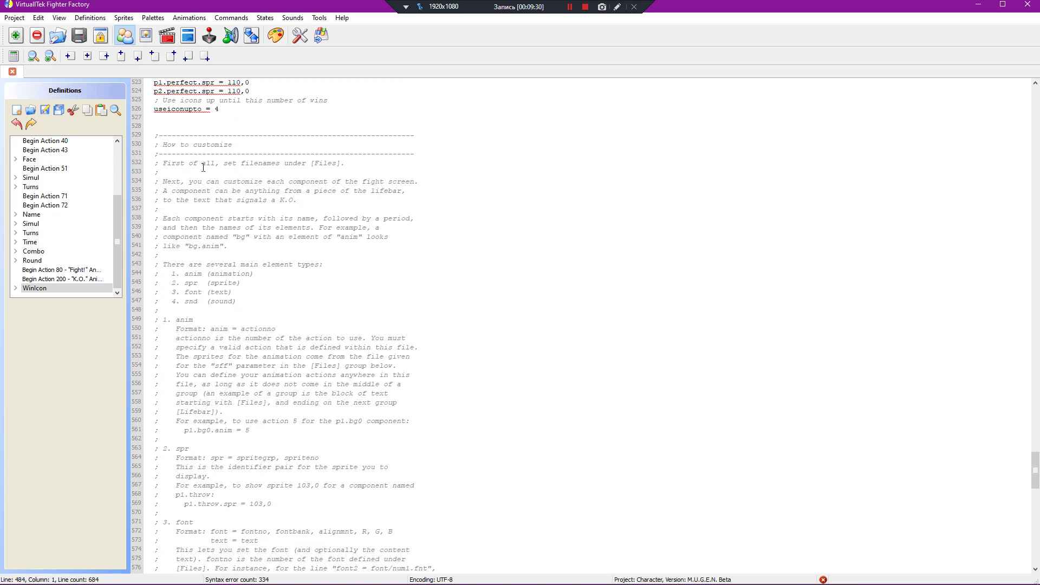
scroll(248, 224, down, 20)
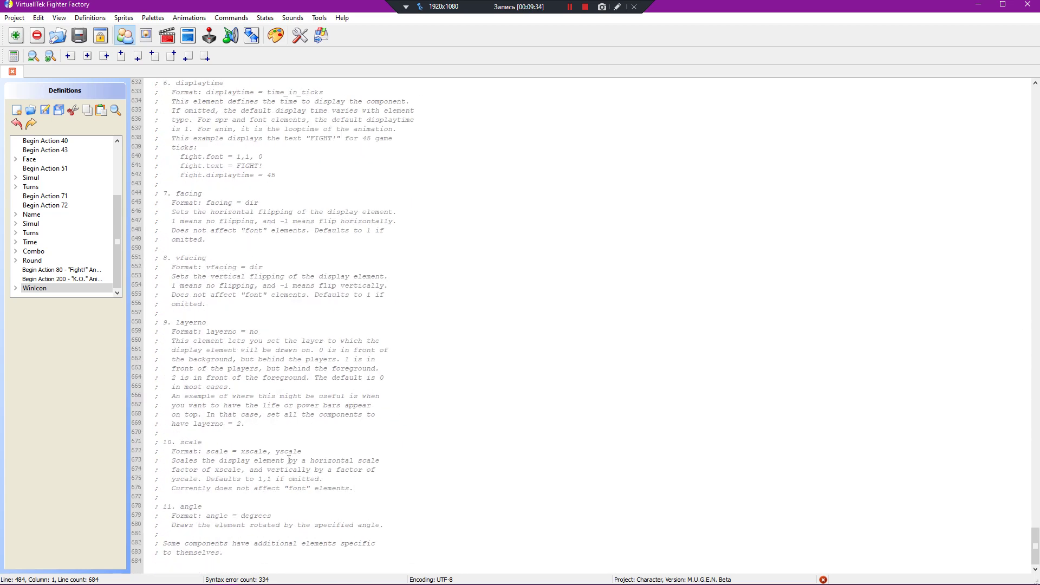
scroll(49, 244, up, 3)
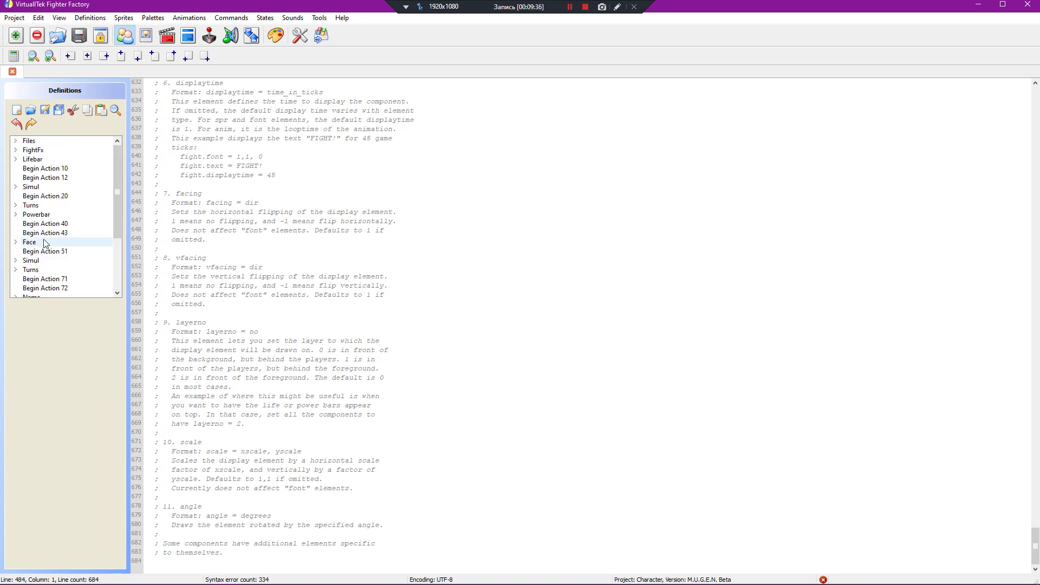
Step: Replace the notes at the start of the file with the comment "Custom lifebar for Brutal and Dangerous project."
click(59, 141)
scroll(302, 208, up, 7)
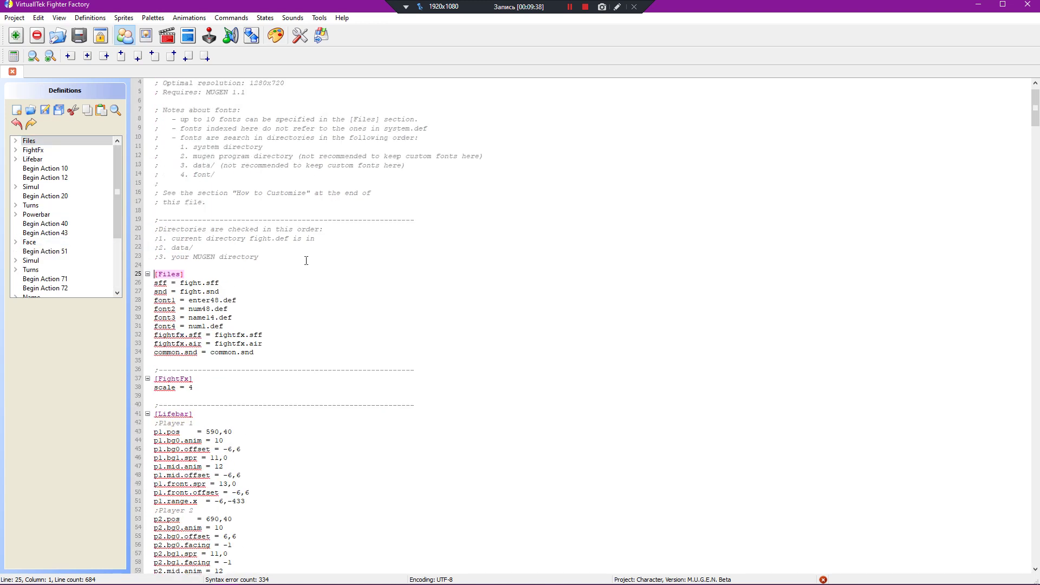
scroll(293, 261, up, 1)
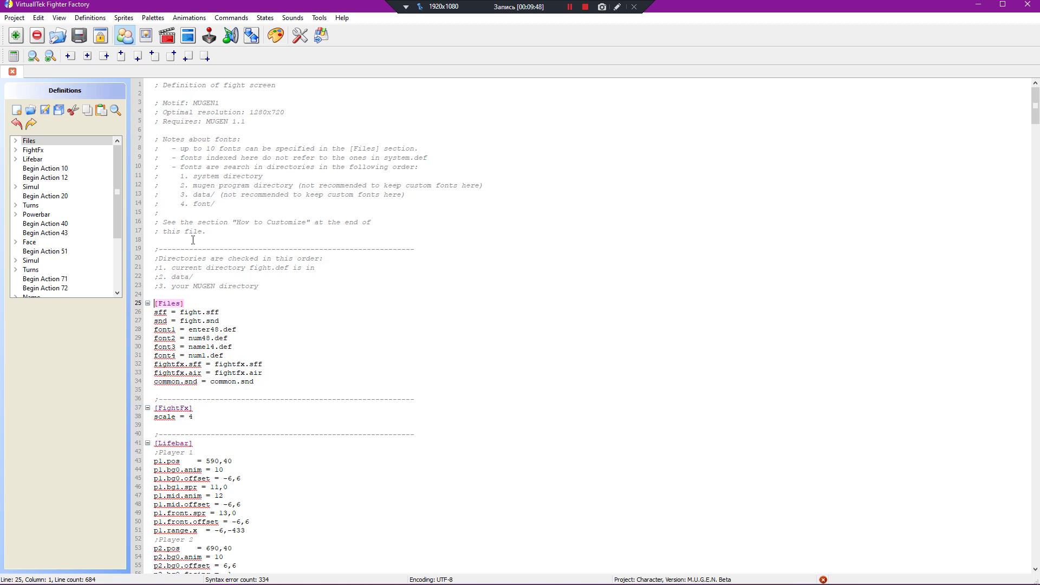
drag(238, 232, 164, 85)
text(C)
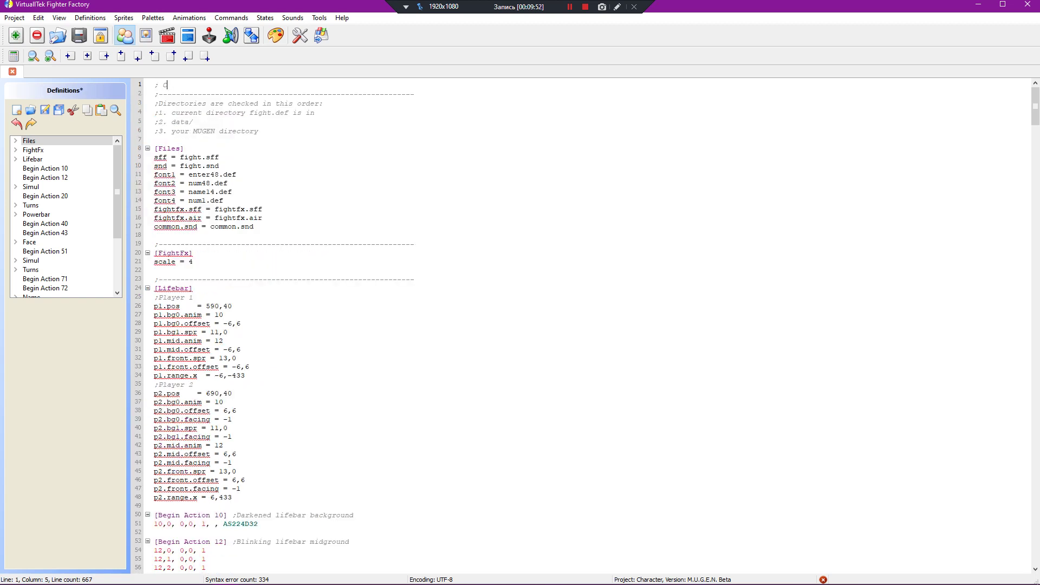
text(ustom lifebar for Brutal and )
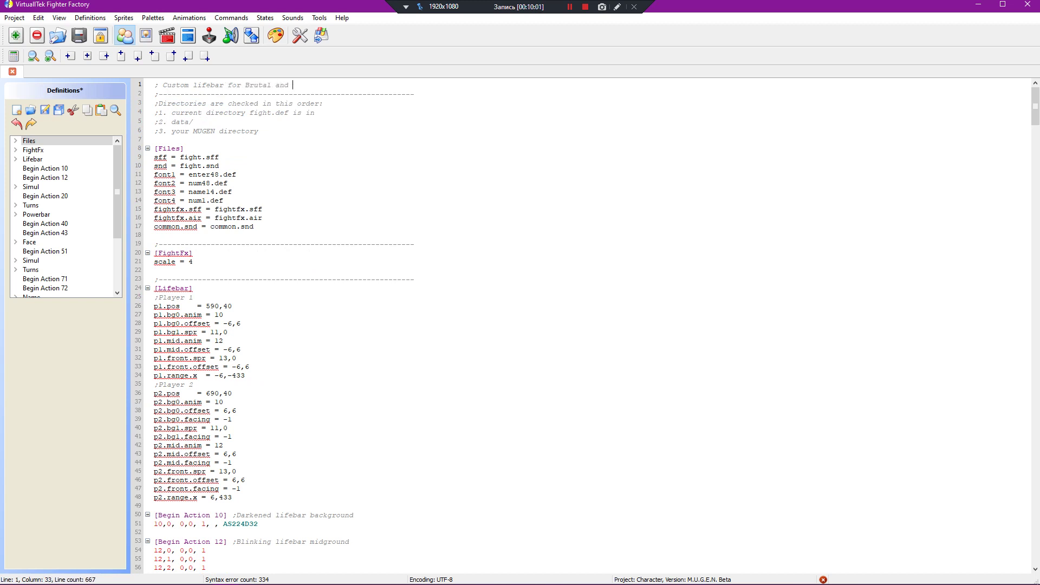
text(Dangerous project. Gra)
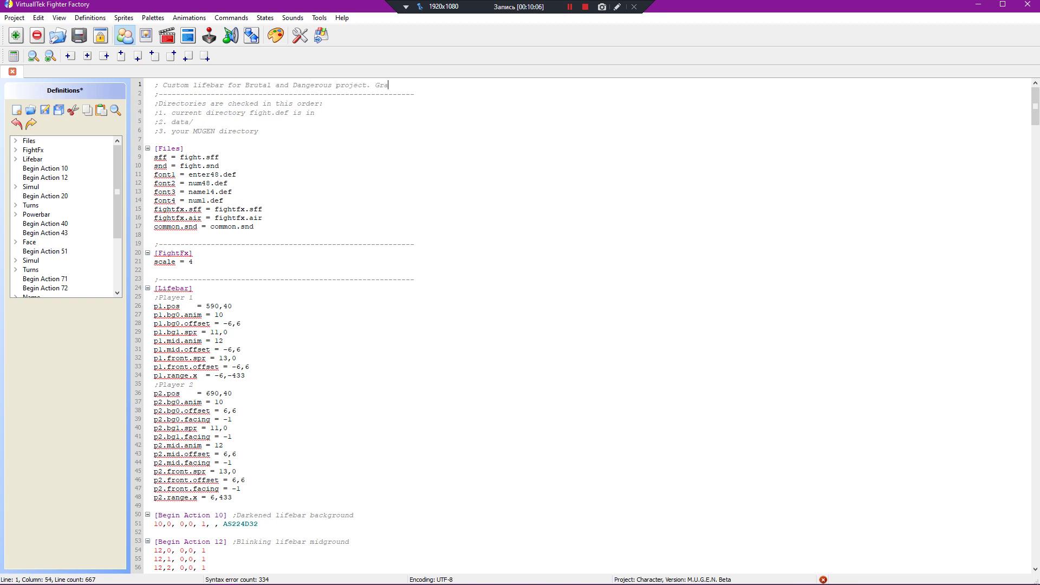
text(phics by Lec)
Step: Add the graphics and code authors' credits to the header comment and save the definition file
text(tro)
text(Bot, code by Darkman.)
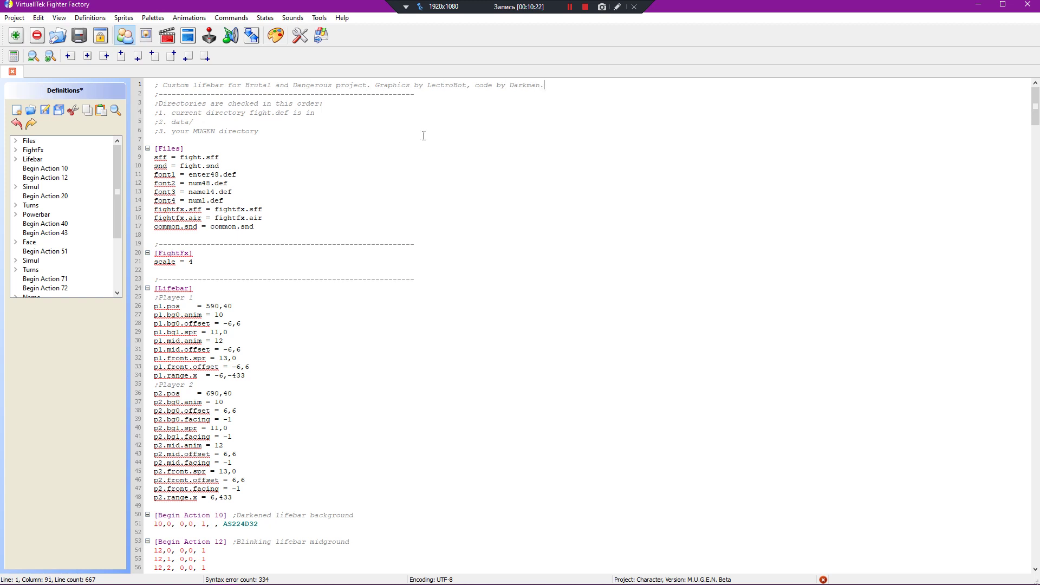
click(44, 109)
Step: Read the comment on the order in which directories are checked, including the current directory of fight.def
drag(155, 104, 259, 131)
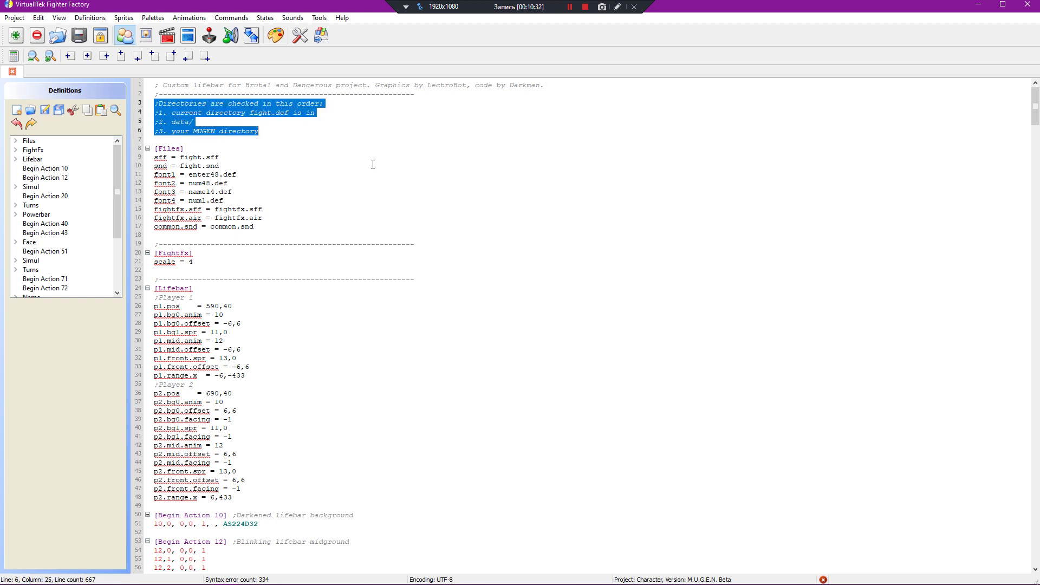
click(372, 163)
drag(161, 105, 316, 103)
click(313, 109)
click(223, 104)
click(290, 139)
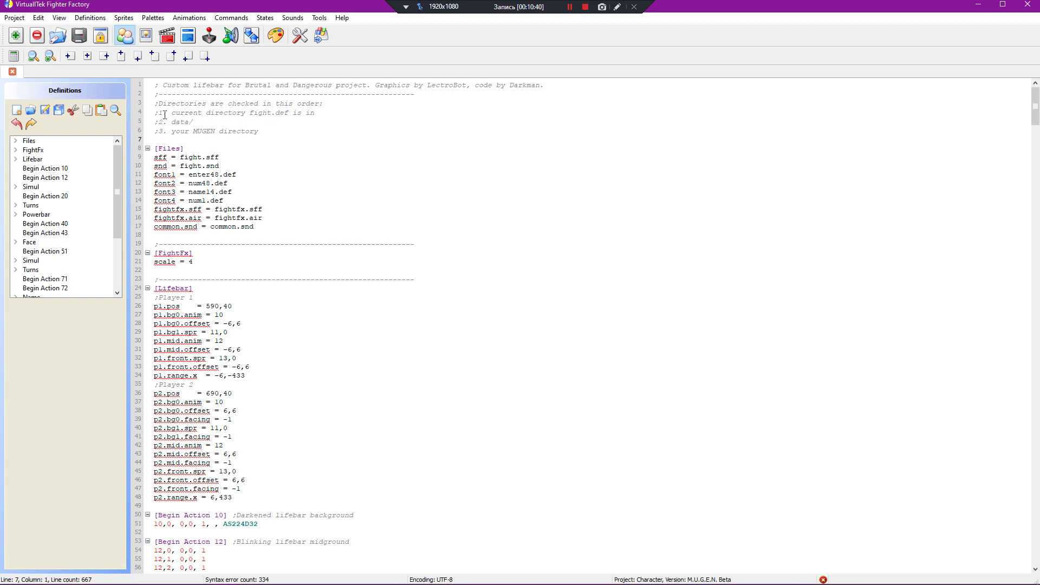
drag(167, 113, 324, 113)
click(324, 127)
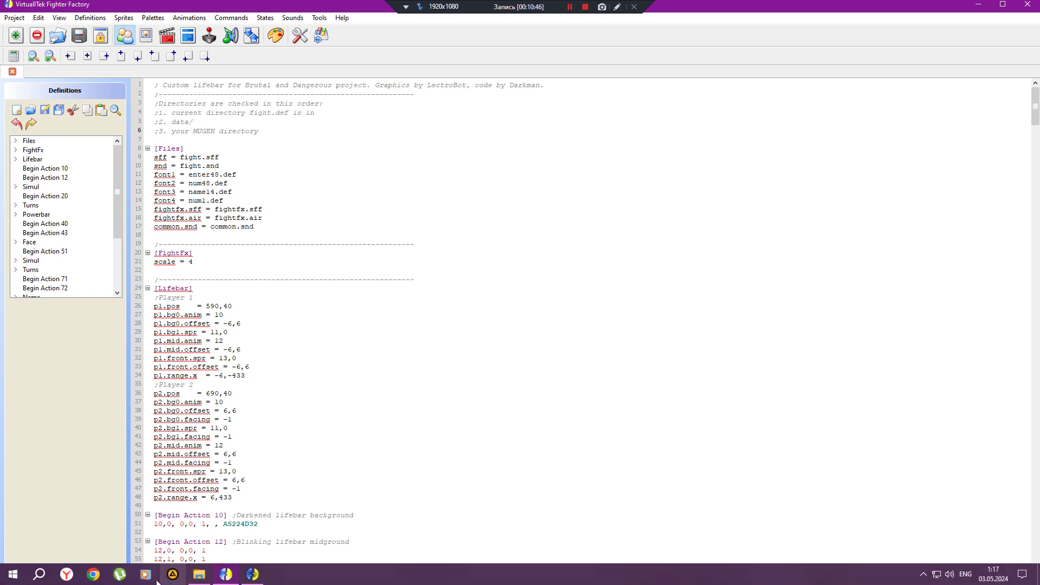
Step: Check the mugen1, data and root folders of Brutal And Dangerous in File Explorer against the directory order comment
click(199, 582)
double_click(675, 133)
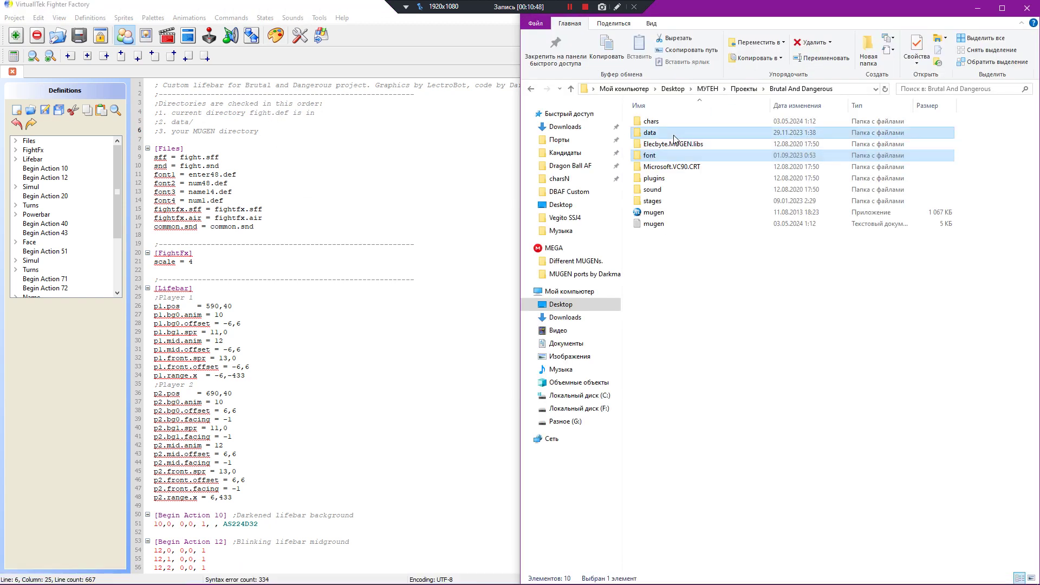
double_click(674, 121)
click(789, 89)
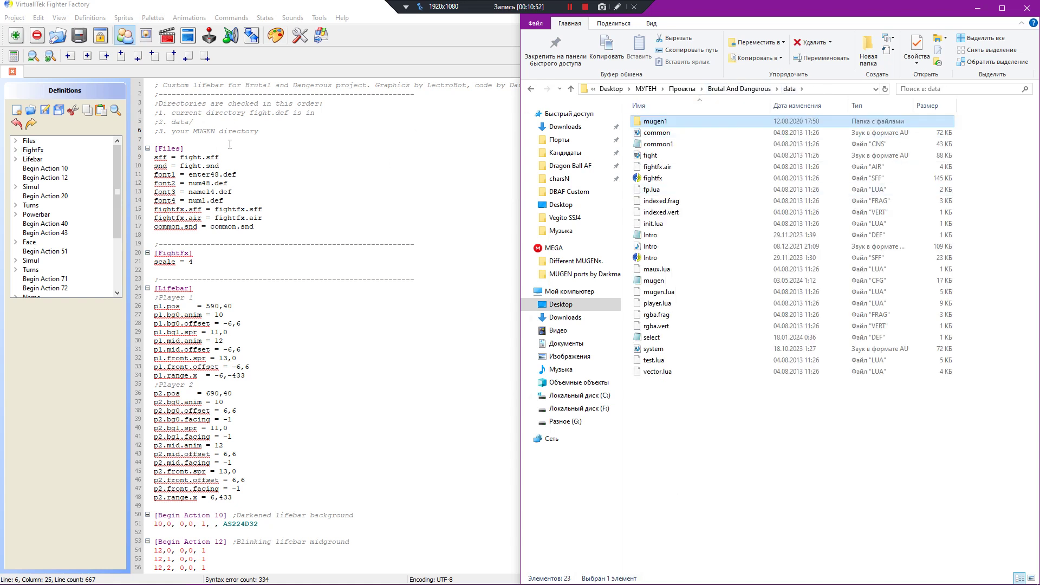
click(746, 89)
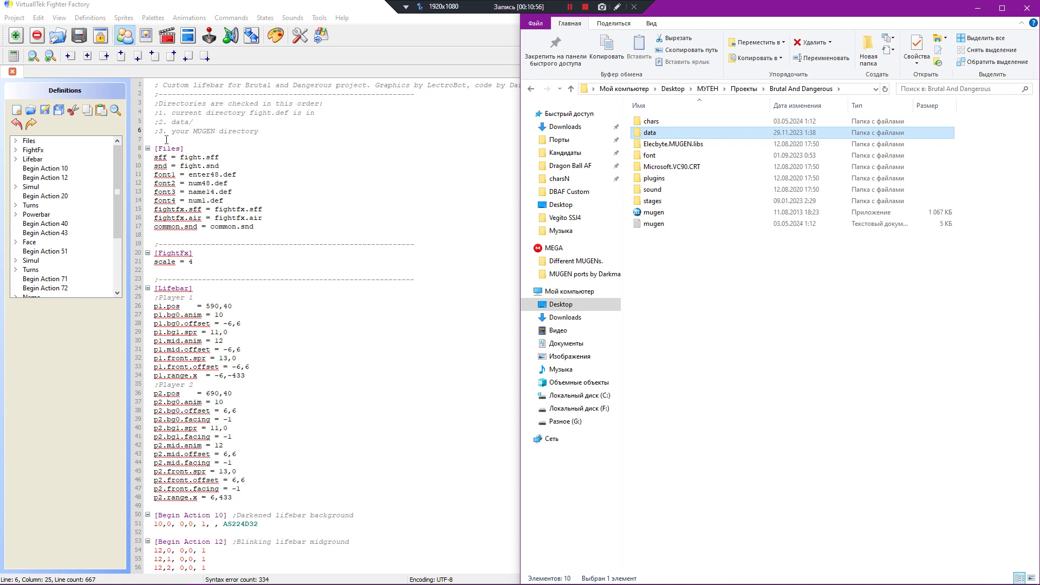
double_click(672, 133)
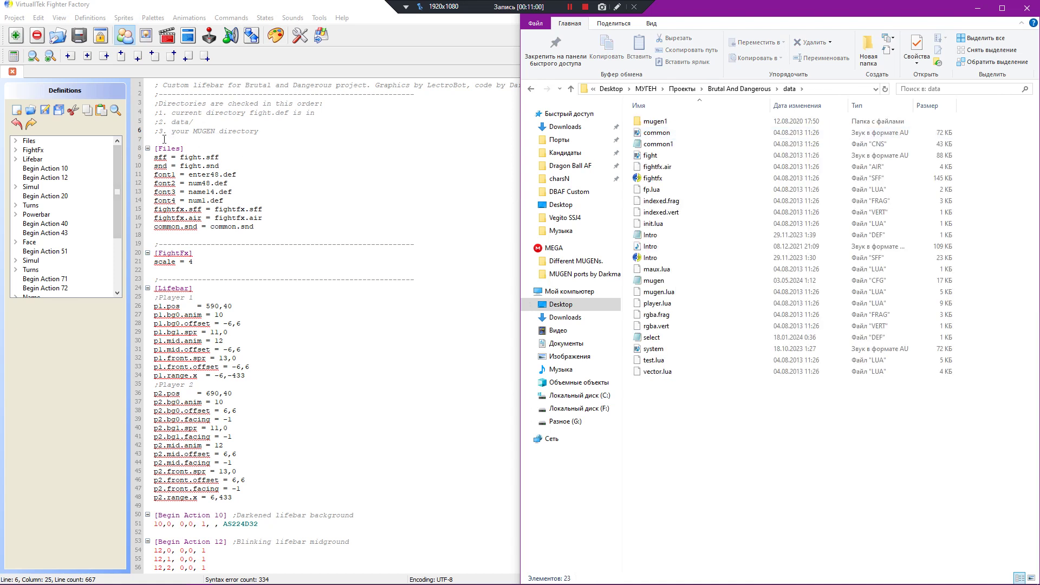
Step: Delete the directory order comment above the [Files] section in the fight screen definition and save the file
drag(168, 133, 140, 103)
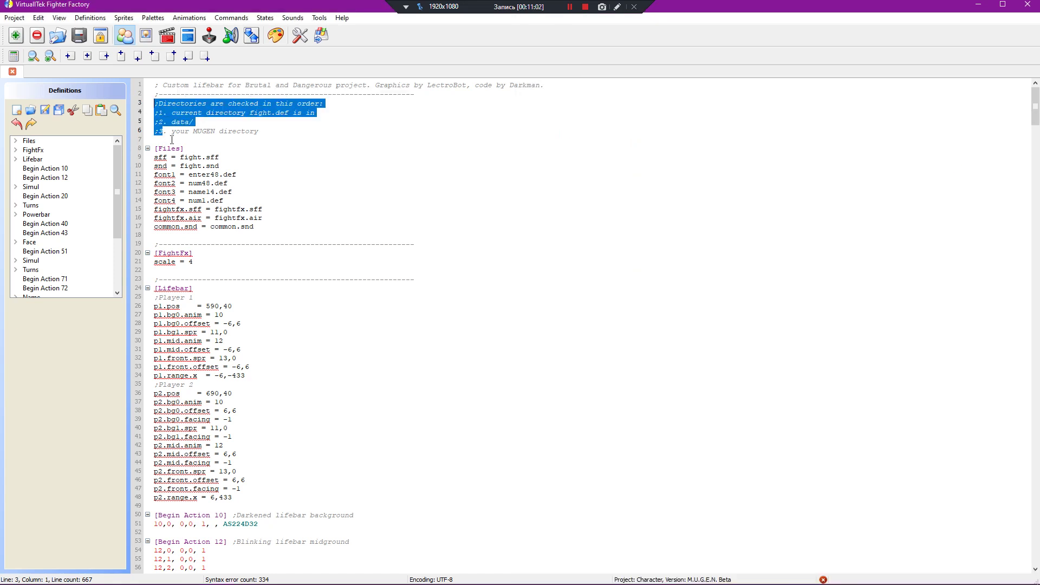
drag(172, 140, 415, 95)
key(Delete)
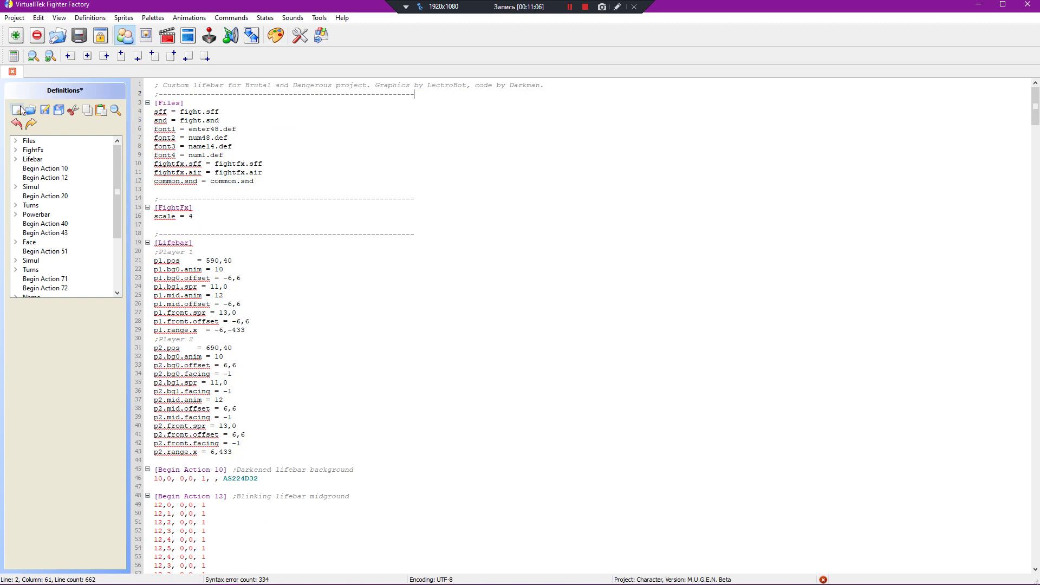
key(ctrl+s)
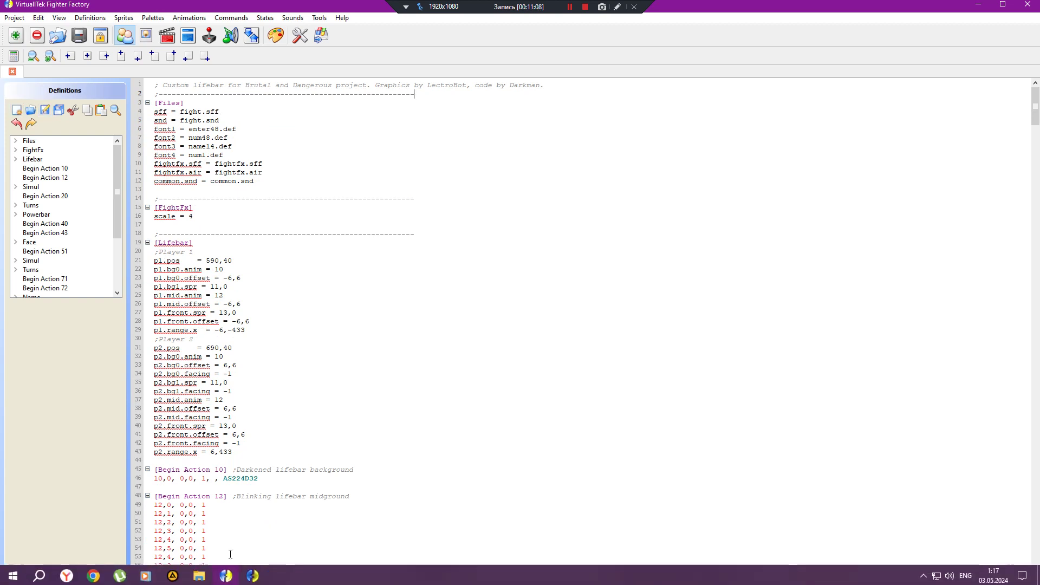
Step: Locate the fight SFF file in the project's data/mugen1 folder in File Explorer and go back to data
click(199, 574)
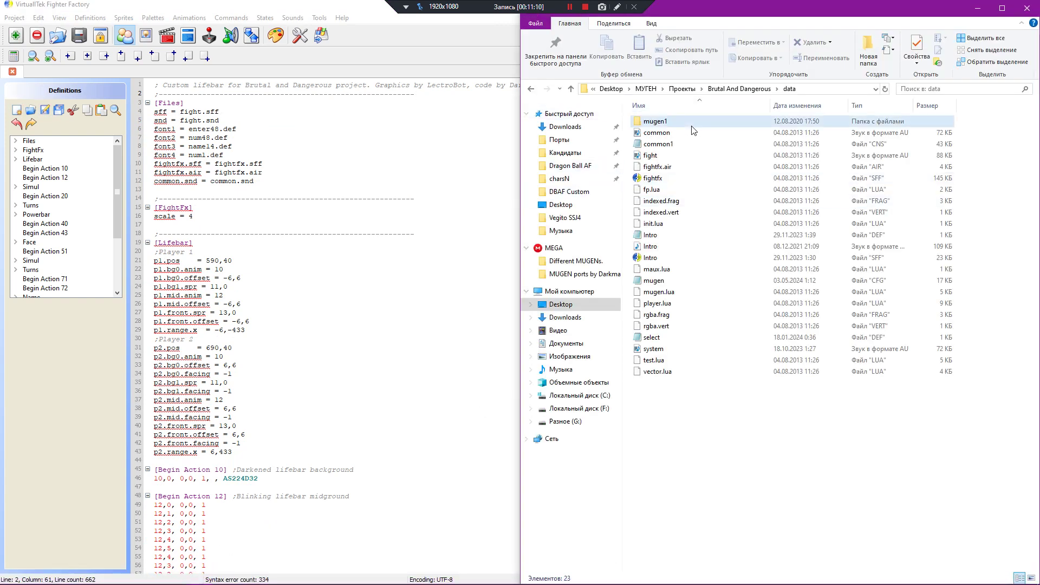
double_click(653, 121)
click(640, 135)
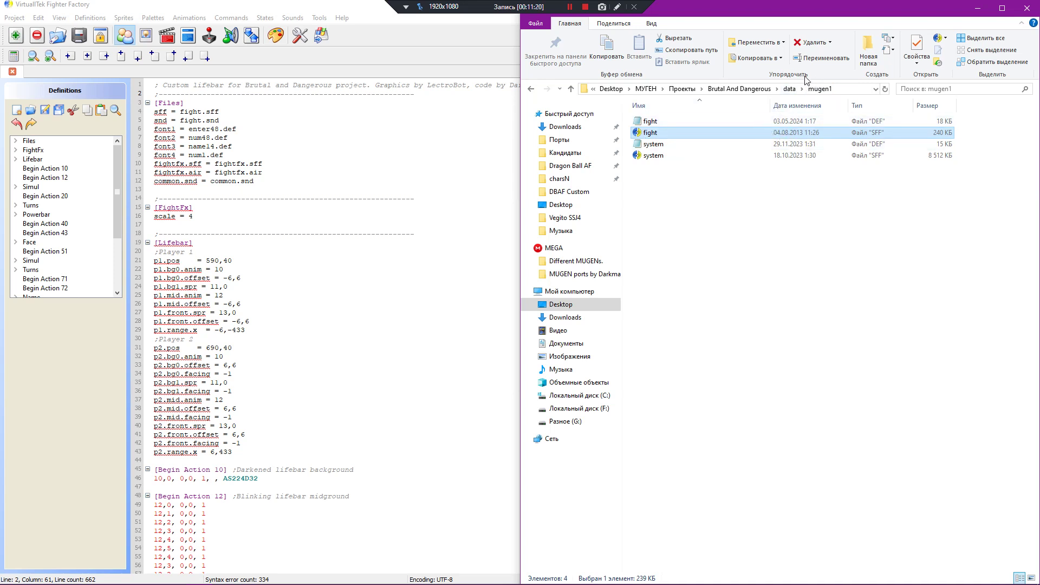
click(787, 89)
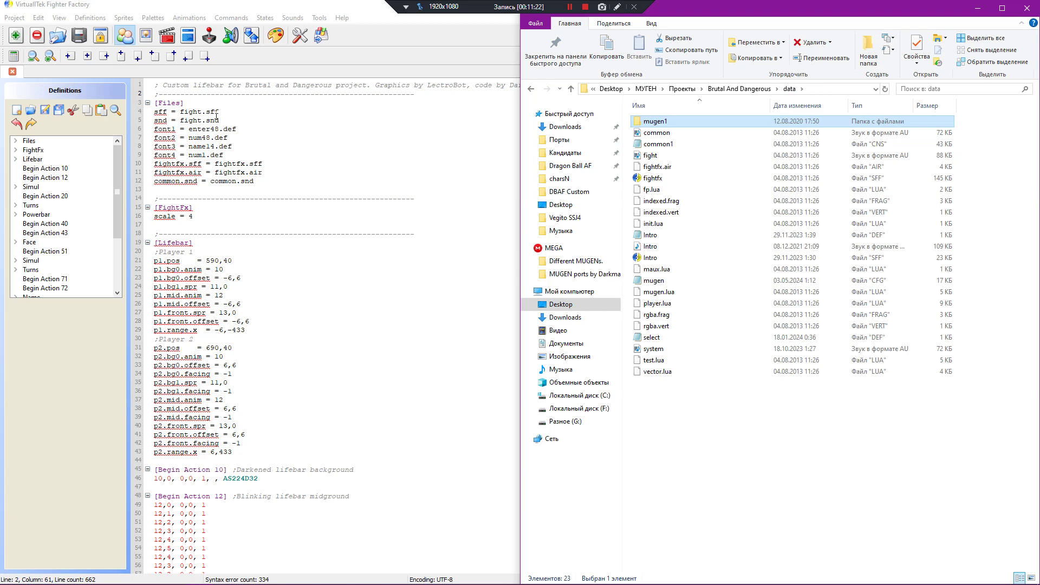
Step: Review the snd = fight.snd entry and locate the fight sound file in the project's data folder
drag(235, 119, 144, 117)
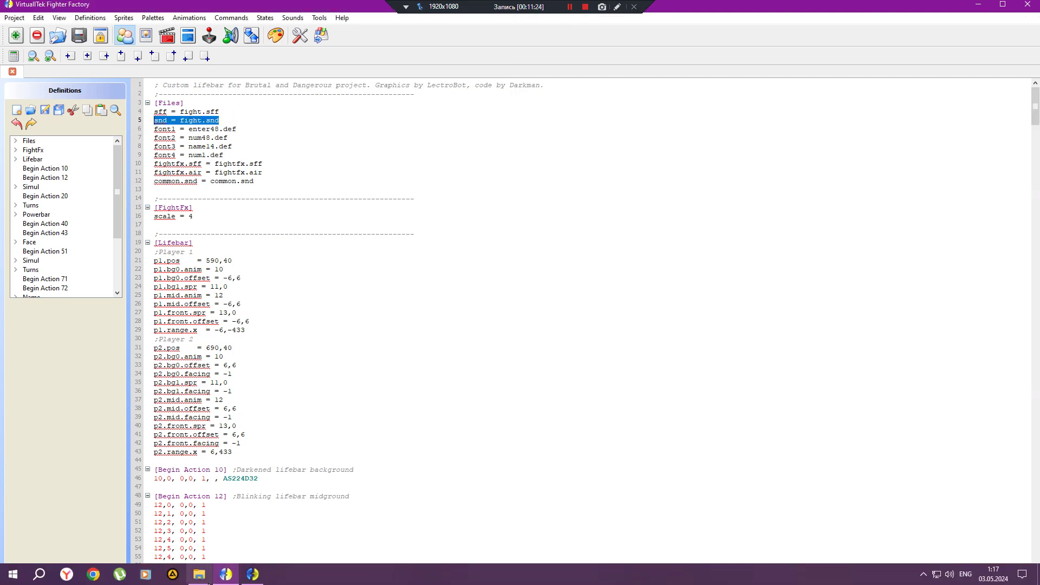
click(170, 574)
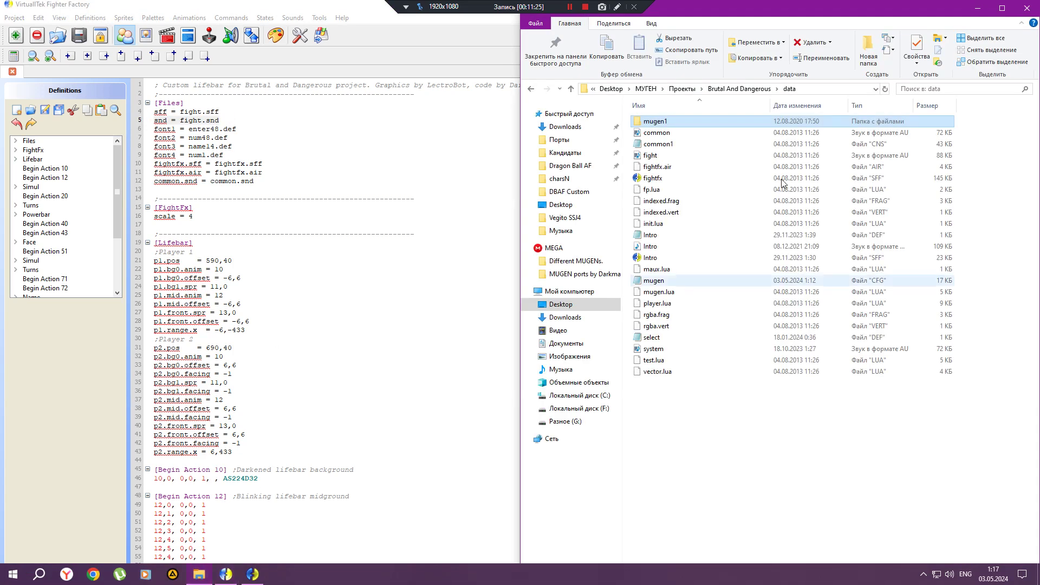
click(654, 157)
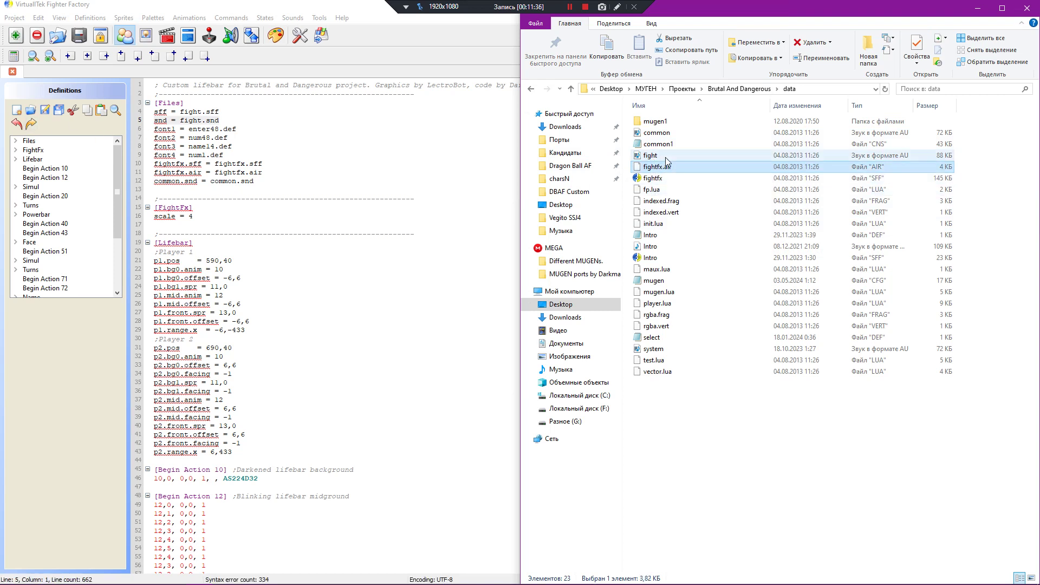
click(780, 414)
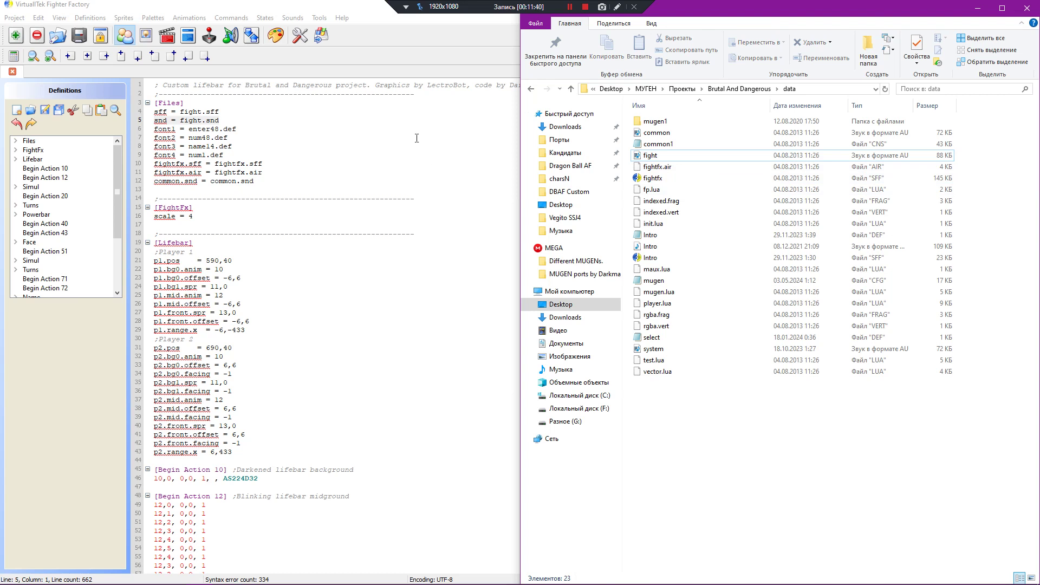
Step: Review the font1 to font4 entries in the [Files] section of the fight screen definition
click(264, 134)
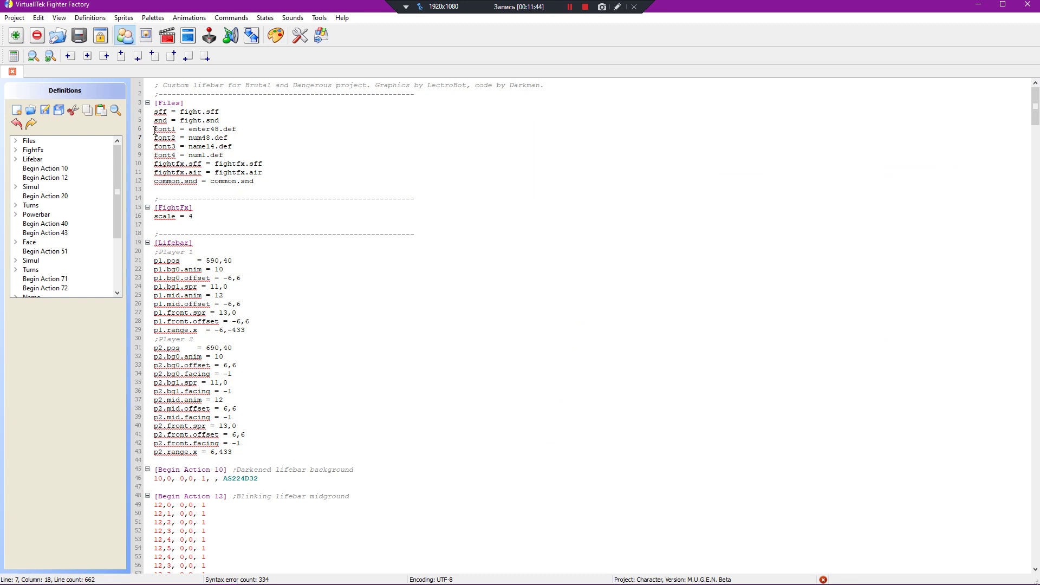
drag(154, 130, 243, 156)
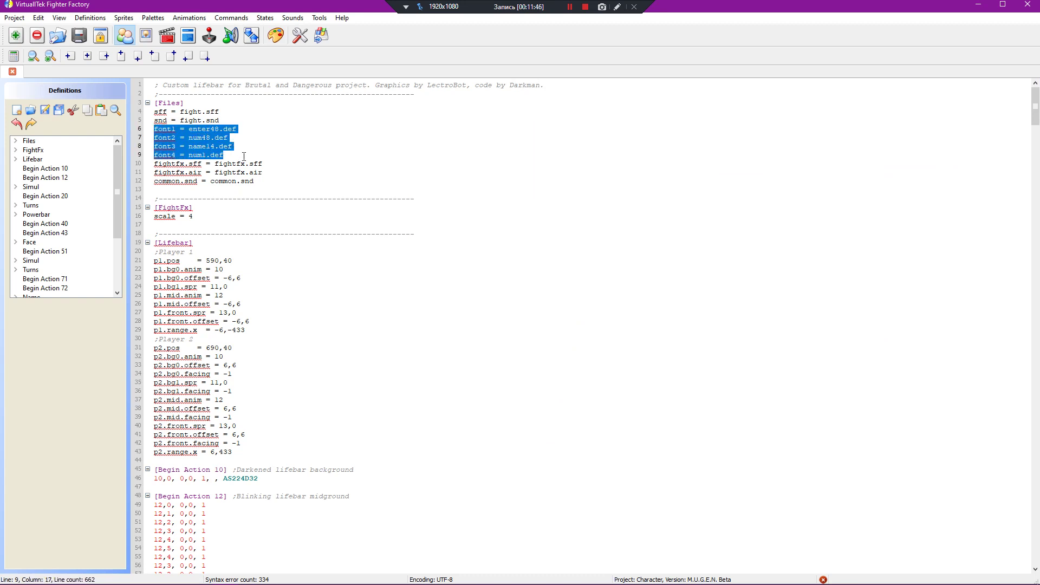
click(238, 146)
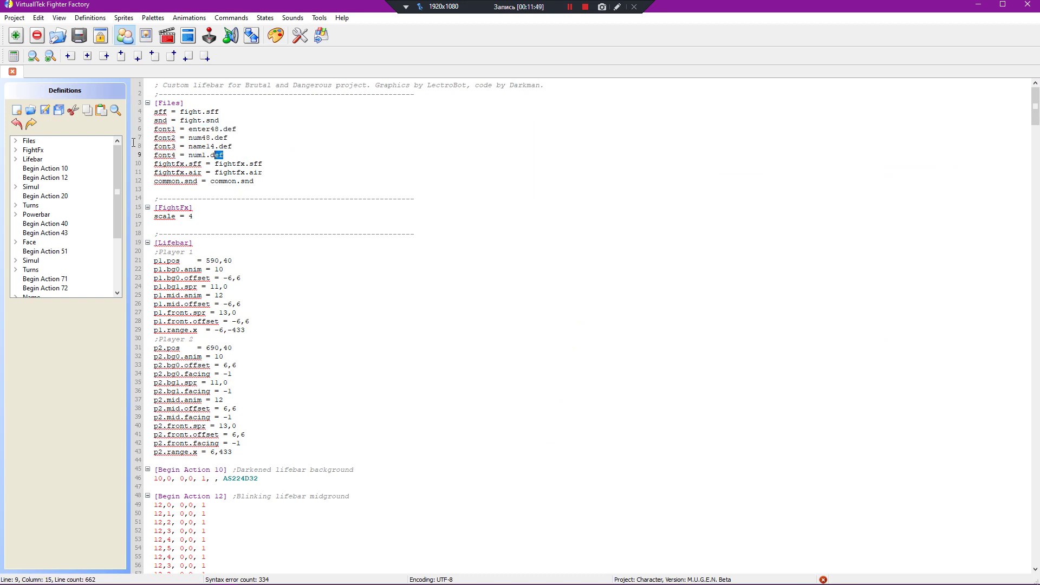
drag(134, 142, 153, 130)
click(290, 169)
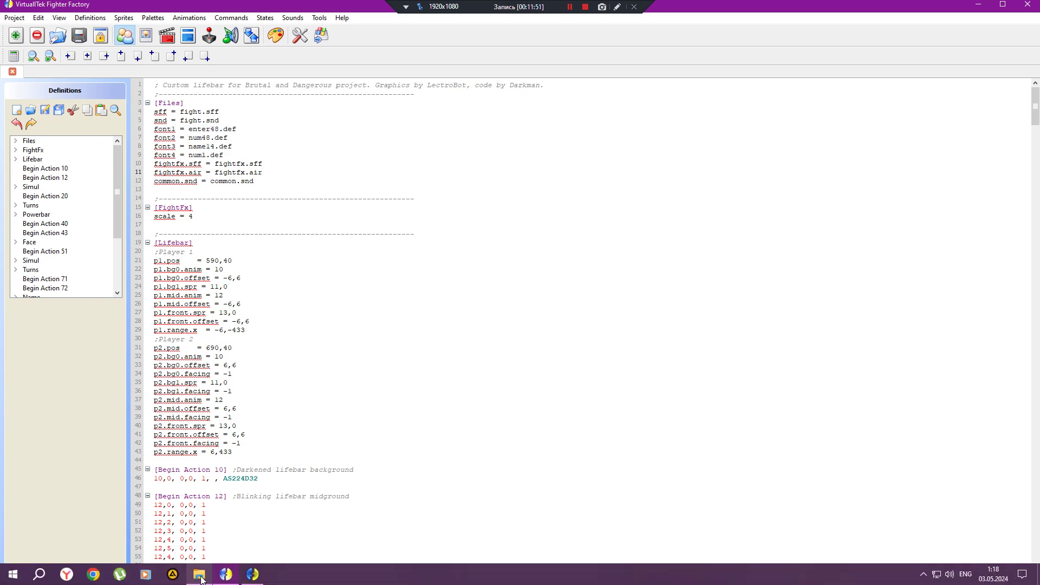
Step: Locate the enter48, num48, name14 and num1 font definition files in the Brutal And Dangerous font folder in File Explorer
click(201, 578)
click(743, 89)
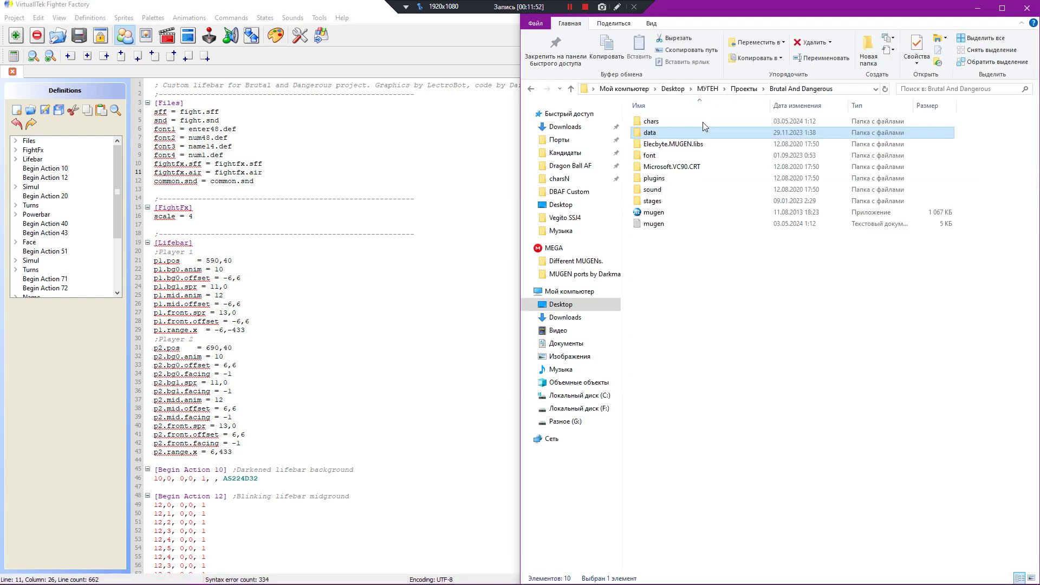
double_click(650, 156)
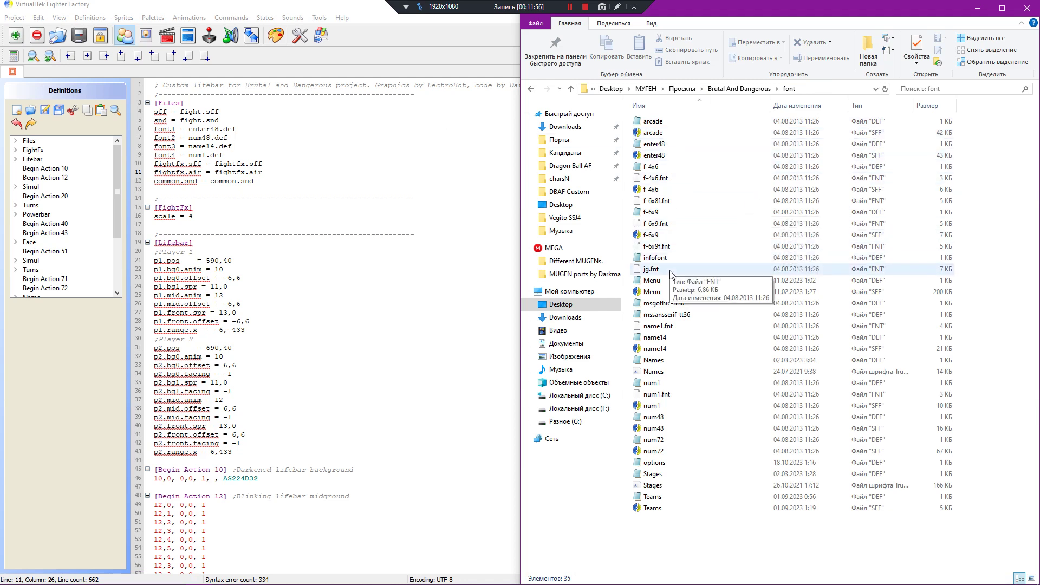
click(658, 145)
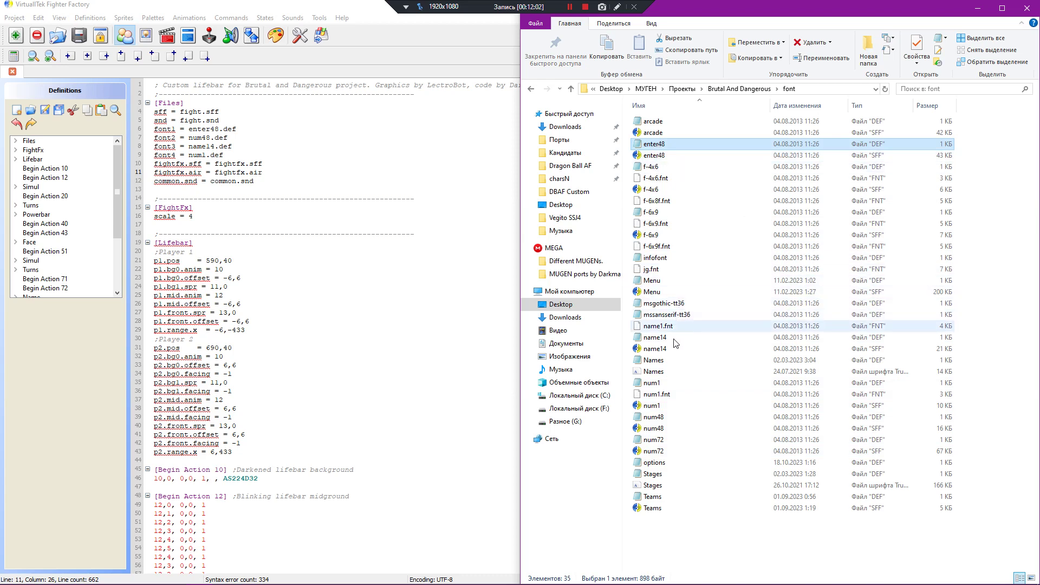
click(655, 418)
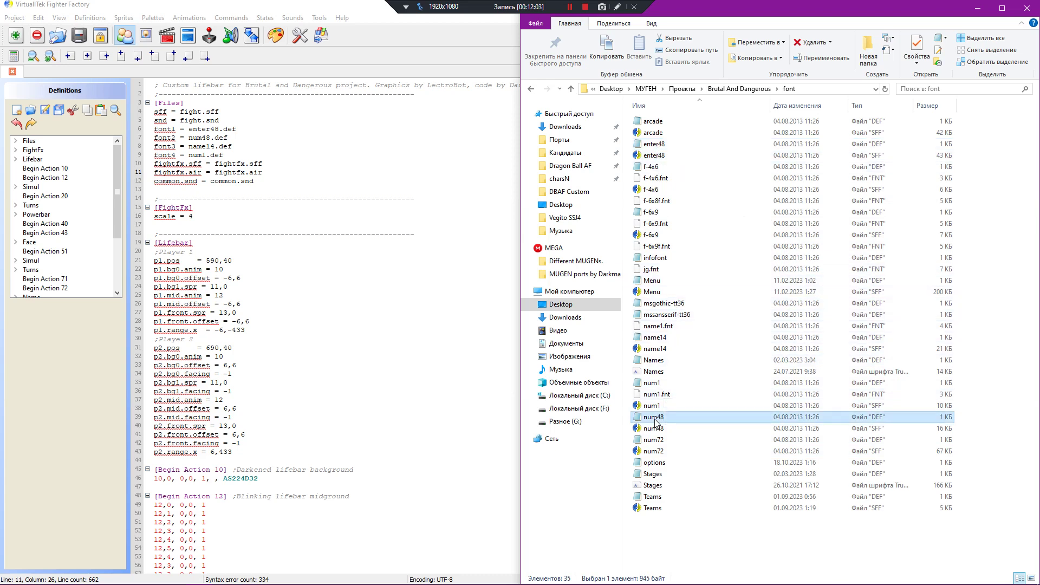
click(655, 338)
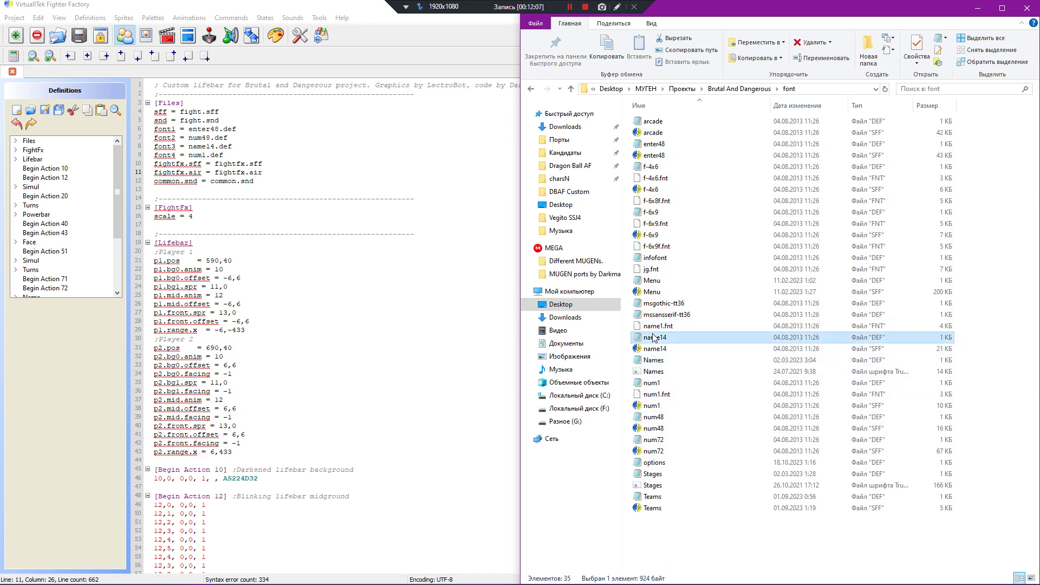
click(656, 386)
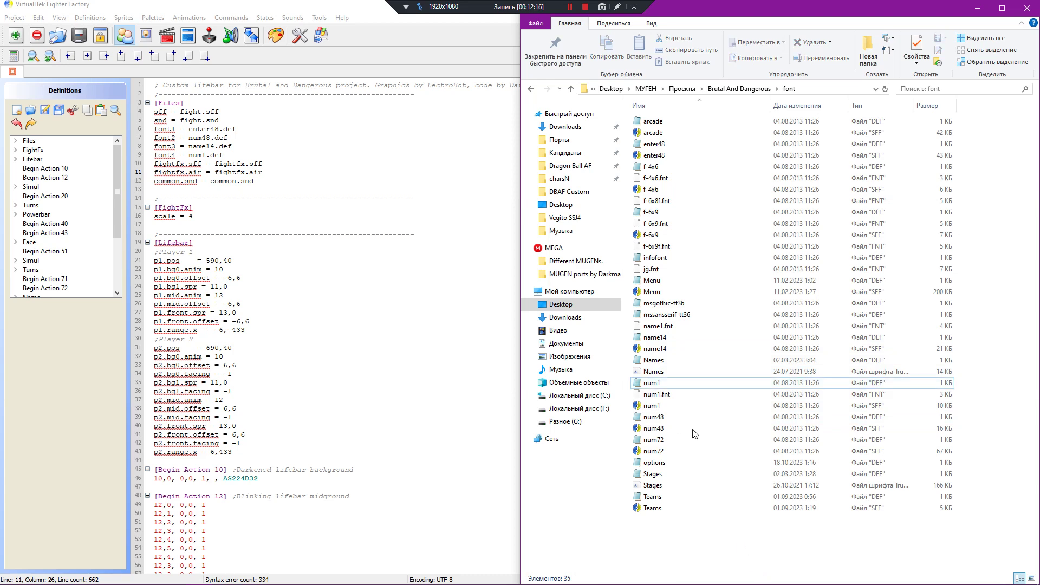
Step: Read through the num1 font definition in Notepad, close it, locate the num1 SFF file, and return to the fight definition
double_click(664, 382)
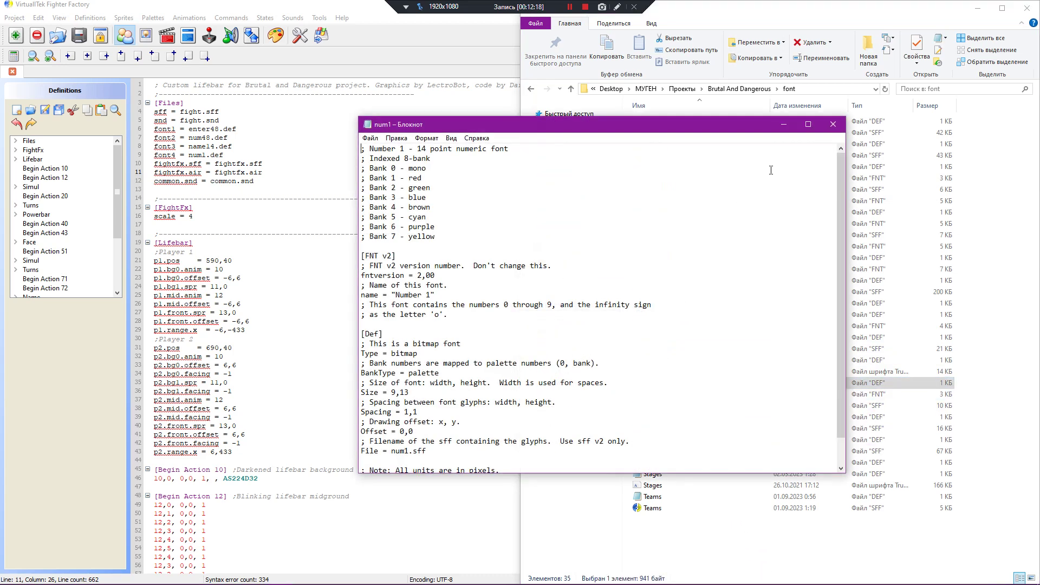
scroll(747, 257, down, 1)
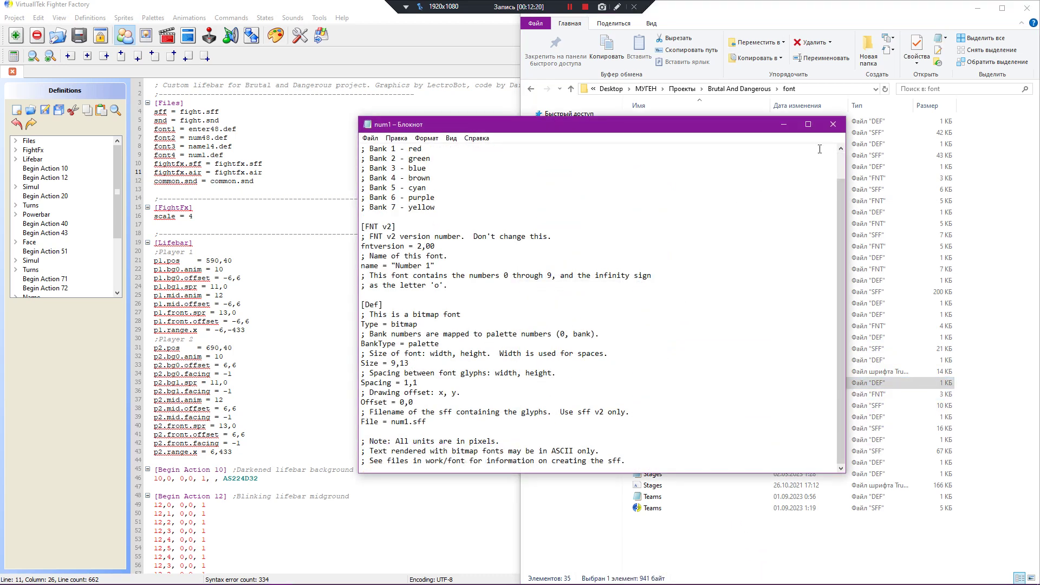
click(832, 124)
click(657, 417)
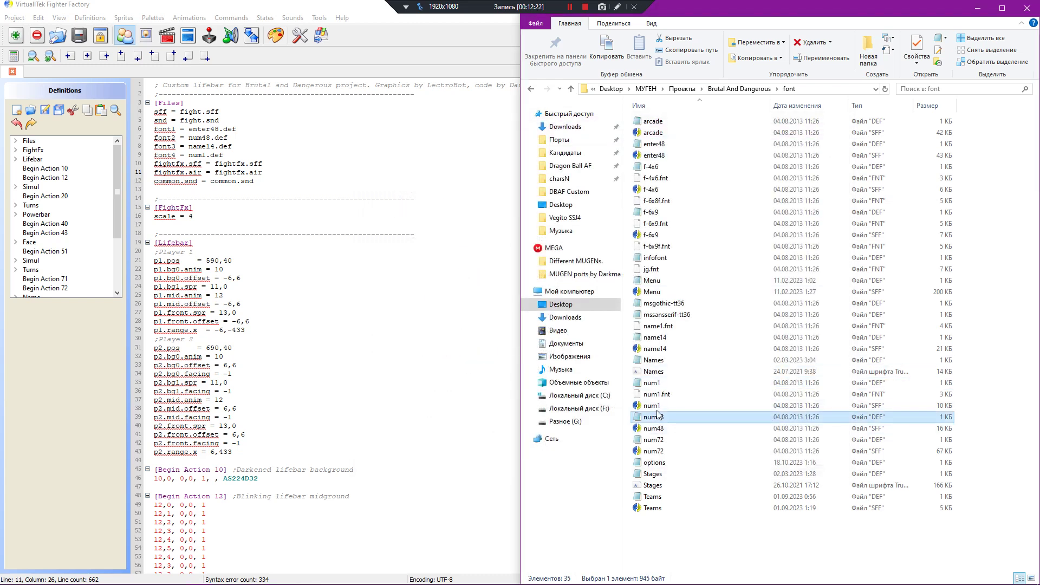
click(634, 404)
click(313, 216)
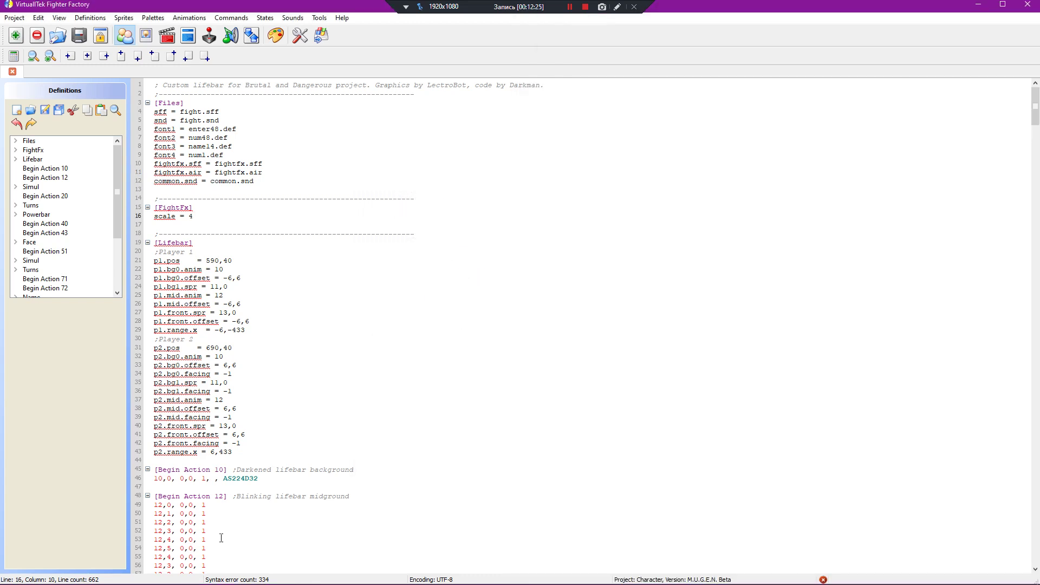
Step: Check the project's data folder for the fightfx files and review the fightfx.air entry in the [Files] section
click(199, 575)
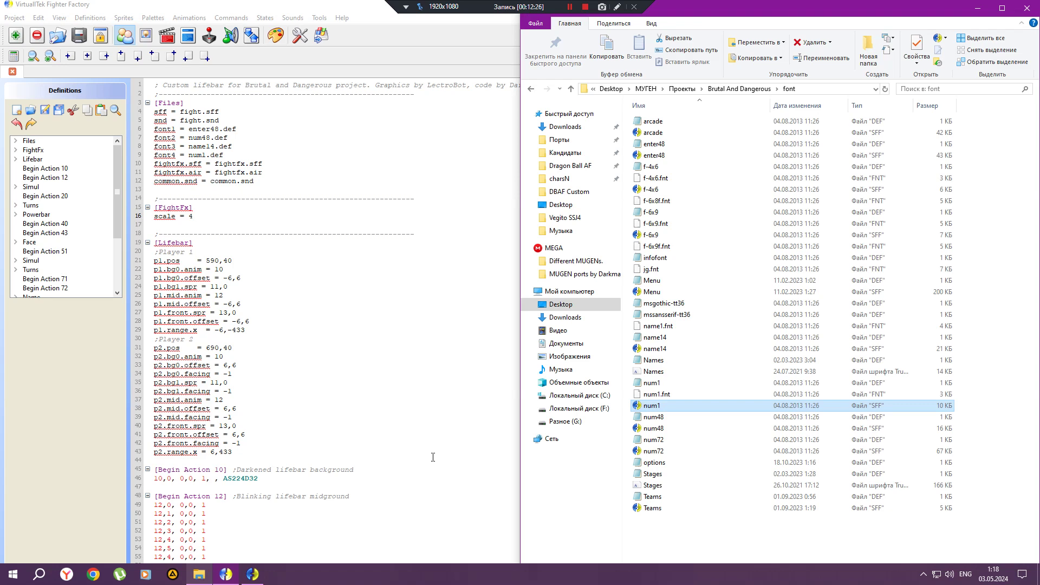
click(761, 89)
double_click(654, 133)
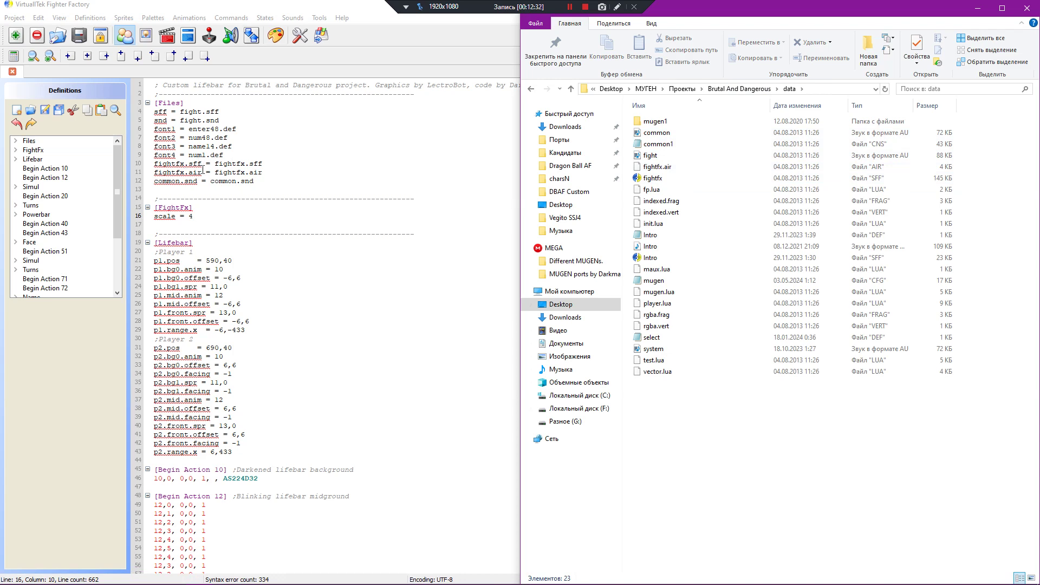
drag(201, 173, 155, 174)
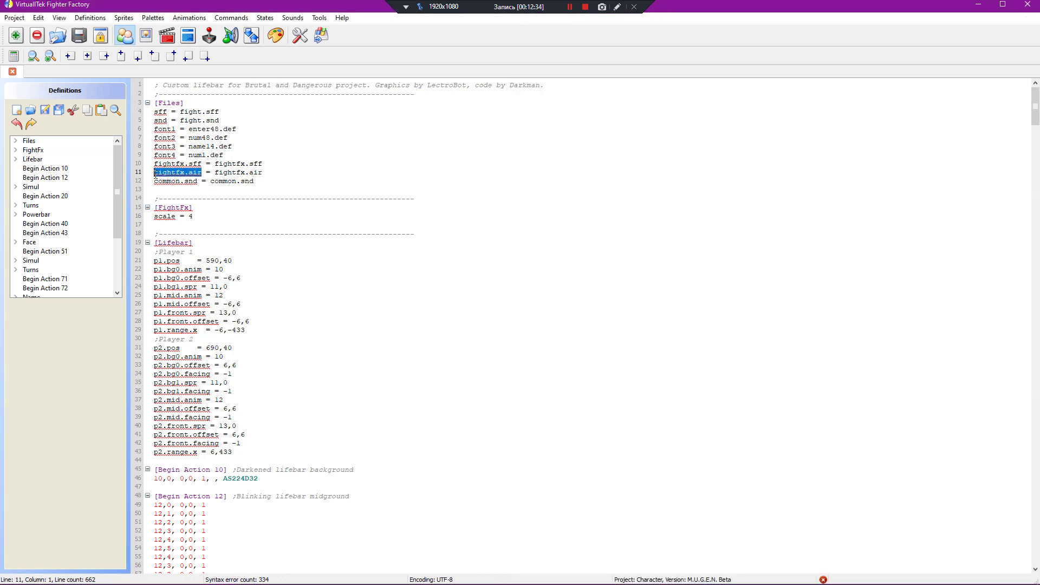
click(293, 180)
Step: Open the fightfx SFF file from the project's data folder in Fighter Factory
click(199, 582)
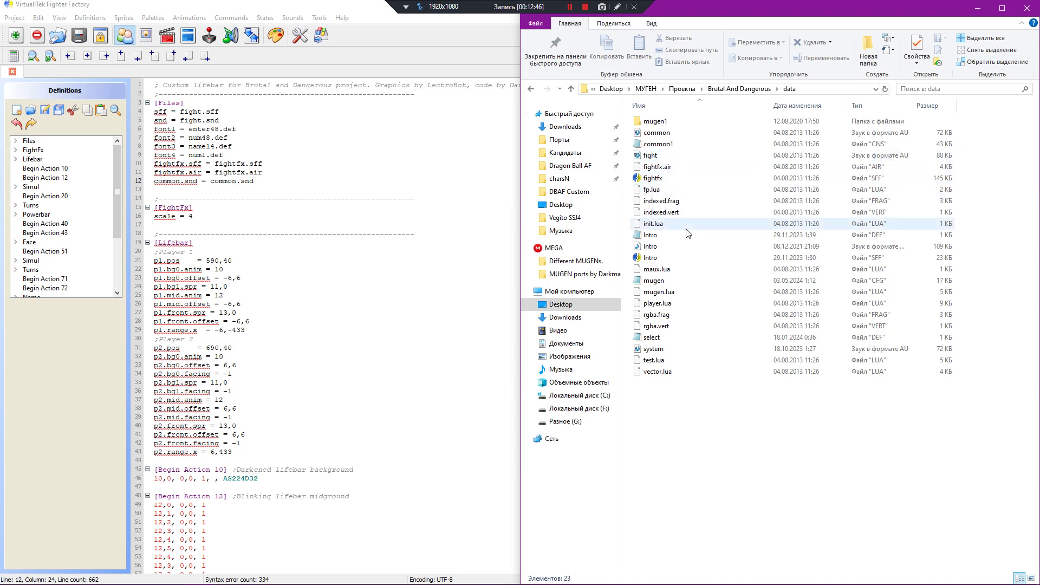
right_click(645, 183)
mouse_move(811, 261)
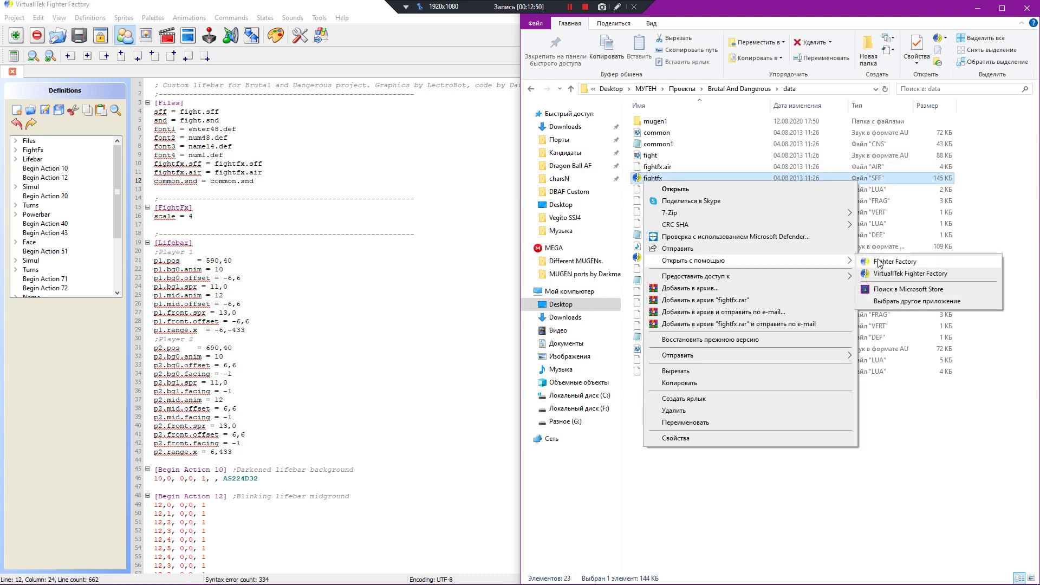
click(880, 263)
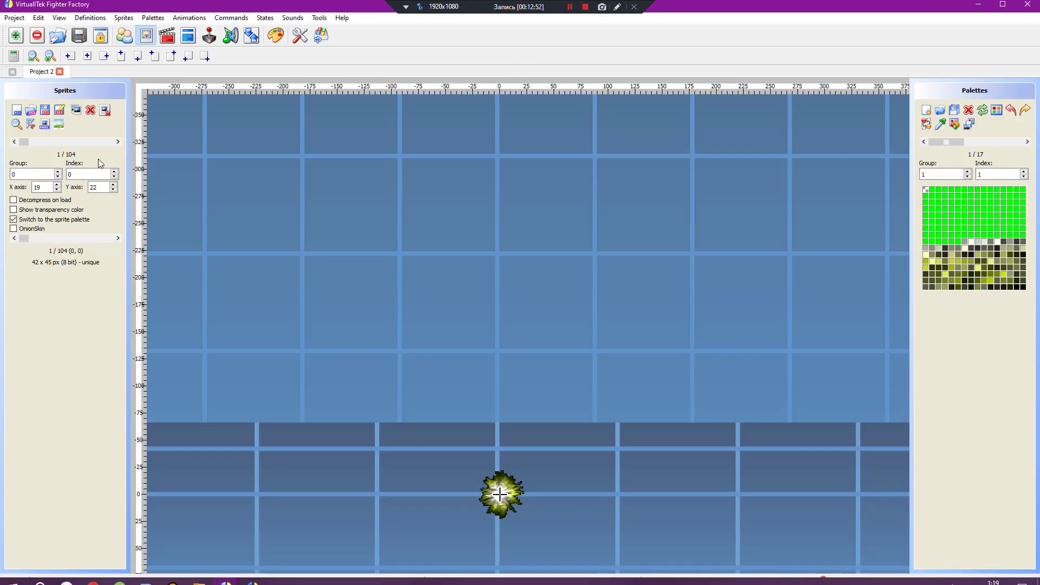
Step: Browse through the hit spark and effect sprites in the fightfx SFF up to the last sprite
click(118, 142)
key(Right)
key(Right)
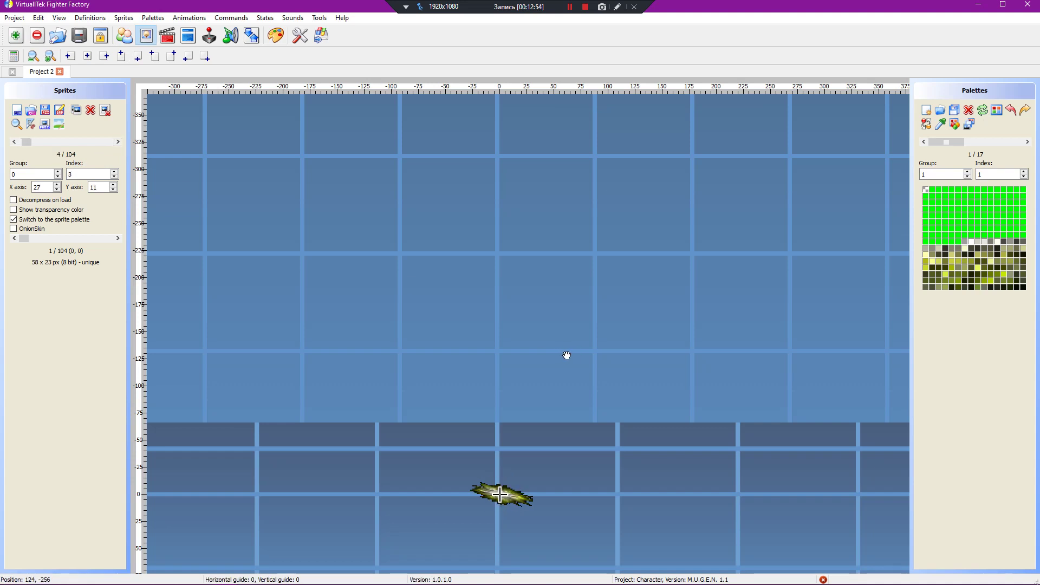
scroll(566, 354, down, 20)
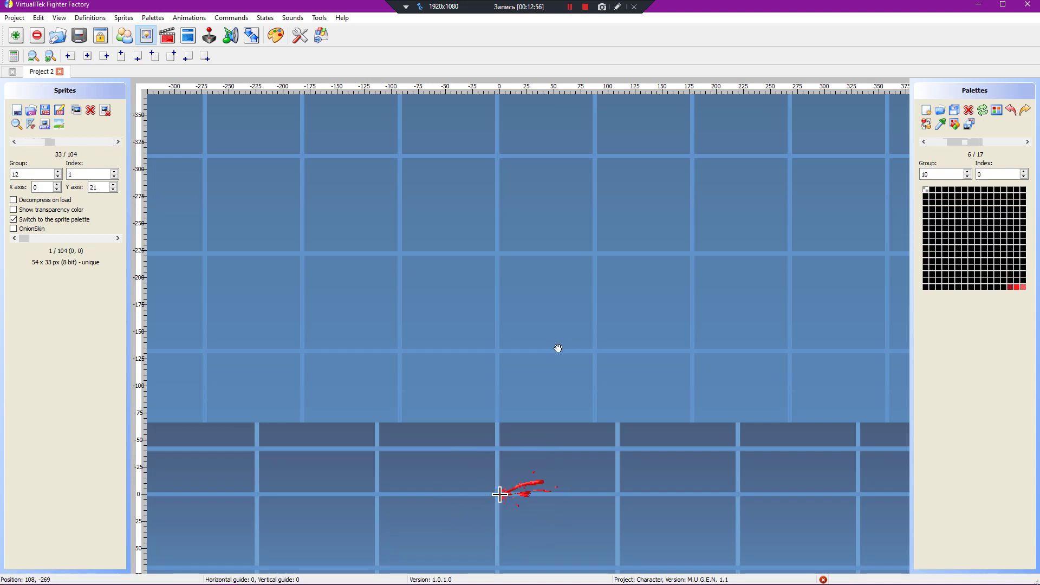
scroll(558, 349, down, 20)
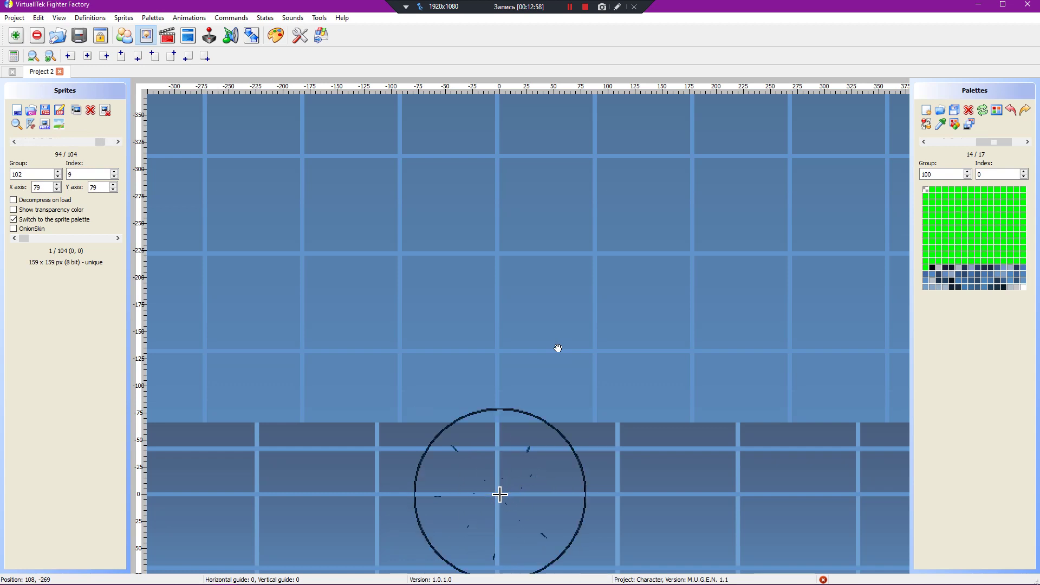
scroll(558, 348, down, 10)
scroll(558, 348, up, 20)
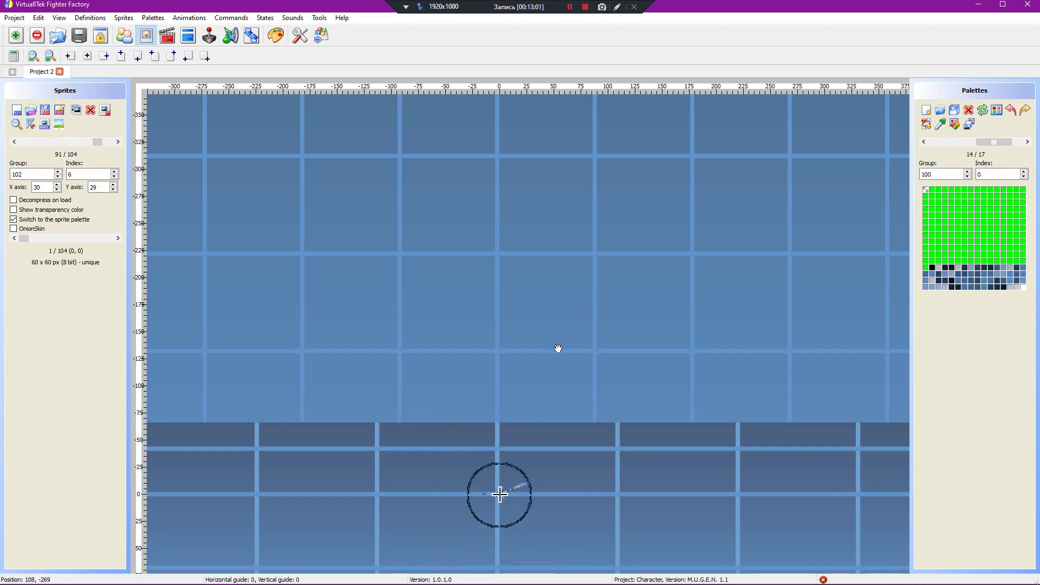
scroll(558, 348, down, 20)
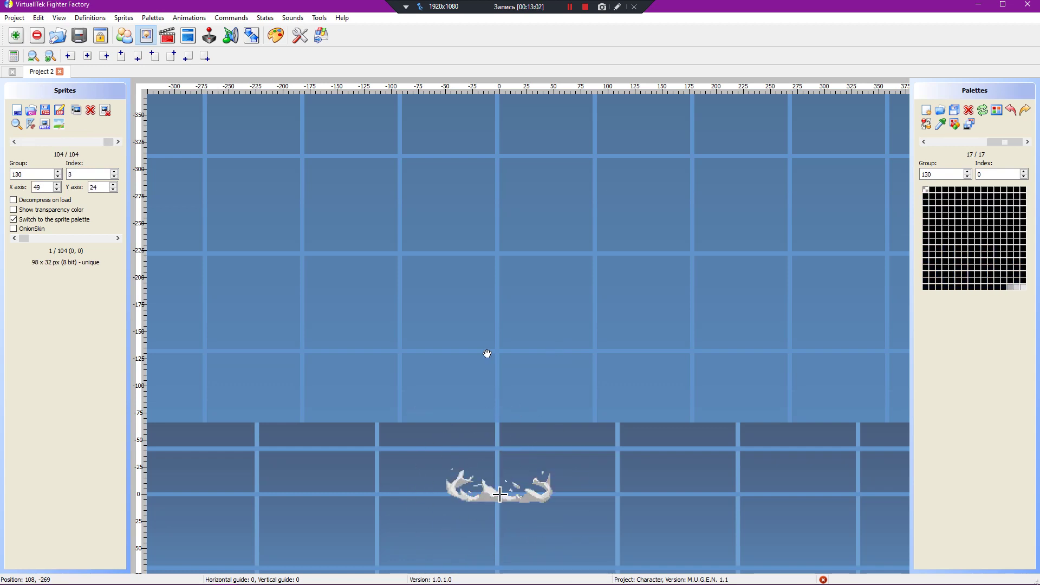
Step: Load the animations file fightfx.air from the Brutal And Dangerous data folder into the fightfx sprite project
click(167, 35)
click(32, 111)
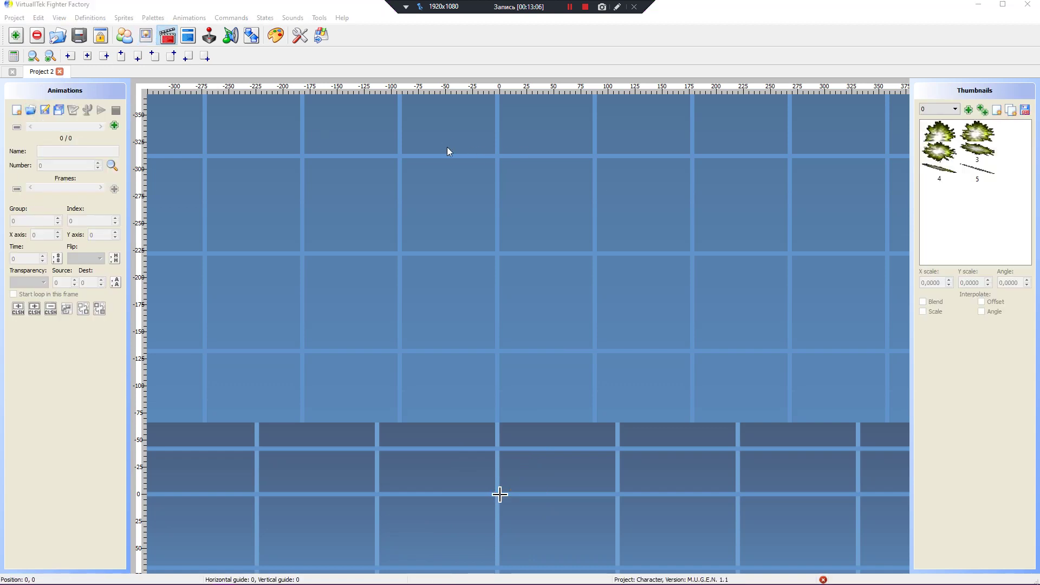
scroll(54, 133, up, 3)
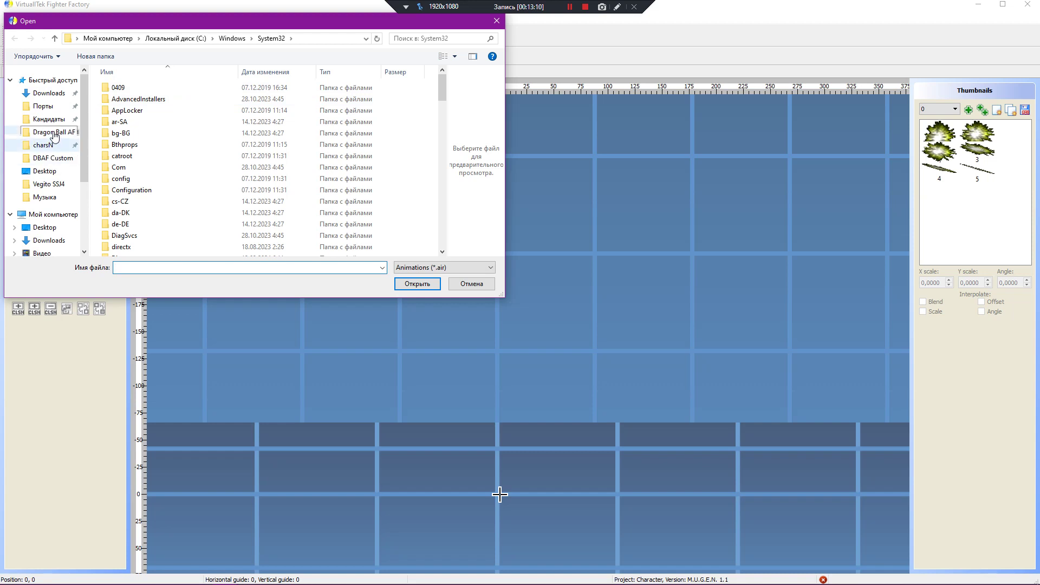
click(55, 132)
click(199, 41)
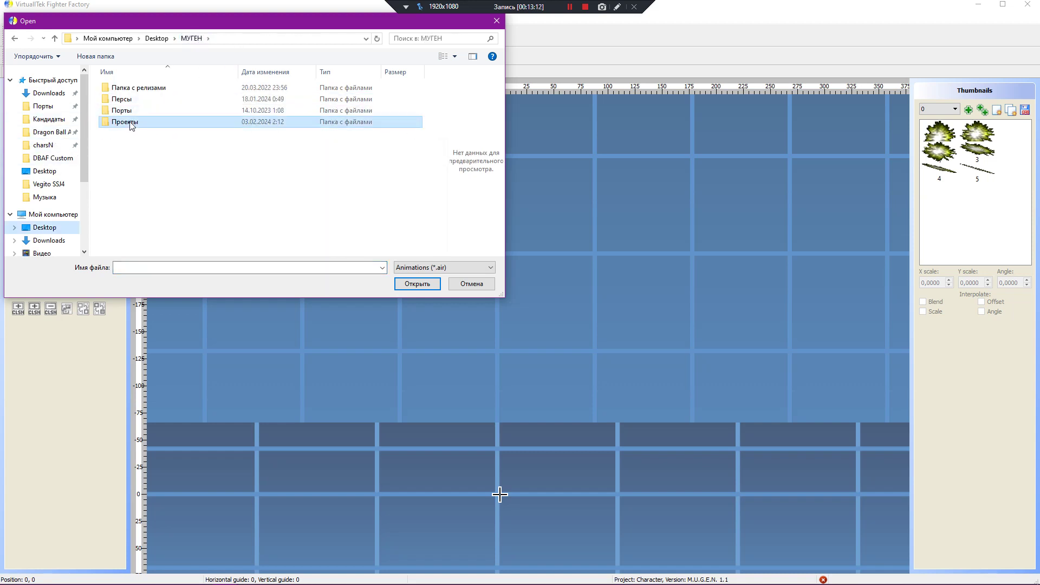
double_click(130, 122)
double_click(153, 89)
double_click(136, 98)
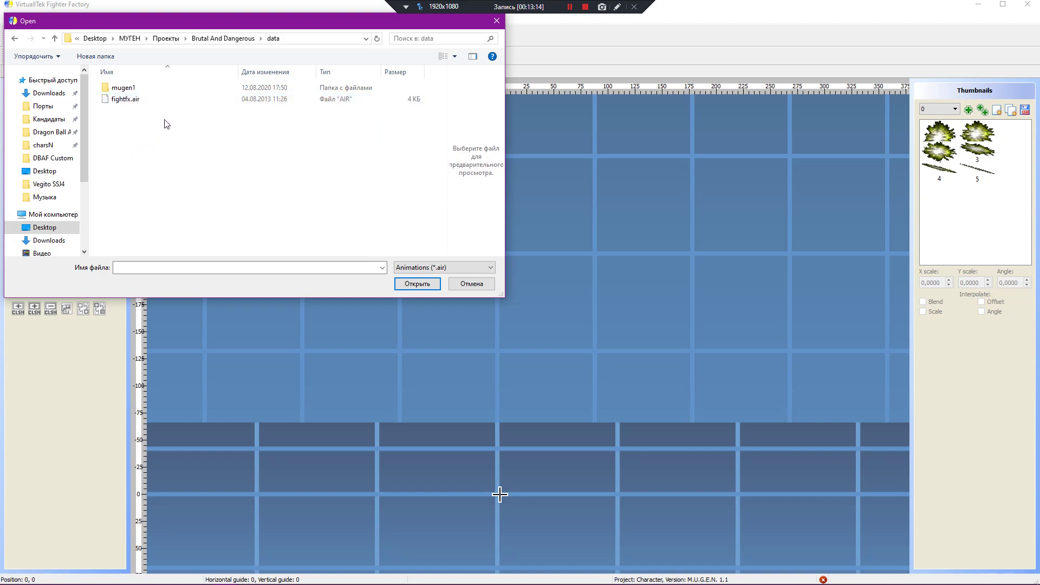
click(123, 98)
click(415, 284)
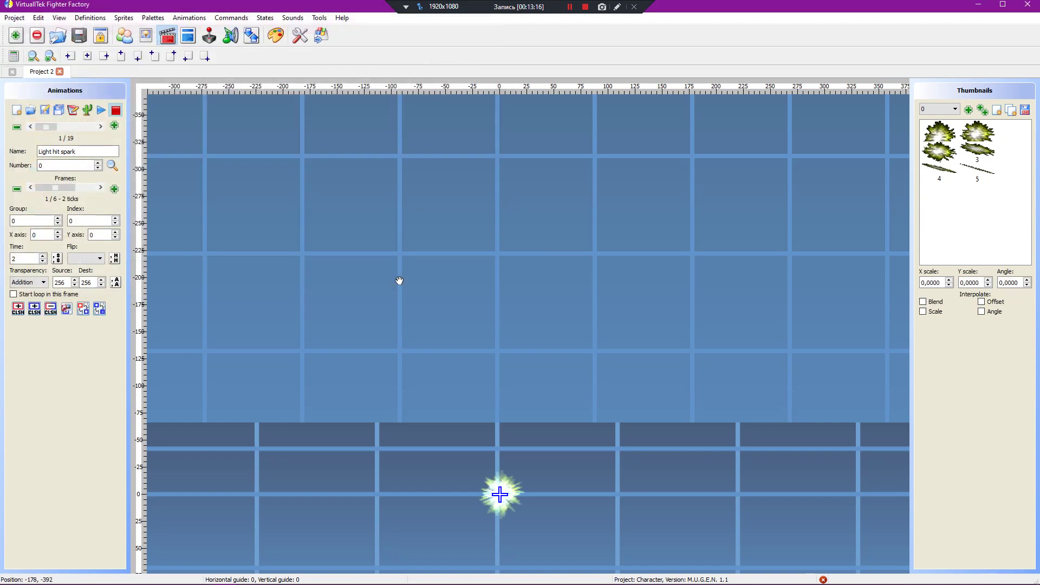
Step: Browse through the fightfx animations from Light hit spark to Power up effect
click(101, 126)
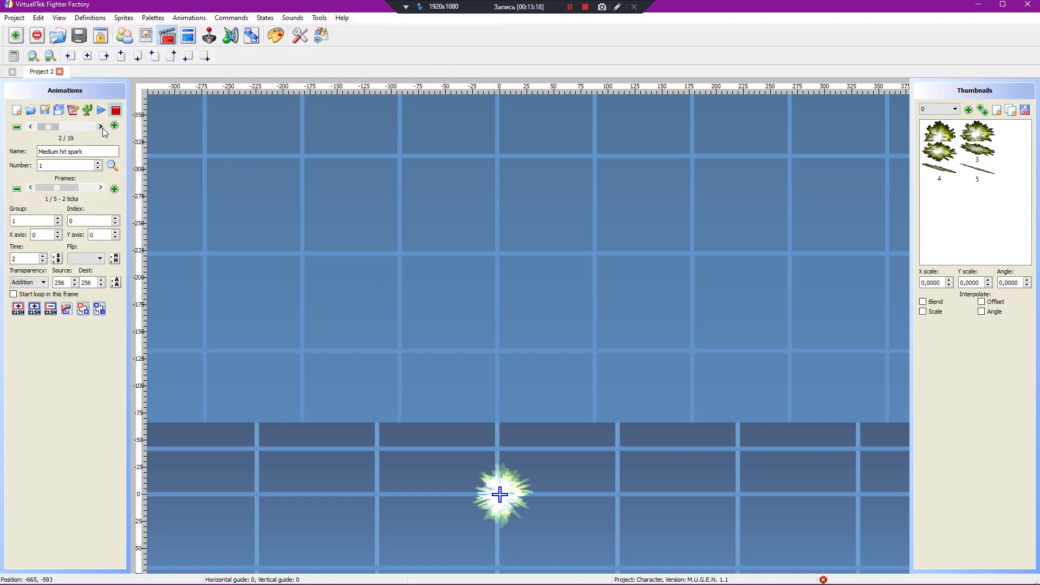
click(101, 127)
click(102, 129)
click(102, 129)
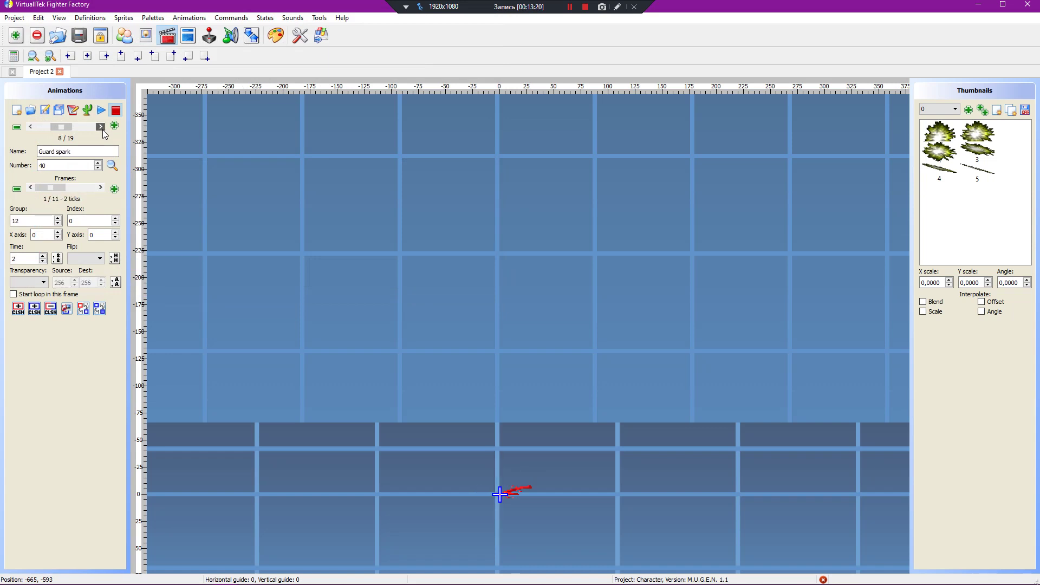
click(102, 129)
click(102, 128)
click(103, 129)
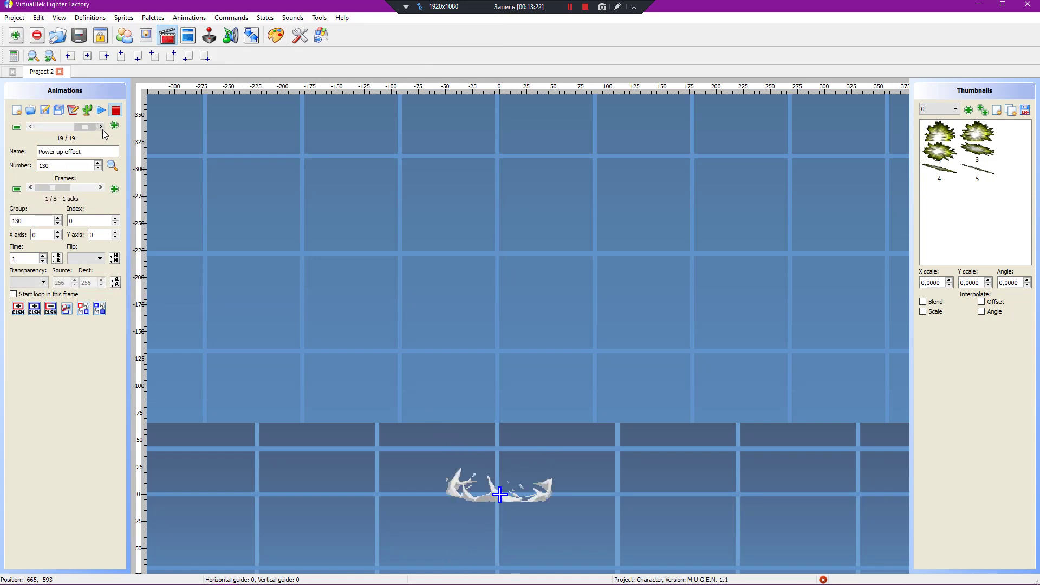
click(102, 129)
Step: Close the fightfx project and return to the fight screen definition code
click(60, 71)
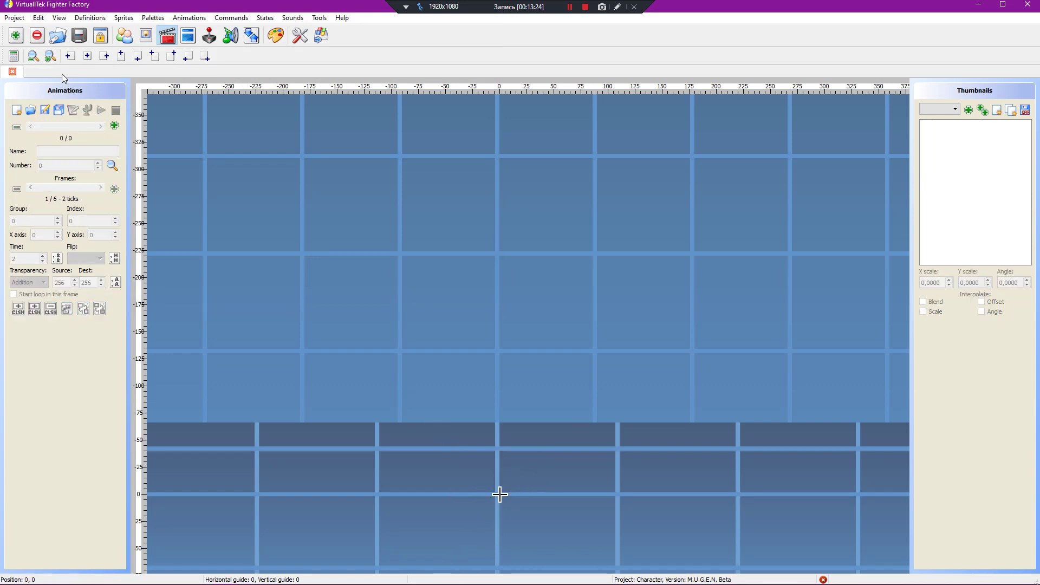
click(145, 35)
click(126, 37)
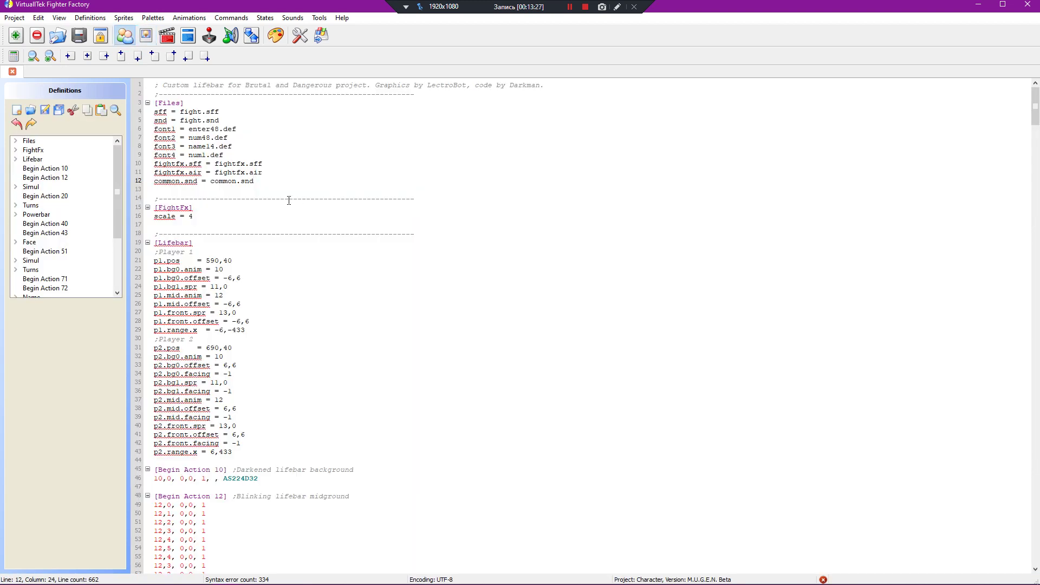
Step: Review the fightfx.sff and fightfx.air entries in the [Files] section of the fight screen definition
drag(264, 165, 149, 155)
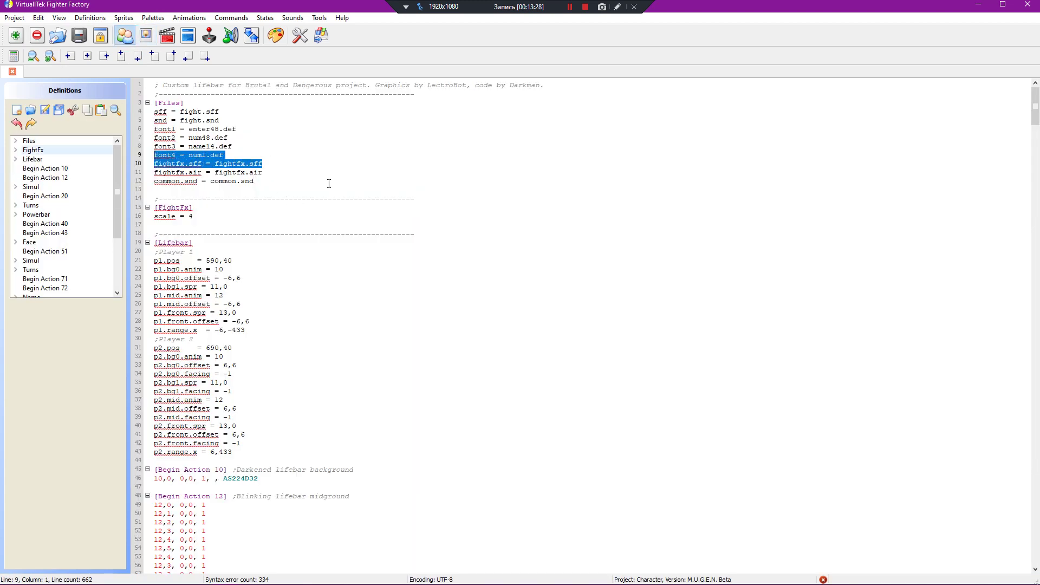
click(324, 181)
drag(266, 173, 165, 163)
click(291, 168)
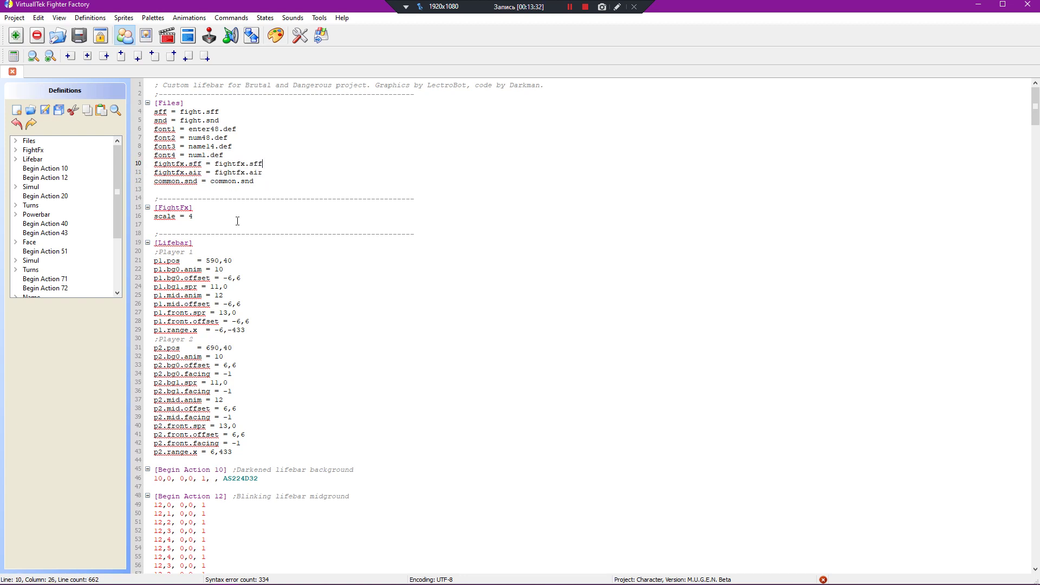
mouse_move(217, 579)
click(202, 164)
drag(262, 163, 154, 164)
click(246, 172)
drag(269, 173, 154, 164)
click(274, 164)
drag(263, 172, 145, 173)
drag(302, 174, 206, 163)
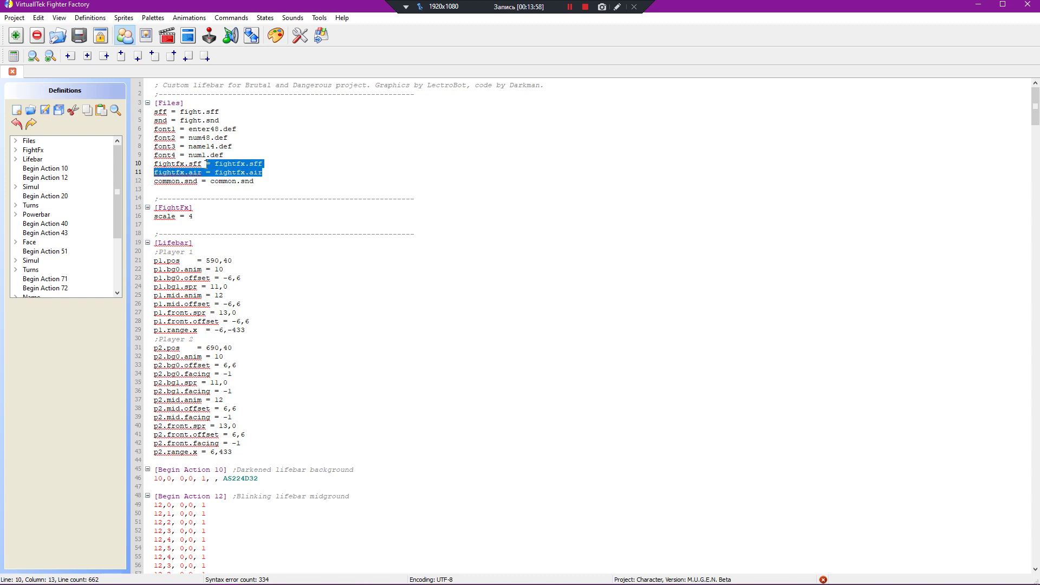
click(294, 178)
mouse_move(179, 184)
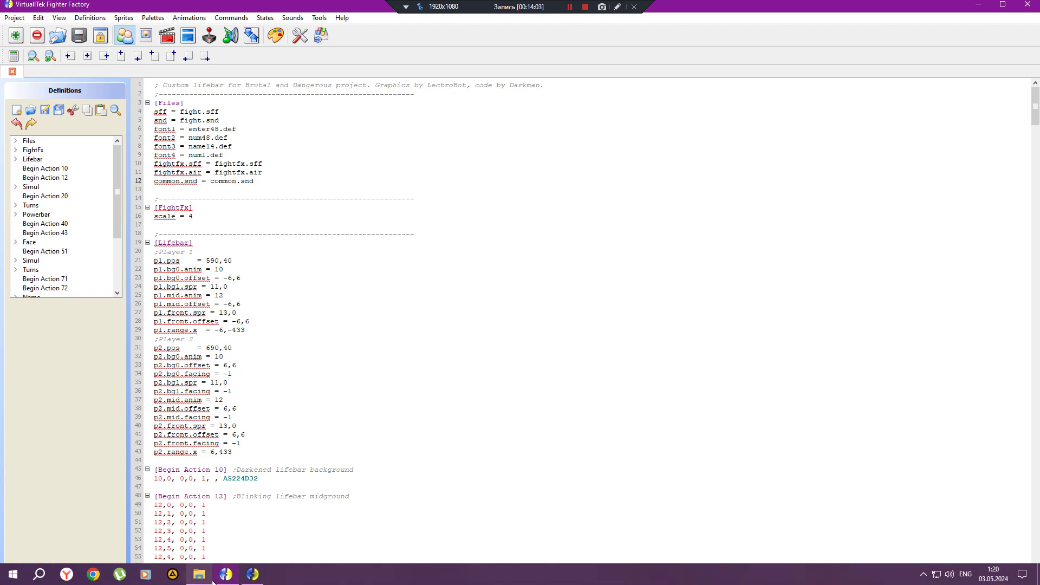
Step: Delete the blank line between the common.snd entry and the separator above [FightFx] in the fight screen definition
click(216, 580)
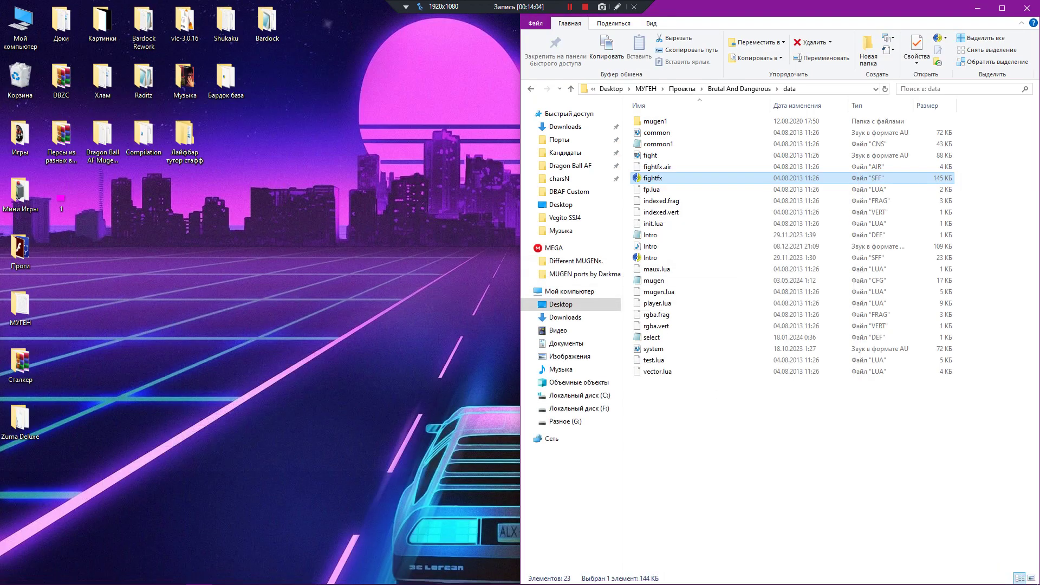
click(217, 580)
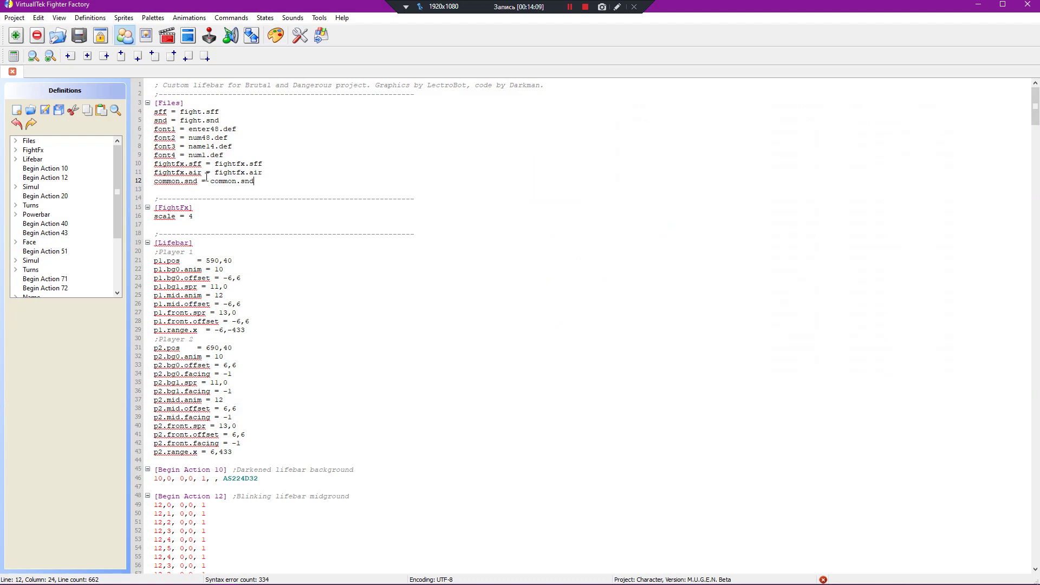
click(160, 190)
key(BackSpace)
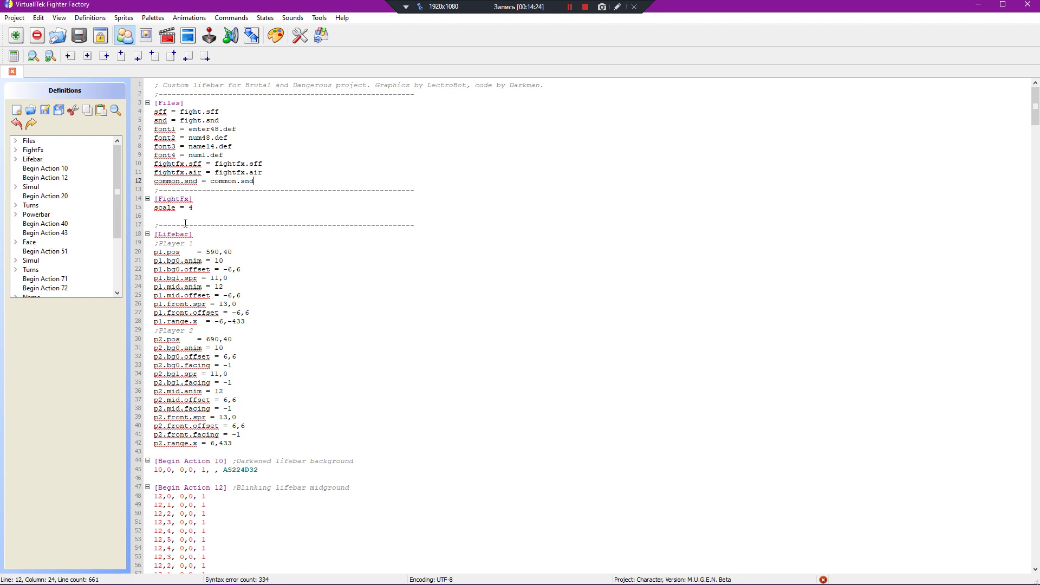
Step: Review the [FightFx] section and its scale parameter in the fight screen definition
drag(197, 208, 150, 199)
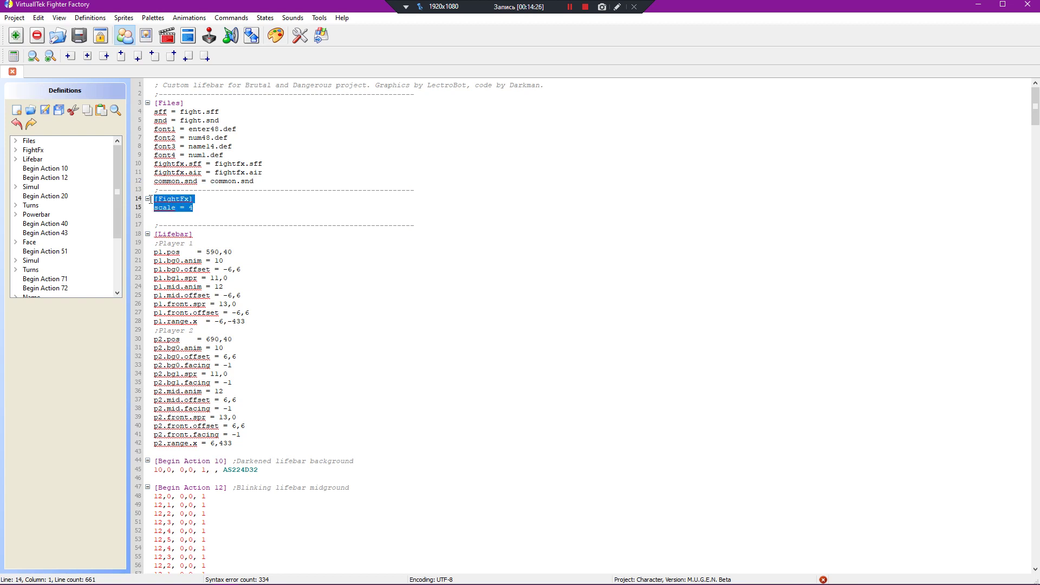
click(259, 201)
click(216, 214)
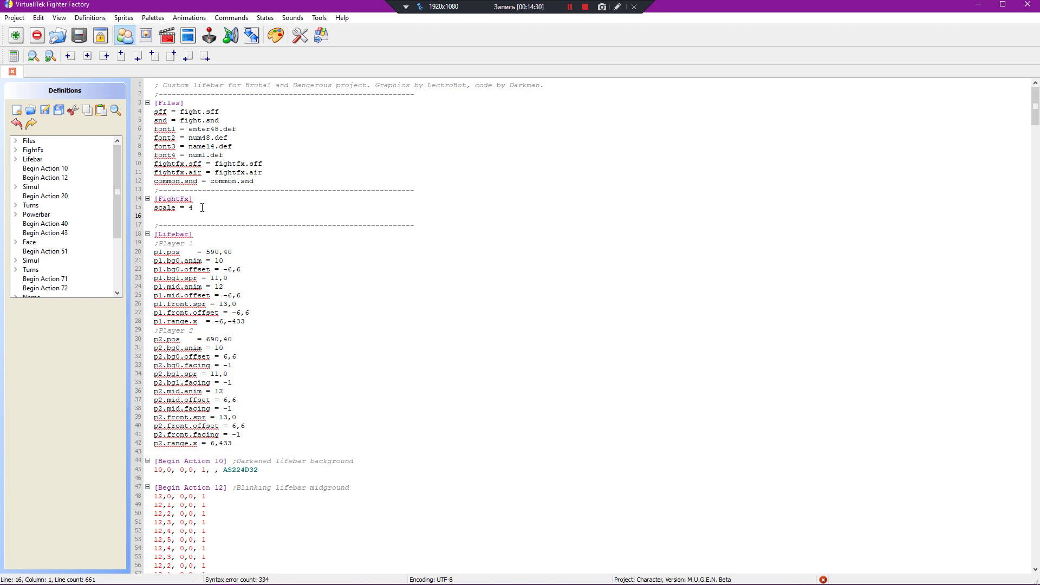
drag(201, 208, 147, 209)
click(211, 209)
click(218, 211)
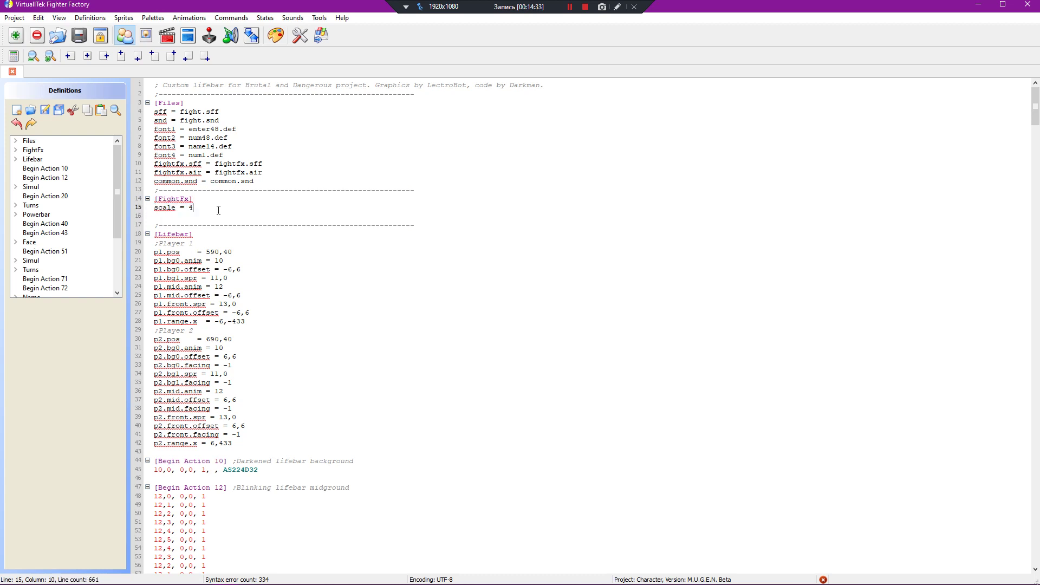
click(175, 220)
Step: Switch to Fighter Factory with the Vegito SSJ4 character and show the HitDef code of state 200 in its constants file
click(253, 574)
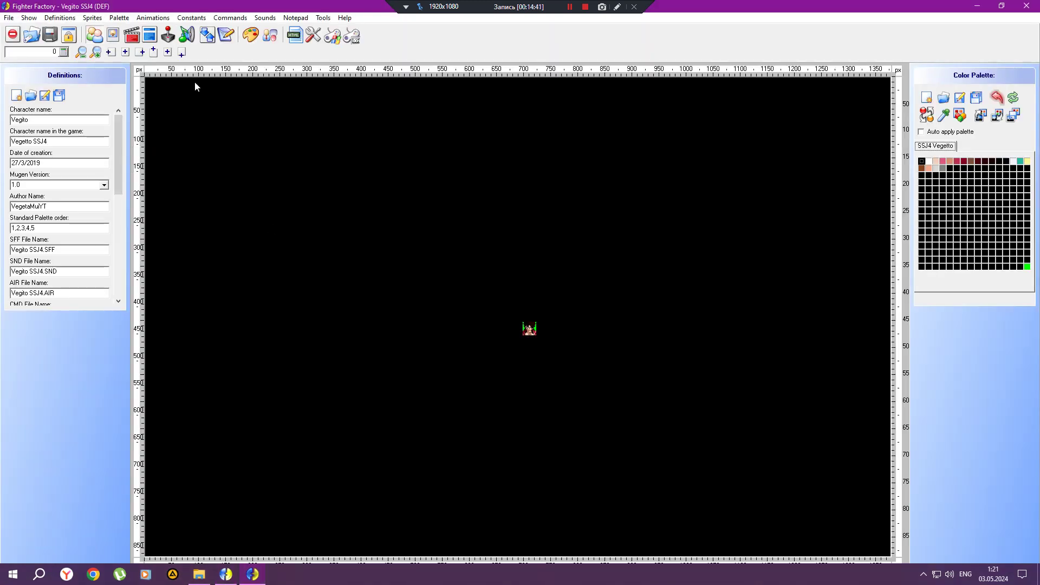
click(149, 35)
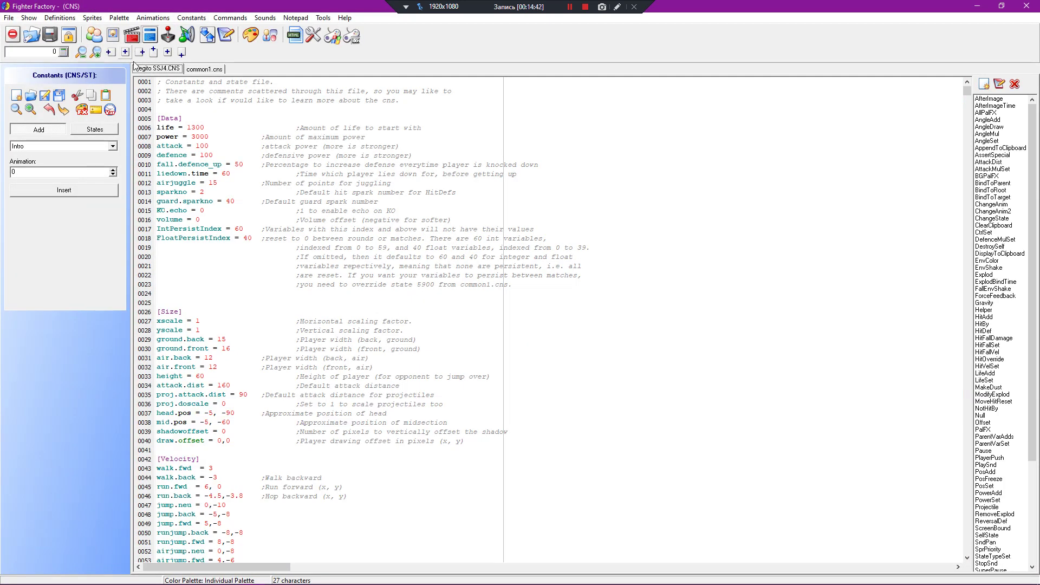
click(95, 129)
click(38, 219)
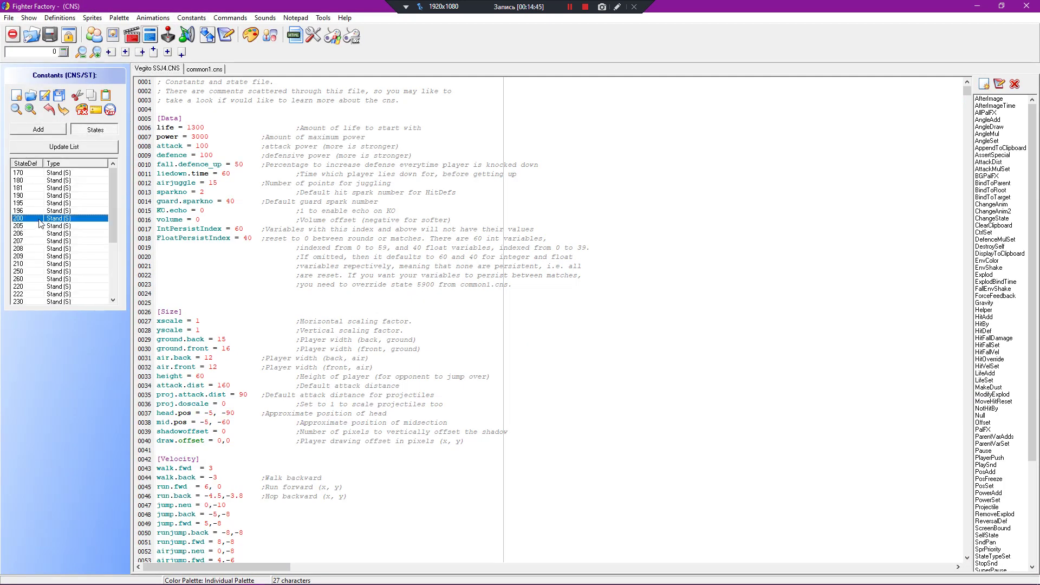
scroll(338, 255, down, 10)
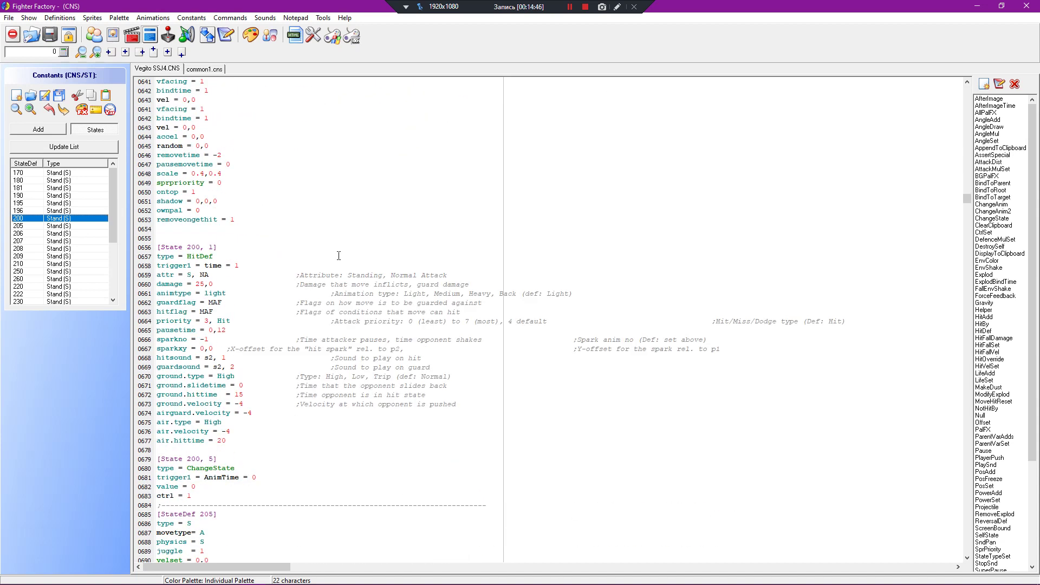
scroll(339, 256, down, 3)
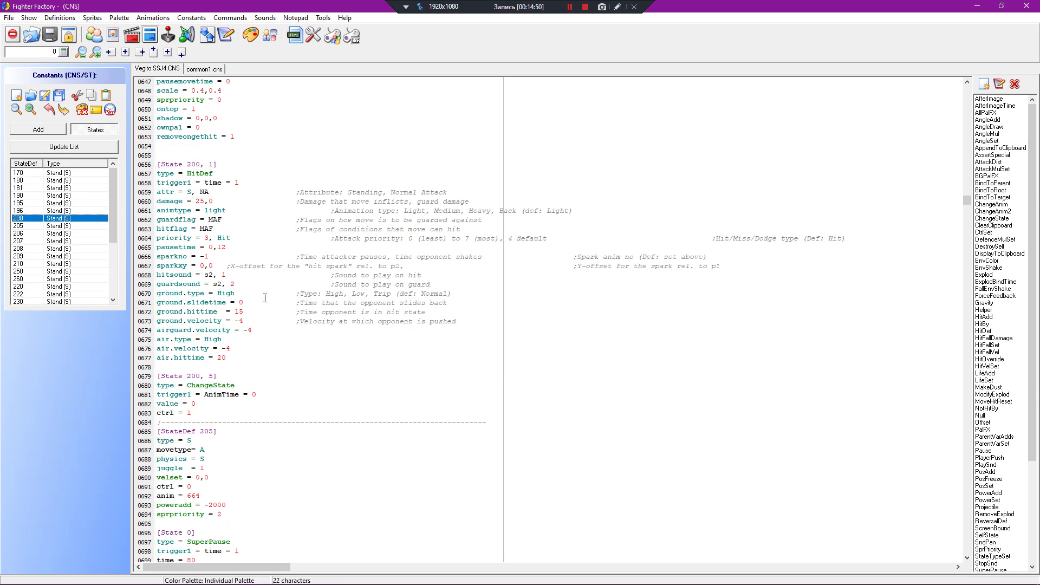
Step: Check the fightfx.sff entry in the fight screen definition, then return to the Vegito SSJ4 state code
click(226, 574)
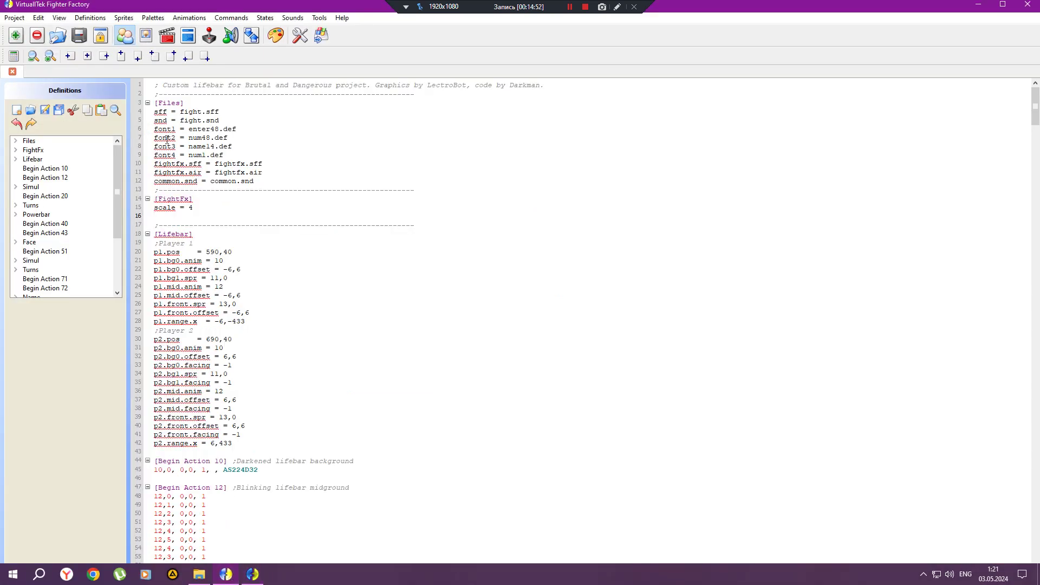
drag(168, 164, 146, 164)
click(250, 162)
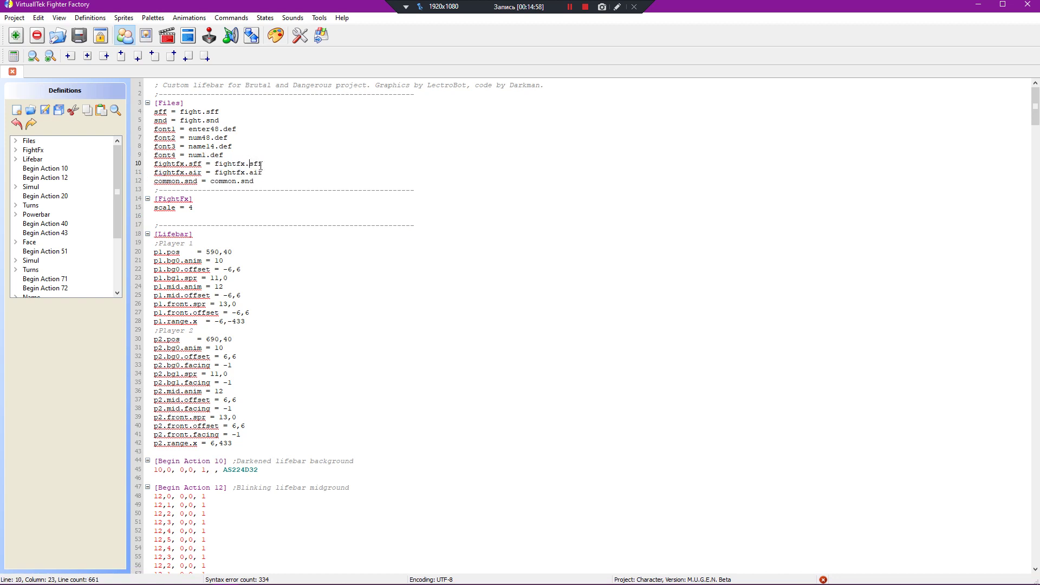
click(983, 4)
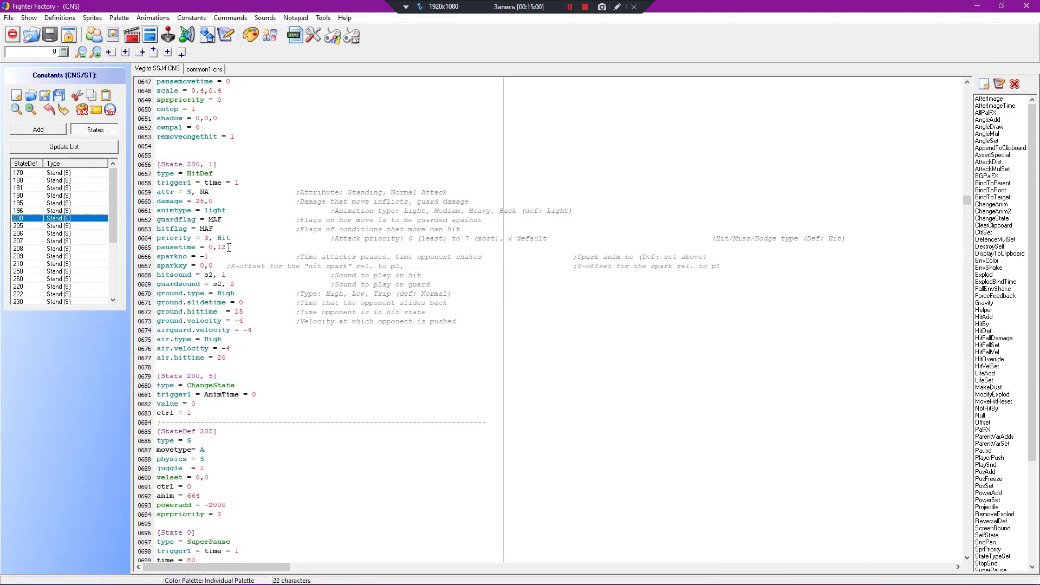
Step: Examine the state 200 HitDef from its type line down to the sparkno parameter
drag(182, 173, 156, 259)
click(175, 266)
click(213, 259)
click(221, 256)
click(215, 275)
click(211, 258)
click(194, 261)
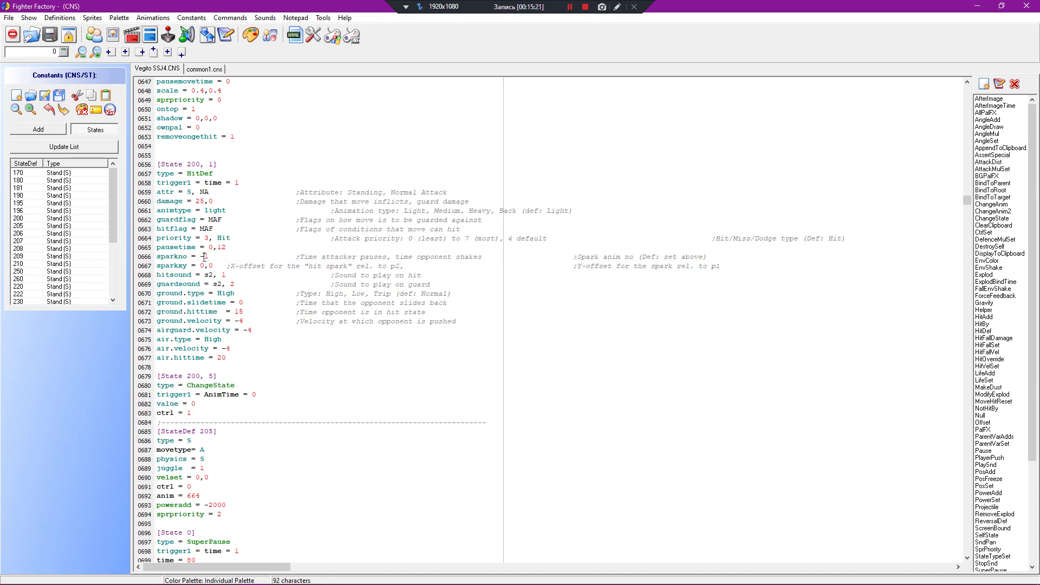
drag(212, 261, 201, 264)
click(196, 266)
click(240, 258)
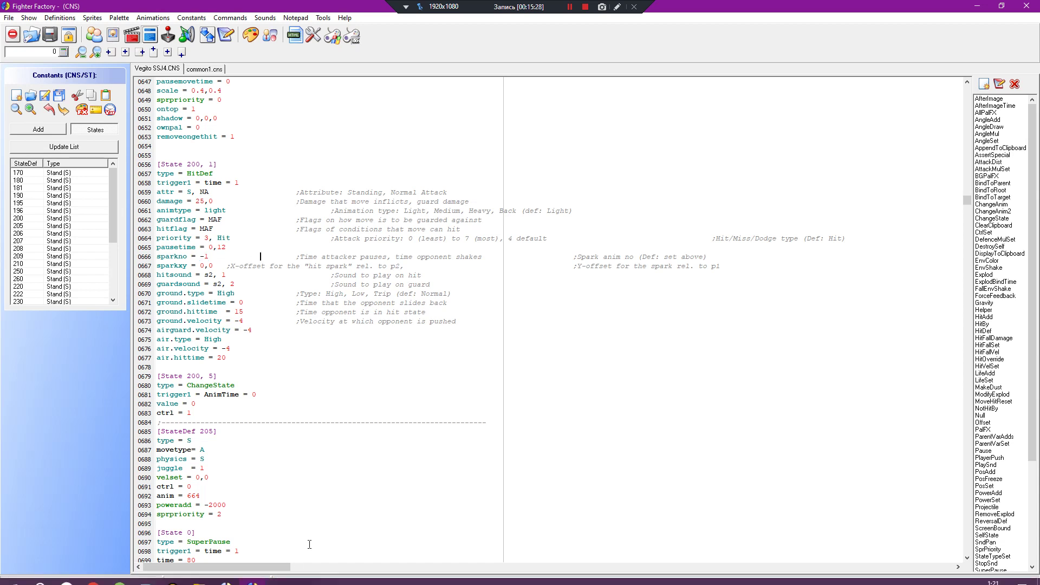
Step: Examine the sparkxy parameter and its hit spark offset comment in the state 200 HitDef
drag(214, 267, 157, 267)
click(214, 267)
drag(317, 267, 211, 267)
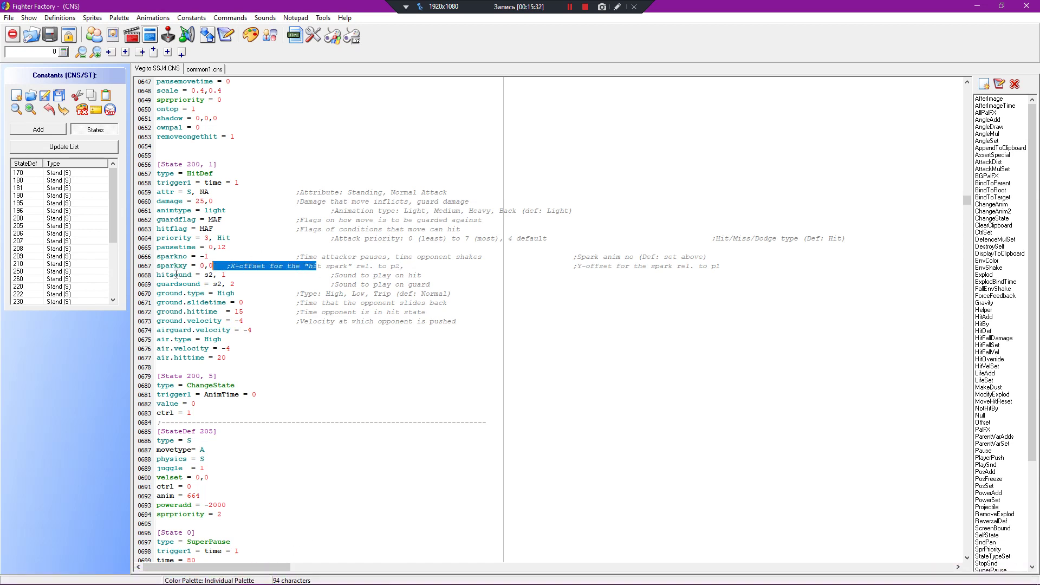
click(201, 266)
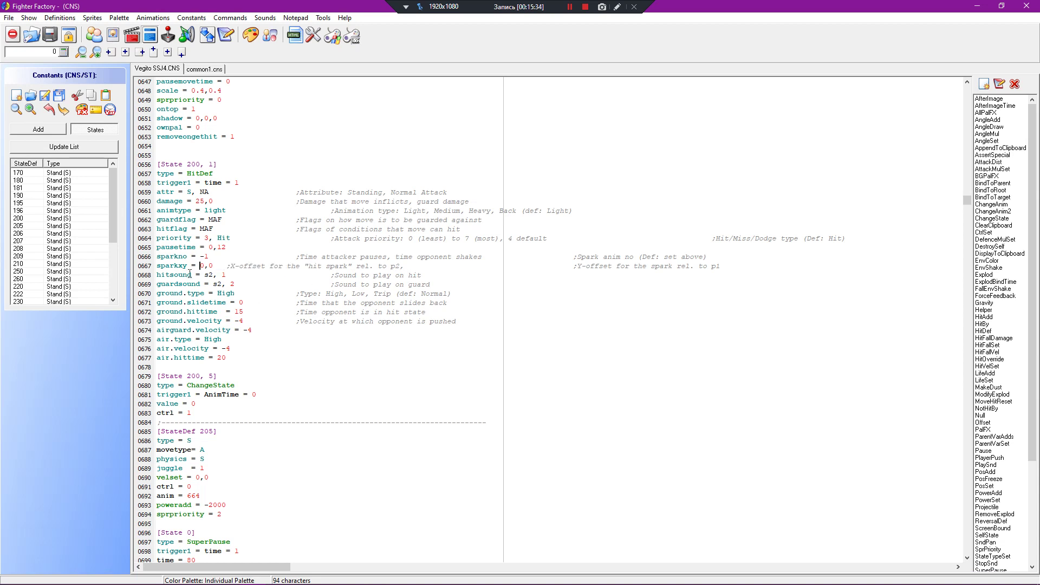
drag(213, 266, 158, 266)
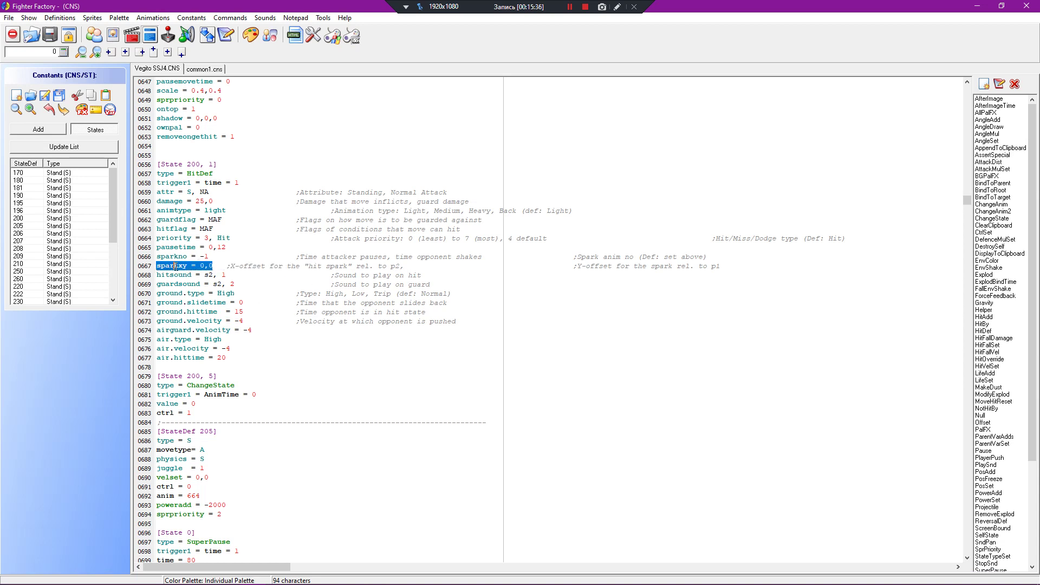
click(159, 267)
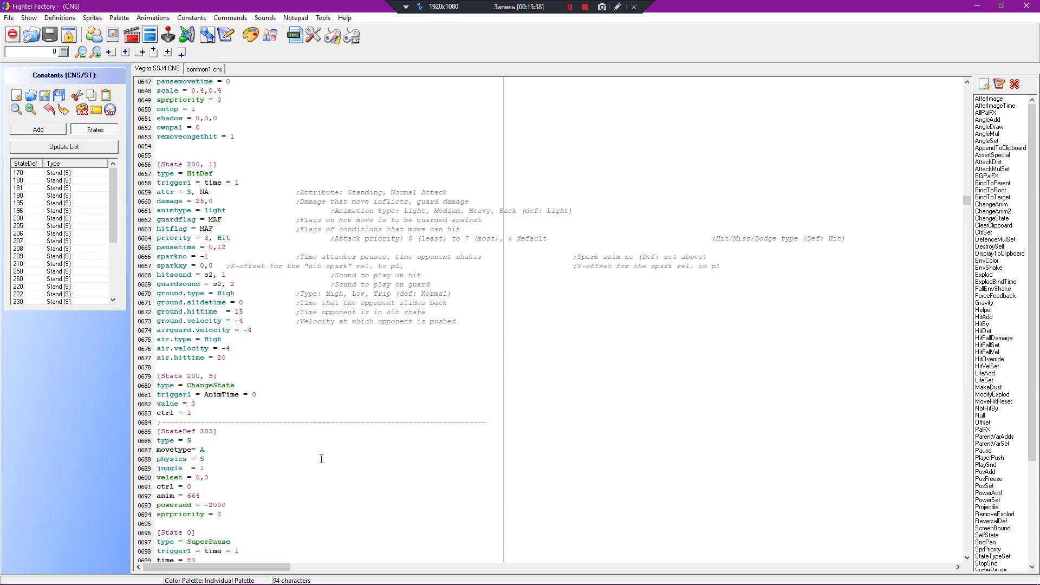
Step: Return to the fight screen definition and compare the [FightFx] scale value with the fightfx.sff and fightfx.air entries
mouse_move(234, 582)
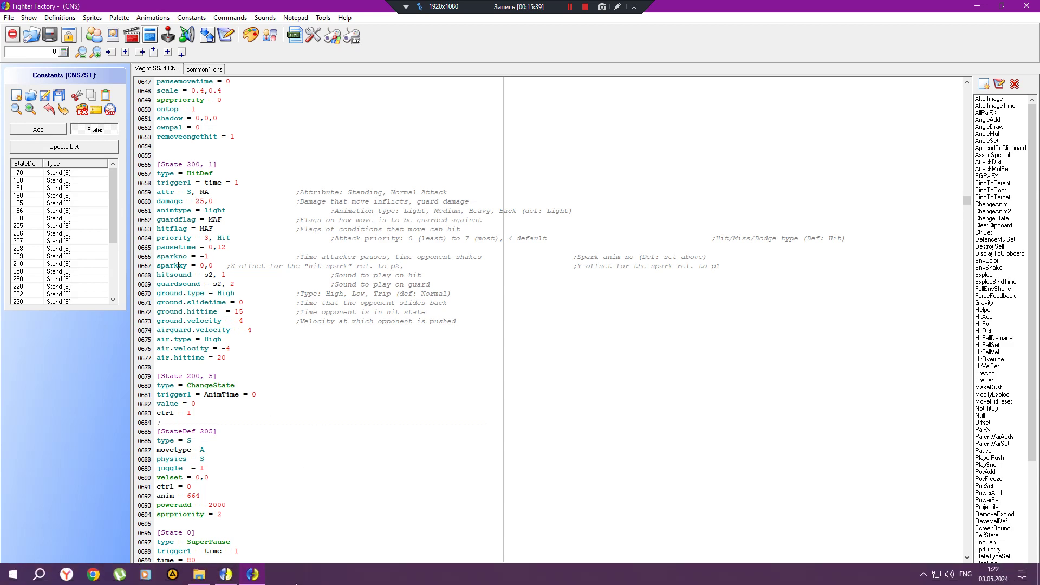
click(234, 582)
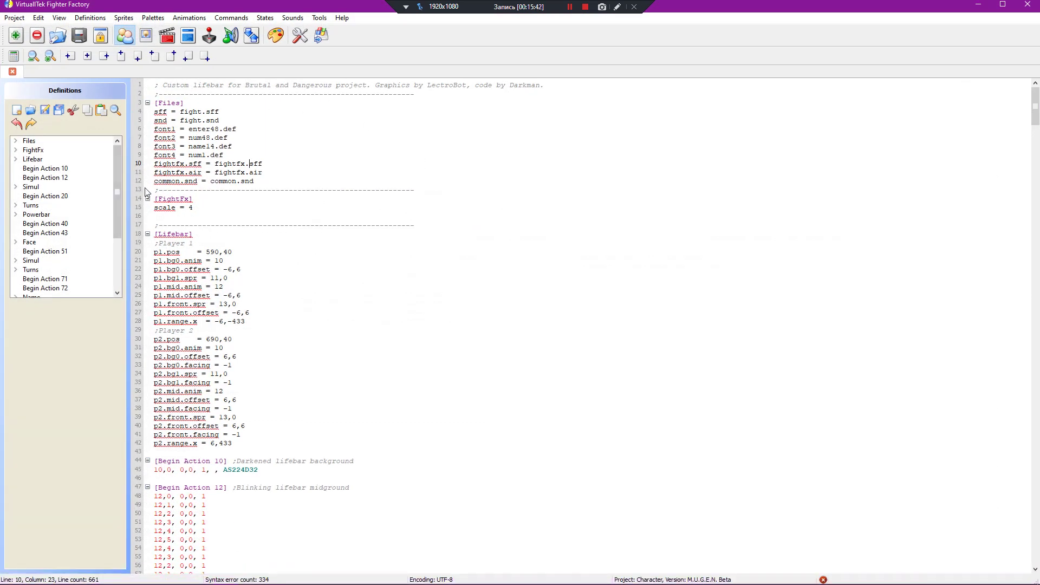
drag(203, 208, 153, 209)
click(202, 209)
drag(154, 163, 266, 169)
click(238, 174)
click(217, 213)
click(193, 207)
key(shift+Left)
click(202, 216)
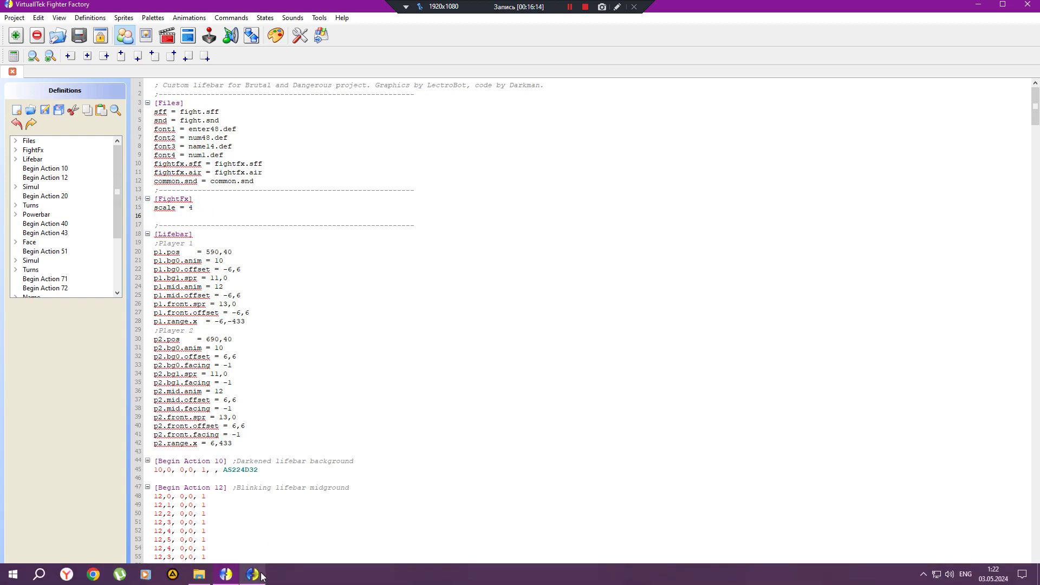
mouse_move(221, 579)
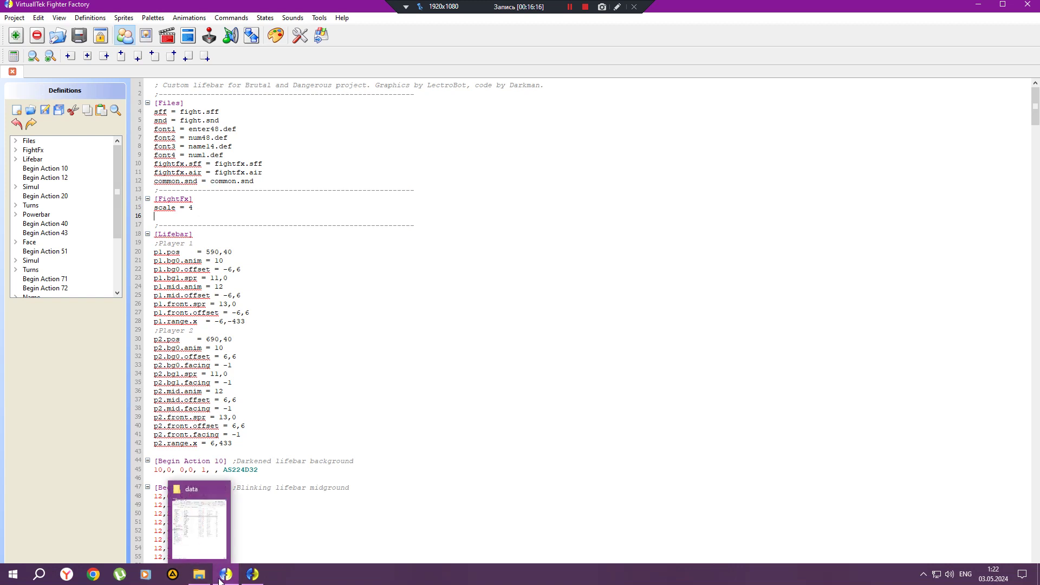
click(159, 224)
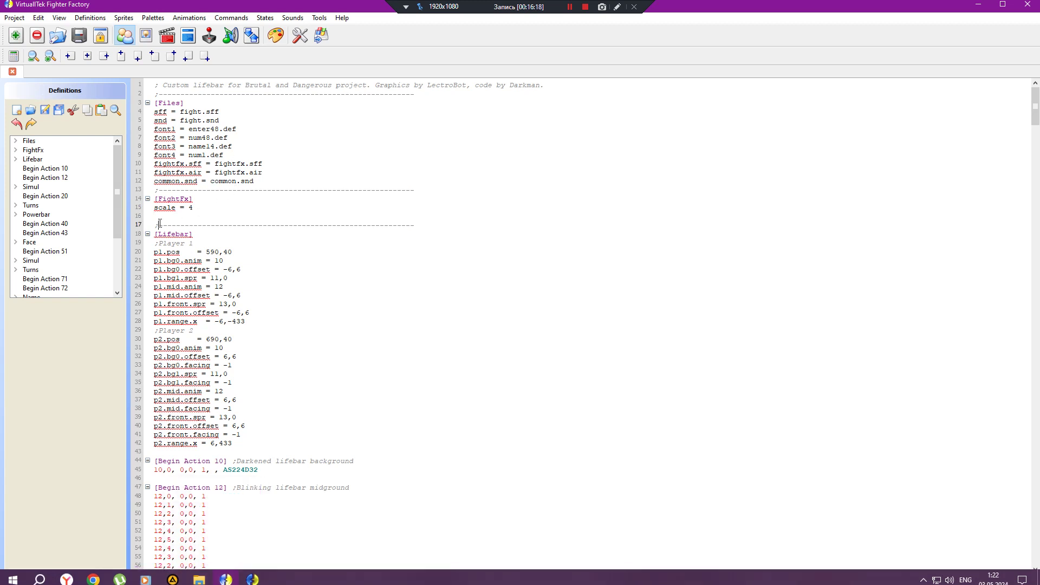
click(159, 217)
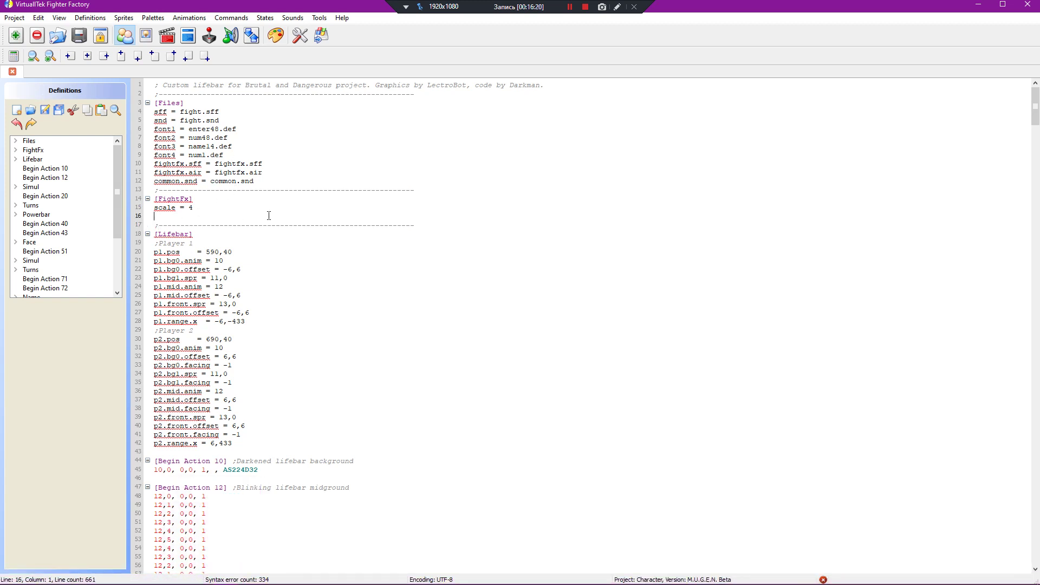
Step: Switch back to the Vegito SSJ4 code and recheck the sparkno line of the state 200 HitDef
click(255, 574)
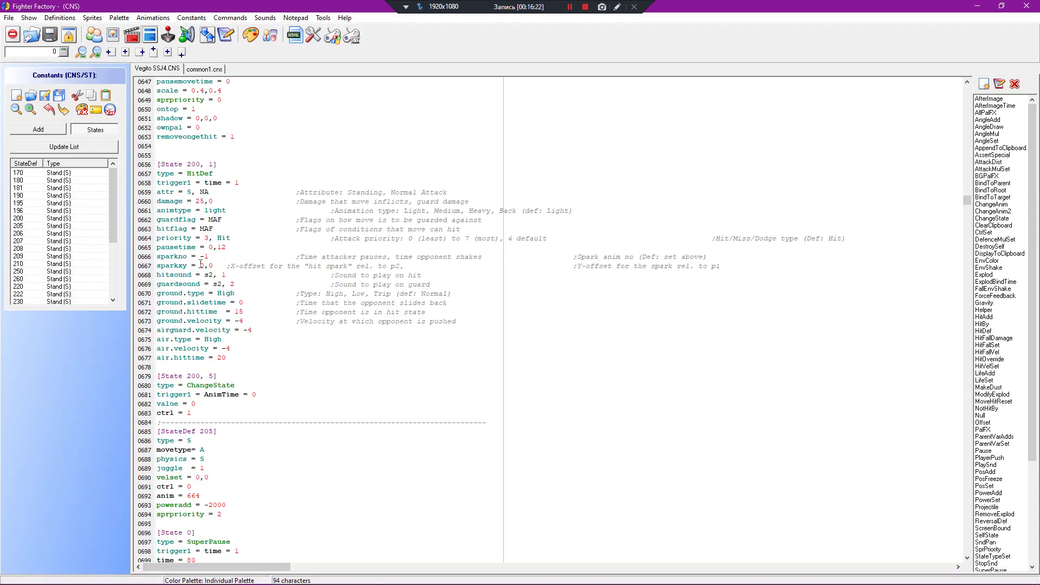
mouse_move(158, 257)
mouse_down()
mouse_move(221, 264)
mouse_move(157, 266)
mouse_move(164, 275)
mouse_move(209, 257)
mouse_move(153, 255)
mouse_up()
click(215, 259)
click(219, 183)
Step: Inspect the anim number of the Explod controller above the state 200 HitDef, leaving its value as it is
scroll(241, 203, up, 5)
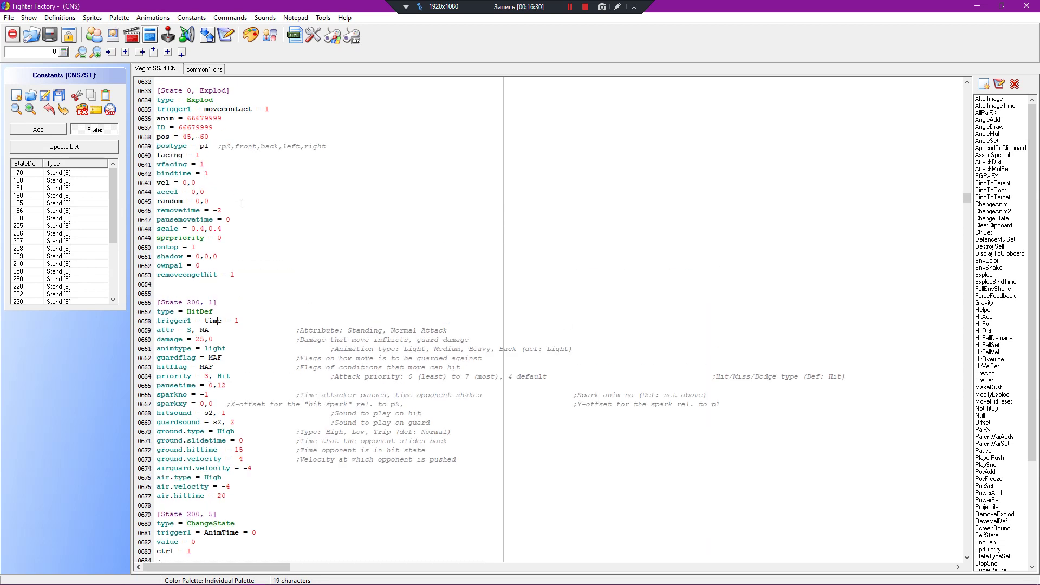
click(189, 118)
text(f)
key(BackSpace)
Step: Review the sparkno and sparkxy lines together in the state 200 HitDef, then switch back to the fight screen definition
scroll(231, 179, down, 4)
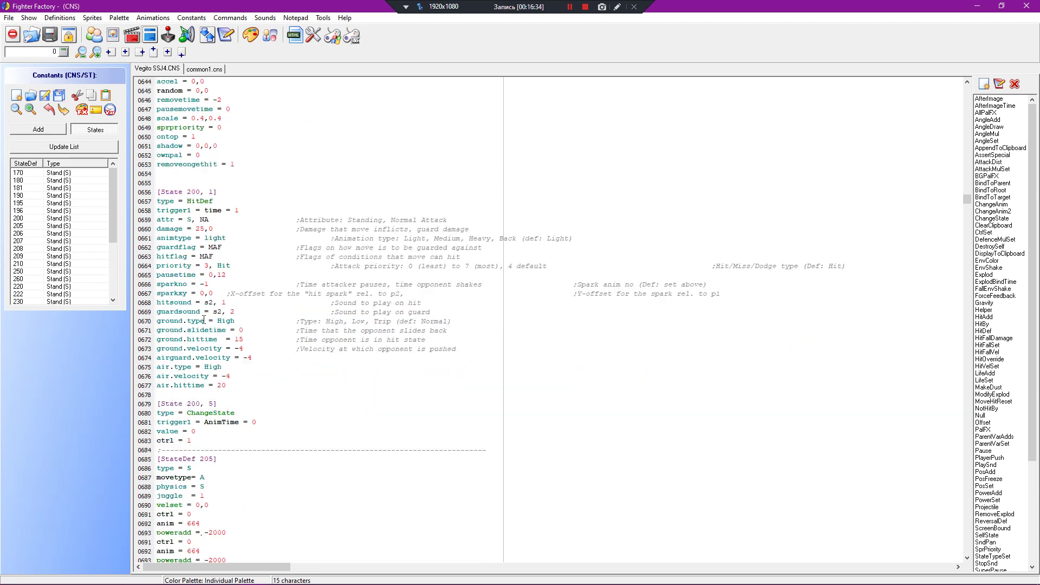
drag(171, 286, 213, 296)
click(262, 330)
click(251, 579)
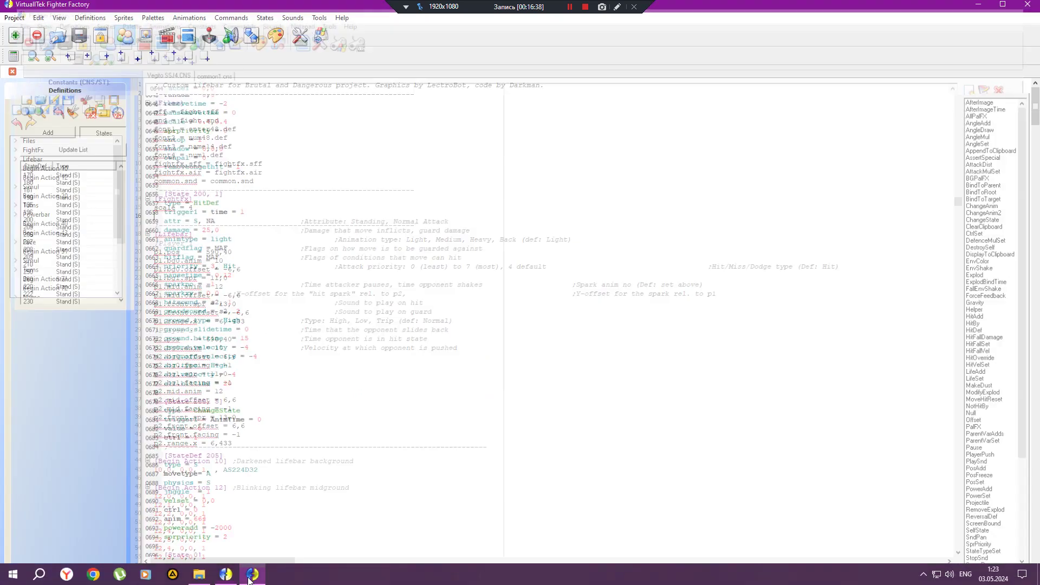
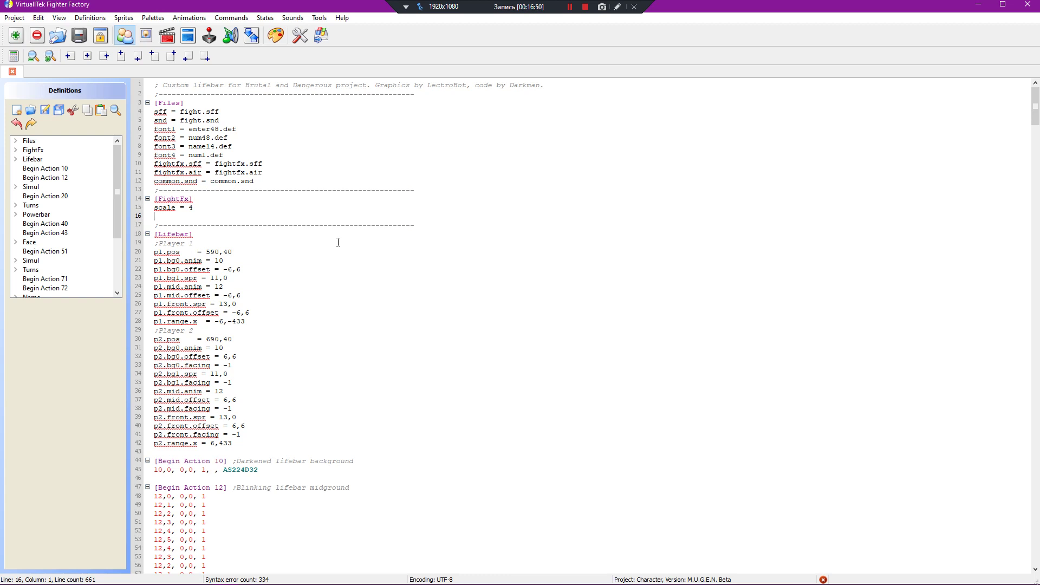
Step: Insert a blank line below the header comment and remove the one under the [FightFx] scale line, saving the definition
click(541, 86)
key(Return)
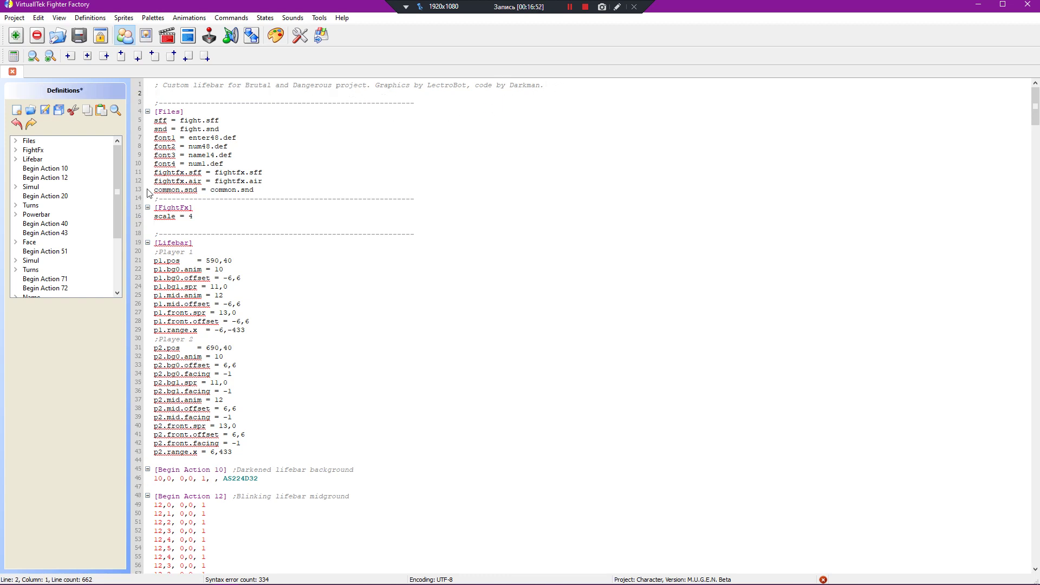
click(154, 234)
key(Up)
key(BackSpace)
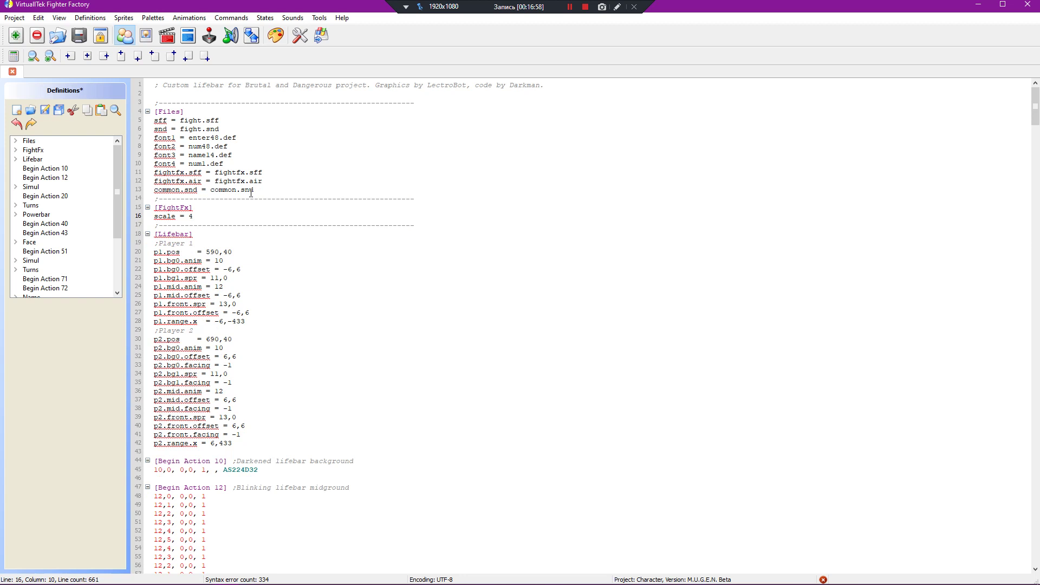
click(45, 110)
Step: Look over the lifebar code below [FightFx] and highlight the [Lifebar] section header
scroll(222, 174, down, 3)
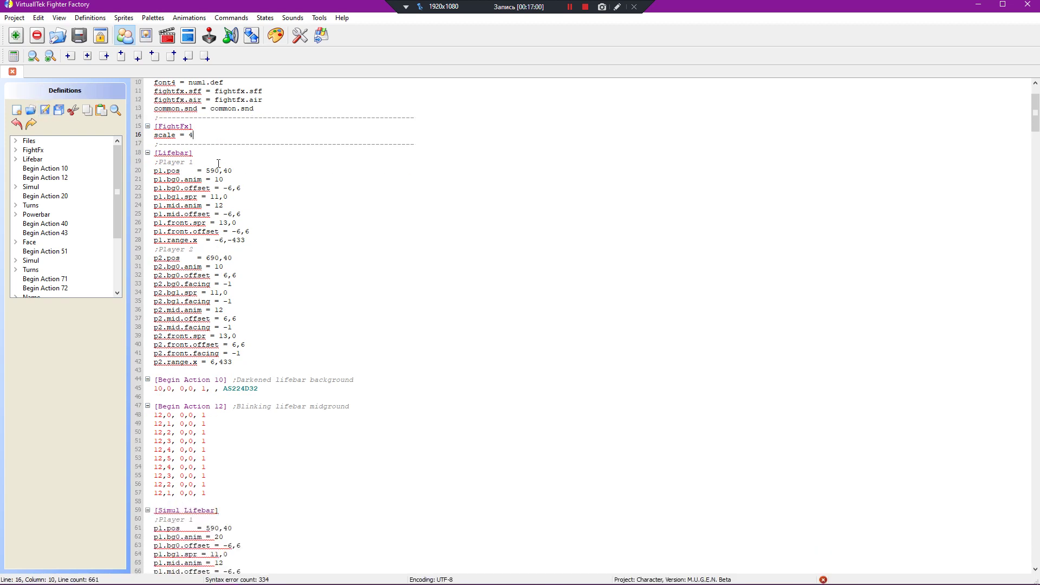
scroll(221, 174, down, 6)
scroll(216, 166, down, 4)
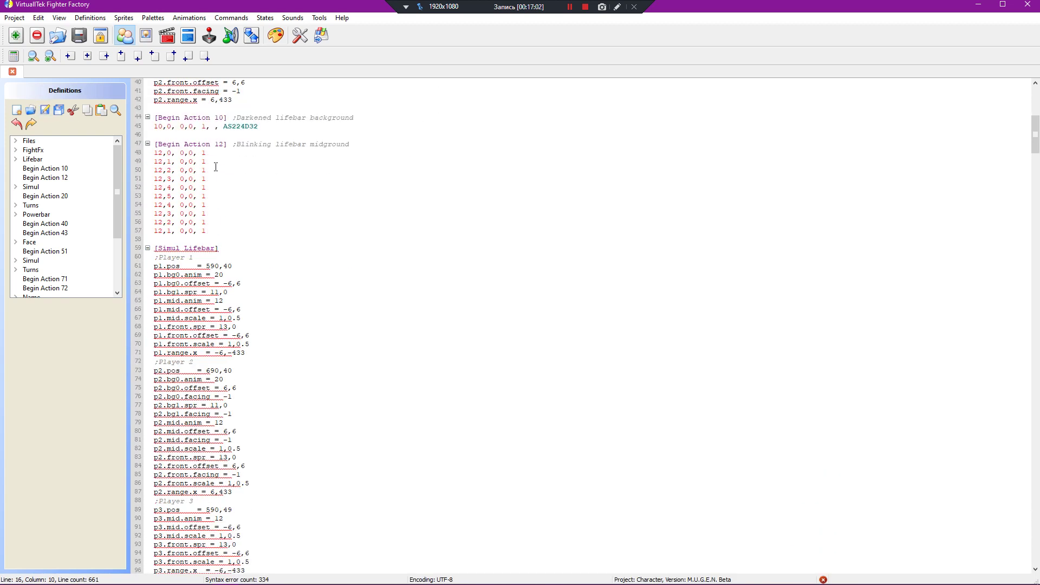
scroll(302, 242, up, 11)
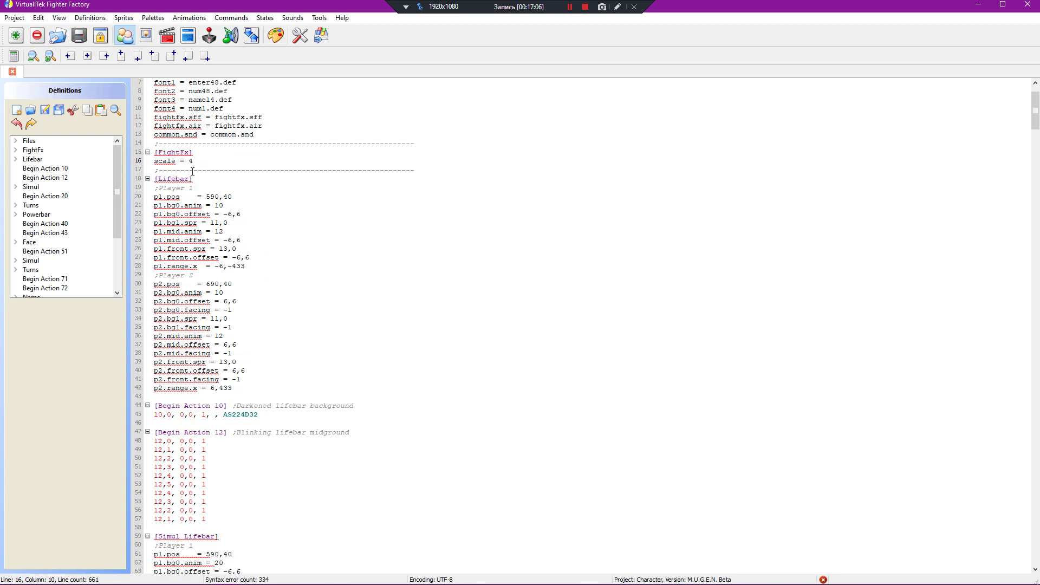
drag(204, 179, 144, 176)
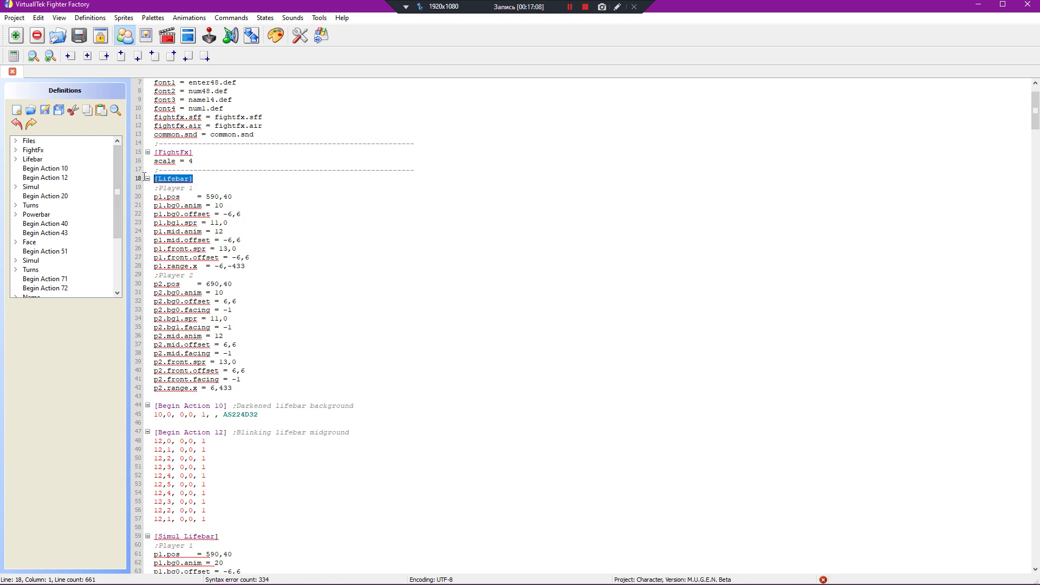
click(210, 180)
drag(212, 180, 146, 182)
click(214, 180)
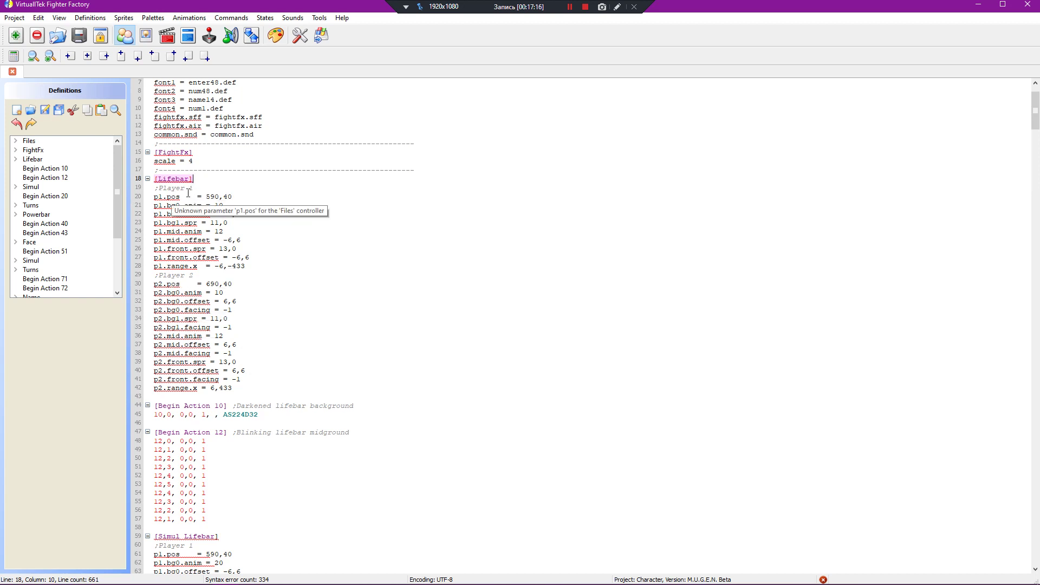
Step: Read past the Begin Action 10 and 12 blocks and highlight the [Simul Lifebar] header
scroll(239, 306, down, 4)
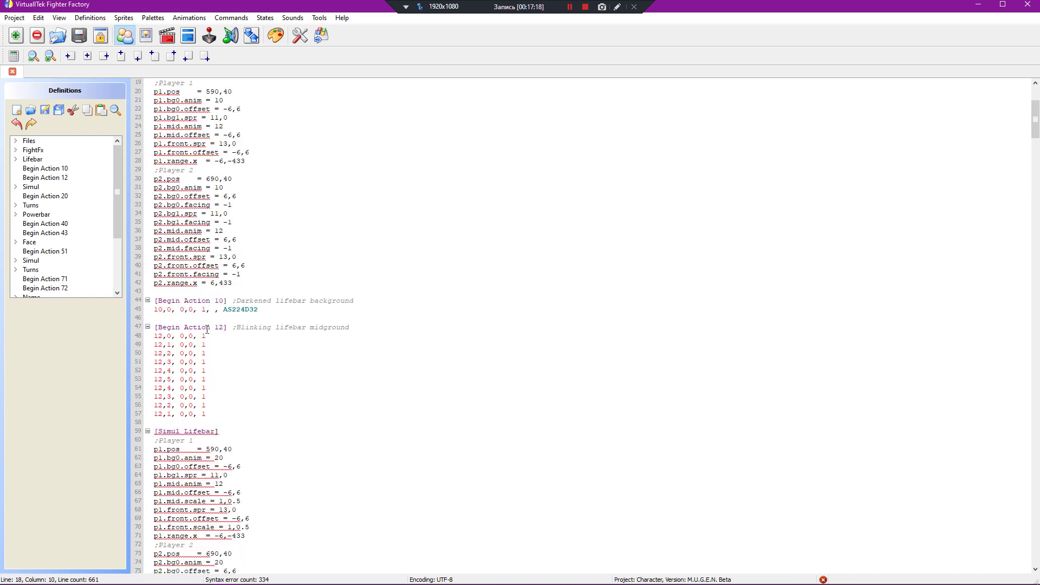
scroll(190, 330, down, 5)
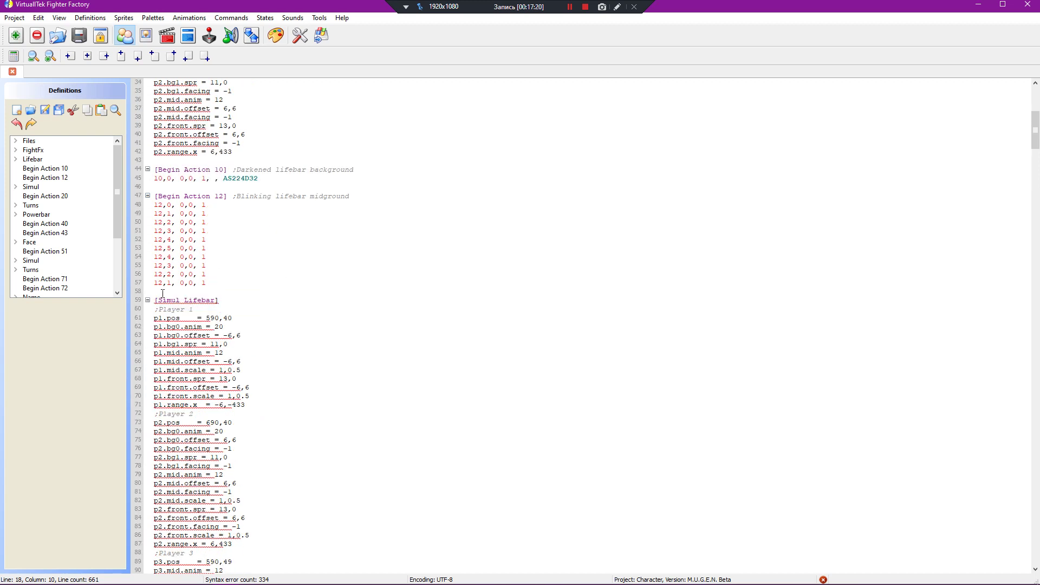
click(152, 301)
click(143, 300)
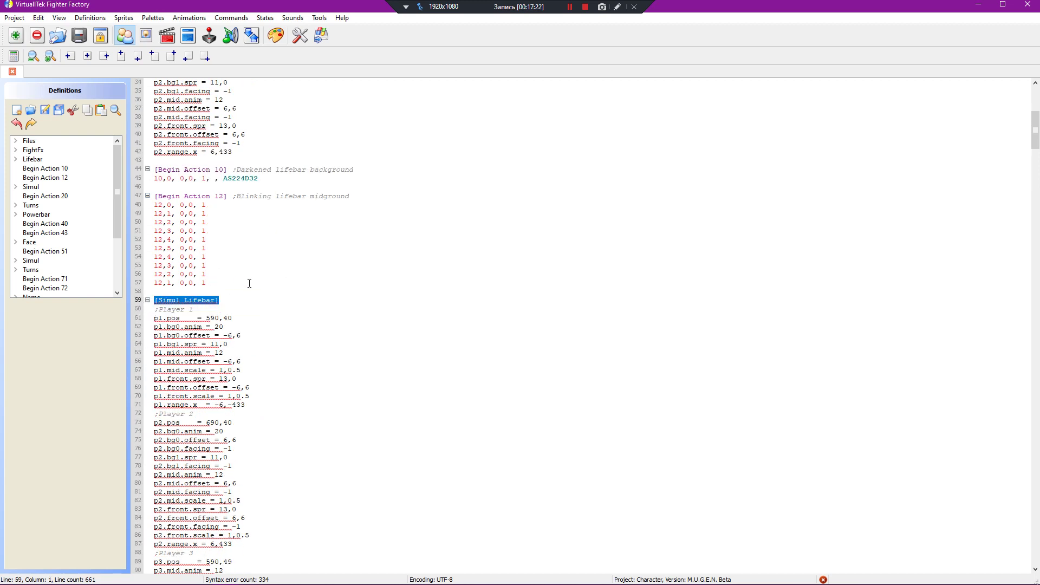
click(245, 284)
Step: Go through the Player 1 to Player 4 blocks of the [Simul Lifebar] section one by one
scroll(235, 288, down, 4)
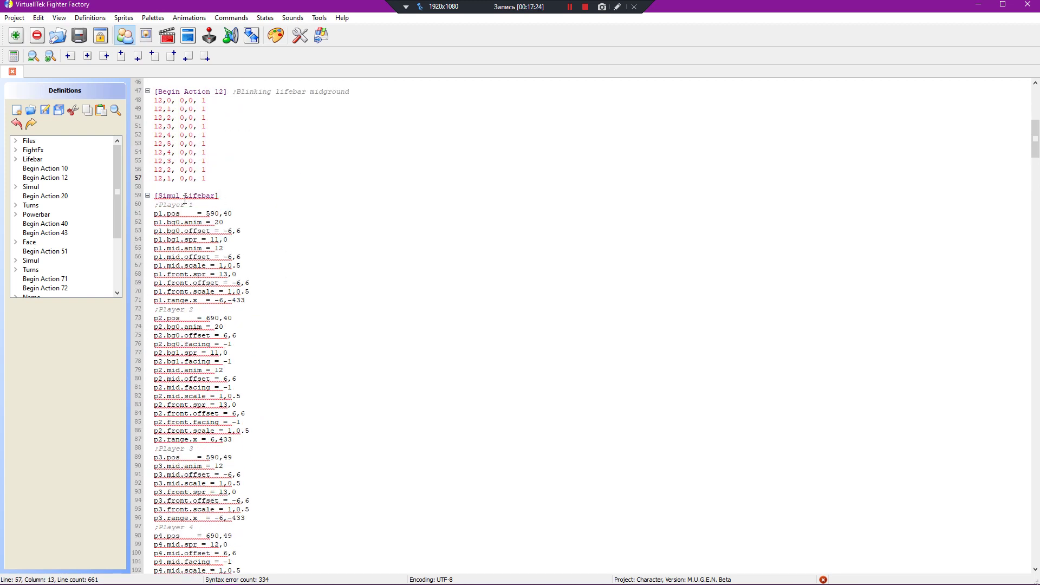
click(172, 206)
scroll(172, 204, down, 3)
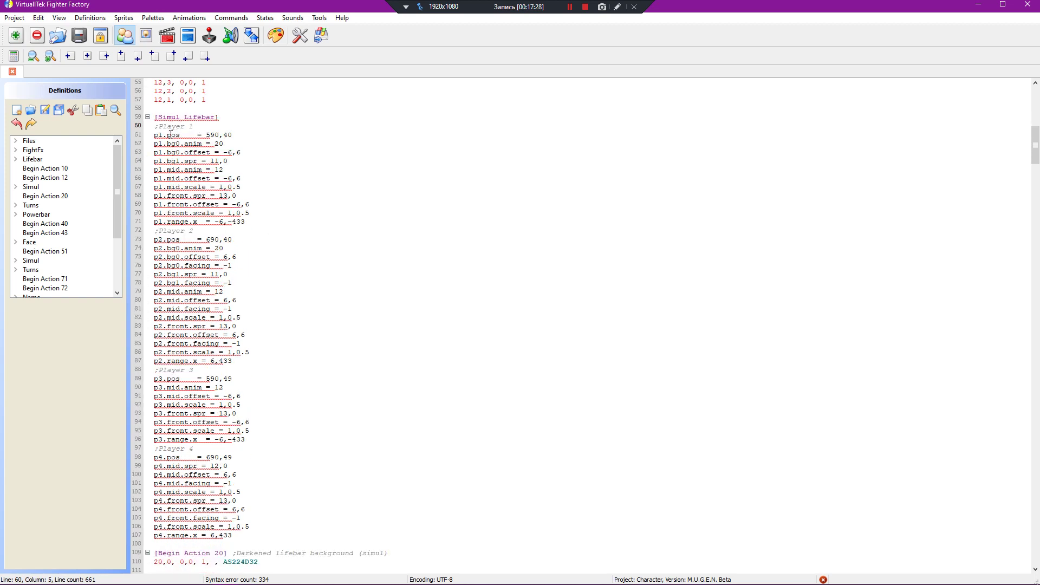
scroll(173, 233, down, 4)
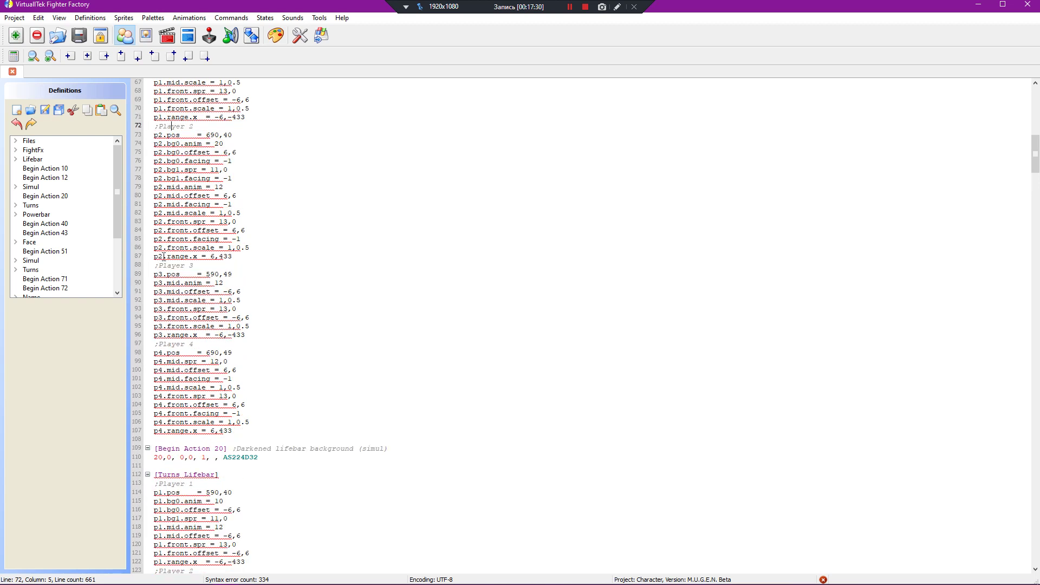
click(172, 265)
scroll(186, 232, down, 4)
click(168, 240)
scroll(201, 271, down, 4)
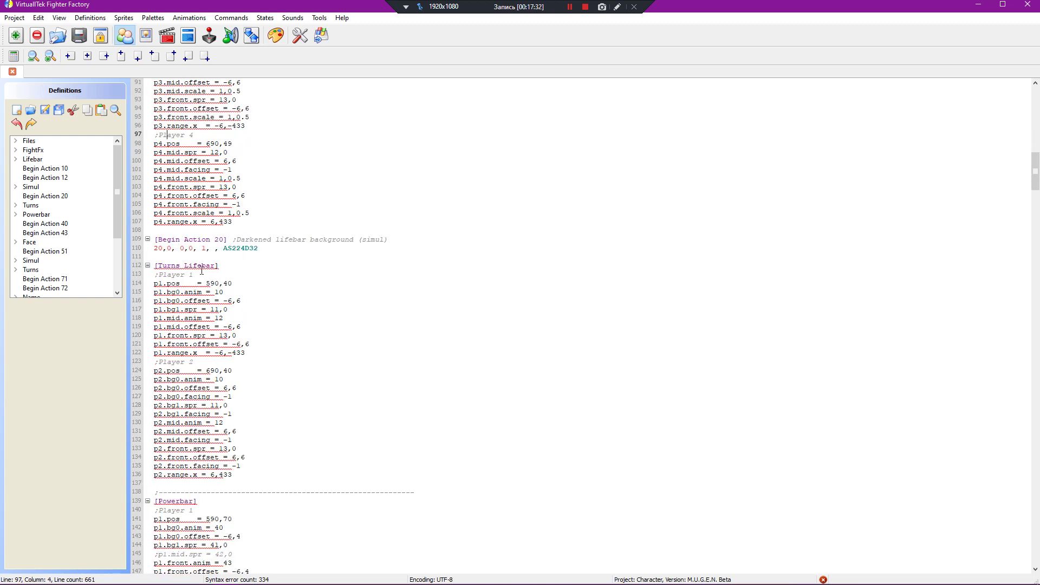
Step: Examine the [Turns Lifebar] section and compare its player parameters with the [Lifebar] and [Simul Lifebar] sections
scroll(230, 222, down, 4)
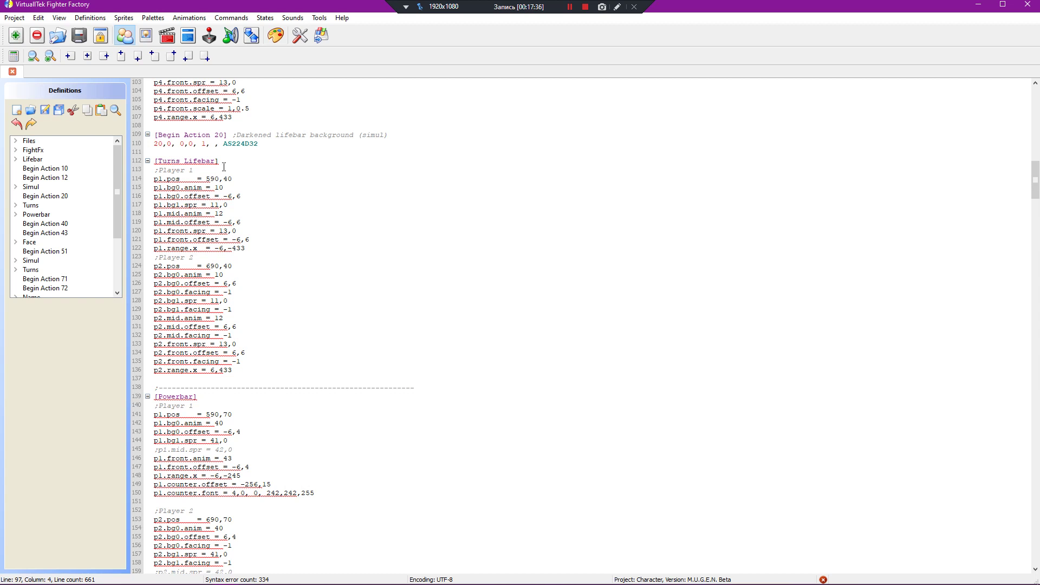
click(273, 183)
scroll(289, 190, up, 20)
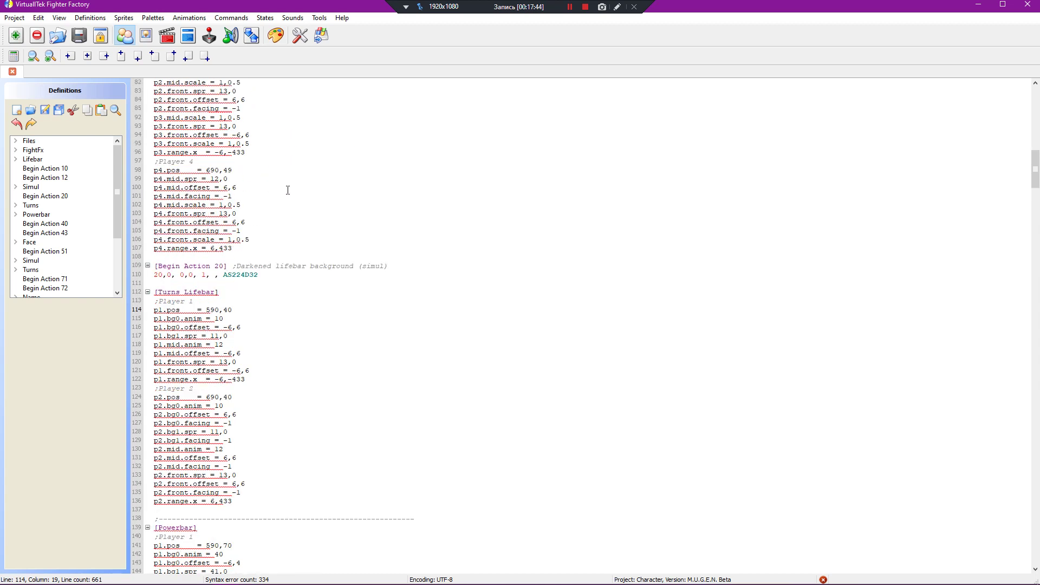
scroll(286, 191, up, 5)
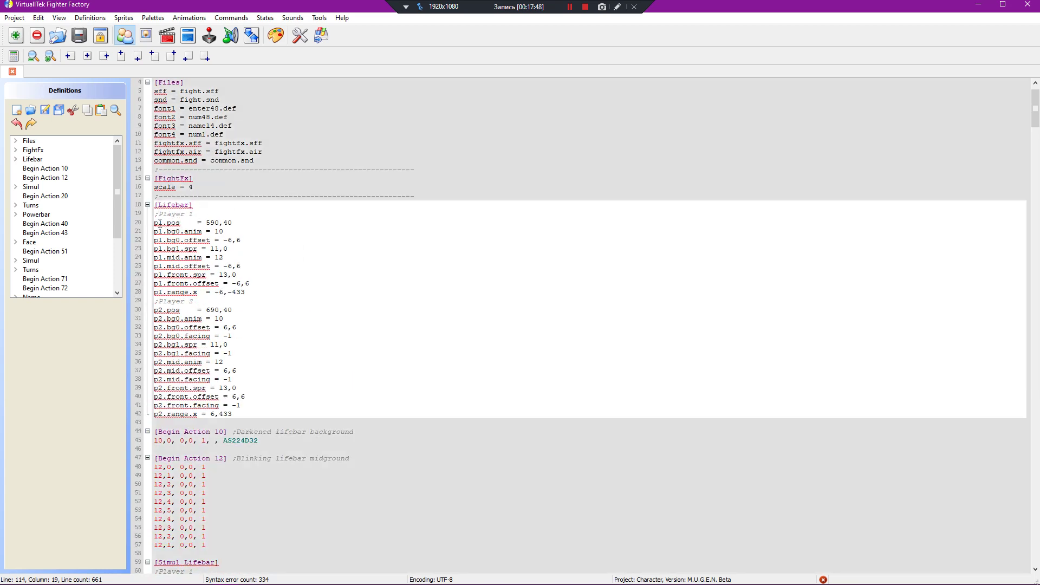
scroll(350, 343, down, 10)
scroll(220, 348, down, 16)
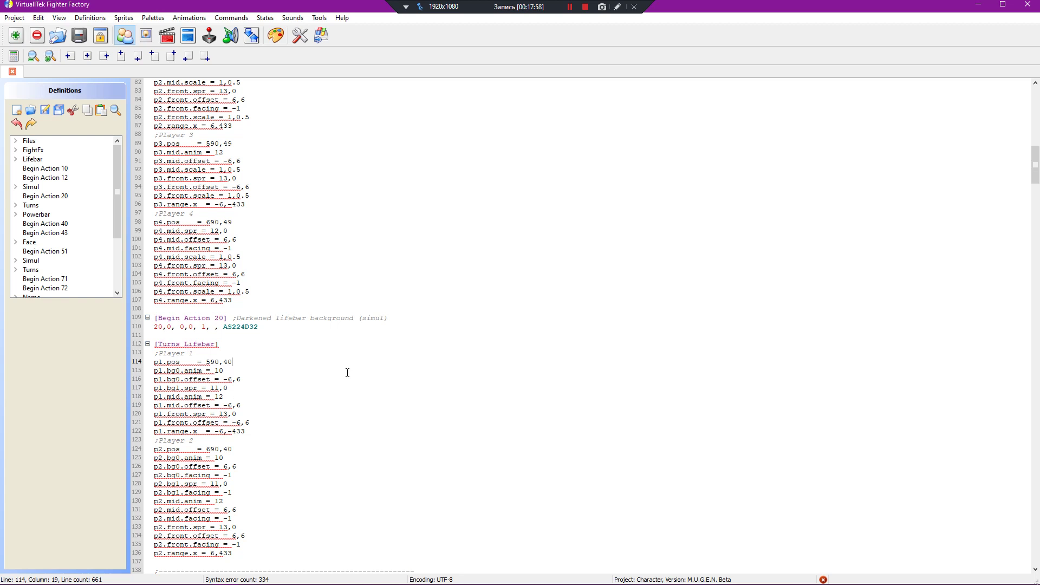
scroll(347, 372, up, 1)
scroll(249, 271, down, 4)
scroll(263, 318, up, 14)
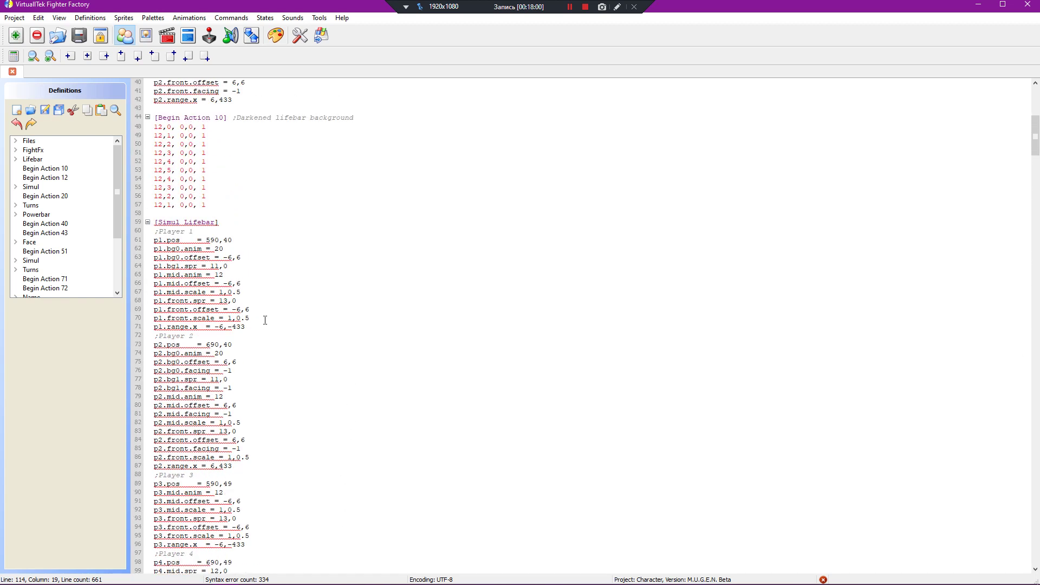
scroll(259, 178, up, 11)
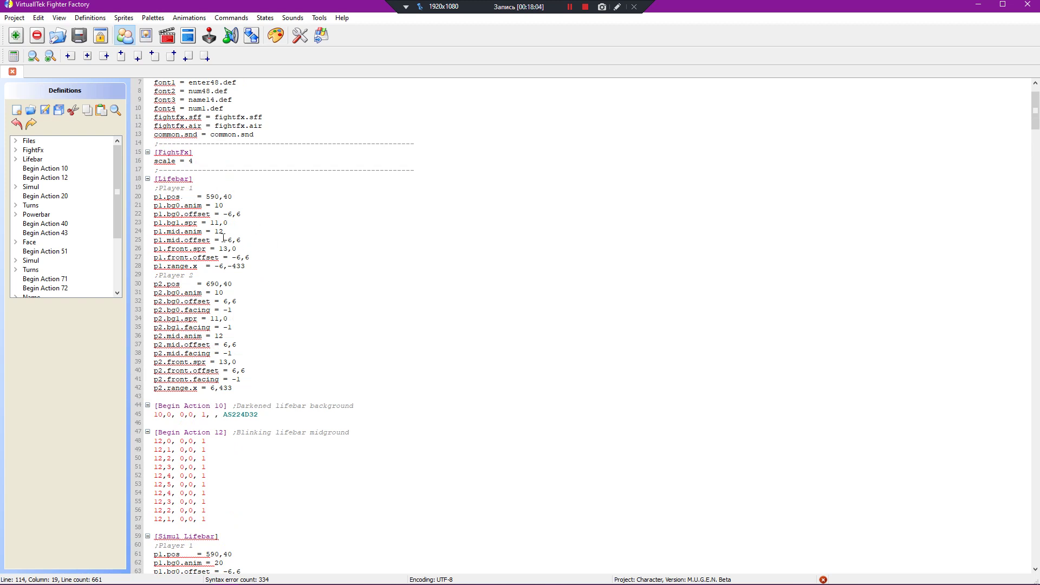
Step: Review the [Powerbar] section and the [Face], [Simul Face] and [Turns Face] sections, including the teammate portrait parameters
scroll(223, 237, down, 20)
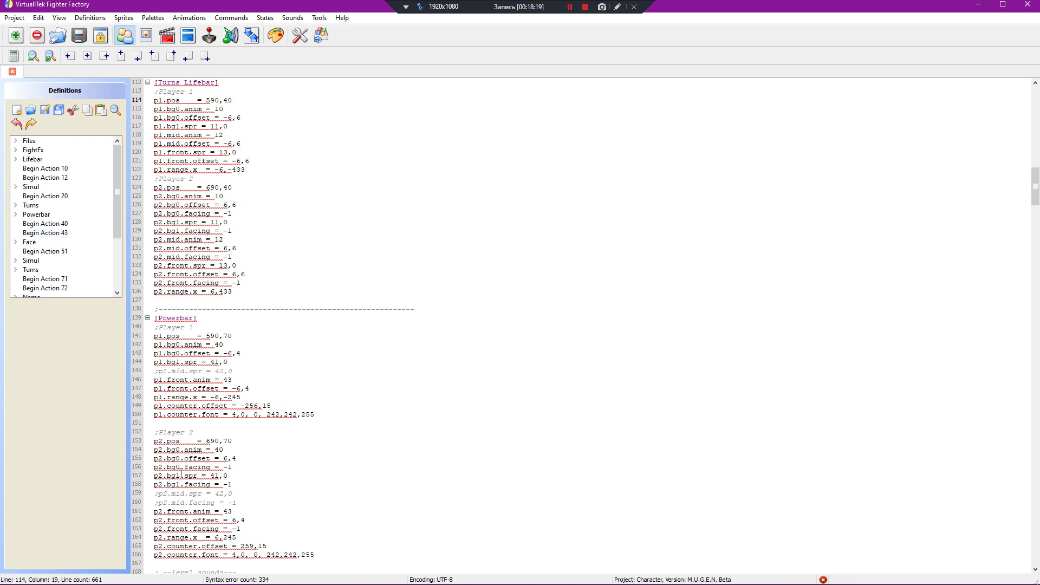
scroll(258, 350, down, 6)
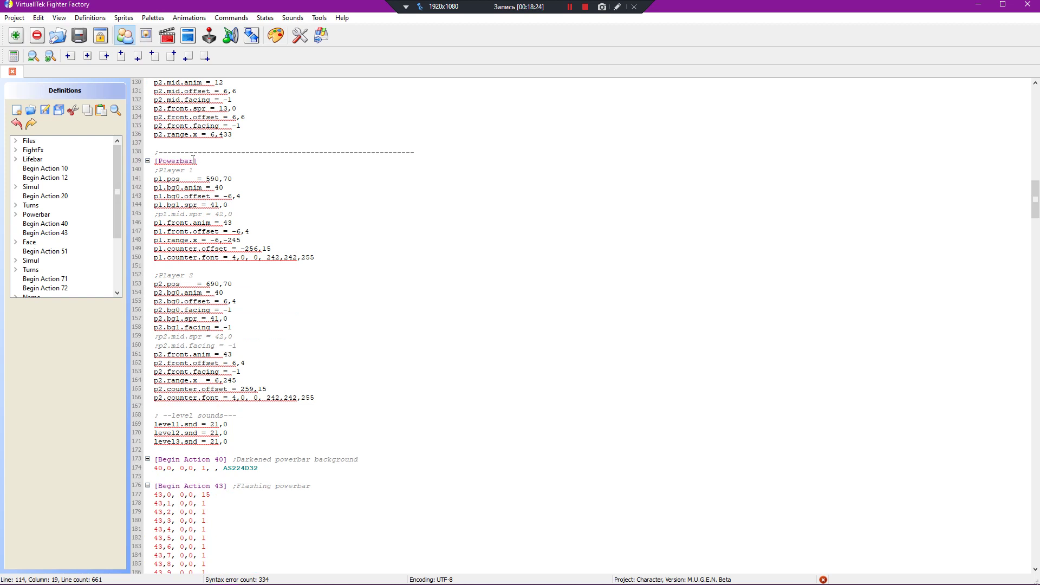
scroll(240, 173, down, 18)
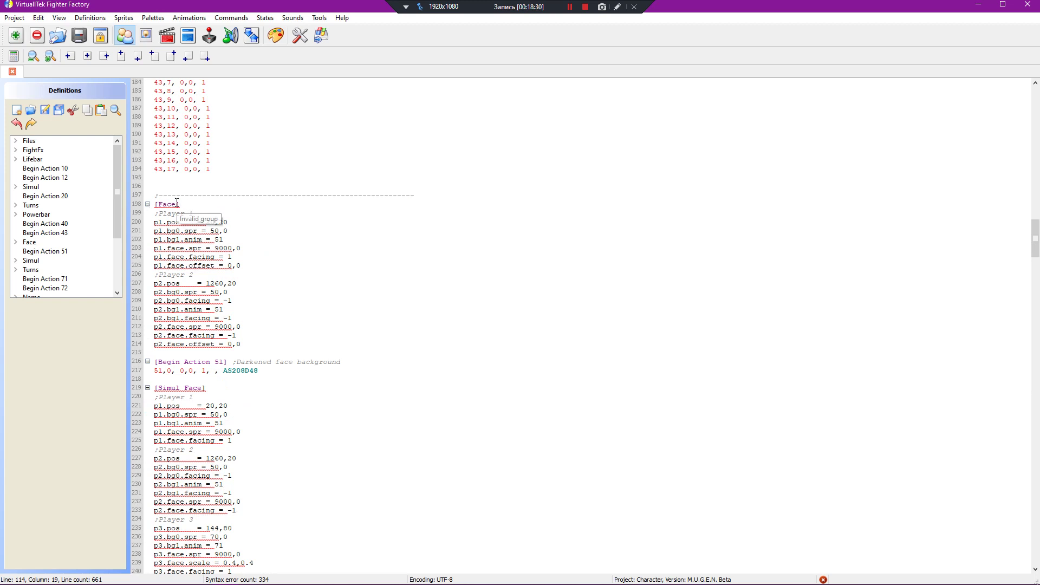
scroll(338, 244, down, 10)
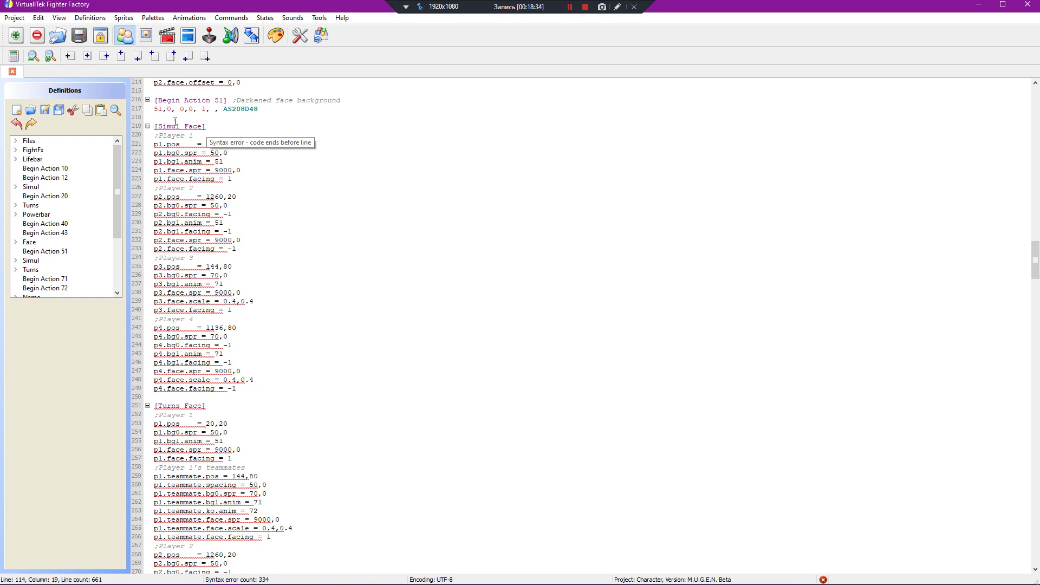
scroll(184, 151, down, 8)
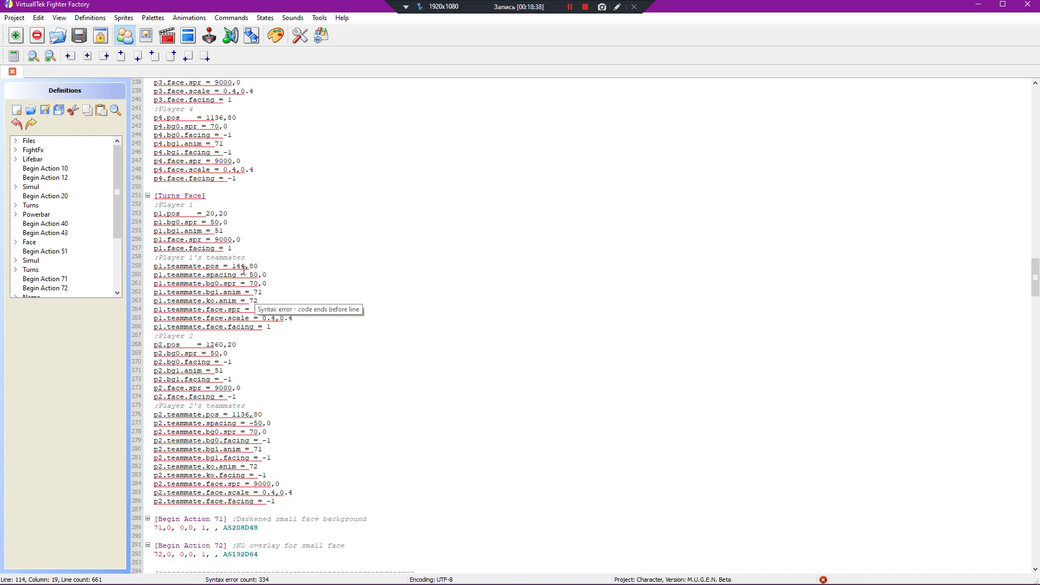
scroll(243, 276, down, 2)
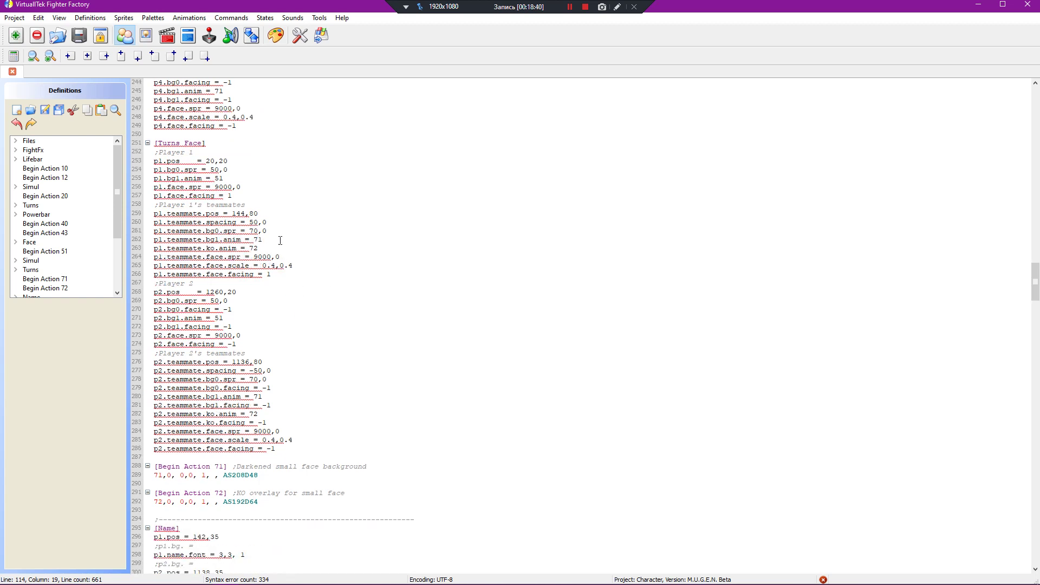
Step: Review the [Name], [Simul Name] and [Turns Name] sections together with the [Time] and [Combo] settings
scroll(280, 240, down, 9)
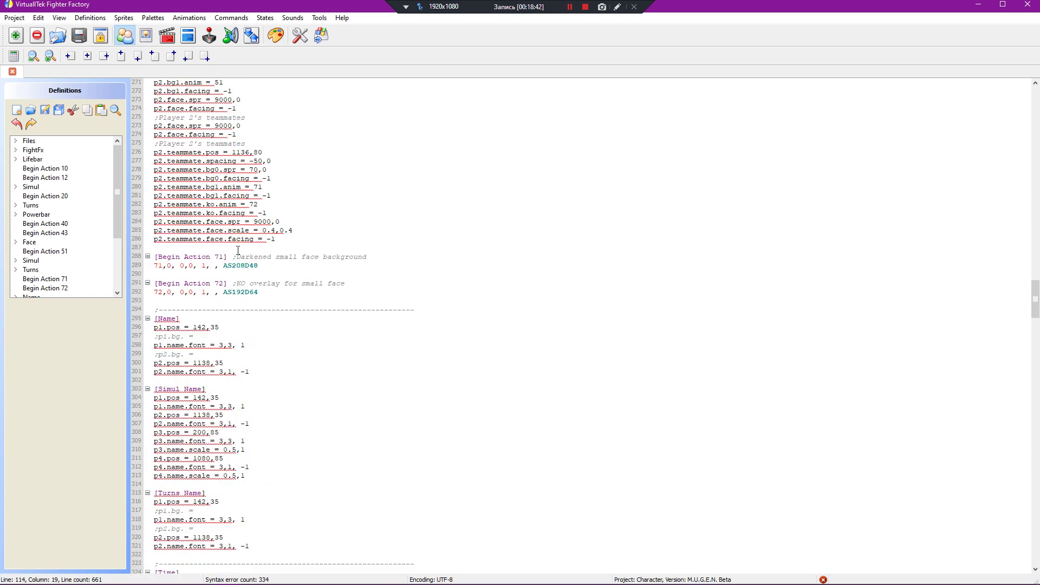
scroll(238, 251, down, 6)
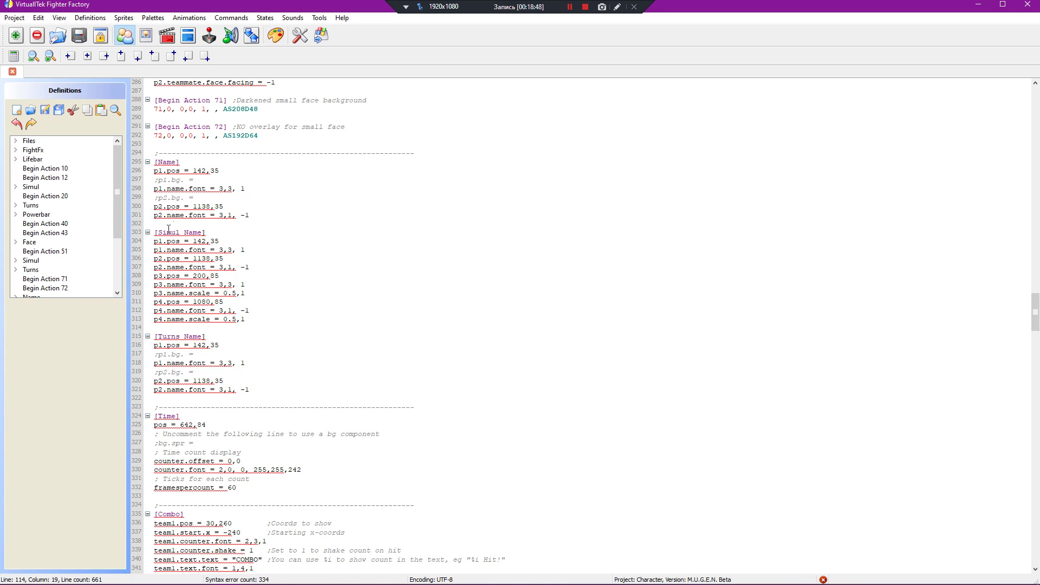
scroll(264, 248, down, 3)
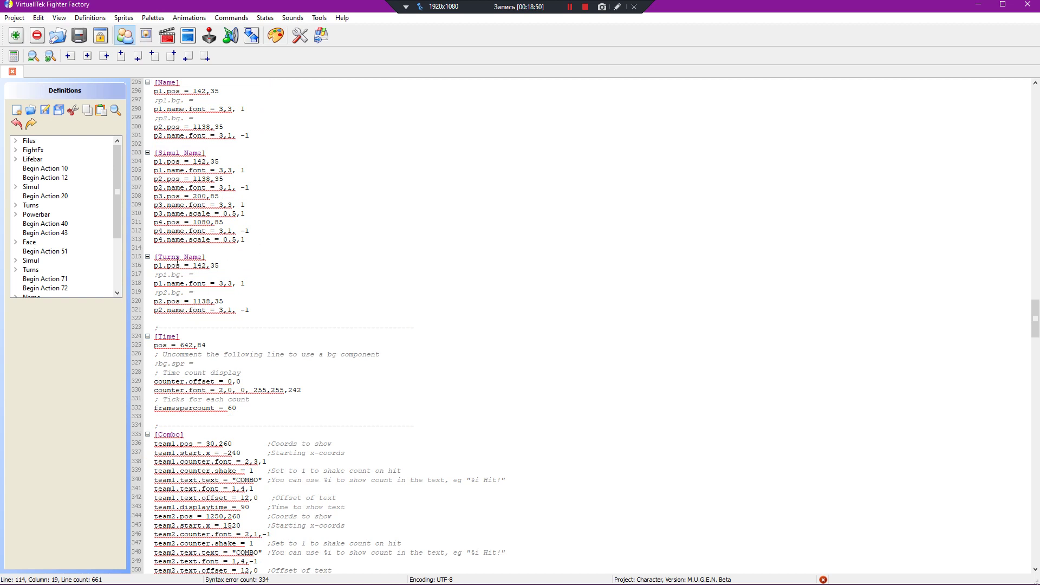
scroll(302, 282, down, 5)
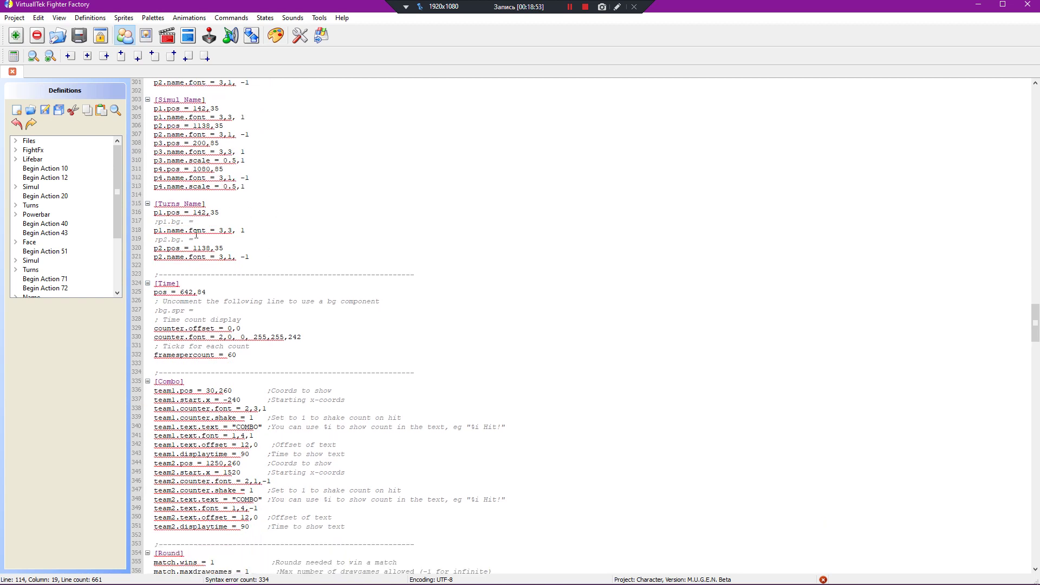
scroll(174, 211, down, 3)
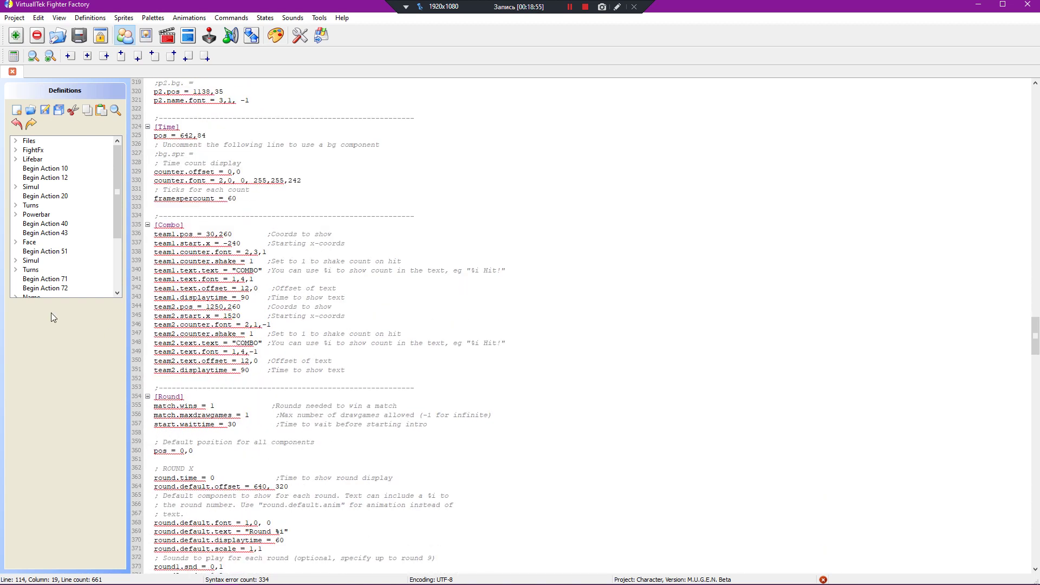
Step: Review the [Round] section with its fight, KO, win and draw settings, the "Fight!" and "K.O." animations, and the [WinIcon] section
scroll(158, 232, down, 8)
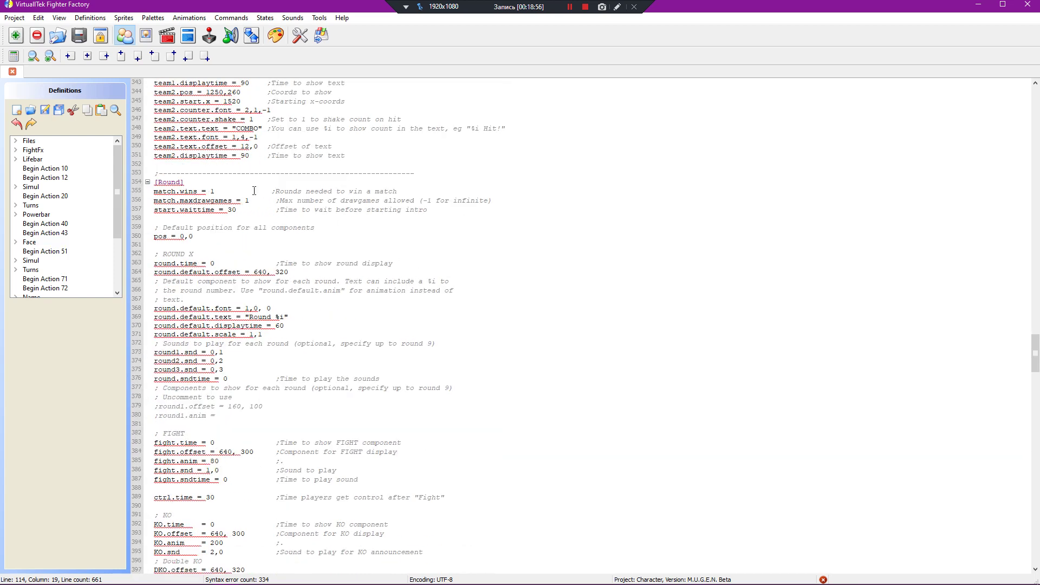
click(166, 182)
scroll(193, 211, down, 4)
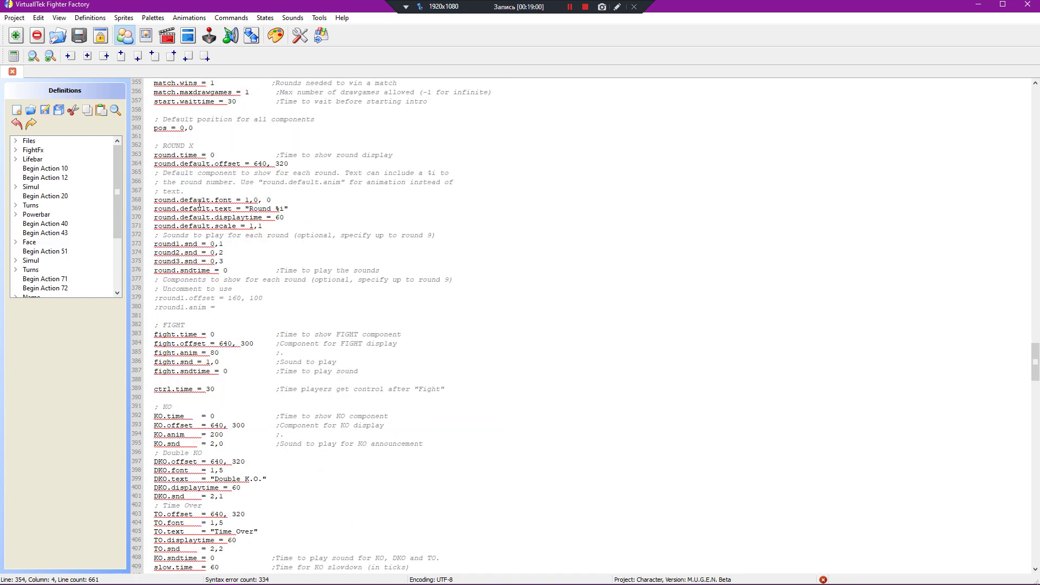
scroll(199, 205, down, 3)
scroll(200, 206, down, 4)
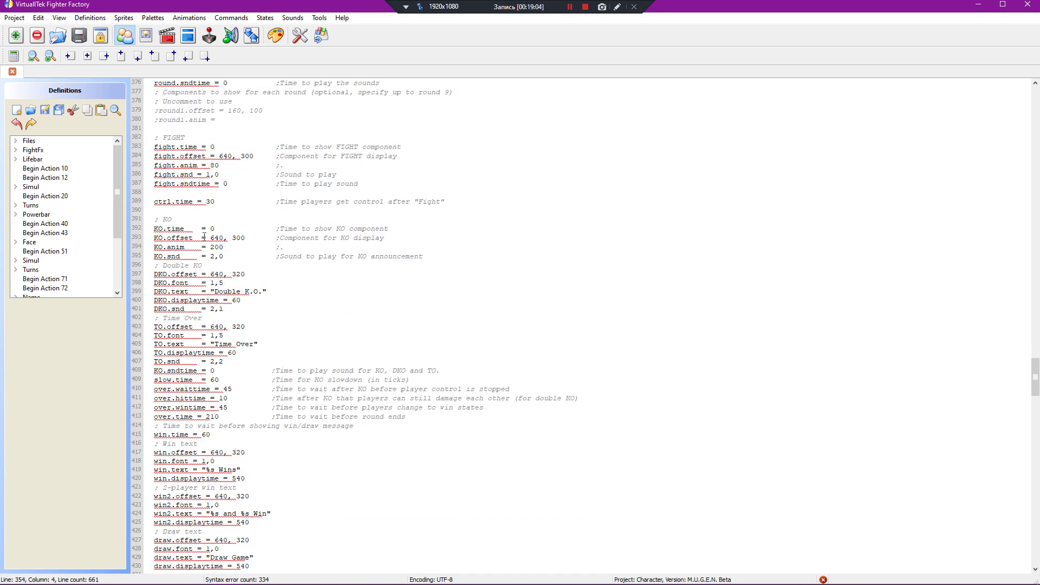
scroll(200, 217, down, 3)
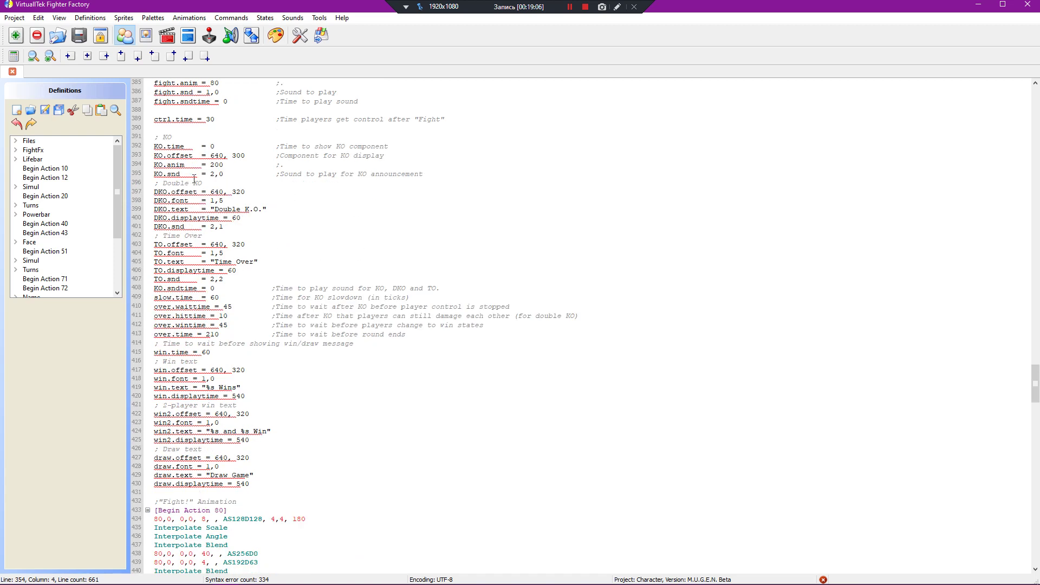
scroll(227, 260, down, 2)
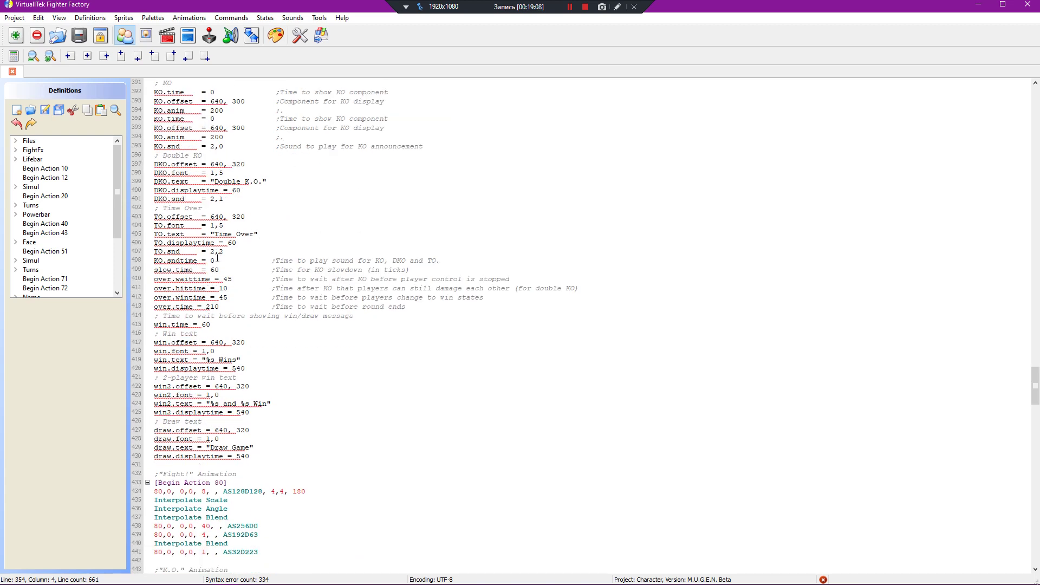
scroll(221, 307, down, 20)
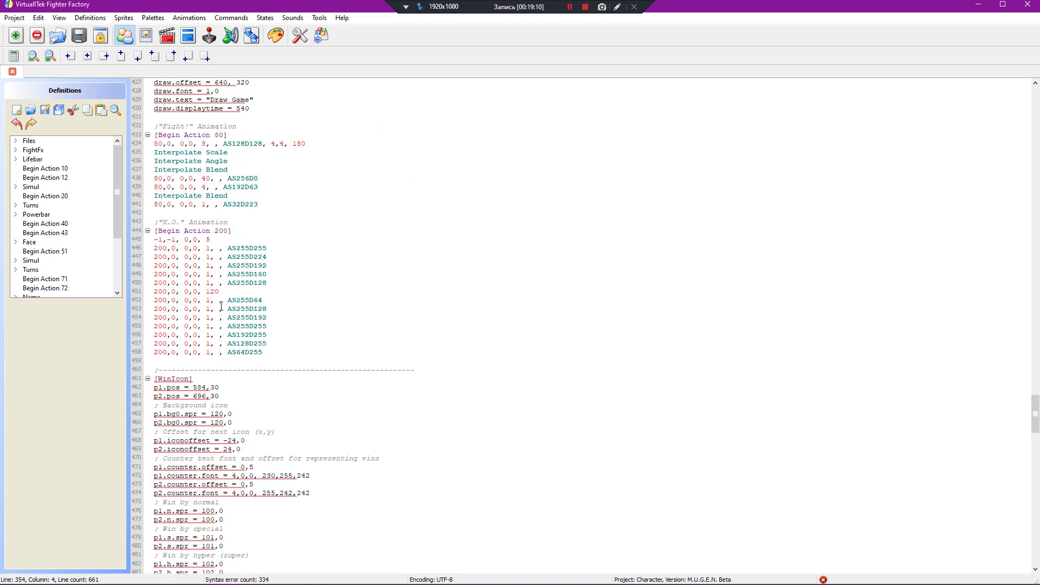
scroll(221, 307, down, 5)
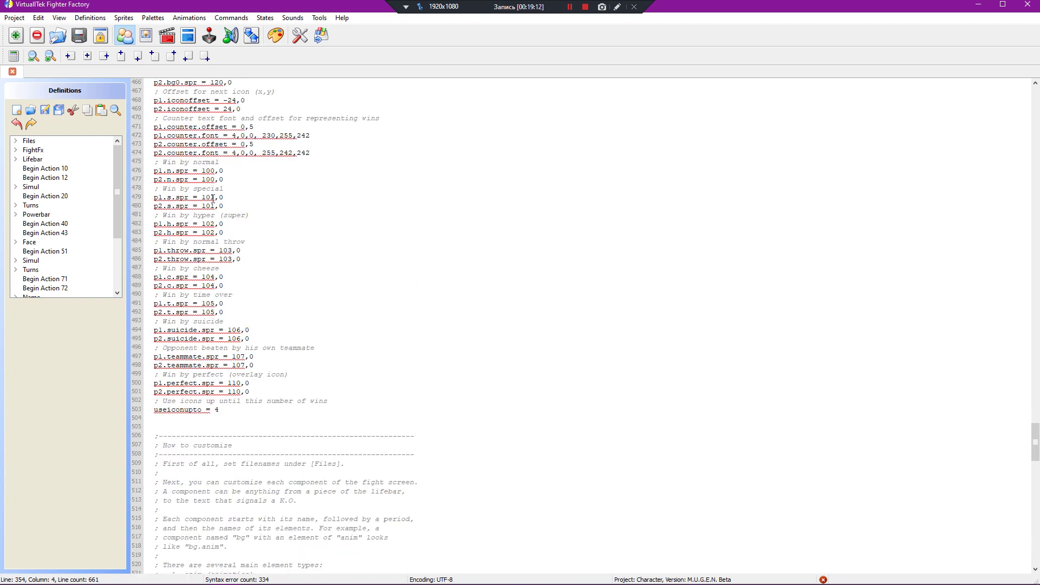
scroll(179, 112, down, 4)
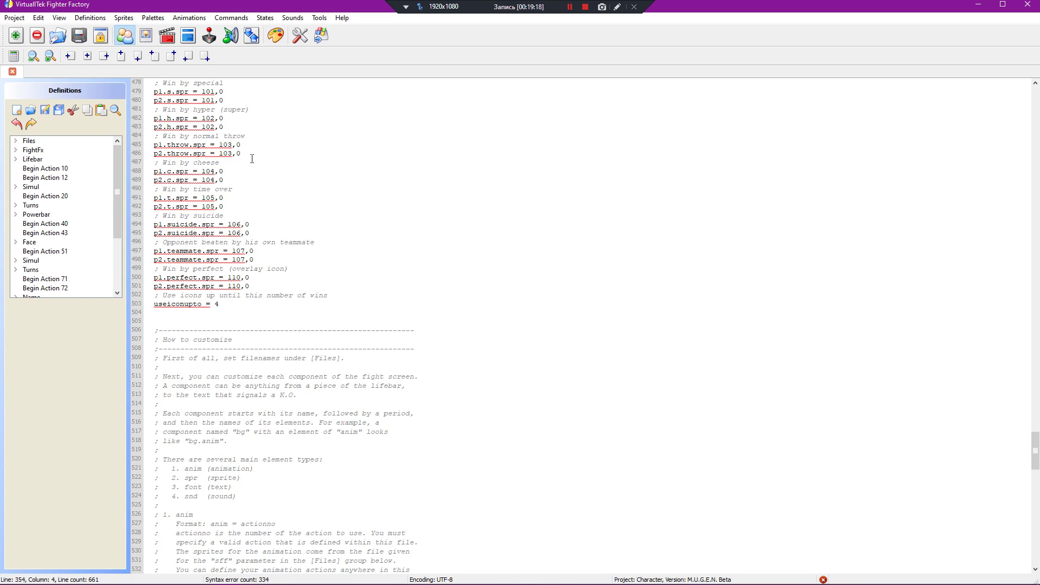
scroll(187, 195, down, 3)
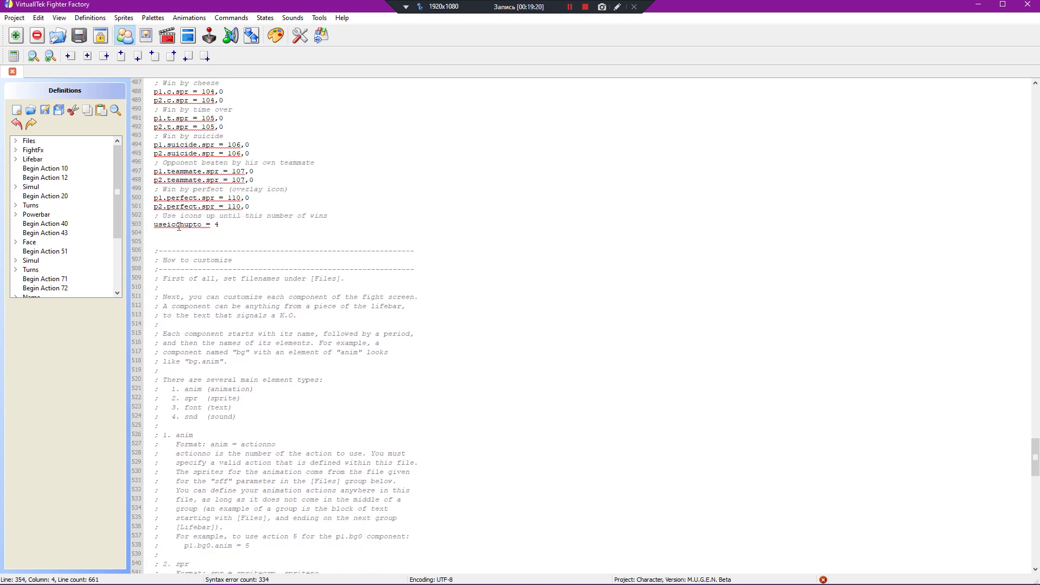
Step: Delete the "How to customize" comment block after the [WinIcon] section, save the definition file and return to the [Lifebar] section
drag(155, 250, 319, 582)
key(Delete)
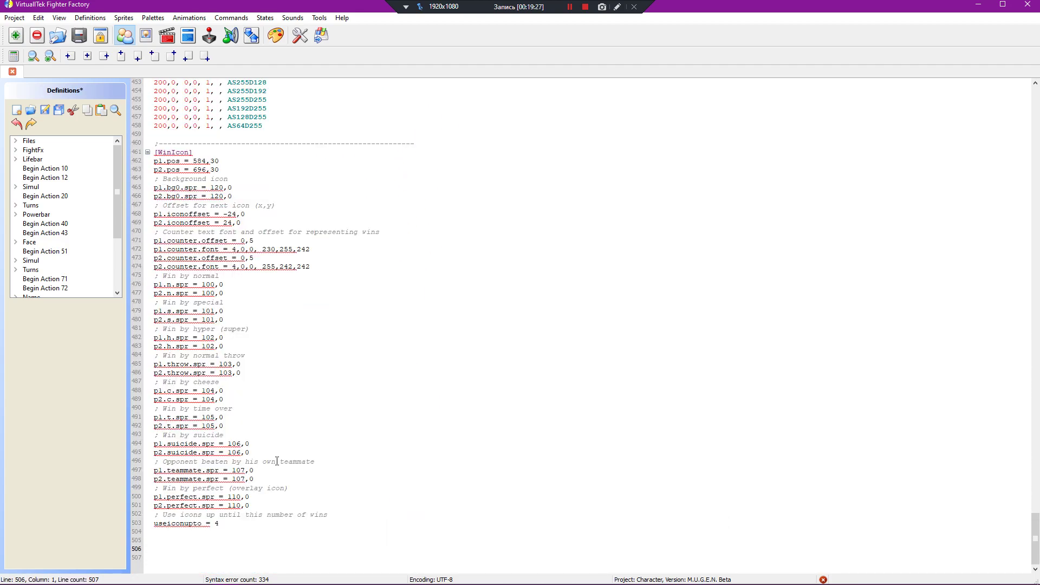
click(47, 111)
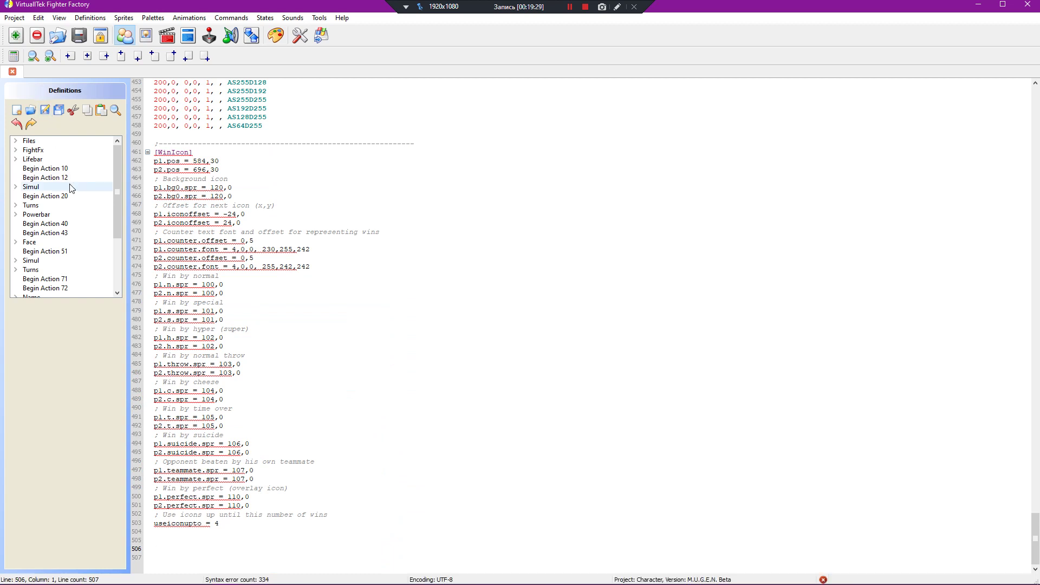
click(54, 160)
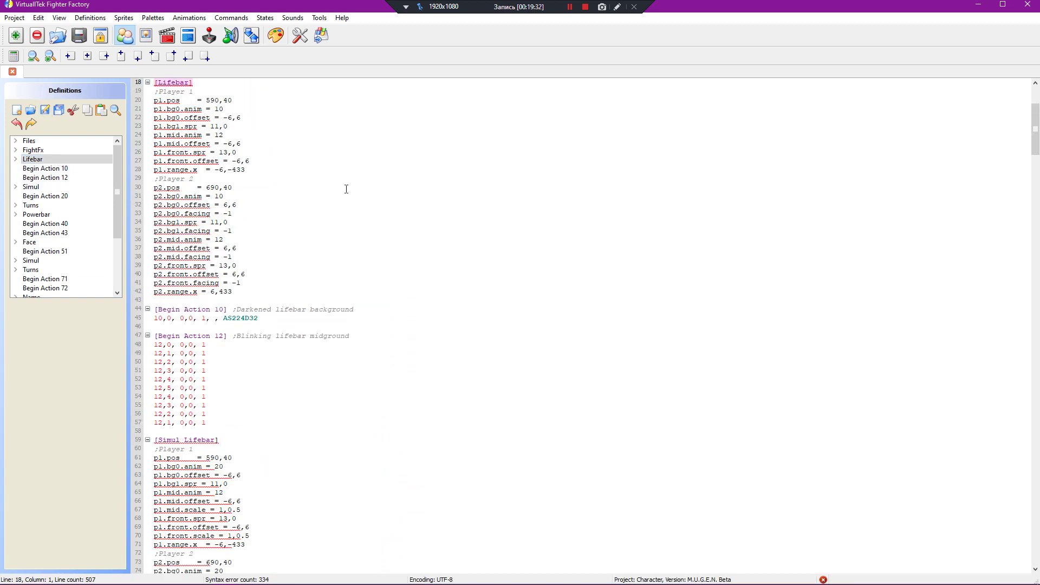
scroll(342, 181, up, 2)
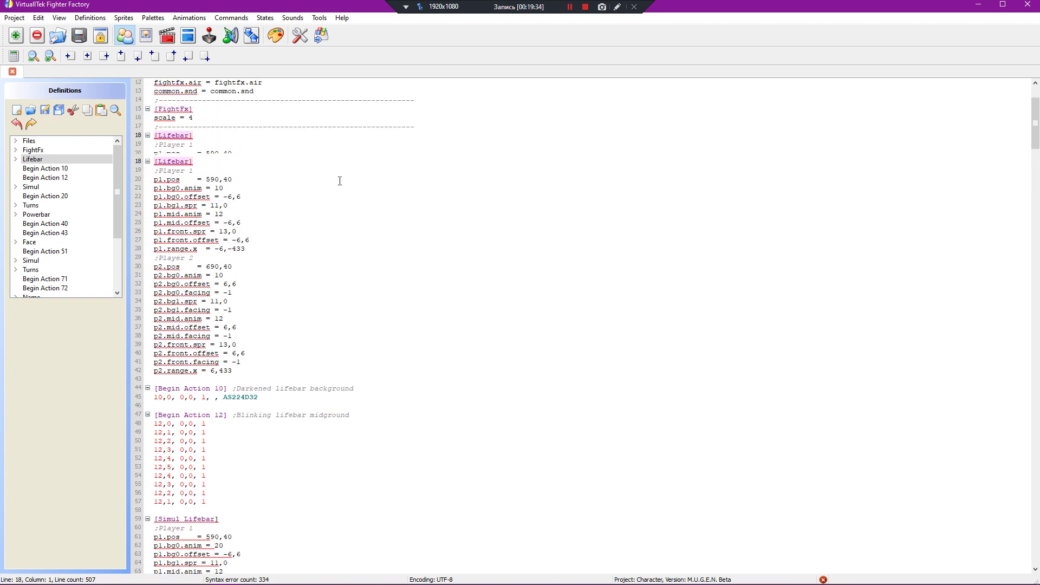
Step: Switch to the Fighter Factory window with the character's constants and examine the sound and Explod controllers of state 190 in Vegito SSJ4.CNS
mouse_move(301, 543)
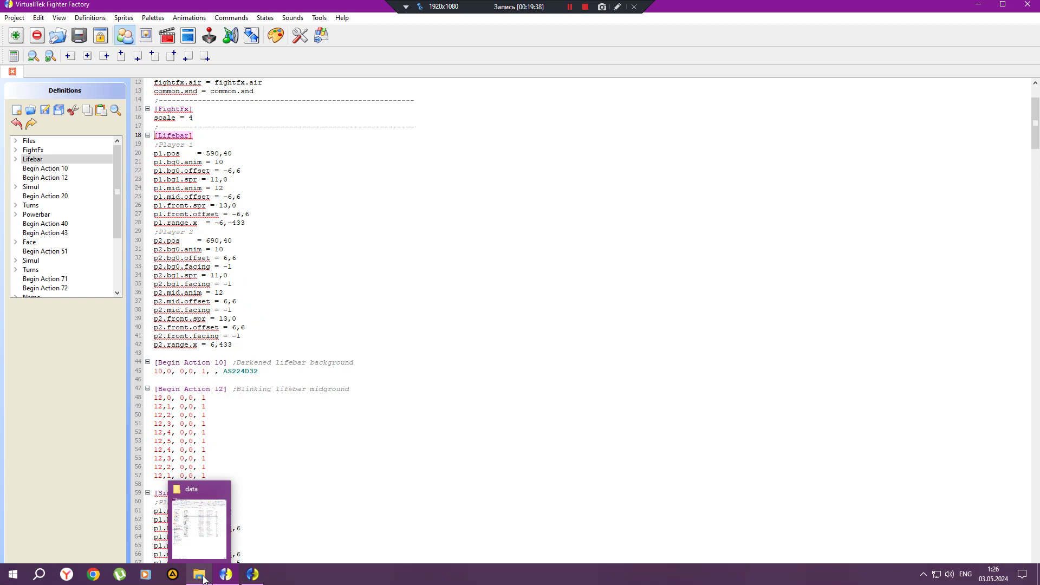
click(226, 574)
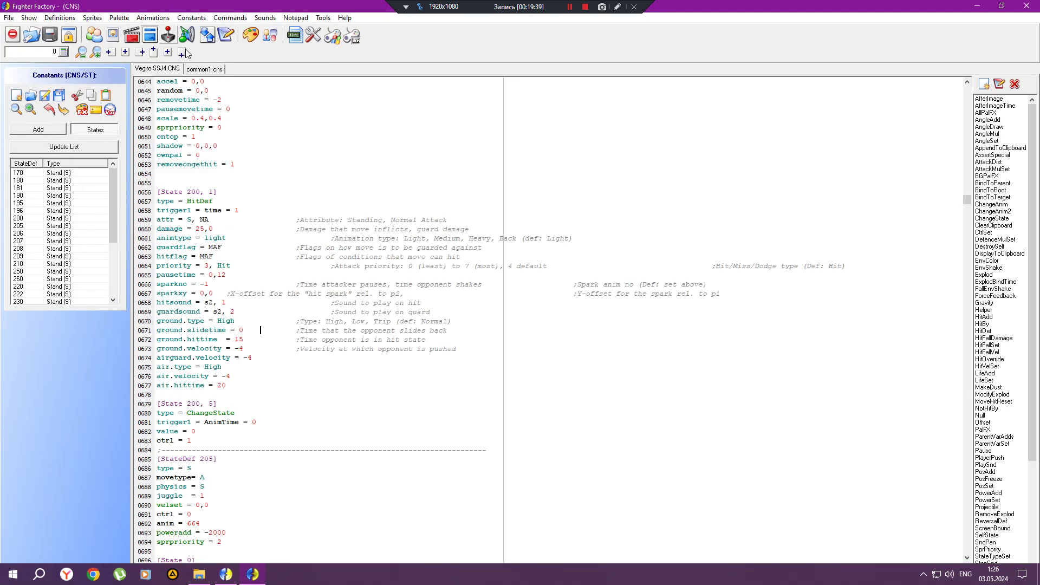
click(32, 196)
scroll(256, 196, down, 3)
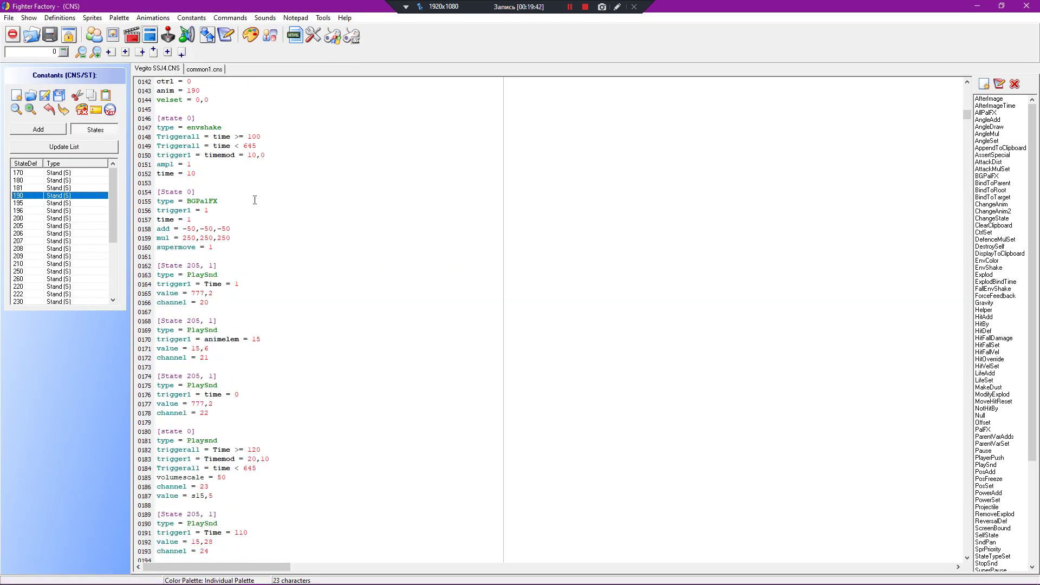
scroll(251, 202, down, 14)
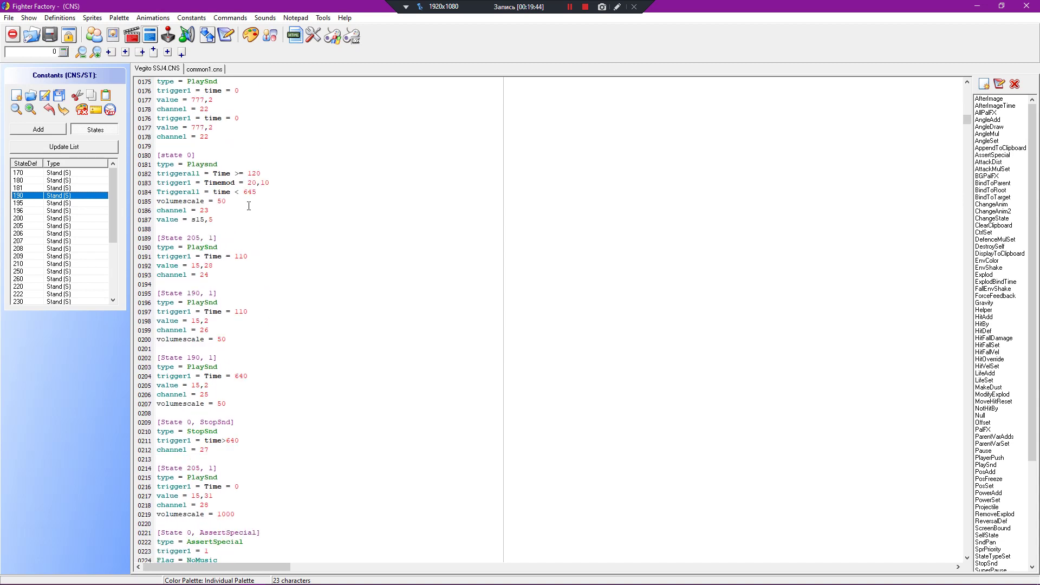
scroll(248, 206, down, 5)
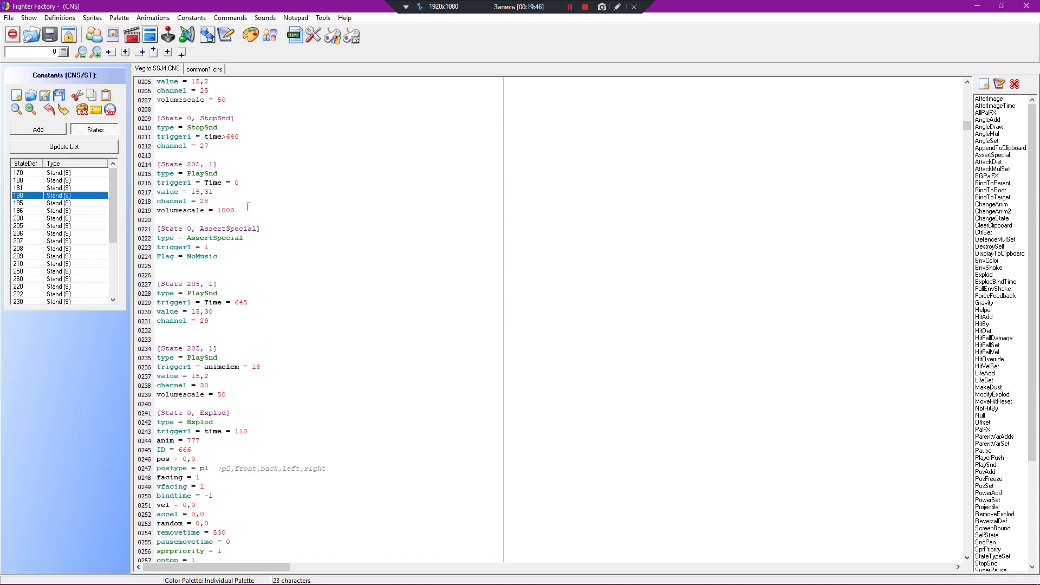
scroll(247, 207, down, 20)
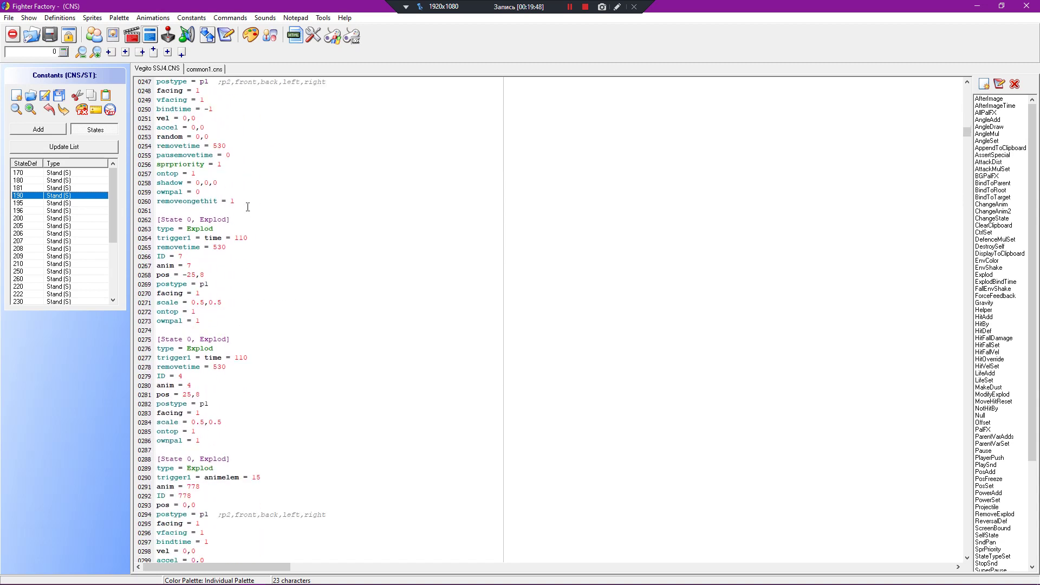
scroll(247, 207, down, 7)
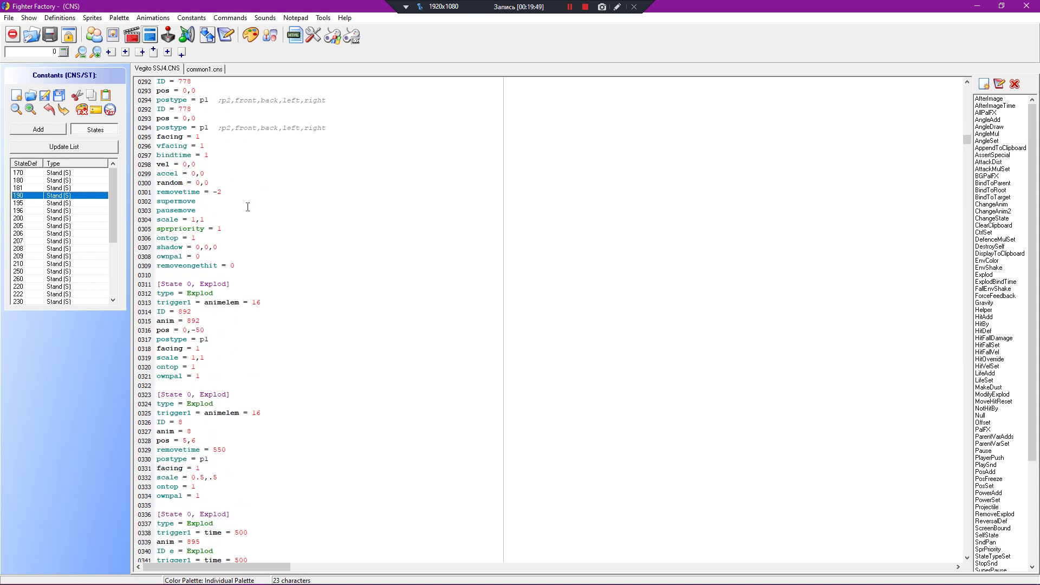
double_click(61, 196)
Step: In common1.cns, set the round 1 intro ChangeState value of state 5900 to 0 and close the M.U.G.E.N test match
click(204, 69)
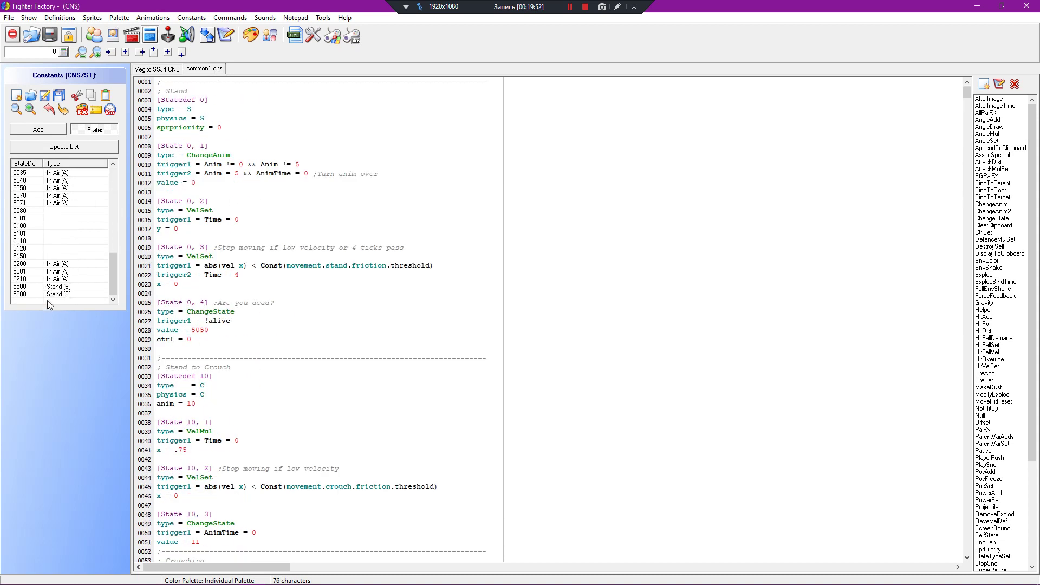
click(57, 295)
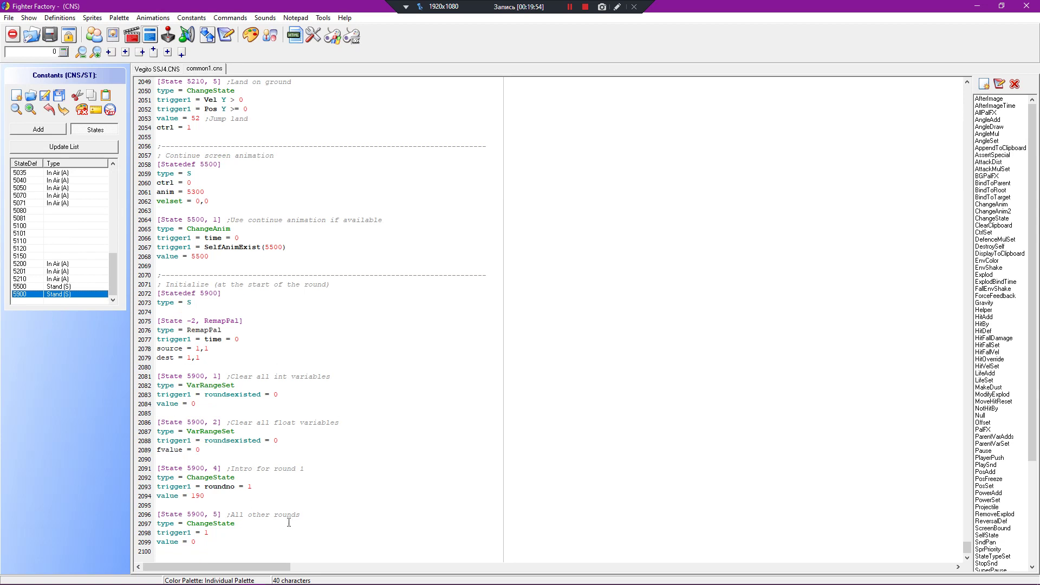
drag(205, 496, 191, 497)
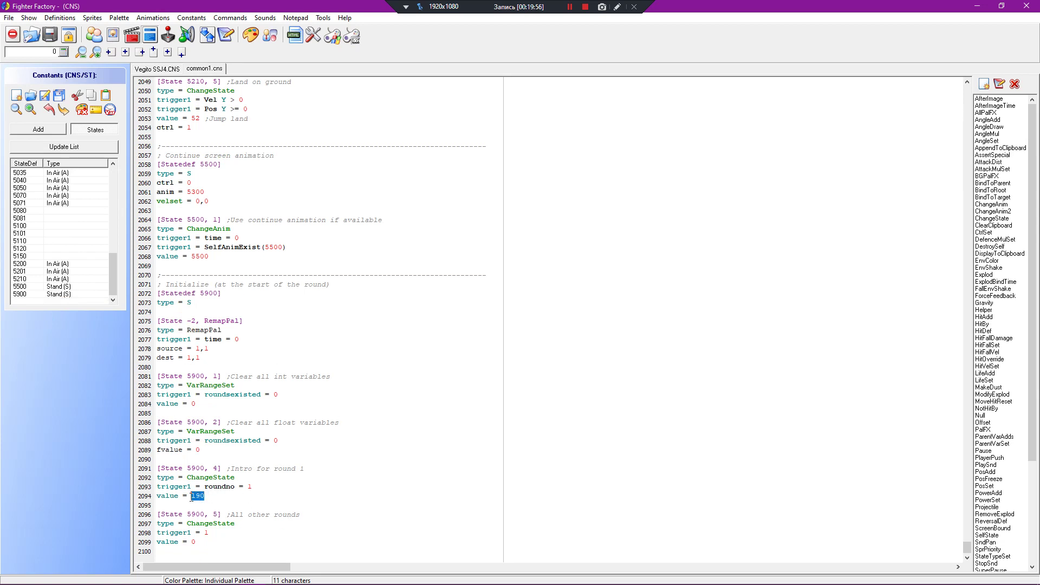
text(0)
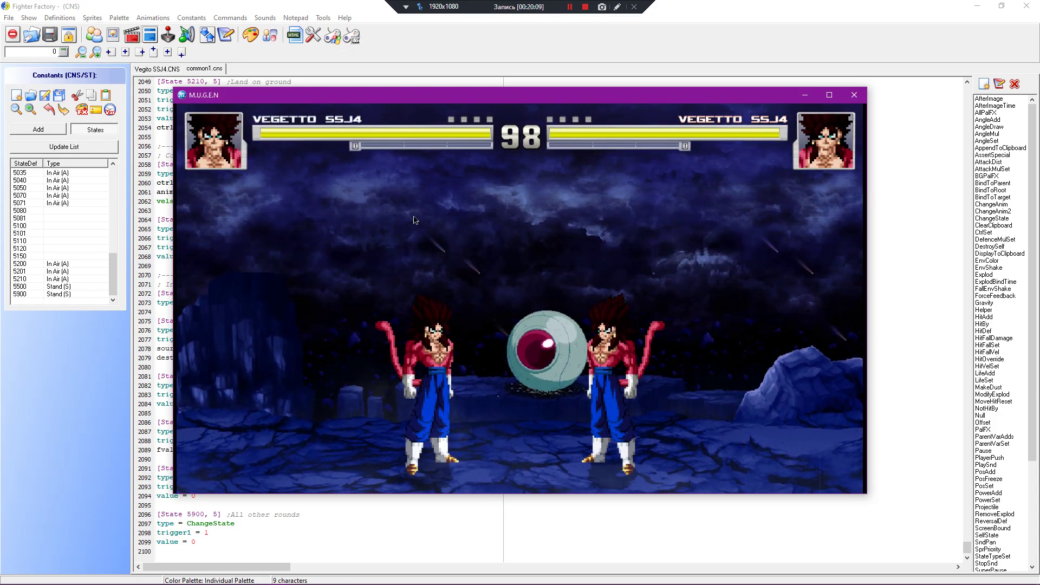
key(Escape)
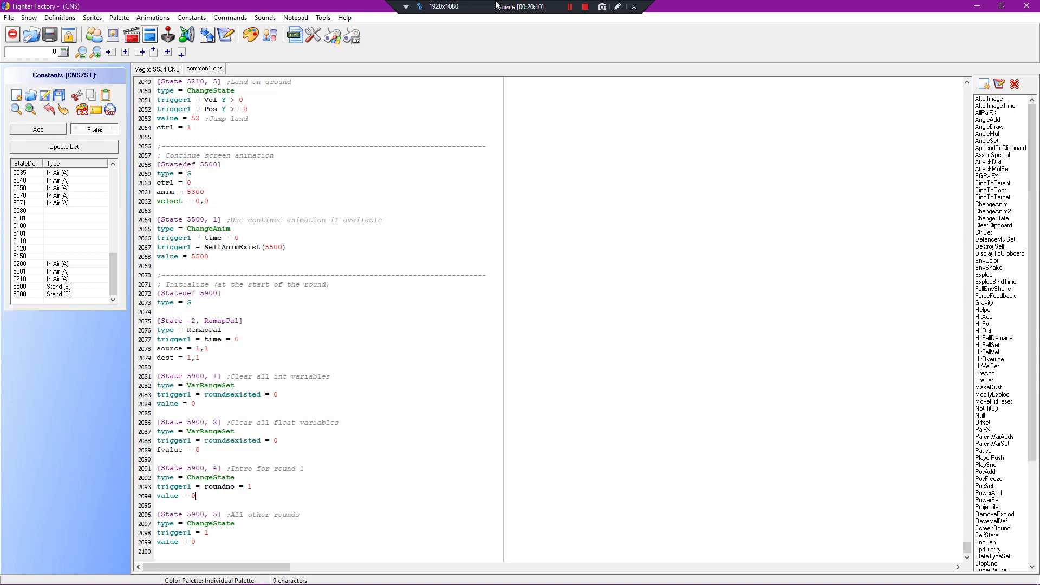
Step: Minimize both editors and open the Графен folder inside the Лайфбар тутор стафф folder on the desktop
click(976, 6)
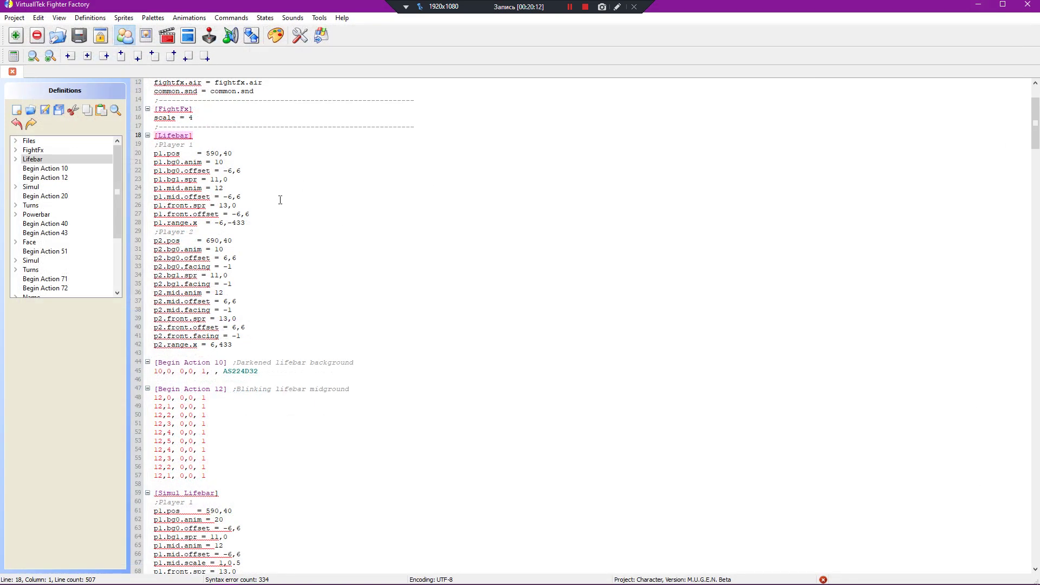
scroll(280, 200, up, 4)
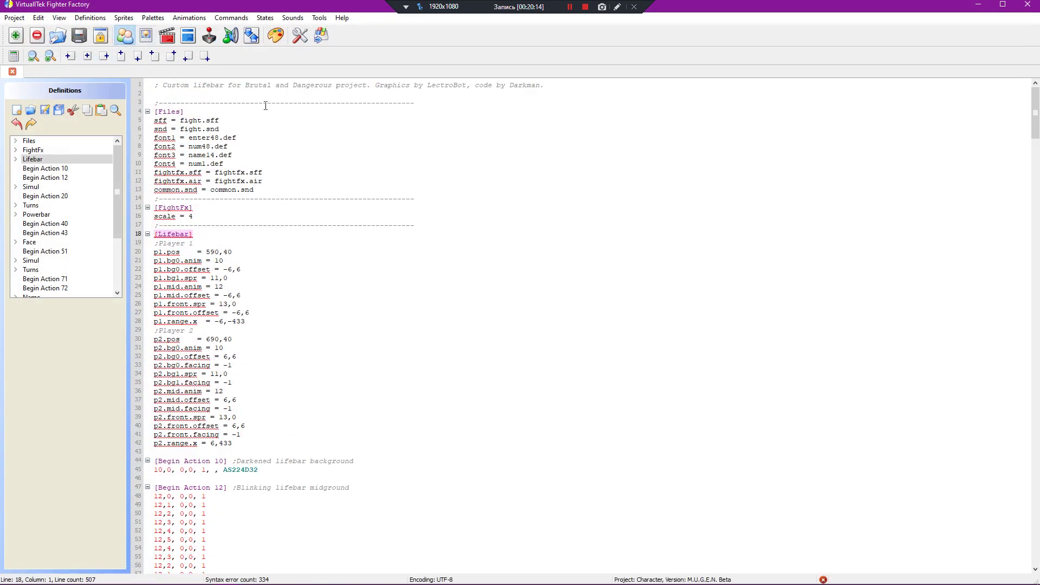
click(979, 6)
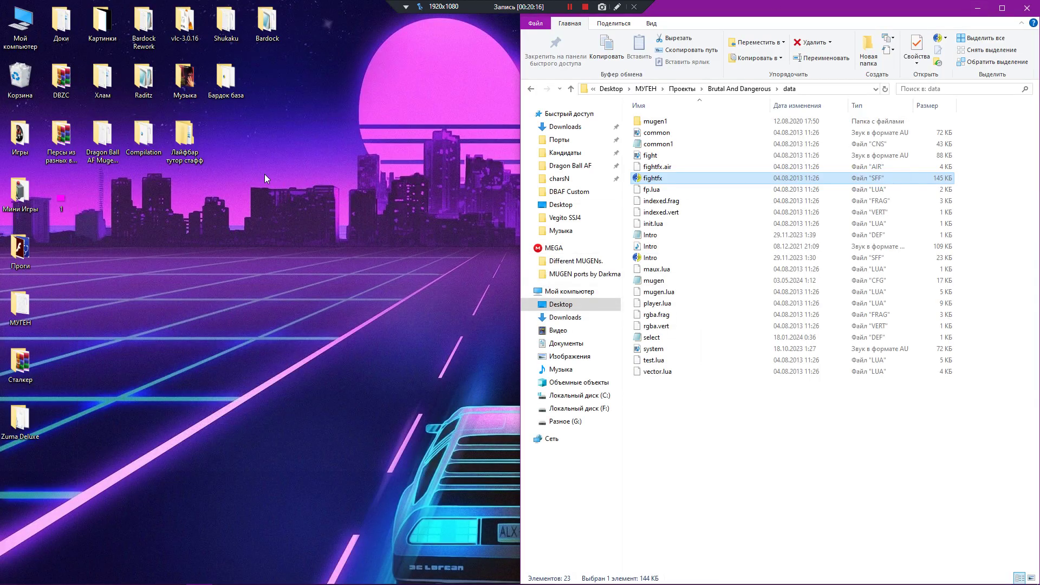
double_click(190, 130)
drag(638, 181, 1038, 229)
click(458, 207)
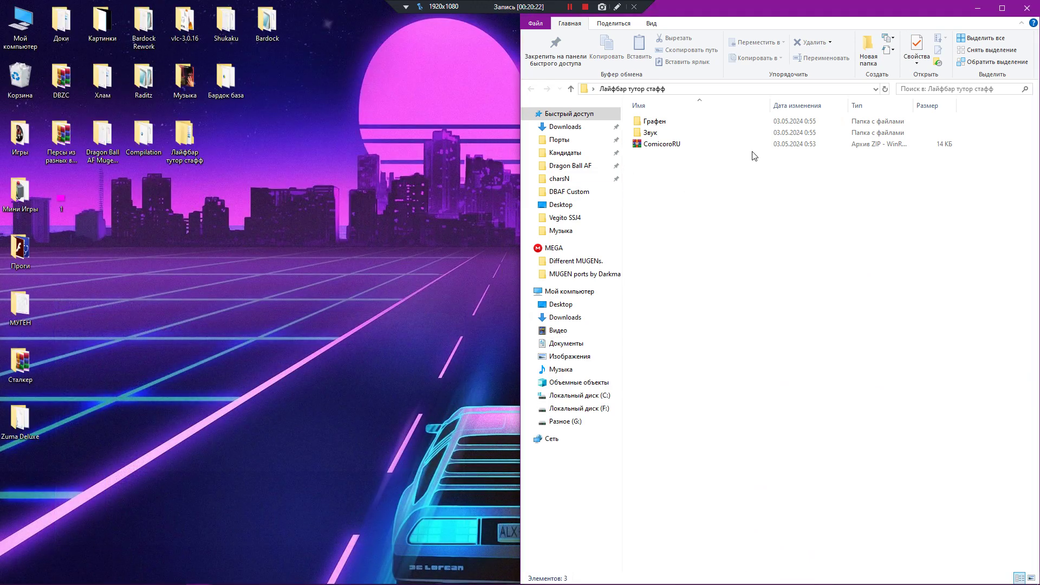
double_click(683, 124)
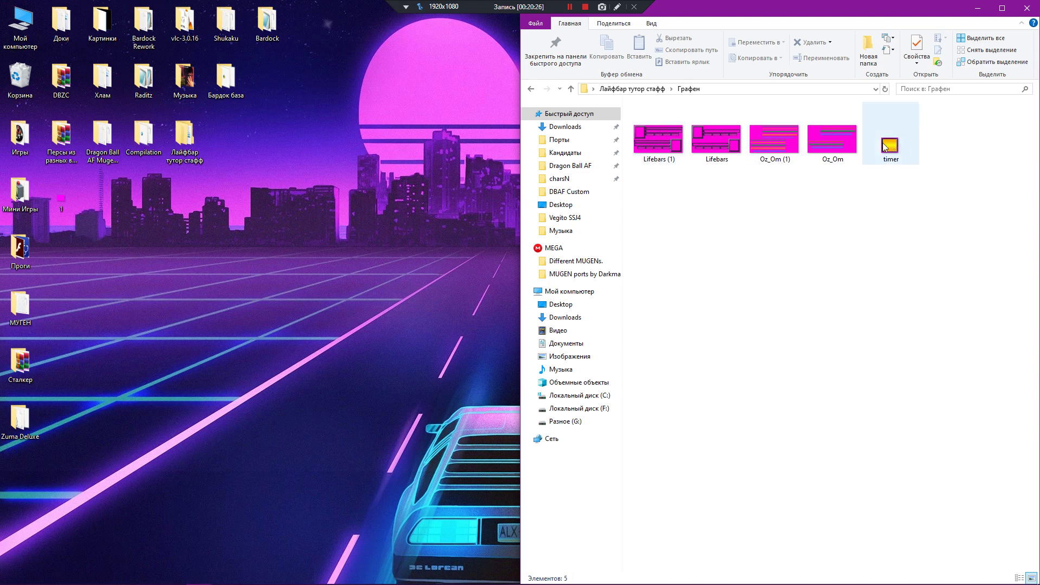
Step: Open the Lifebars image in Paint and examine its portrait frames, life bars and segmented power bars up close
right_click(717, 138)
click(722, 136)
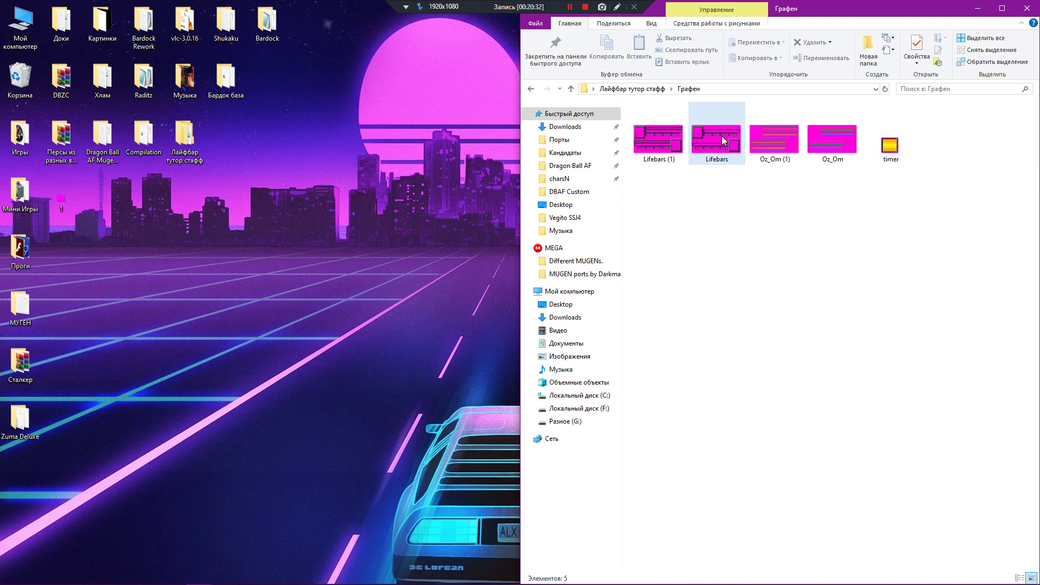
right_click(720, 136)
click(735, 140)
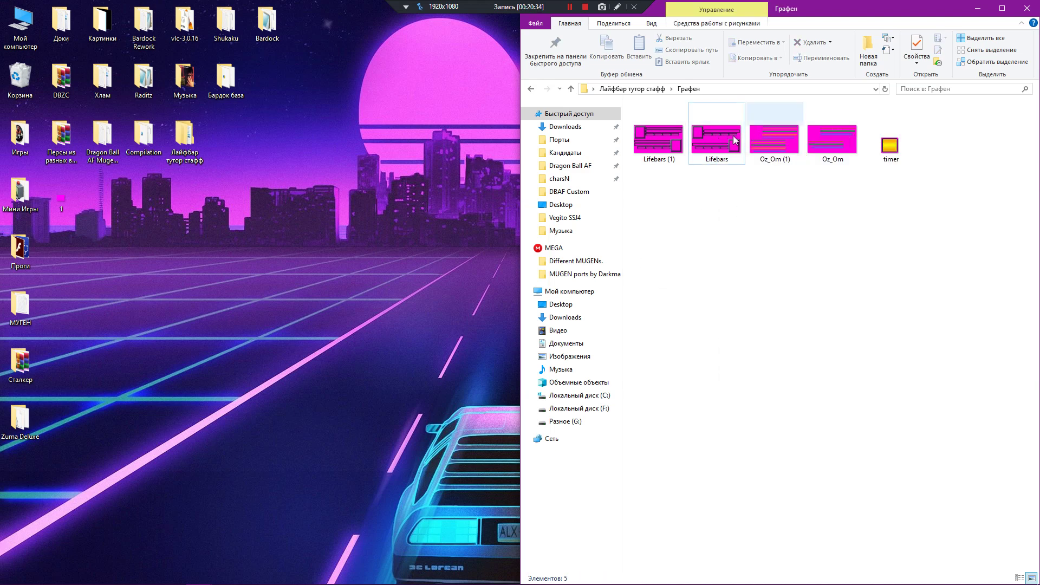
right_click(717, 138)
click(749, 197)
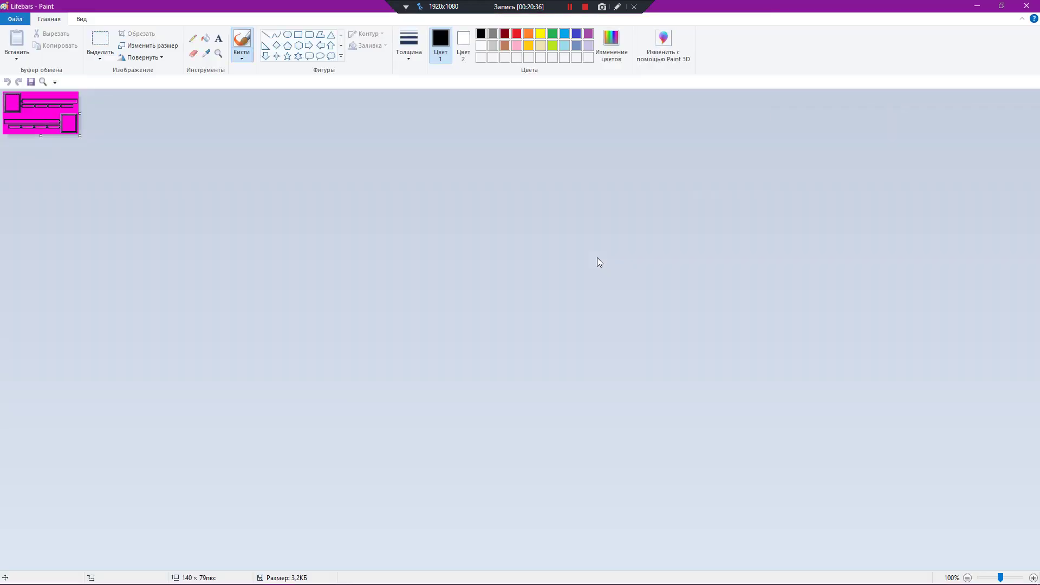
scroll(485, 246, up, 7)
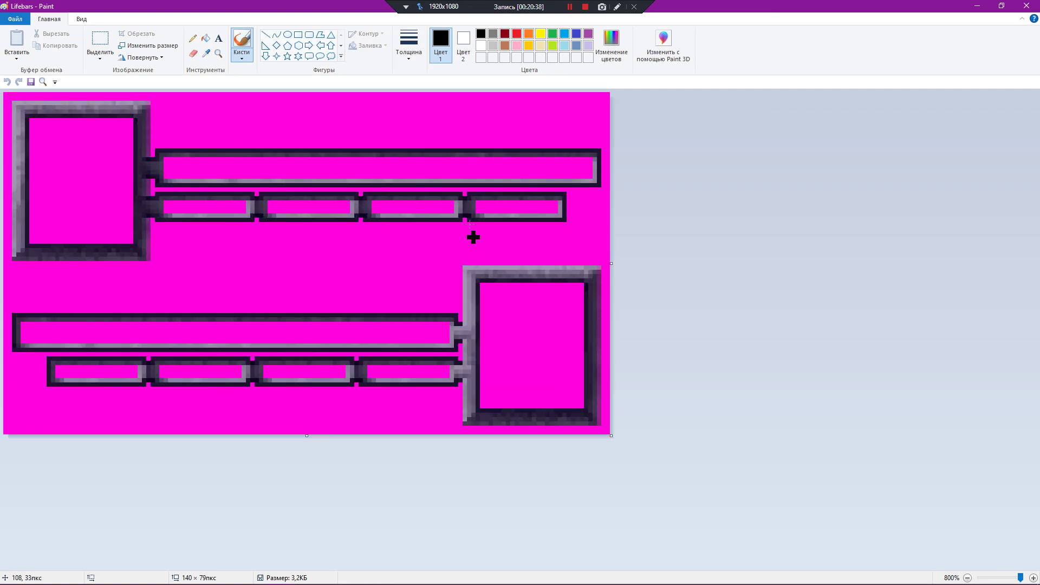
scroll(469, 224, down, 1)
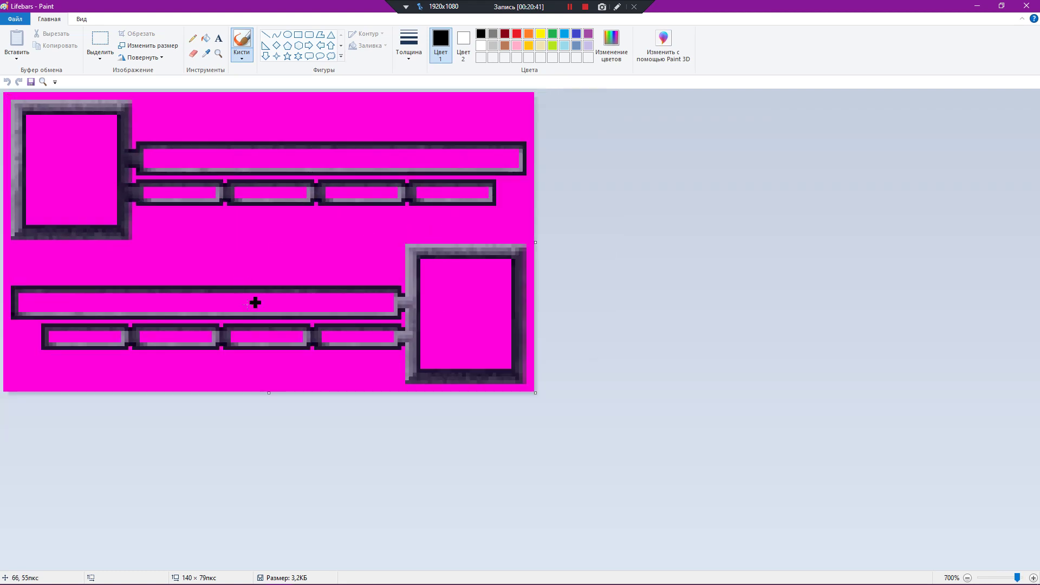
Step: Pick the magenta background of the Lifebars image as the secondary colour and view its values in the colour editor
click(205, 55)
right_click(206, 117)
click(463, 46)
click(611, 46)
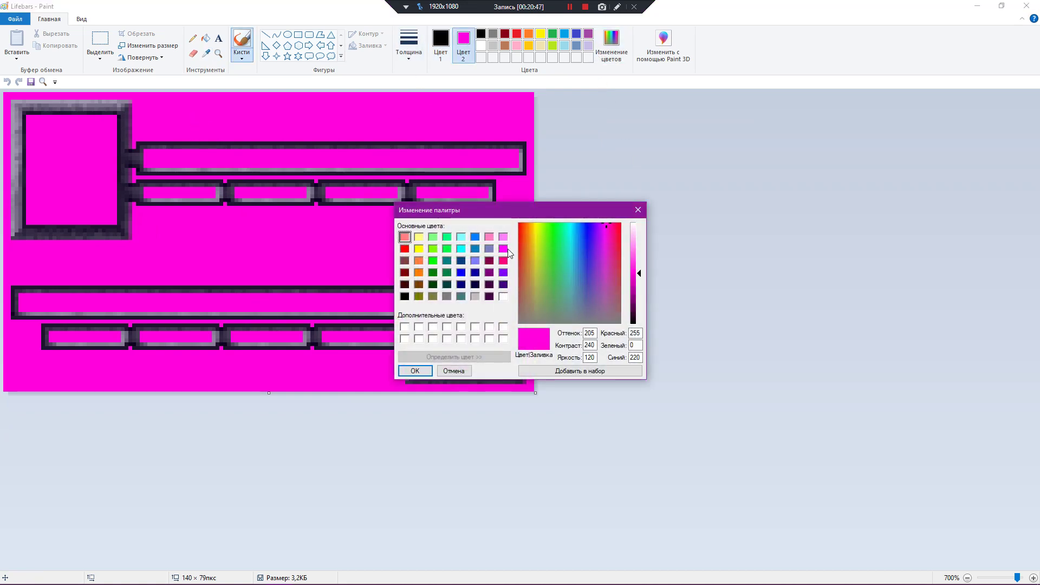
click(638, 208)
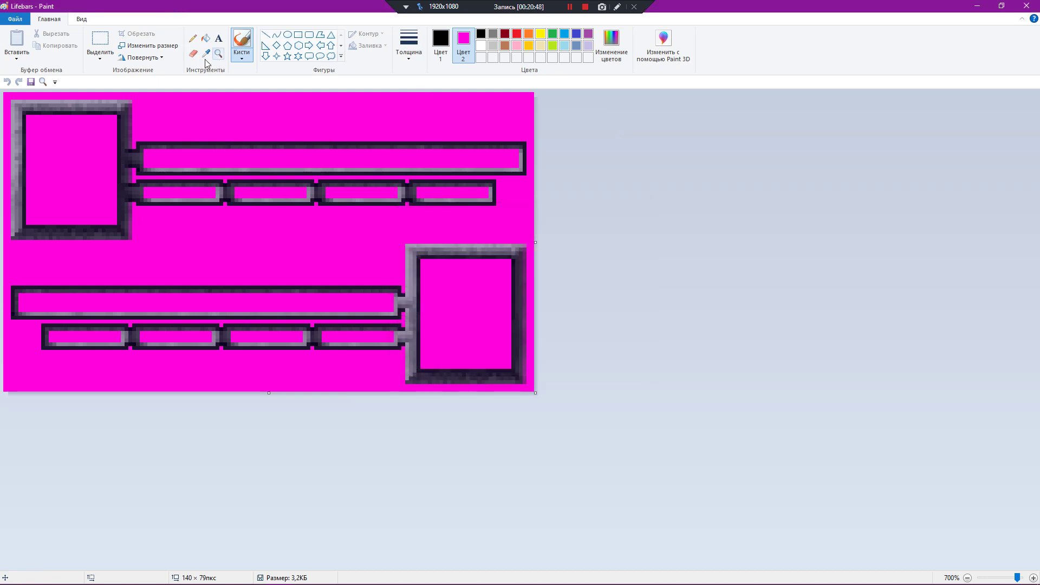
Step: Erase the lower mirrored lifebar to magenta and resize the canvas around the upper lifebar to 155 × 41 px
click(100, 43)
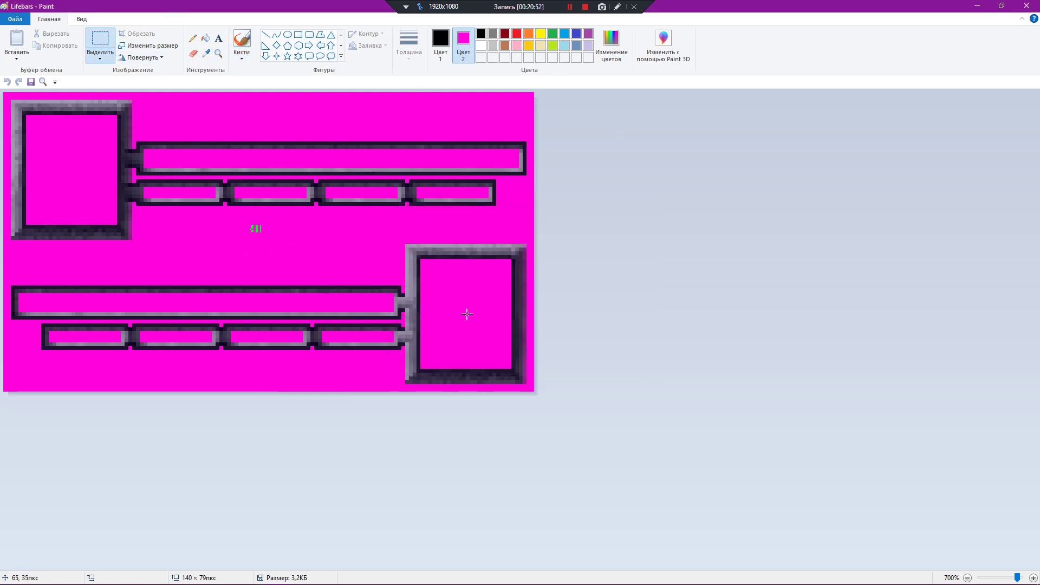
drag(249, 223, 779, 440)
key(Delete)
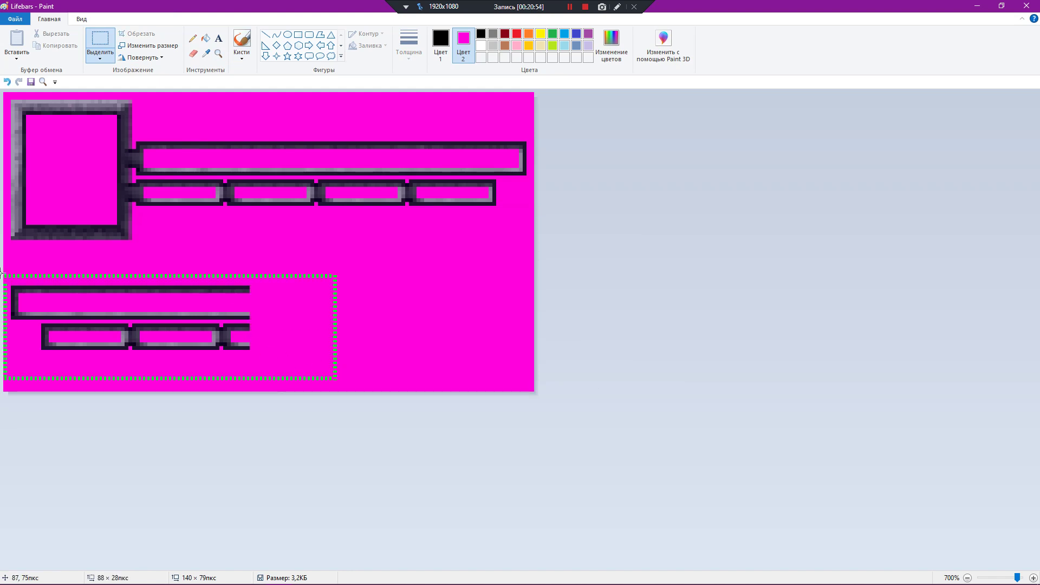
key(Delete)
drag(538, 397, 592, 248)
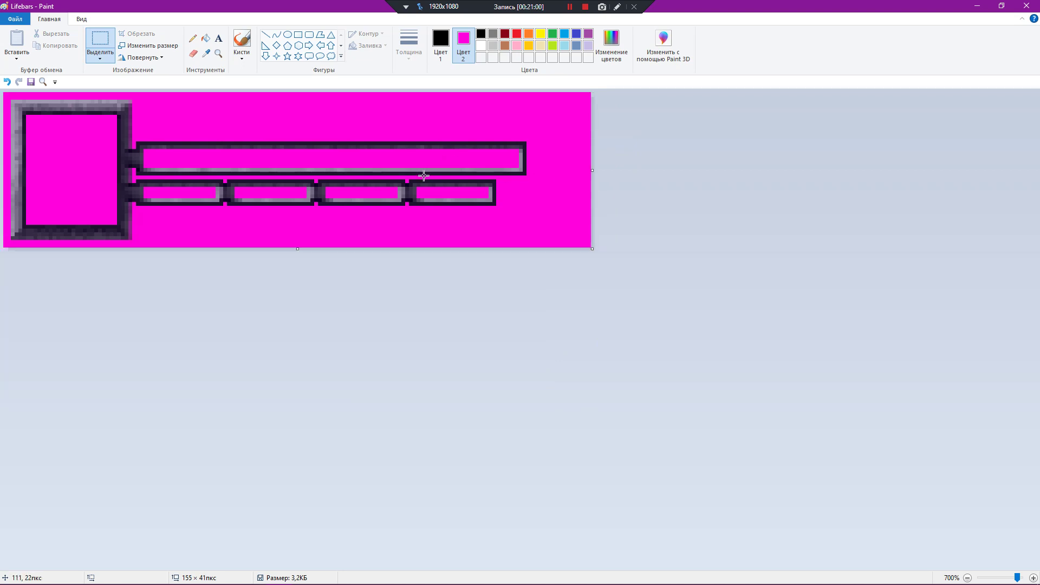
Step: Minimize Paint and view the properties of the Lifebars file in the Графен folder
click(980, 5)
right_click(715, 139)
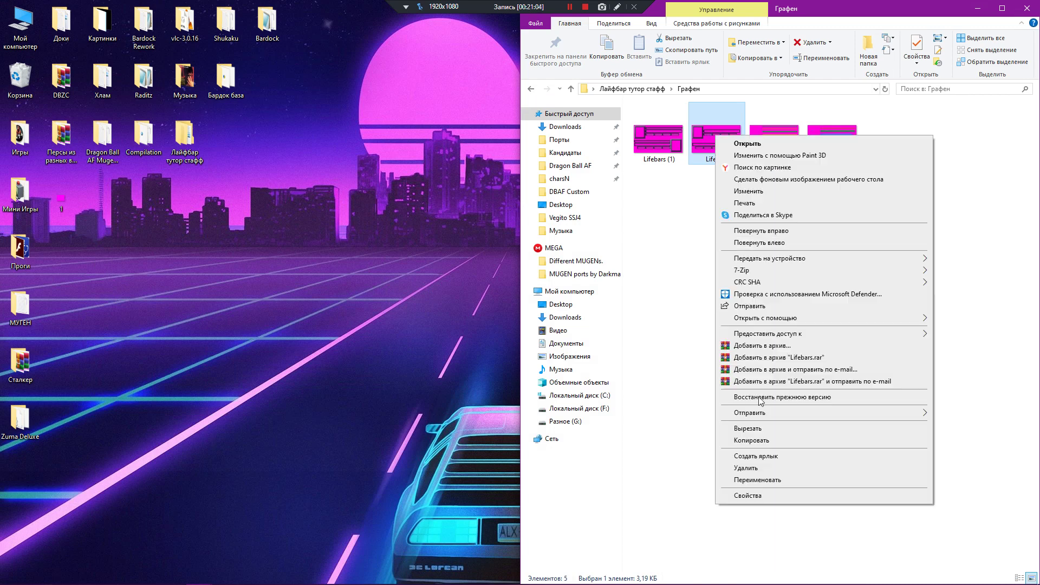
click(742, 498)
click(915, 143)
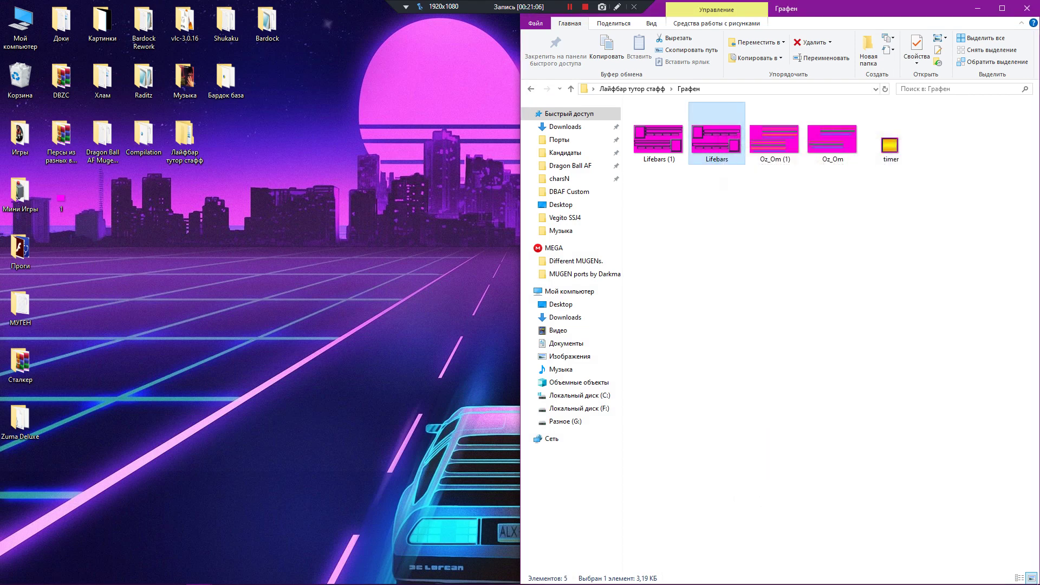
Step: Save the cropped lifebar as a 24-bit bitmap named 1 on the desktop, replacing the existing file, and close the image
click(278, 574)
click(14, 19)
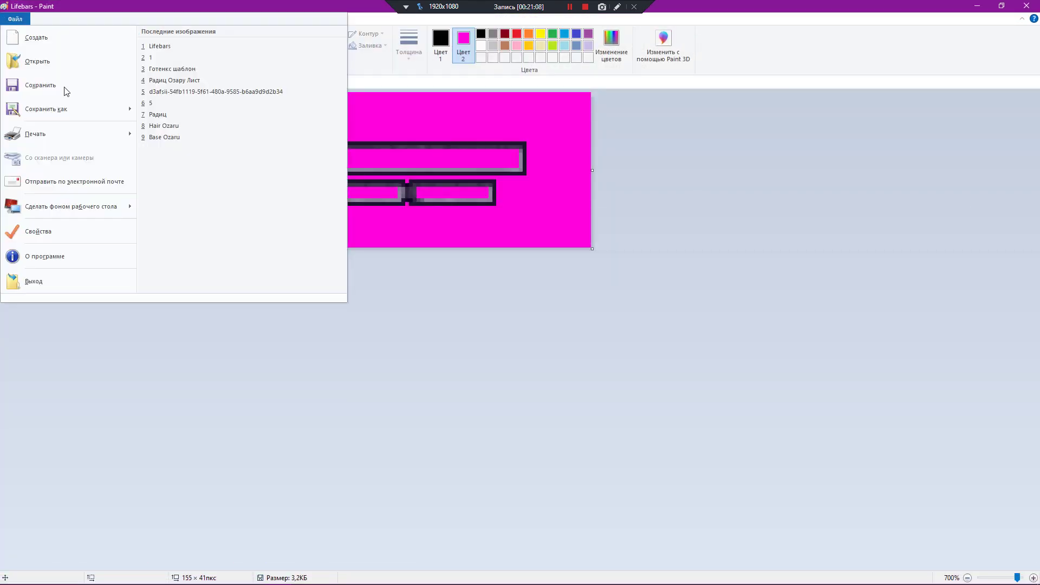
mouse_move(81, 111)
click(255, 119)
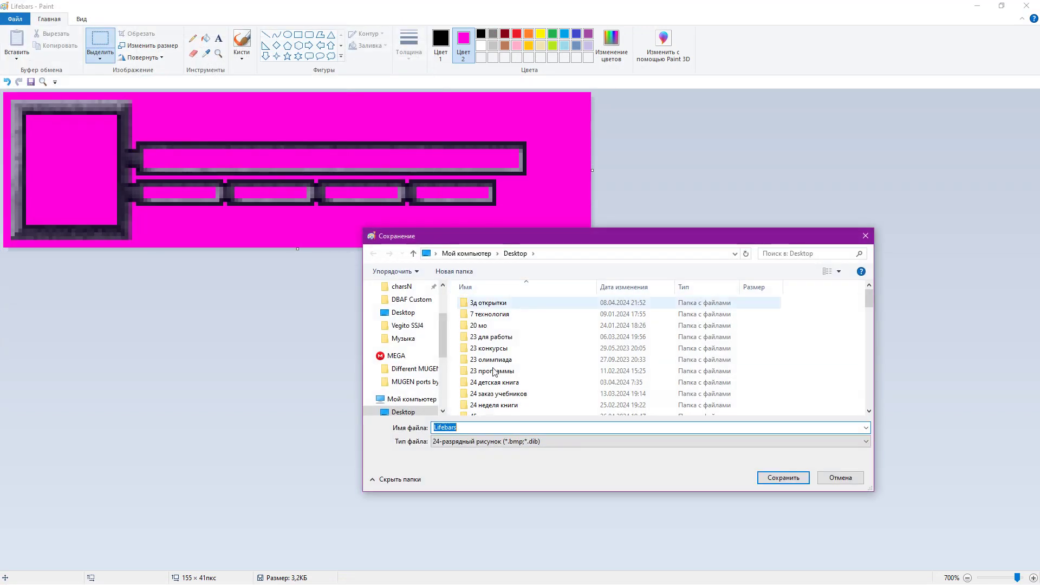
text(1)
click(787, 482)
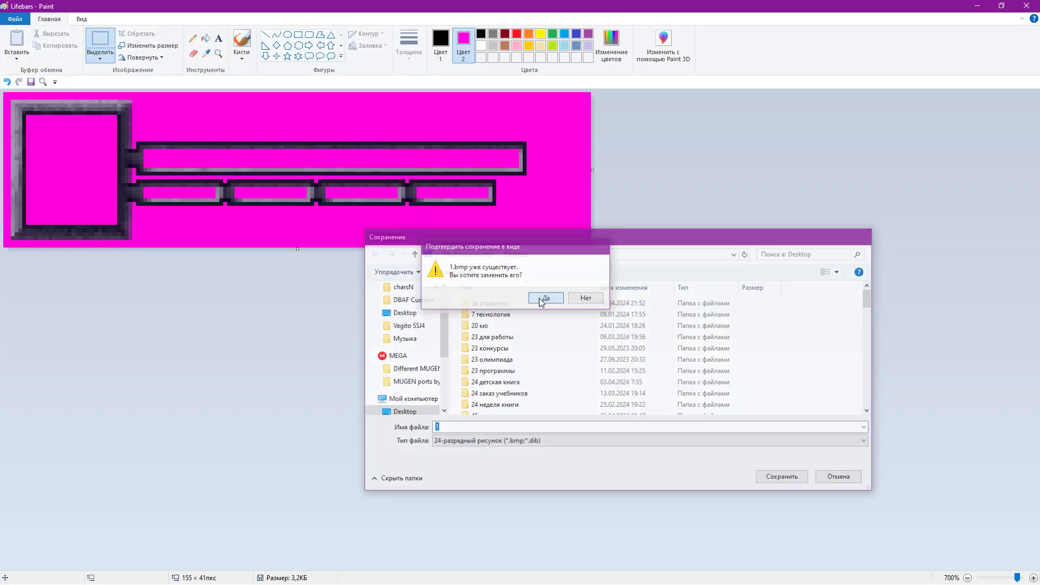
click(539, 299)
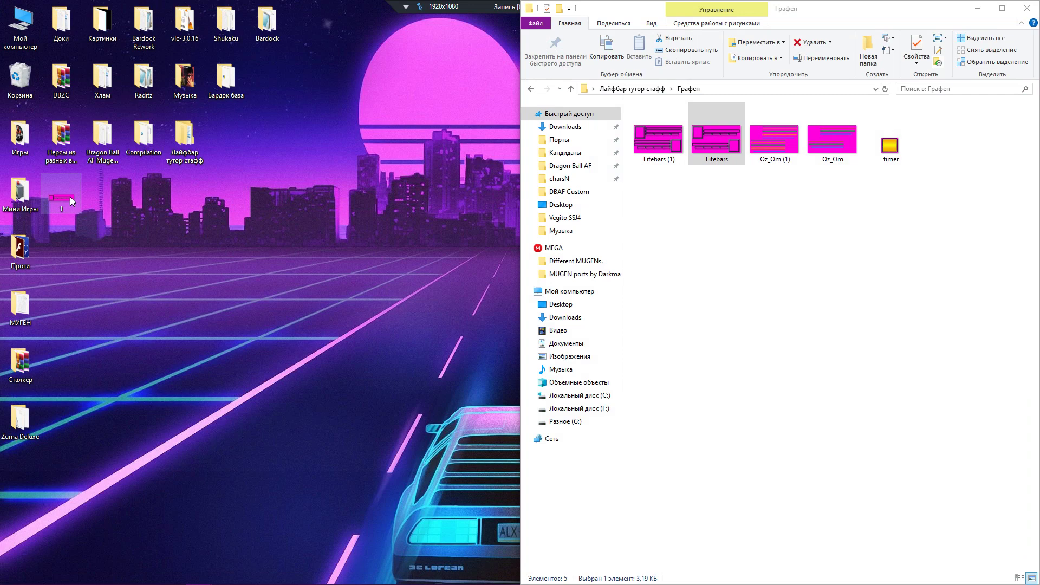
double_click(69, 197)
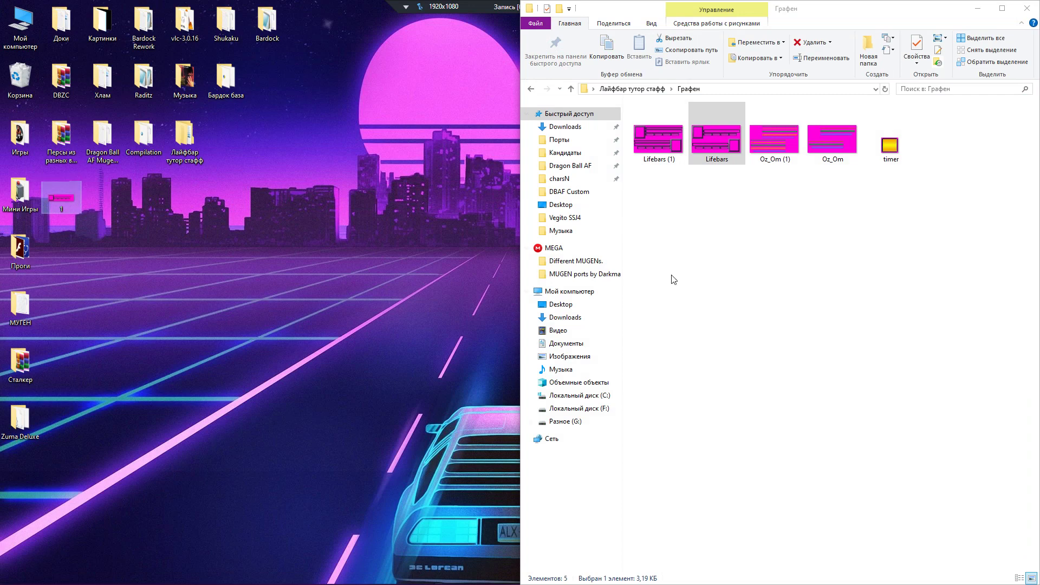
click(1026, 5)
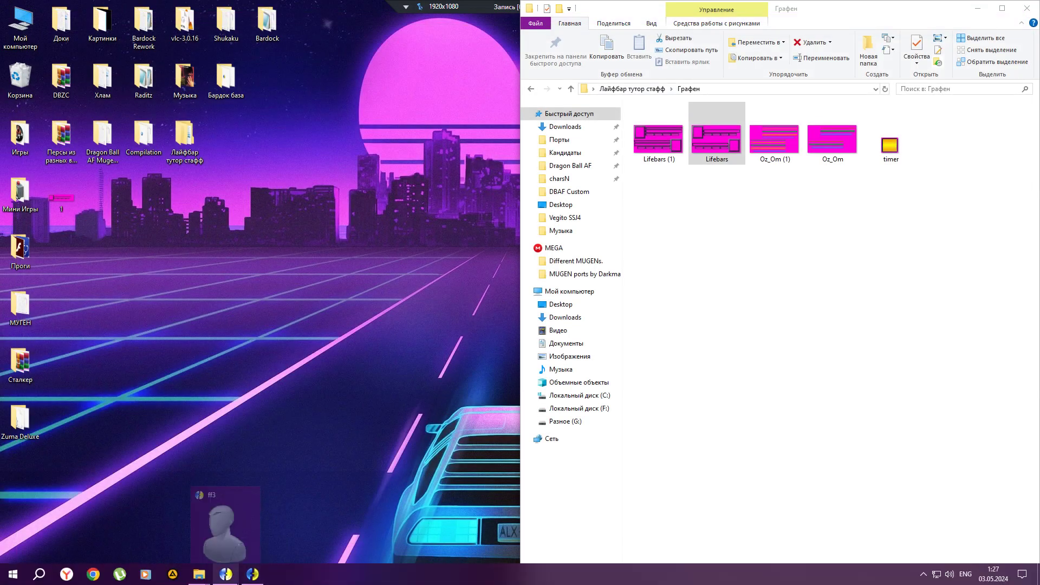
Step: Switch to the Fighter Factory window with the lifebar sprites and create a new project from the Empty template
click(225, 574)
click(143, 38)
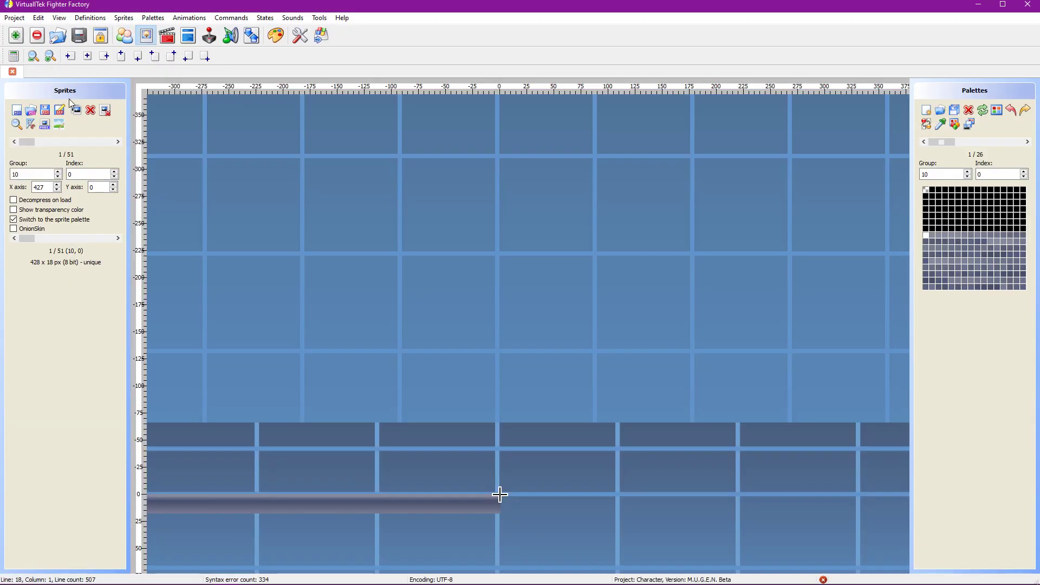
click(15, 18)
click(24, 28)
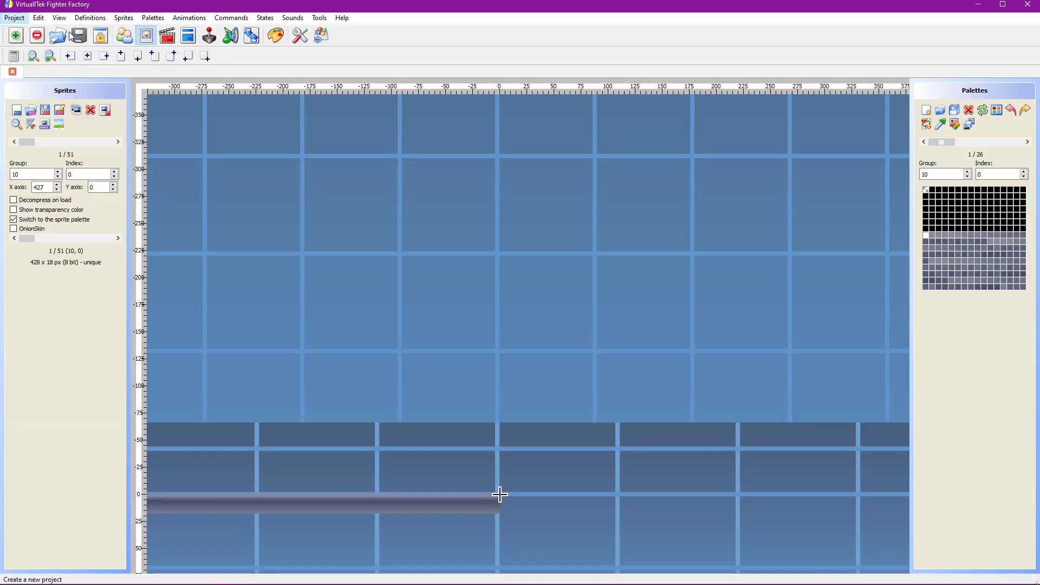
click(450, 277)
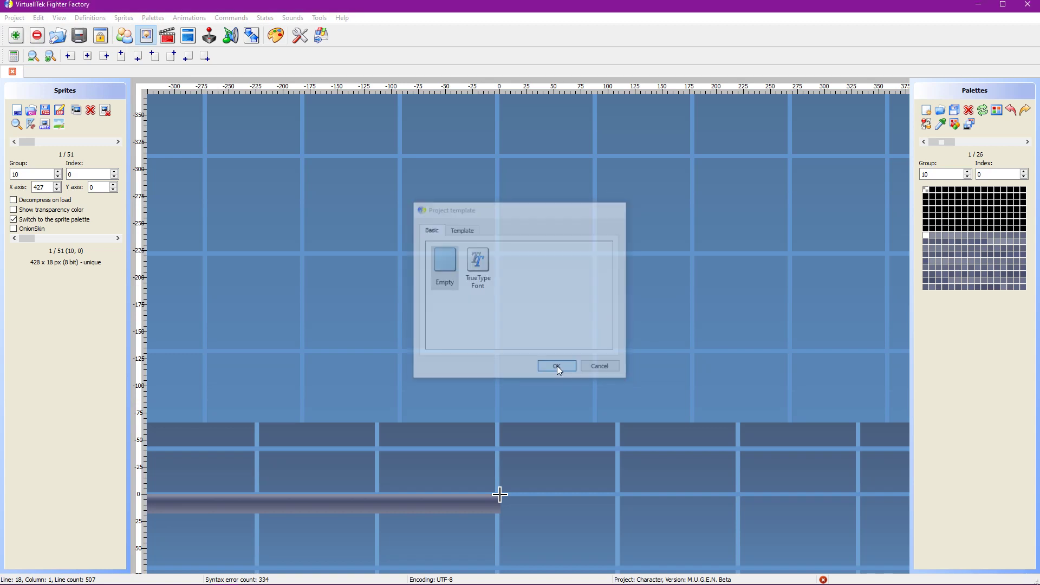
click(557, 367)
click(581, 368)
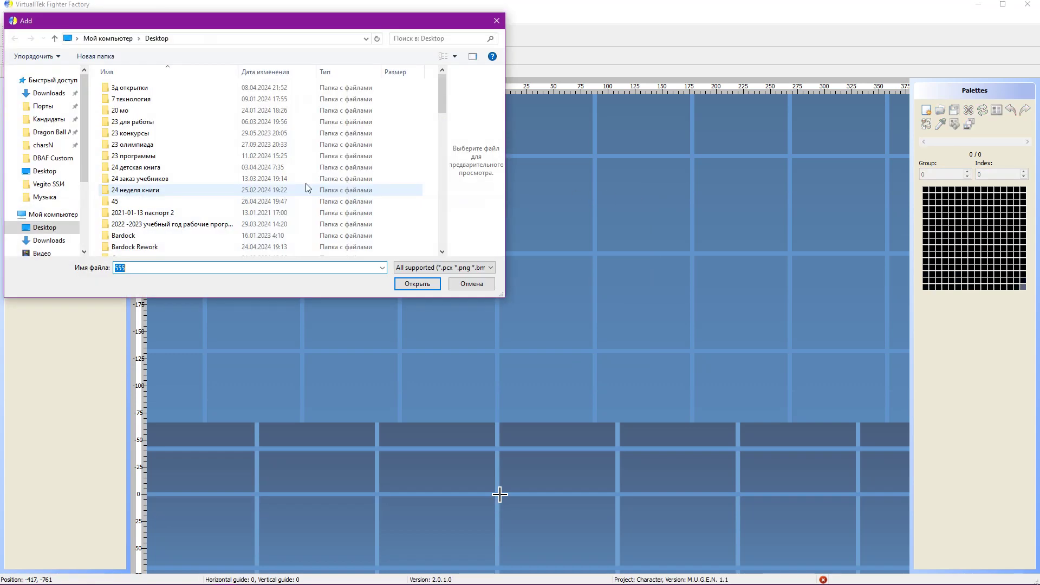
Step: Add the 1 bitmap from the desktop to the new project as sprite 0, 0 without cropping
scroll(306, 197, down, 10)
click(140, 250)
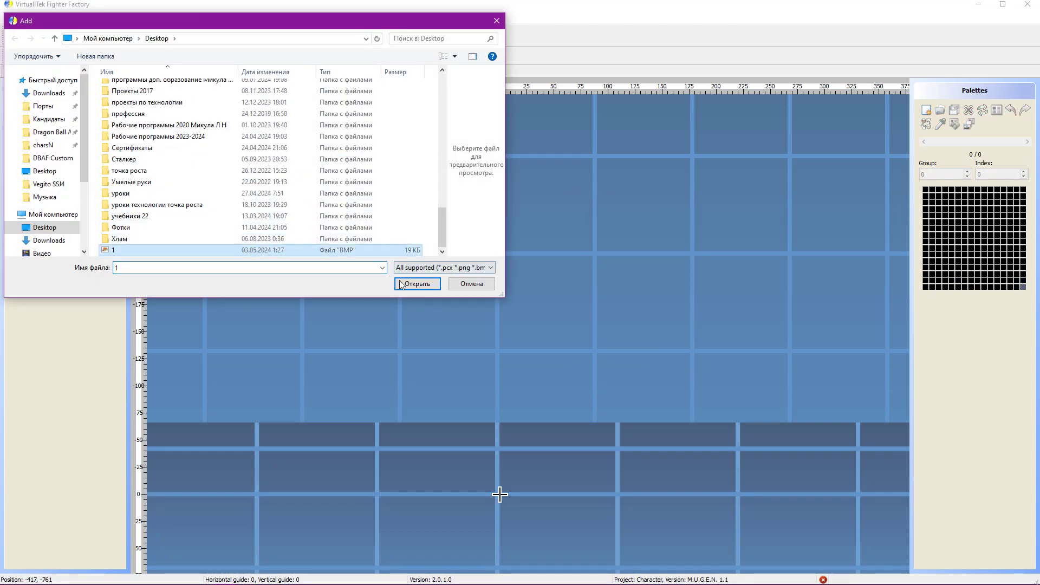
click(417, 283)
click(526, 380)
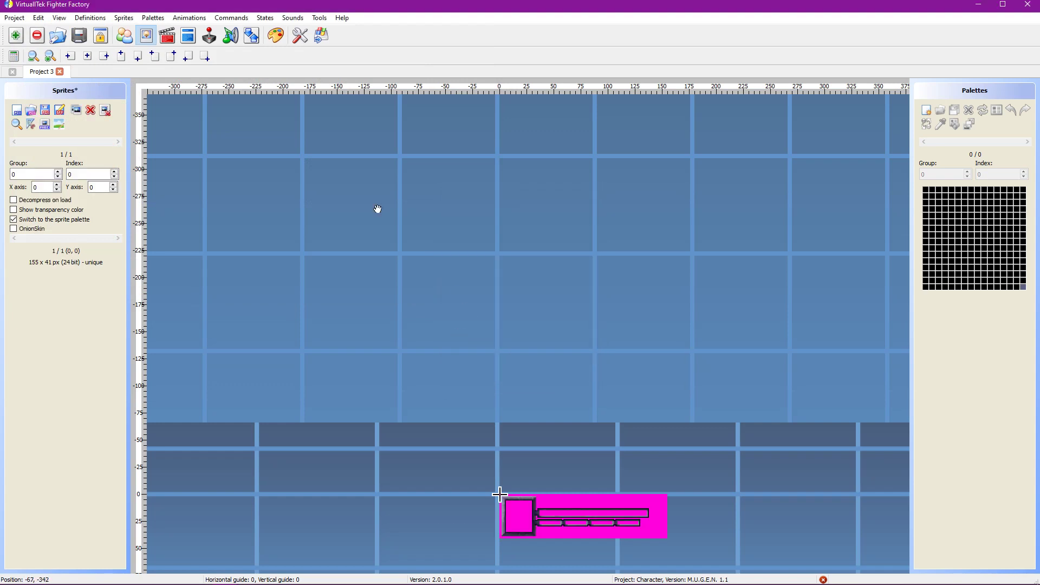
Step: In the Advanced palette editor, swap the magenta background colour into the first palette slot and add the edited palette to the project
click(275, 38)
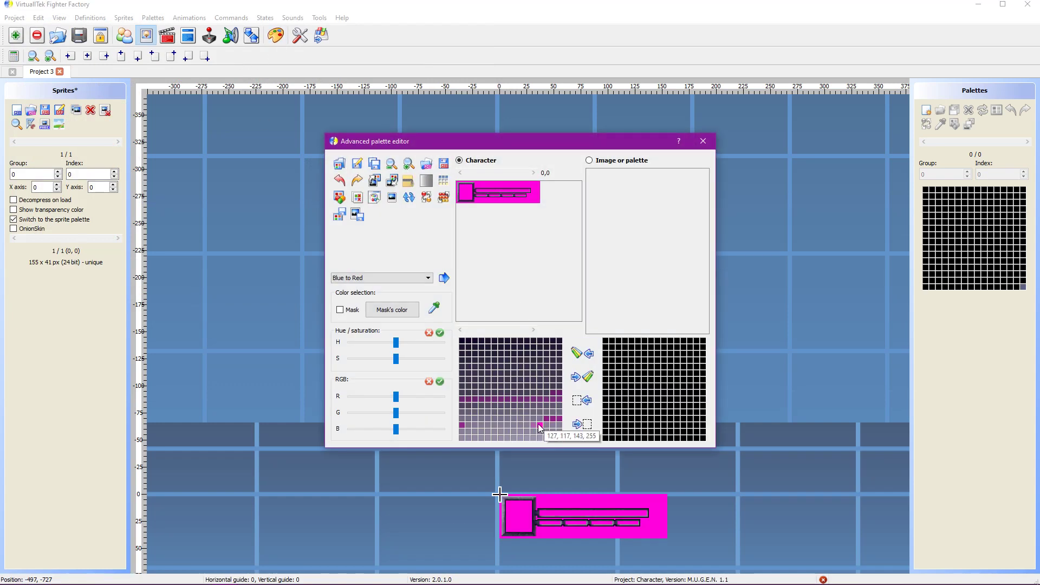
click(409, 163)
click(409, 163)
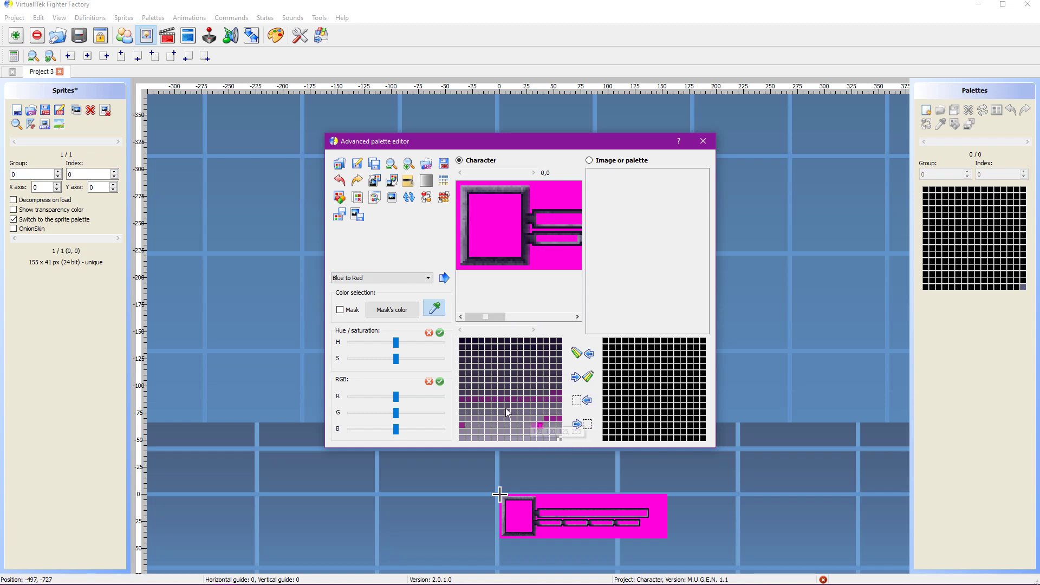
click(424, 199)
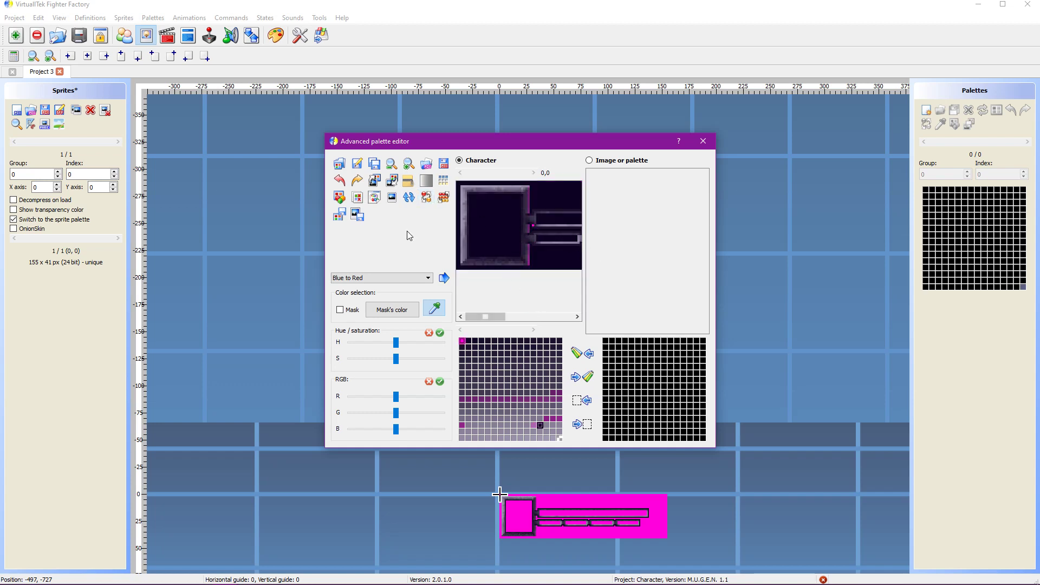
click(339, 216)
key(Return)
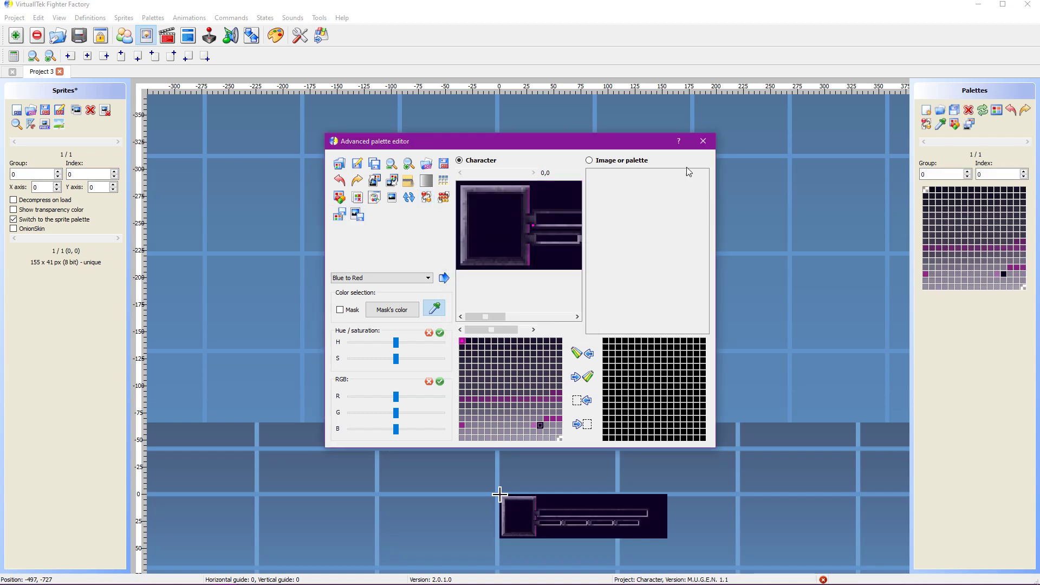
click(702, 144)
Step: Delete the sprite and add the desktop bitmap 1 again with the palette option Force the specified palette (adapt the image)
click(92, 111)
key(Return)
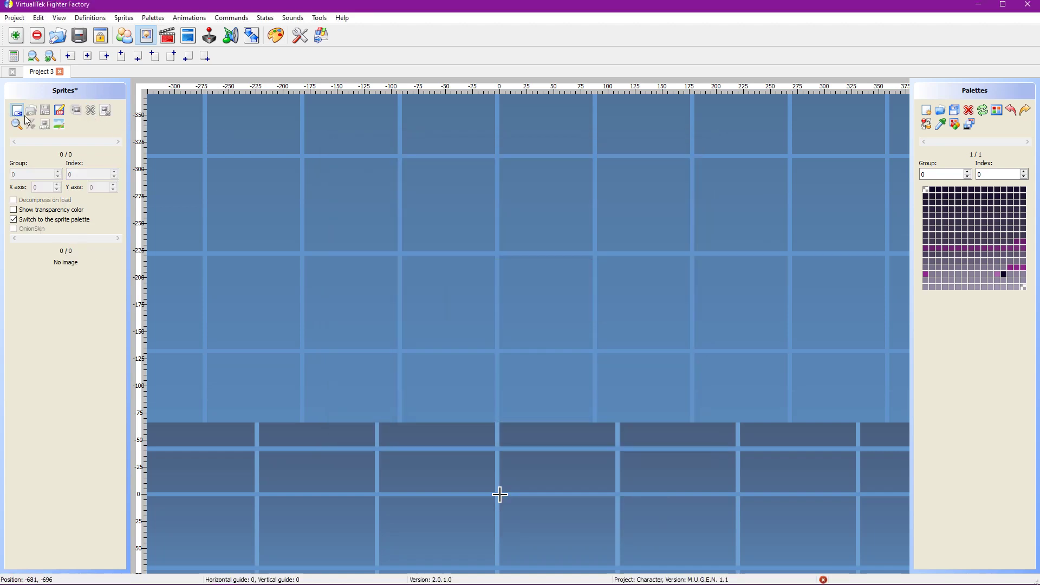
click(18, 111)
scroll(203, 195, down, 15)
click(125, 251)
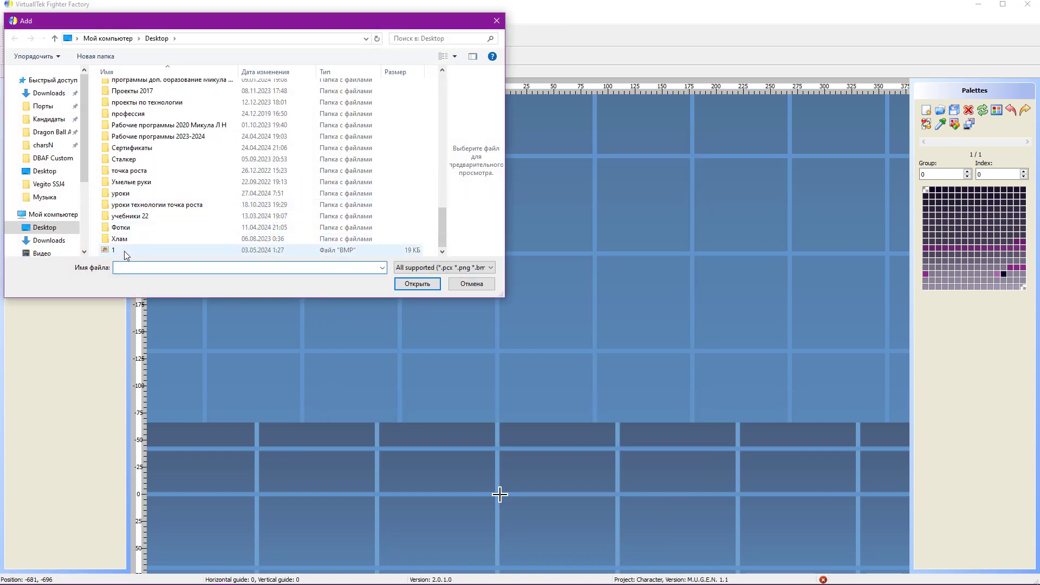
click(406, 289)
click(519, 323)
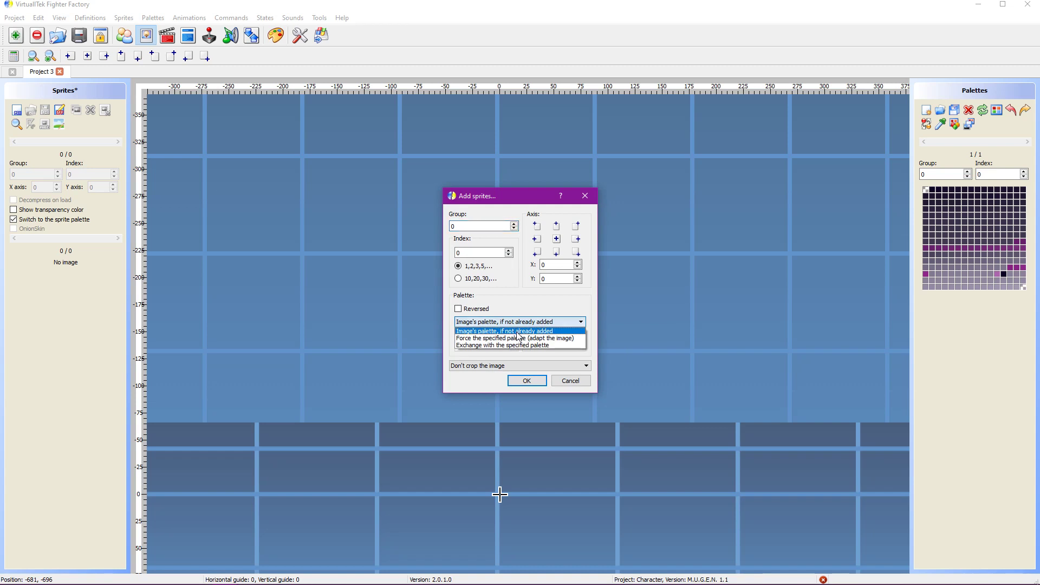
click(518, 340)
click(527, 381)
Step: Move the lifebar sprite so its axis is at about X 52, Y 73, and inspect its edges
scroll(492, 221, up, 3)
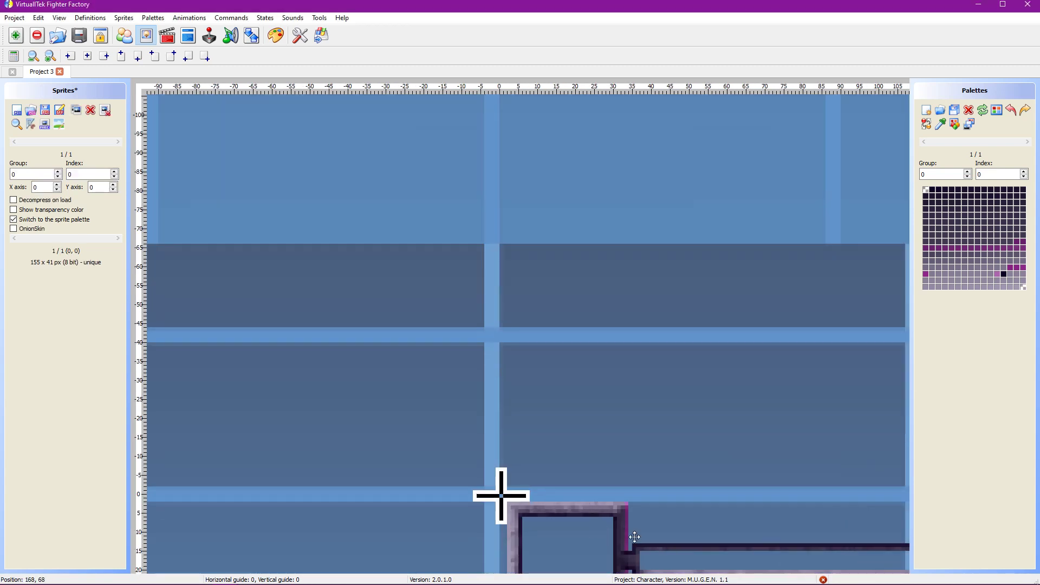
drag(492, 221, 465, 250)
scroll(403, 219, up, 1)
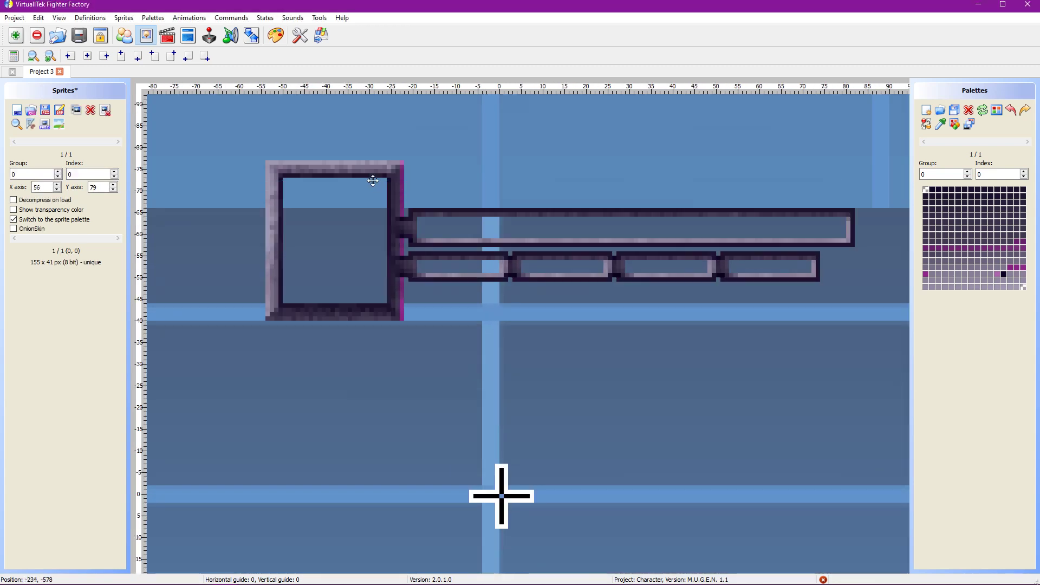
drag(368, 211, 465, 301)
scroll(385, 366, down, 1)
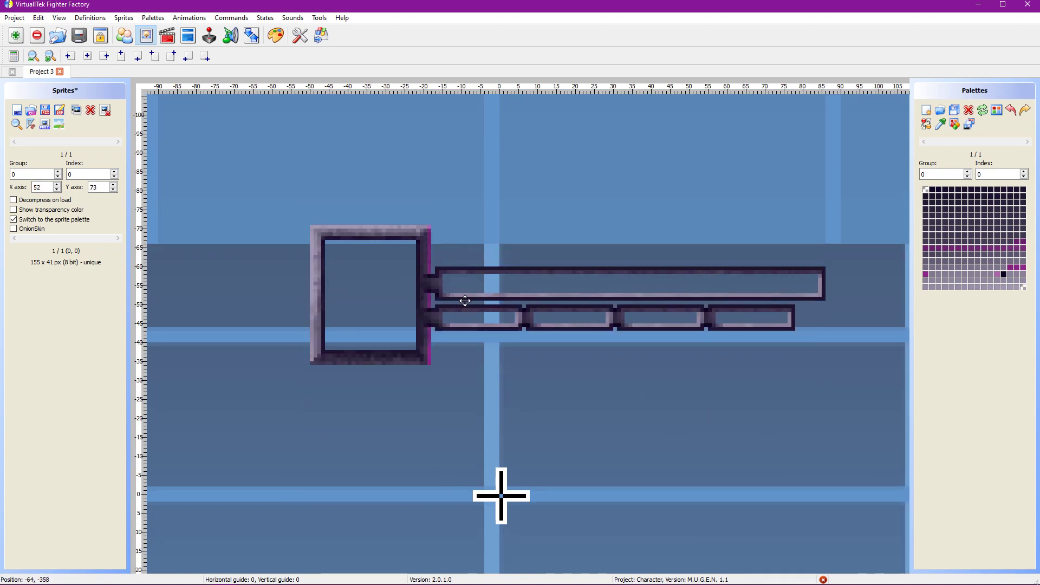
Step: Export the lifebar sprite to the desktop as a PCX image named 1
click(46, 110)
click(500, 350)
click(491, 351)
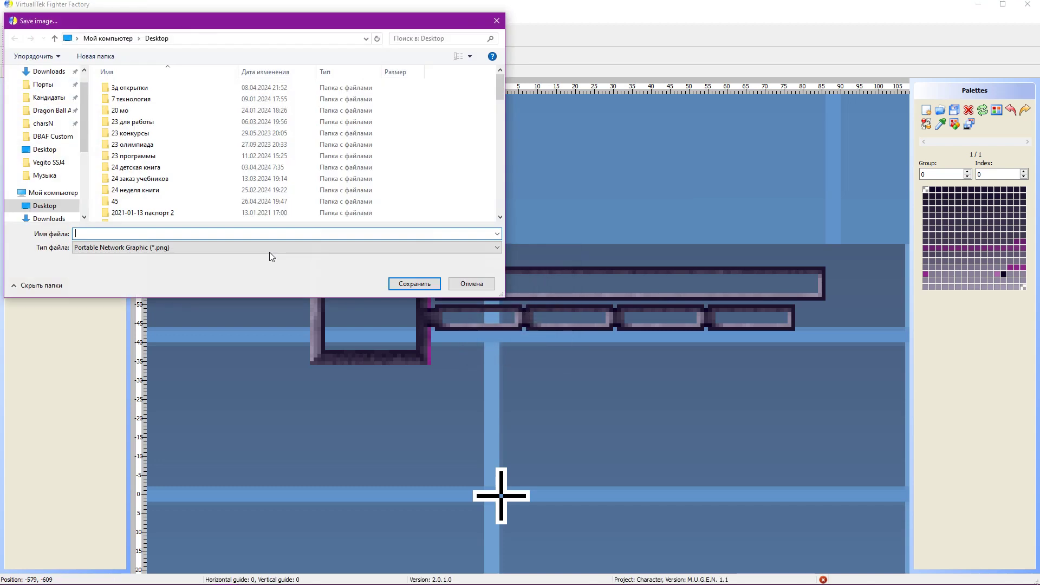
click(210, 248)
click(255, 259)
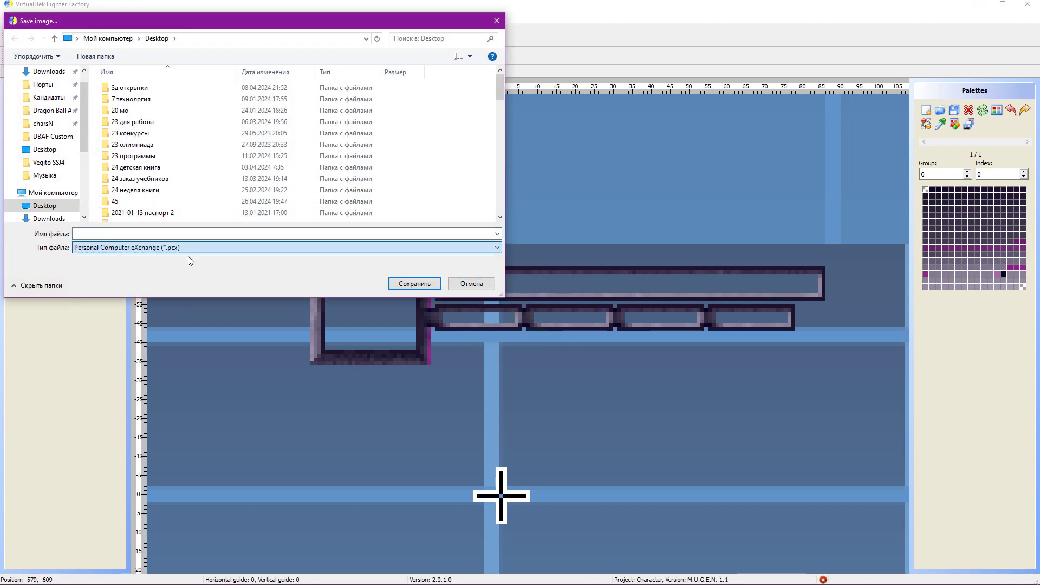
click(219, 234)
text(1)
click(416, 280)
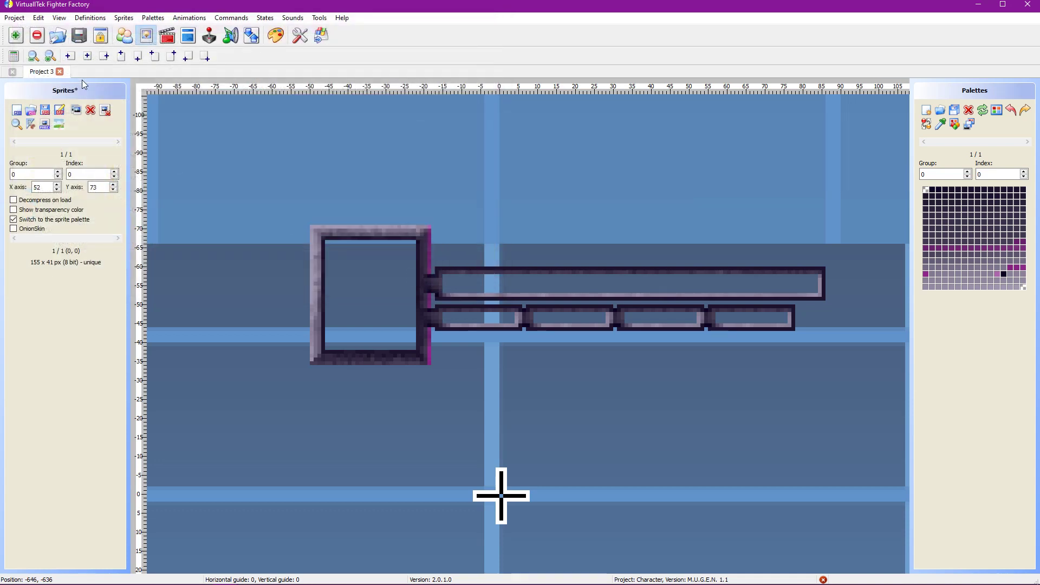
Step: Switch to the lifebar project and browse its existing sprites and palettes, from the bar graphics to the K.O. sprite
click(3, 72)
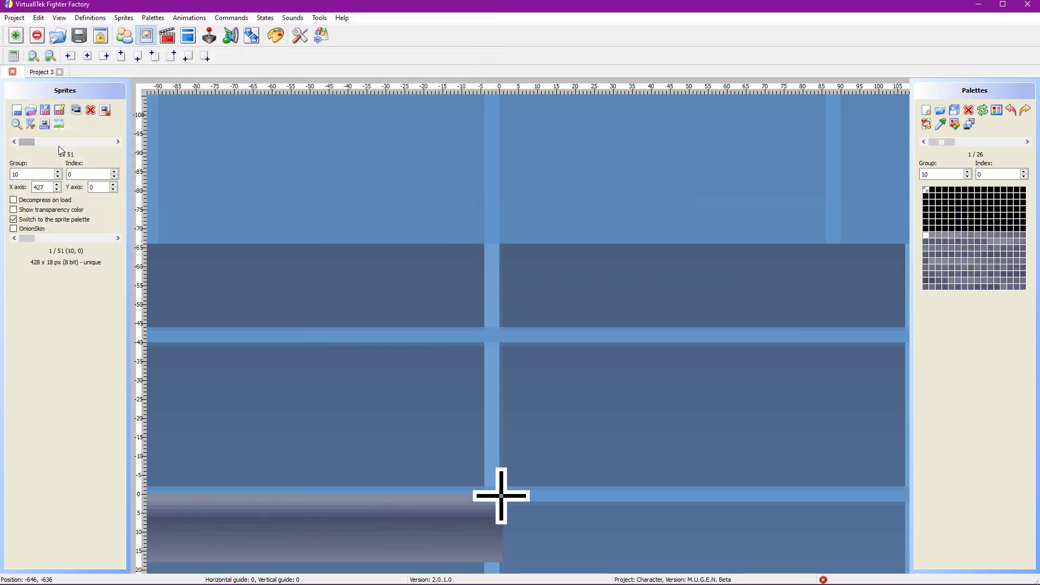
drag(27, 142, 111, 144)
scroll(433, 214, down, 2)
key(Left)
key(Left)
scroll(584, 314, down, 3)
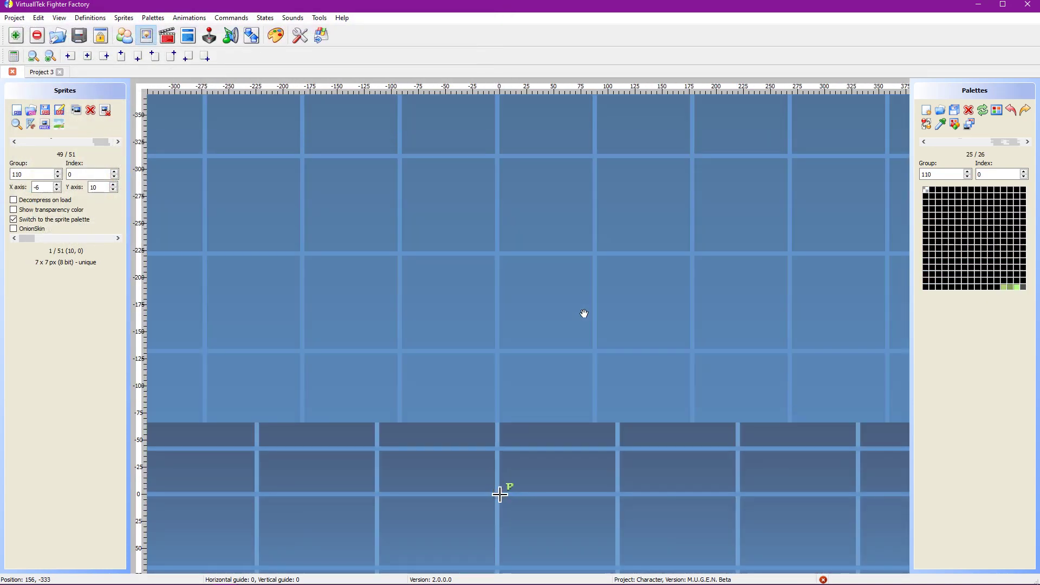
scroll(584, 314, down, 3)
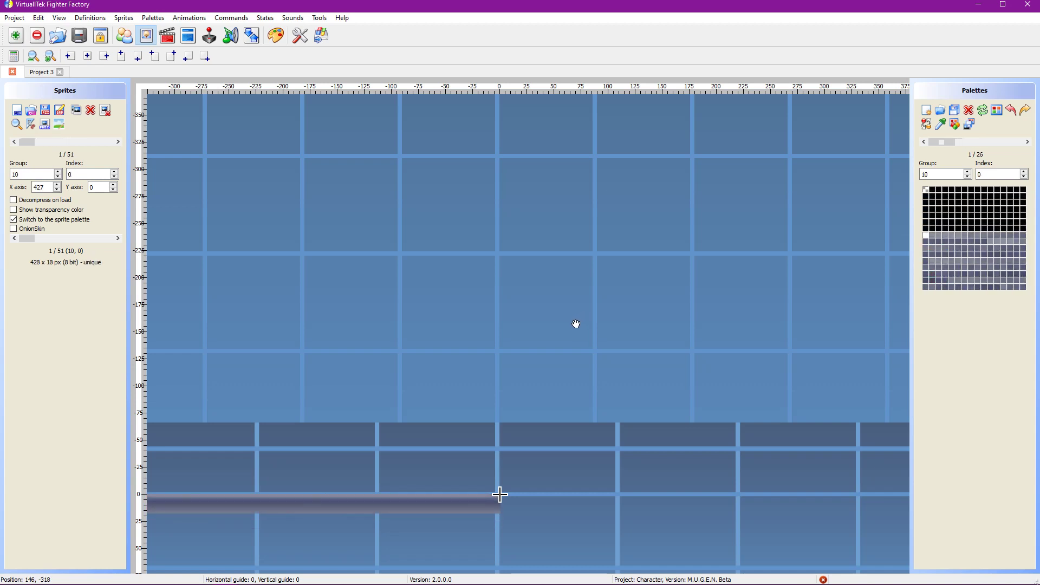
scroll(515, 336, up, 8)
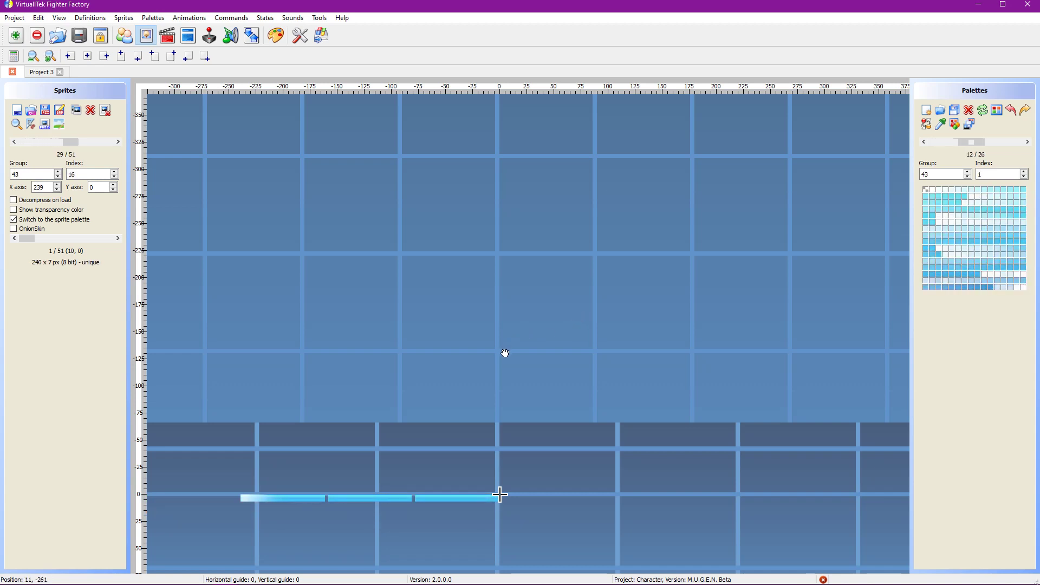
scroll(502, 361, up, 13)
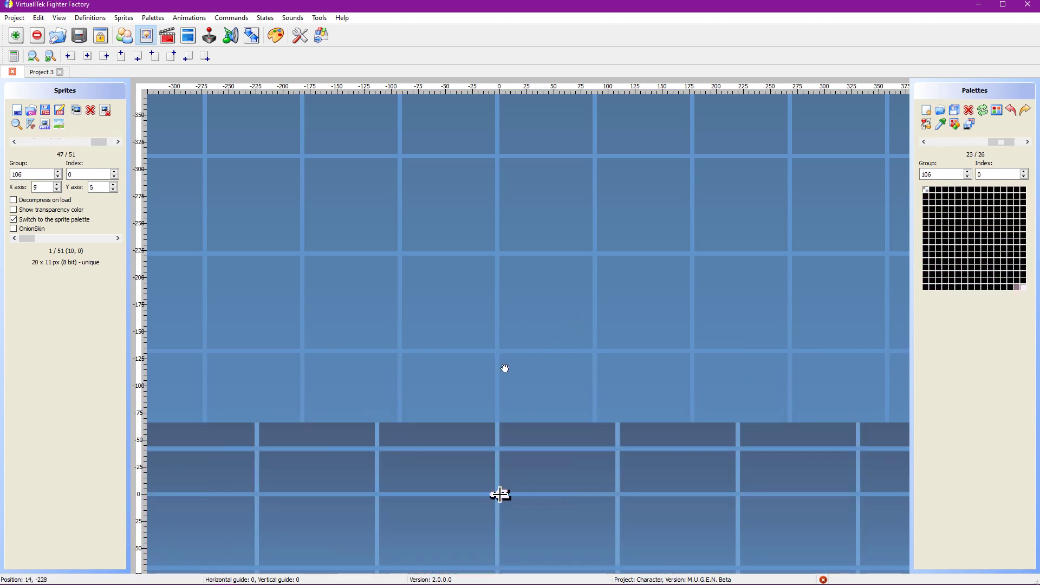
scroll(503, 368, up, 20)
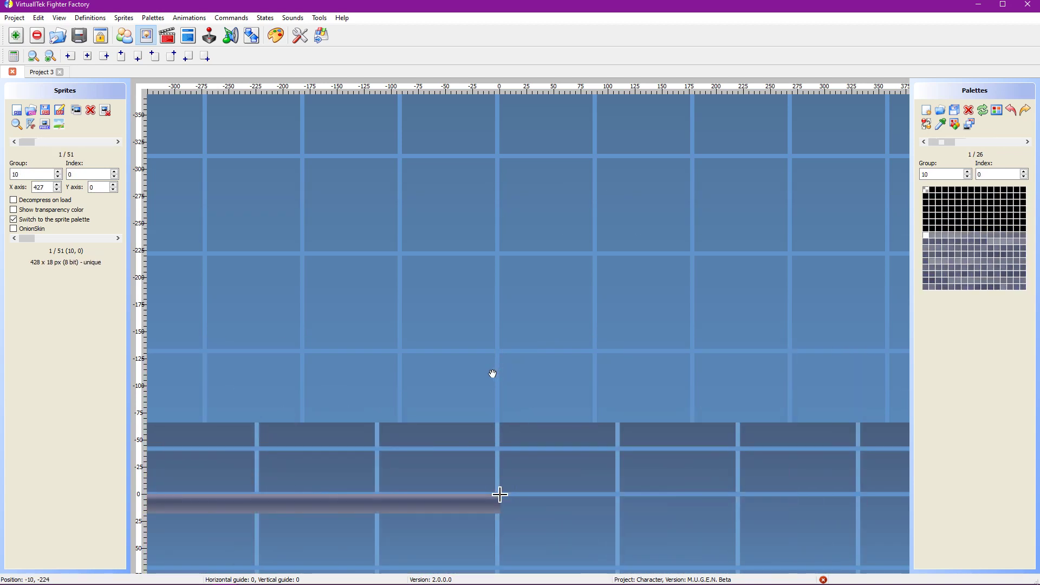
scroll(490, 374, down, 20)
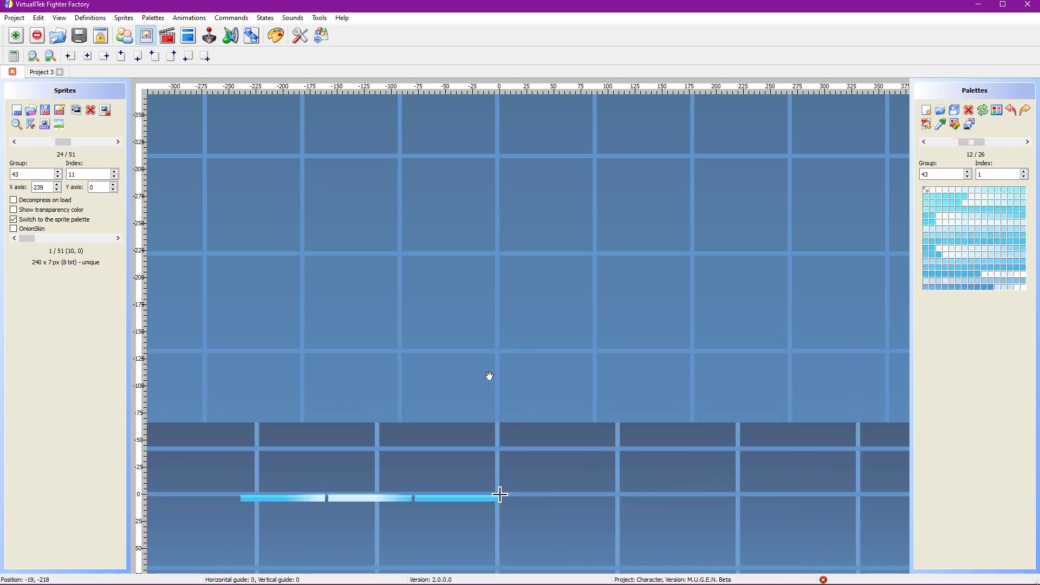
scroll(490, 374, down, 13)
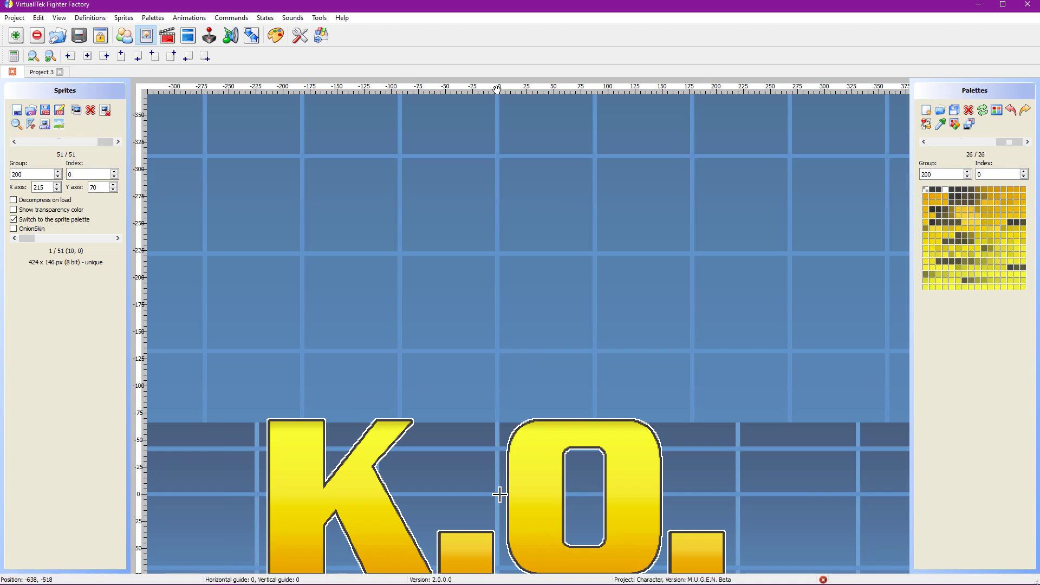
drag(1009, 142, 933, 146)
drag(997, 147, 1039, 145)
Step: Add the desktop PCX image 1 as a sprite with group 1, index 0 and axis 0,0, and set its palette's group to 1
click(13, 116)
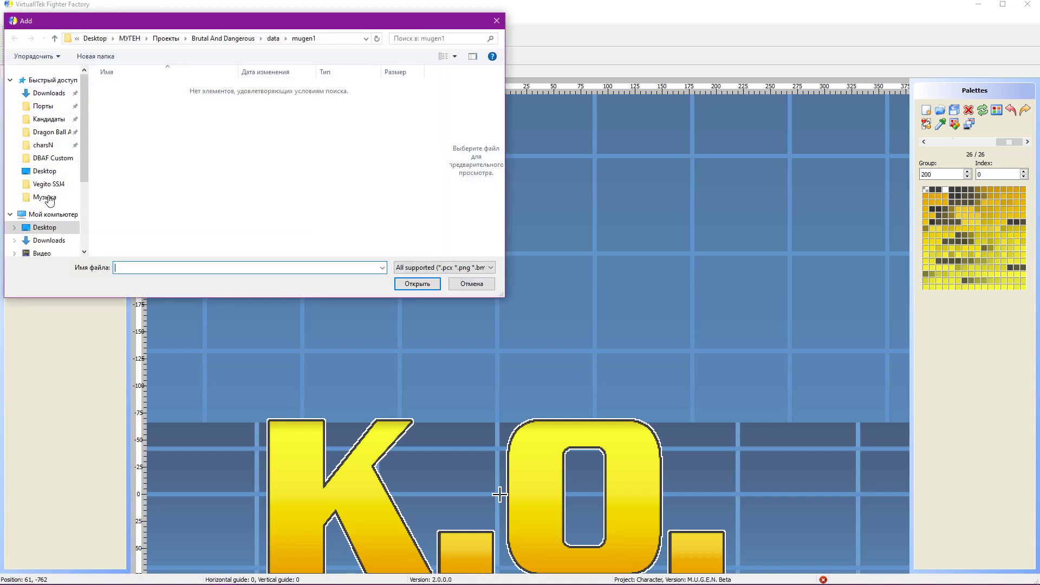
click(45, 170)
scroll(206, 193, down, 10)
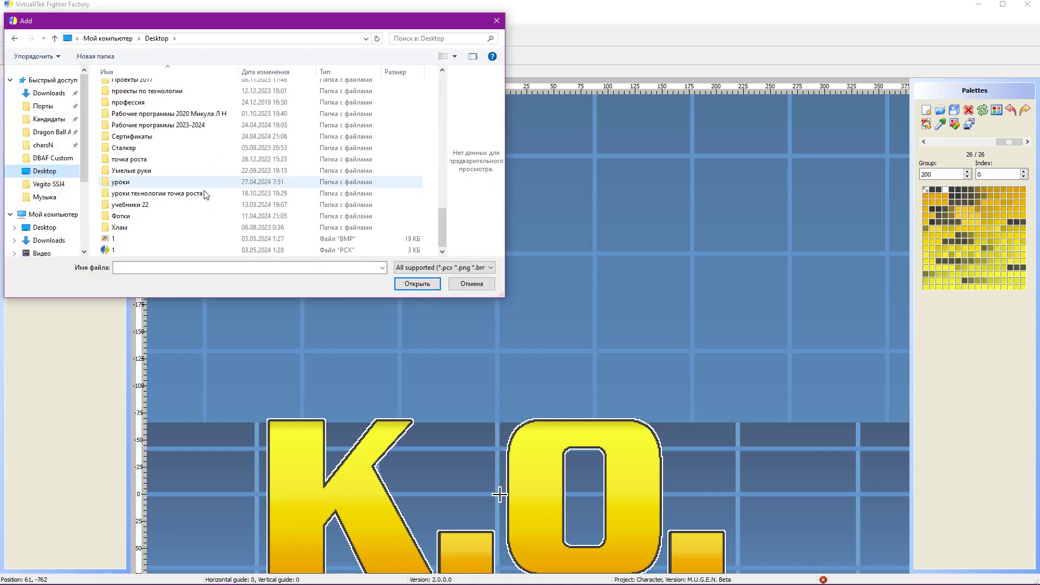
click(217, 250)
click(417, 284)
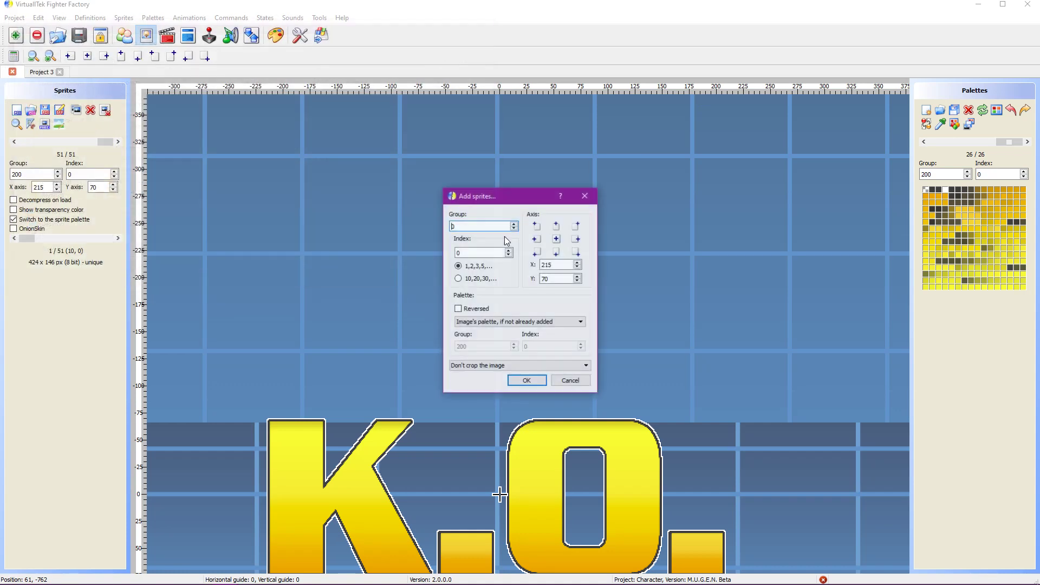
text(1)
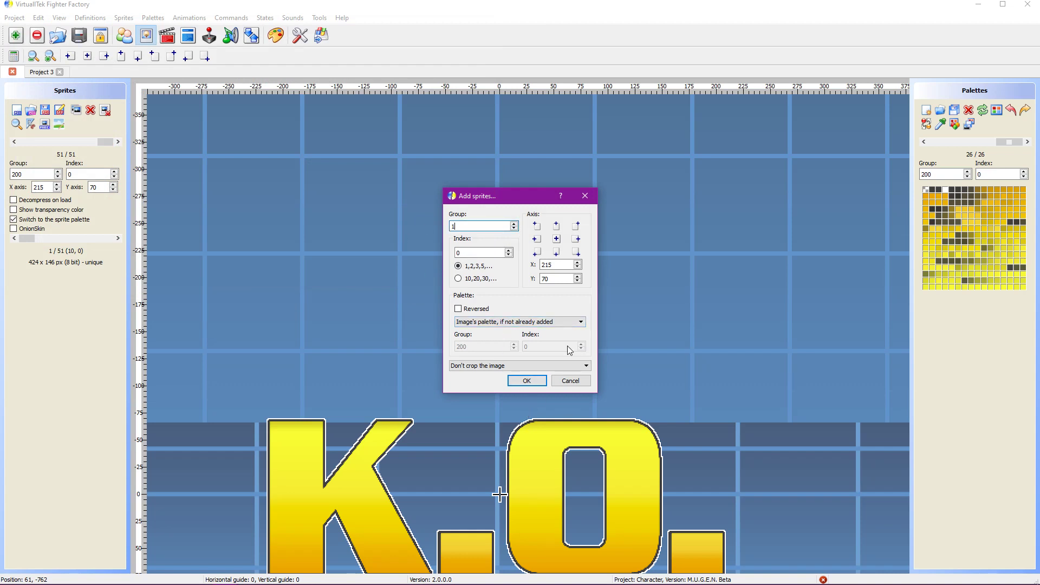
text(0)
key(Tab)
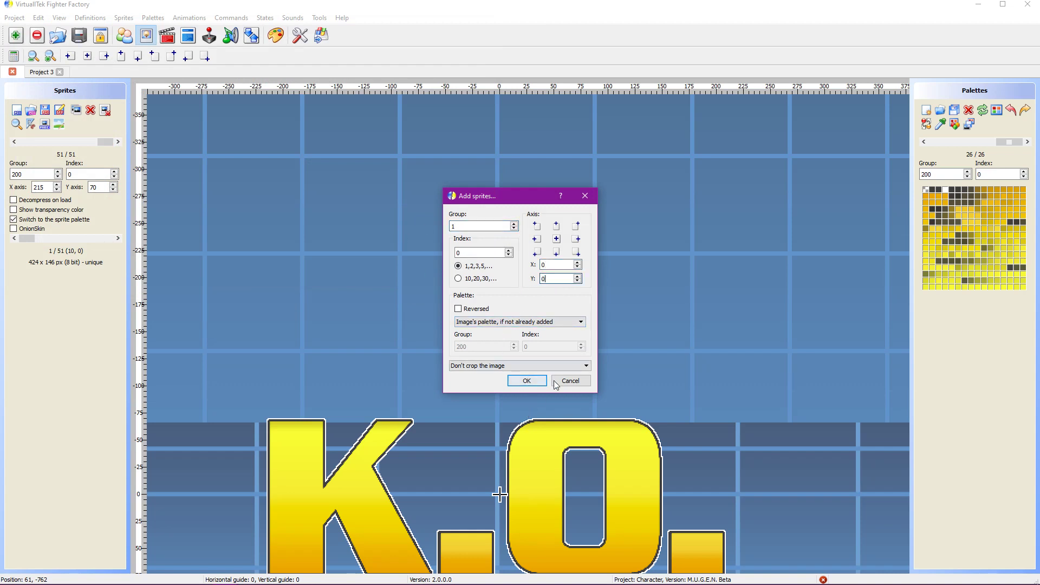
click(526, 380)
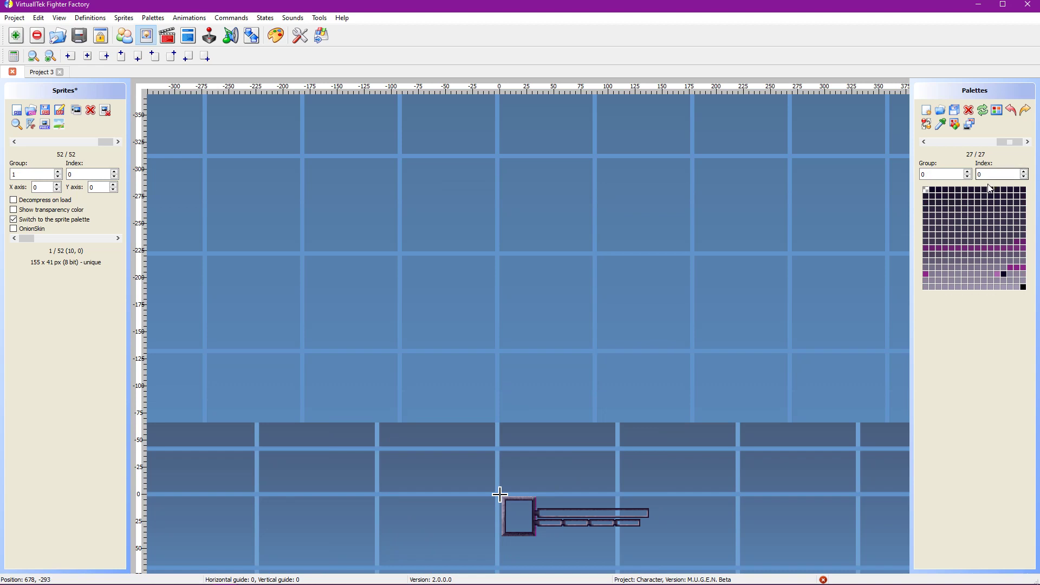
double_click(939, 174)
text(1)
Step: Save the sprites in M.U.G.E.N. 1.1 format over the fight SFF file in the mugen1 folder
click(58, 123)
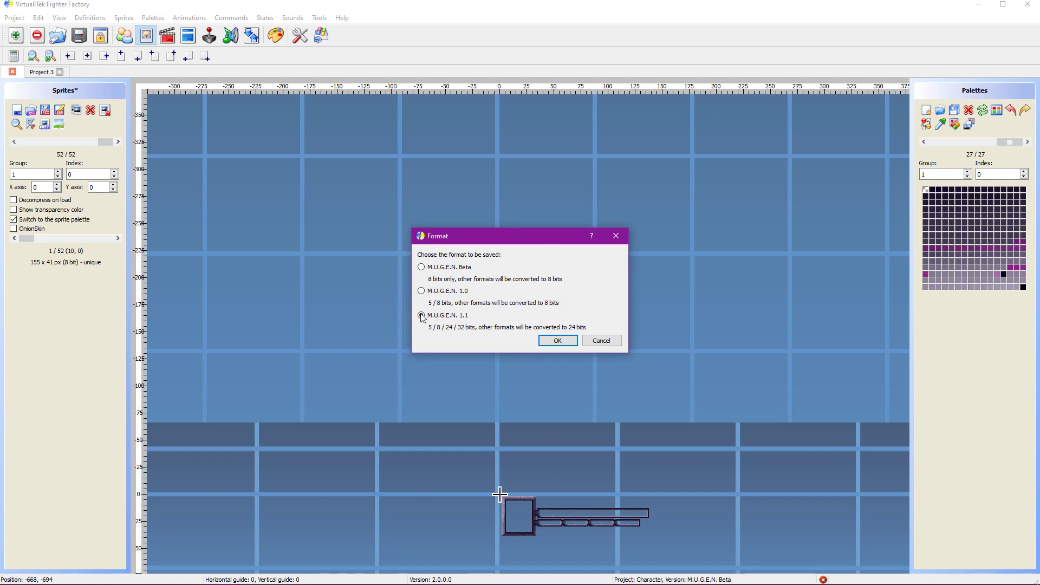
click(561, 341)
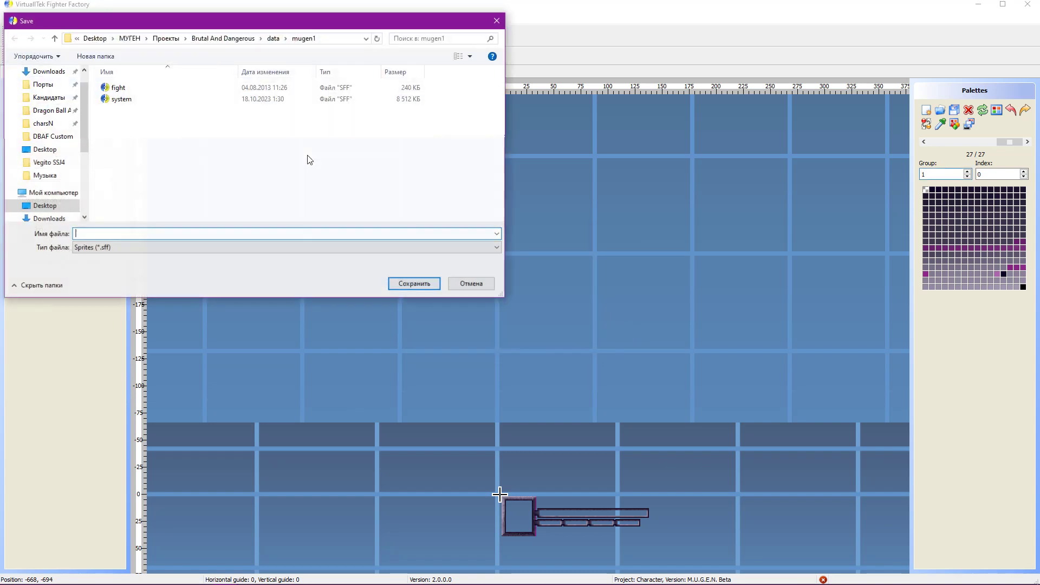
click(114, 89)
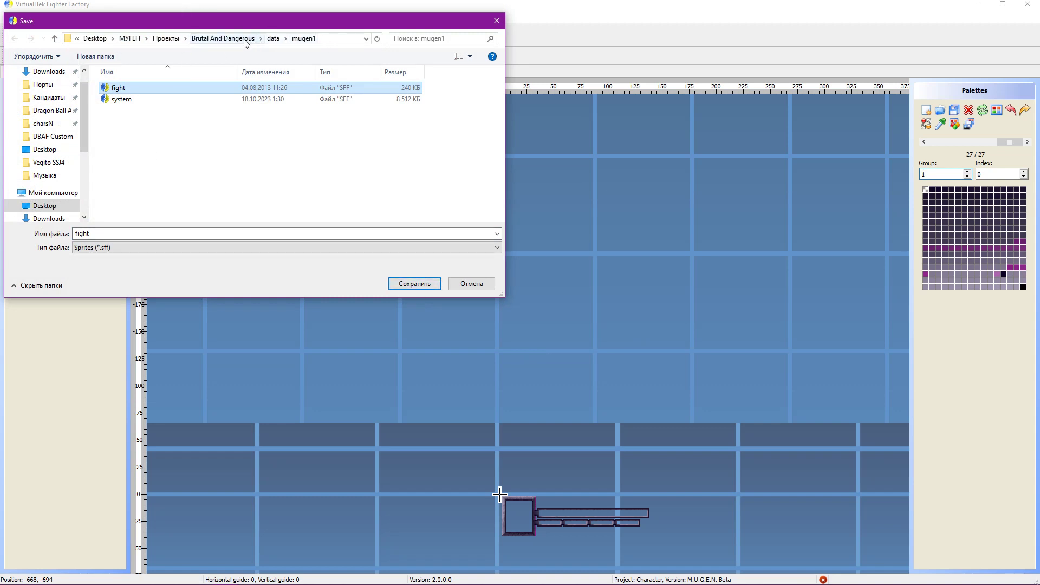
click(121, 101)
click(122, 89)
click(403, 289)
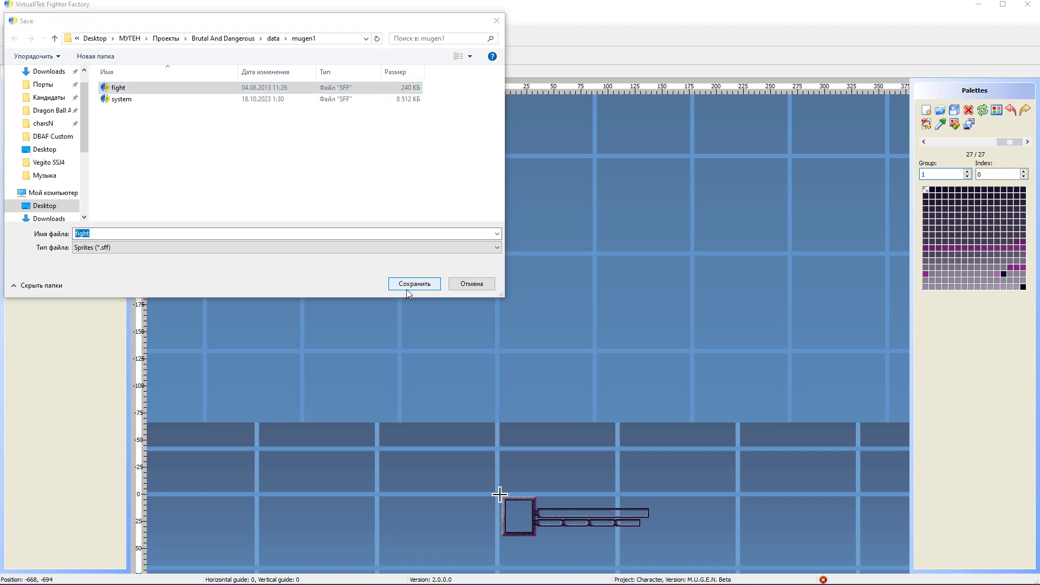
click(552, 301)
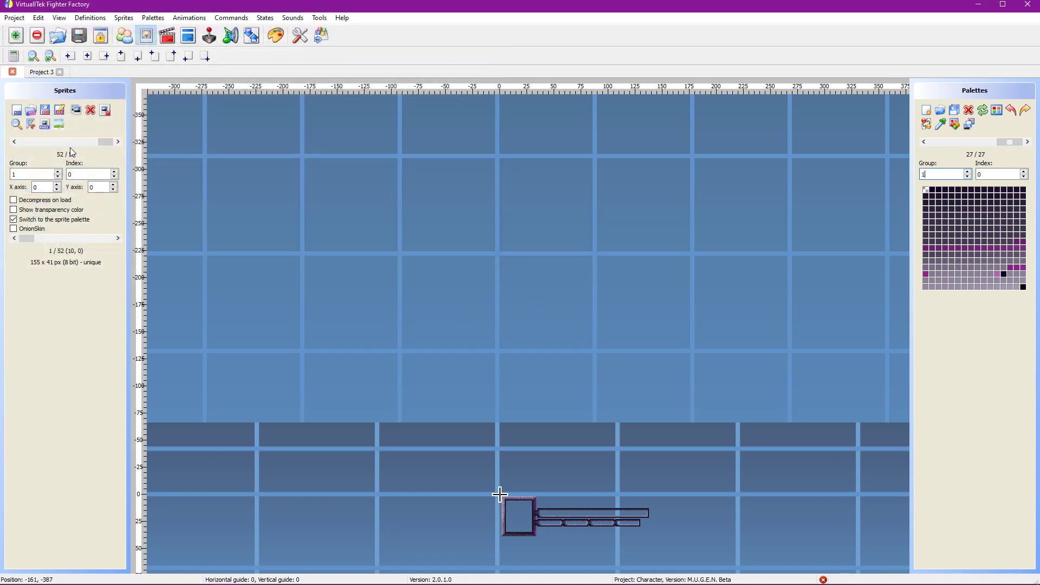
Step: Compare the Lifebar section and its Begin Action blocks in the definition file with the project's animations and sprites
click(125, 35)
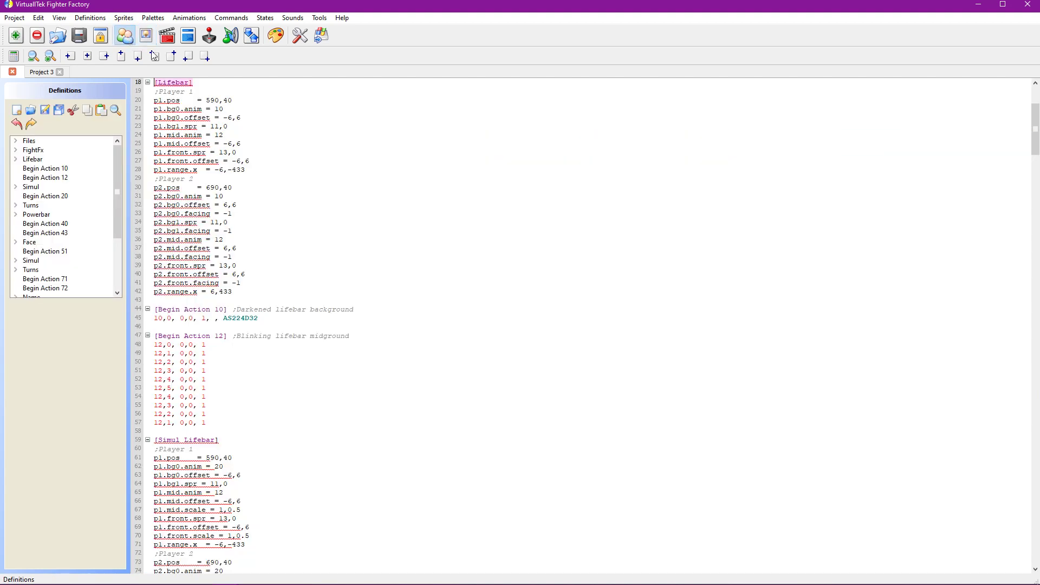
scroll(192, 140, up, 1)
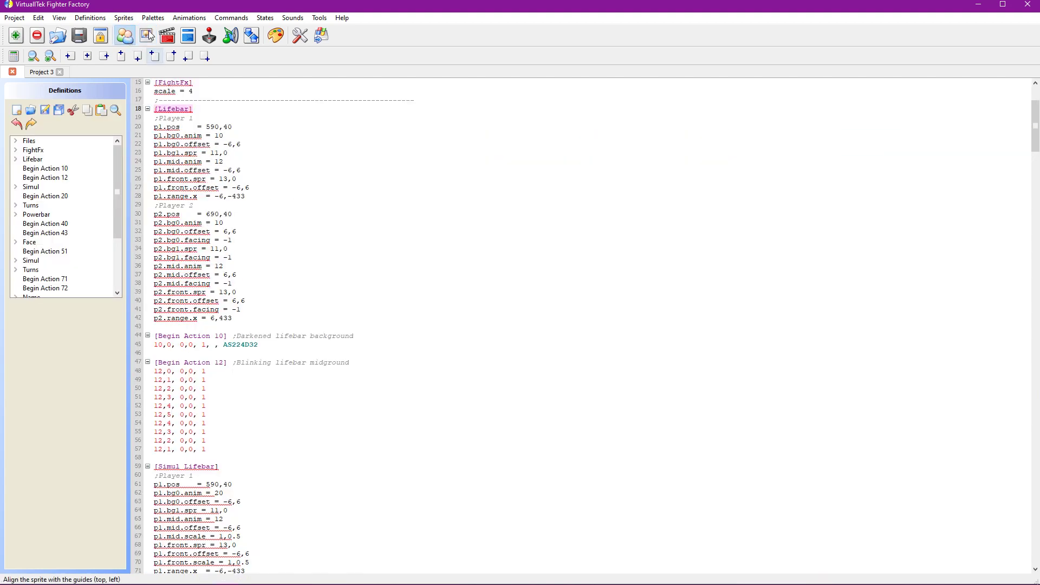
scroll(271, 260, down, 2)
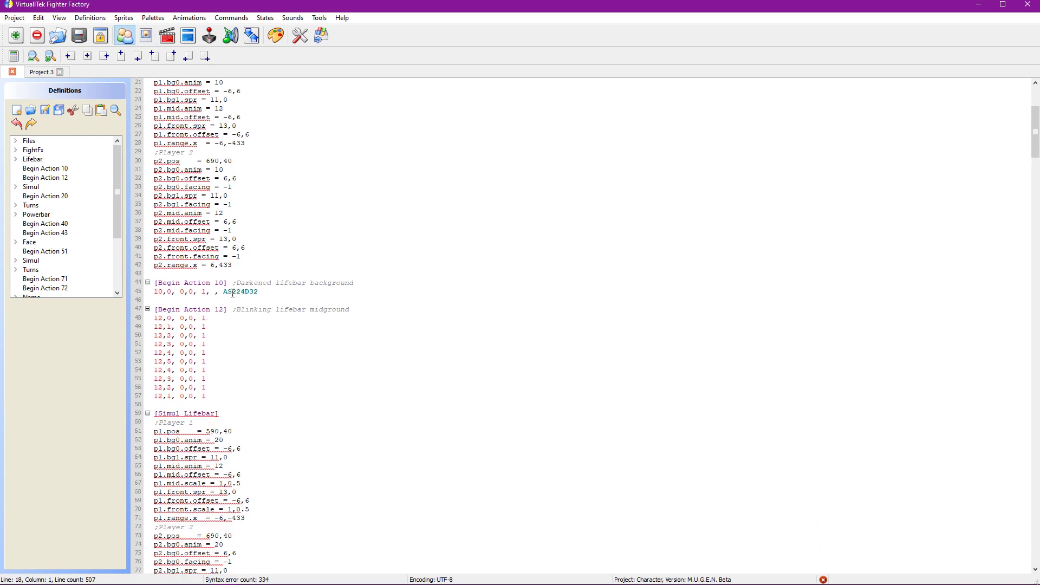
click(166, 35)
click(128, 37)
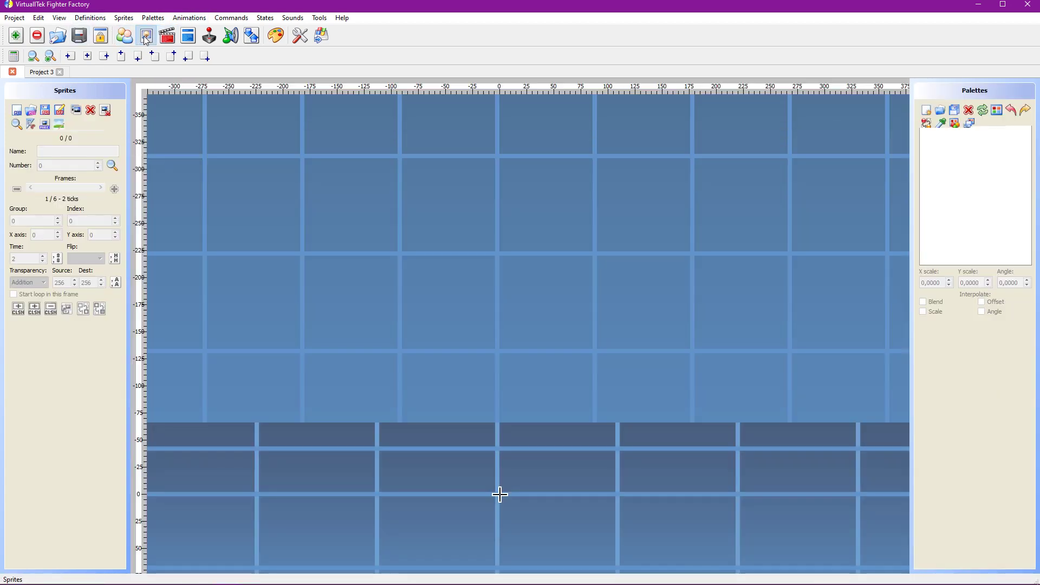
click(133, 44)
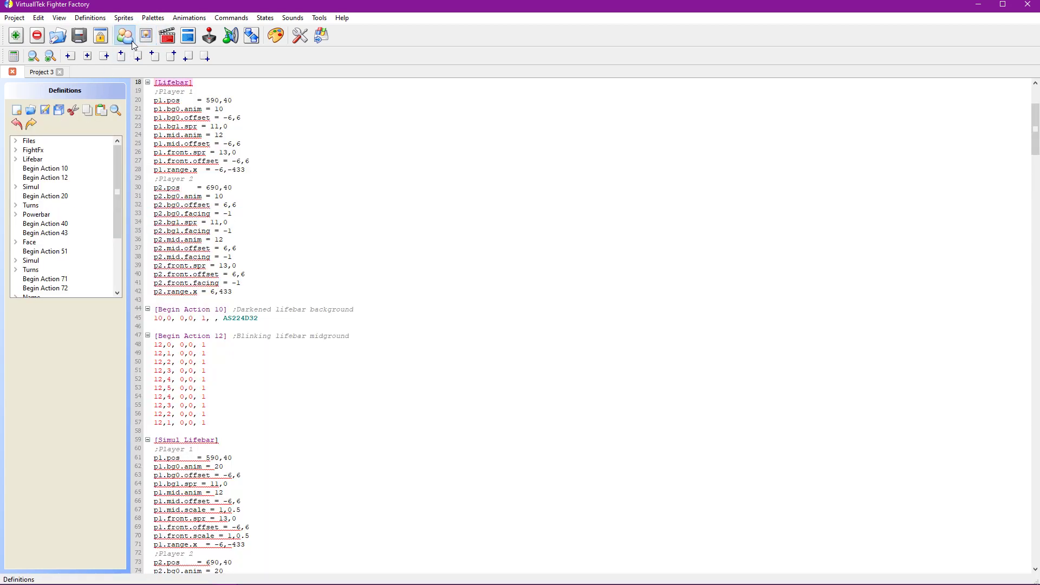
click(145, 35)
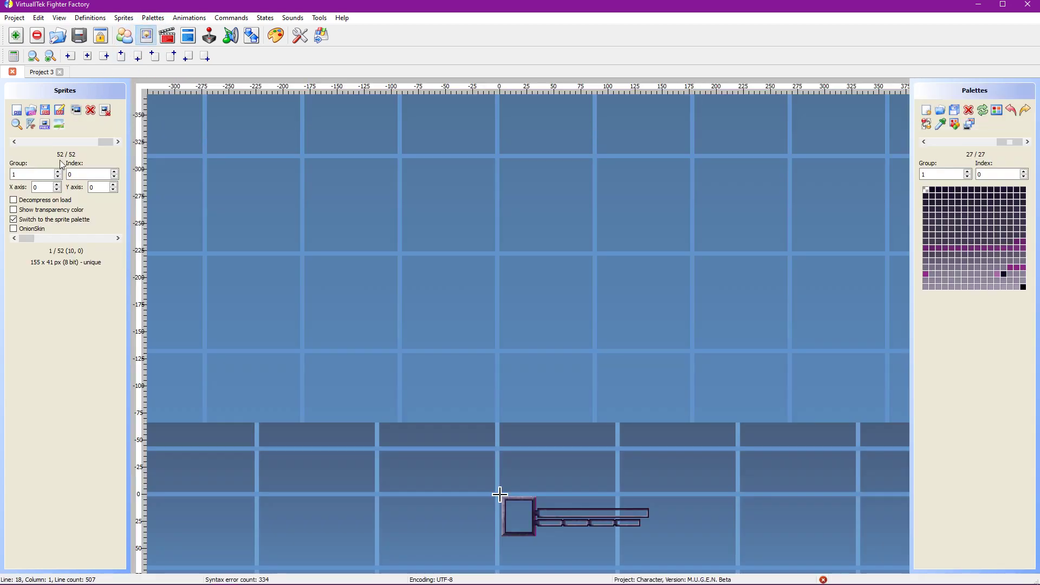
scroll(448, 516, down, 2)
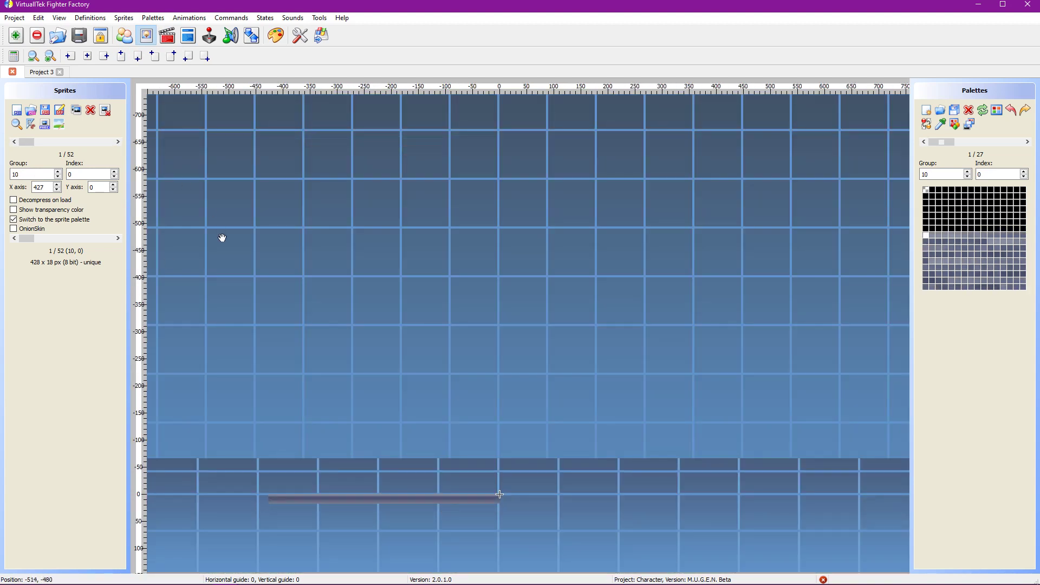
scroll(223, 237, up, 2)
Step: Delete the Begin Action 10 and Begin Action 12 blocks after the Lifebar section and save the definition file
click(125, 35)
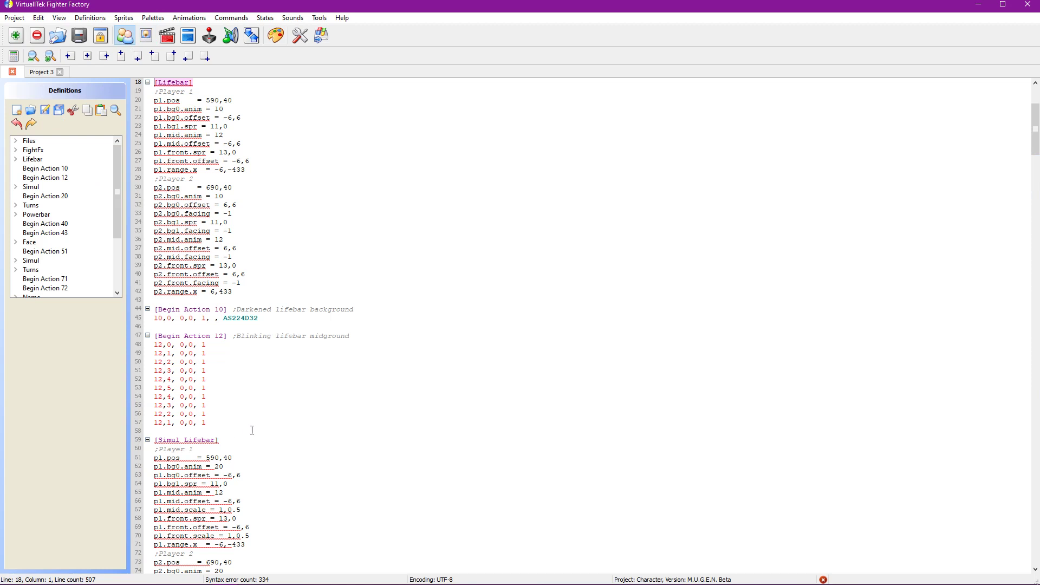
drag(240, 429, 137, 302)
key(Delete)
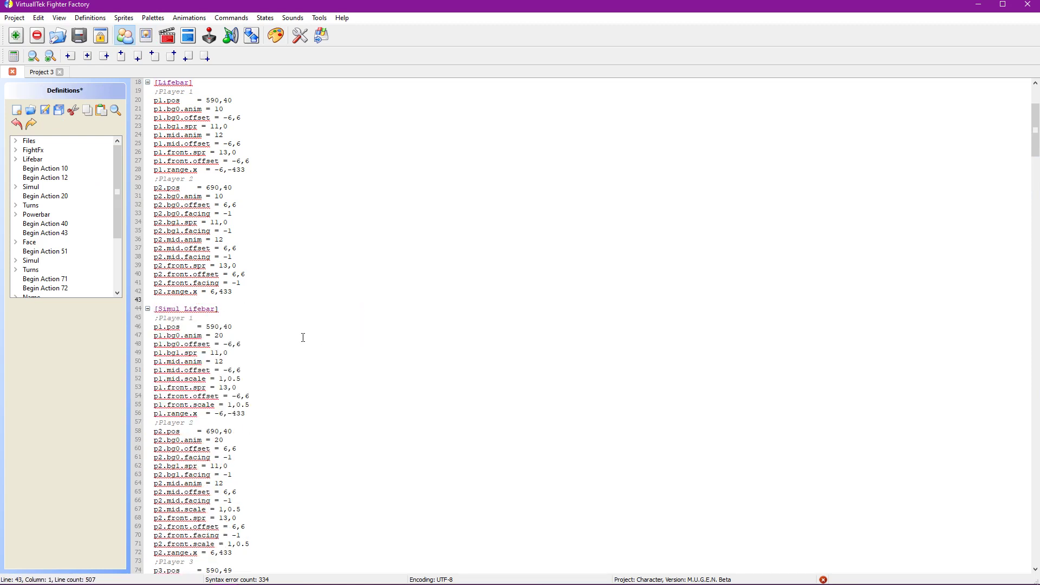
click(45, 110)
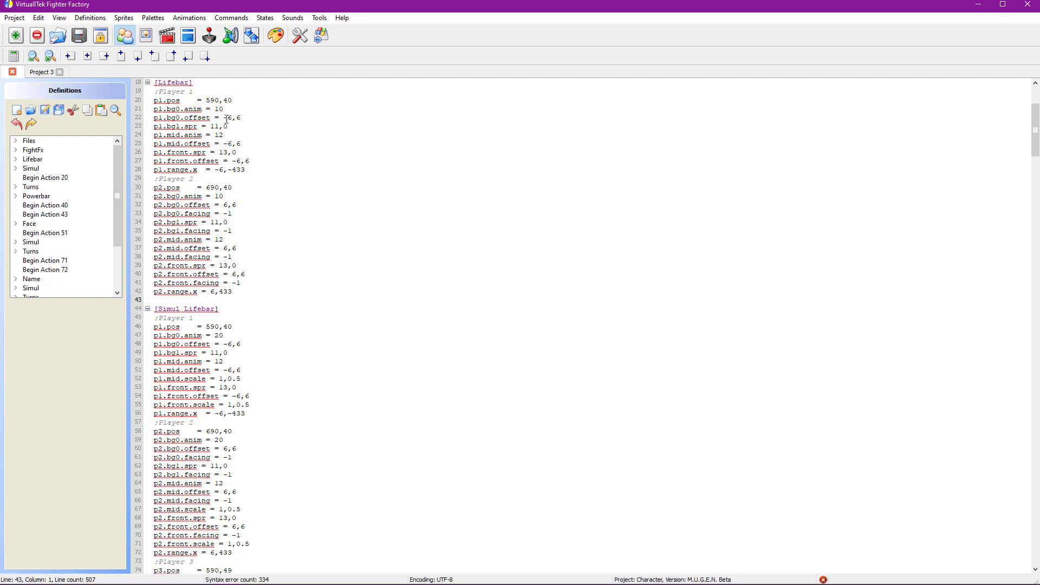
Step: Review the Files, FightFx and Lifebar sections of the definition file alongside the new lifebar sprite
scroll(226, 120, up, 3)
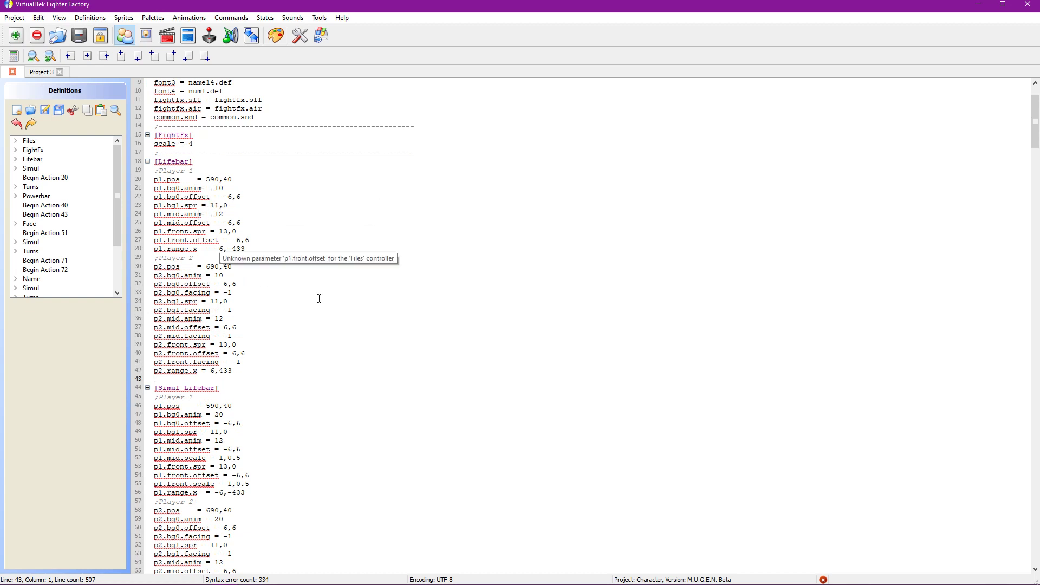
click(148, 41)
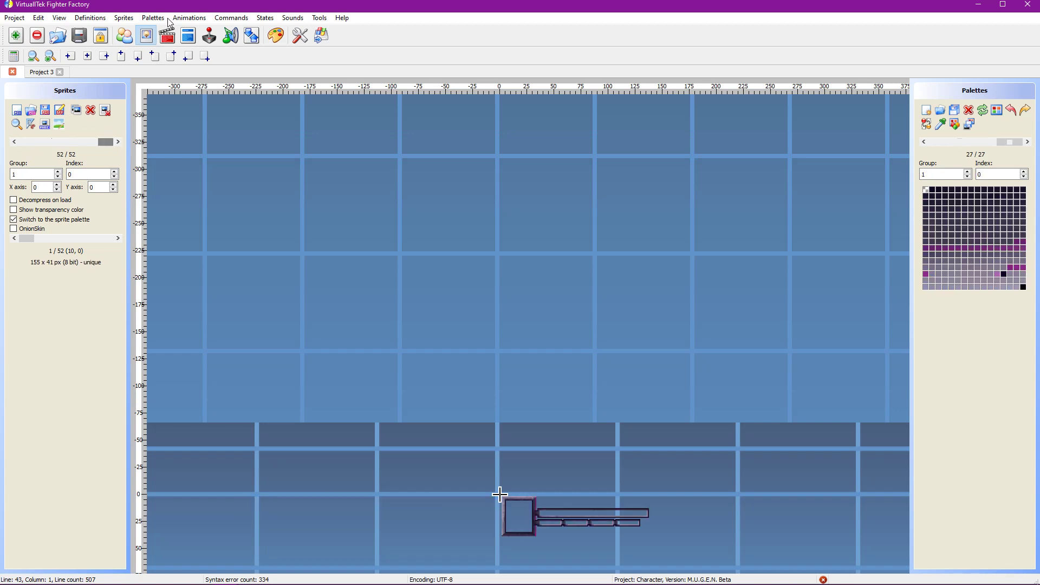
click(125, 36)
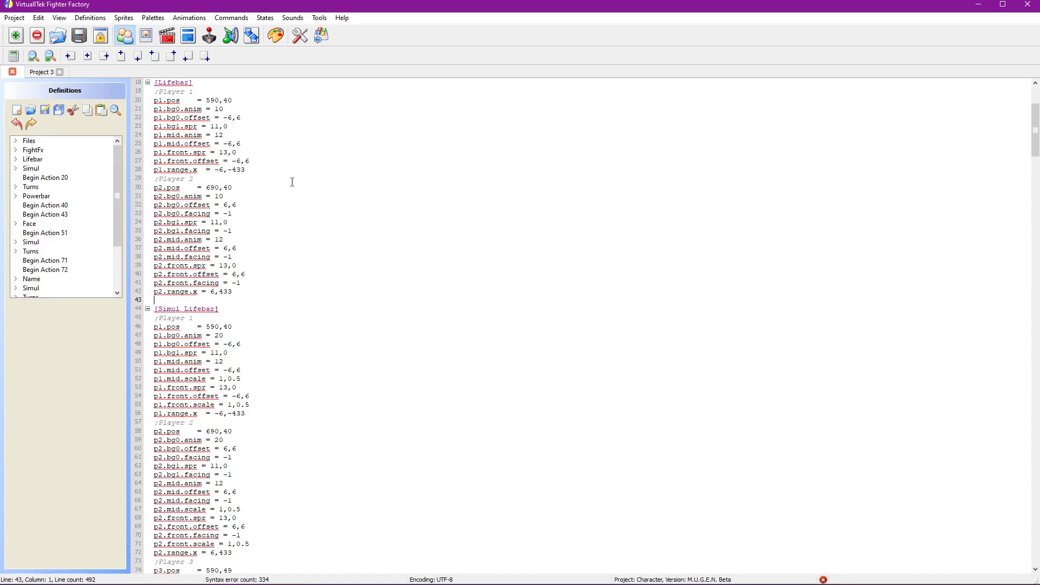
scroll(211, 116, up, 6)
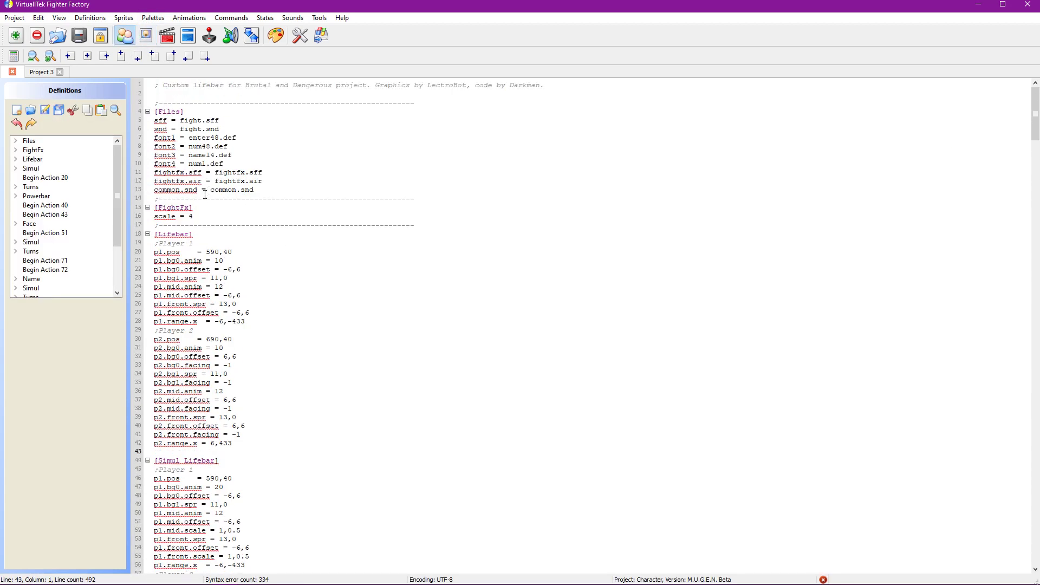
scroll(205, 176, down, 2)
scroll(205, 167, up, 2)
scroll(216, 151, down, 2)
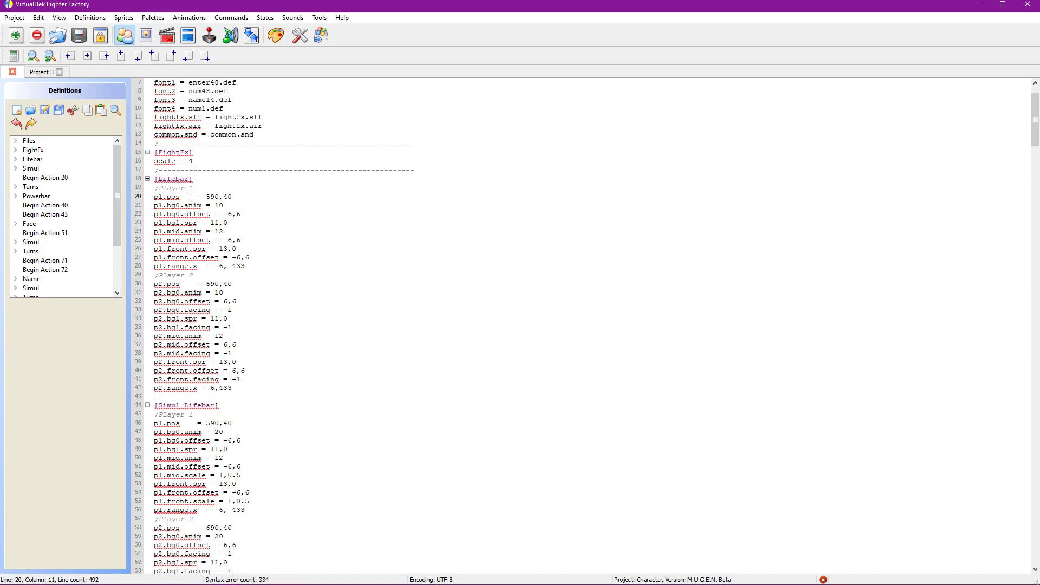
Step: Remove the extra spaces before the equals sign in Player 1's p1.pos line under Lifebar and save the definition file
drag(198, 197, 184, 196)
key(BackSpace)
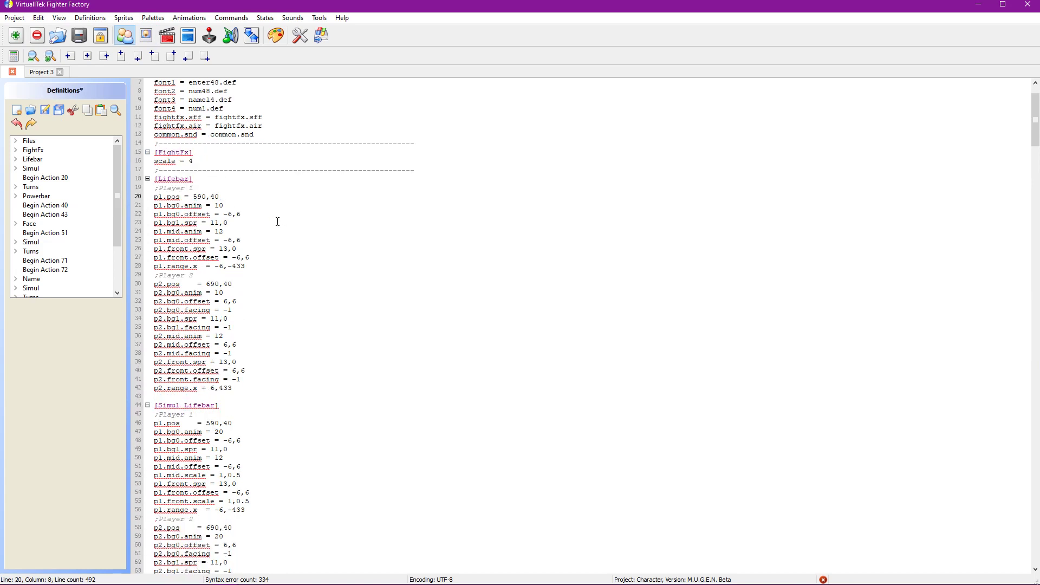
click(45, 111)
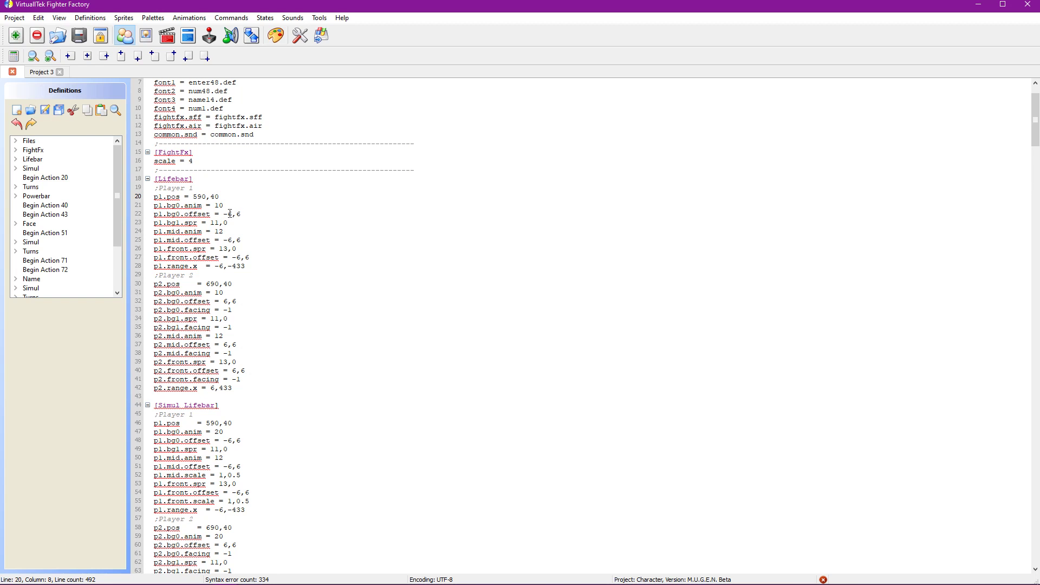
Step: Browse the project's sprites from the new group 1 lifebar through groups 11, 20, 40, 43 and 50
click(146, 36)
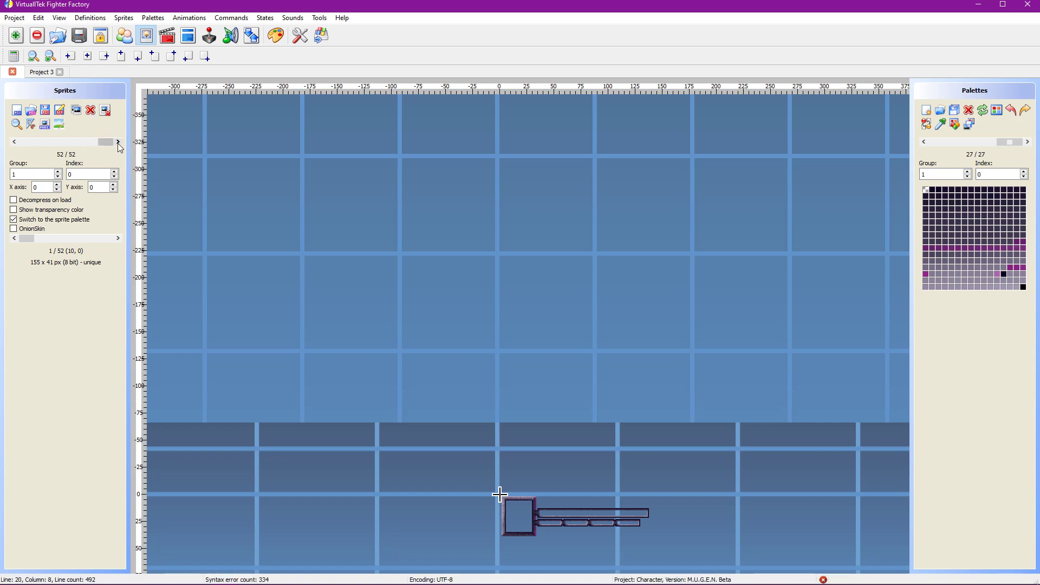
drag(103, 142, 11, 146)
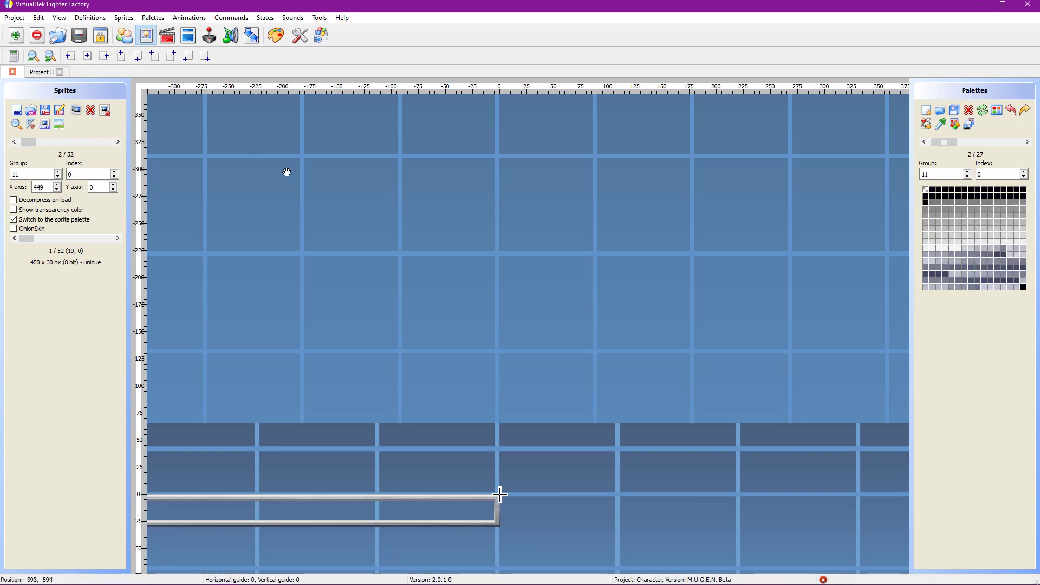
key(Right)
key(Right)
key(Right)
key(Right)
key(Right)
key(Right)
key(Right)
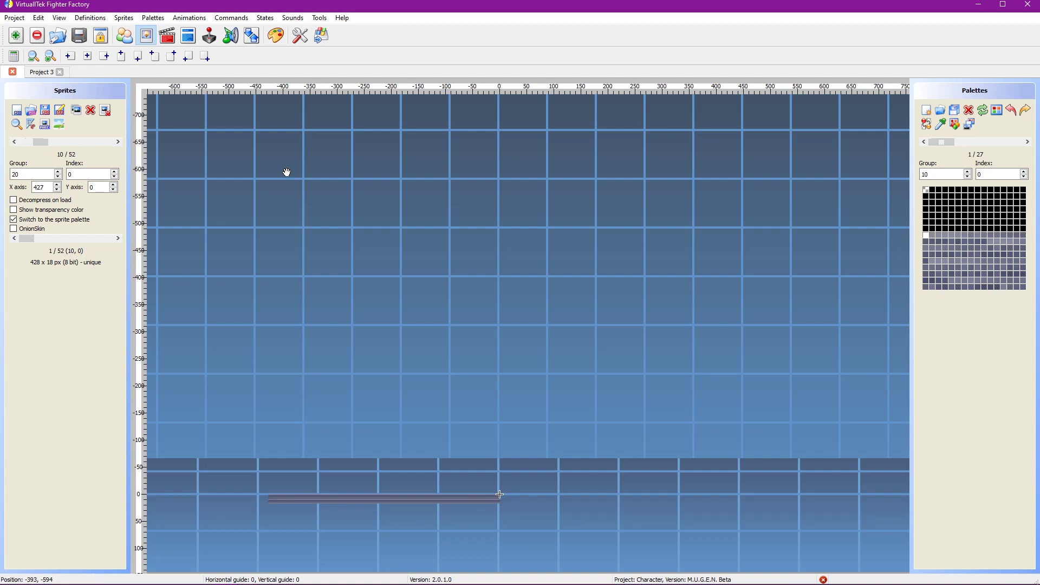
key(Right)
key(Right)
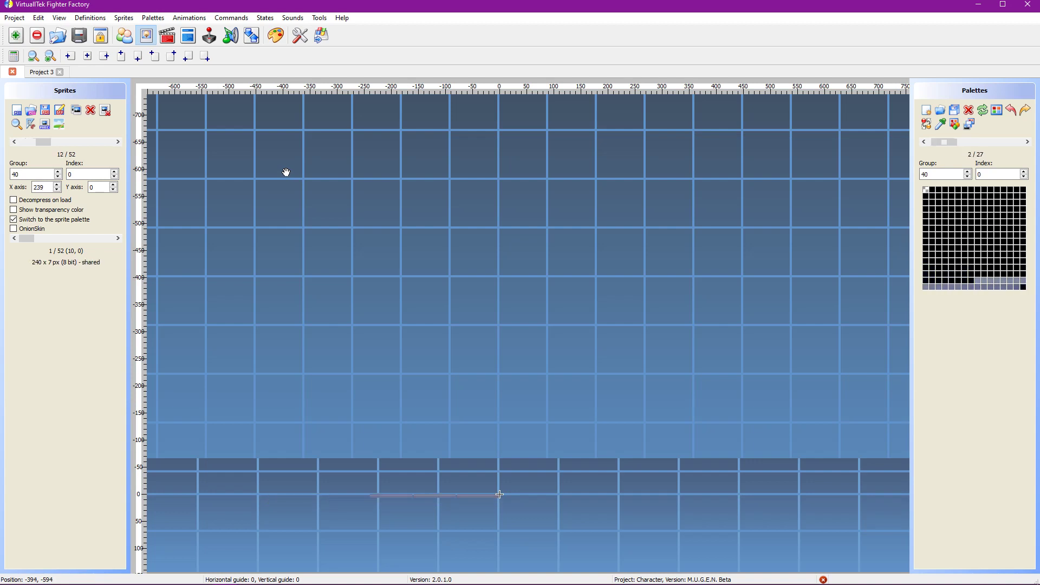
key(Right)
key(Right)
key(Right)
key(Right)
key(Right)
key(Right)
key(Right)
key(Right)
key(Right)
key(Right)
key(Right)
key(Right)
key(Right)
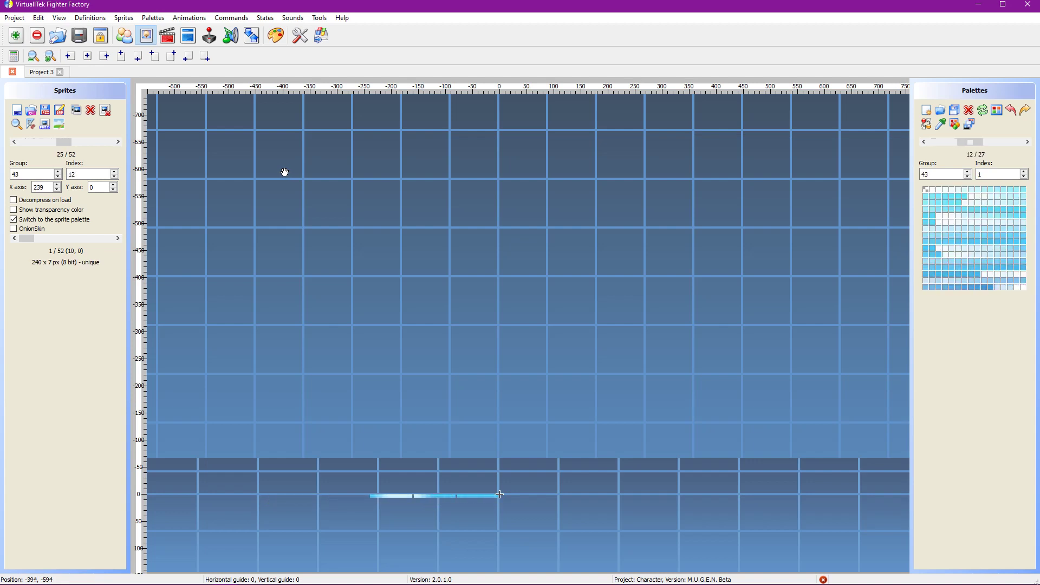
key(Right)
key(Right)
key(Right)
key(Right)
key(Right)
key(Right)
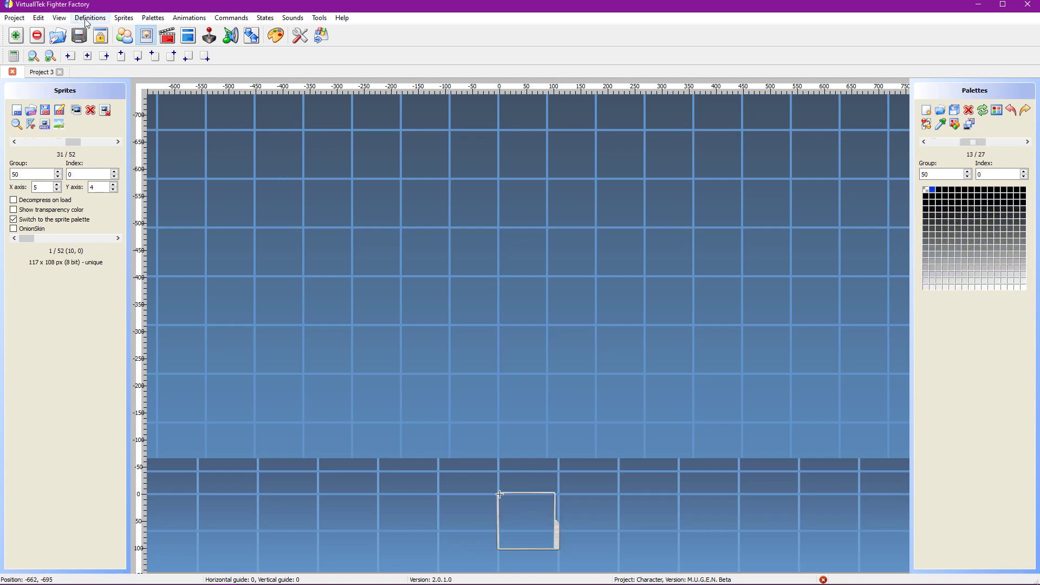
Step: Change Player 1's p1.bg0.anim line under Lifebar to p1.bg0.spr = 1,0, save the definitions and check it against the lifebar sprite
click(124, 38)
scroll(275, 190, up, 2)
scroll(274, 190, down, 3)
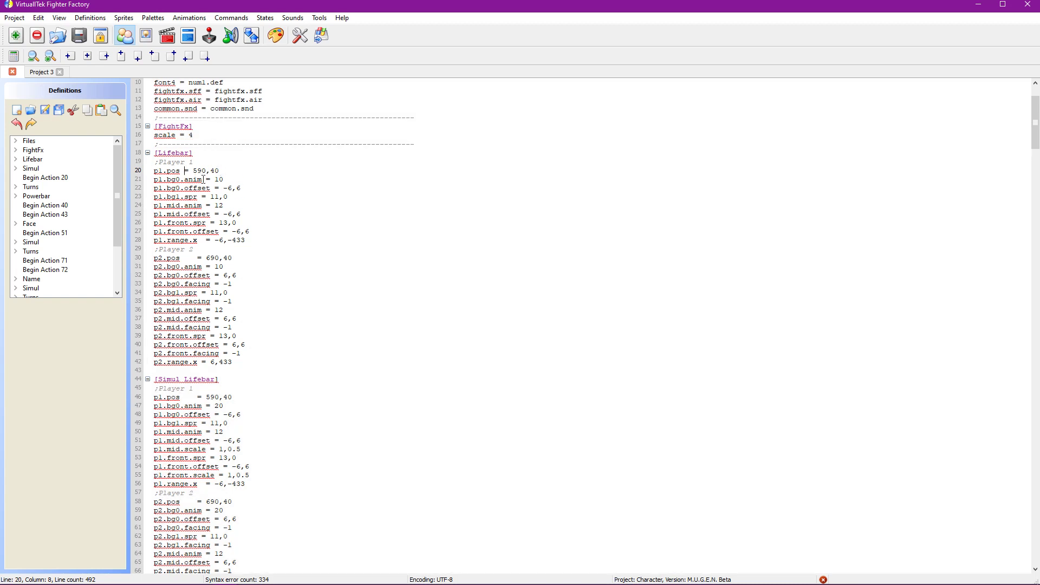
mouse_move(203, 180)
drag(202, 180, 186, 179)
key(Delete)
text(spr)
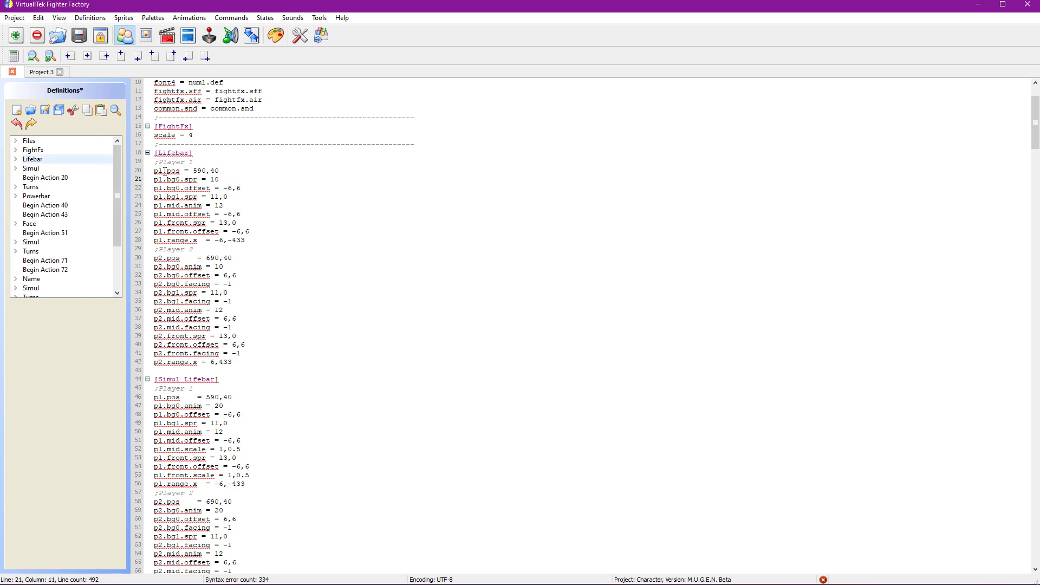
drag(220, 178, 210, 177)
text(1,0)
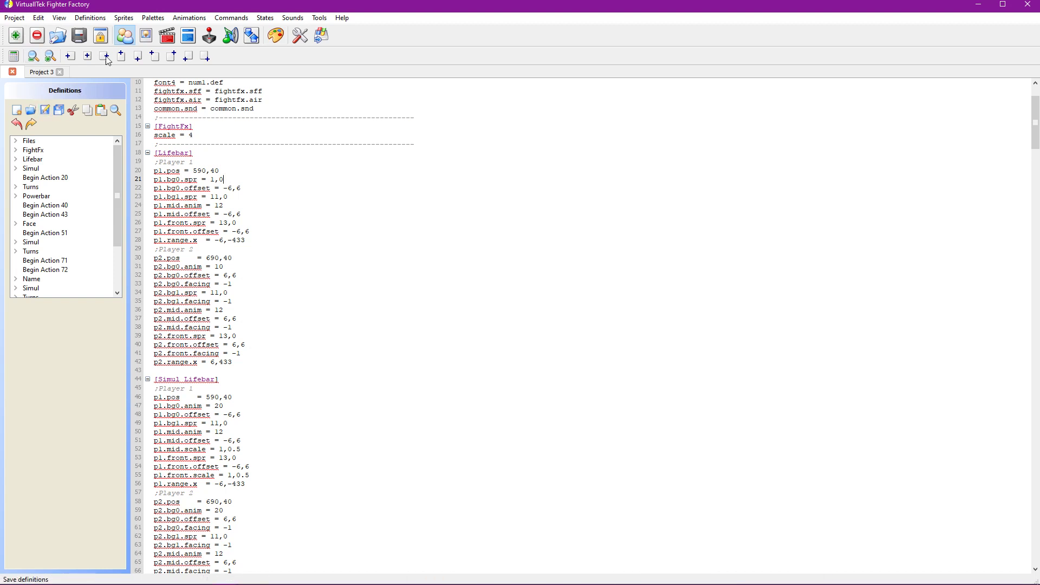
click(146, 35)
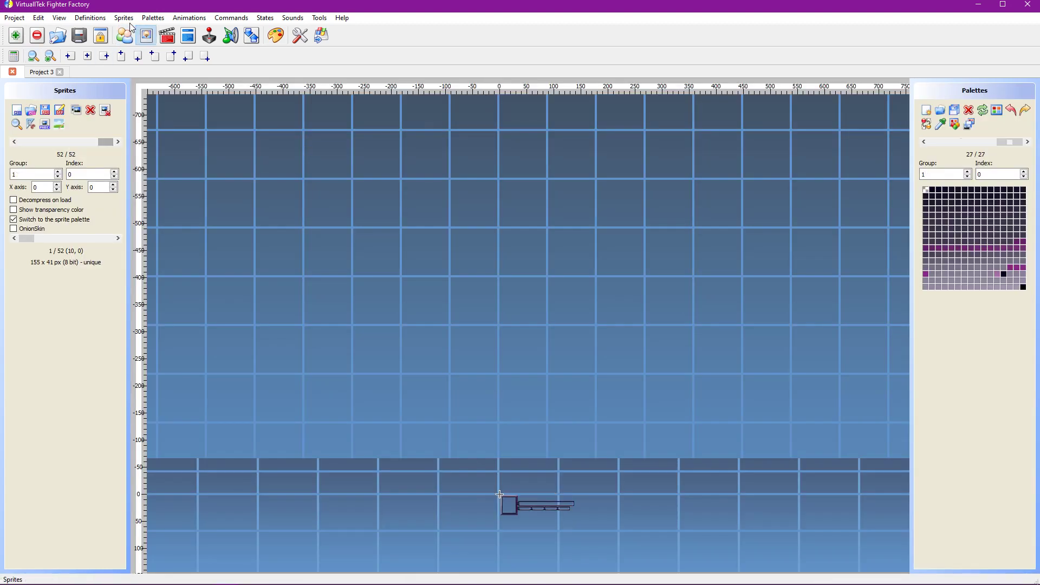
click(124, 36)
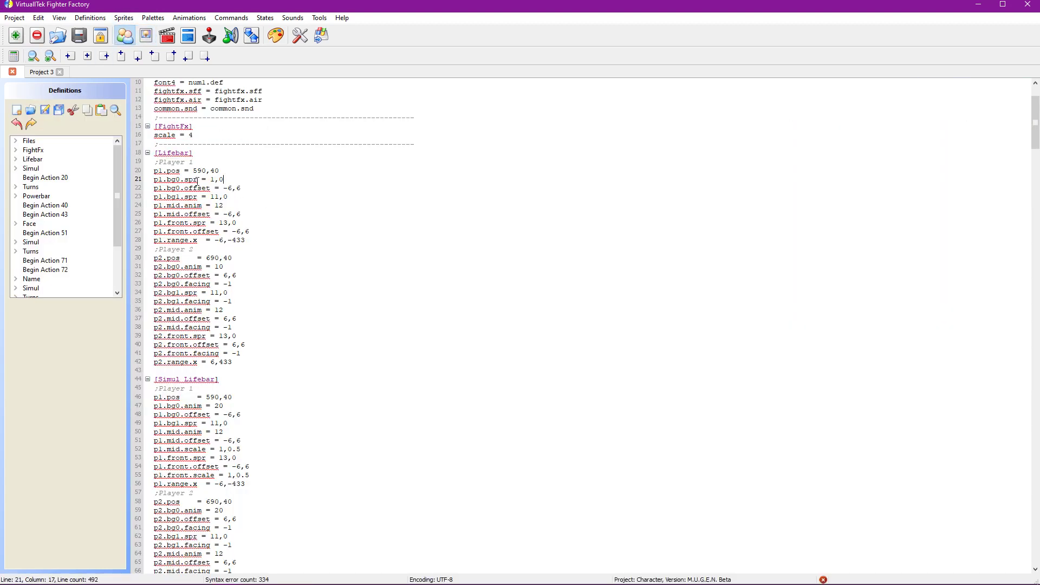
Step: Delete the p1.bg0.offset line from Player 1's settings in the Lifebar section
mouse_move(176, 189)
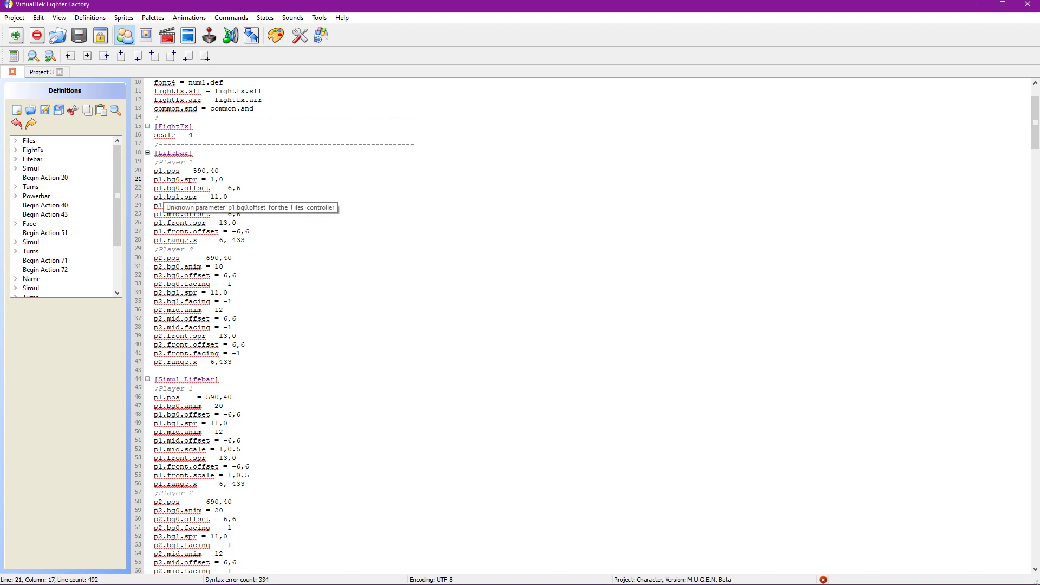
double_click(231, 188)
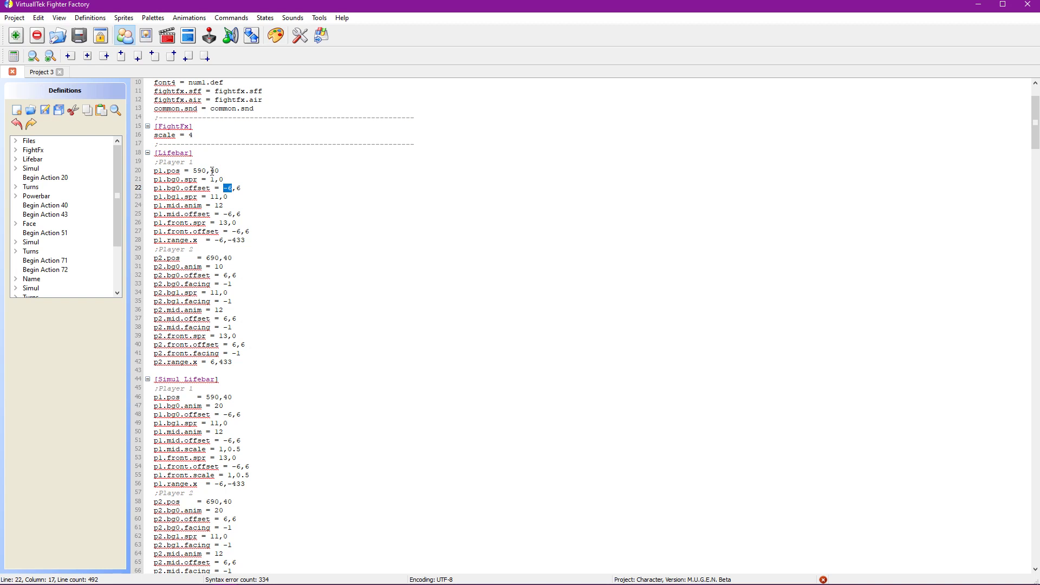
drag(250, 190, 135, 191)
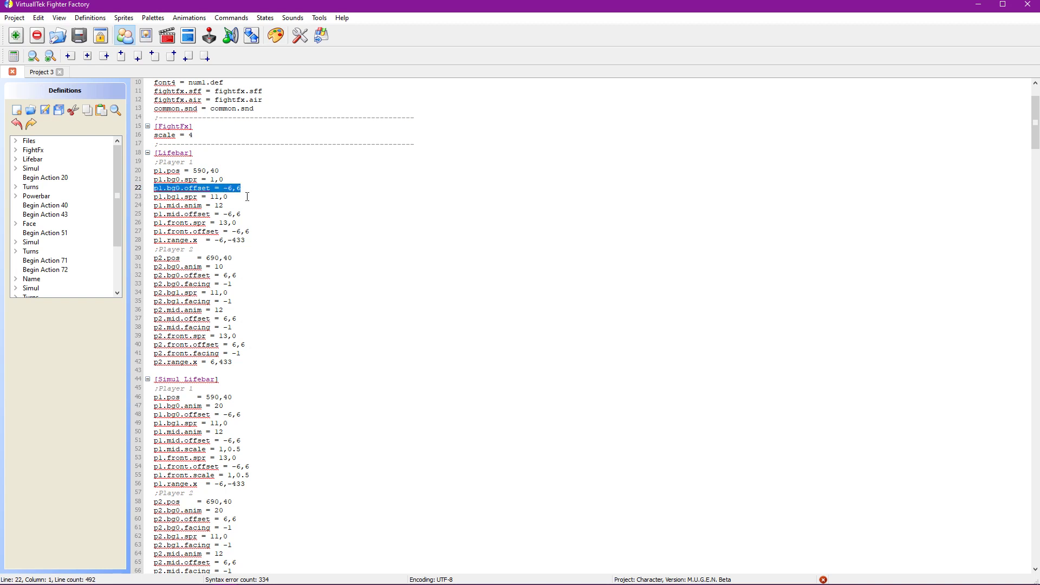
key(BackSpace)
key(BackSpace)
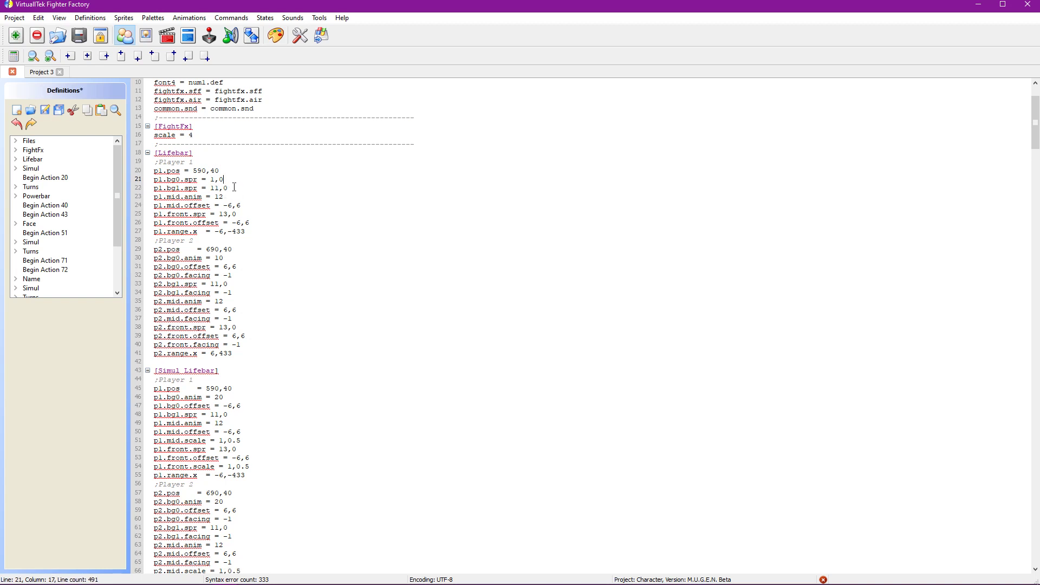
Step: Delete Player 1's p1.bg1.spr line from the Lifebar section and save the definition file
drag(228, 188, 151, 189)
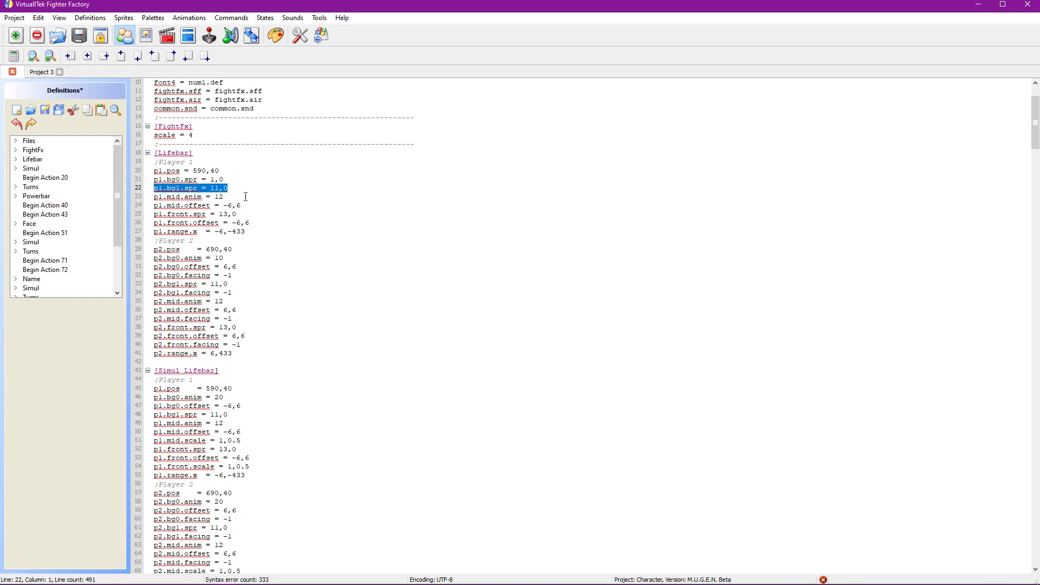
key(BackSpace)
key(BackSpace)
scroll(291, 236, down, 11)
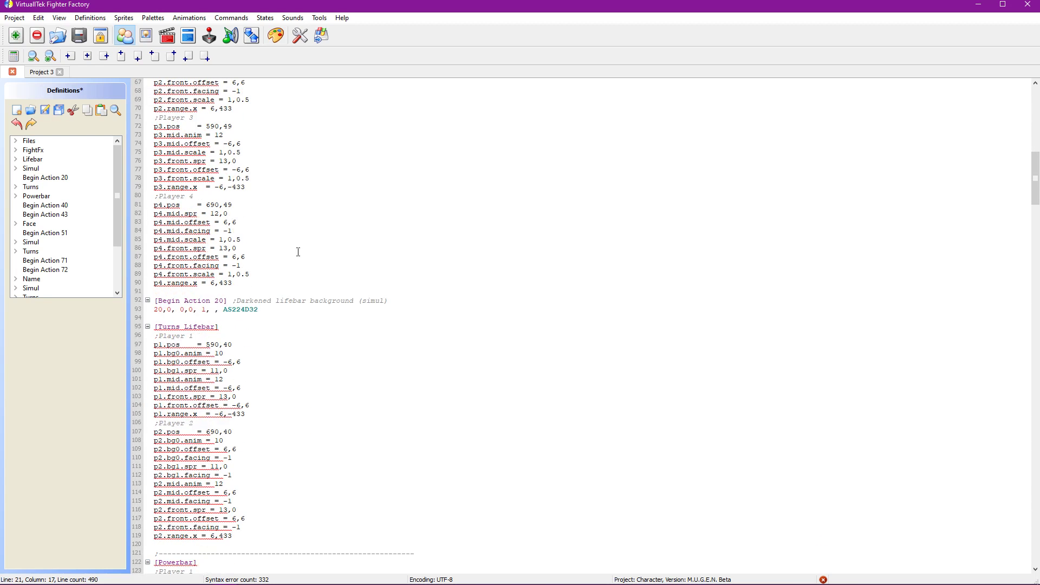
scroll(298, 251, down, 13)
scroll(298, 252, up, 20)
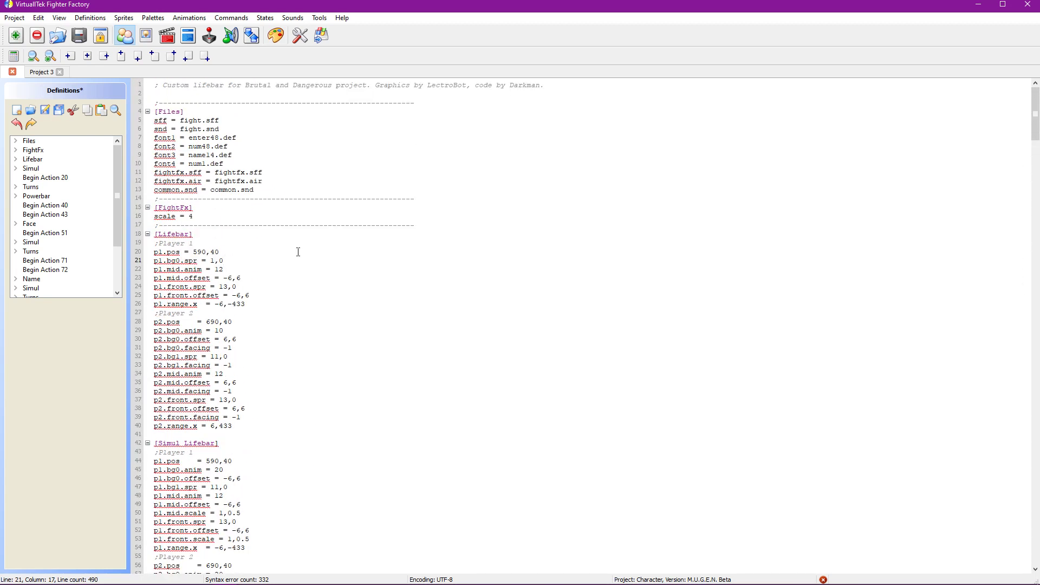
scroll(297, 252, down, 1)
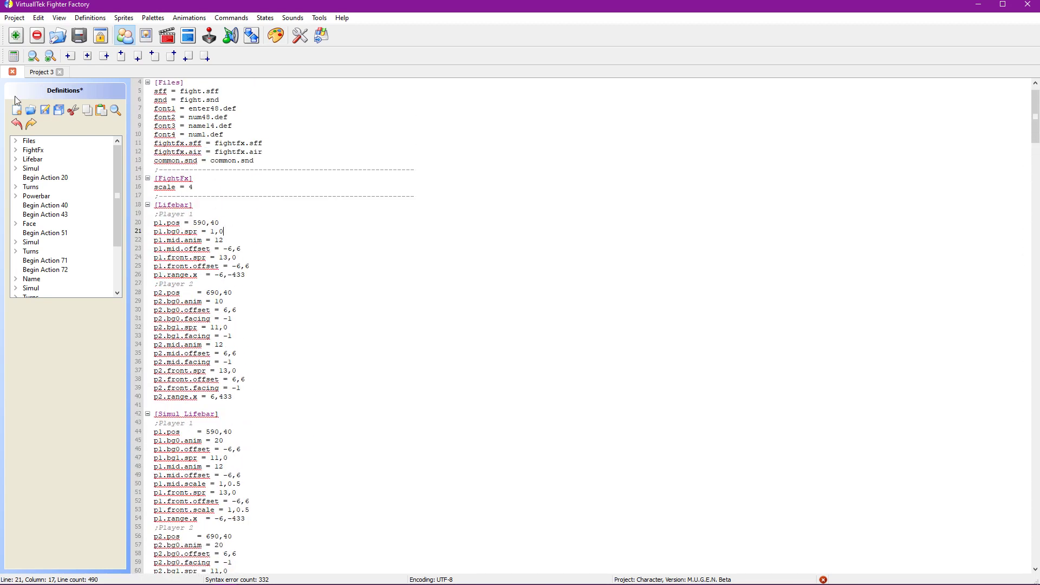
click(44, 111)
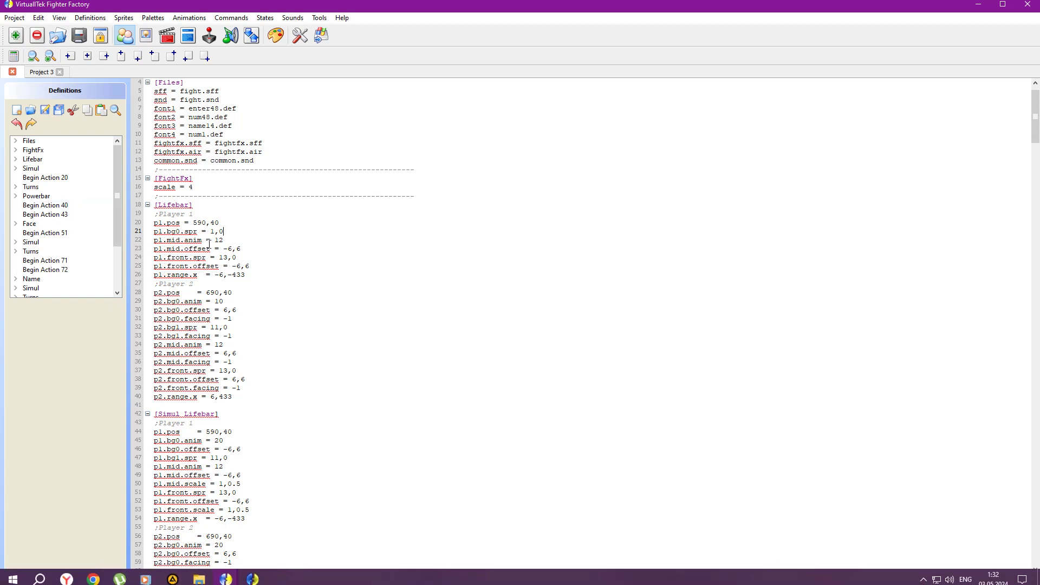
Step: Check the group 12 bar sprites against the mid entries in the Lifebar section
click(154, 37)
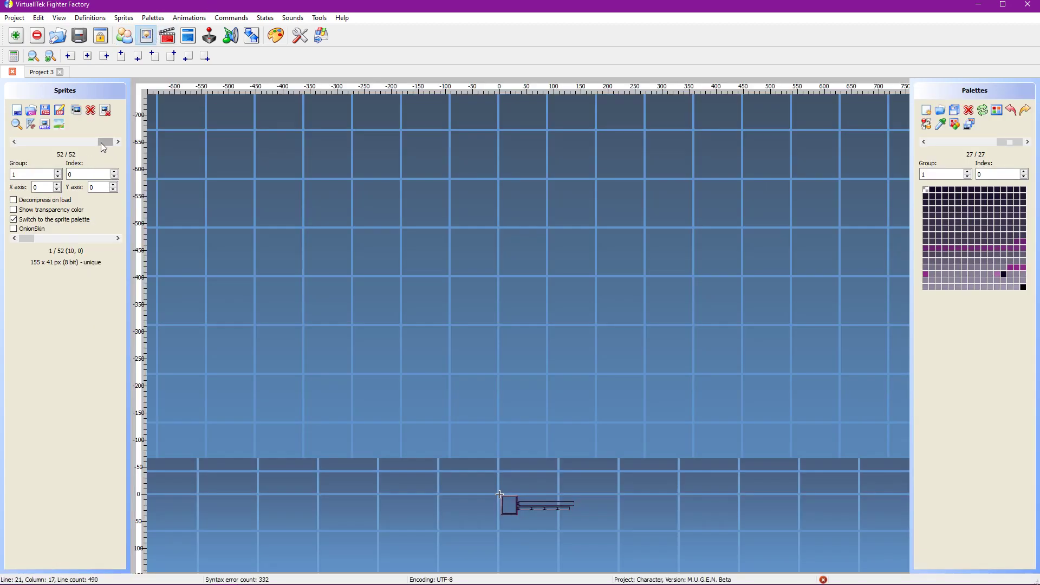
drag(22, 147, 29, 147)
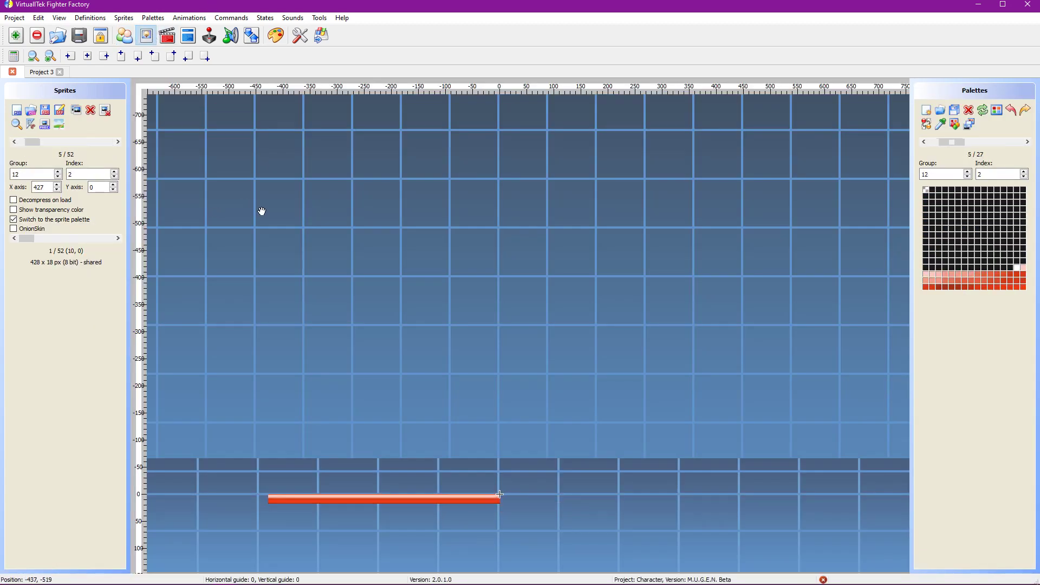
click(125, 37)
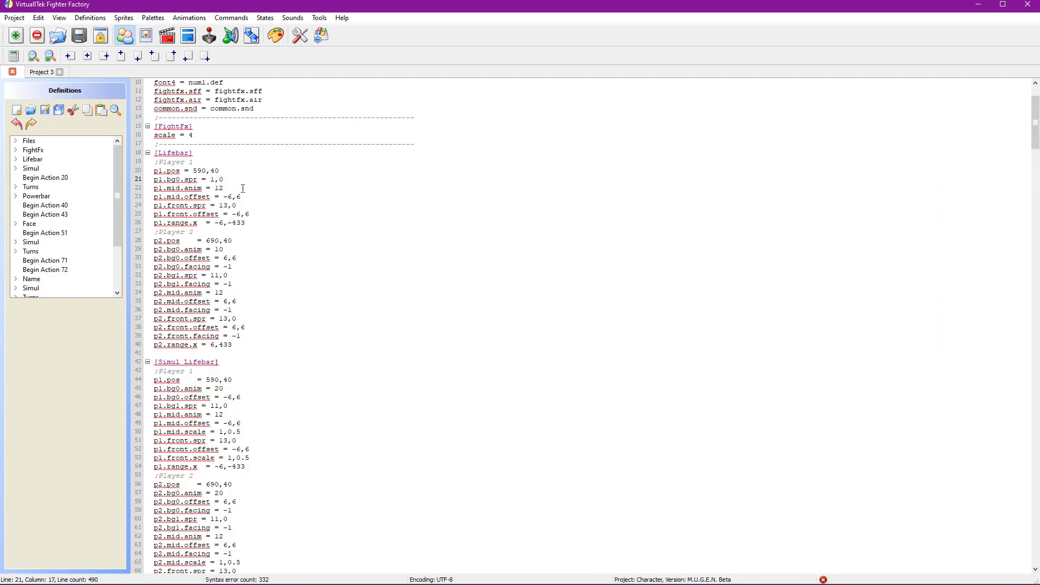
Step: Switch to File Explorer's Графен folder and compare the Oz_Om, Oz_Om (1) and Lifebars images in the photo viewer
mouse_move(272, 584)
click(198, 574)
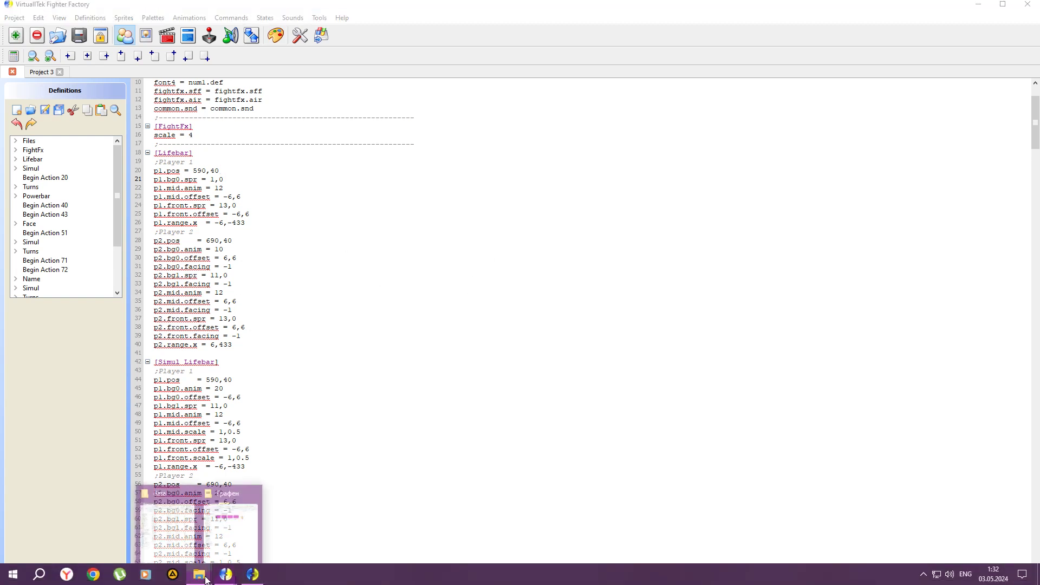
click(230, 521)
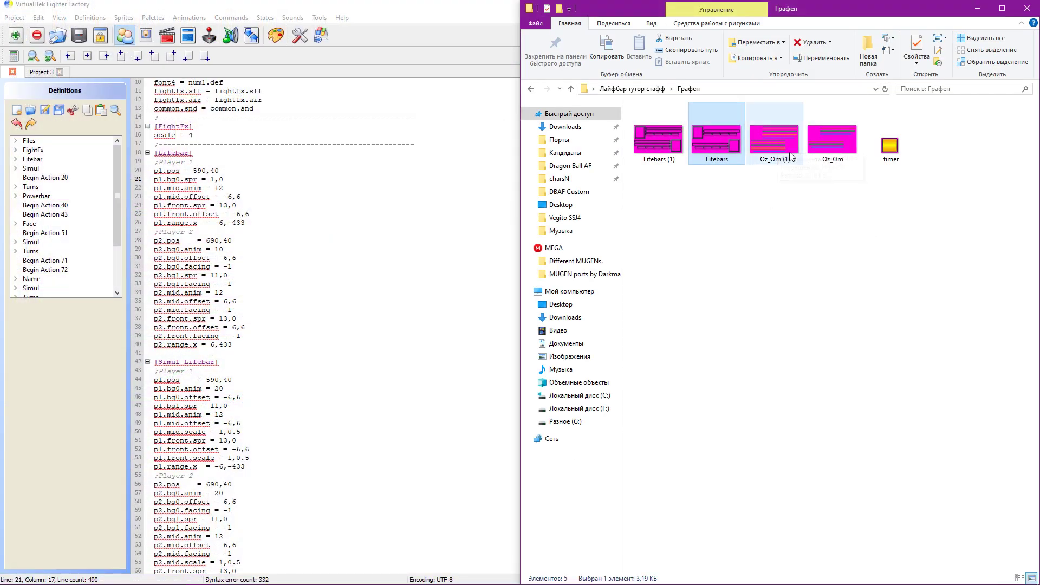
double_click(780, 145)
scroll(531, 284, up, 4)
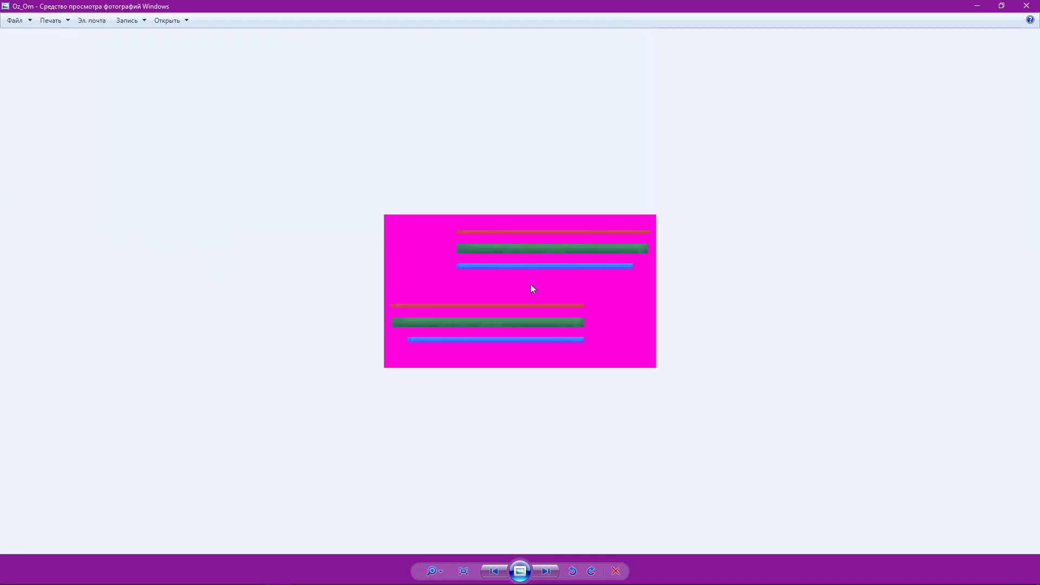
scroll(529, 285, down, 4)
scroll(529, 288, up, 4)
scroll(527, 287, up, 1)
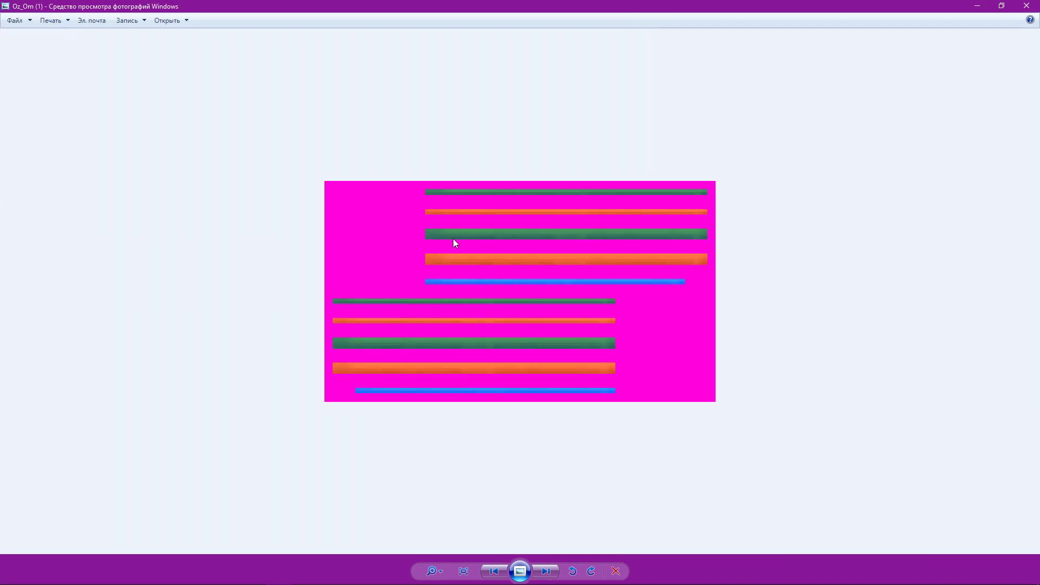
scroll(453, 238, down, 3)
key(Left)
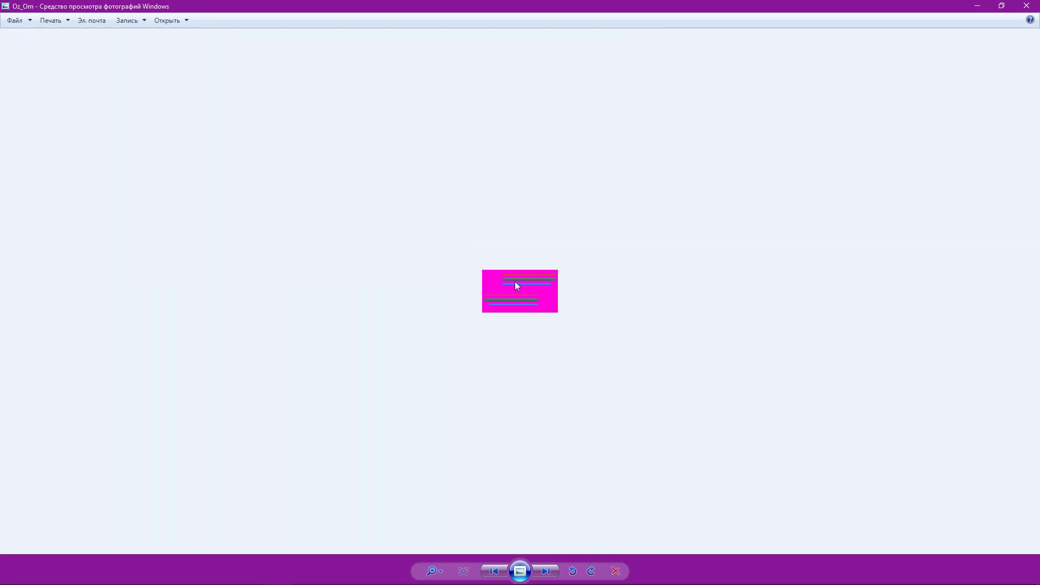
scroll(515, 282, up, 4)
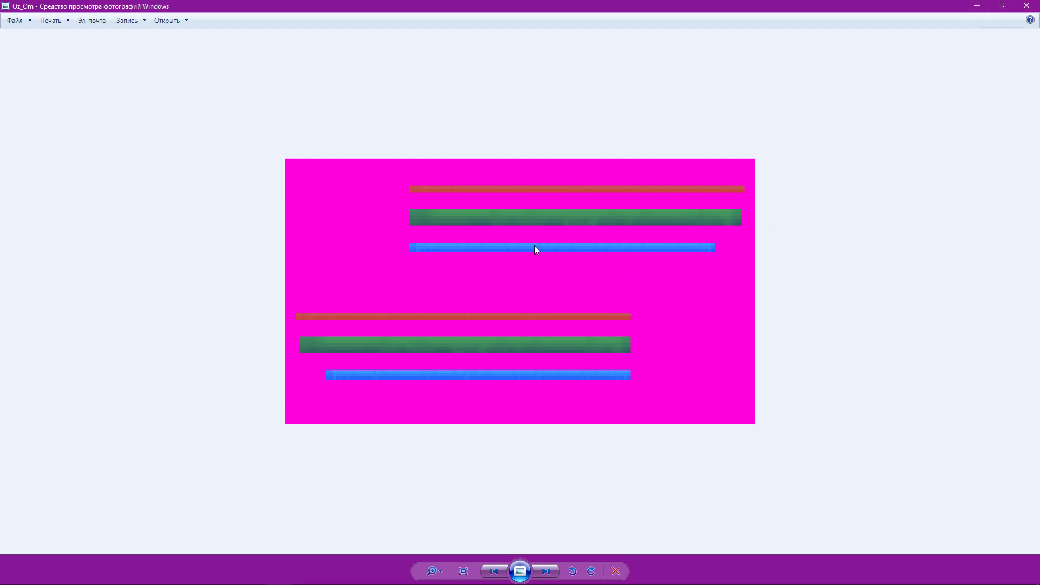
key(Right)
key(Right)
key(Right)
key(Right)
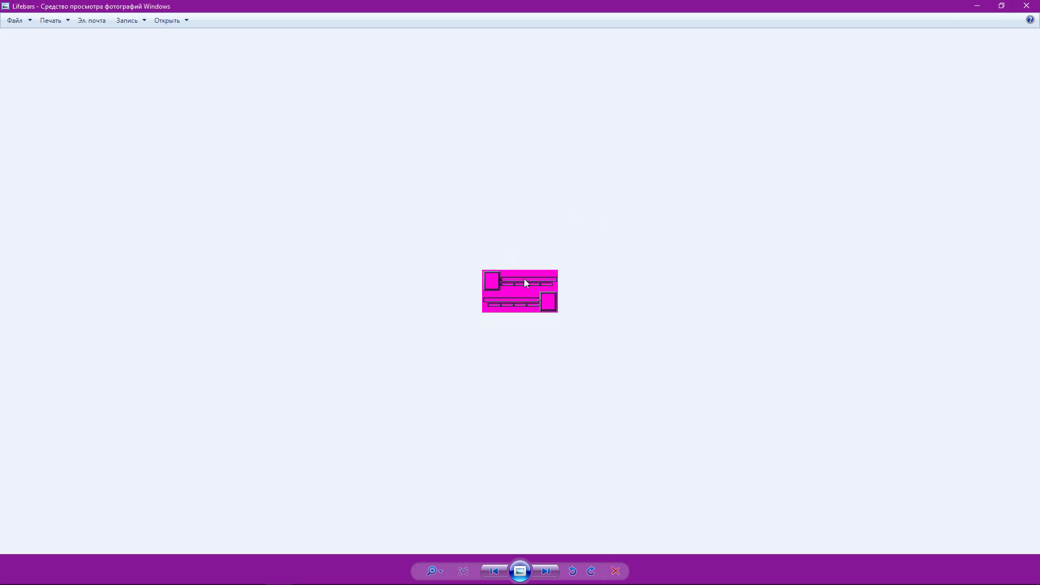
scroll(529, 282, up, 5)
scroll(529, 282, up, 6)
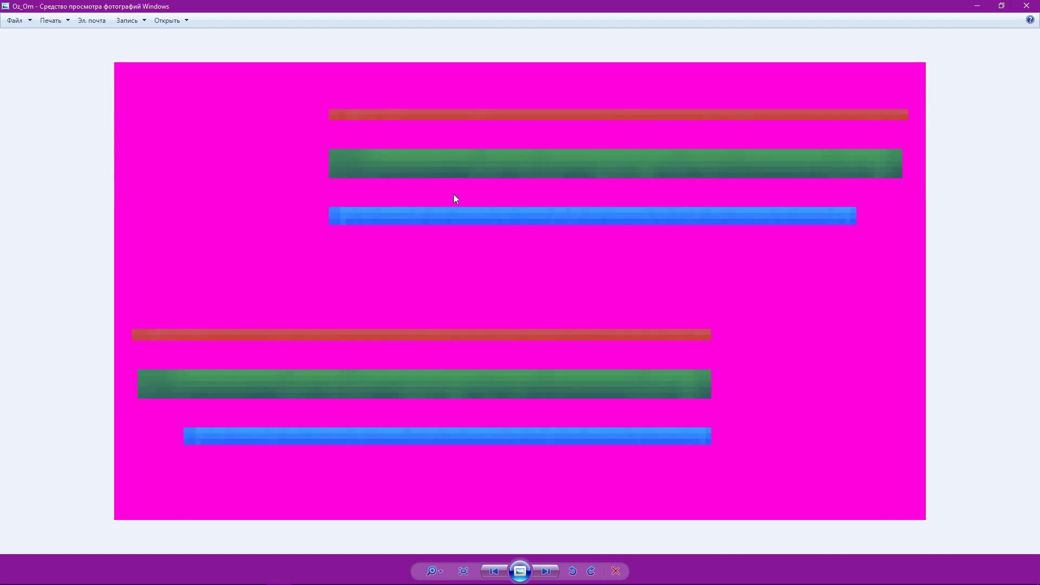
click(977, 6)
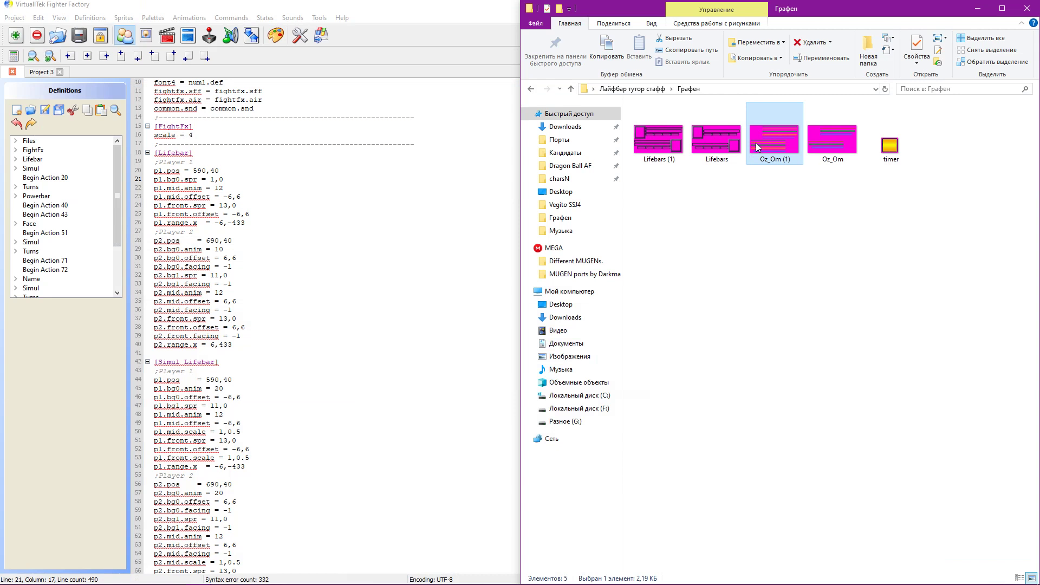
Step: Open the Oz_Om image from the Графен folder for editing
click(827, 133)
right_click(824, 140)
click(857, 197)
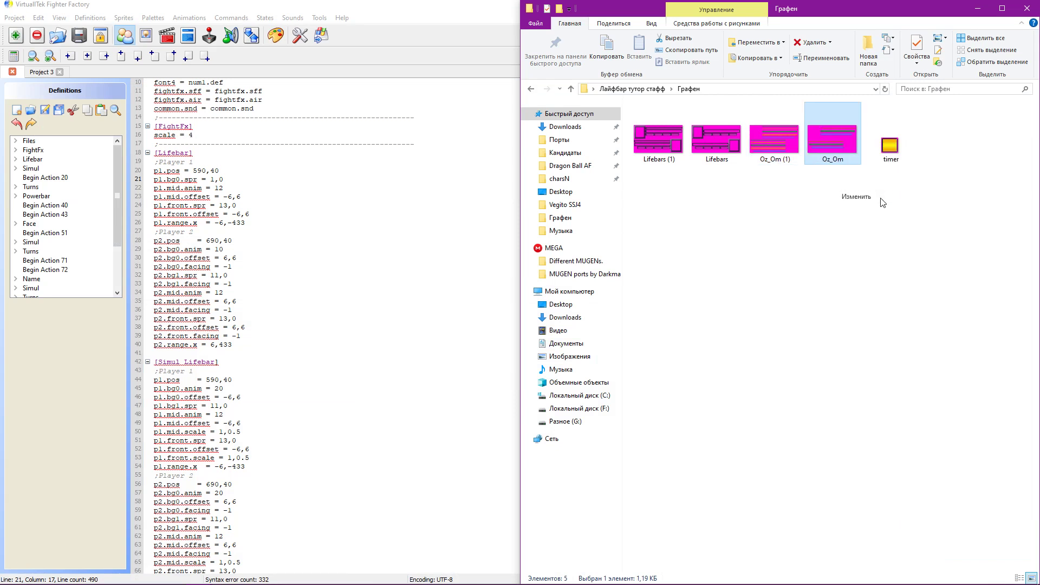
Step: Copy a rectangular area around the upper green bar in the Oz_Om image
scroll(166, 233, up, 7)
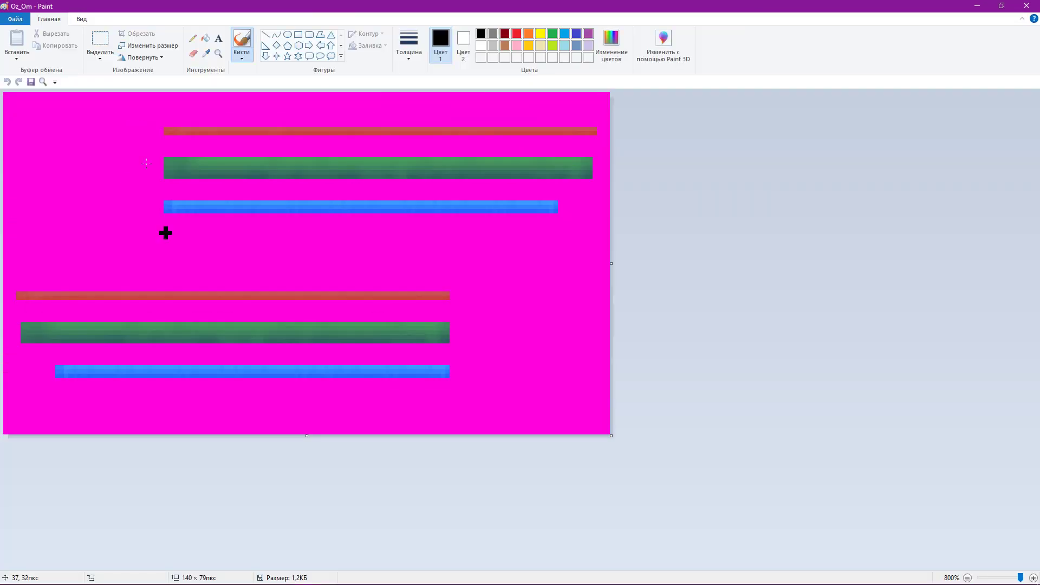
click(100, 39)
drag(144, 150, 617, 188)
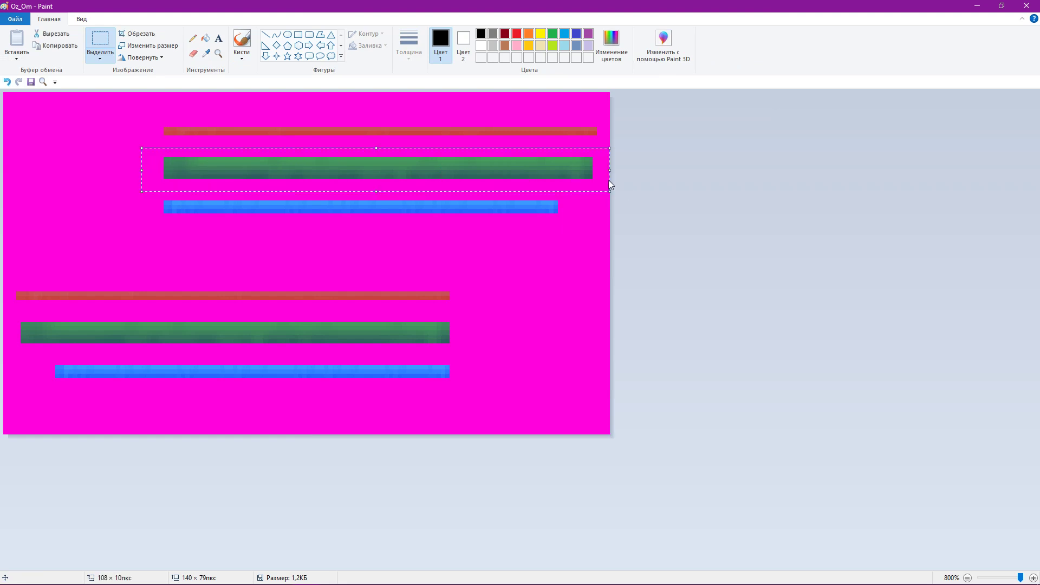
key(ctrl+c)
Step: Open image 1 from the desktop for editing and paste the green bar into the pink area above the lifebar frame
click(979, 5)
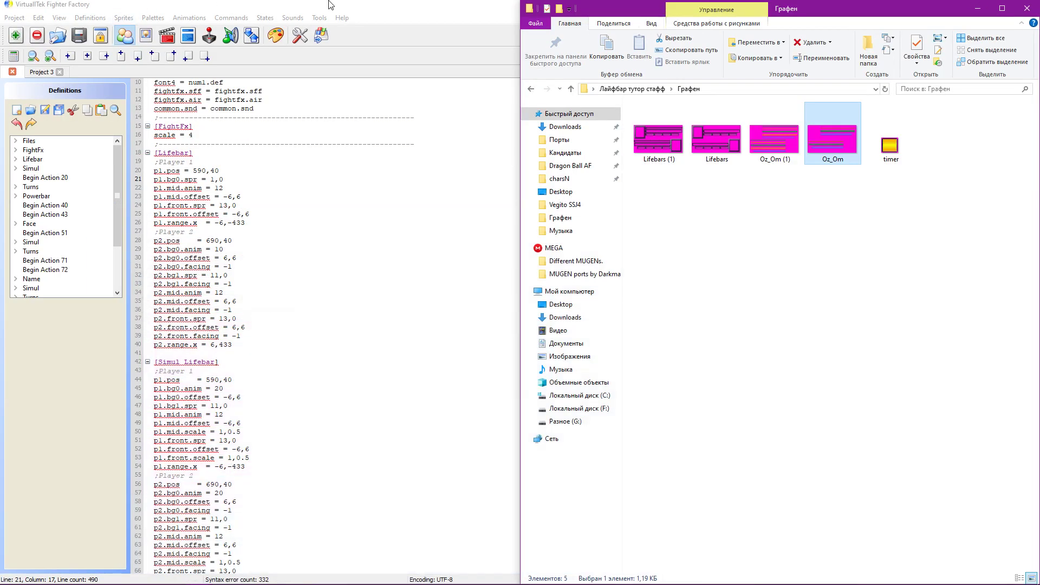
click(978, 4)
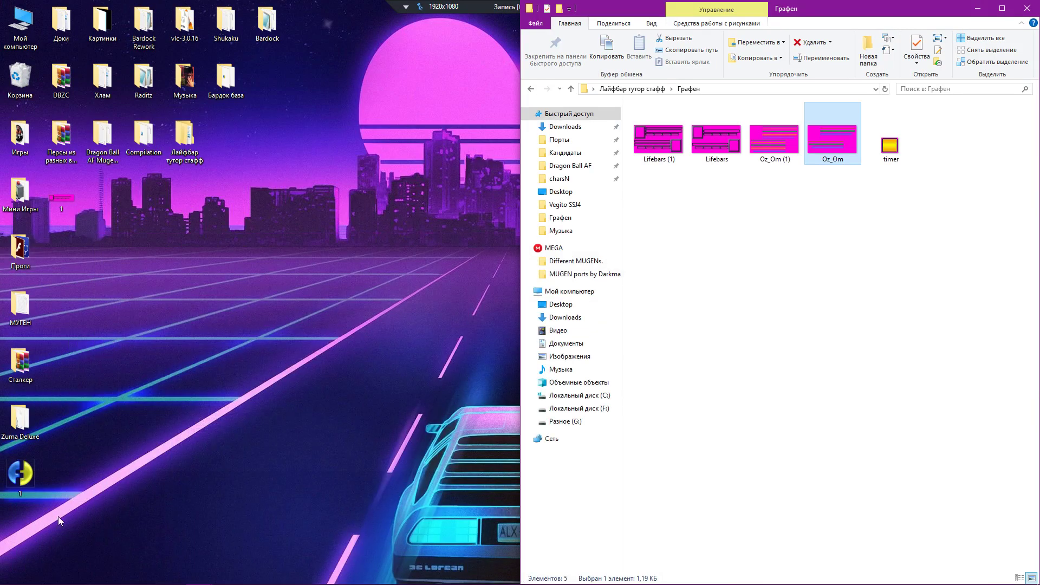
right_click(67, 187)
click(99, 243)
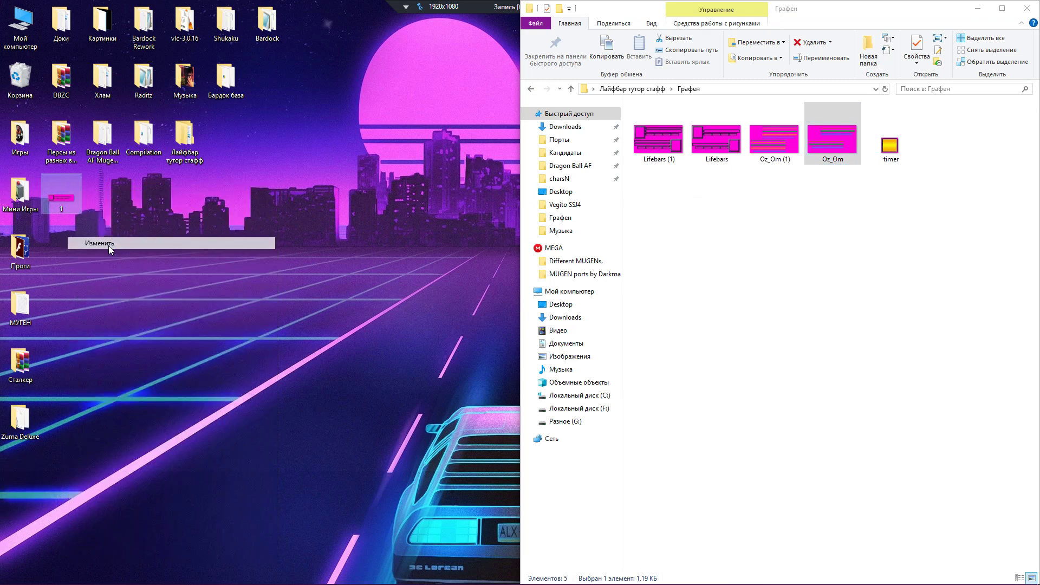
key(ctrl+v)
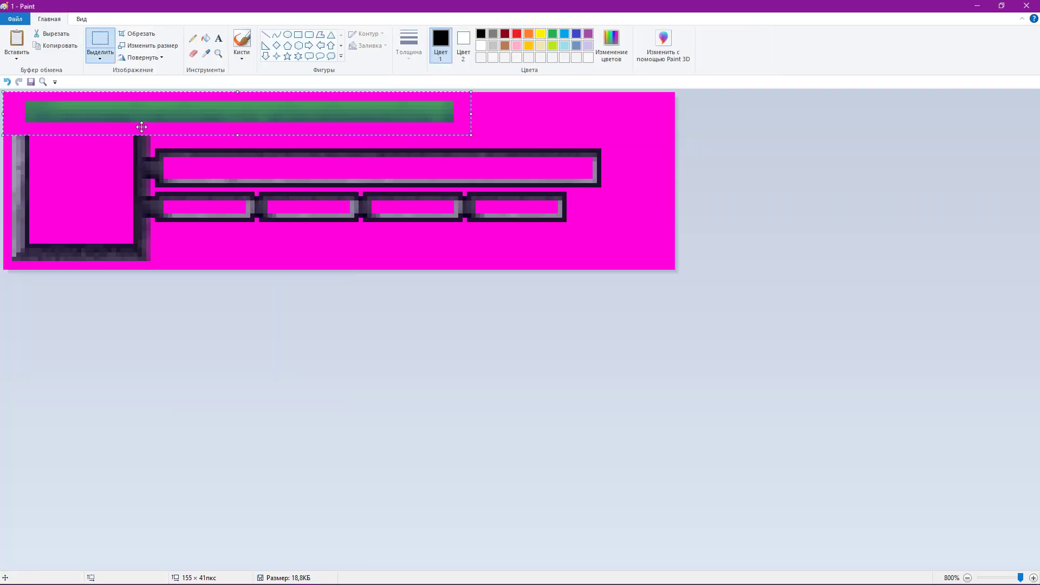
mouse_move(137, 116)
mouse_down()
mouse_move(176, 151)
mouse_move(139, 122)
mouse_up()
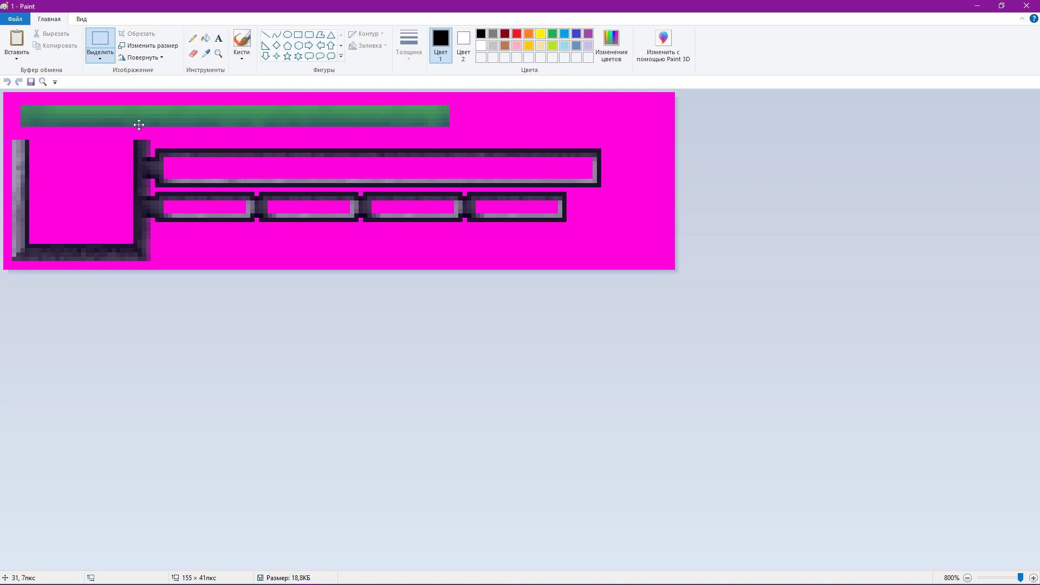
Step: Crop image 1 to the pasted green bar, save it, and discard the desktop file 1 — копия
click(583, 342)
mouse_move(4, 94)
mouse_down()
mouse_move(482, 155)
mouse_move(466, 140)
mouse_up()
key(ctrl+s)
click(1026, 5)
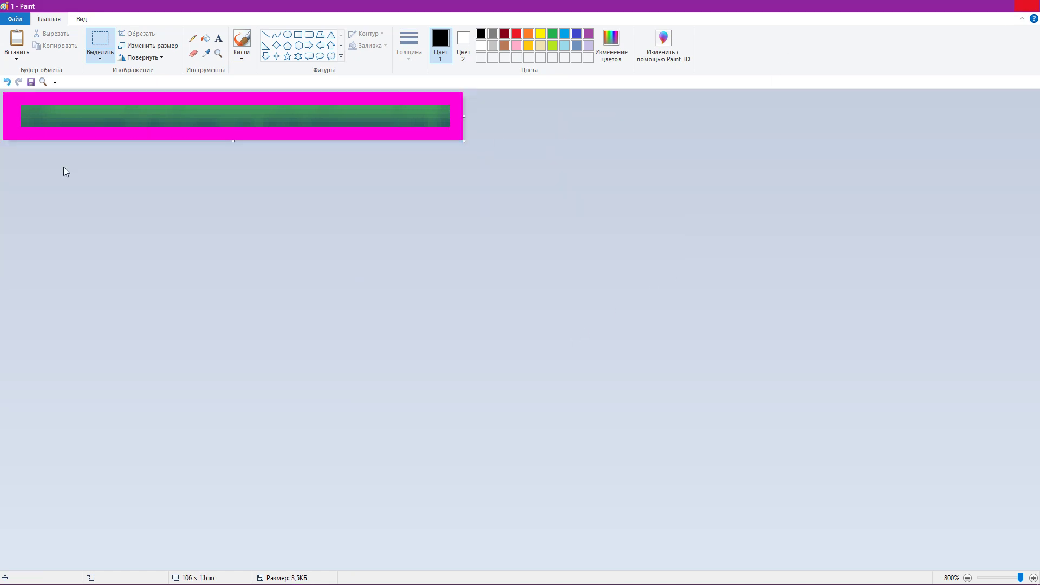
drag(116, 316, 43, 191)
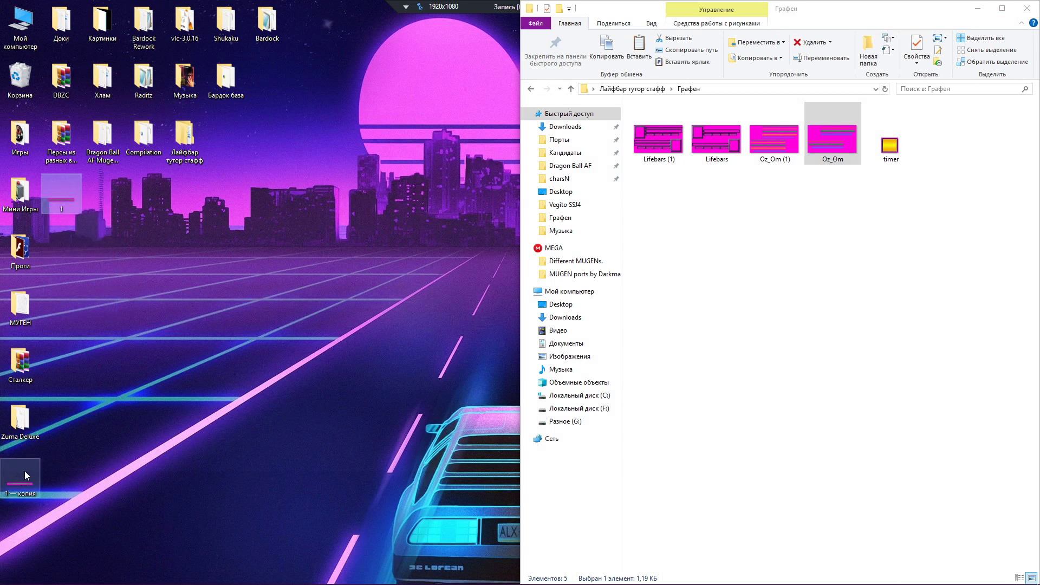
drag(25, 470, 20, 74)
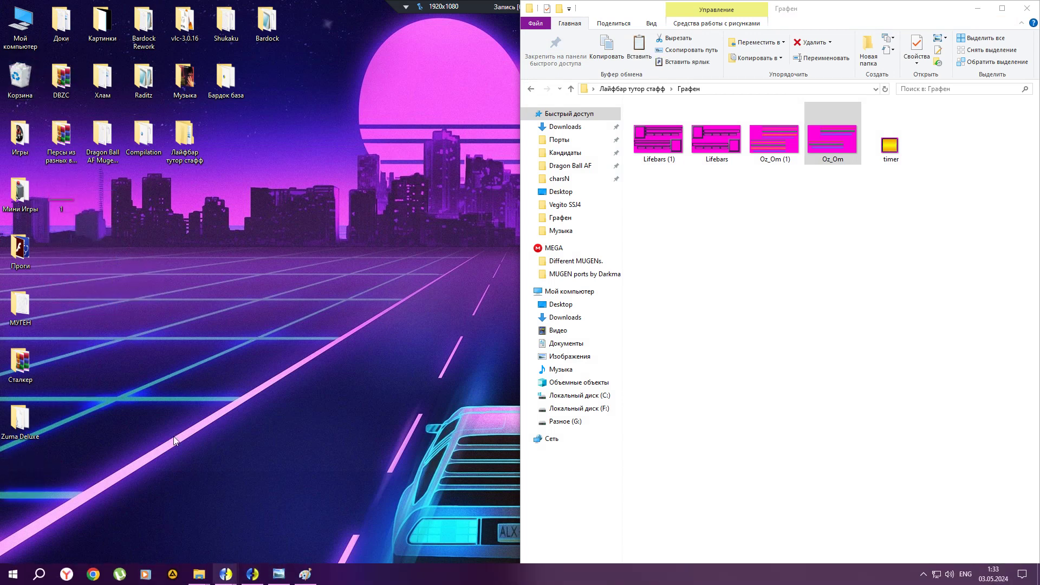
Step: Switch to Fighter Factory's Project 3 sprites and delete the old frame sprite together with its palette
click(226, 574)
click(254, 531)
click(143, 38)
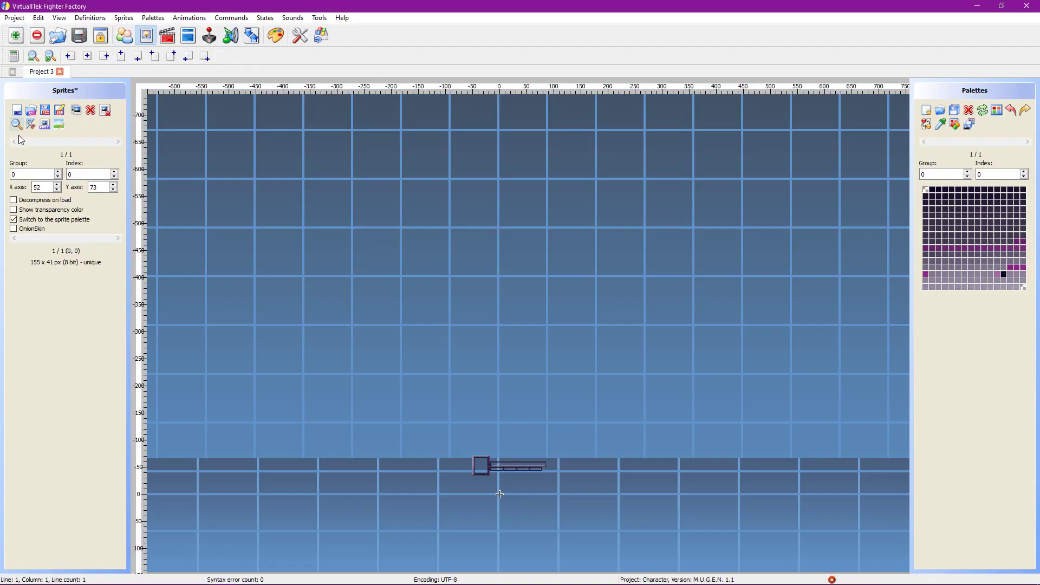
click(968, 110)
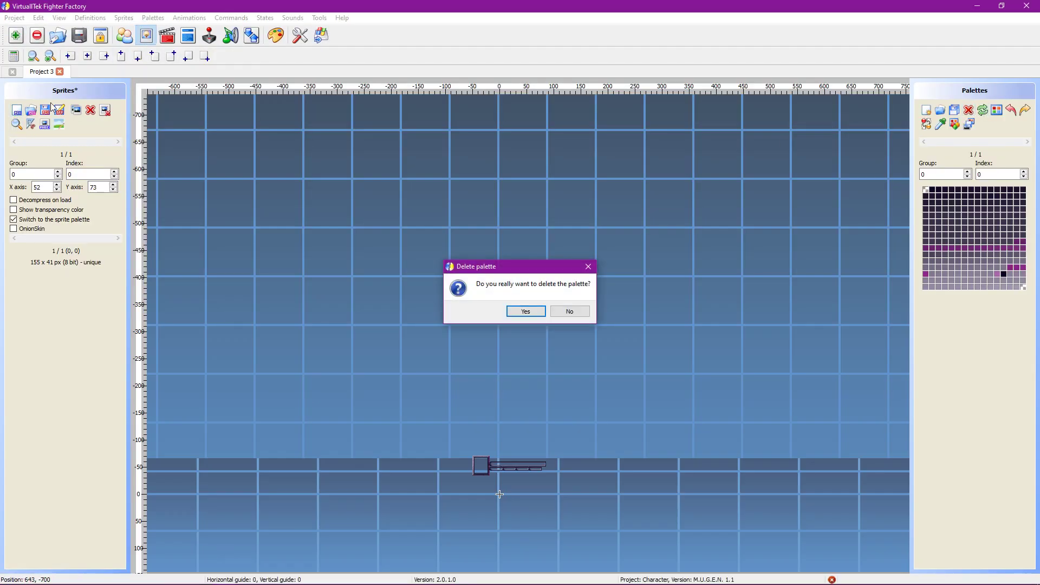
key(Return)
Step: Add the desktop image 1 as sprite 0,0 and place it with its axis at about X 38, Y 61
scroll(412, 214, down, 10)
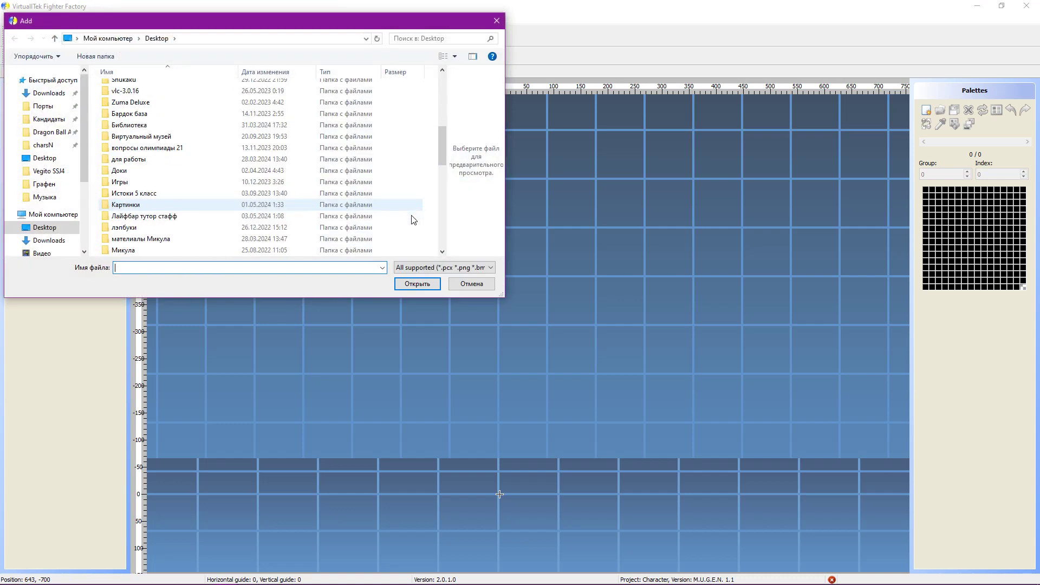
scroll(39, 252, down, 3)
click(360, 250)
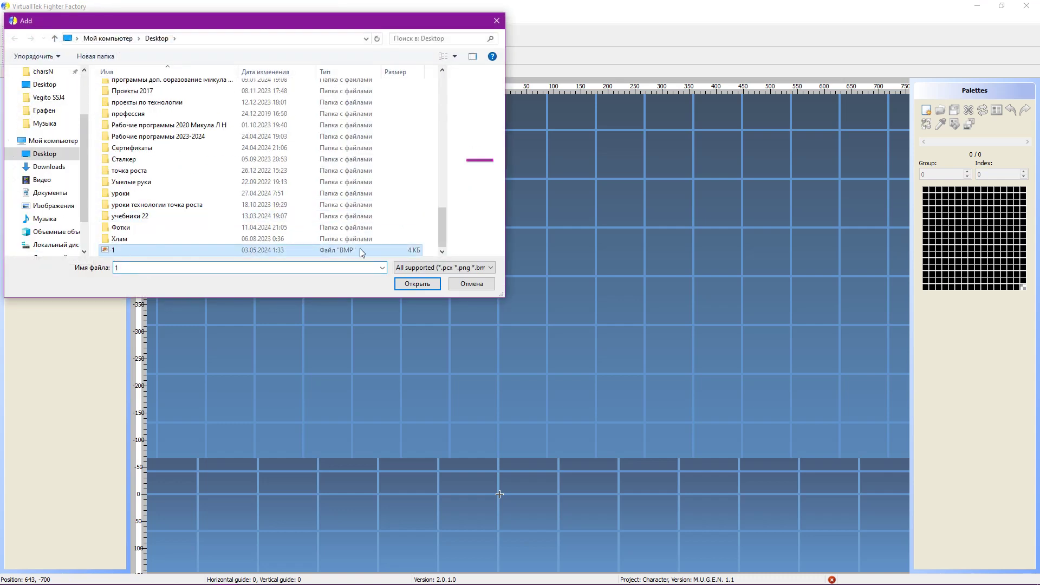
click(417, 283)
click(524, 381)
scroll(586, 401, up, 4)
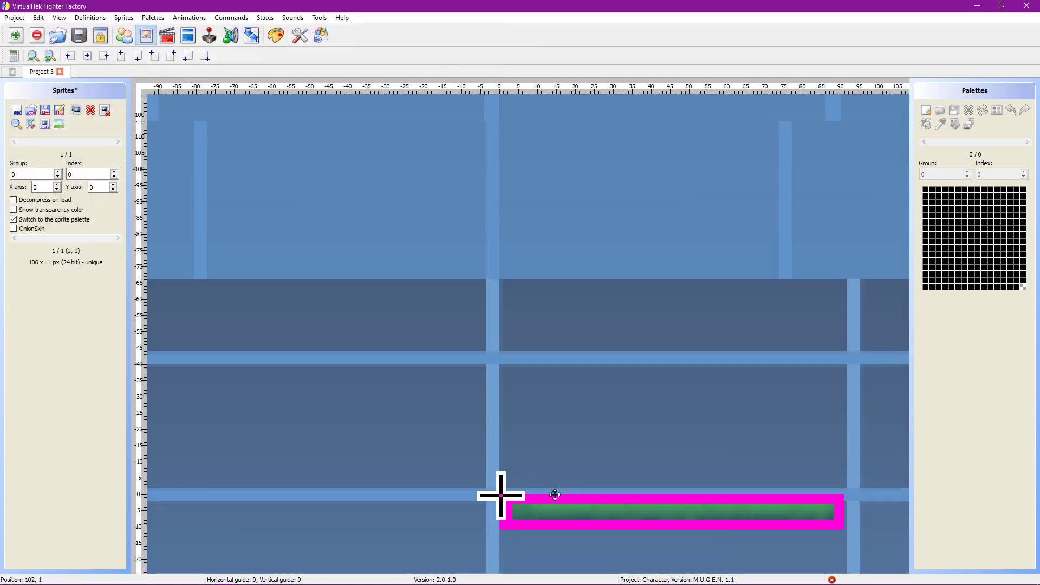
drag(697, 530, 603, 257)
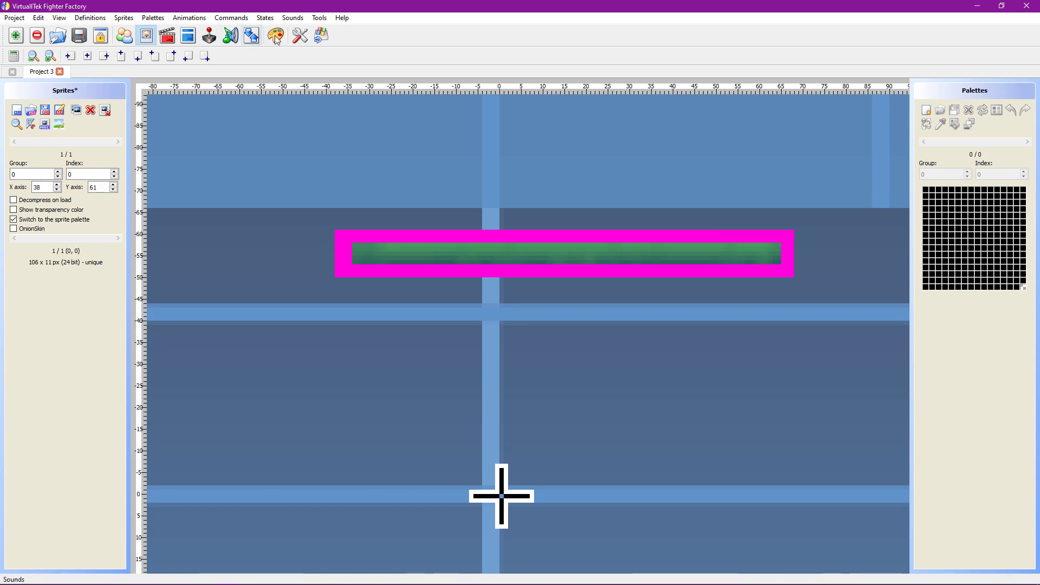
Step: Put the magenta background colour in the palette's first slot and apply the palette to the project
click(276, 35)
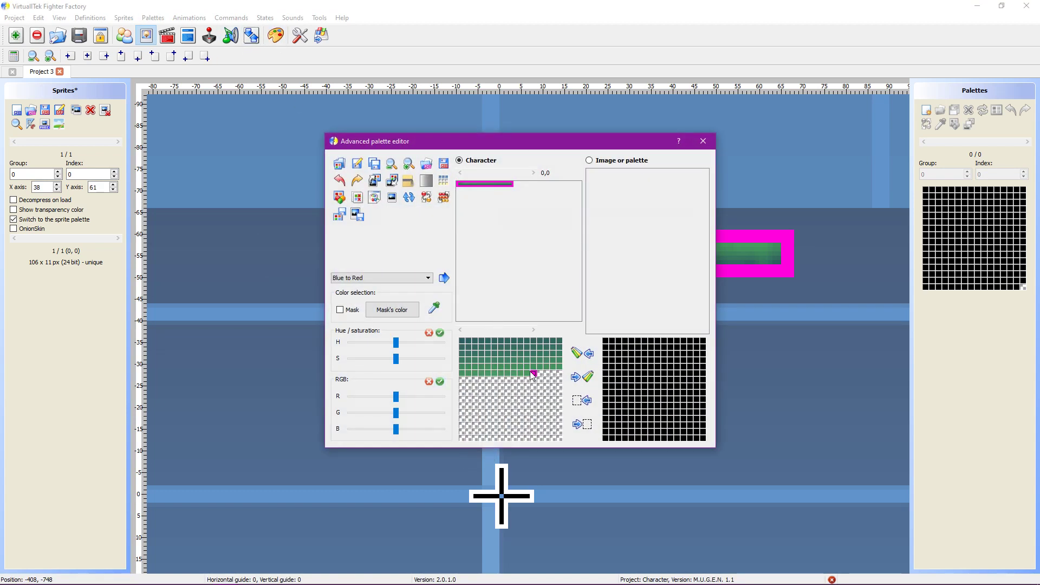
click(533, 373)
click(357, 215)
click(529, 326)
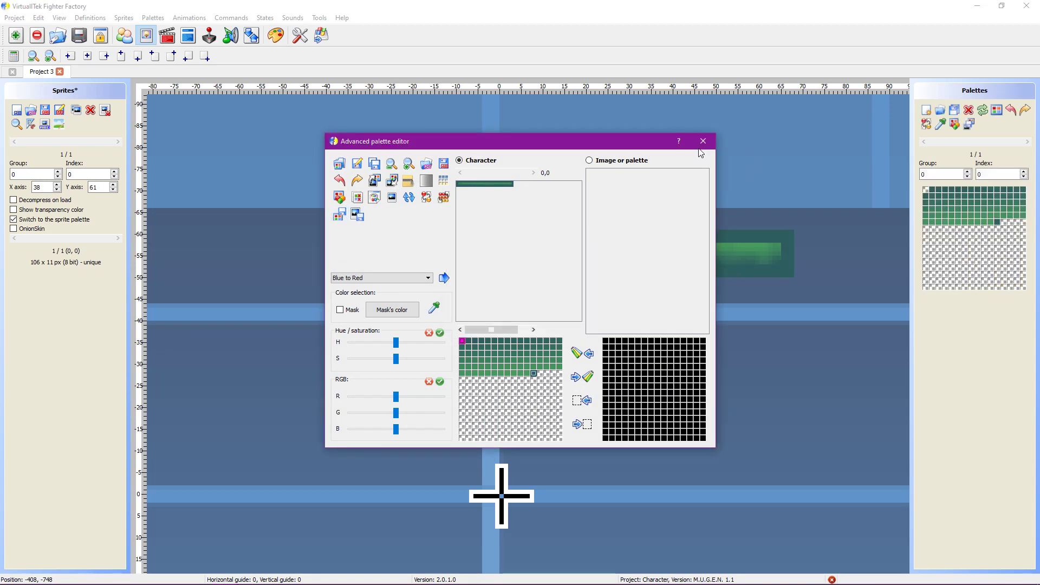
click(703, 142)
Step: Replace the sprite by re-adding image 1 with Force the specified palette (adapt the image), and place its axis at about X 40, Y 43
click(92, 109)
key(Return)
click(17, 110)
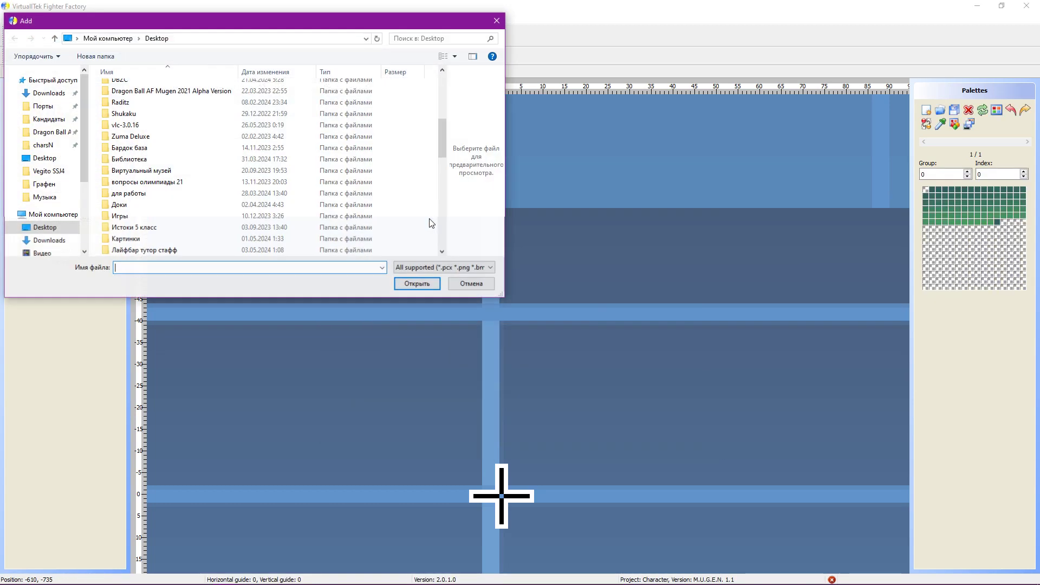
scroll(431, 222, down, 10)
click(159, 249)
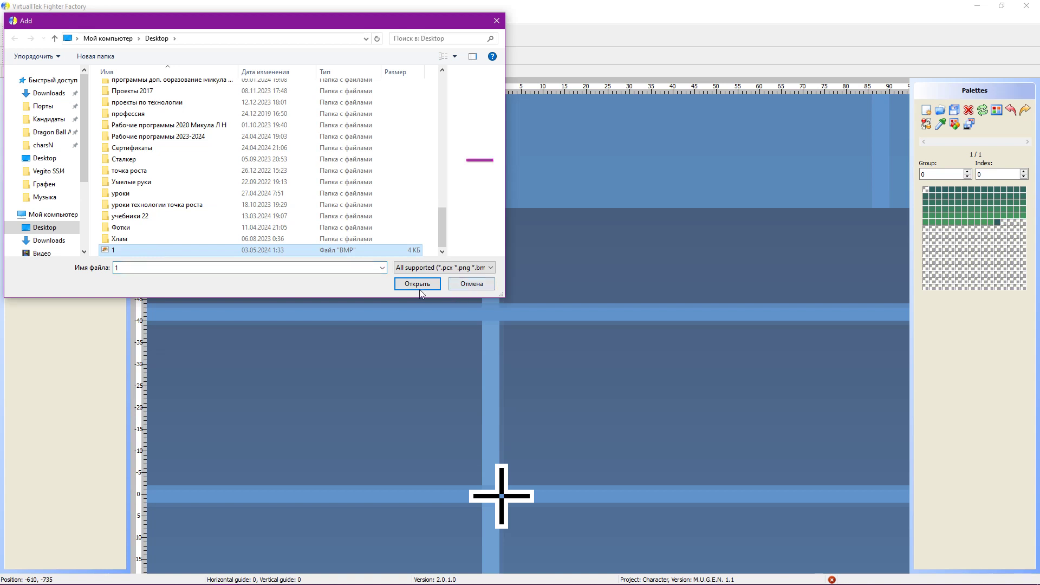
click(417, 283)
click(543, 322)
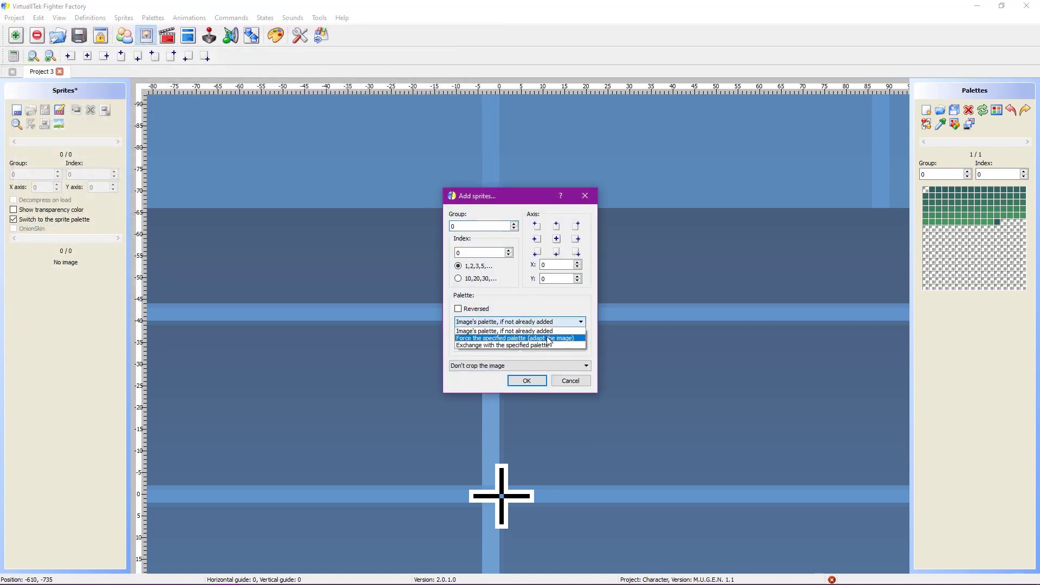
click(520, 343)
click(526, 380)
drag(620, 473, 495, 325)
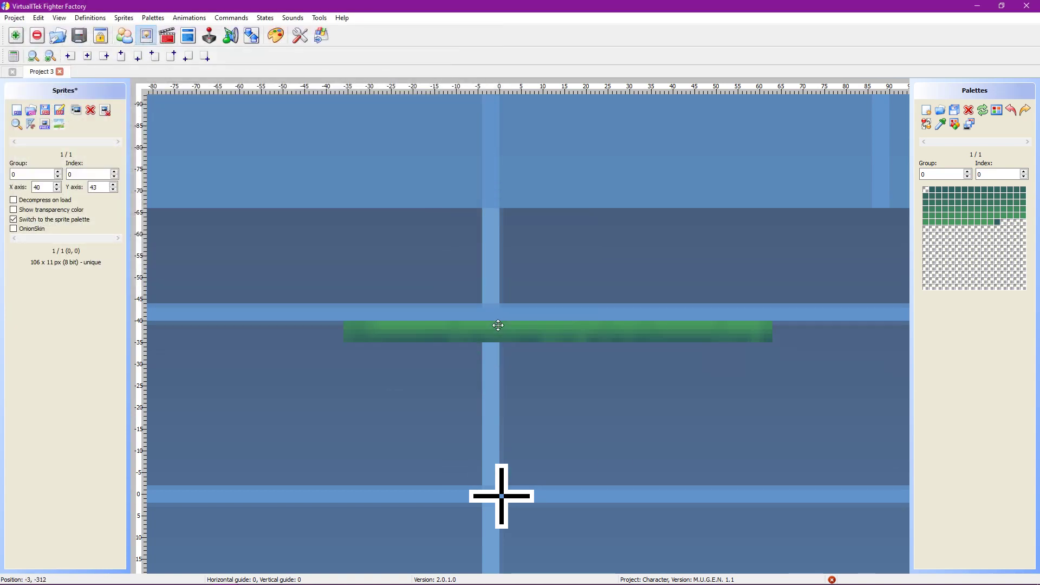
Step: Export the current green bar sprite to the Desktop as a bitmap file named 1
click(44, 112)
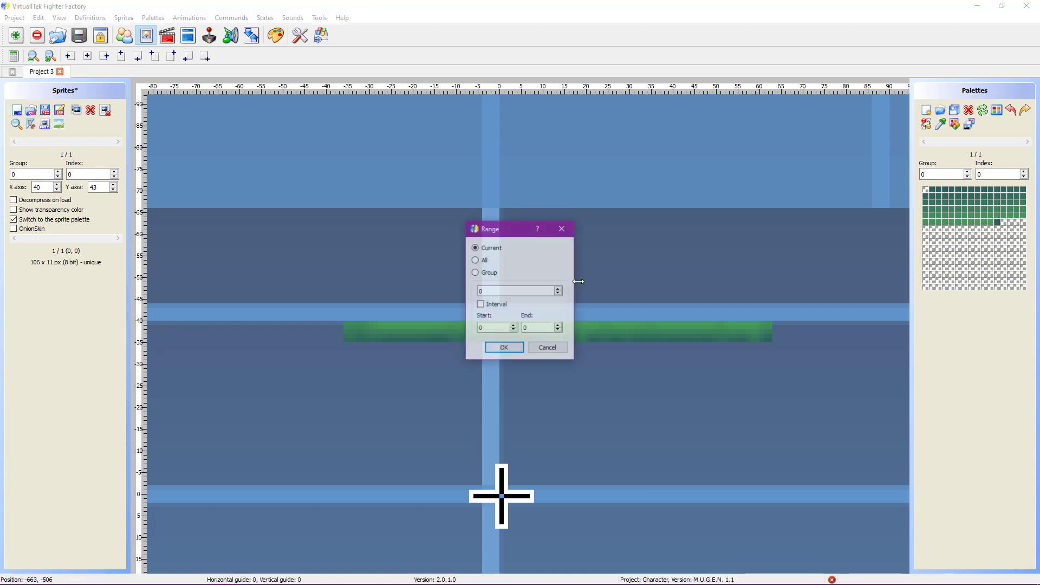
click(512, 352)
click(174, 251)
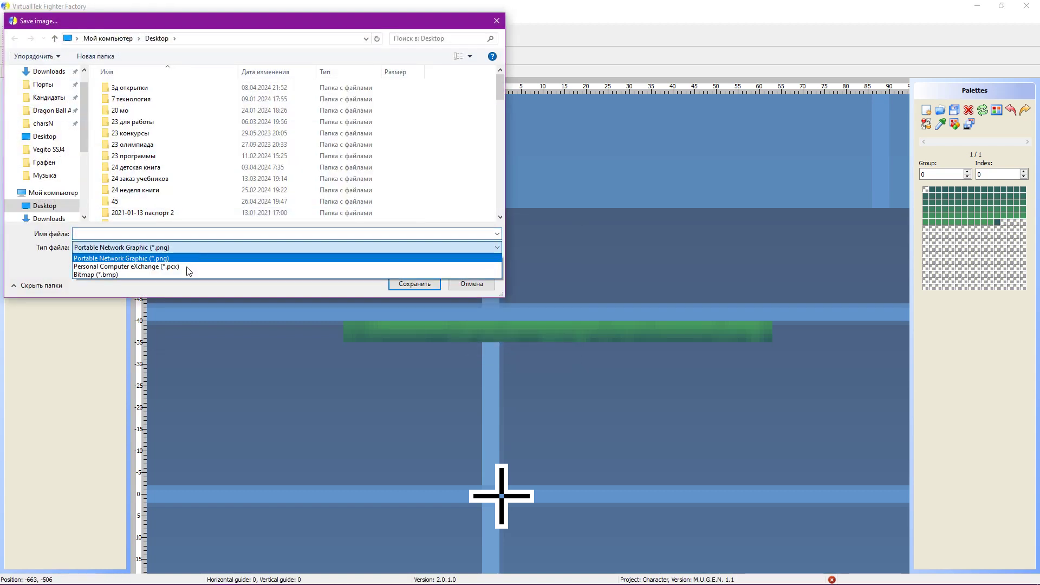
click(255, 274)
text(1)
click(401, 284)
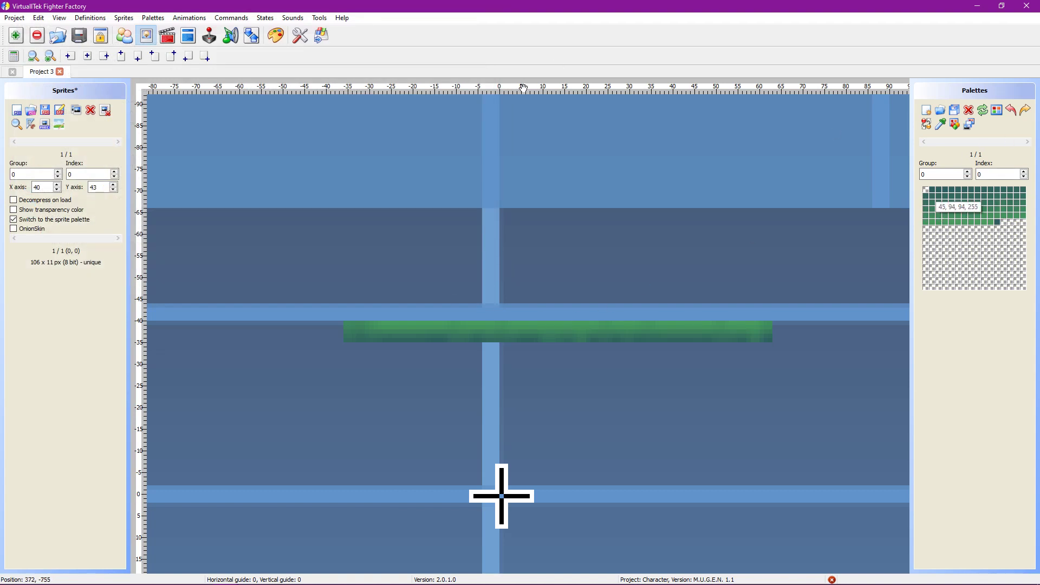
Step: Recolour all of the bar's green palette colours with the Green to Red conversion in the Advanced palette editor
click(275, 35)
drag(469, 345, 534, 373)
click(408, 165)
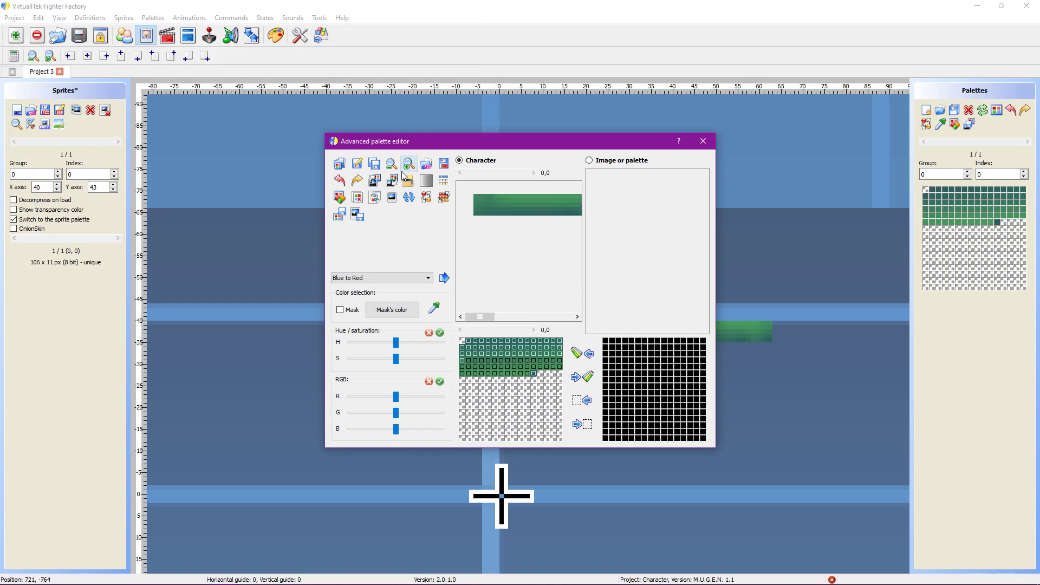
click(368, 279)
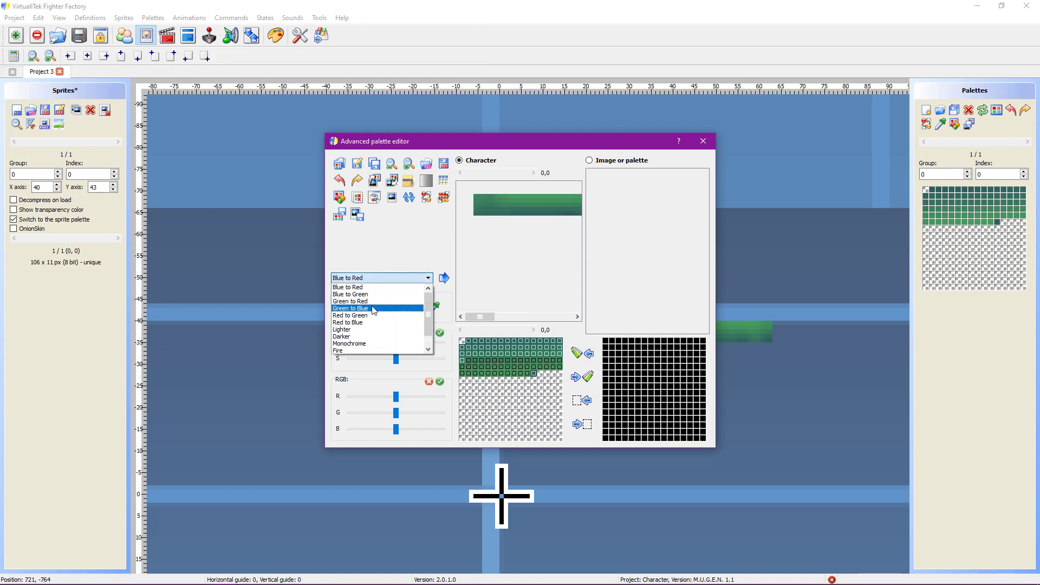
click(350, 301)
click(444, 279)
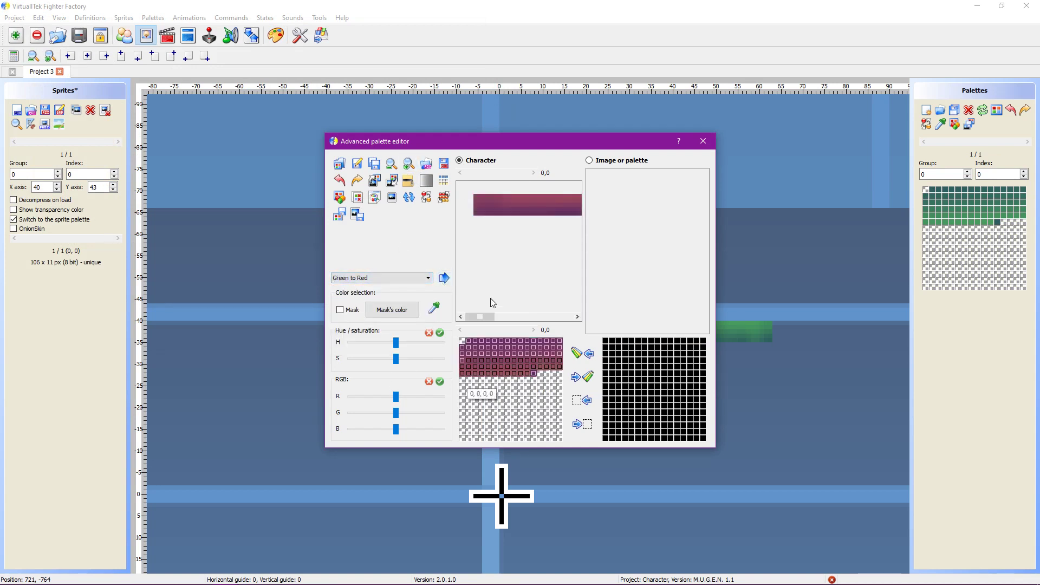
Step: Try a lower saturation on the recoloured bar and reset the hue and saturation adjustments
drag(490, 317, 454, 331)
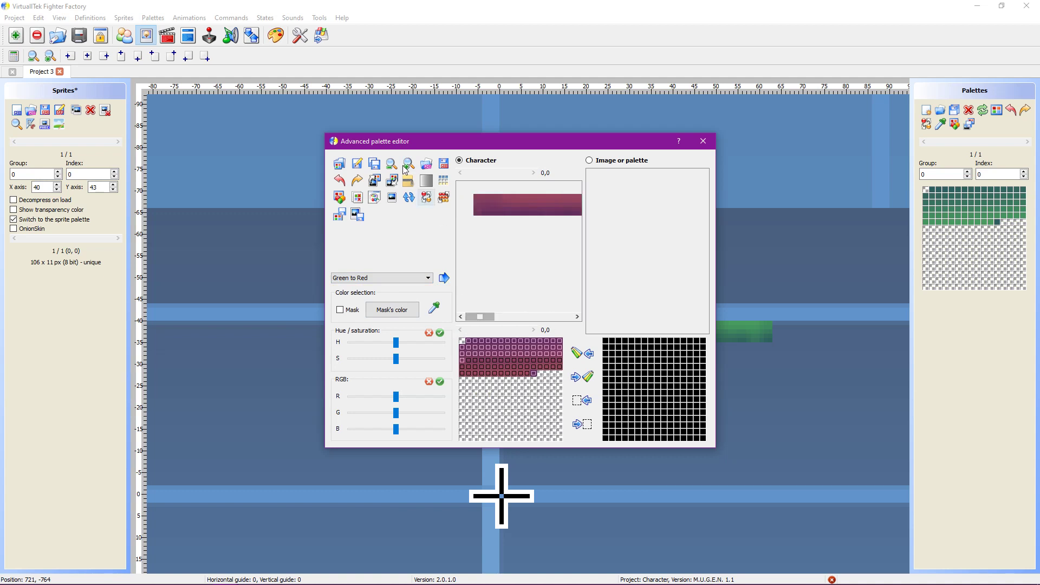
click(391, 163)
drag(397, 358, 281, 357)
click(428, 332)
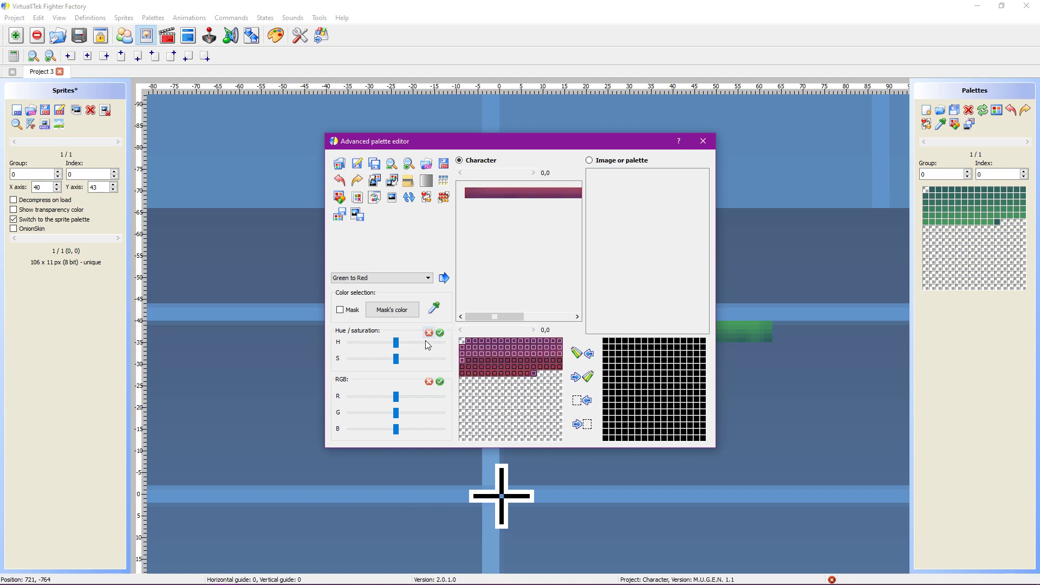
Step: Try maximum saturation and maximum hue shift on the bar colours, and reset both adjustments
drag(396, 359, 454, 362)
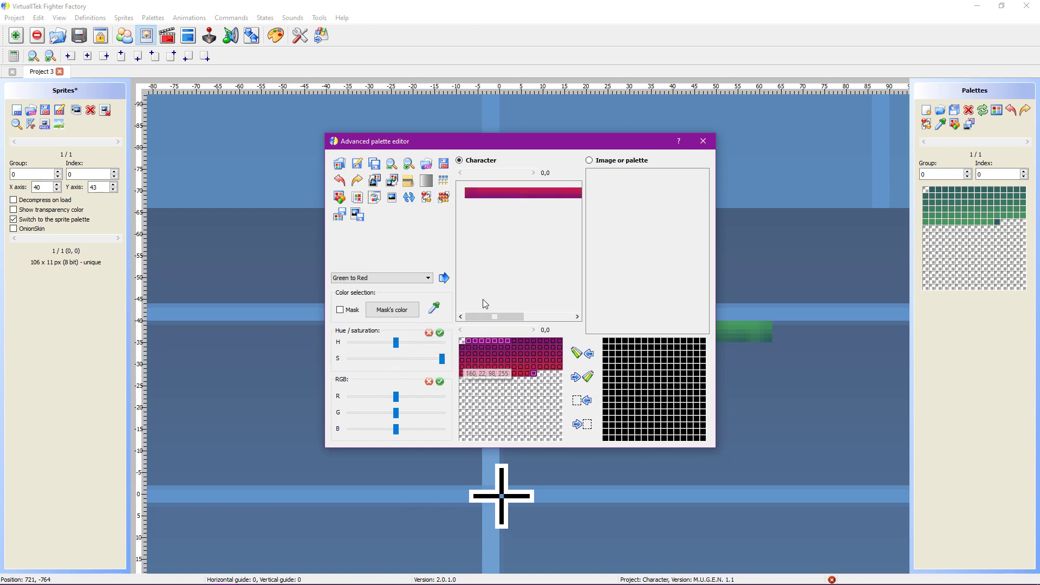
drag(546, 320, 451, 323)
drag(397, 343, 426, 355)
drag(513, 316, 564, 313)
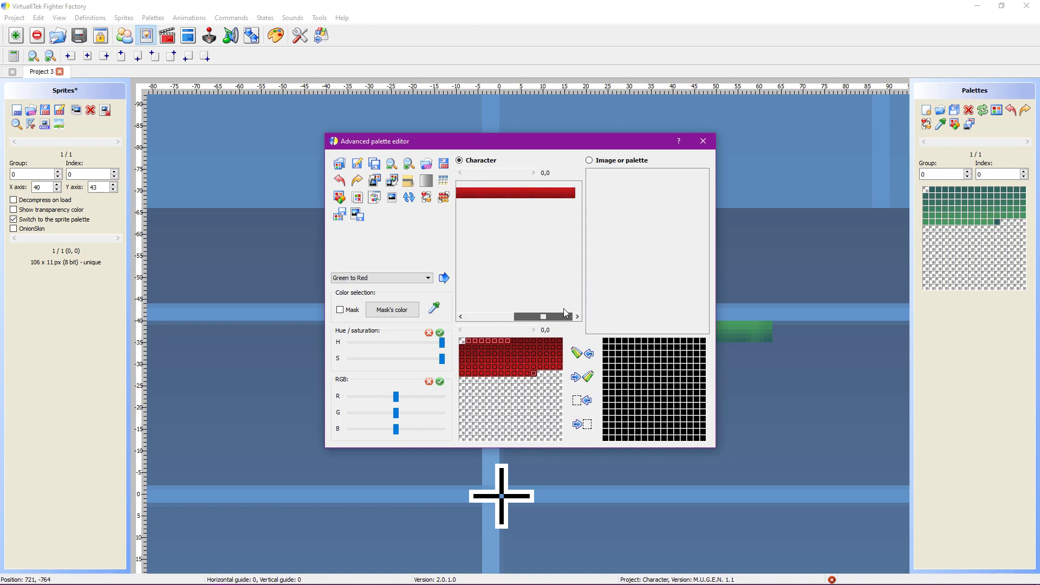
drag(499, 313, 466, 319)
click(429, 334)
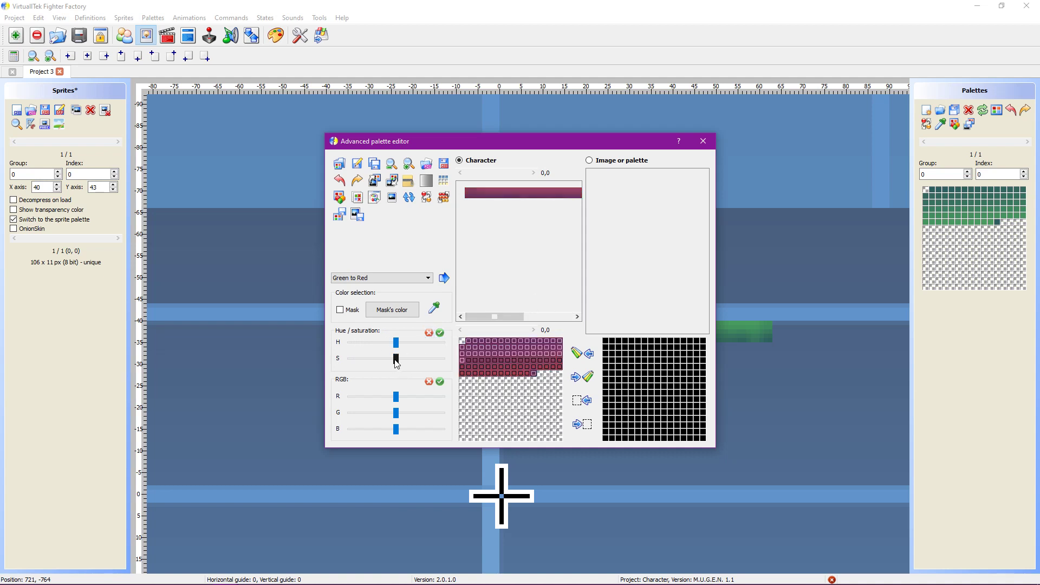
Step: Try minimum and maximum saturation with a slight hue shift on the bar colours, and reset the adjustments
drag(395, 359, 326, 356)
drag(395, 359, 469, 362)
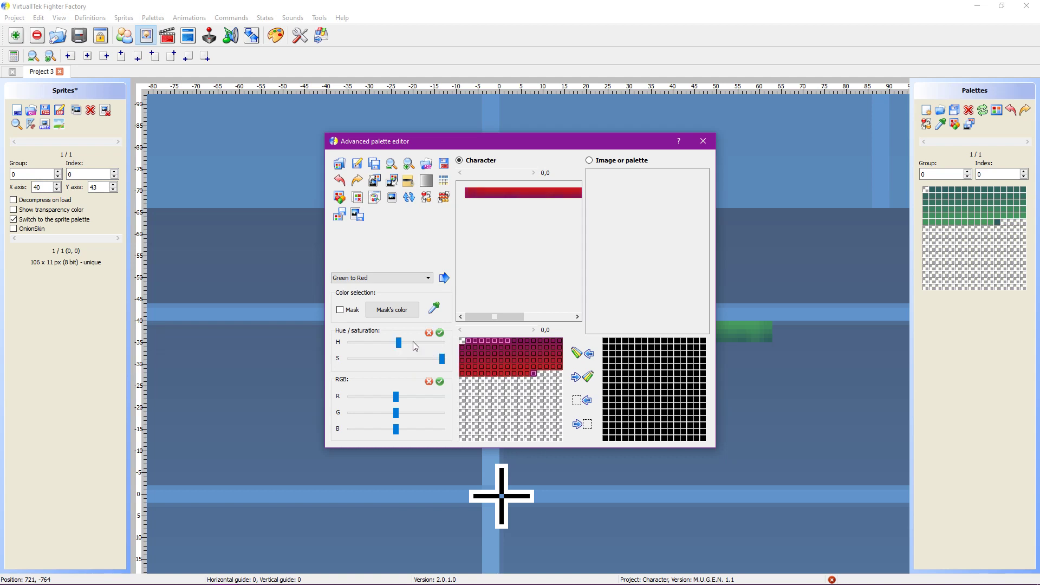
click(429, 334)
Step: Raise the bar colours' saturation to maximum, try minimum green with maximum blue, and reset the RGB adjustments
drag(397, 360, 457, 360)
drag(398, 399, 464, 431)
click(428, 381)
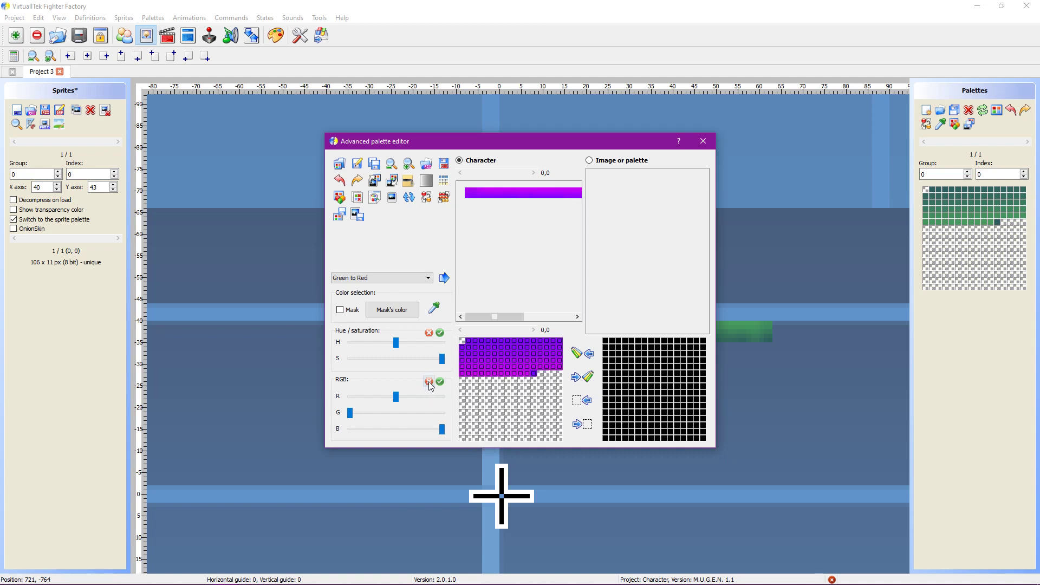
Step: Try altered blue levels on the recoloured bar and reset the RGB adjustments
click(429, 382)
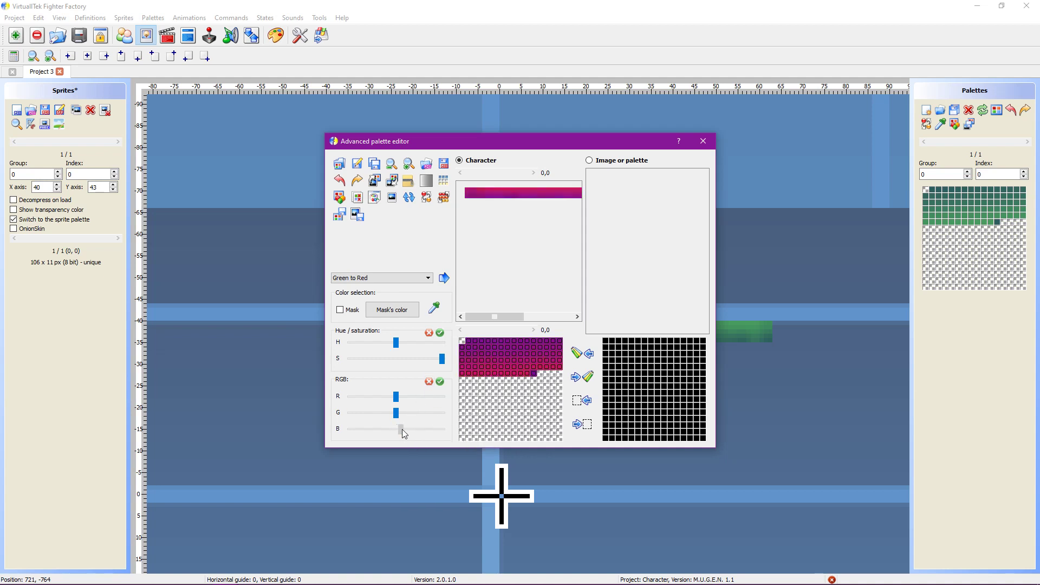
drag(410, 428, 412, 428)
click(429, 382)
click(424, 428)
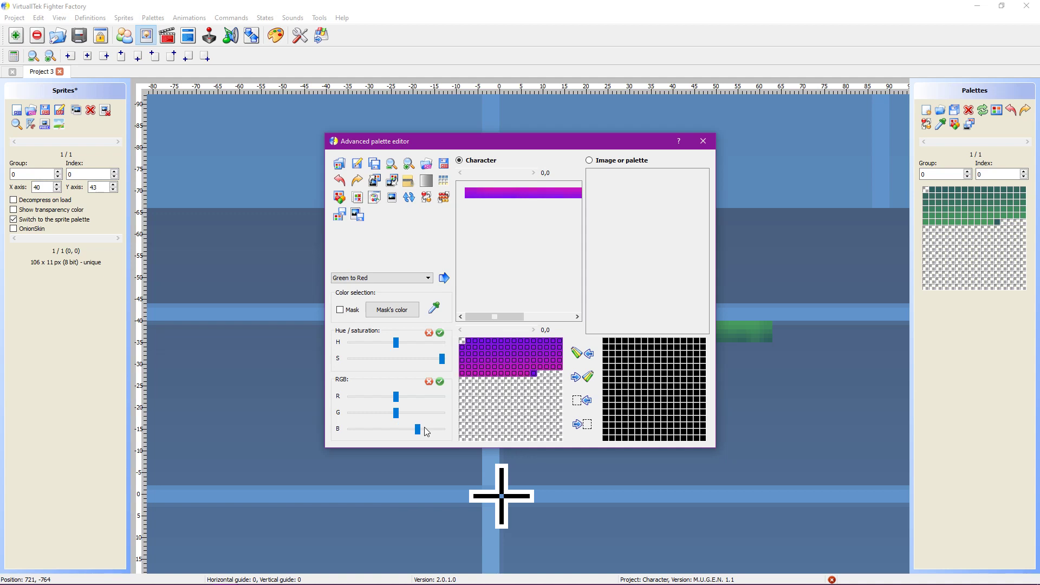
mouse_move(504, 314)
mouse_down()
mouse_move(554, 316)
mouse_move(487, 326)
mouse_up()
click(429, 382)
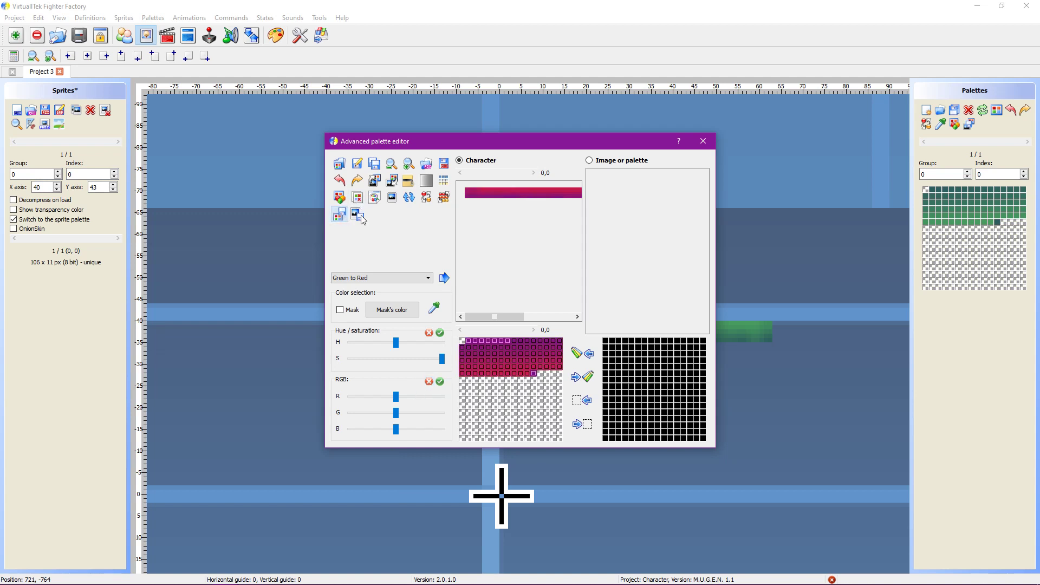
Step: Close the advanced palette editor and save the current bar sprite to the Desktop as a PCX image named 2
click(701, 142)
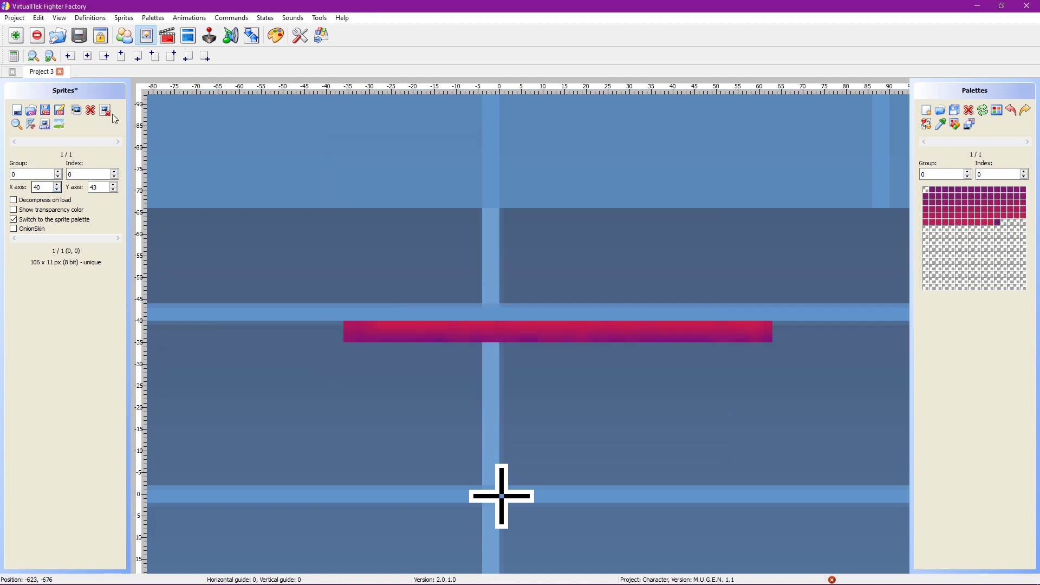
click(46, 117)
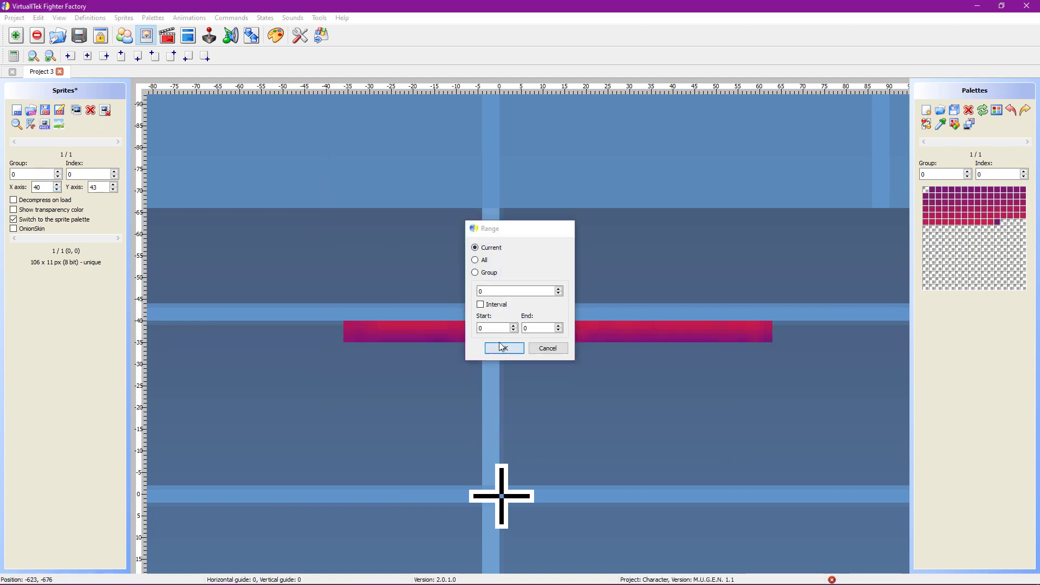
click(502, 348)
click(242, 248)
click(243, 259)
click(222, 234)
text(2)
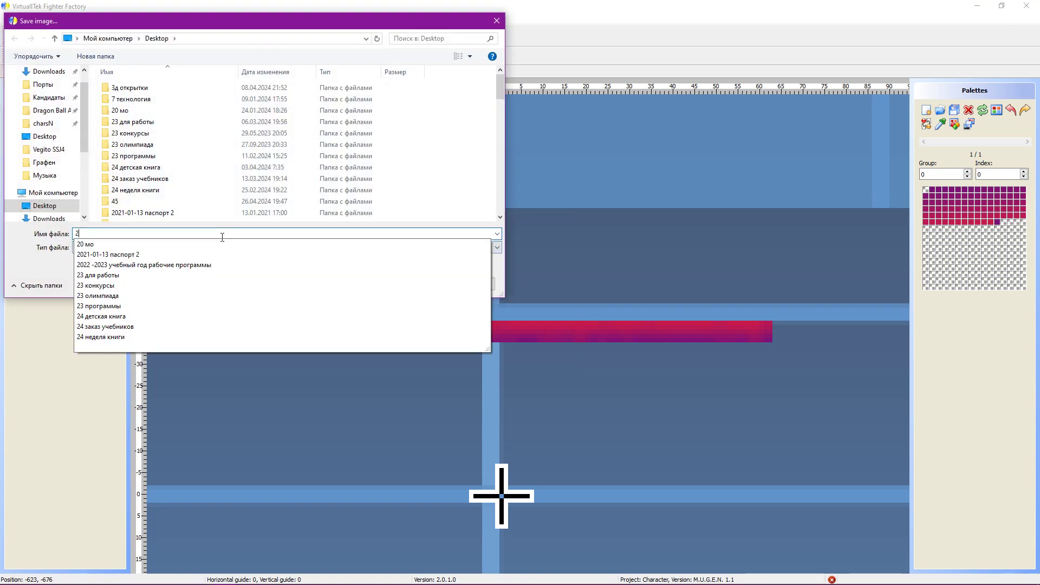
click(415, 284)
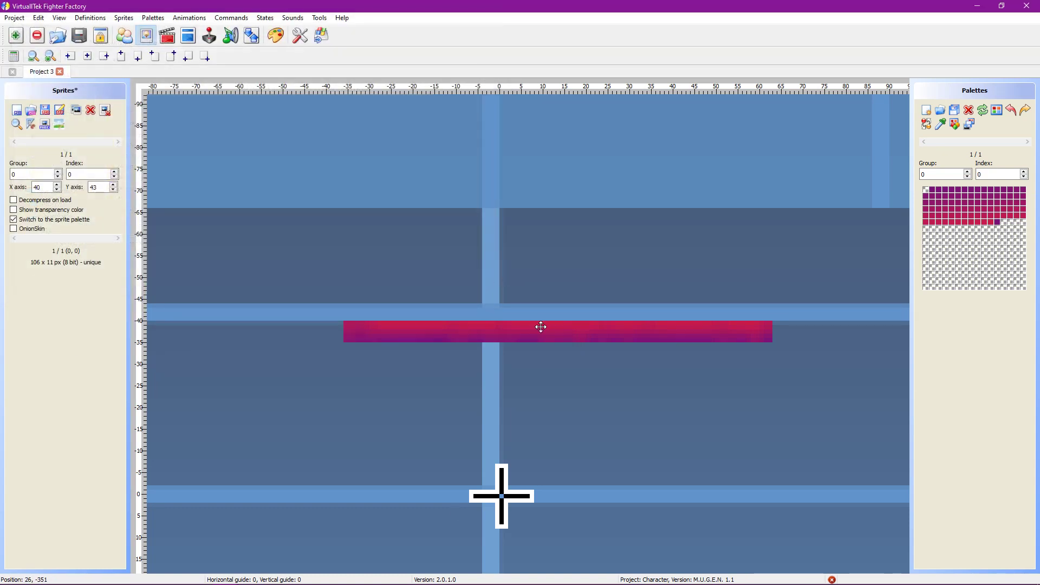
Step: Return to the lifebar sprite project and display its last sprite, the lifebar frame in group 1, index 0
click(977, 6)
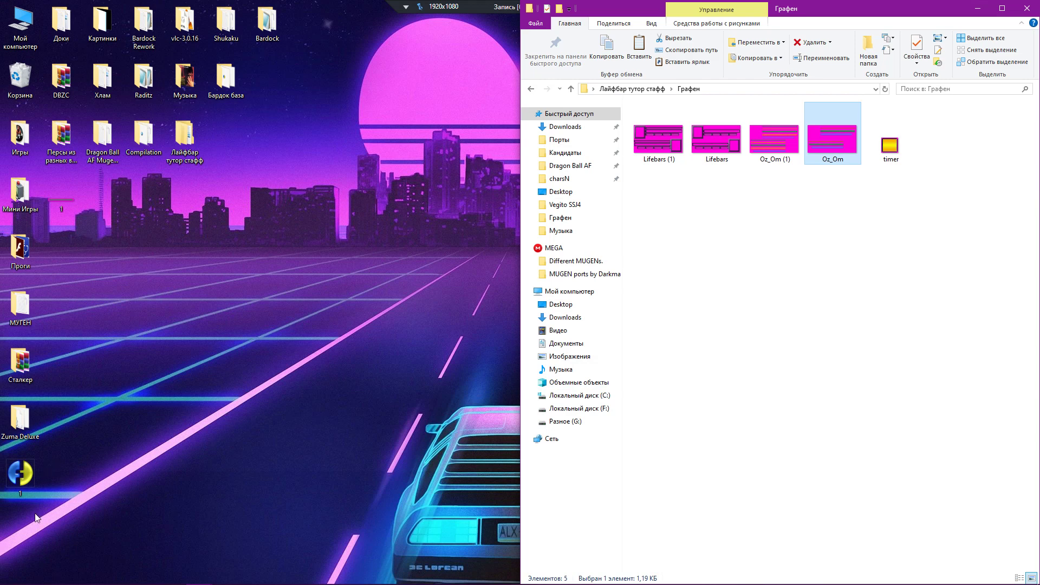
click(254, 574)
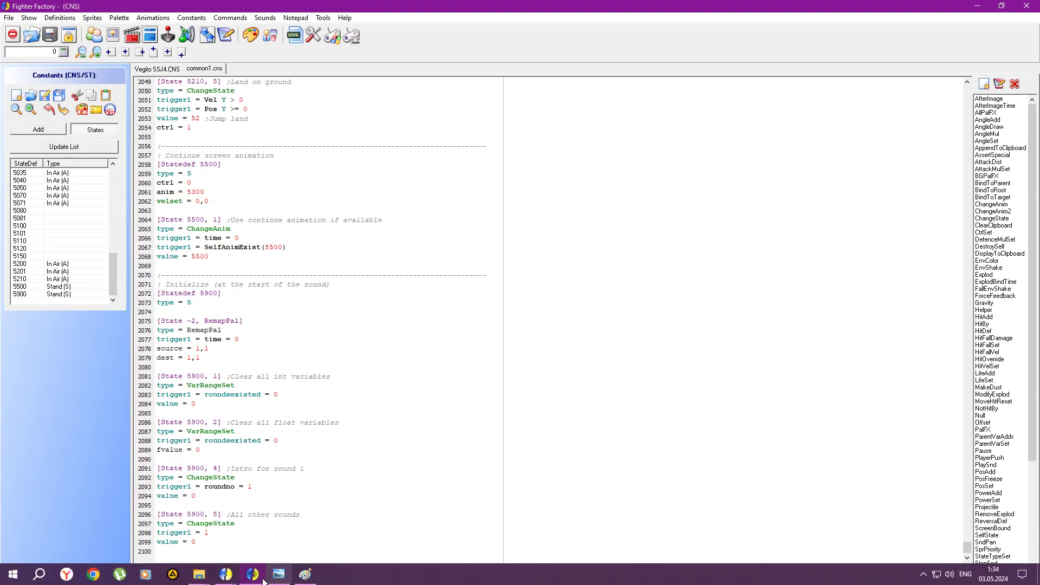
mouse_move(255, 574)
click(191, 524)
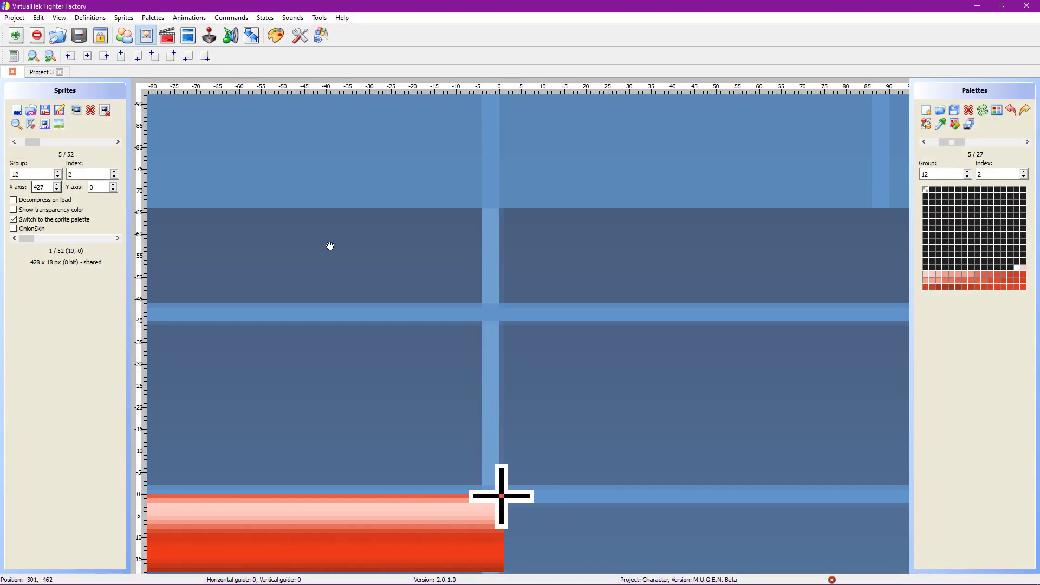
drag(35, 142, 139, 142)
scroll(441, 268, down, 2)
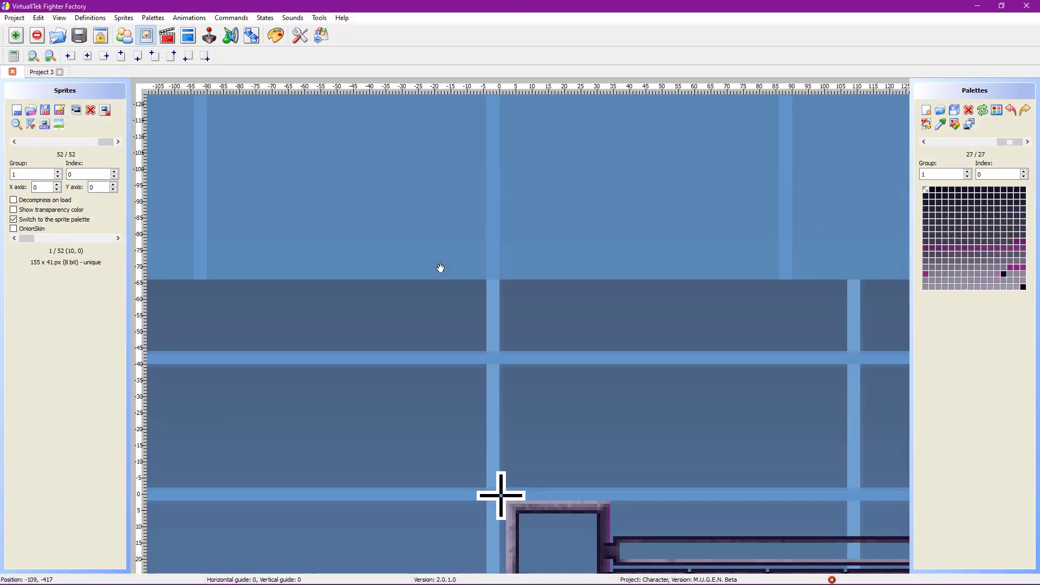
scroll(585, 433, down, 1)
scroll(599, 441, down, 1)
drag(599, 441, 551, 242)
scroll(518, 369, up, 1)
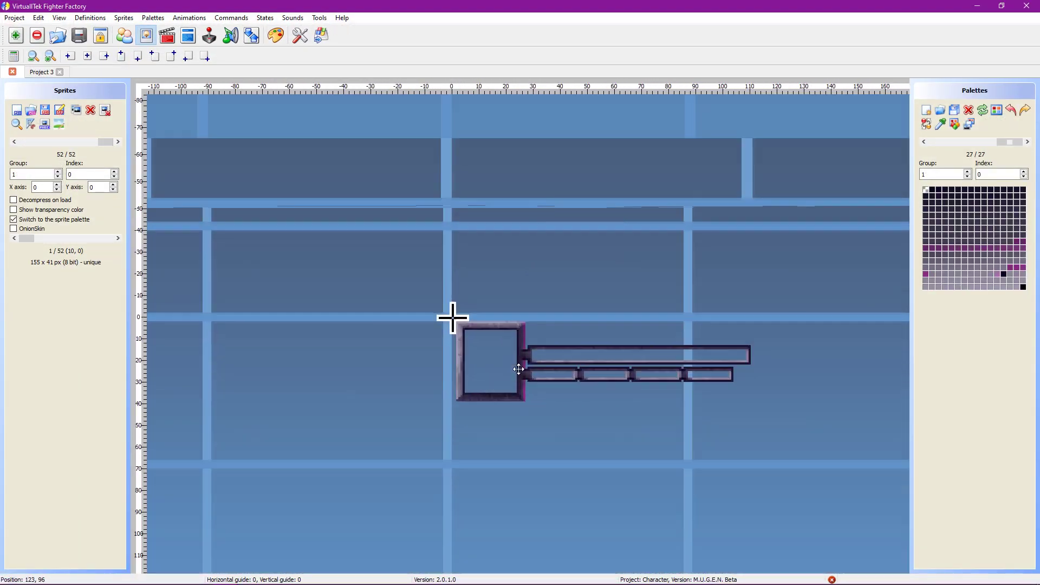
Step: Add the PCX images 1 and 2 from the Desktop as sprites in group 2, starting at index 0
click(17, 110)
drag(442, 90, 442, 228)
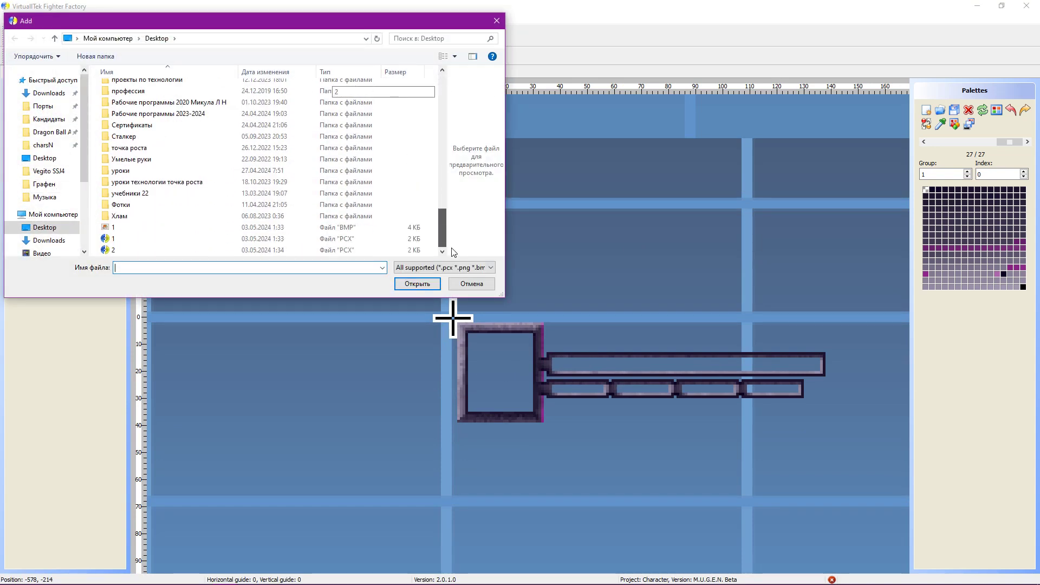
click(116, 239)
shift+click(112, 250)
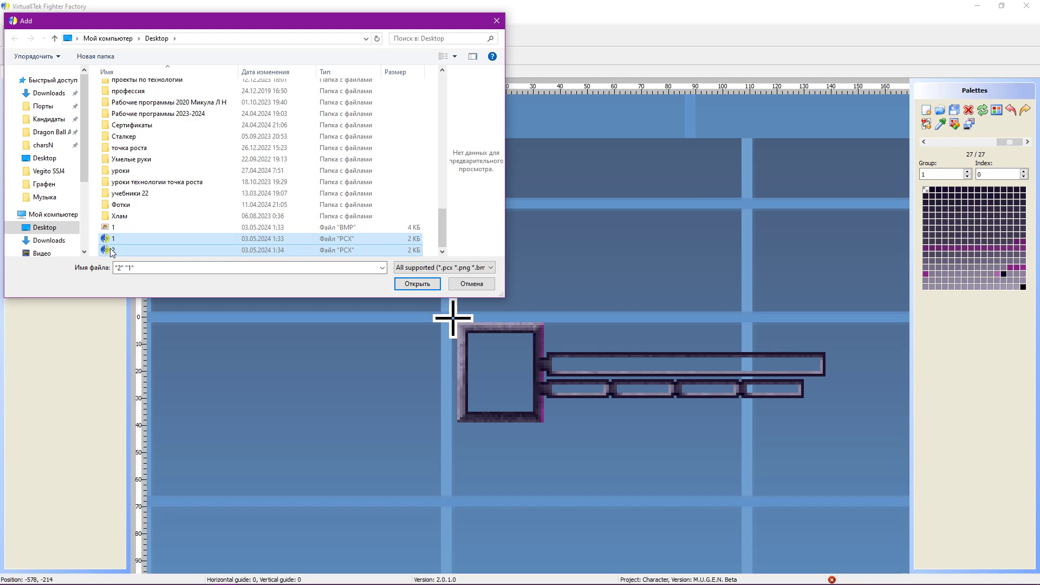
click(417, 284)
text(2)
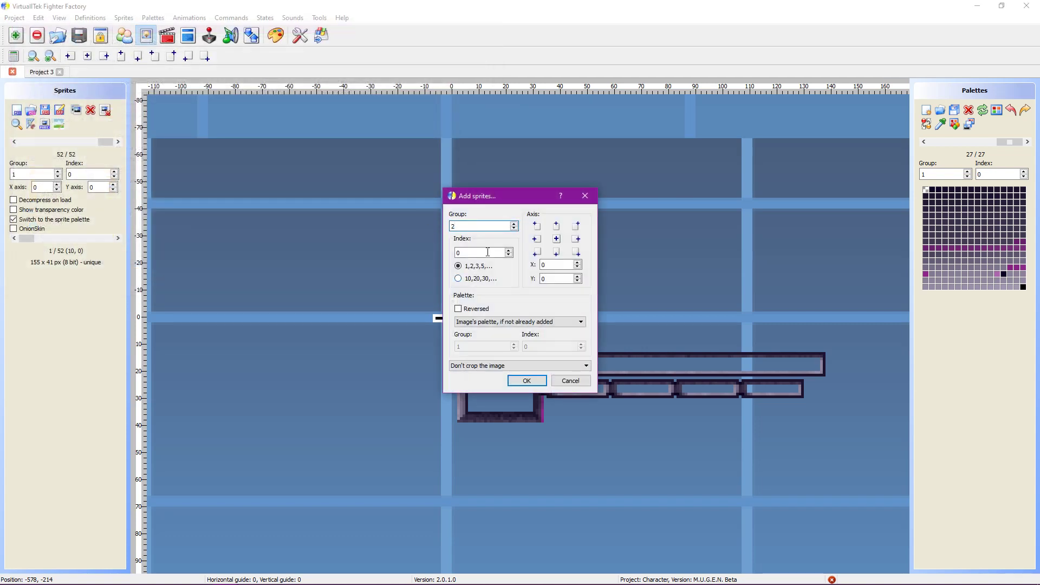
click(527, 380)
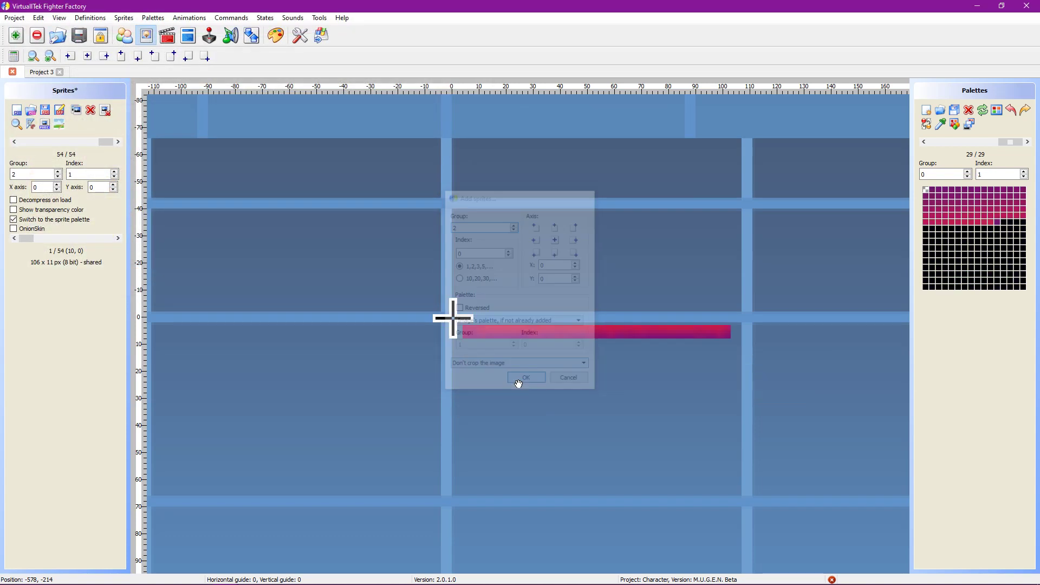
Step: Set the palette group of both new bar sprites to 2
click(14, 142)
scroll(572, 325, down, 1)
scroll(569, 327, up, 2)
key(Page_Down)
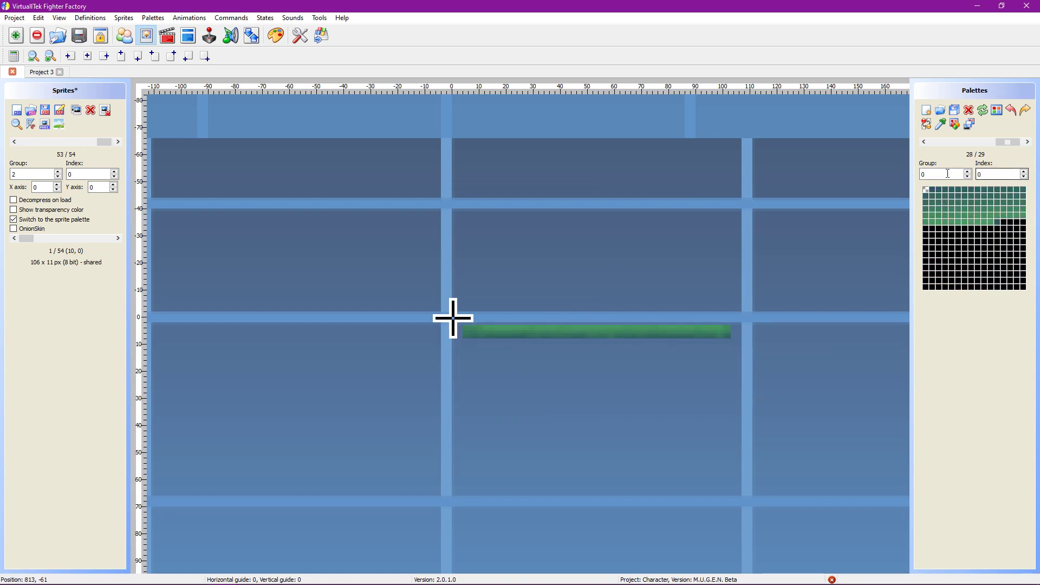
drag(946, 175, 877, 182)
click(1027, 142)
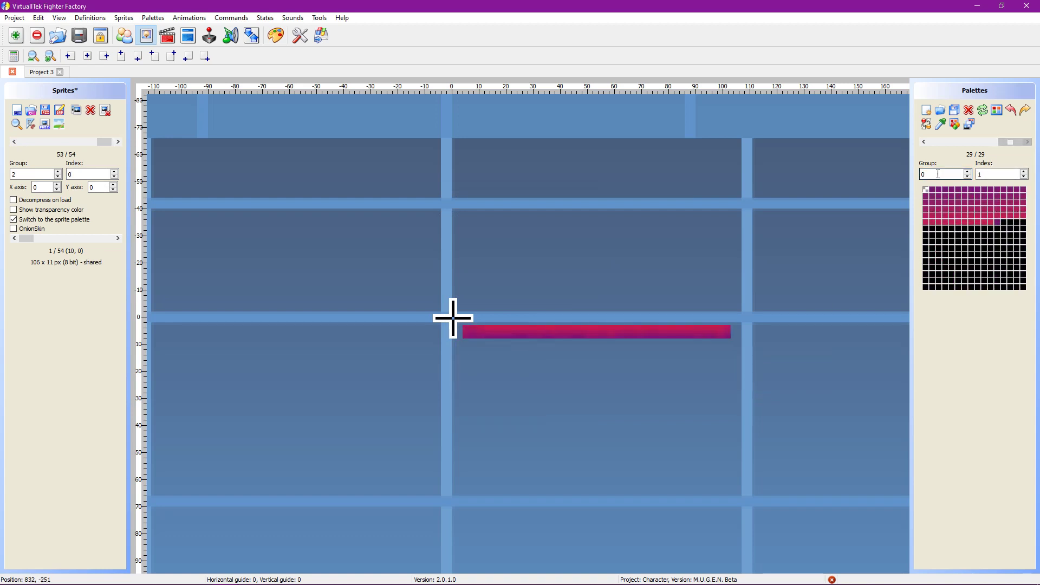
Step: Move the green bar sprite into line with the lifebar frame's upper slot, at axis X -33, Y -12
click(14, 142)
click(14, 141)
key(Right)
key(Right)
drag(587, 337, 673, 378)
scroll(699, 427, up, 2)
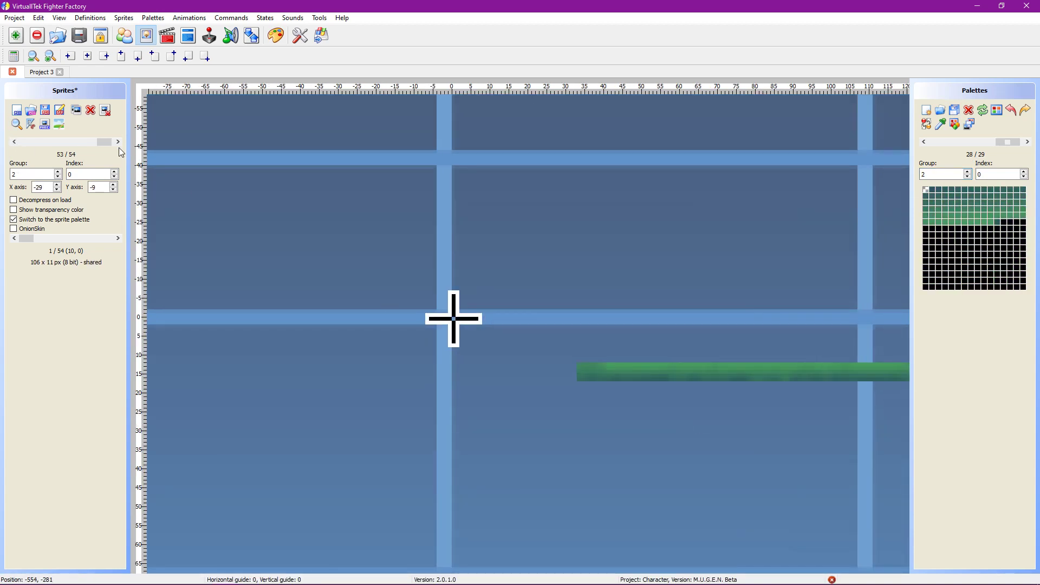
key(Right)
key(Left)
key(Left)
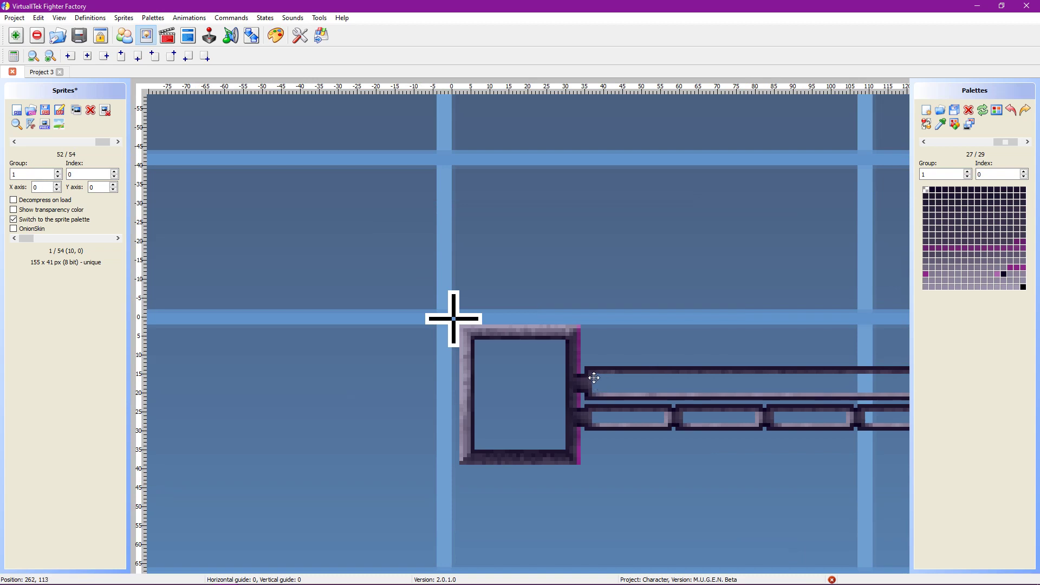
key(Right)
drag(590, 373, 610, 390)
click(14, 142)
key(Right)
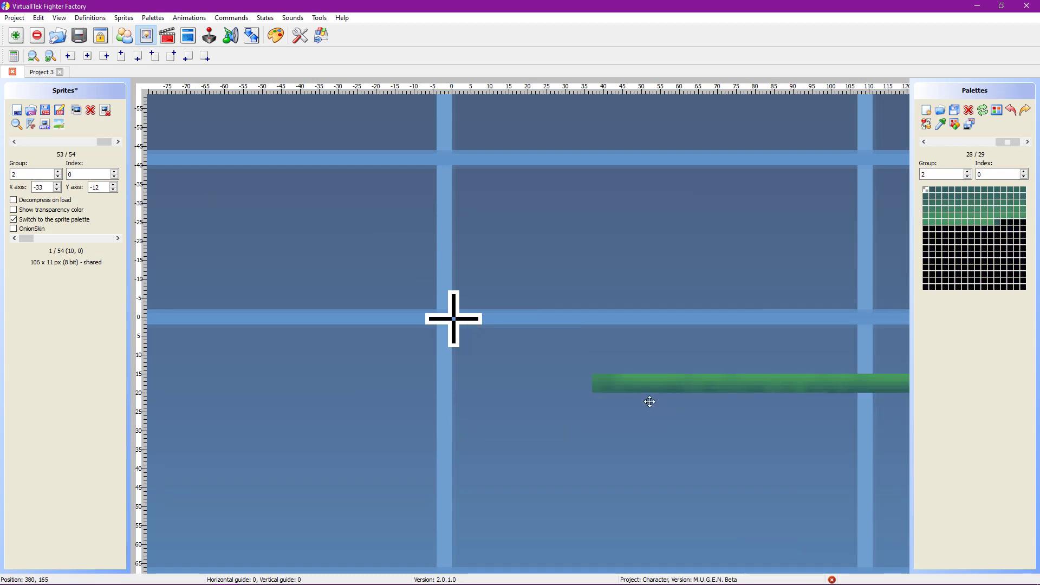
Step: Compare the green bar's placement with both ends of the lifebar frame's upper slot
key(Left)
scroll(636, 395, up, 1)
key(Right)
key(Left)
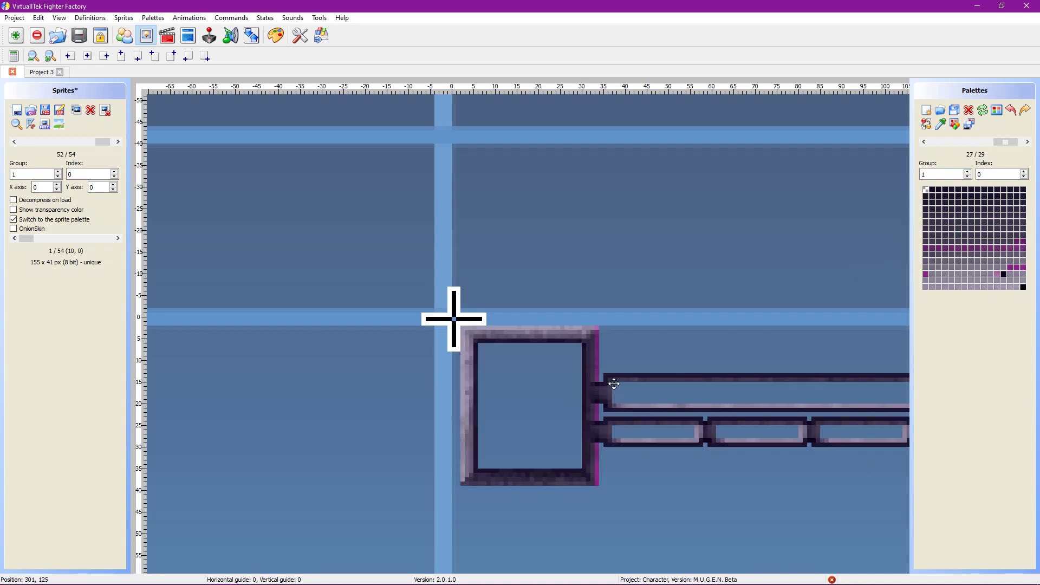
key(Right)
key(Left)
key(Right)
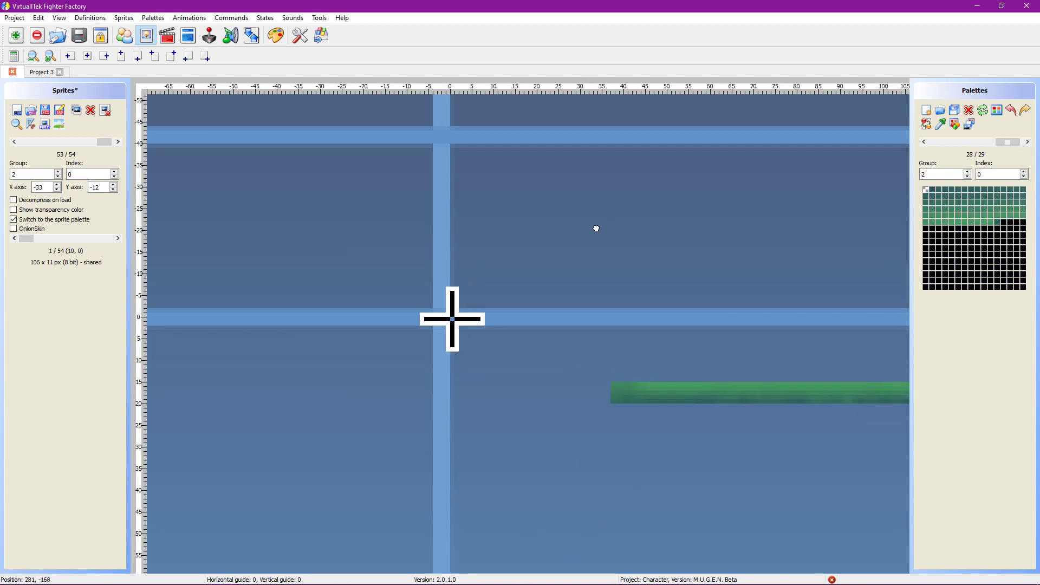
drag(594, 228, 323, 202)
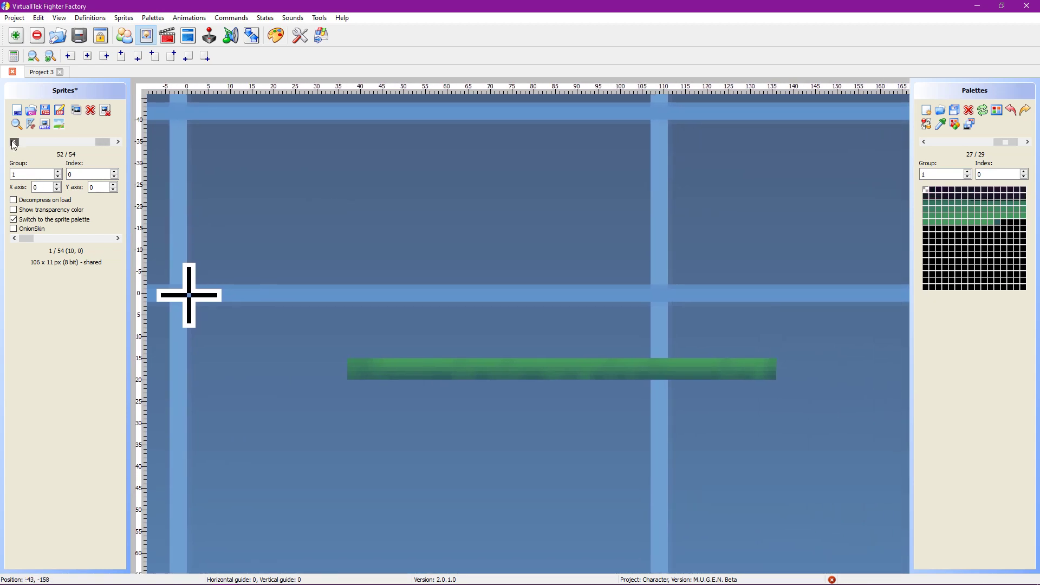
key(Left)
key(Right)
key(Left)
key(Left)
key(Right)
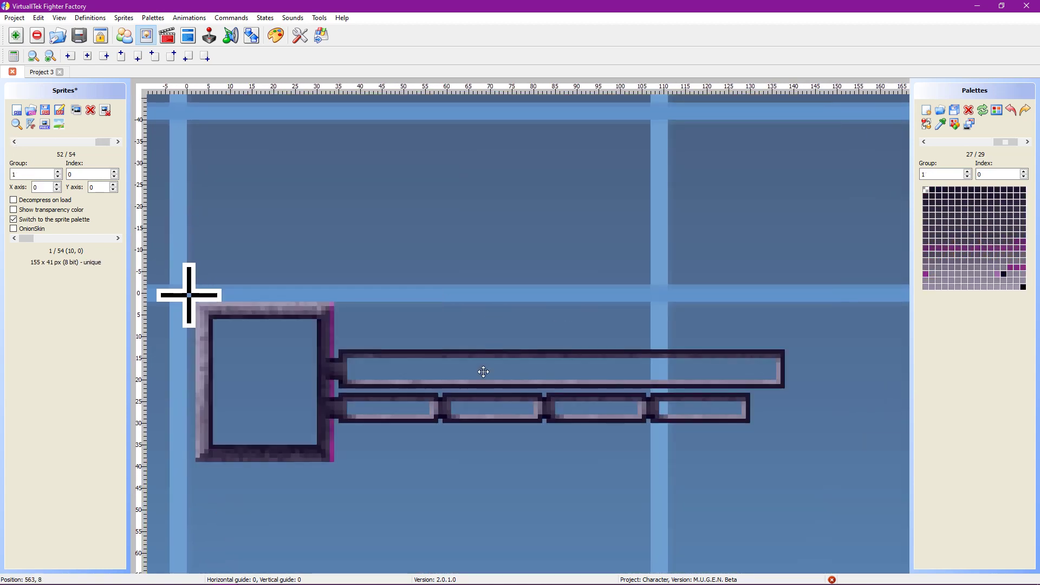
Step: Align the red-purple bar sprite with the green bar at axis X -33, Y -12
key(Right)
key(Right)
drag(535, 383, 413, 367)
click(14, 142)
key(Right)
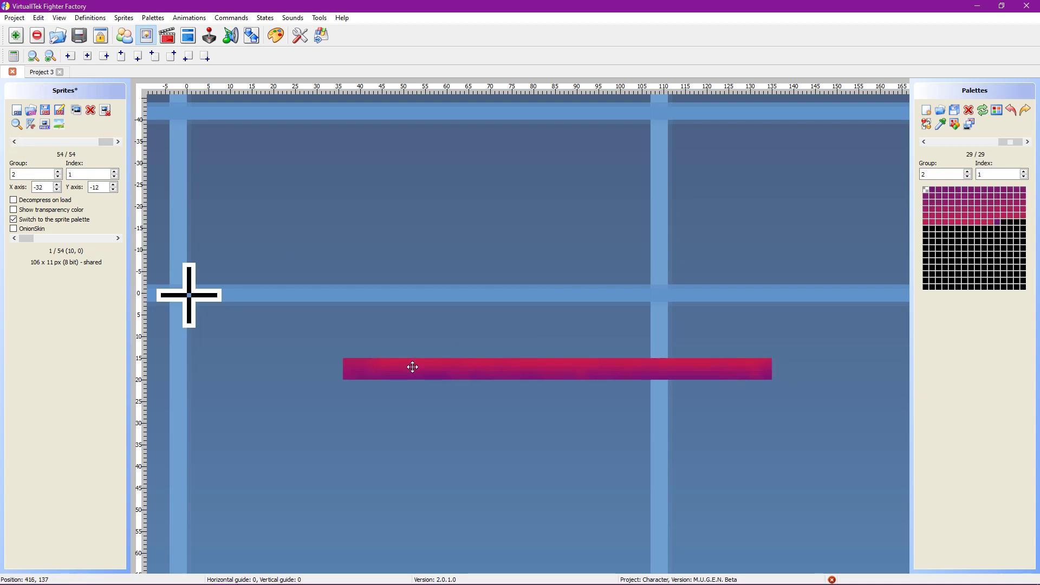
click(16, 142)
click(117, 142)
drag(488, 372, 492, 372)
click(15, 142)
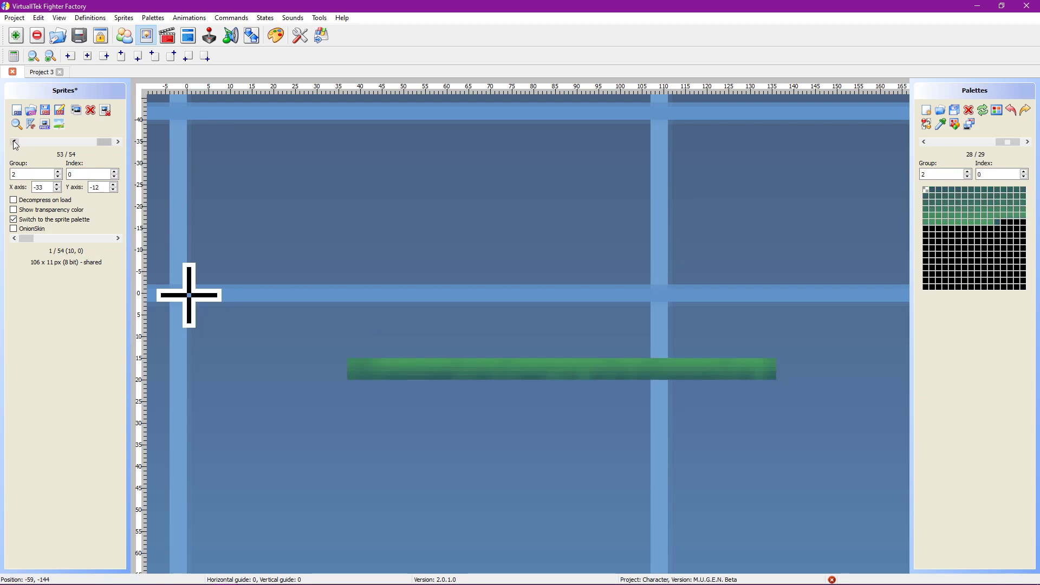
click(117, 142)
Step: Save the sprite file with the two positioned bar sprites
click(59, 110)
scroll(531, 328, down, 1)
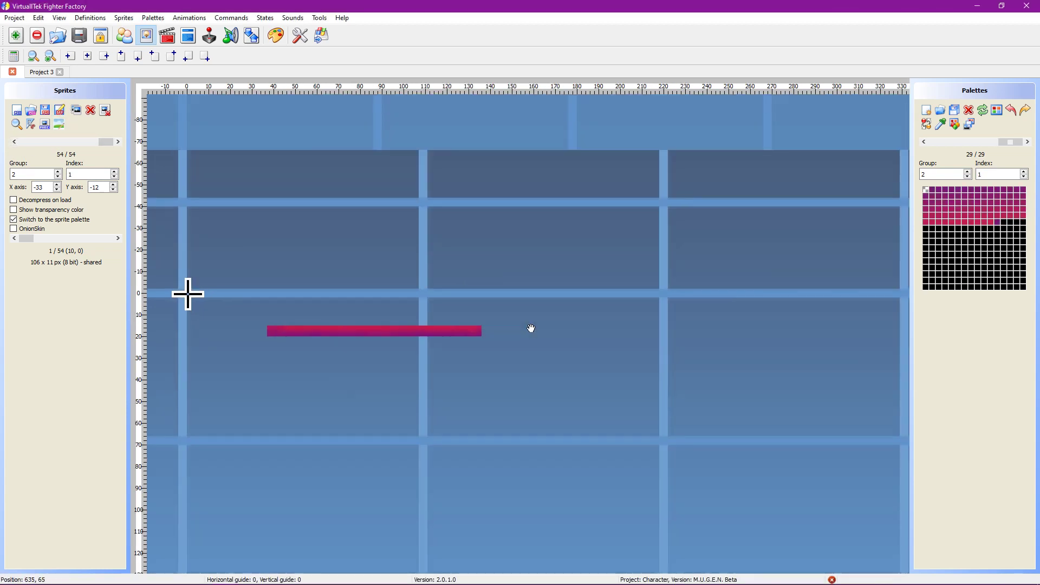
scroll(531, 329, down, 2)
scroll(466, 341, up, 2)
drag(191, 132, 391, 178)
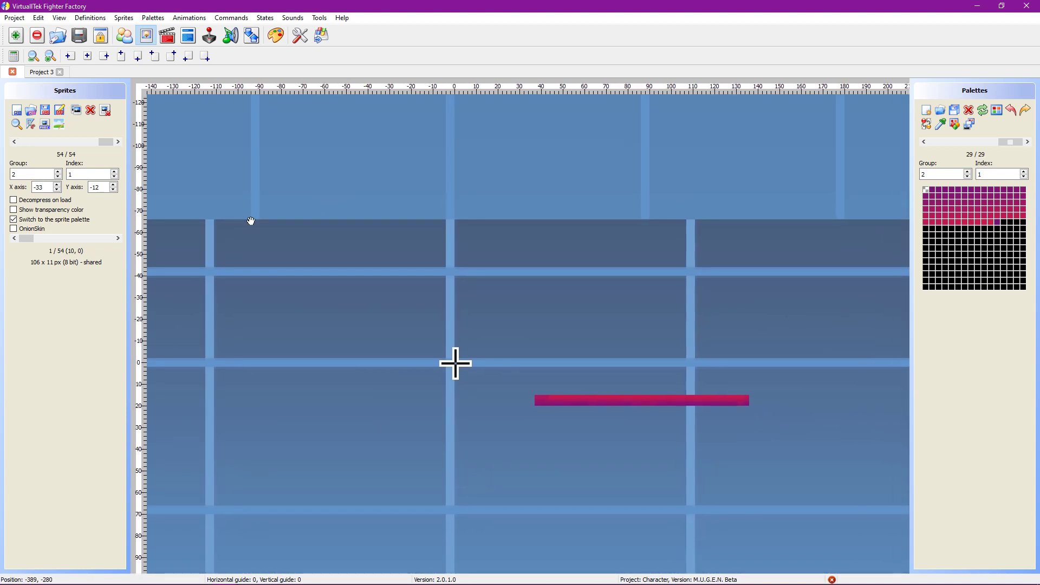
Step: Replace Player 1's mid animation entry in the [Lifebar] definitions with p1.mid.spr = 2,0 and delete the p1.mid.offset line
click(123, 38)
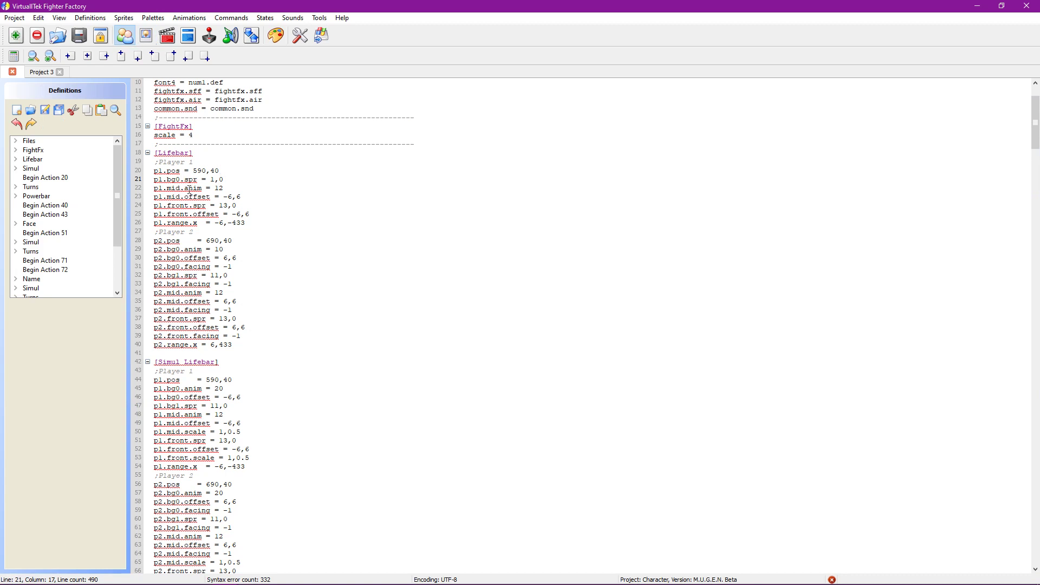
drag(221, 181, 184, 180)
key(ctrl+c)
click(211, 188)
drag(230, 186, 187, 188)
key(ctrl+v)
click(146, 35)
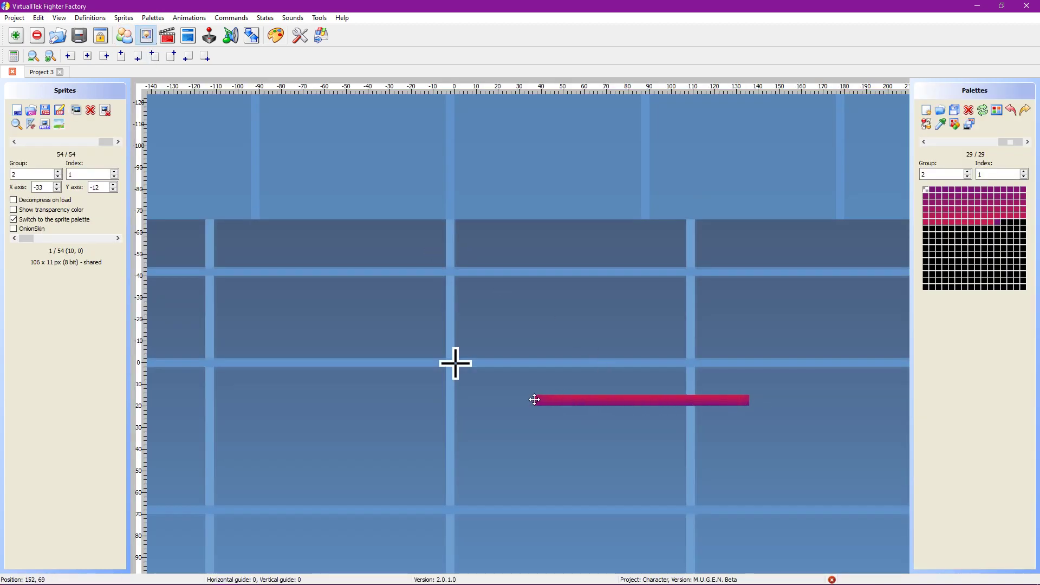
click(125, 36)
click(139, 200)
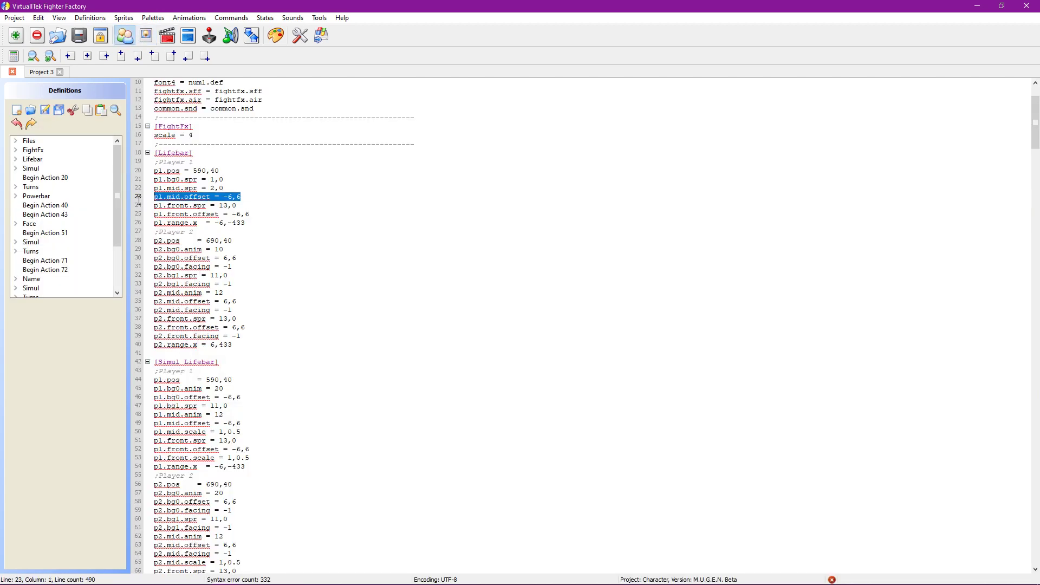
key(BackSpace)
key(BackSpace)
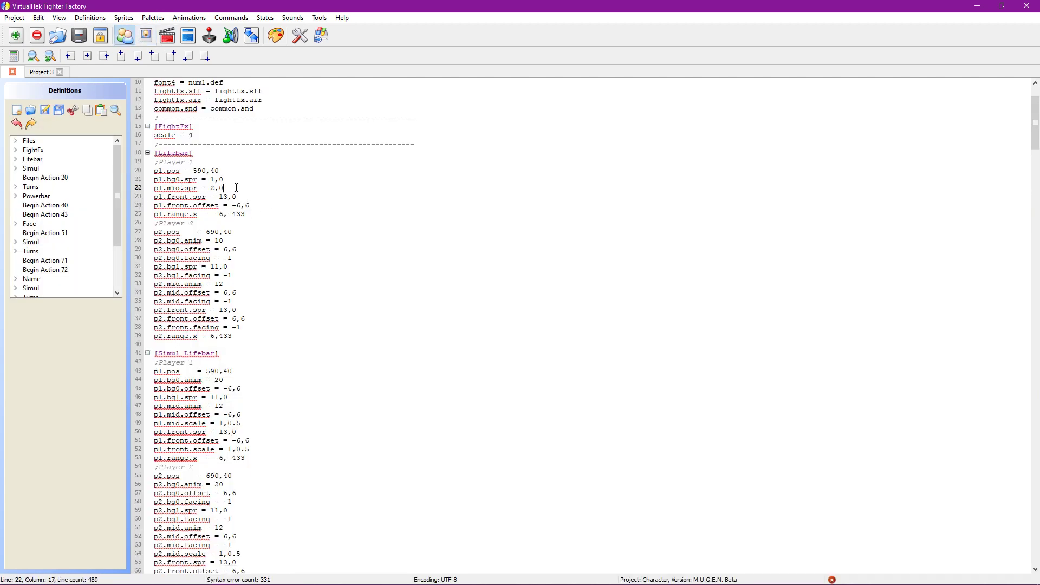
Step: Set p1.front.spr to 2,1 in the [Lifebar] section and delete the p1.front.offset line
drag(237, 187, 186, 190)
drag(254, 202, 208, 198)
text(spr = 2,0)
drag(166, 207, 153, 207)
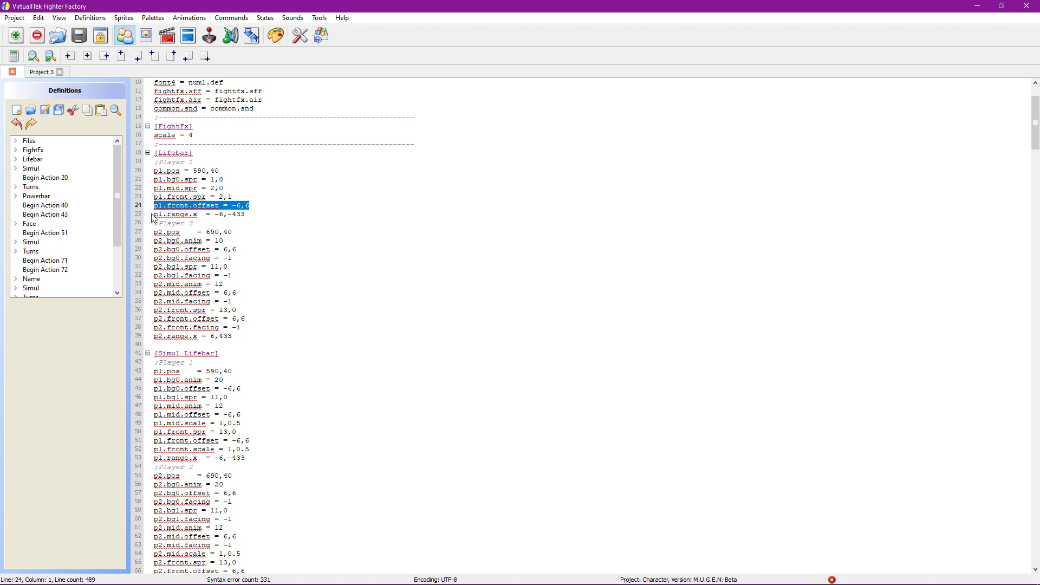
key(BackSpace)
key(BackSpace)
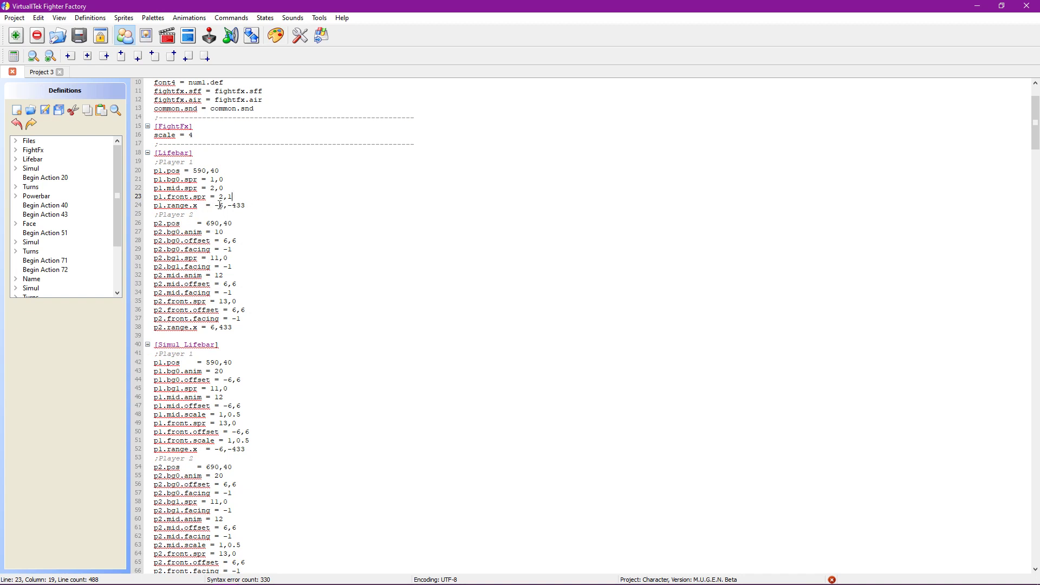
Step: Remove the extra spaces before the equals sign in the [Lifebar] section's p2.pos line
mouse_move(215, 219)
key(BackSpace)
key(BackSpace)
key(BackSpace)
drag(233, 197, 154, 179)
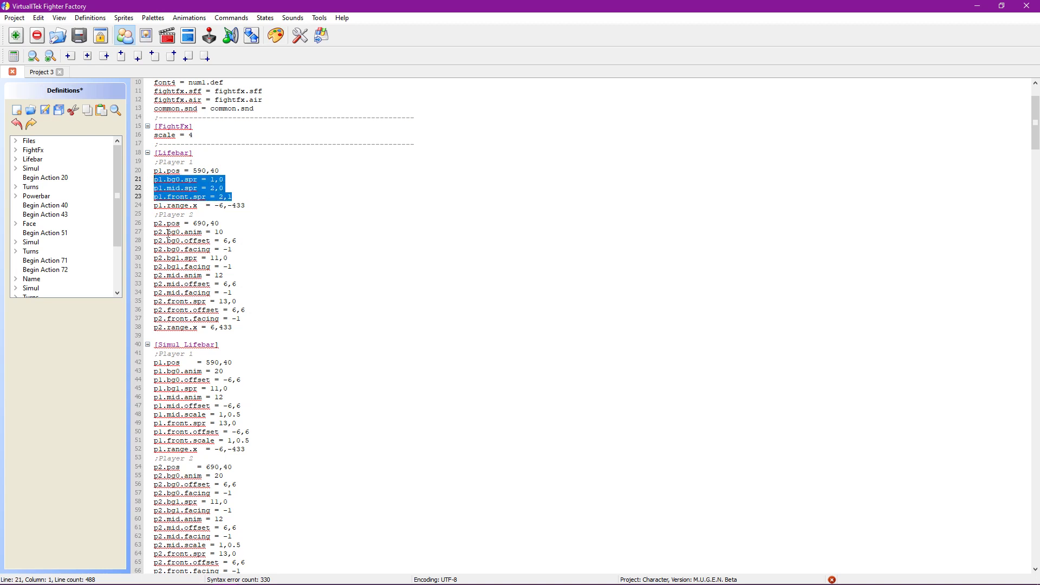
drag(155, 233, 261, 323)
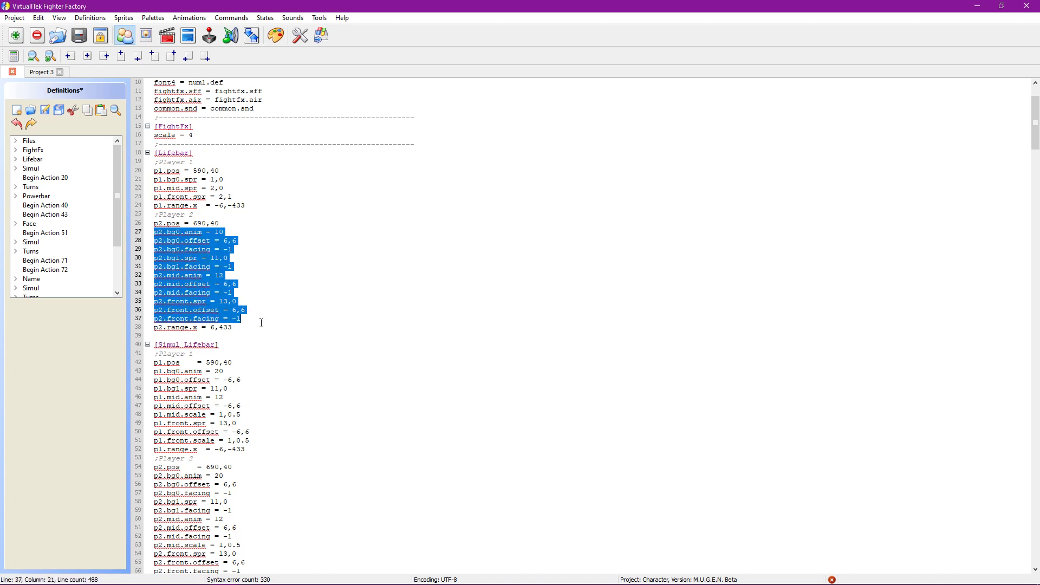
click(306, 248)
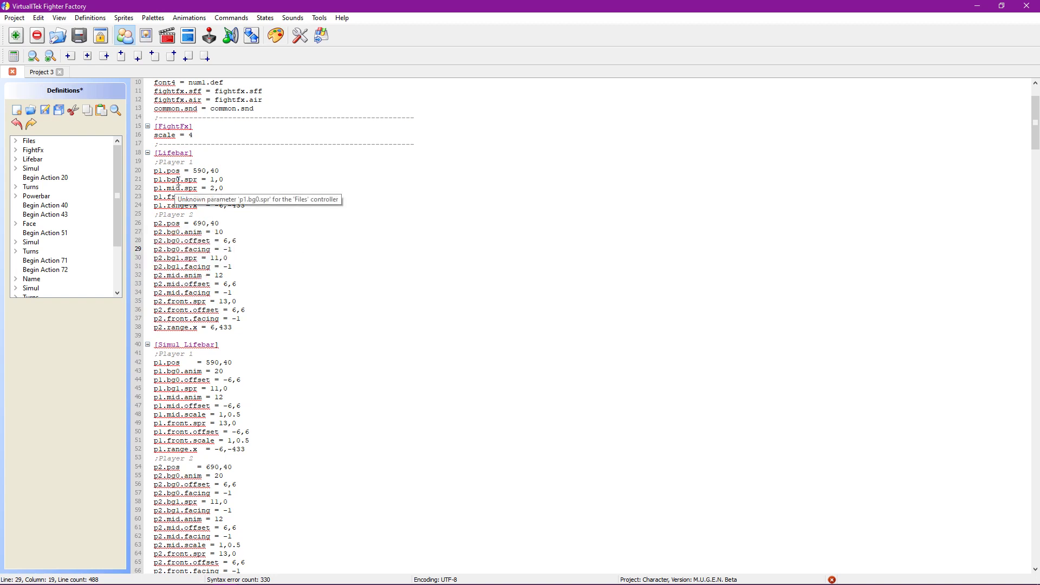
Step: Replace Player 2's bg0 animation entry in the [Lifebar] section with p2.bg0.spr = 1,0 and delete the p2.bg0.offset line
drag(233, 180, 180, 180)
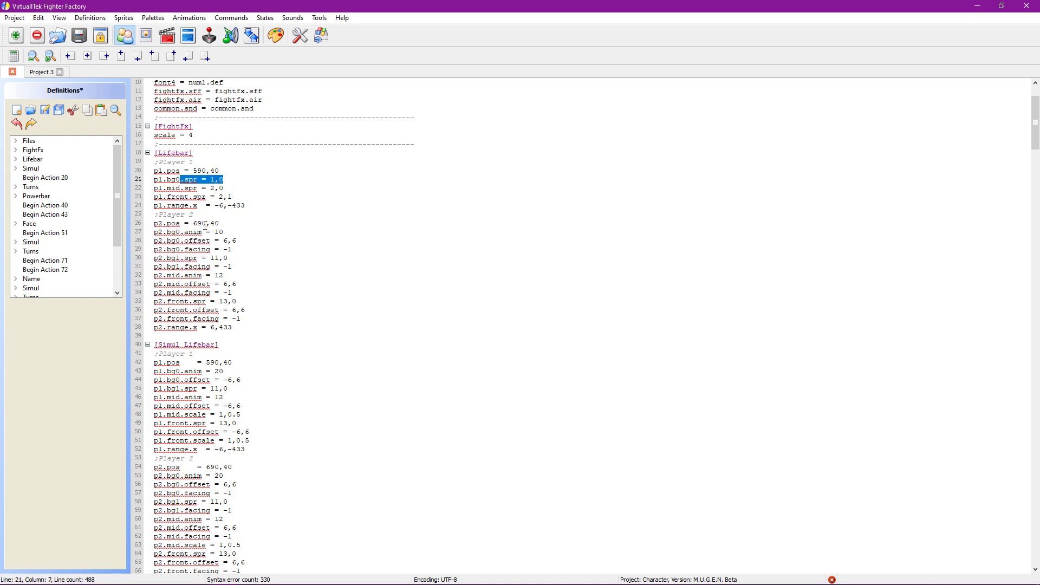
click(162, 226)
drag(229, 231, 162, 232)
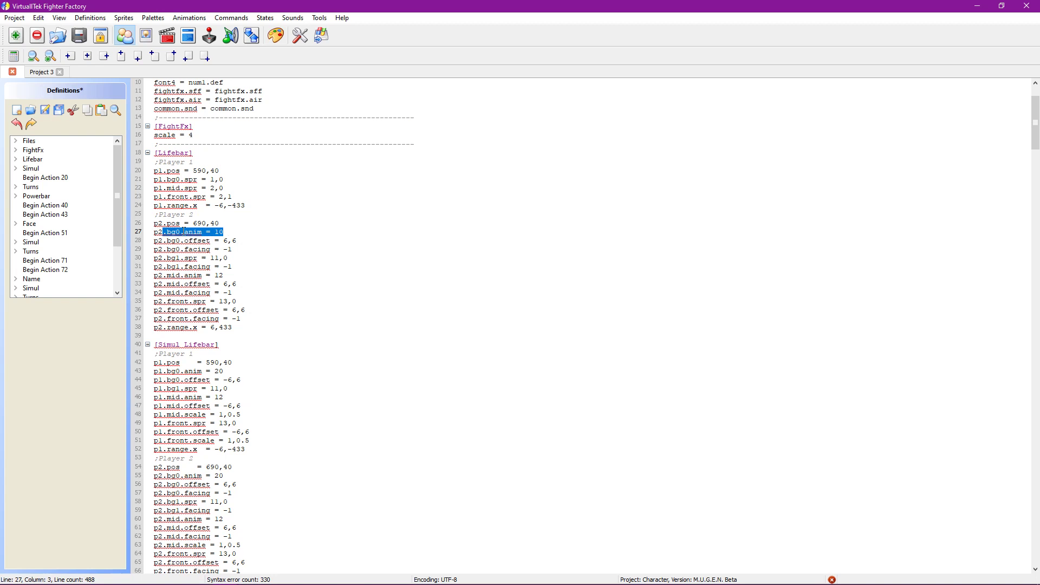
click(236, 239)
drag(238, 177, 157, 182)
key(ctrl+c)
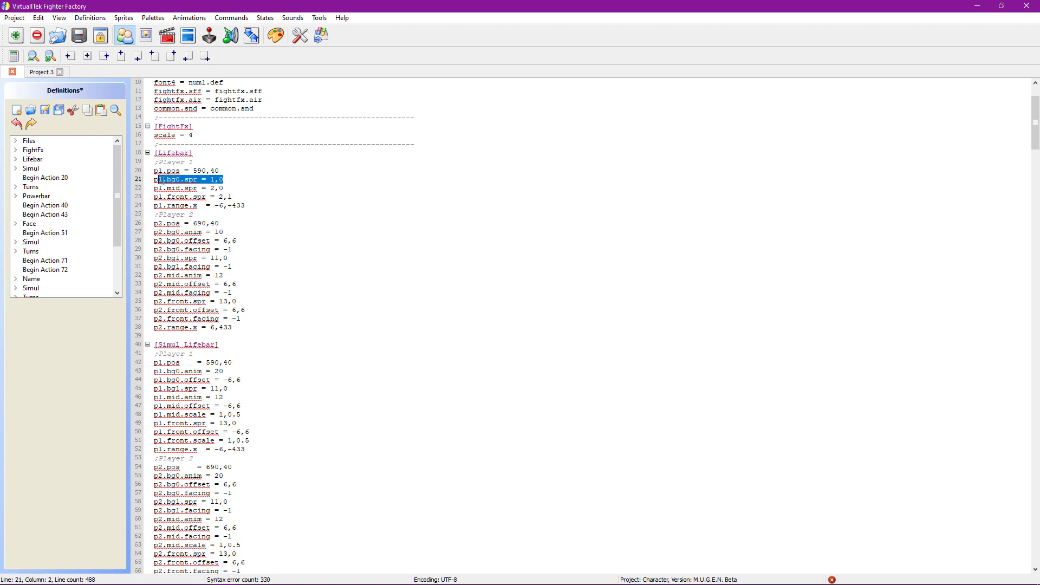
drag(226, 232, 164, 232)
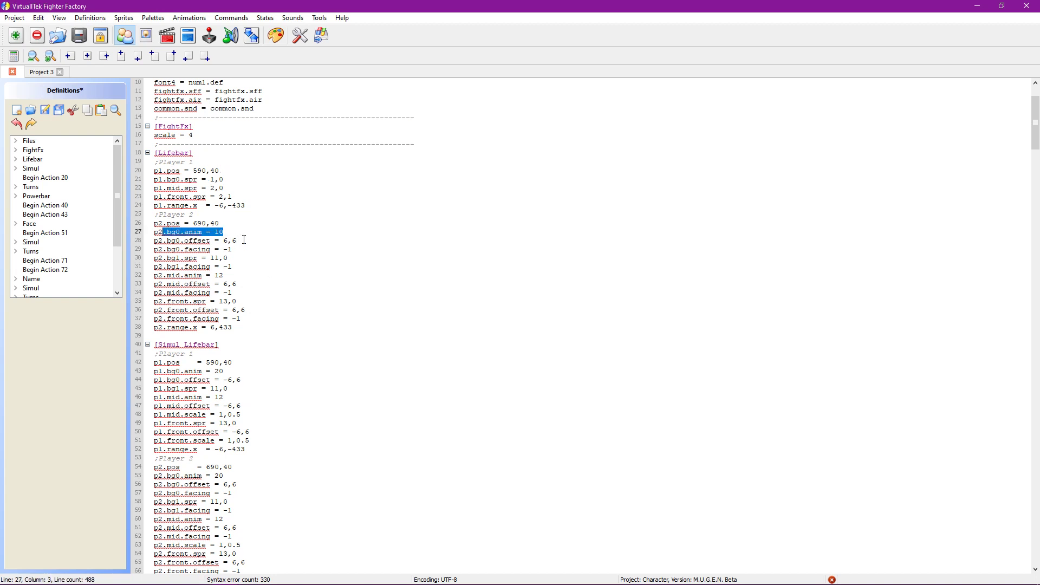
key(ctrl+v)
drag(238, 240, 154, 242)
key(BackSpace)
key(BackSpace)
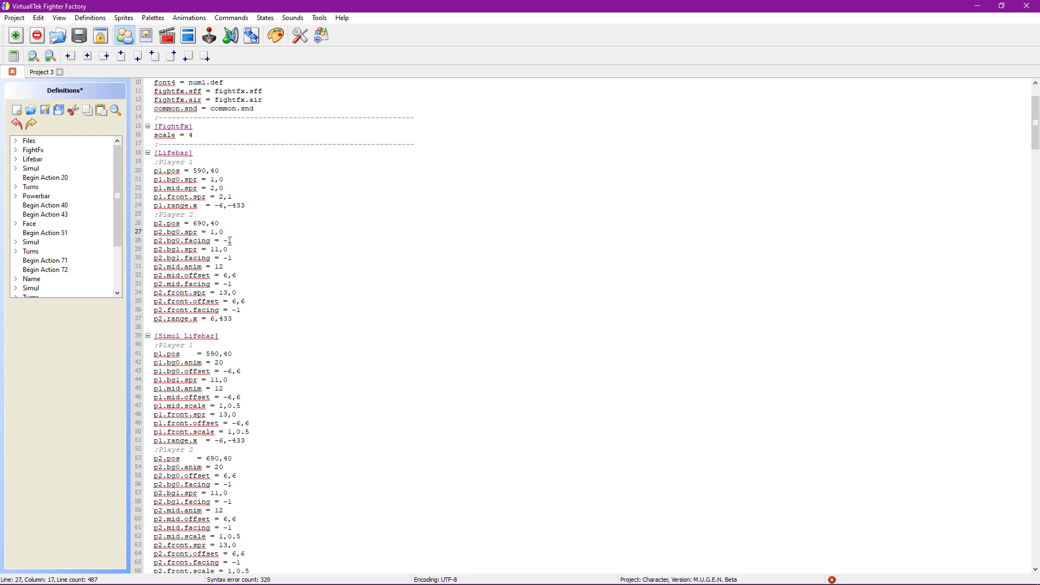
click(237, 241)
drag(238, 242, 153, 242)
click(238, 244)
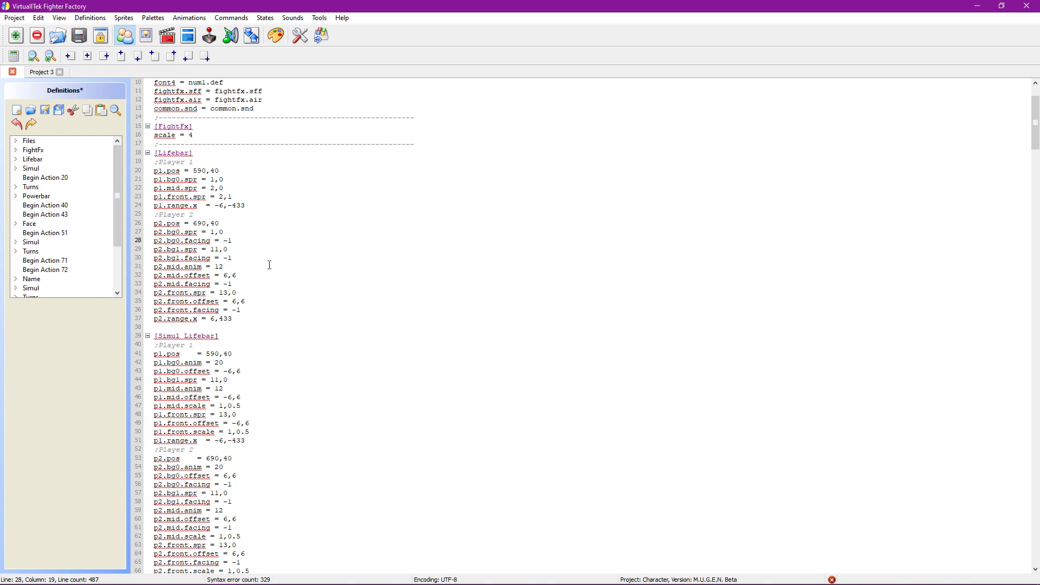
Step: Delete Player 2's bg1.spr and bg1.facing lines from the [Lifebar] section
mouse_move(215, 237)
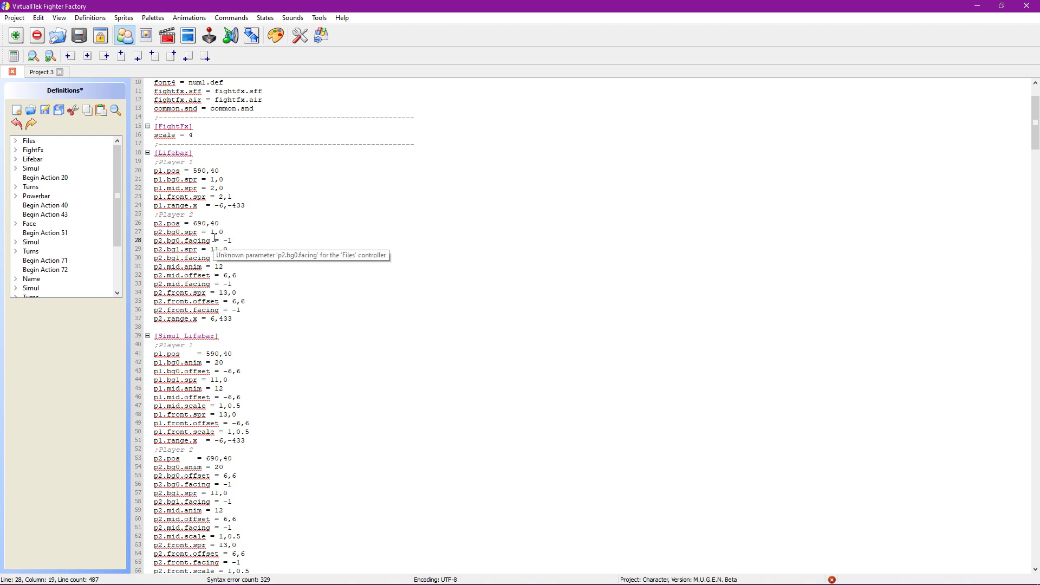
drag(229, 185, 154, 188)
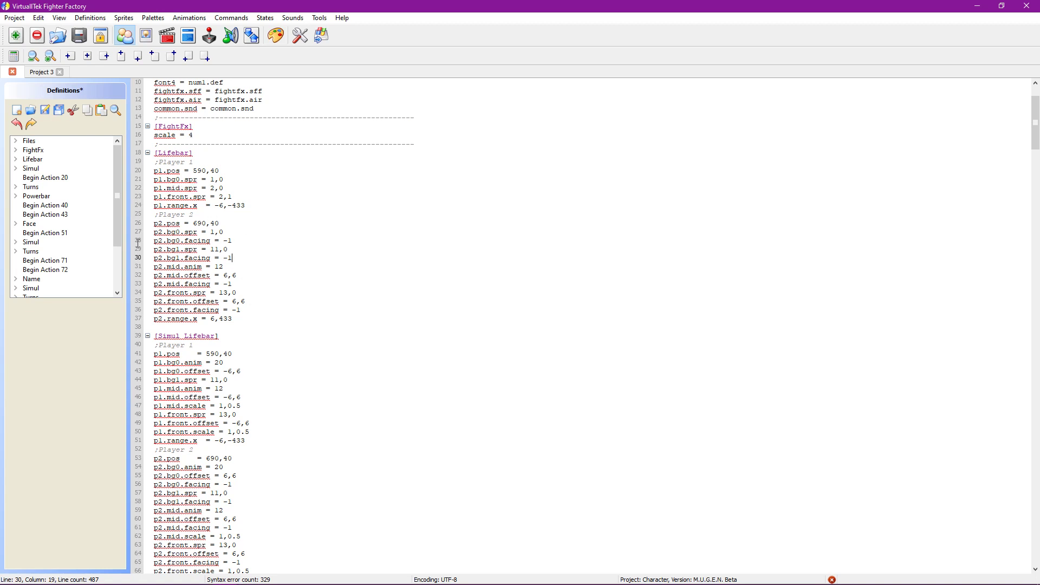
drag(244, 259, 154, 248)
key(Delete)
key(BackSpace)
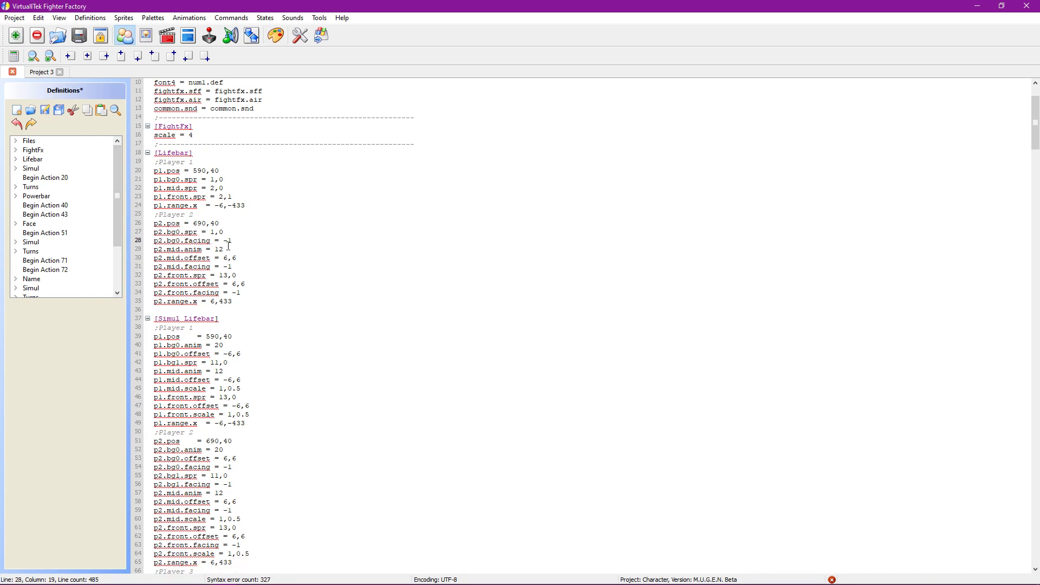
Step: Replace Player 2's mid animation entry in the [Lifebar] section with p2.mid.spr = 2,0 and delete the p2.mid.offset line
drag(245, 250, 154, 249)
text(p1.mid.spr = 2,0)
click(163, 249)
key(BackSpace)
text(2)
drag(238, 258, 141, 257)
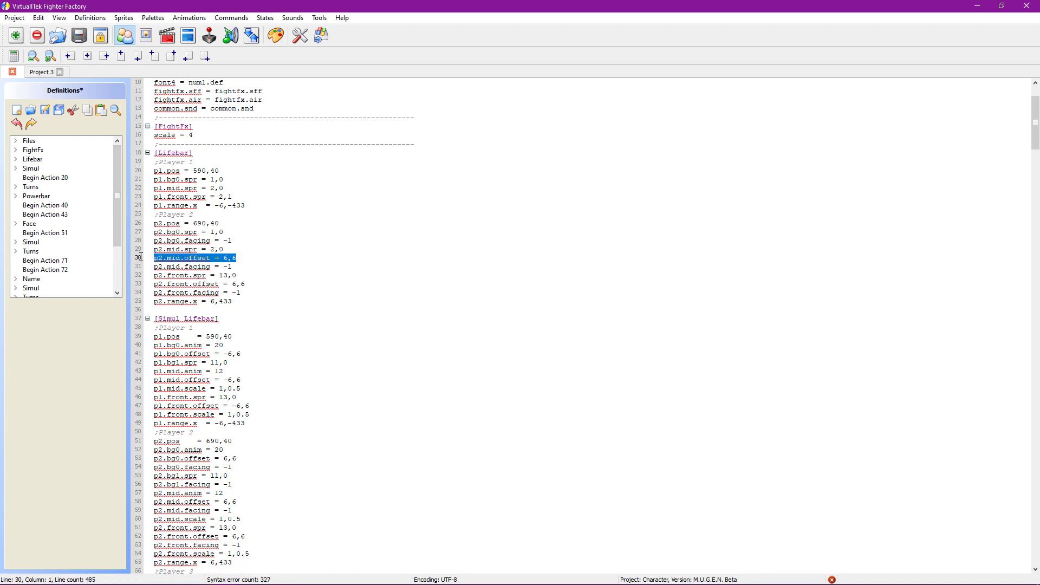
key(Delete)
key(BackSpace)
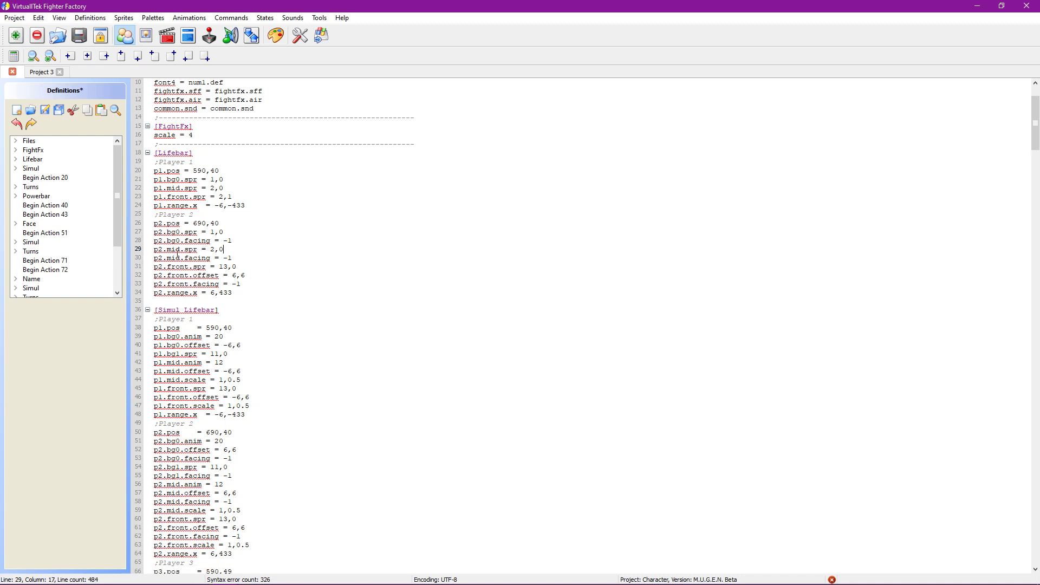
Step: Set p2.front.spr to 2,1 in the [Lifebar] section, delete the p2.front.offset line and save the definitions
drag(240, 196, 163, 198)
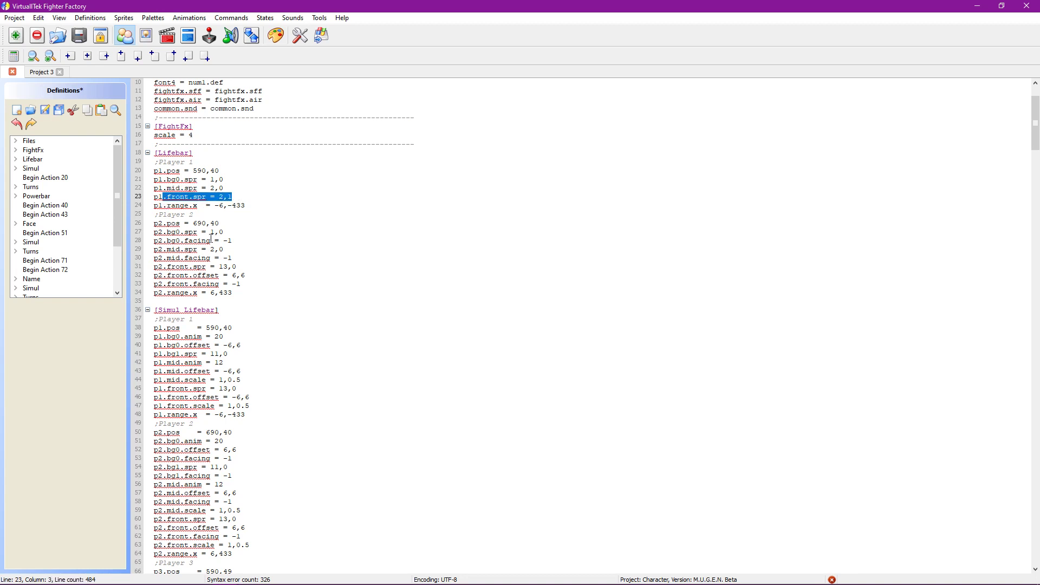
drag(242, 267, 162, 267)
text(.front.spr = 2,1)
drag(246, 275, 154, 275)
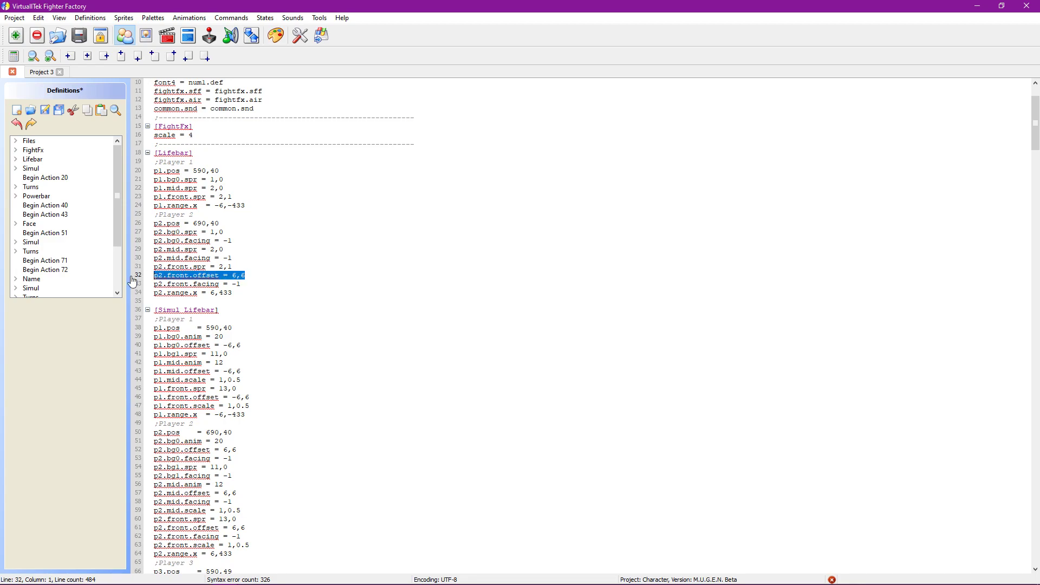
key(BackSpace)
key(BackSpace)
click(45, 111)
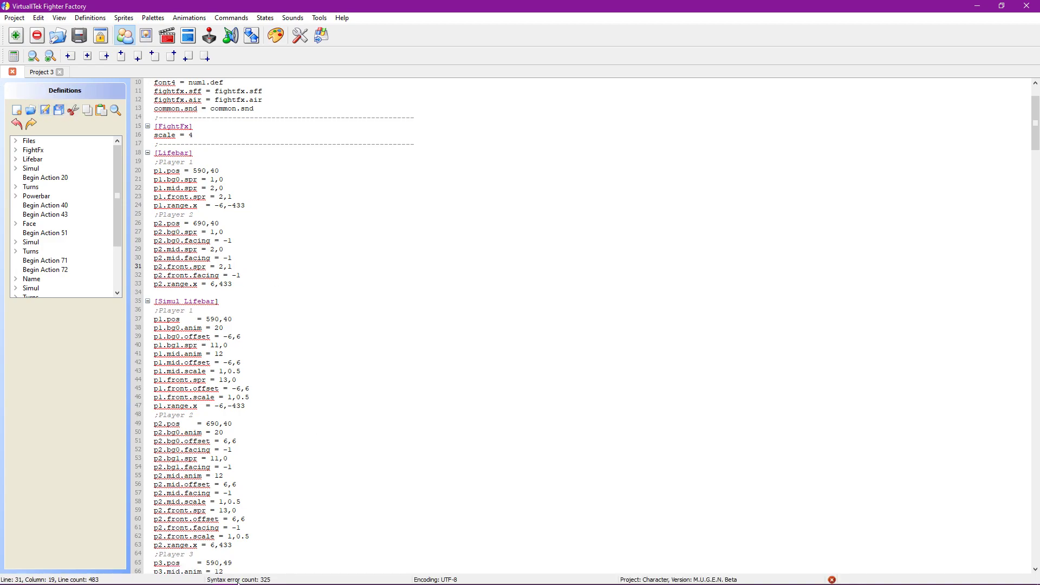
Step: Switch to the Fighter Factory character project, check the lifebar in a M.U.G.E.N test match, and return to the fight definitions
click(199, 574)
mouse_move(175, 518)
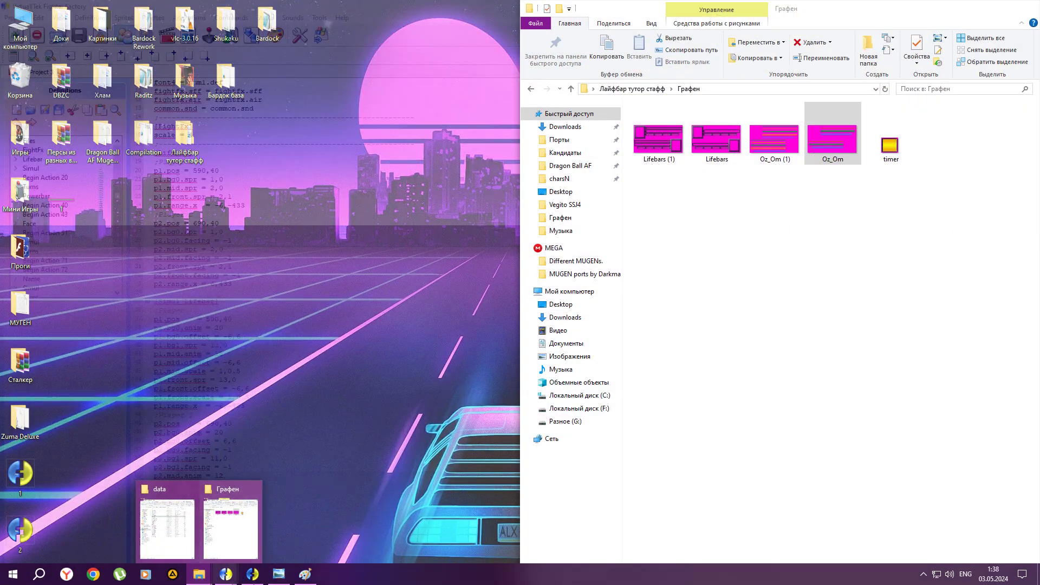
click(254, 576)
click(226, 575)
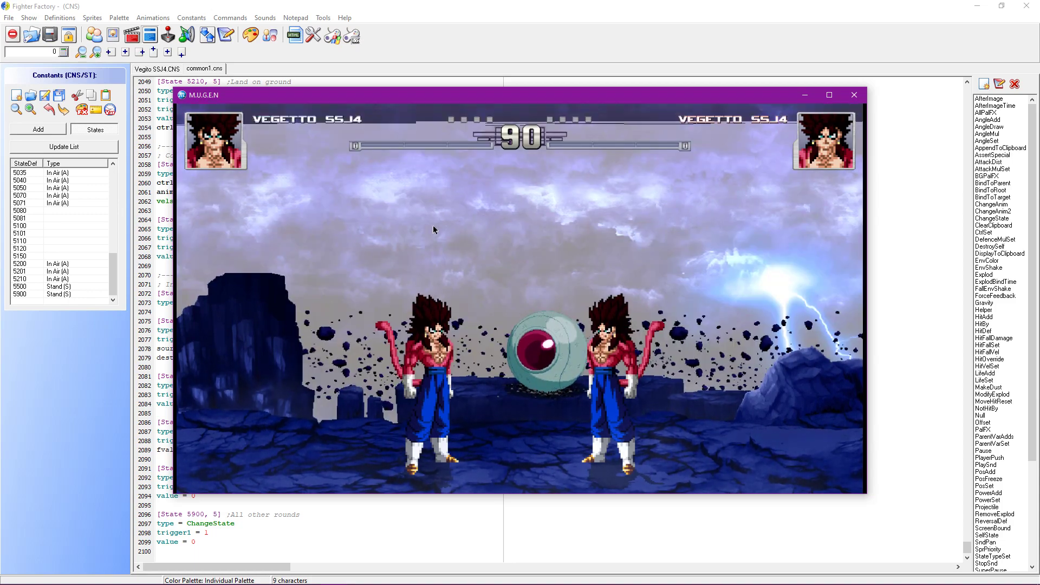
key(Escape)
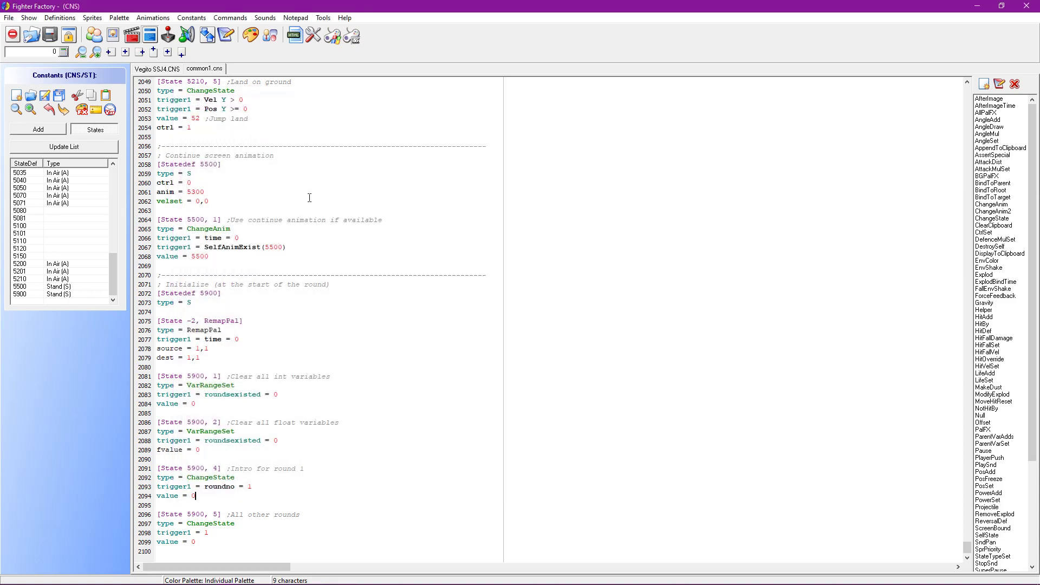
click(253, 575)
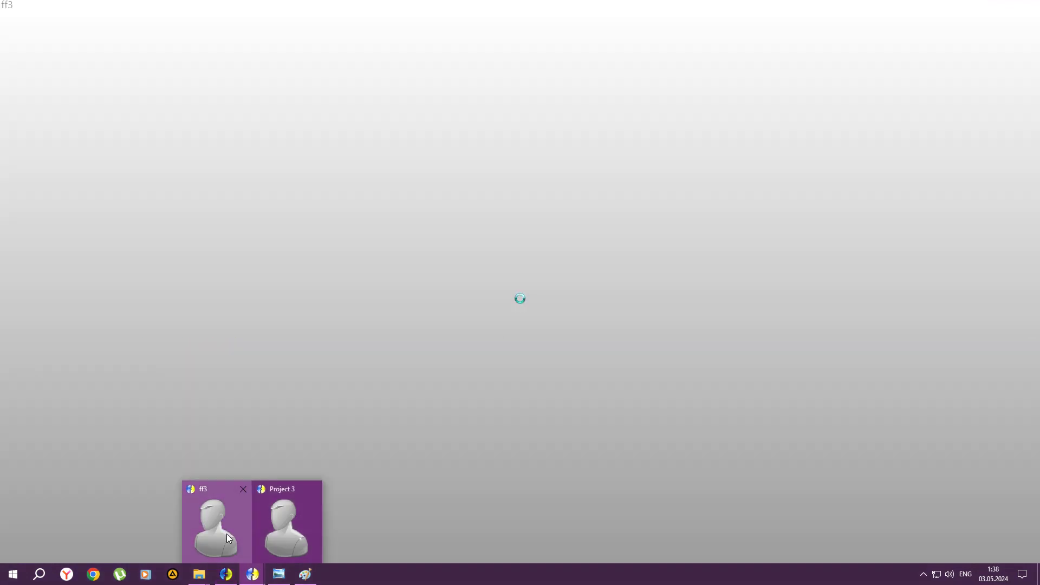
click(226, 534)
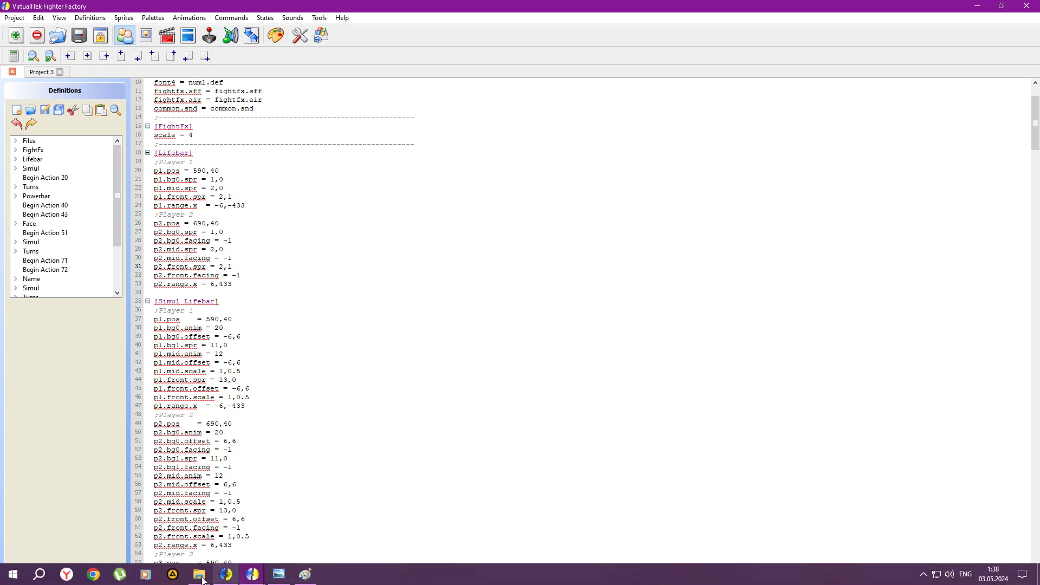
Step: In File Explorer, go to the DBAF project's data\mugen1 folder and open its fight definition file in Notepad
mouse_move(199, 575)
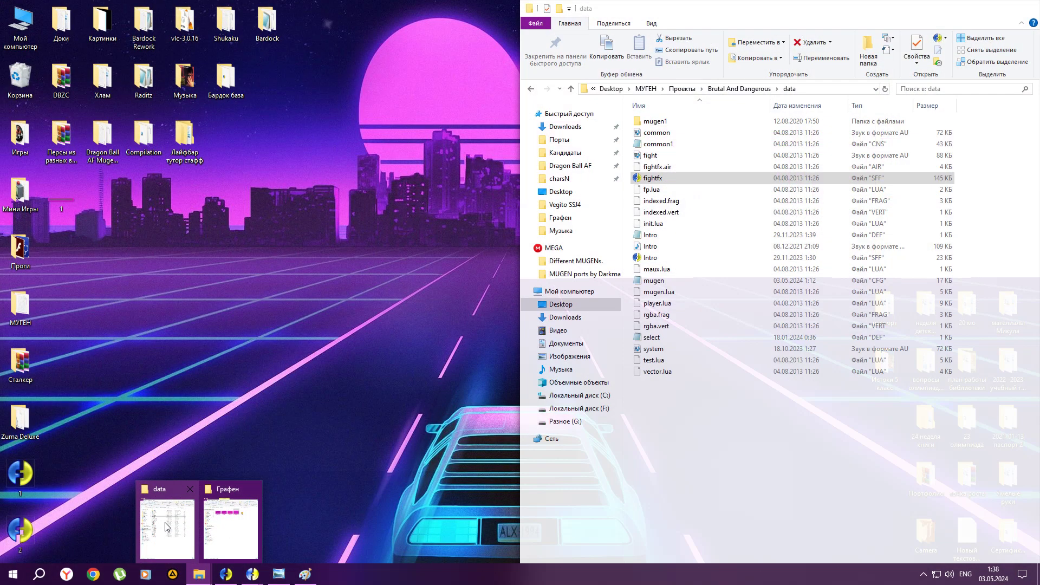
click(166, 526)
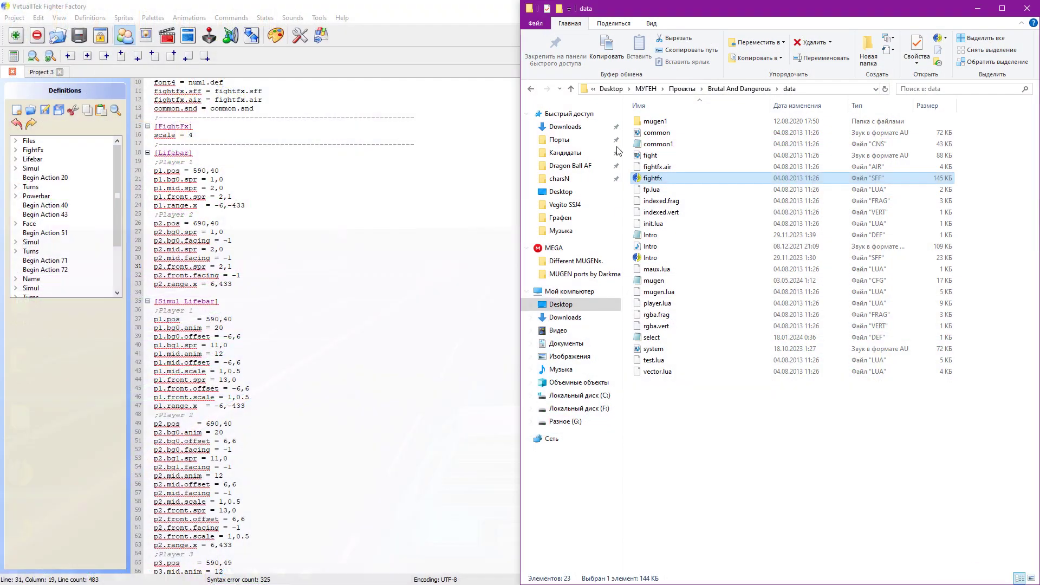
click(682, 88)
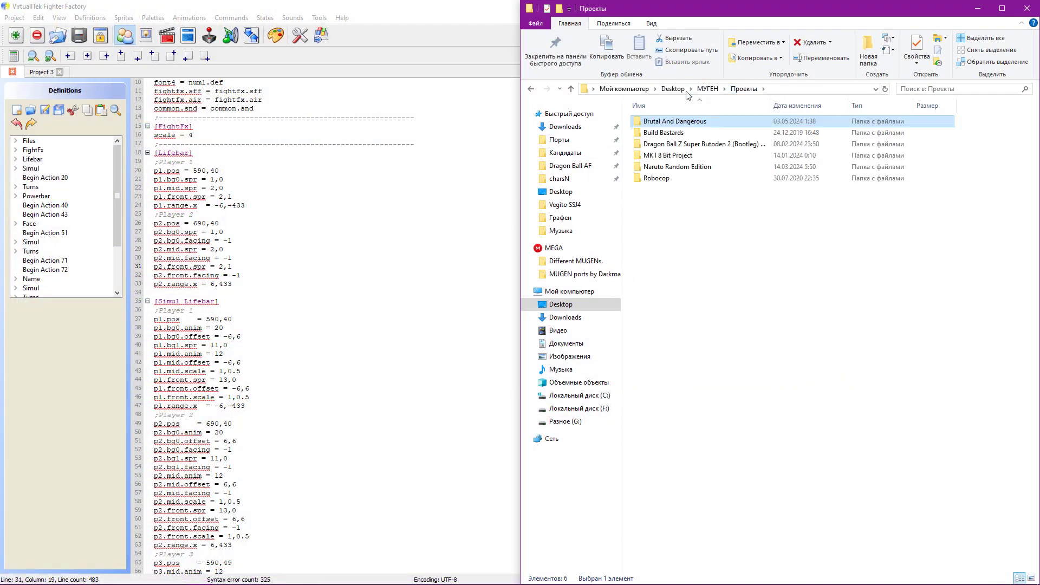
click(570, 166)
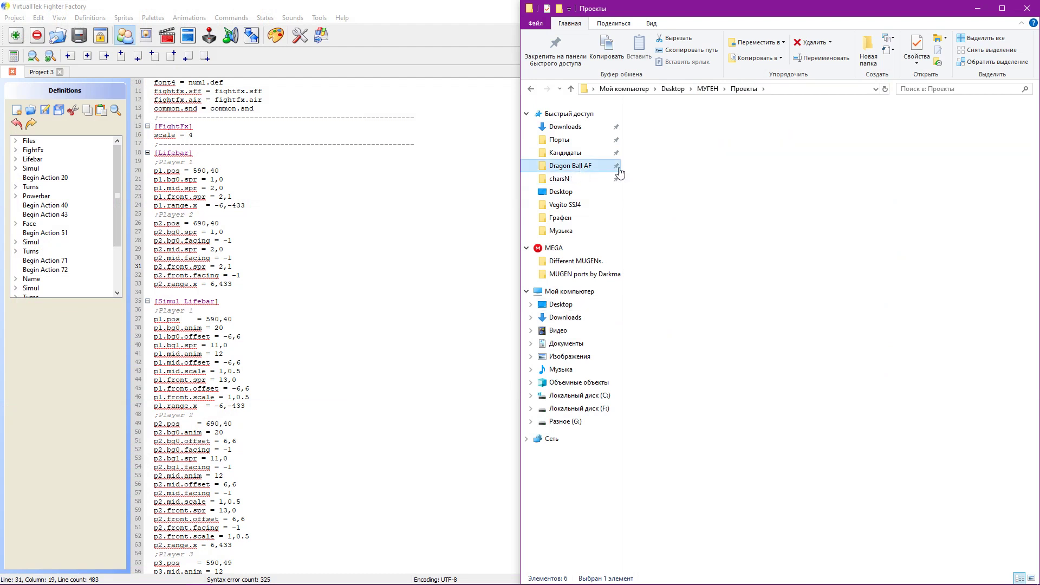
double_click(665, 167)
click(531, 88)
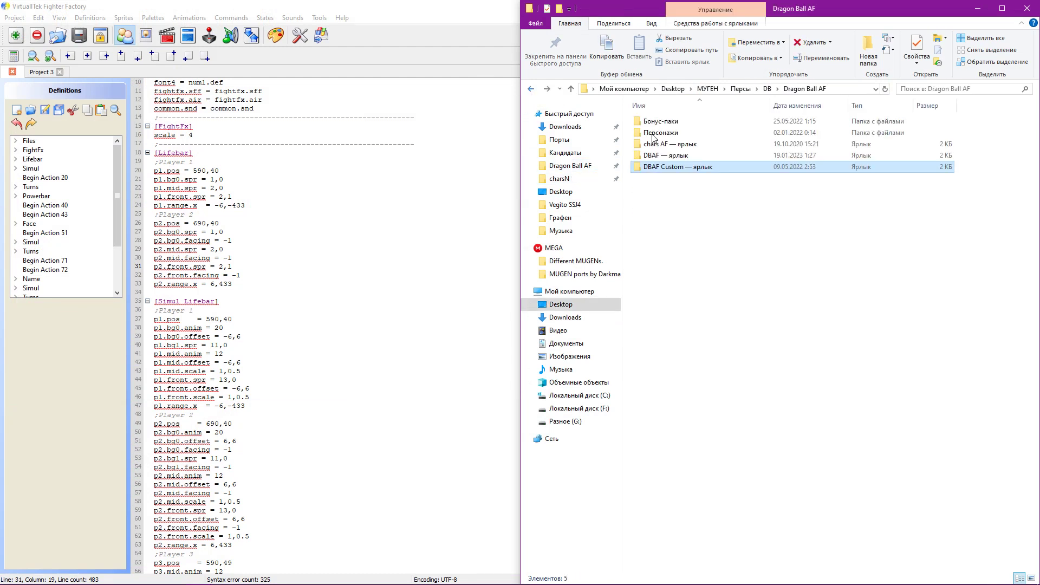
double_click(650, 144)
click(660, 133)
double_click(660, 132)
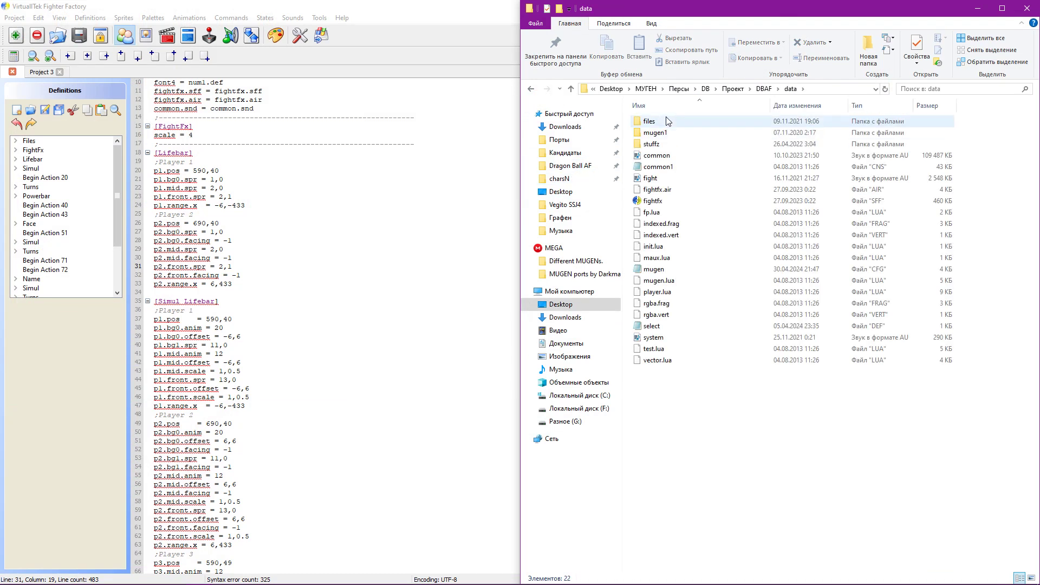
double_click(653, 133)
double_click(650, 122)
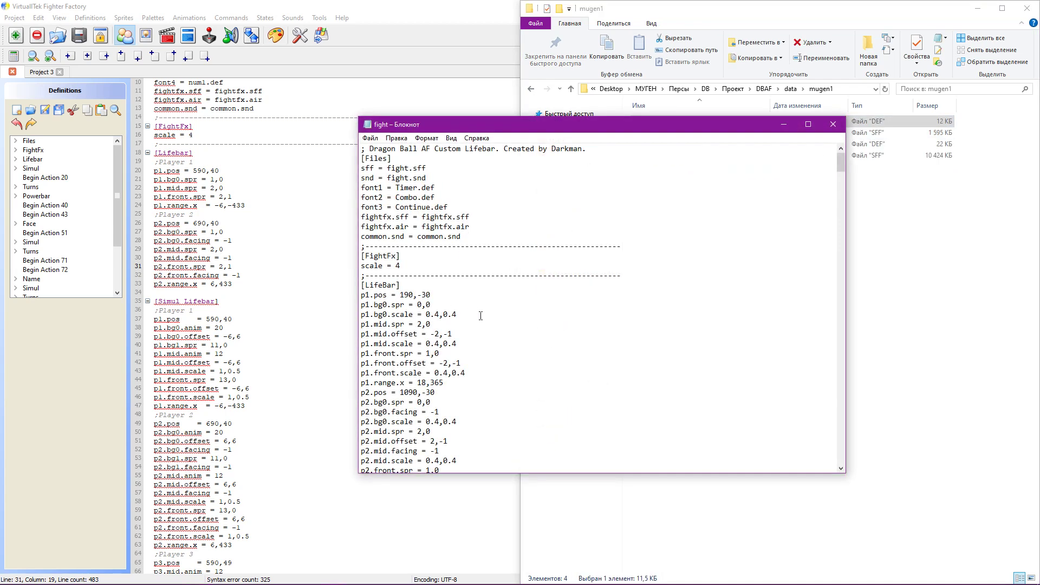
Step: Copy the p1.bg0.scale = 0.4,0.4 line from the DBAF fight file and insert it below p1.bg0.spr in the [Lifebar] section
drag(469, 314, 337, 319)
key(ctrl+c)
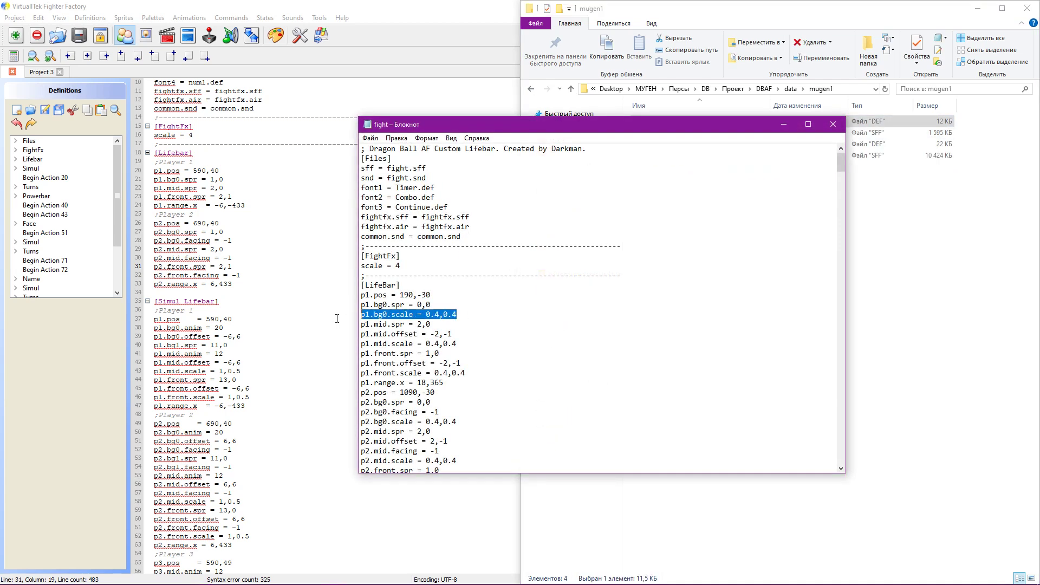
click(838, 129)
click(531, 89)
click(530, 88)
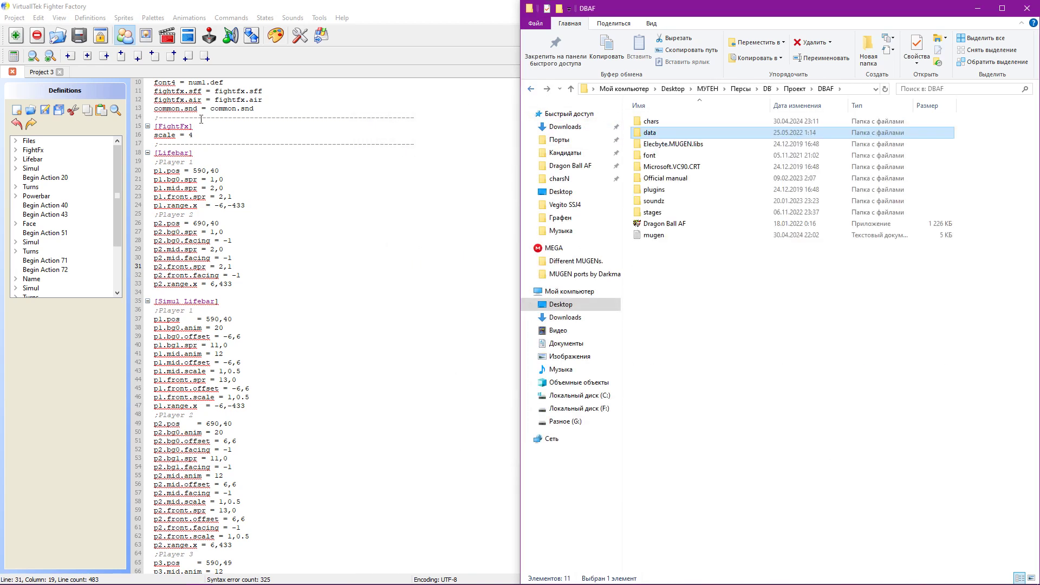
click(231, 181)
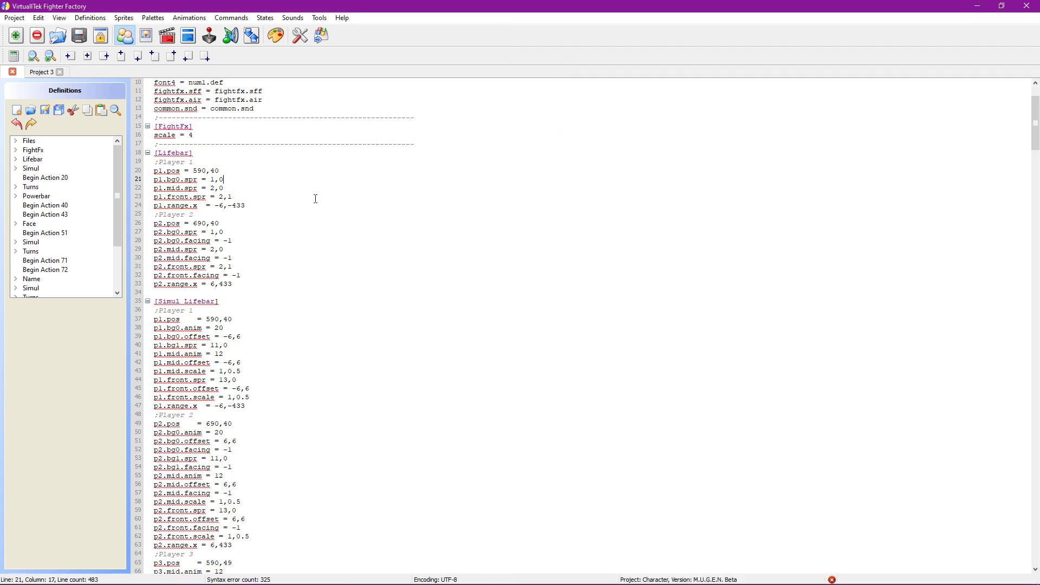
key(Return)
key(ctrl+v)
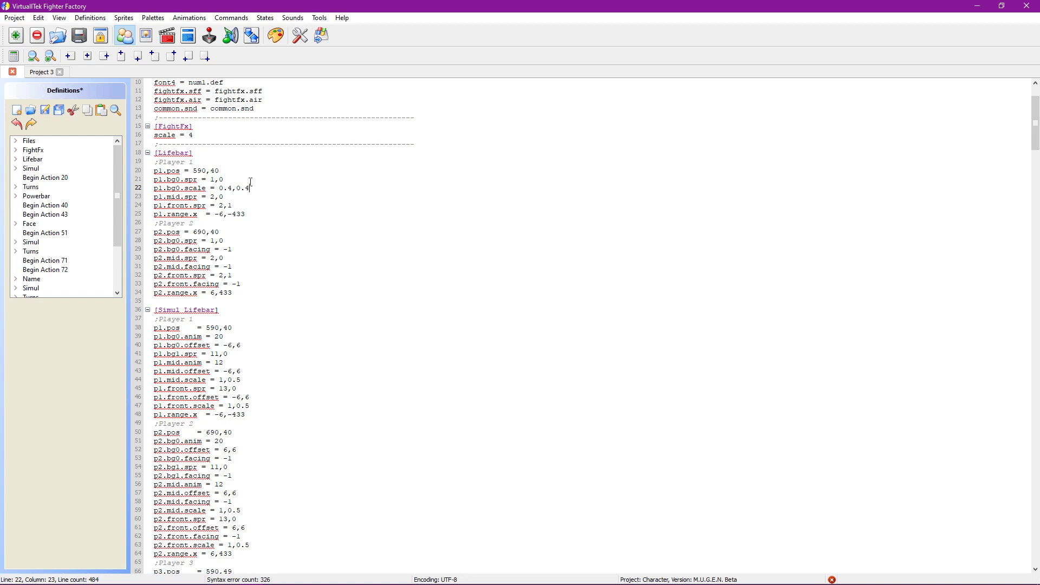
Step: Set p1.bg0.scale to 2,2 in the [Lifebar] section and save the definitions
drag(251, 188, 237, 189)
click(266, 212)
drag(233, 188, 219, 188)
text(2)
drag(241, 188, 154, 187)
text(2)
click(47, 110)
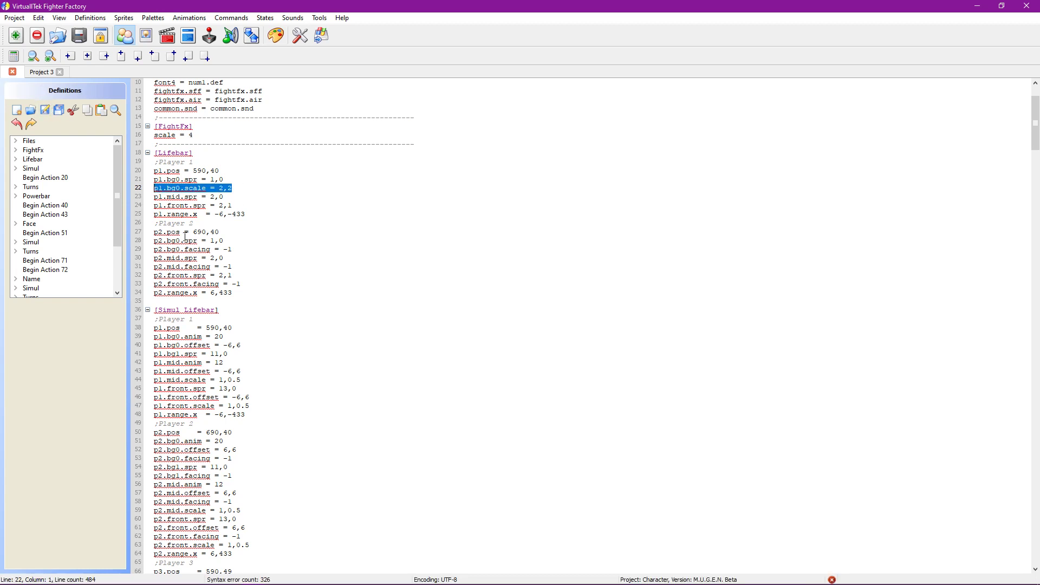
Step: Add the line p2.bg0.scale = 2,2 below p2.bg0.spr in the [Lifebar] section and save the definitions
click(230, 242)
key(Delete)
key(ctrl+z)
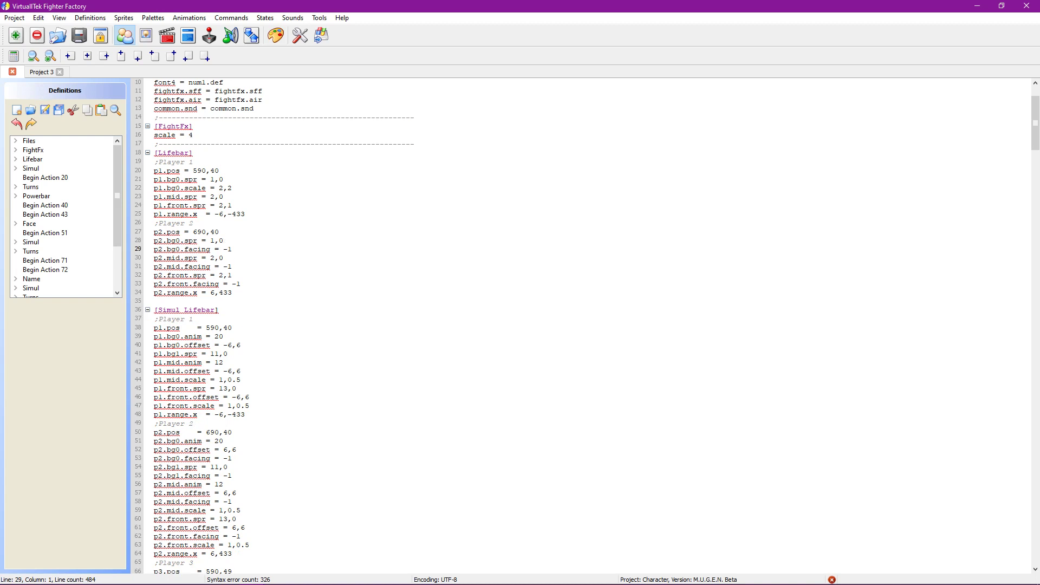
click(236, 244)
key(Return)
text(p1.bg0.scale = 2,2)
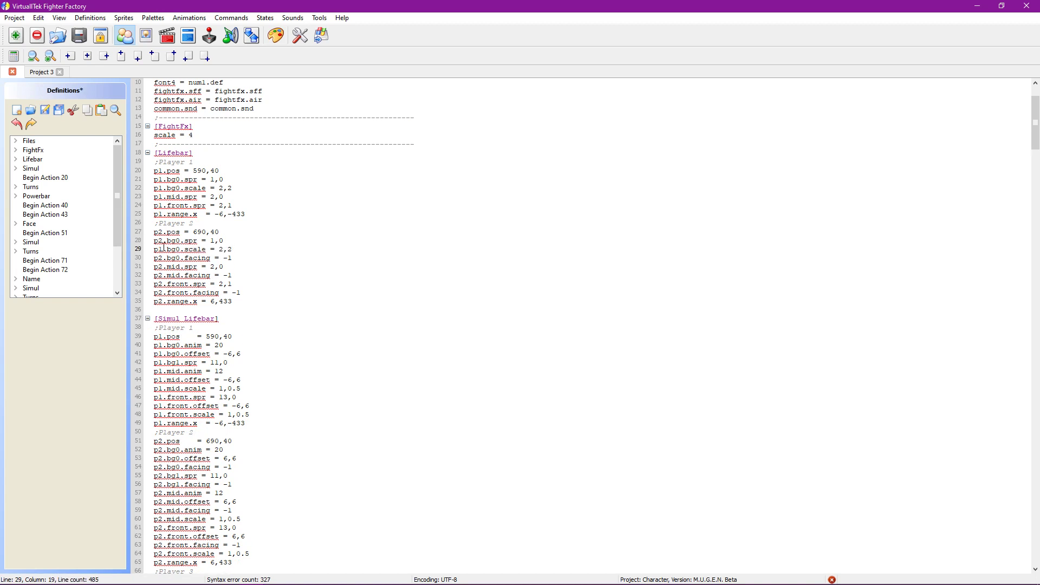
drag(163, 248, 160, 248)
text(2)
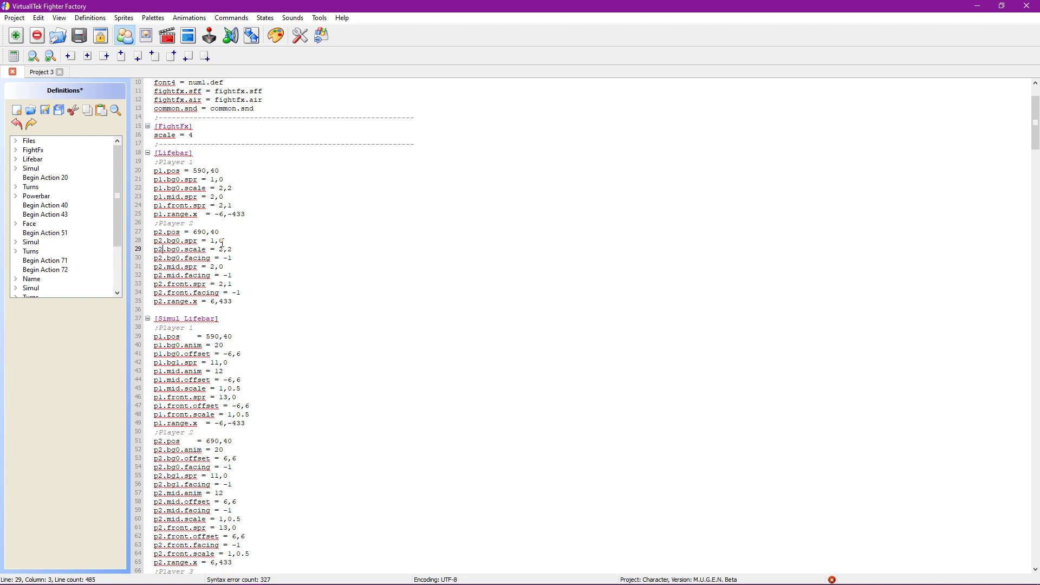
click(58, 110)
Step: Check the size of the rescaled lifebar backgrounds in a M.U.G.E.N test match and return to the definitions
mouse_move(226, 579)
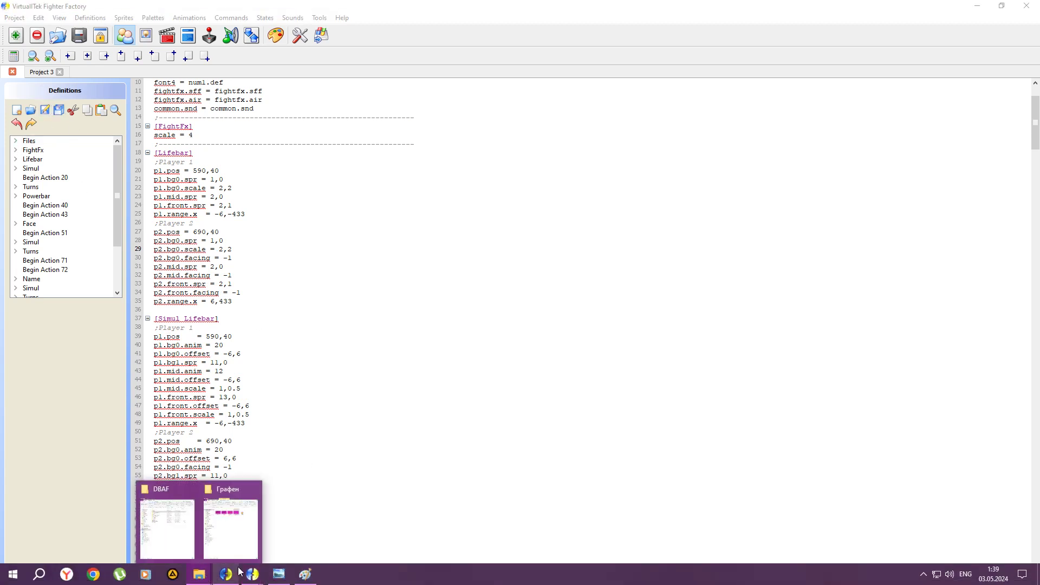
click(229, 520)
click(333, 36)
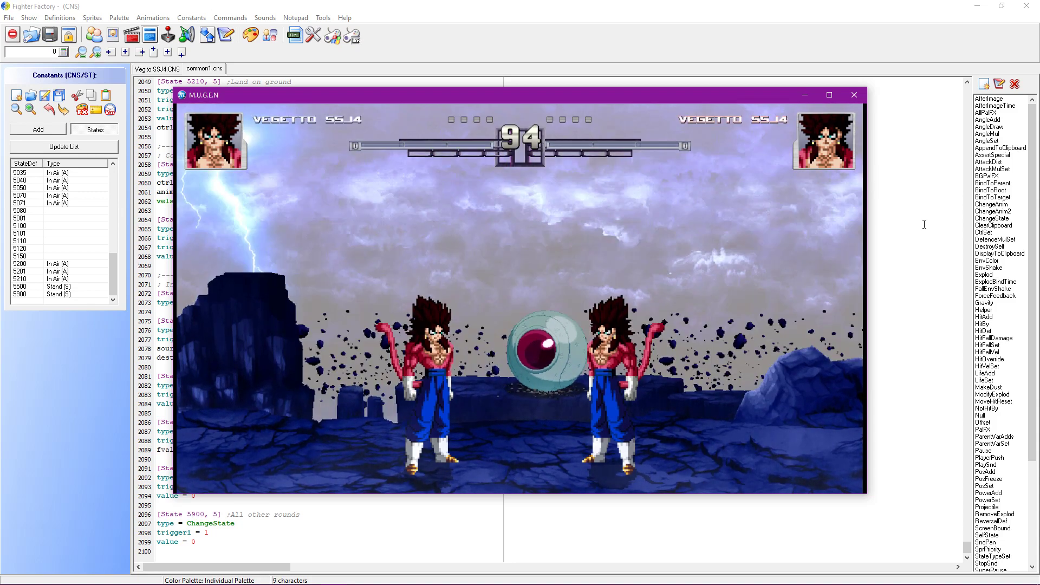
click(162, 200)
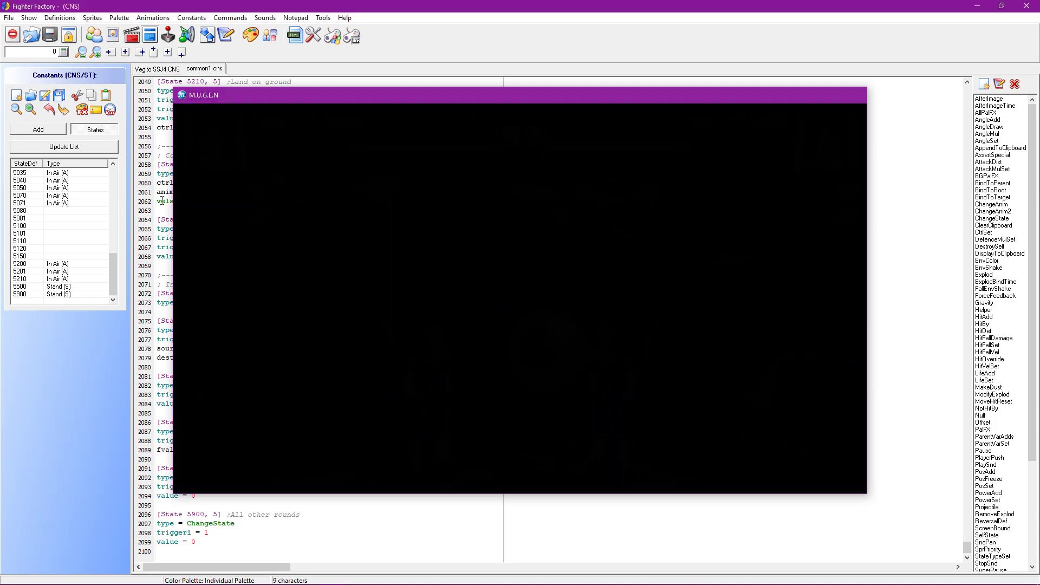
click(976, 6)
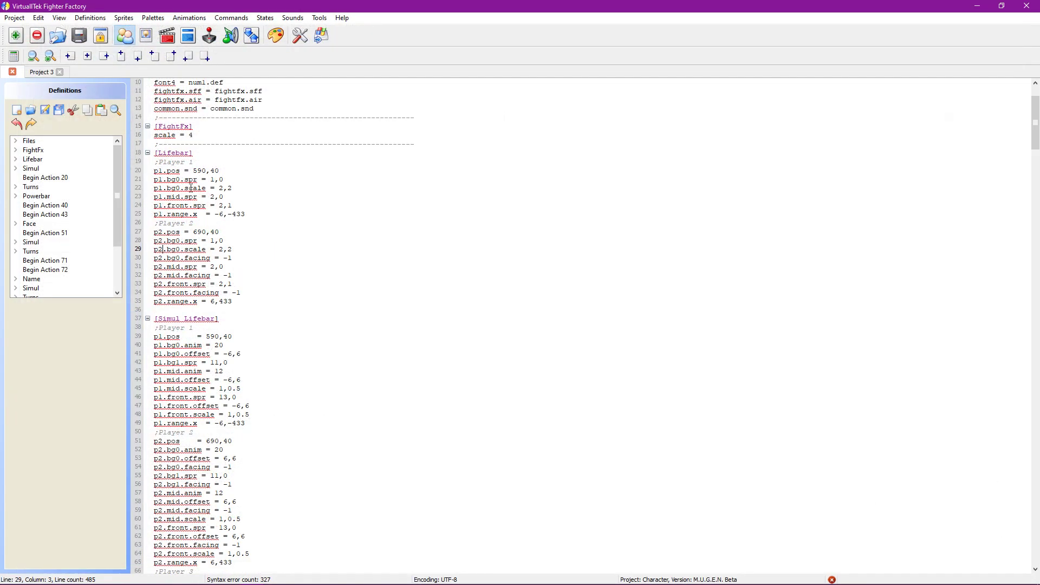
Step: Set both p1.bg0.scale and p2.bg0.scale to 4,4 in the [Lifebar] section
click(221, 188)
double_click(221, 188)
text(4)
double_click(229, 188)
click(233, 250)
double_click(229, 249)
text(4)
double_click(221, 250)
text(4)
Step: Run another M.U.G.E.N test match to inspect the enlarged lifebar backgrounds, and reopen the fight definitions
click(977, 6)
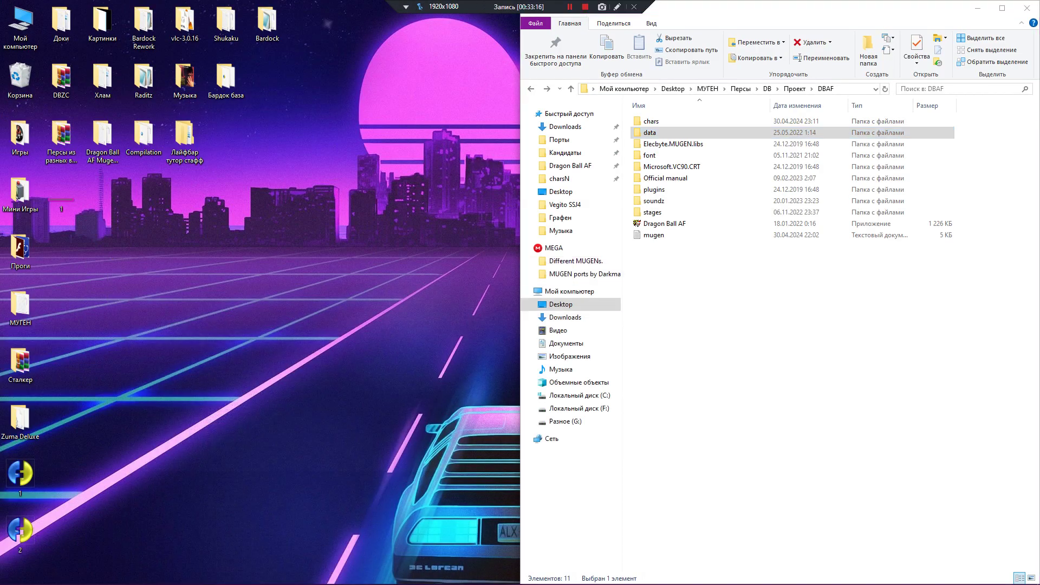
click(226, 574)
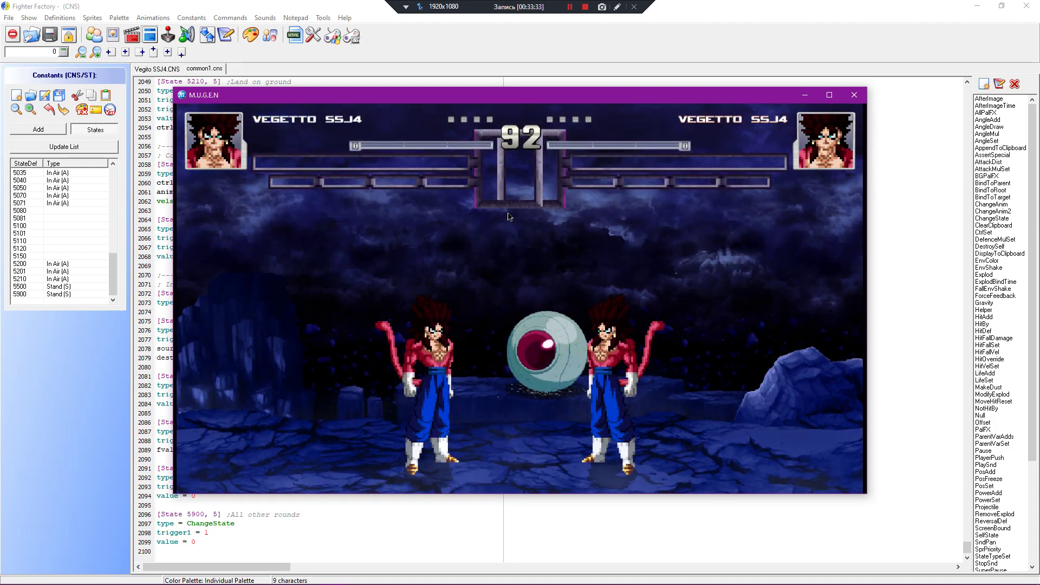
key(Escape)
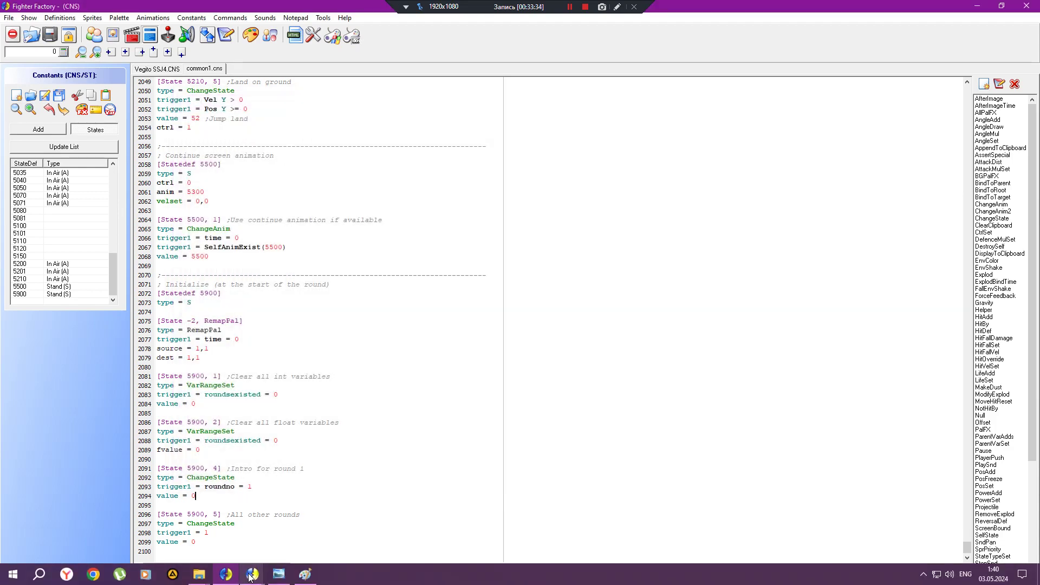
mouse_move(226, 579)
click(220, 531)
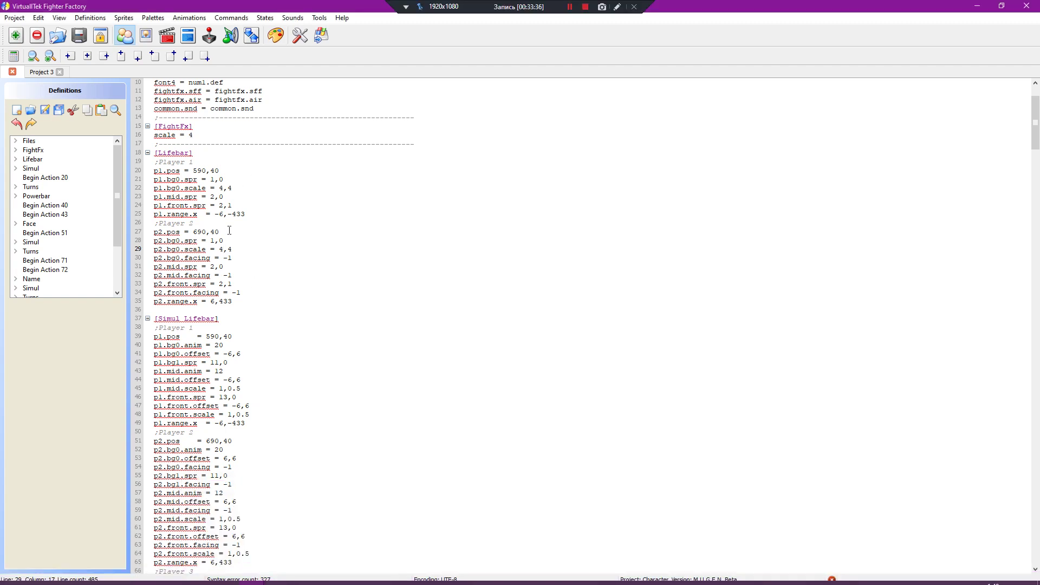
Step: Set p1.pos and p2.pos to 590000,70 and 6900000,70 in [Powerbar], and to 2000000,20 and 126000000,20 in [Face]
scroll(228, 233, down, 17)
scroll(229, 230, down, 12)
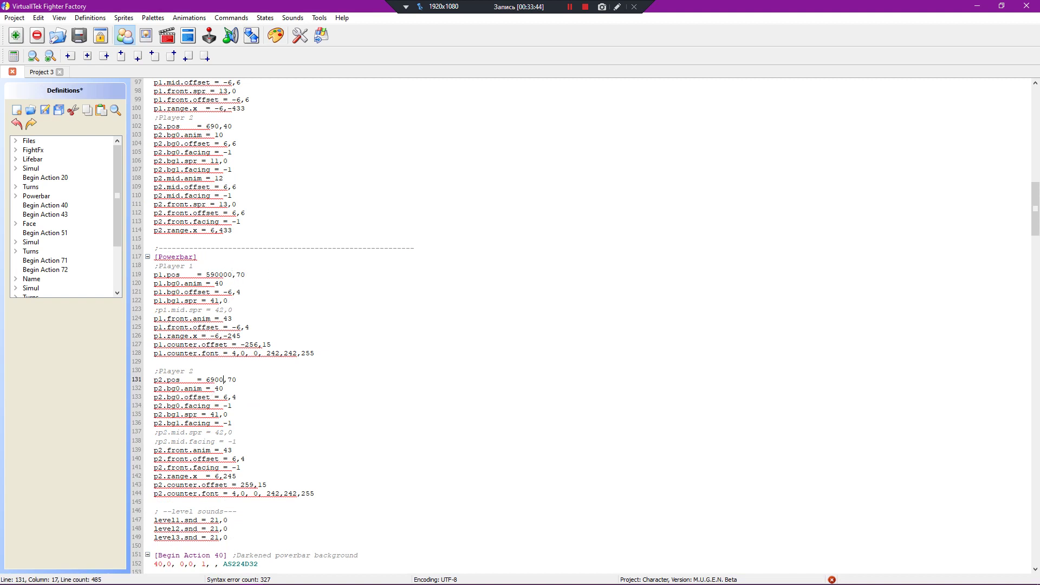
scroll(248, 391, down, 4)
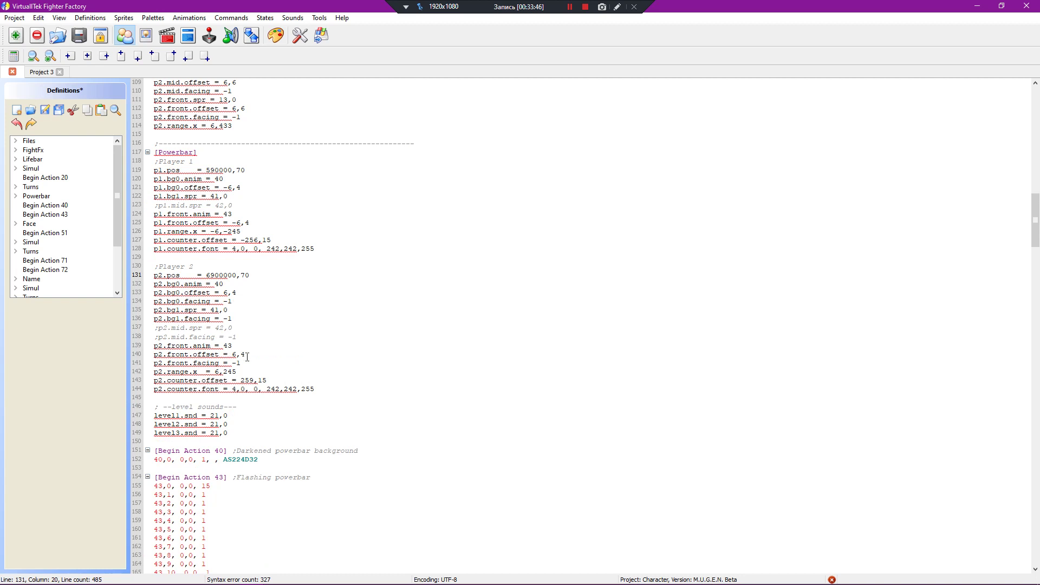
scroll(239, 364, down, 15)
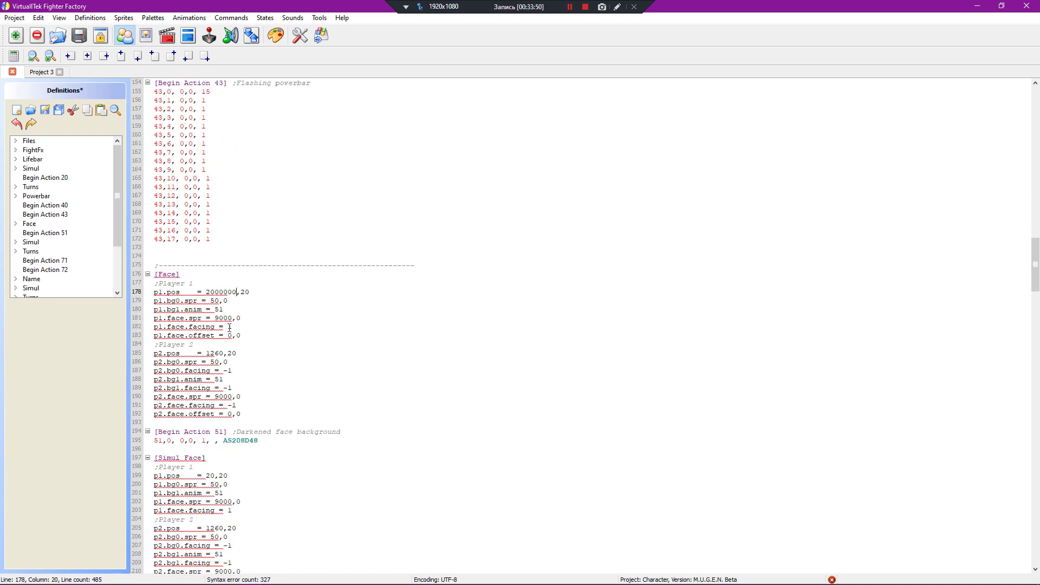
text(00000)
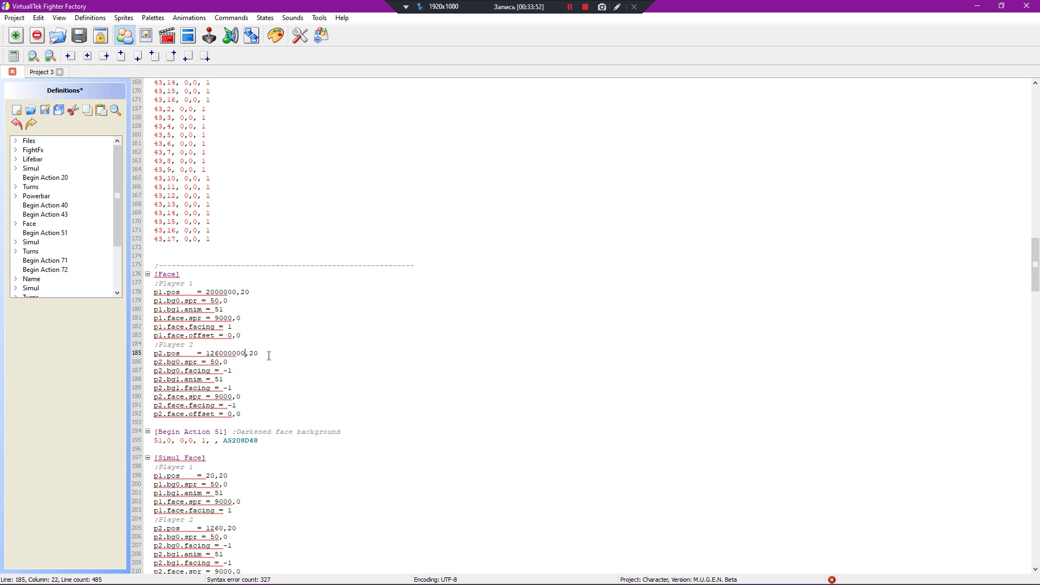
Step: In the [Name] section, set p1.pos to 14200000,35 and extend the x value of p2.pos with extra zeros
scroll(265, 352, down, 11)
scroll(205, 220, down, 20)
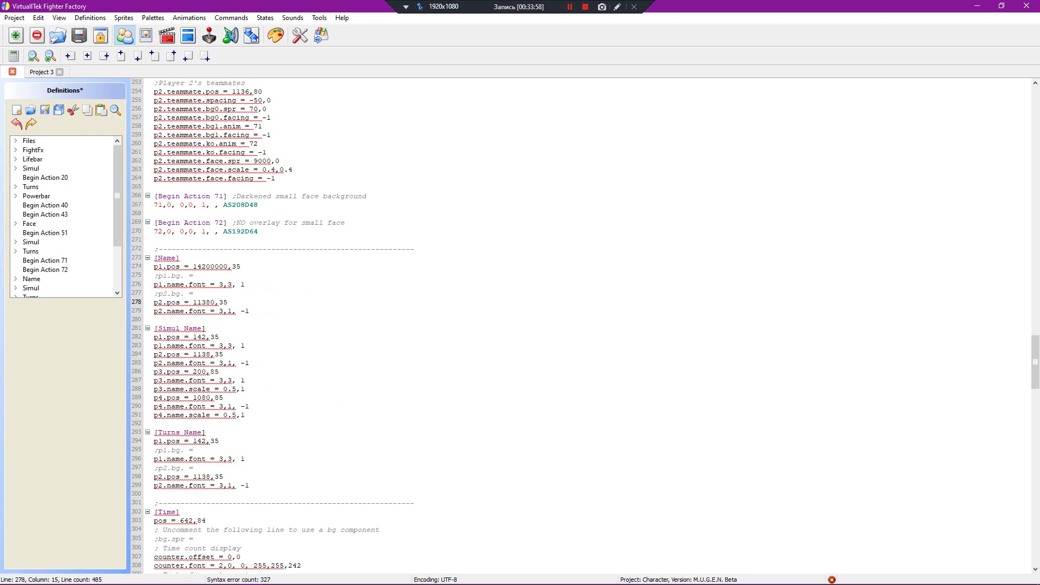
key(Right)
Step: Set pos in the [Time] section to 64200000,84 and save the definitions
scroll(295, 303, down, 10)
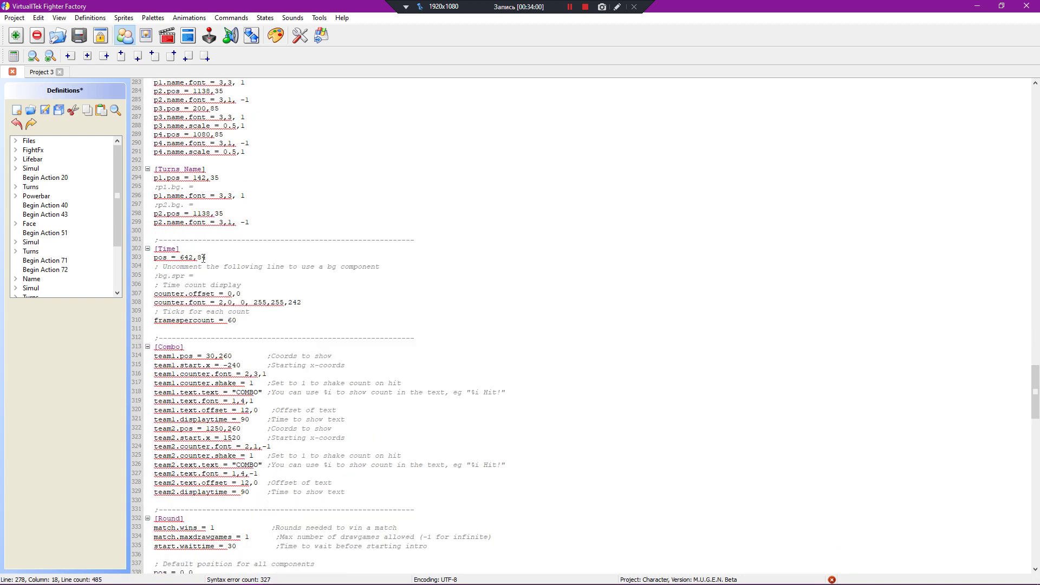
scroll(235, 272, down, 5)
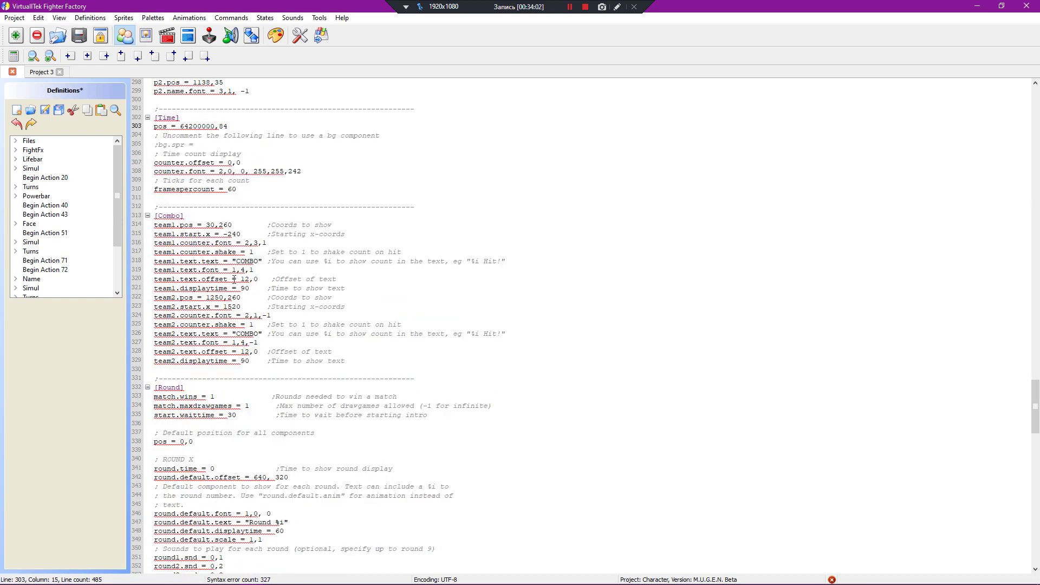
click(44, 110)
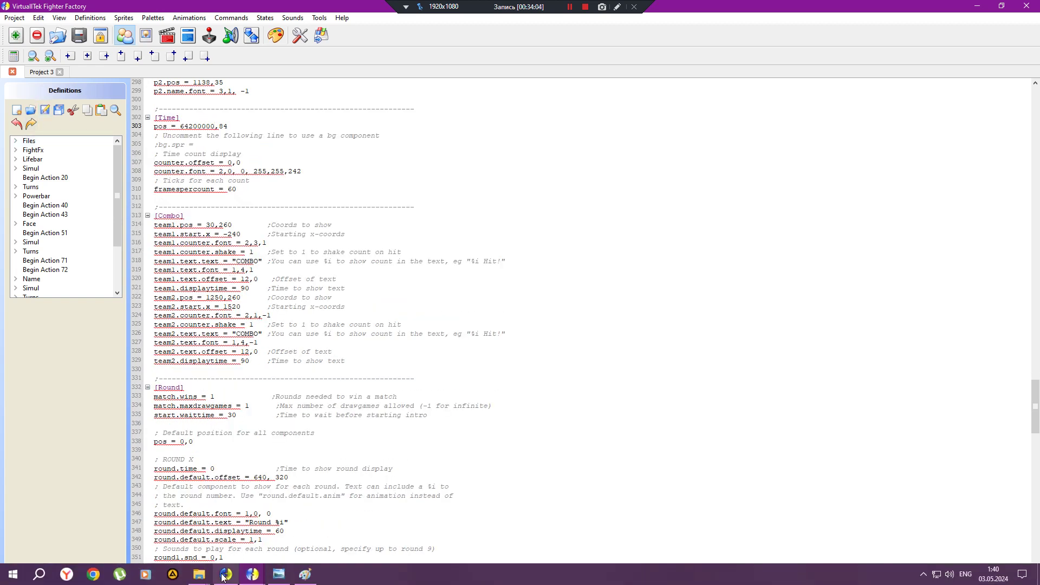
Step: Switch to the other Fighter Factory window and check the match display without powerbars, faces, names and timer in a M.U.G.E.N test
click(220, 578)
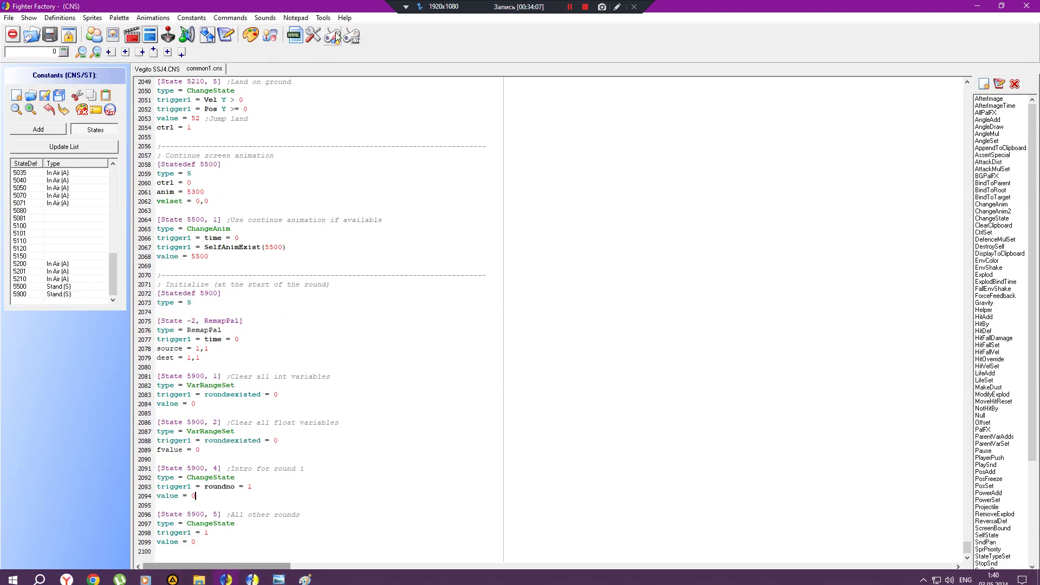
key(F9)
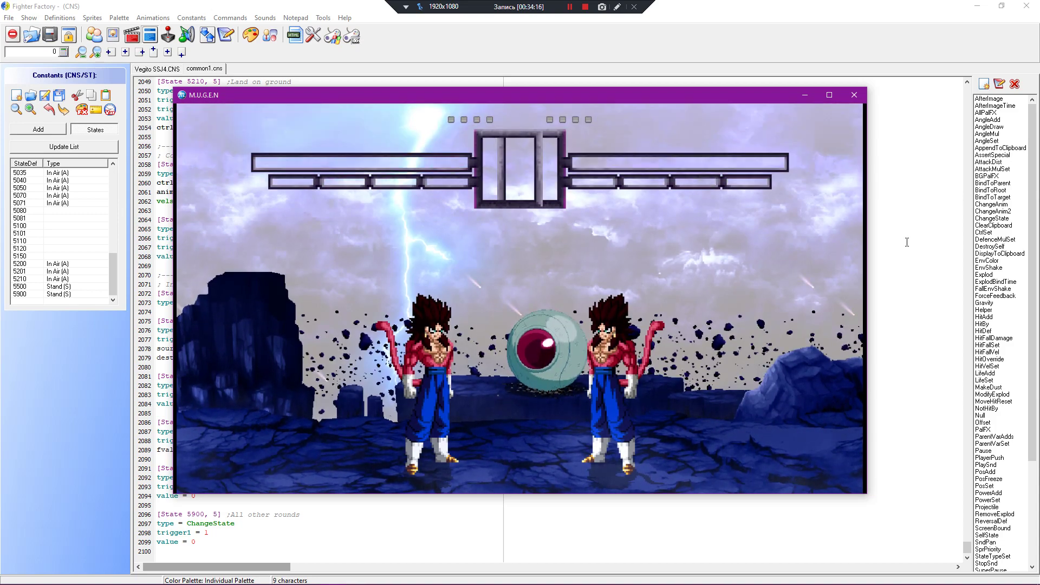
key(Escape)
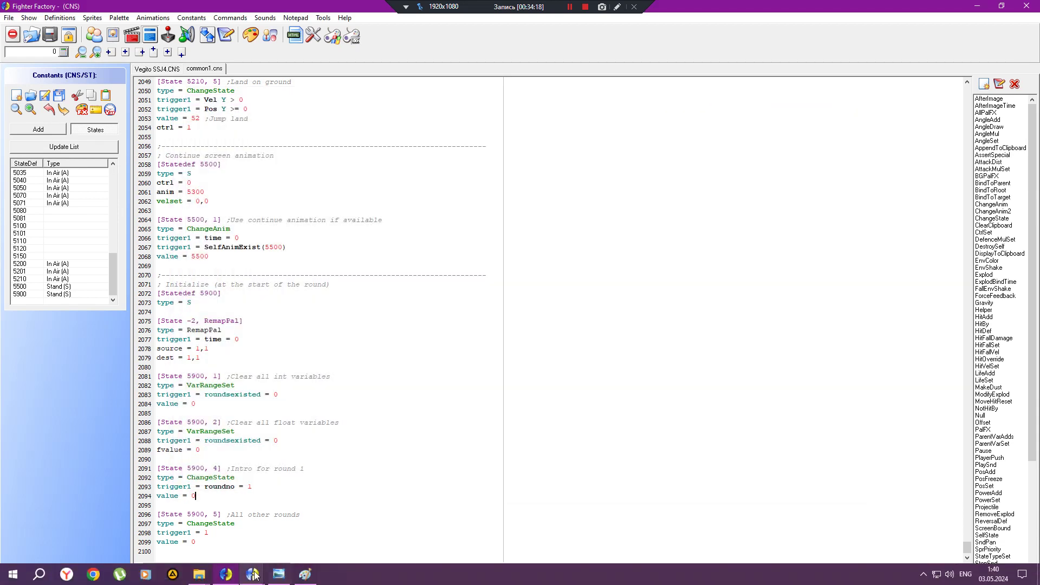
Step: Return to the fight definitions, set p1.bg0.scale and p2.bg0.scale to 3,3 in the [Lifebar] section, and save
mouse_move(253, 576)
click(201, 515)
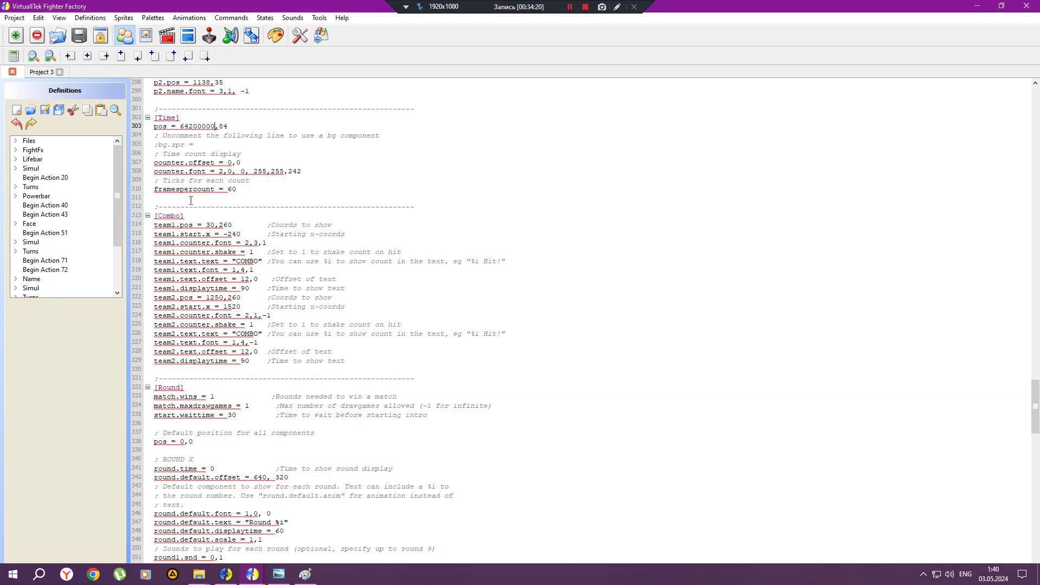
click(33, 159)
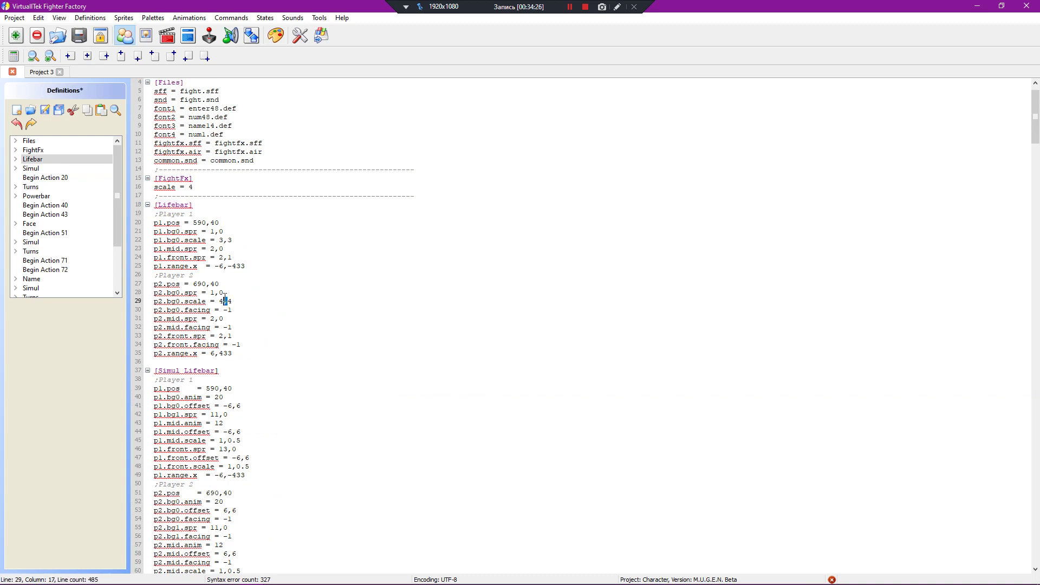
text(,)
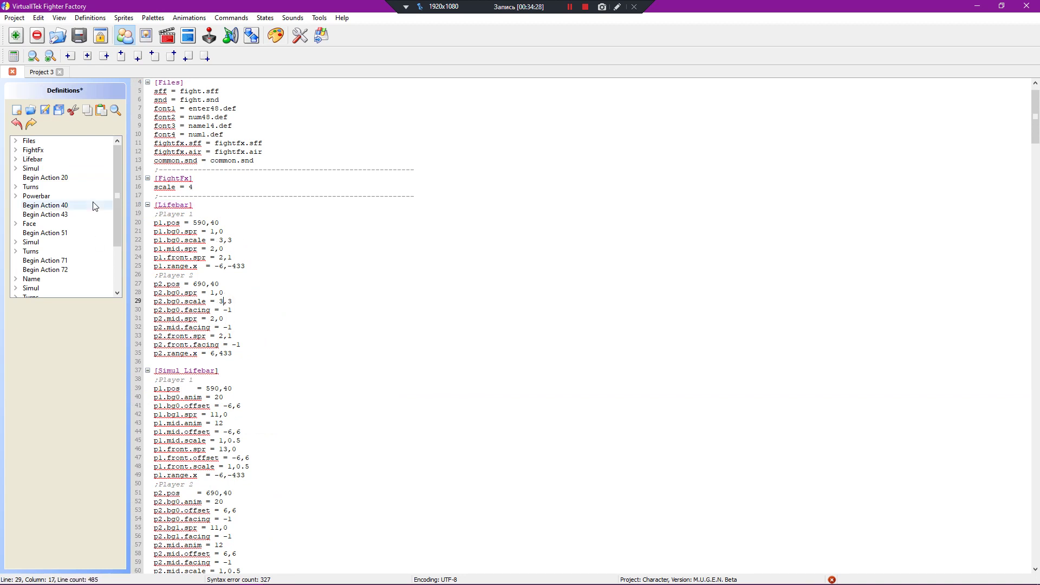
click(43, 109)
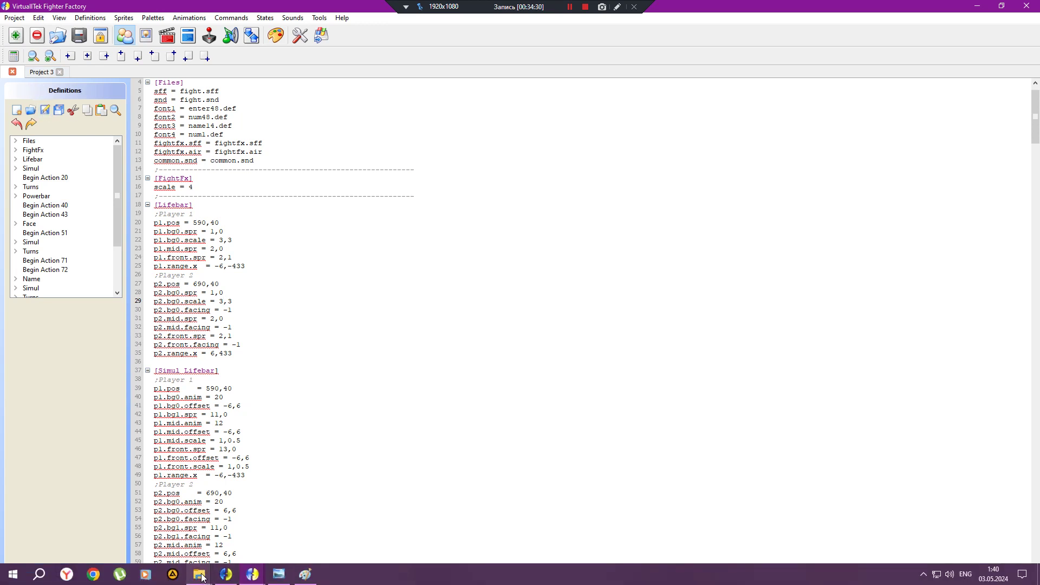
Step: Check the size of the lifebar backgrounds at scale 3,3 in a M.U.G.E.N test match
click(226, 573)
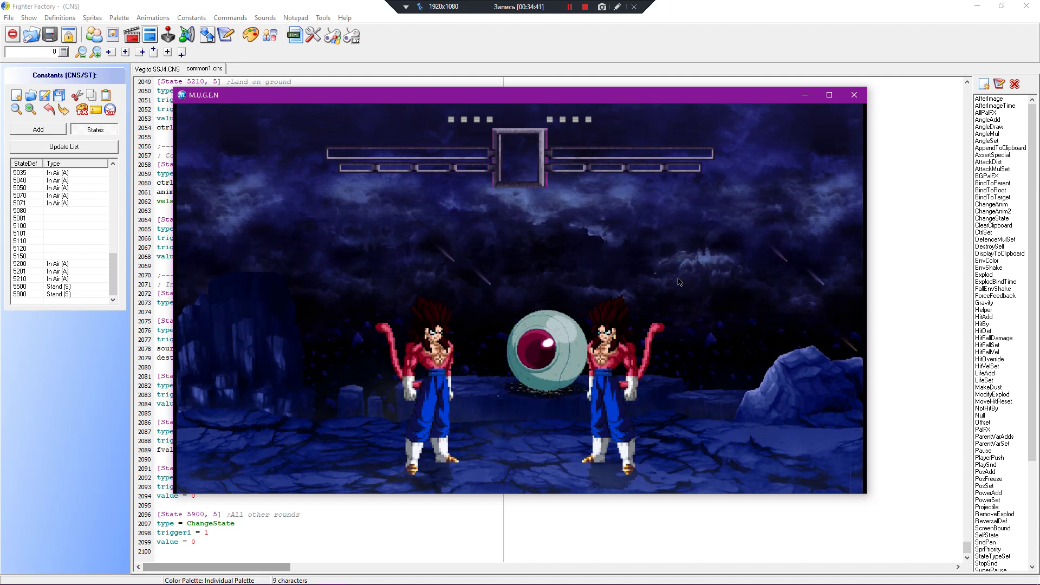
key(Escape)
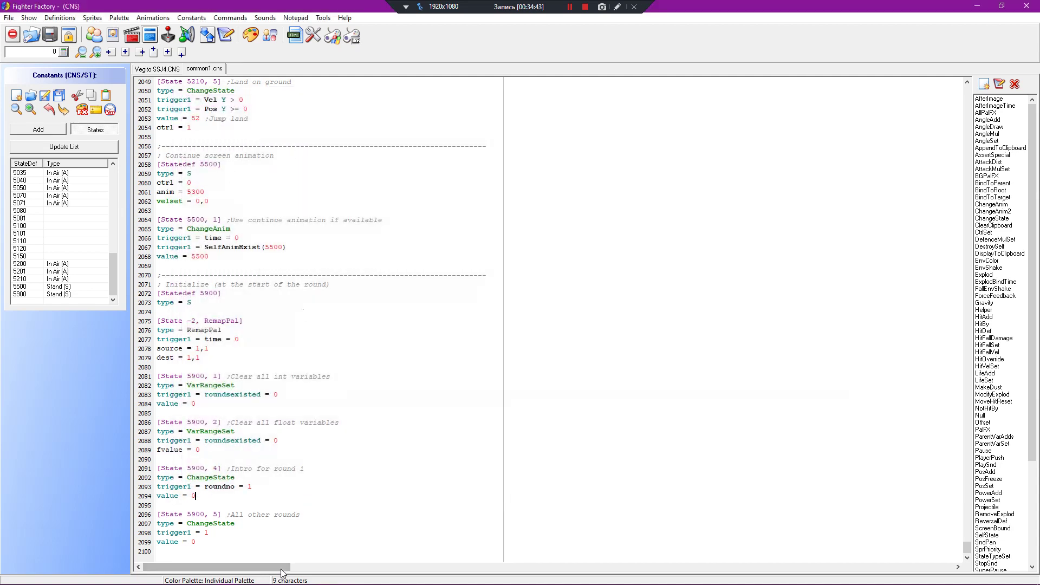
Step: Back in the fight definitions, set p1.pos in the [Lifebar] section to 190,40 and save
mouse_move(303, 578)
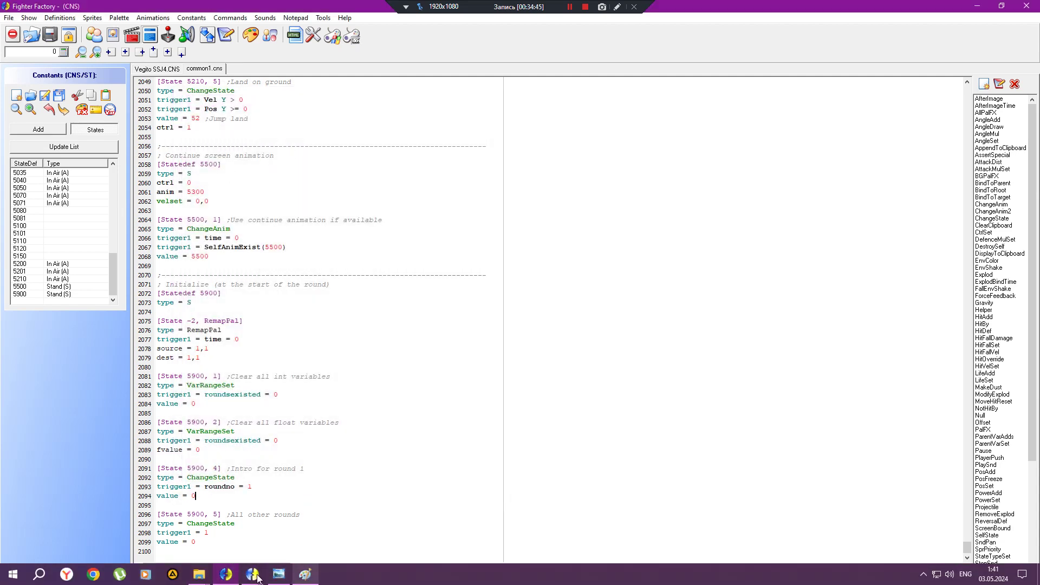
click(223, 521)
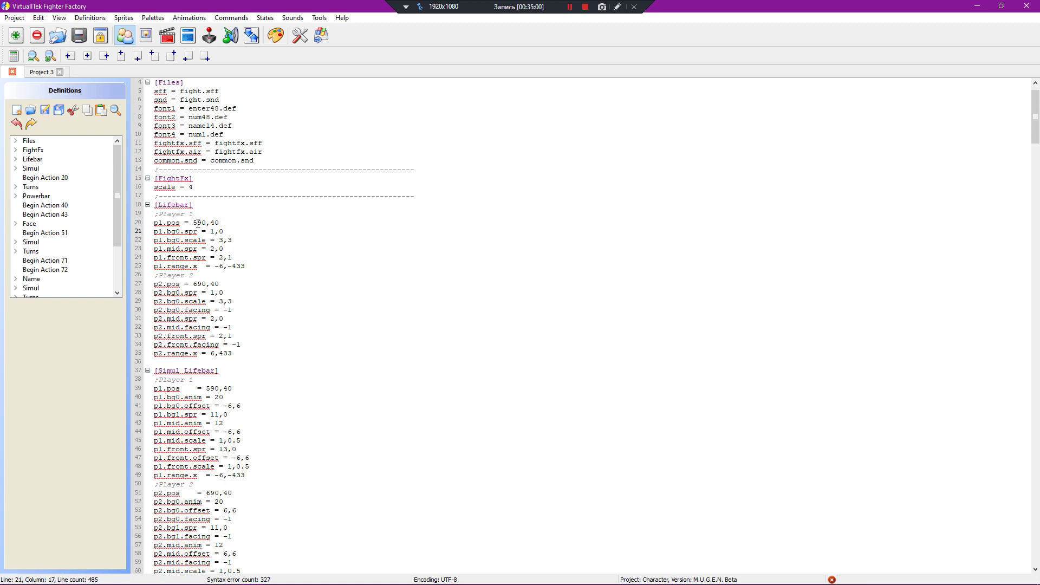
click(46, 109)
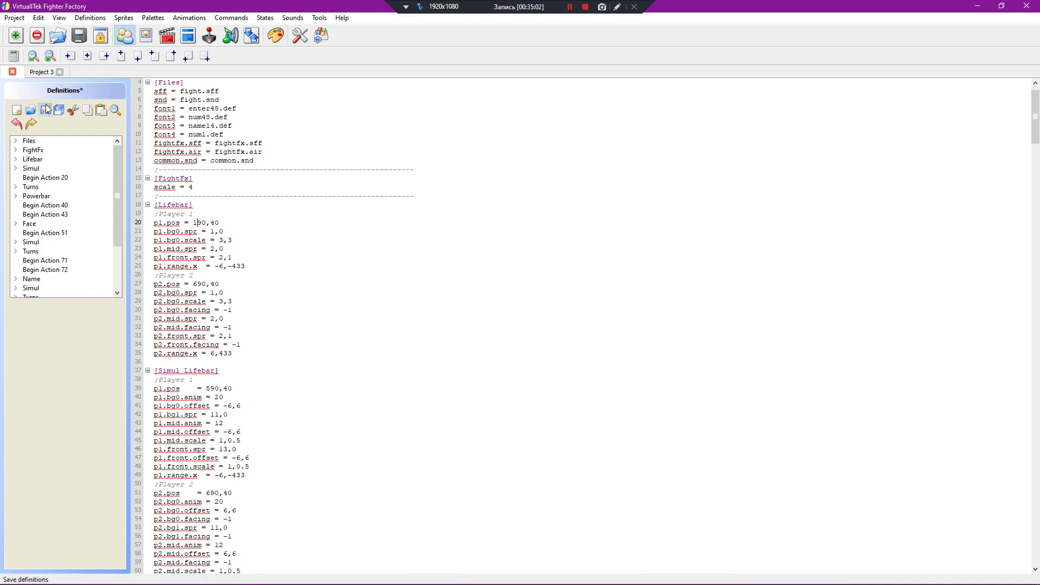
Step: Switch to the other Fighter Factory window to test the position of player 1's lifebar
click(199, 574)
mouse_move(168, 528)
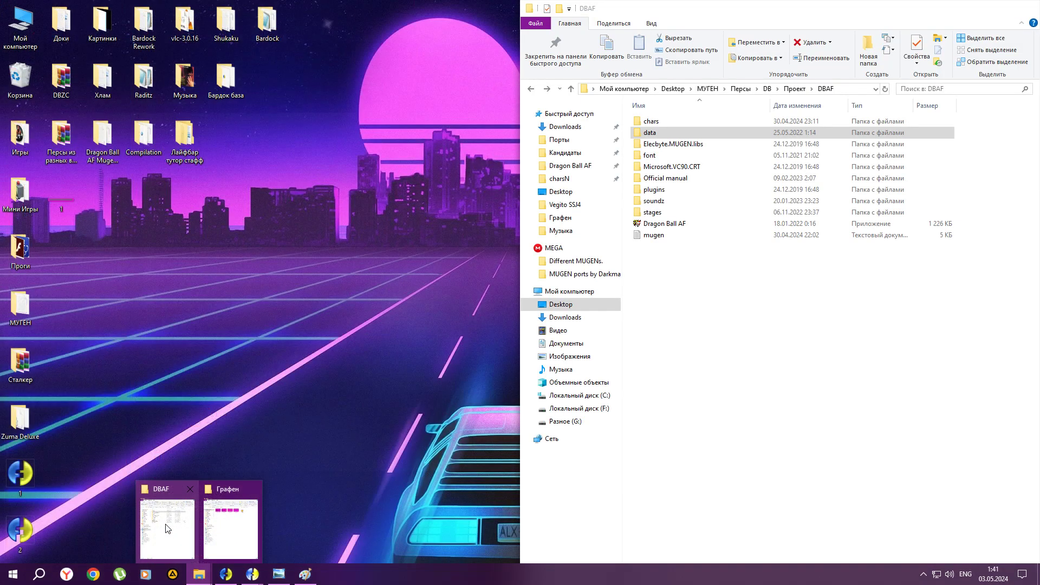
click(234, 576)
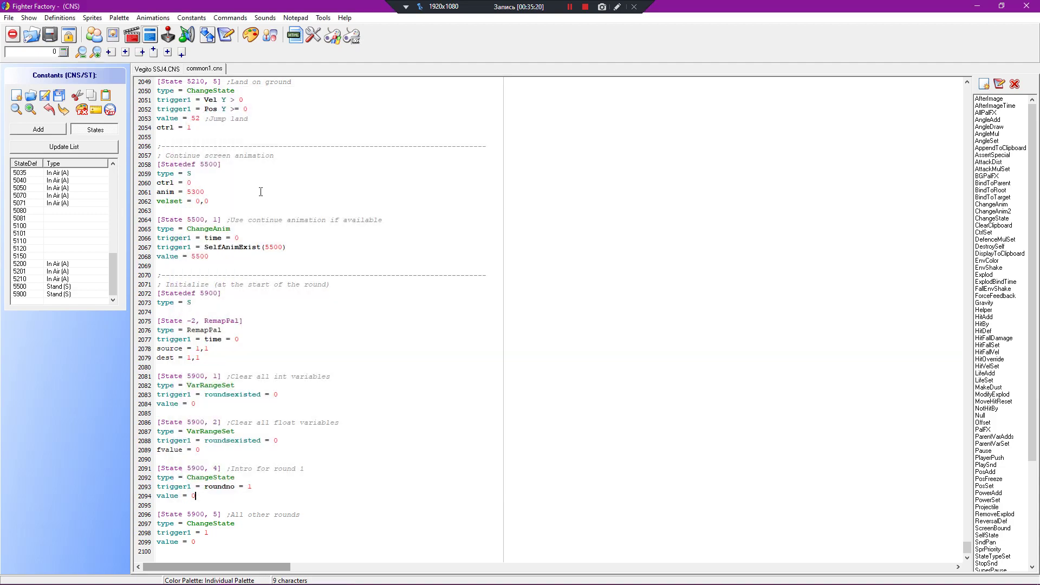
Step: In the [Lifebar] section, set p1.pos to 50,40 and p2.pos to 150,40, and save the definitions
click(226, 575)
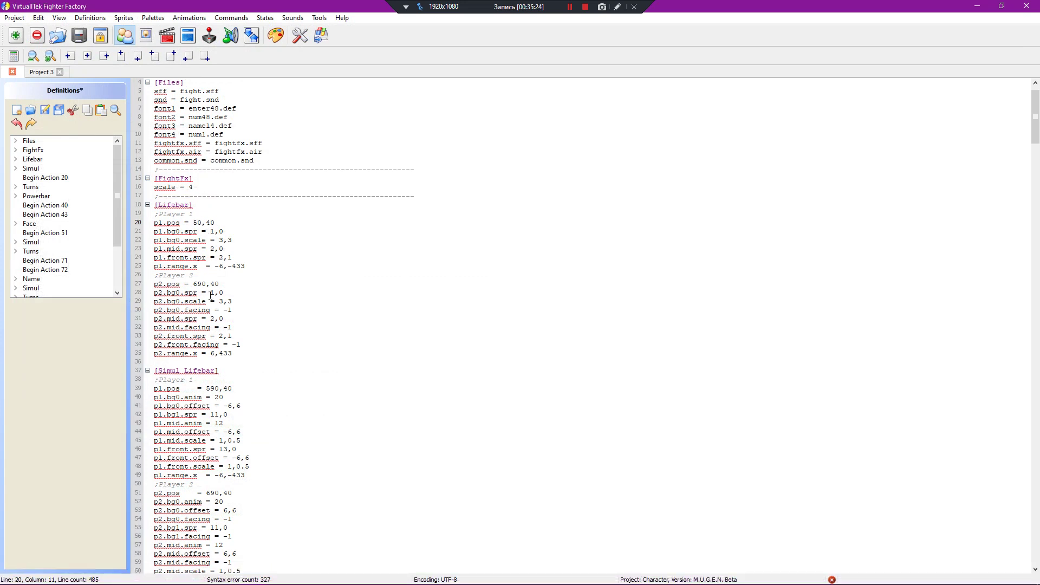
text(15)
key(ctrl+s)
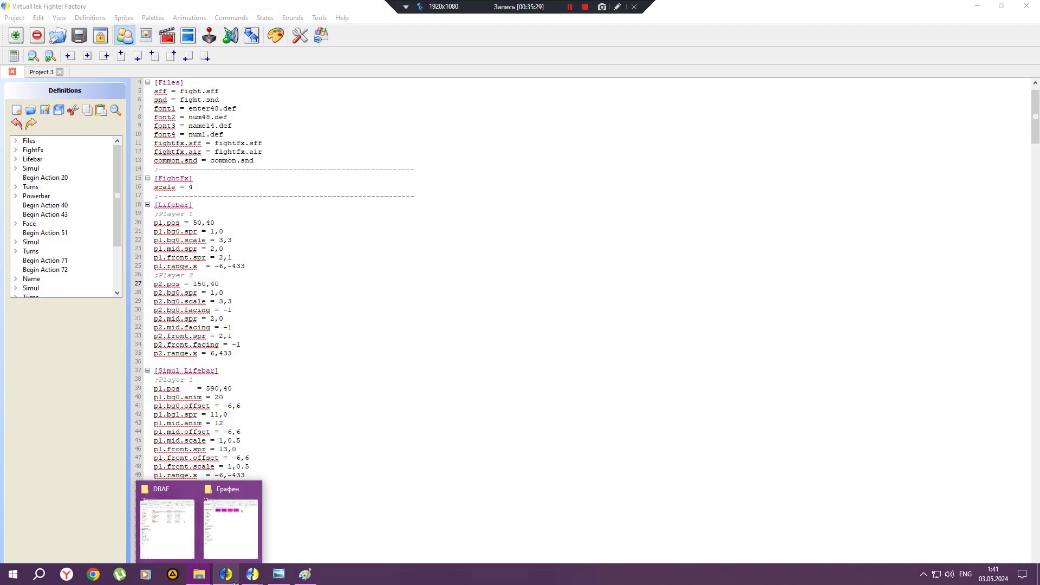
Step: Run a M.U.G.E.N test match to inspect where both players' repositioned lifebars appear
click(226, 576)
click(334, 38)
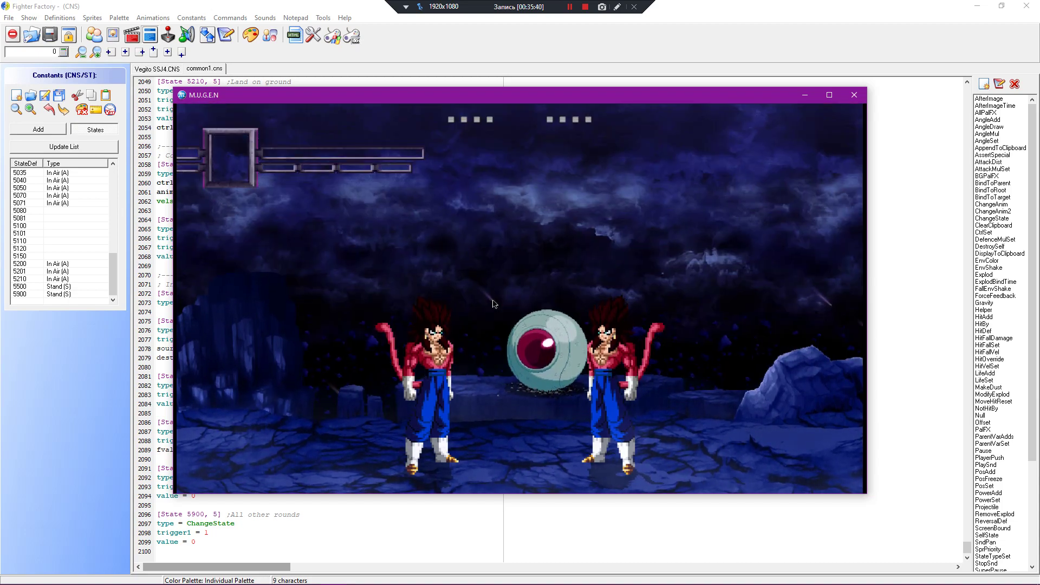
key(Escape)
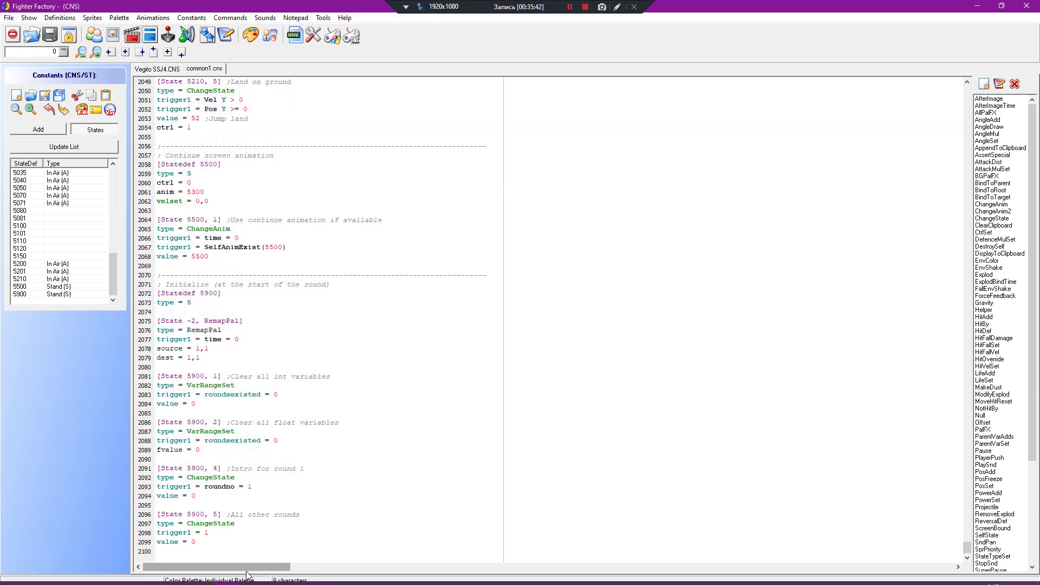
Step: Return to the fight definitions, set p2.pos in the [Lifebar] section to 1230,40, and save
click(225, 575)
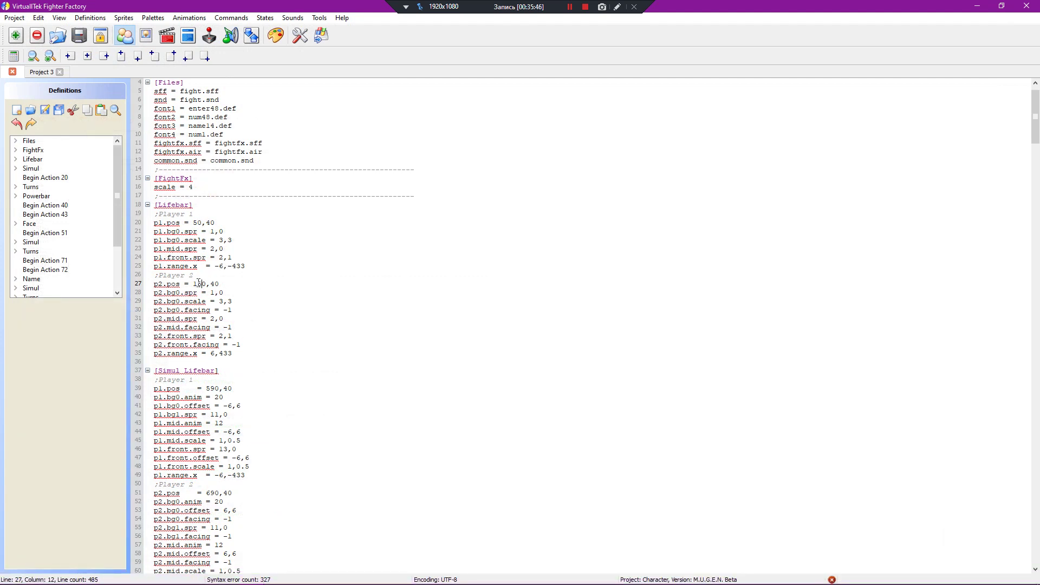
scroll(205, 319, up, 1)
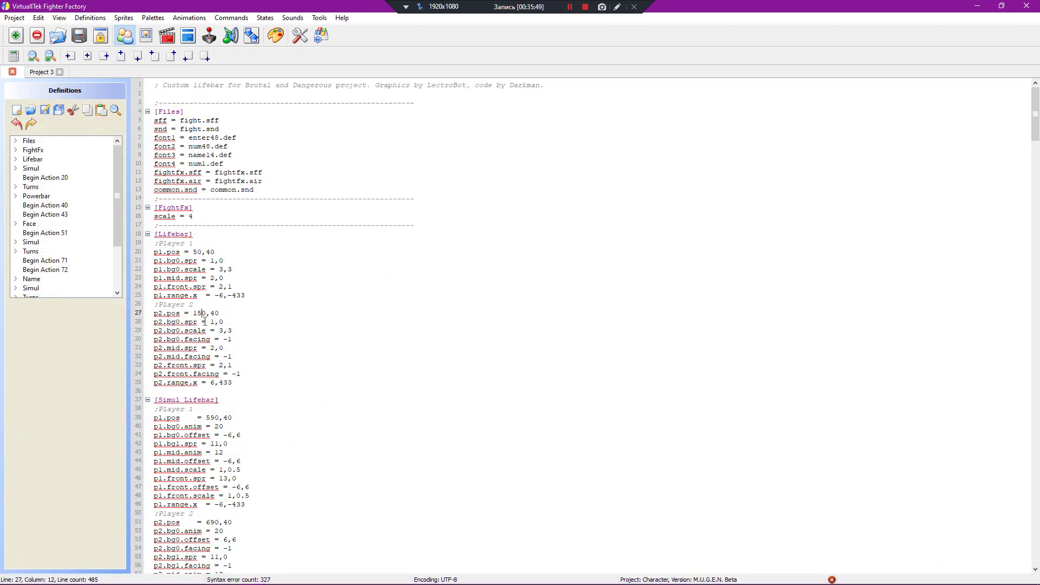
scroll(220, 240, down, 2)
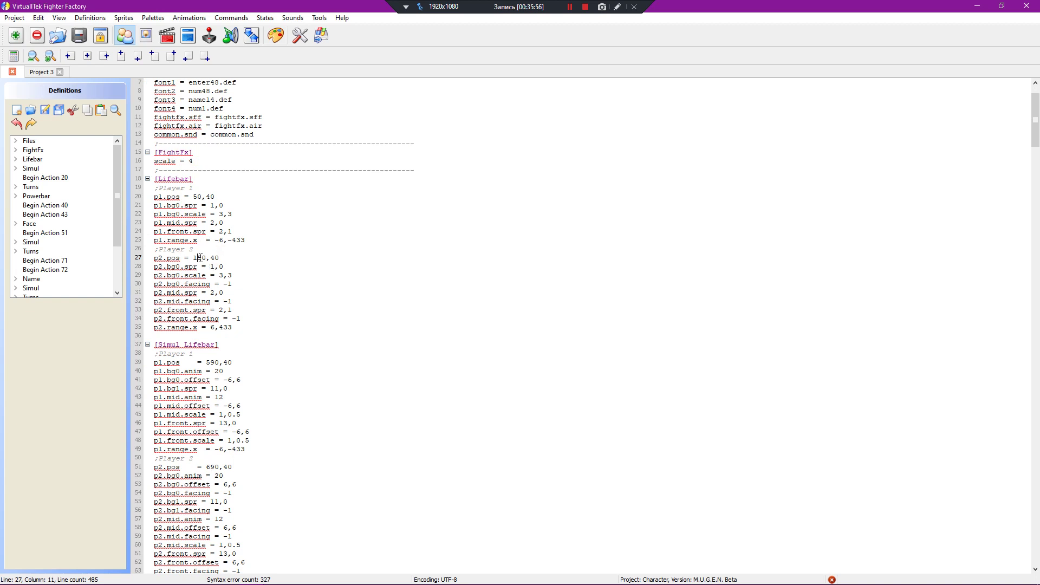
click(48, 111)
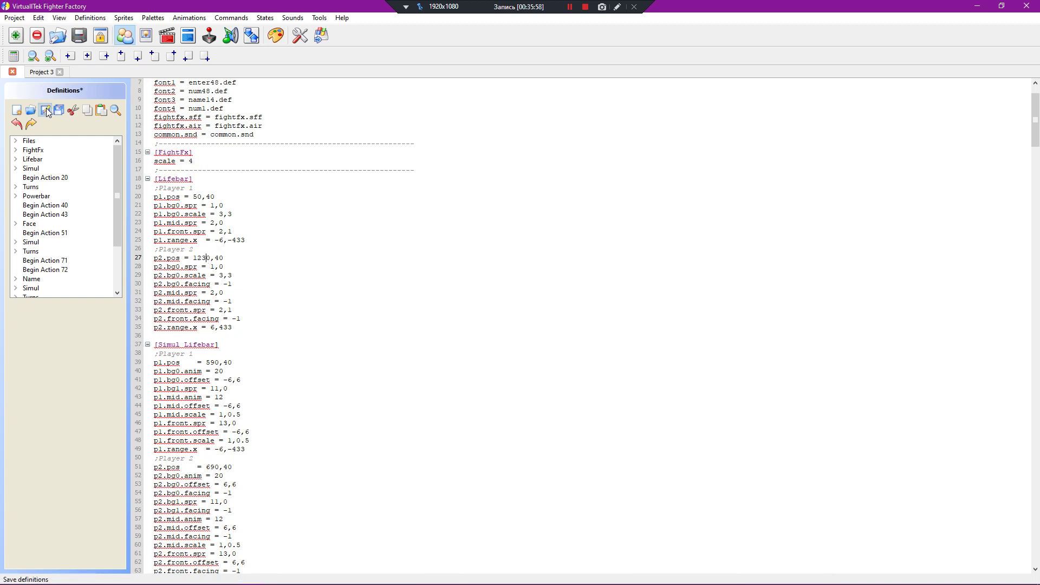
Step: Check the placement of player 2's lifebar against player 1's in a M.U.G.E.N test match
click(222, 574)
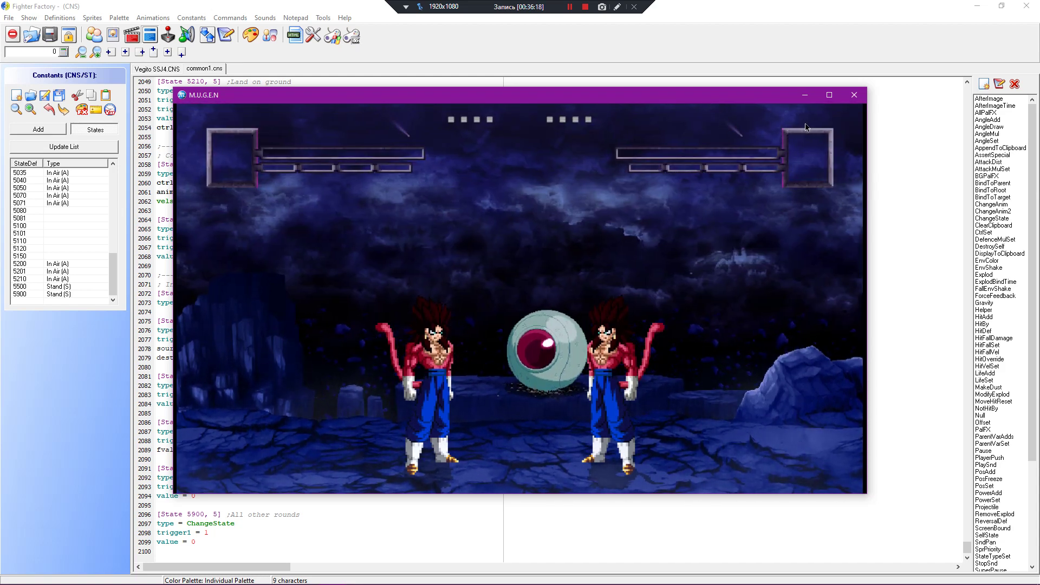
key(Escape)
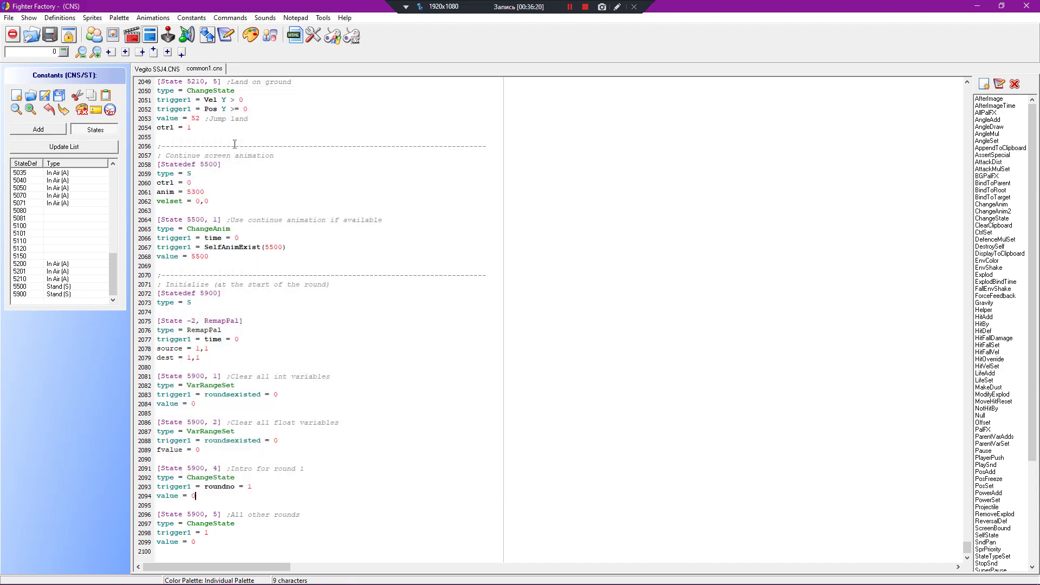
Step: Reopen the fight definitions and set p1.pos to 50,20 and p2.pos to 1230,20 in the [Lifebar] section
mouse_move(252, 575)
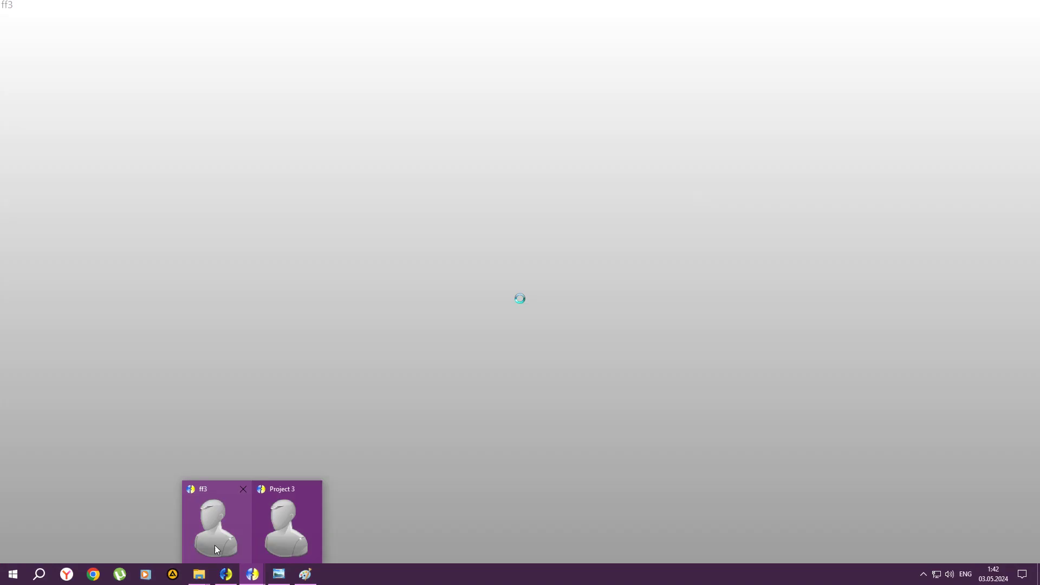
click(215, 544)
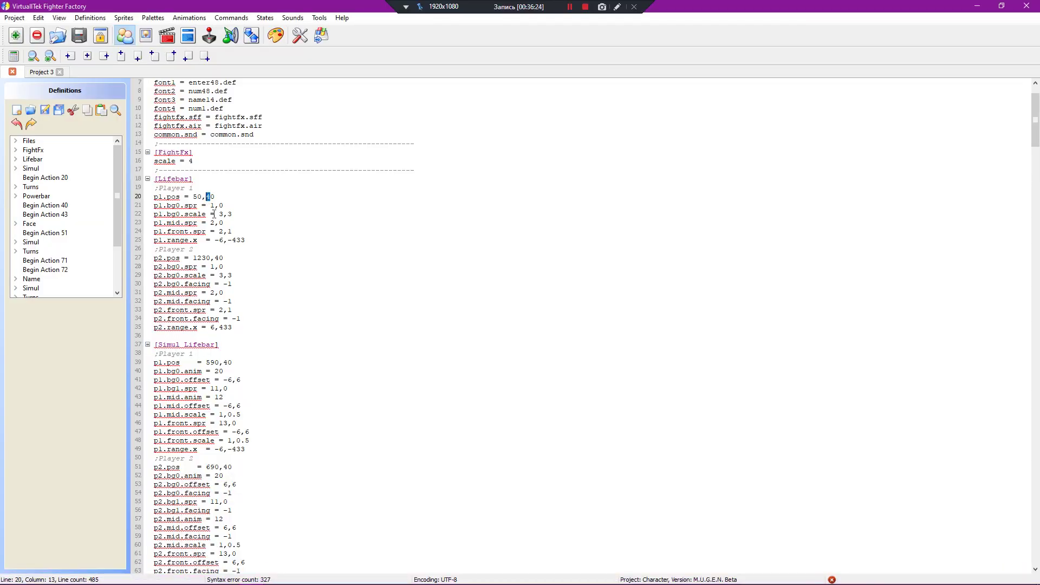
text(2)
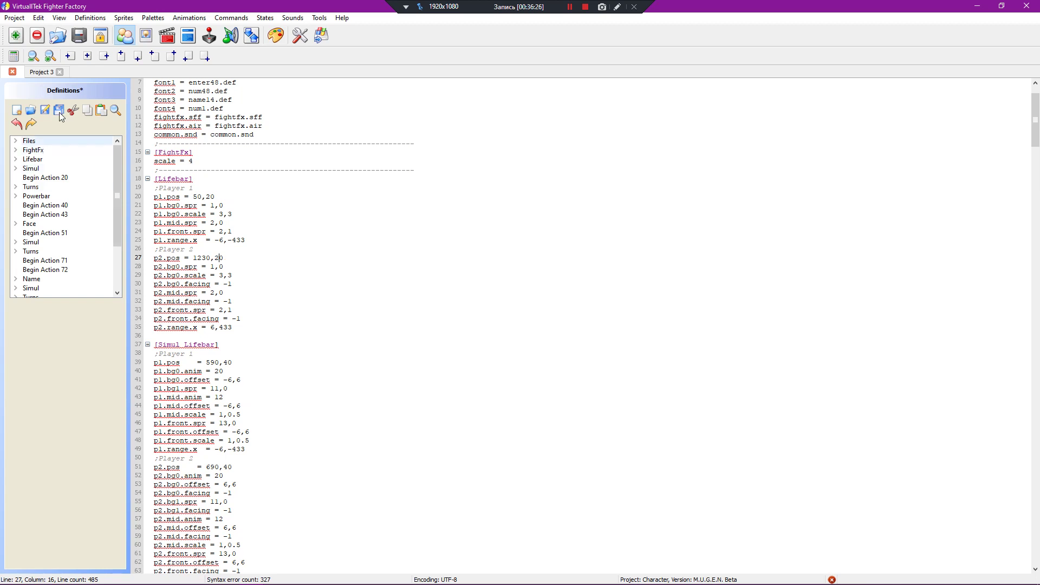
Step: Save the fight definitions and check both players' new lifebar positions in a M.U.G.E.N test match
key(ctrl+s)
click(226, 574)
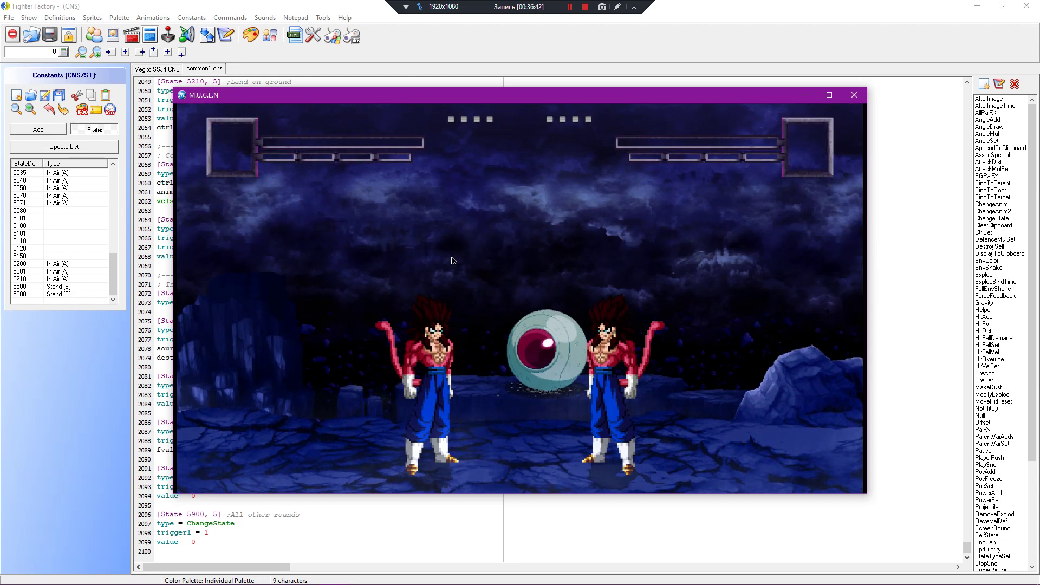
key(Escape)
click(977, 5)
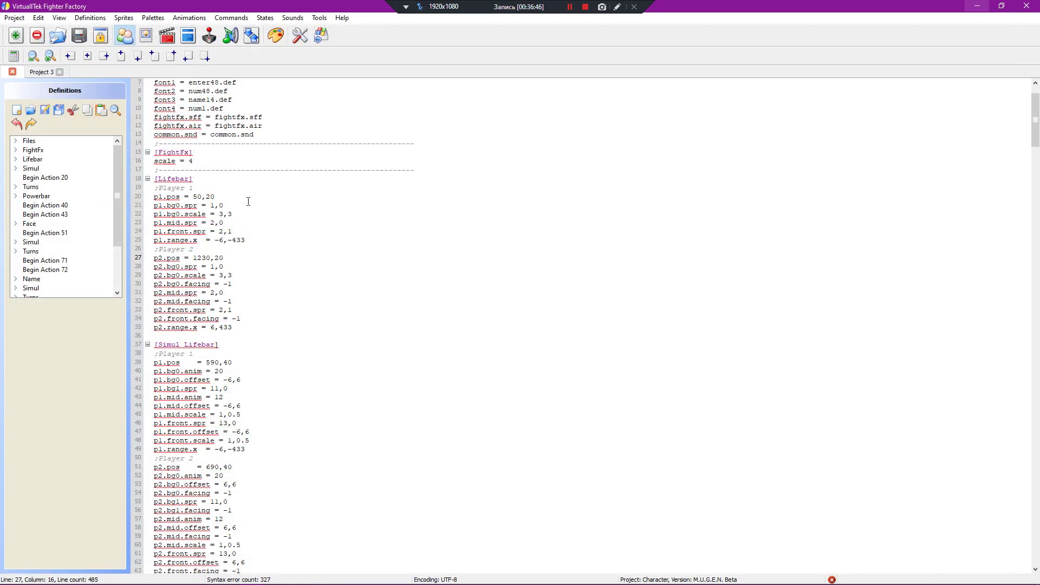
Step: Copy the p1.bg0.scale line in the [Lifebar] section and check which bar sprites group 2 holds
scroll(248, 201, down, 2)
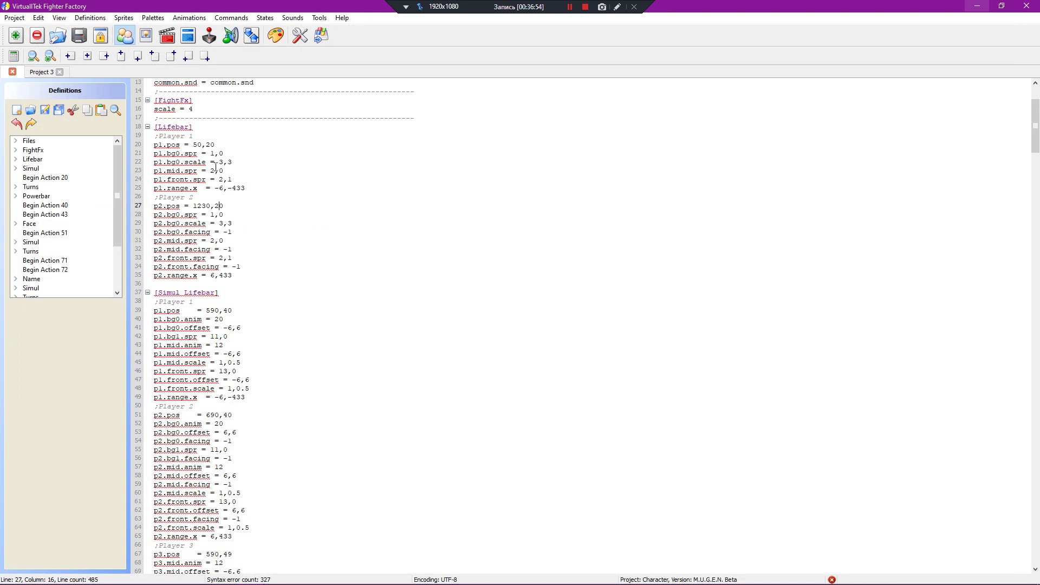
drag(248, 160, 147, 160)
key(ctrl+c)
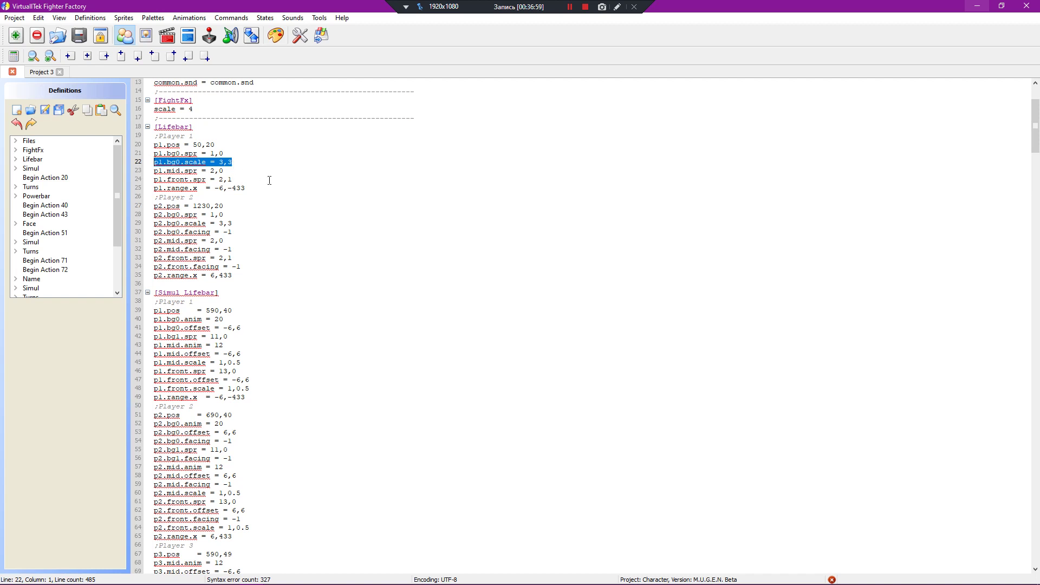
click(231, 181)
click(146, 36)
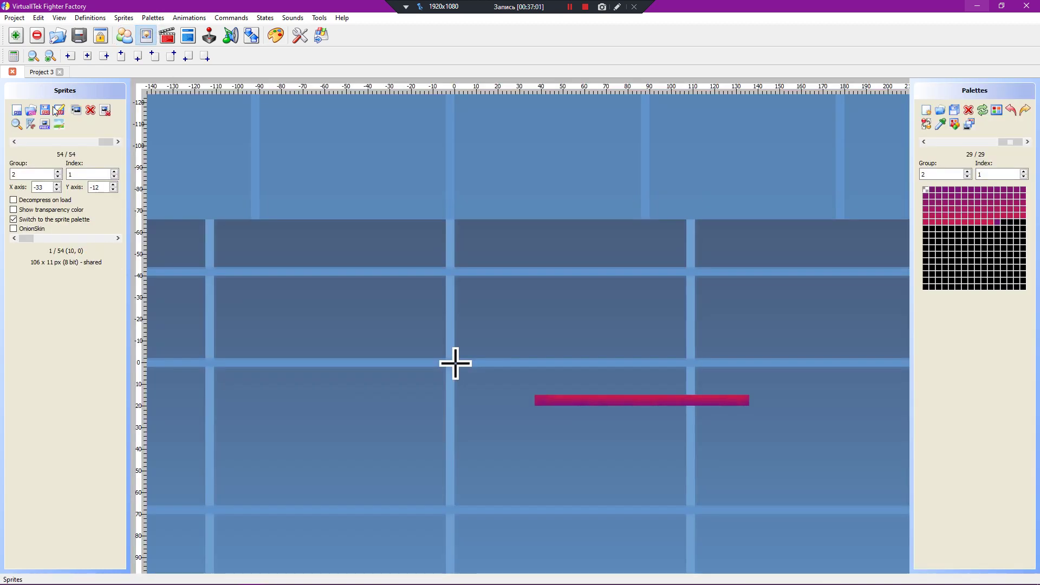
click(14, 142)
click(126, 37)
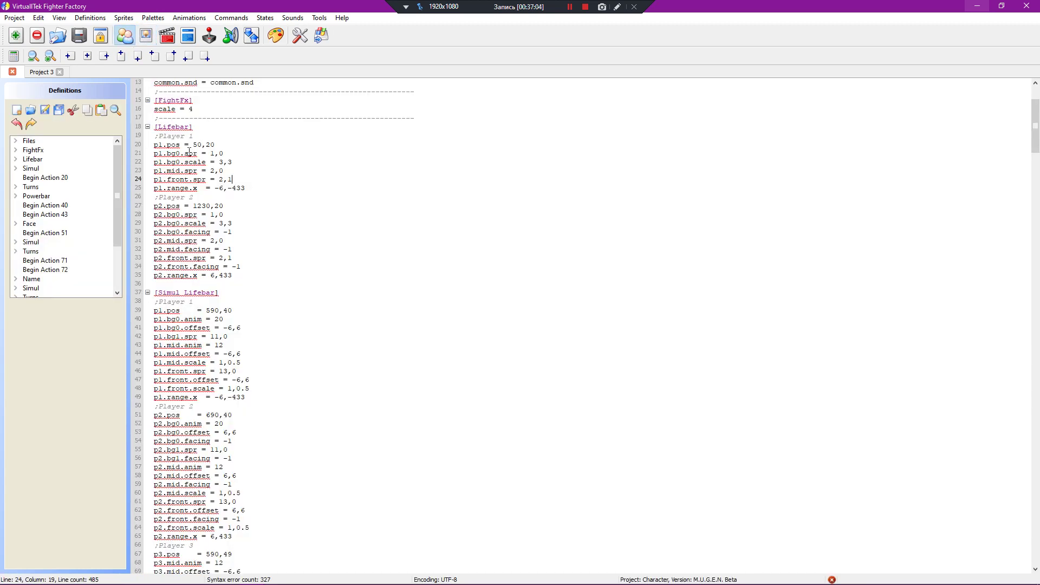
Step: Set p1.mid.spr to 2,1 and p1.front.spr to 2,0, and paste the copied scale line below them
double_click(221, 171)
text(1)
key(Return)
key(ctrl+v)
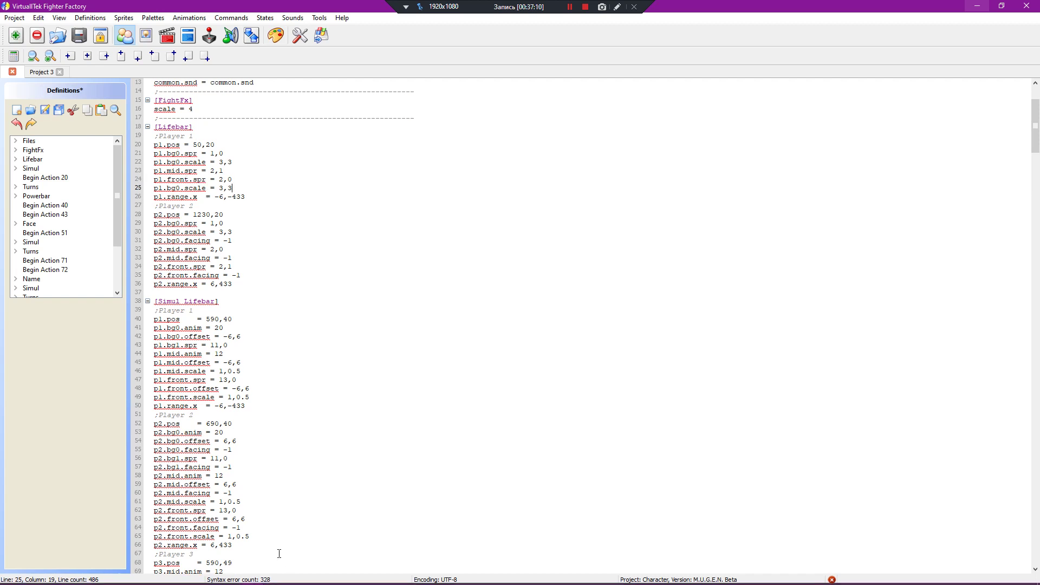
Step: Examine the [LifeBar] entries in the fight DEF file from DBAF's data\mugen1 folder as a reference, and return to the project's definitions
mouse_move(253, 573)
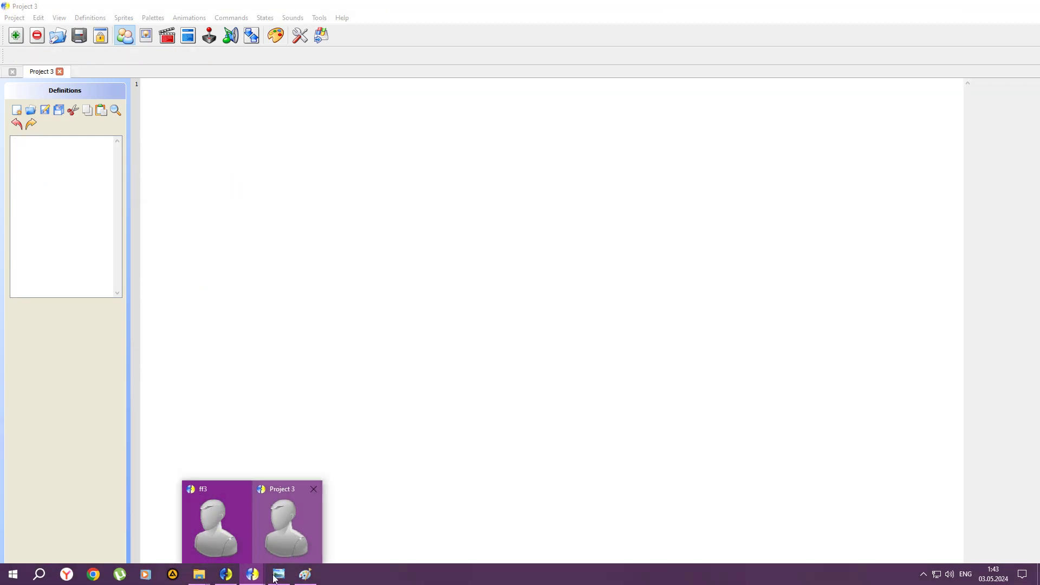
click(293, 538)
mouse_move(199, 574)
click(165, 533)
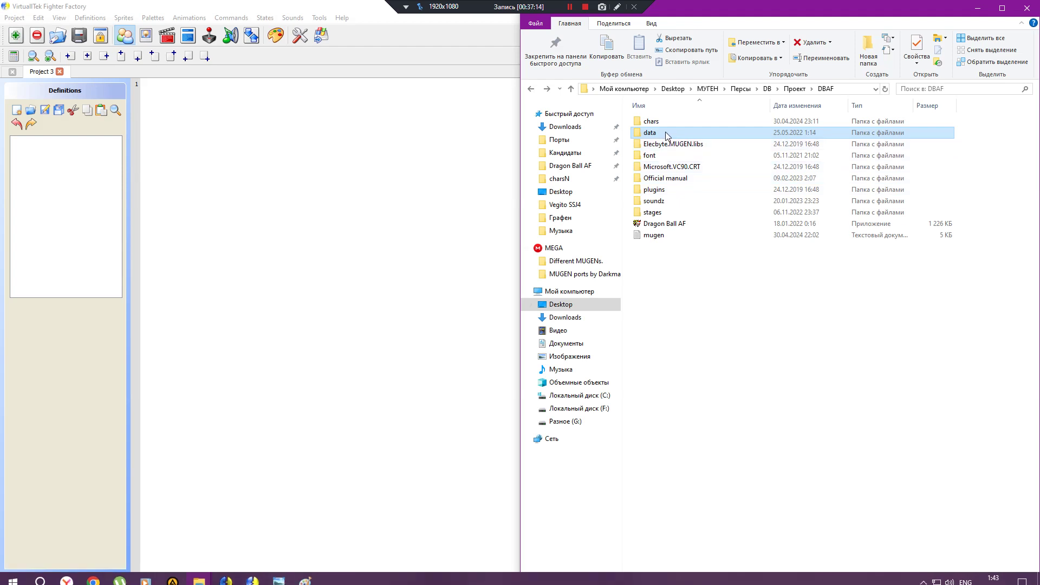
double_click(657, 132)
double_click(657, 133)
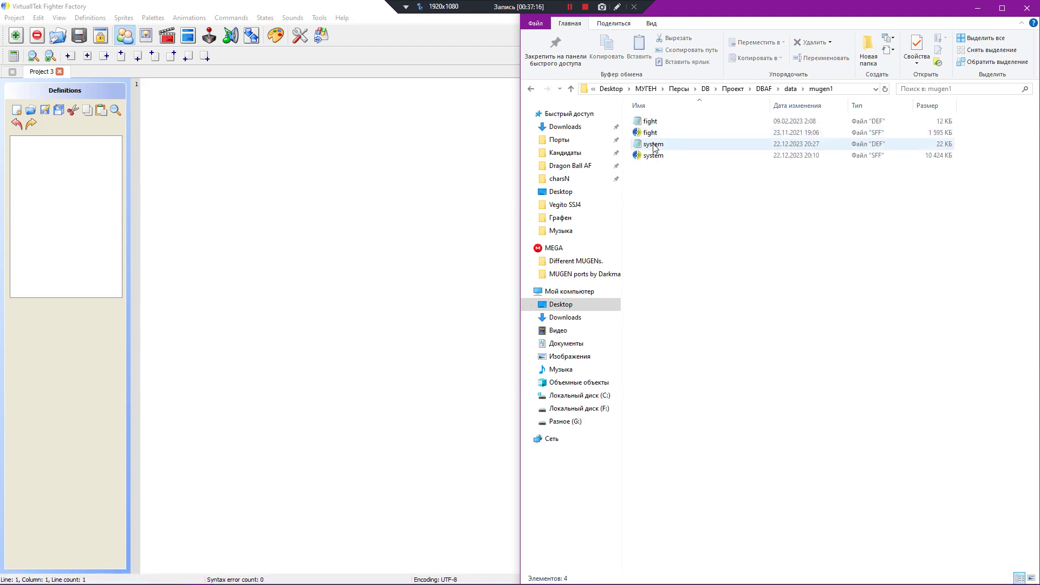
click(657, 122)
double_click(657, 122)
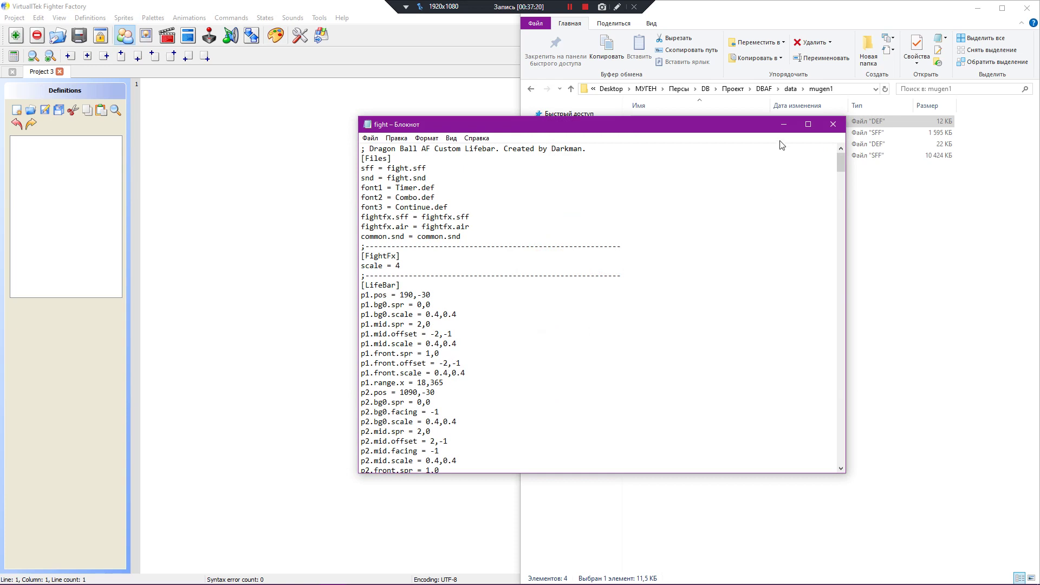
click(833, 124)
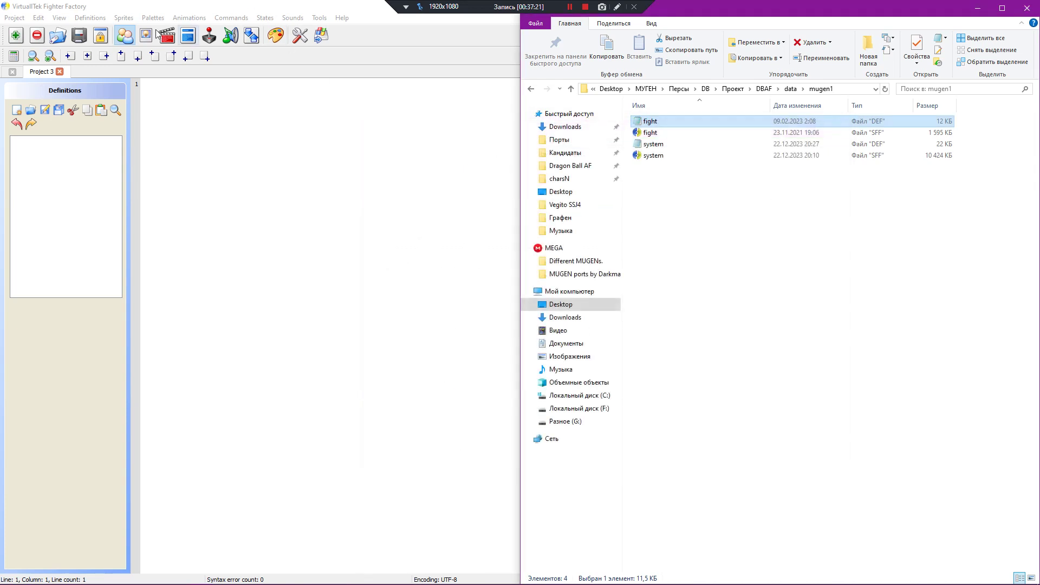
click(3, 74)
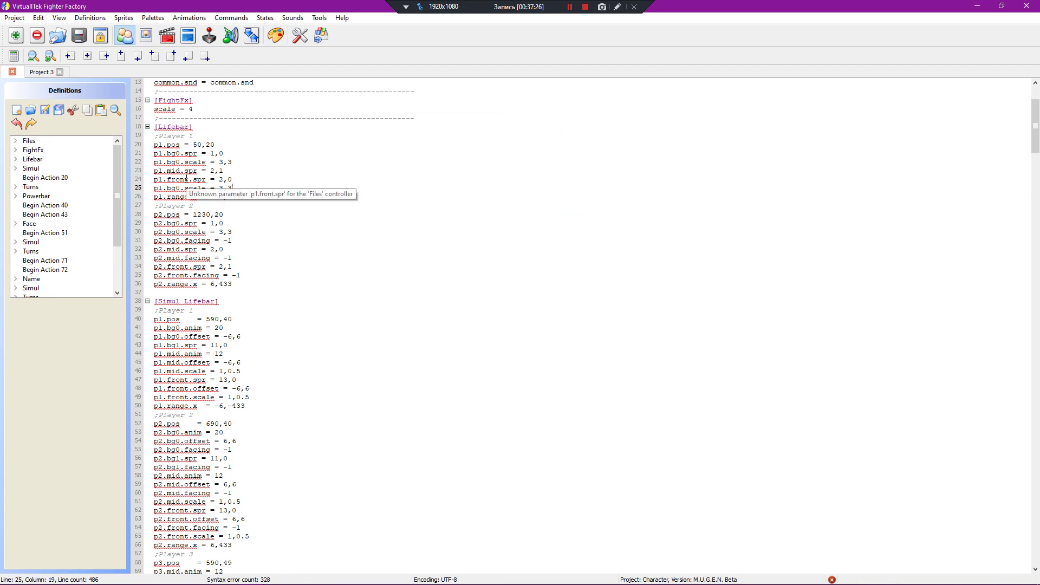
Step: Rename the parameter of the pasted scale line below p1.front.spr as p1.front.scale
drag(189, 179, 166, 188)
key(ctrl+c)
key(ctrl+v)
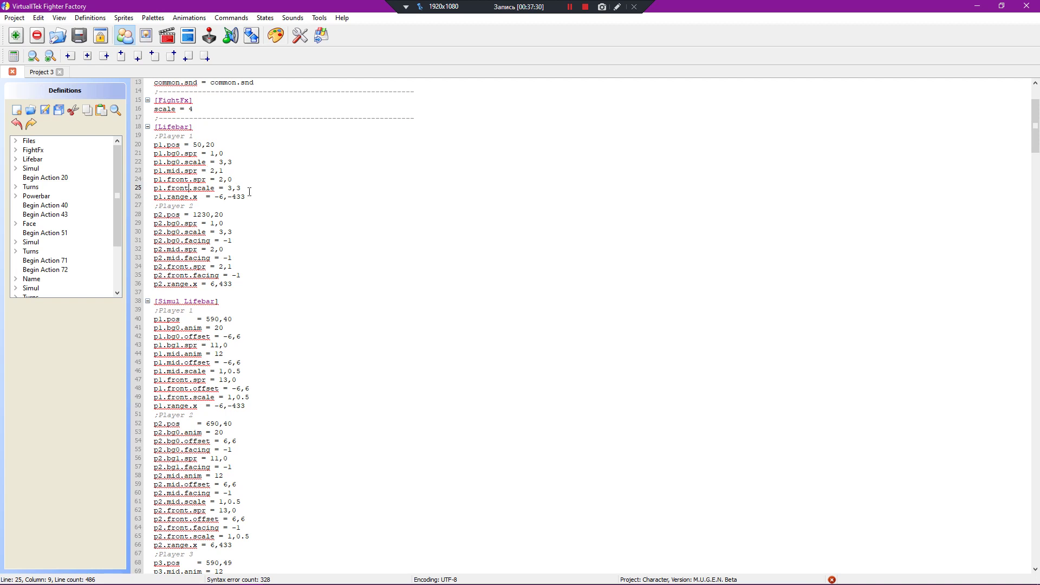
Step: Duplicate the p1.front.scale line below p1.mid.spr and rename the copy as p1.mid.scale, keeping 3,3
drag(250, 191, 153, 188)
click(224, 170)
key(Return)
key(ctrl+v)
drag(189, 179, 167, 179)
text(m)
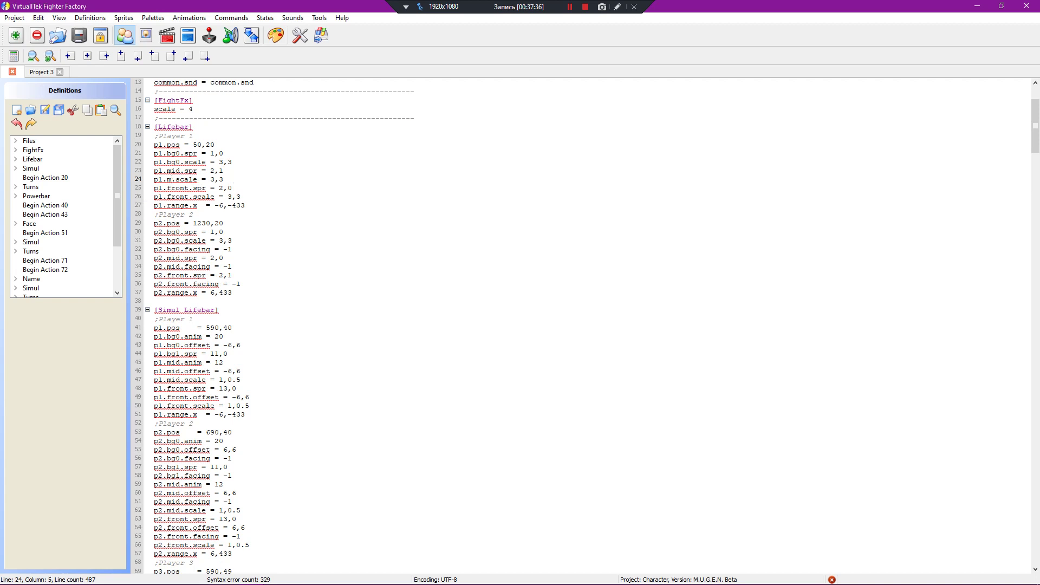
text(id)
Step: Copy the p1.mid.scale line into player 2's block below p2.mid.facing, making it p2.mid.scale = 3,3
drag(232, 179, 154, 180)
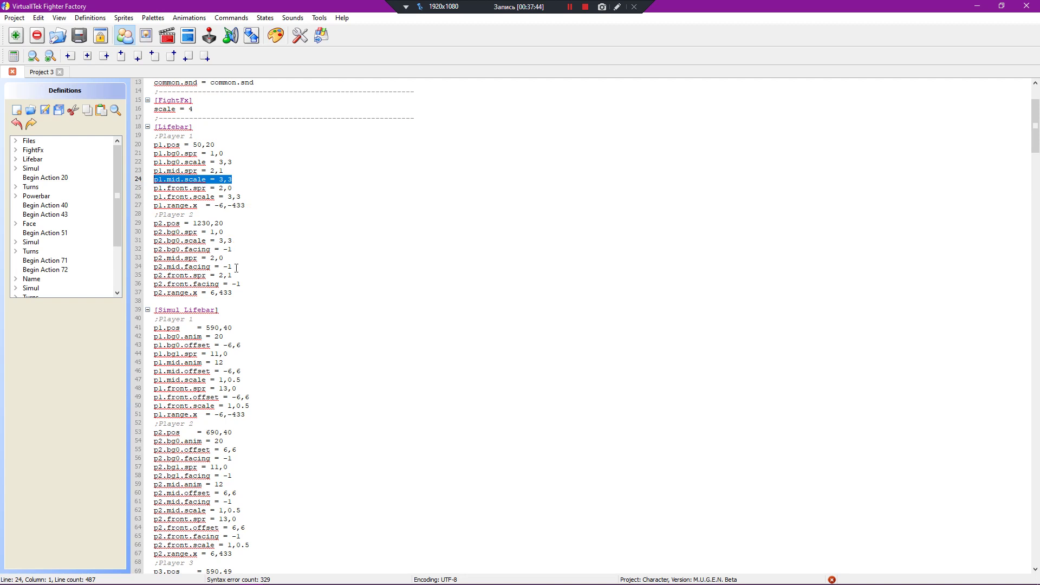
click(236, 268)
key(Return)
key(ctrl+v)
click(158, 275)
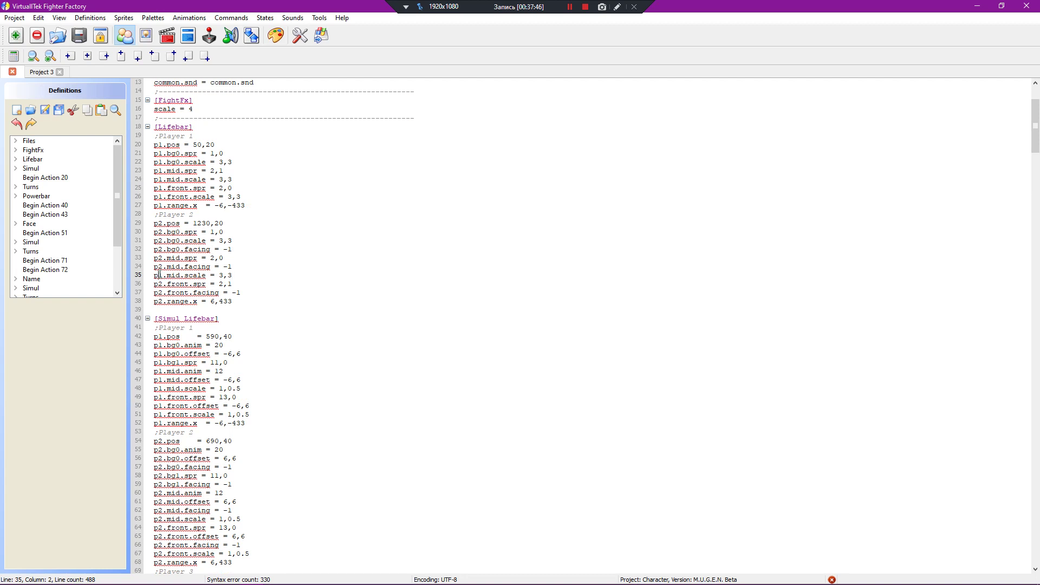
Step: Paste the scale line below p2.front.facing as well, change its prefix to p2, and save the definitions
drag(241, 287, 242, 294)
click(241, 293)
key(Return)
key(ctrl+v)
click(164, 301)
key(BackSpace)
text(2)
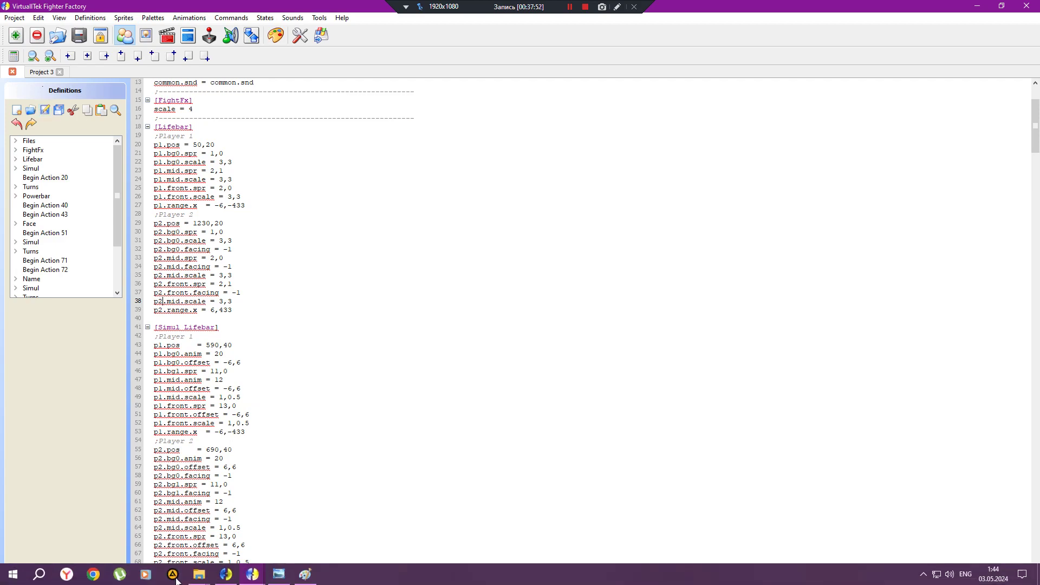
Step: Run a M.U.G.E.N test match to check the life gauges, and return to the fight definitions
mouse_move(199, 575)
click(193, 531)
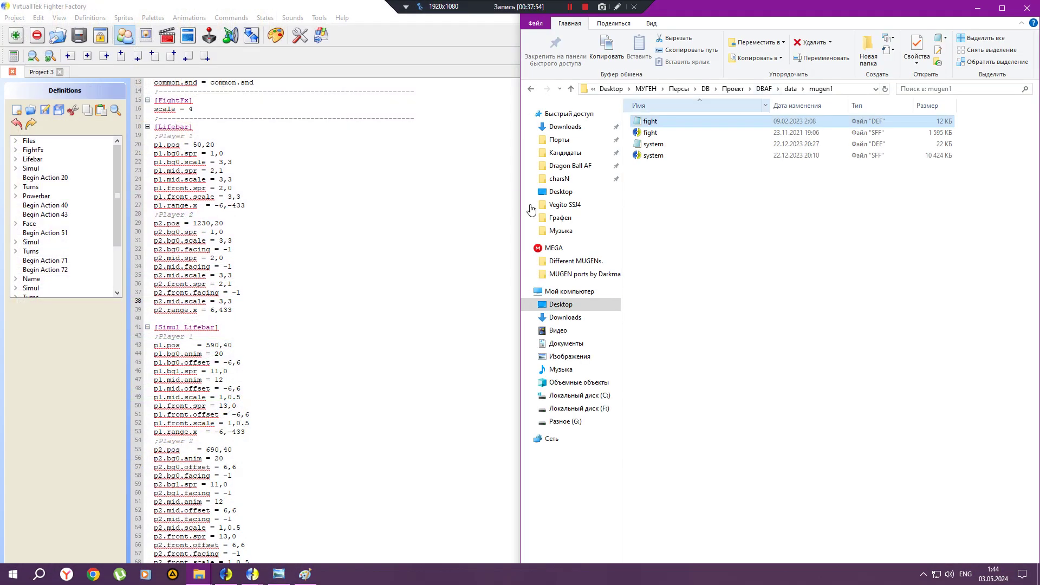
click(231, 577)
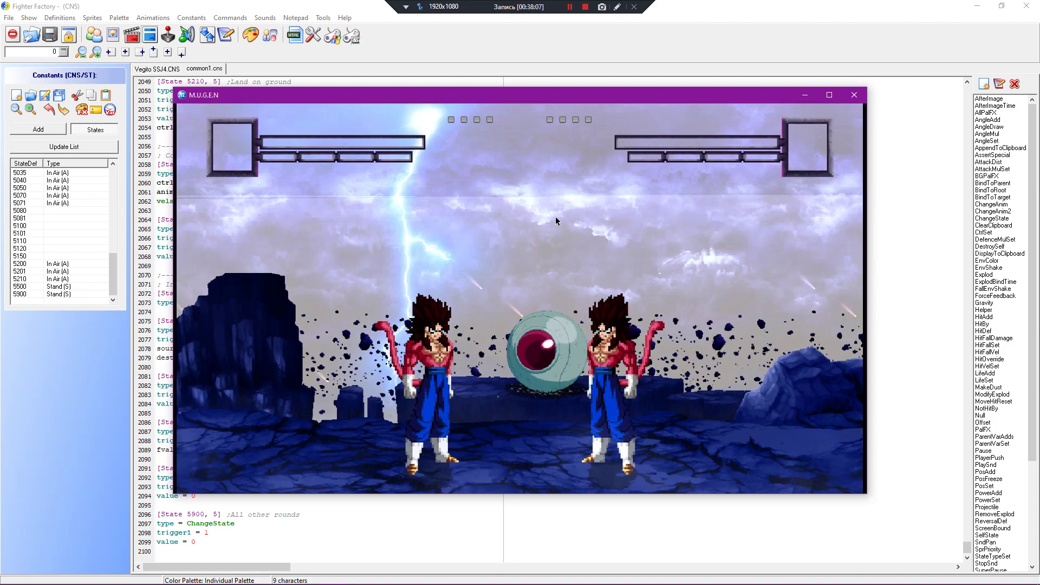
key(Escape)
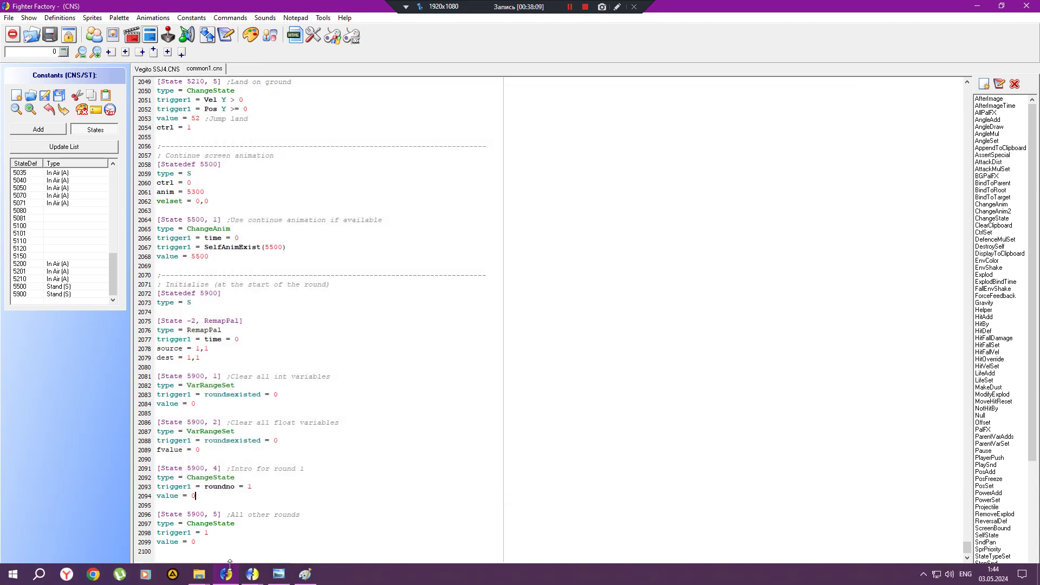
click(252, 573)
click(209, 503)
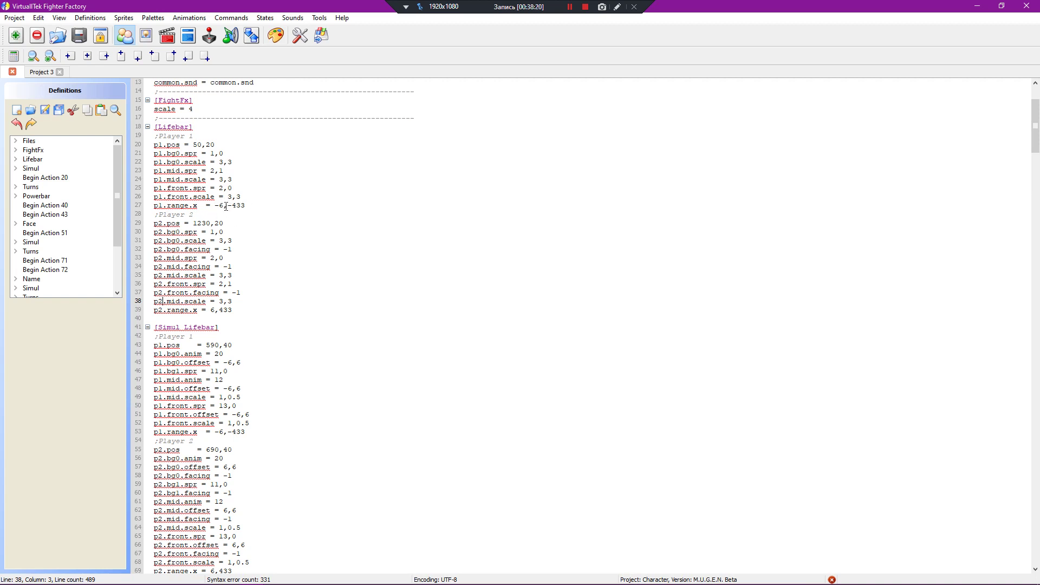
Step: Compare the green and red bar sprites in group 2, indexes 0 and 1, and reopen the fight definitions
click(146, 35)
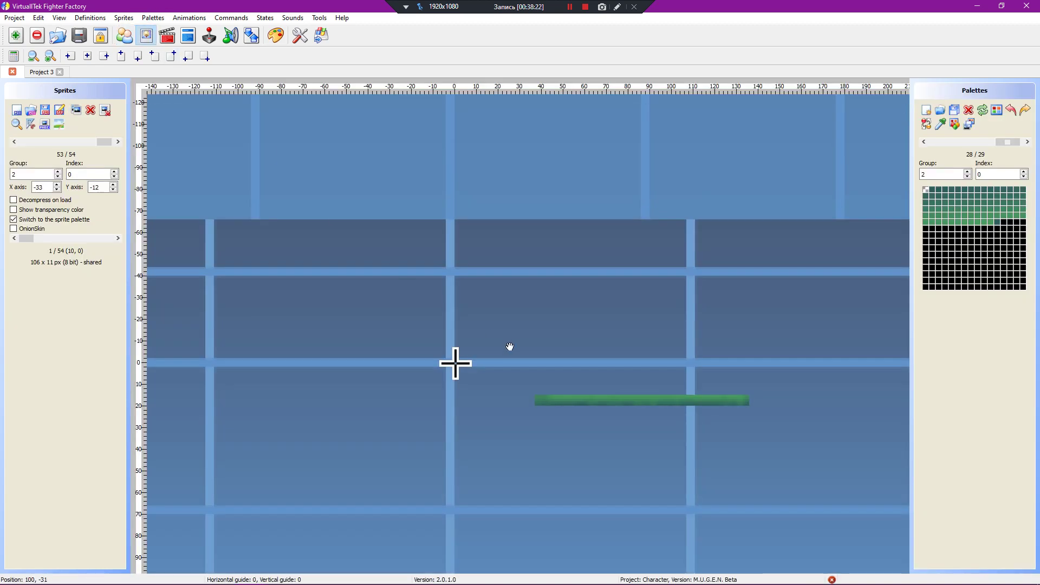
click(121, 141)
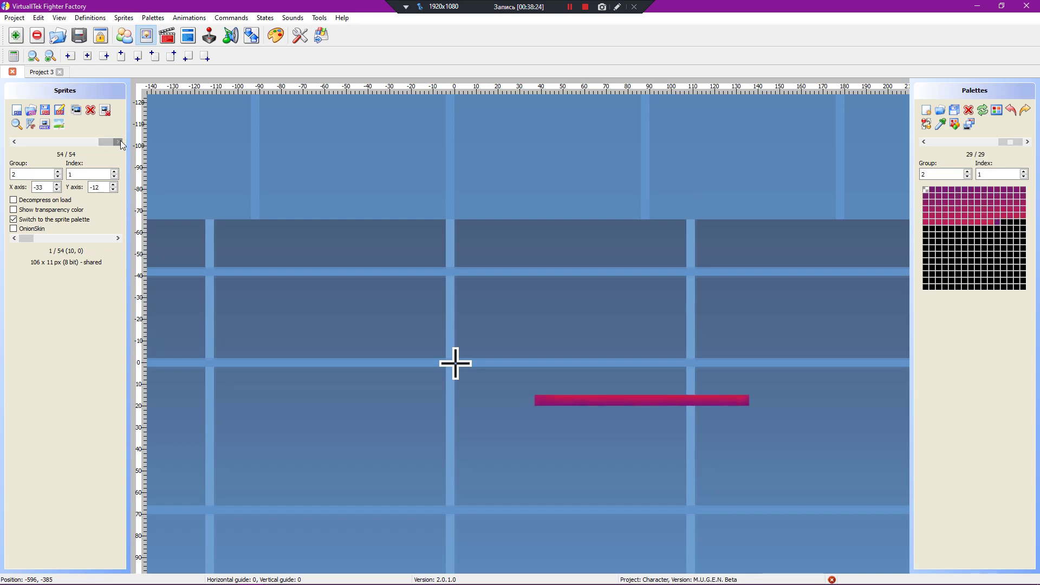
scroll(146, 145, up, 2)
scroll(237, 157, down, 1)
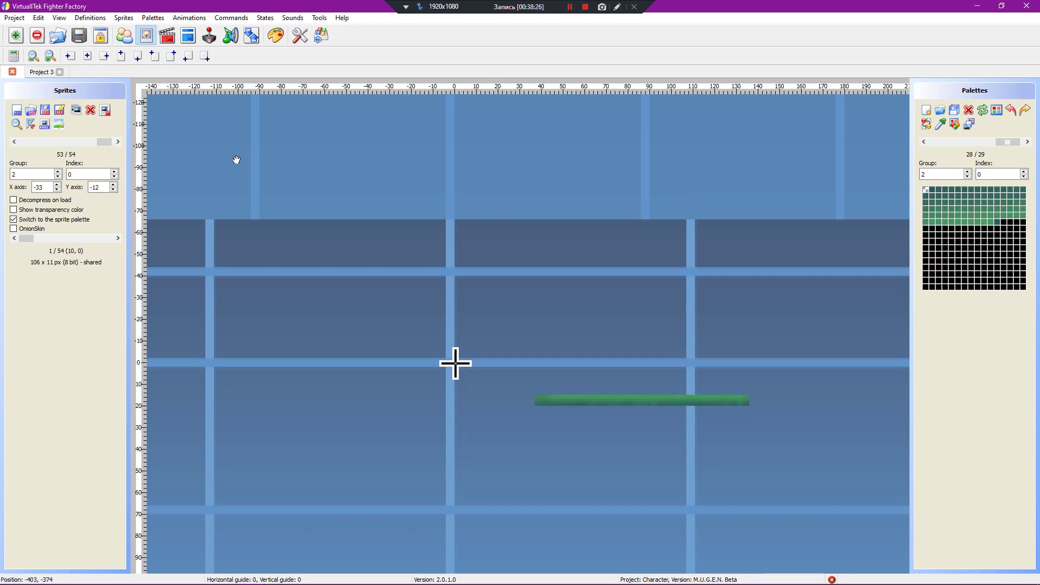
click(125, 35)
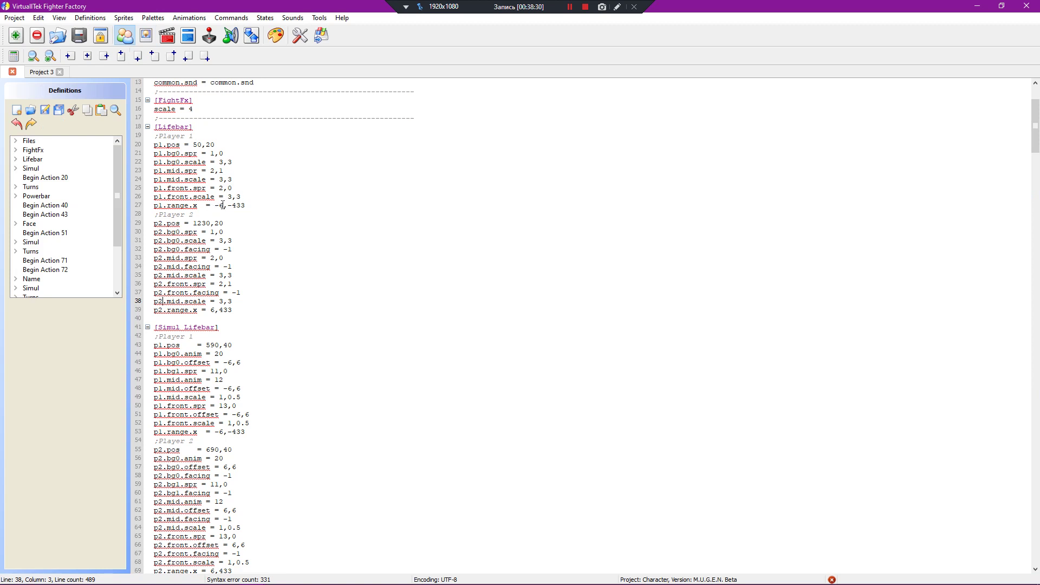
Step: Set p1.range.x to 500,800 in the [Lifebar] section and save the definitions
mouse_move(224, 205)
mouse_down()
mouse_move(212, 207)
mouse_move(233, 205)
mouse_up()
text(500)
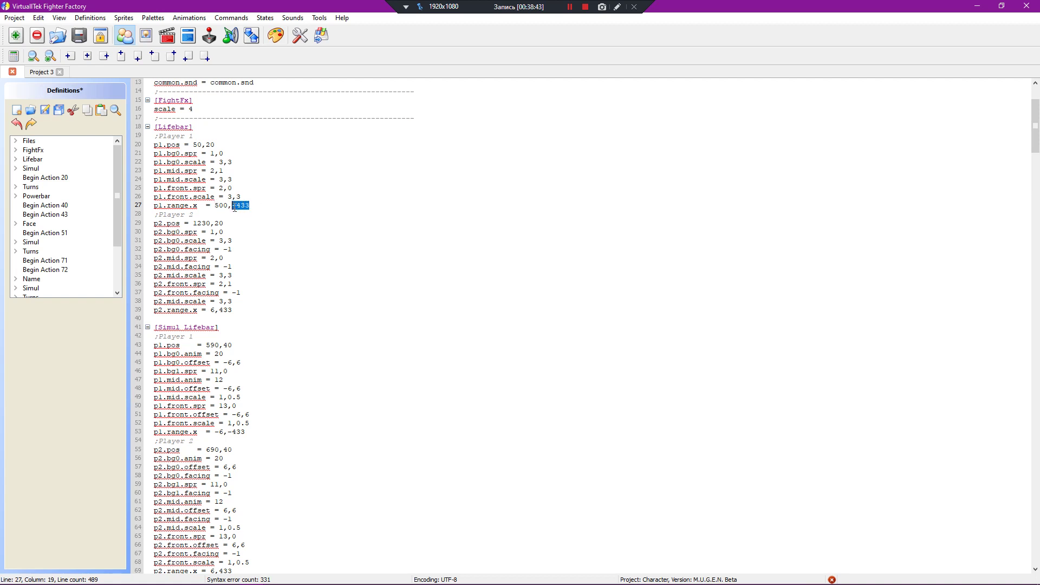
text(3)
text(00)
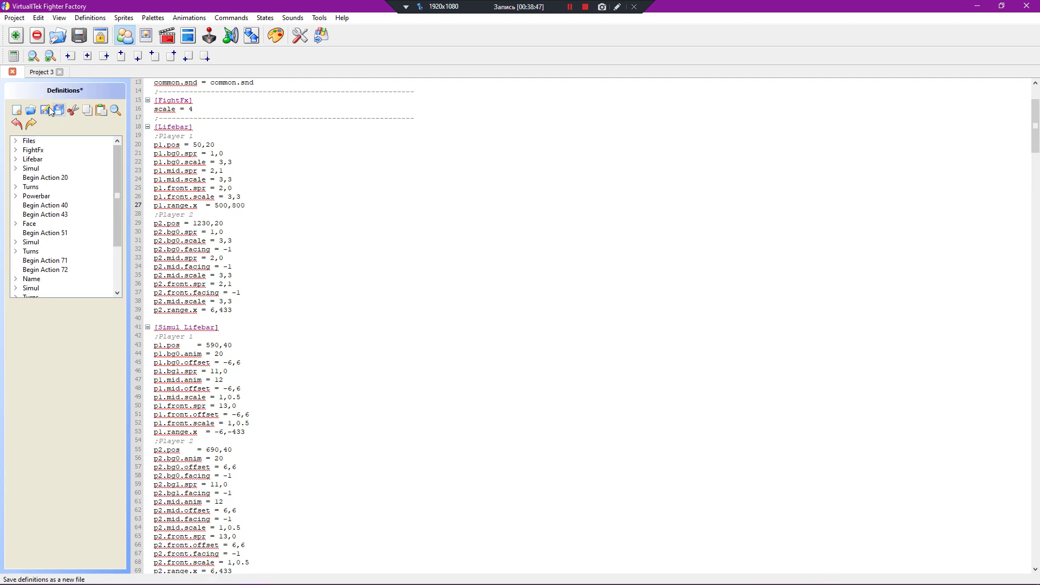
click(47, 110)
Step: Switch to the character's Fighter Factory window and check player 1's life gauge in a M.U.G.E.N test match
mouse_move(198, 574)
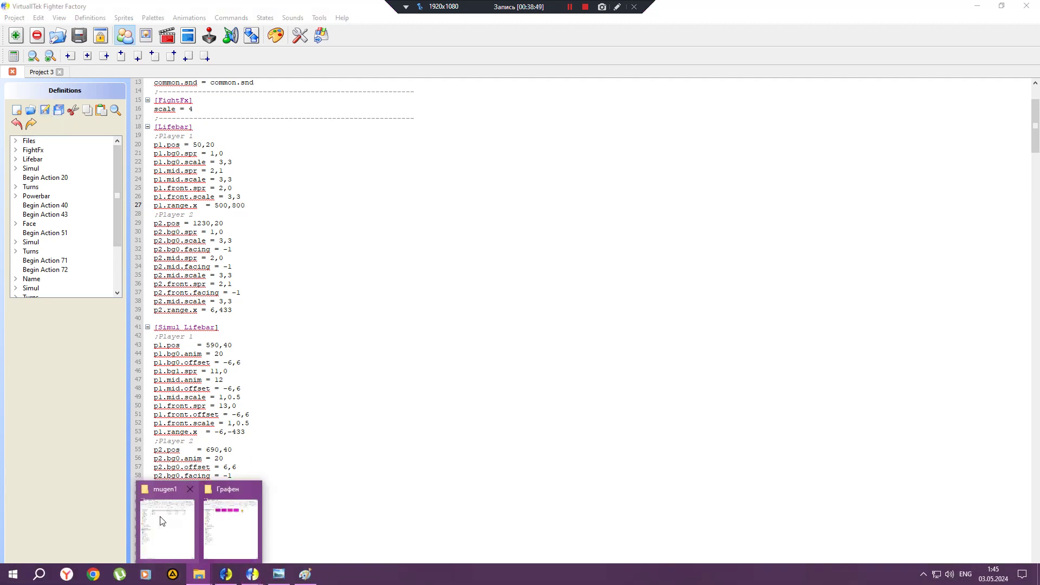
click(228, 521)
click(252, 577)
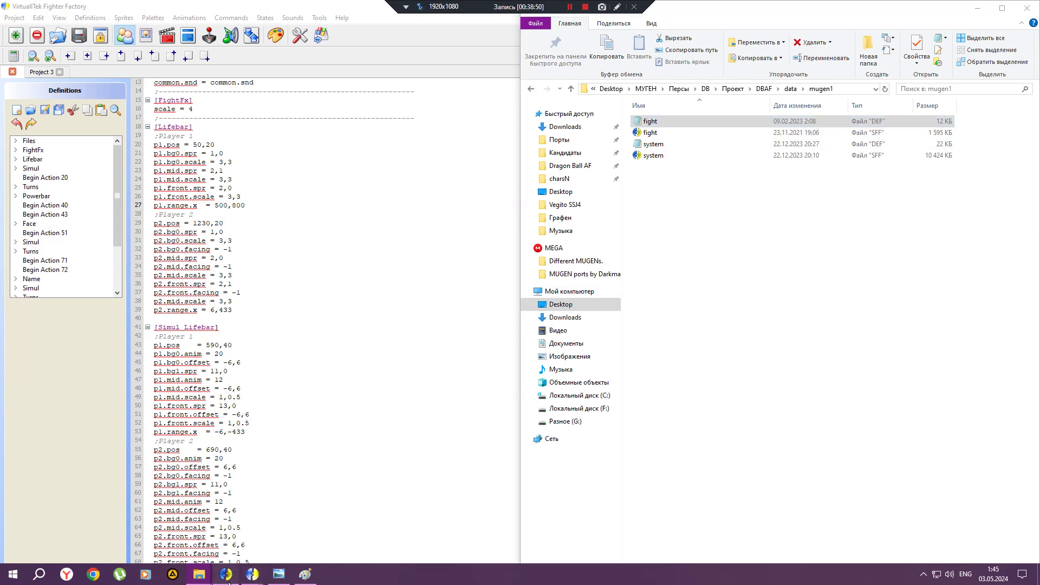
click(332, 36)
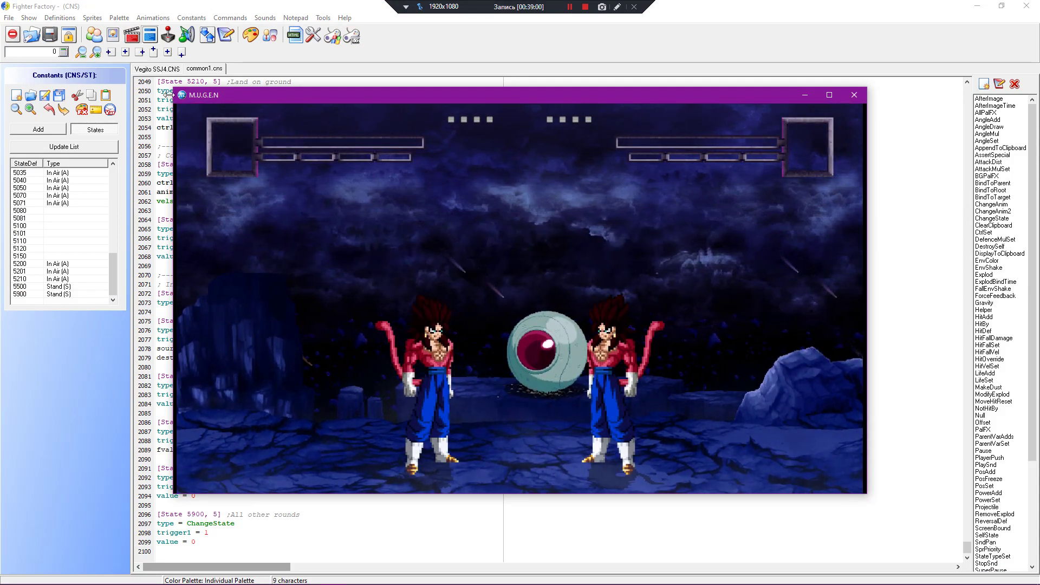
key(Escape)
click(114, 36)
click(149, 35)
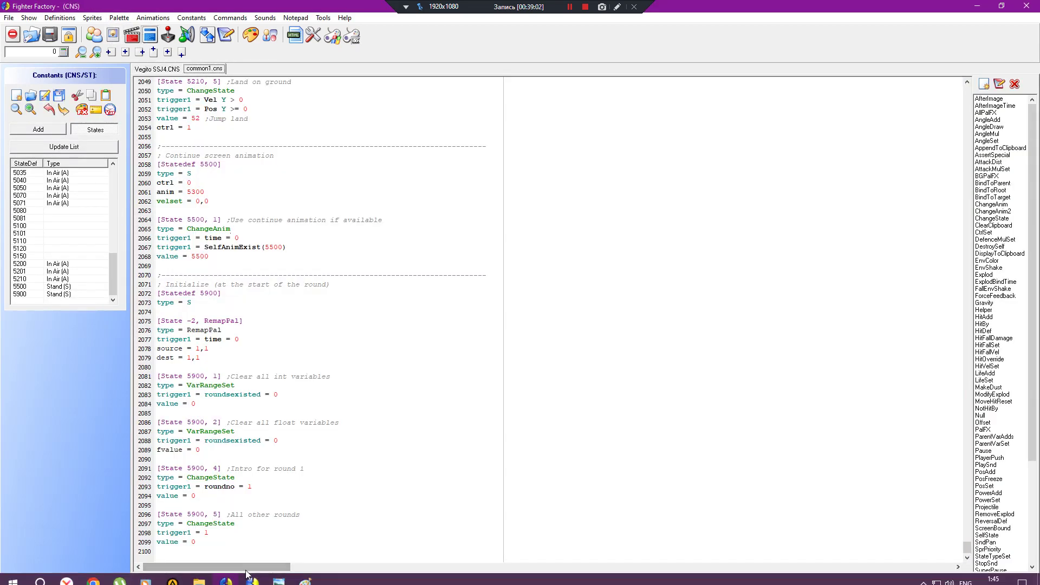
Step: Bring up the [Data] section at the start of the character's Vegito SSJ4.CNS constants file
click(227, 575)
click(228, 576)
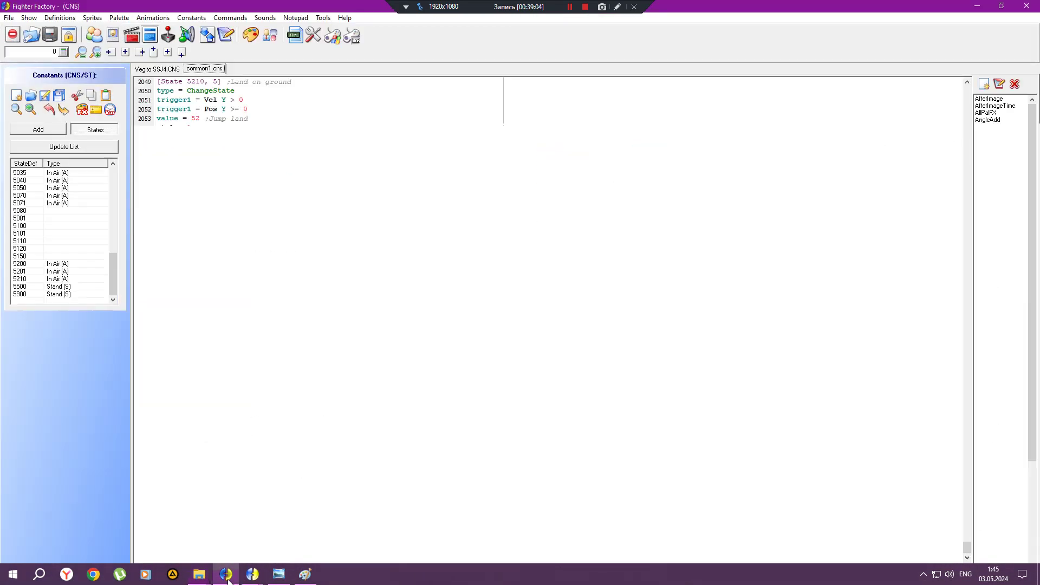
scroll(45, 187, up, 12)
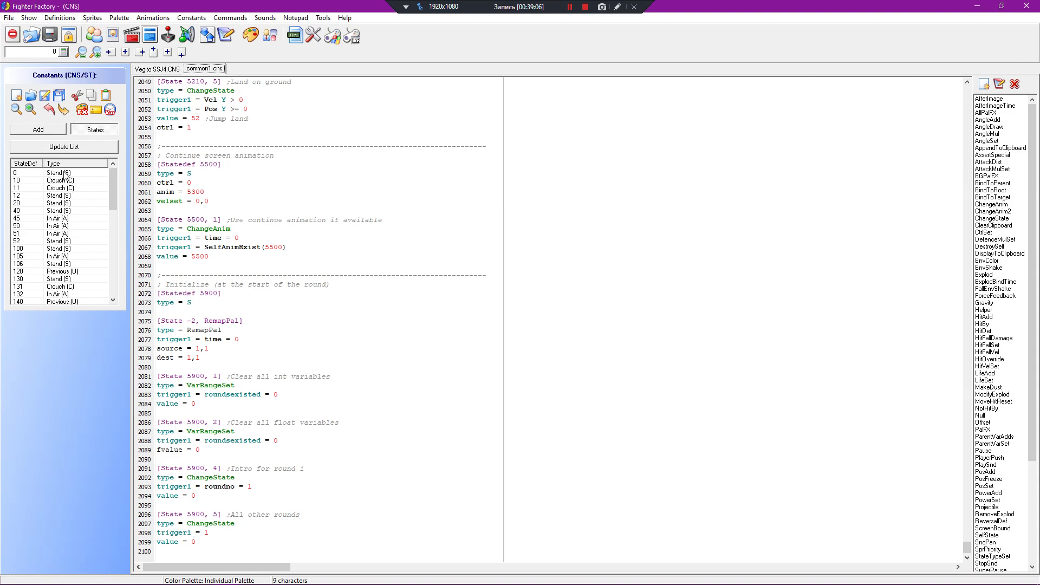
double_click(64, 173)
scroll(309, 201, up, 1)
click(157, 68)
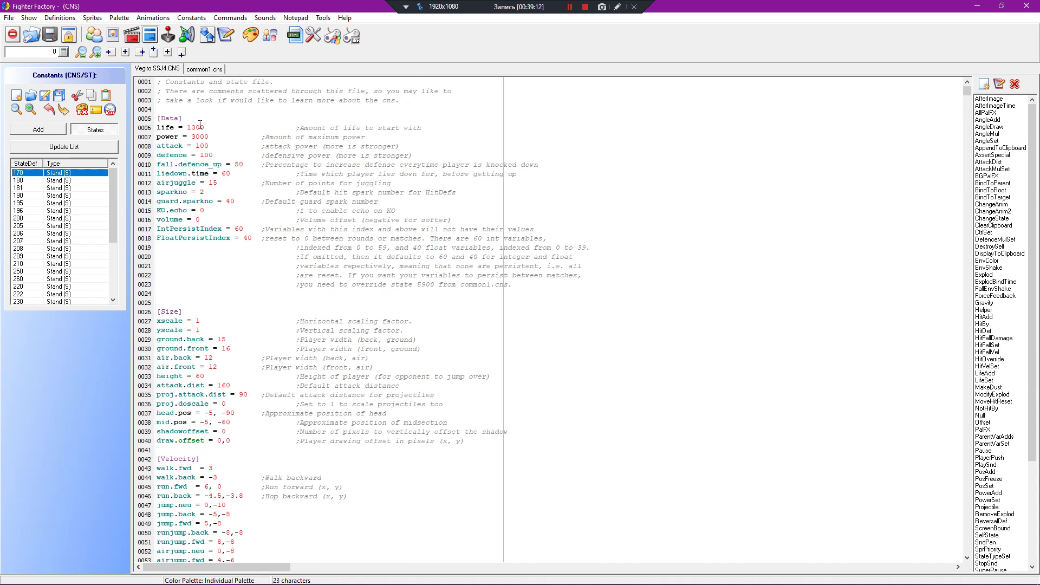
Step: Set the character's life to 1000 in the [Data] section and return to the fight definitions
click(195, 129)
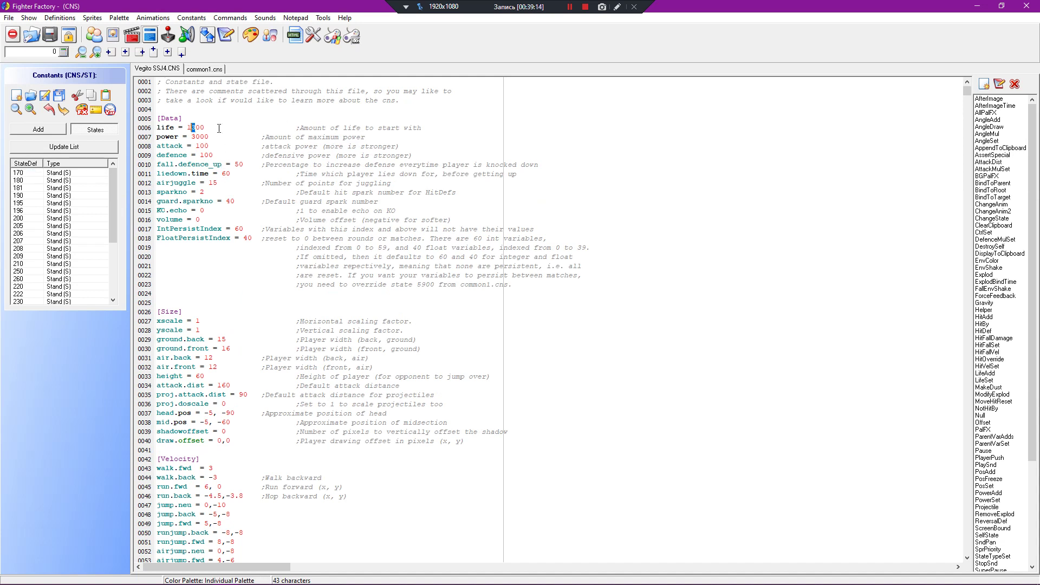
text(0)
click(978, 6)
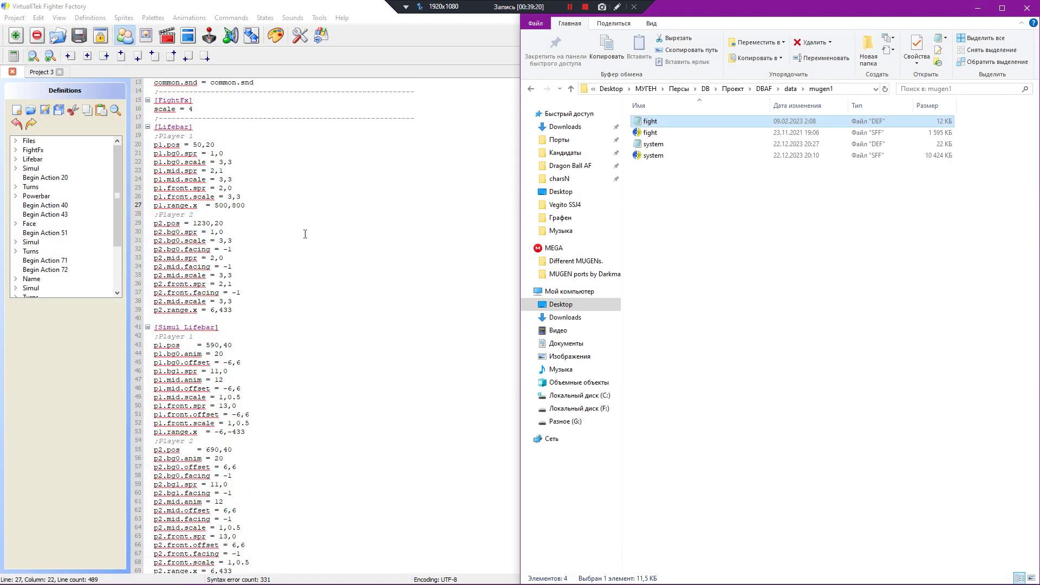
Step: Copy the p1.range.x value 18,365 from the mugen1 fight.def into player 1's [Lifebar] settings and save
double_click(664, 122)
scroll(479, 318, down, 12)
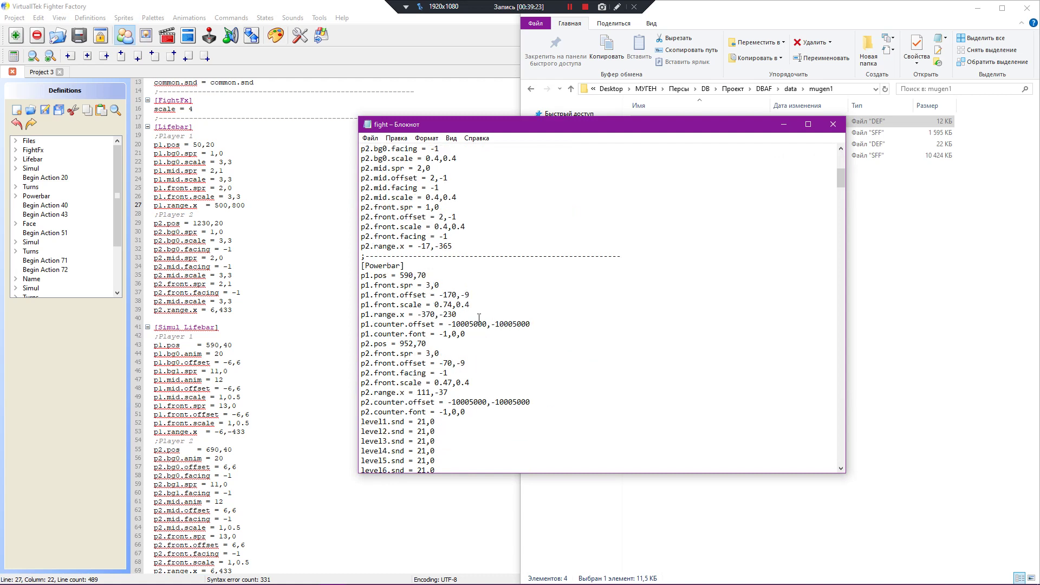
scroll(438, 215, up, 2)
drag(450, 176, 418, 179)
key(ctrl+c)
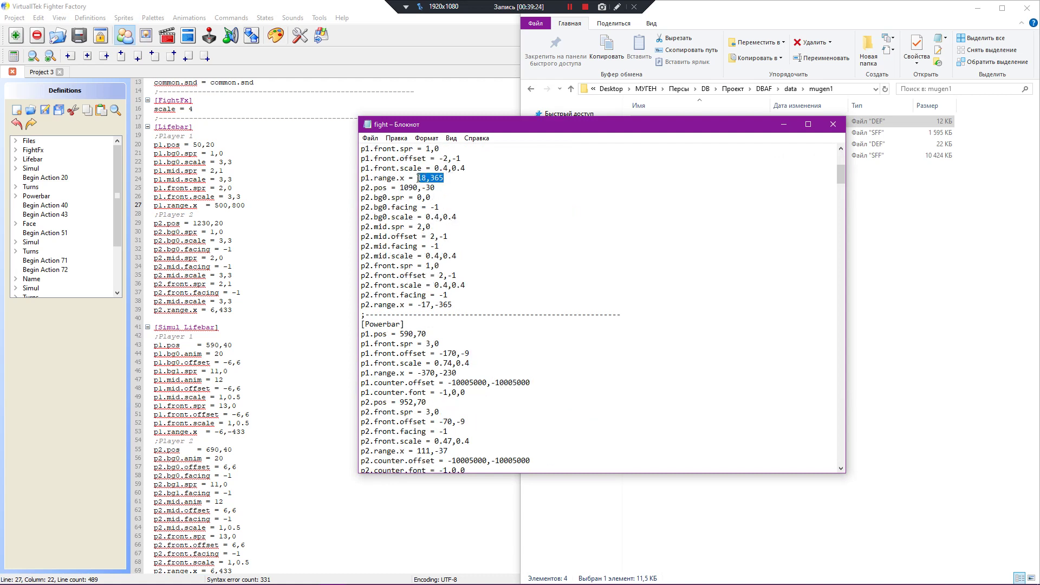
drag(215, 205, 245, 205)
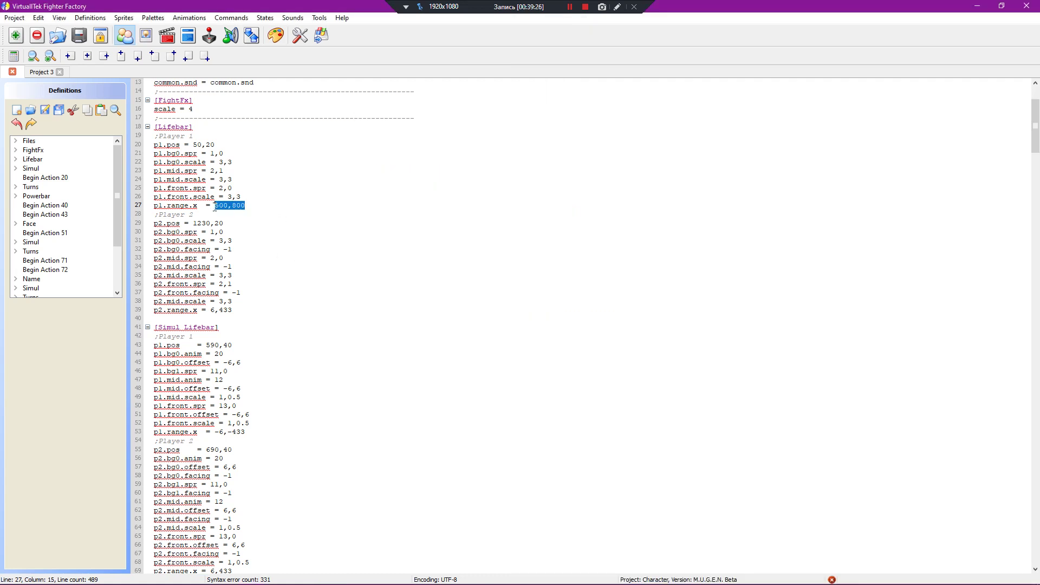
key(ctrl+v)
click(44, 111)
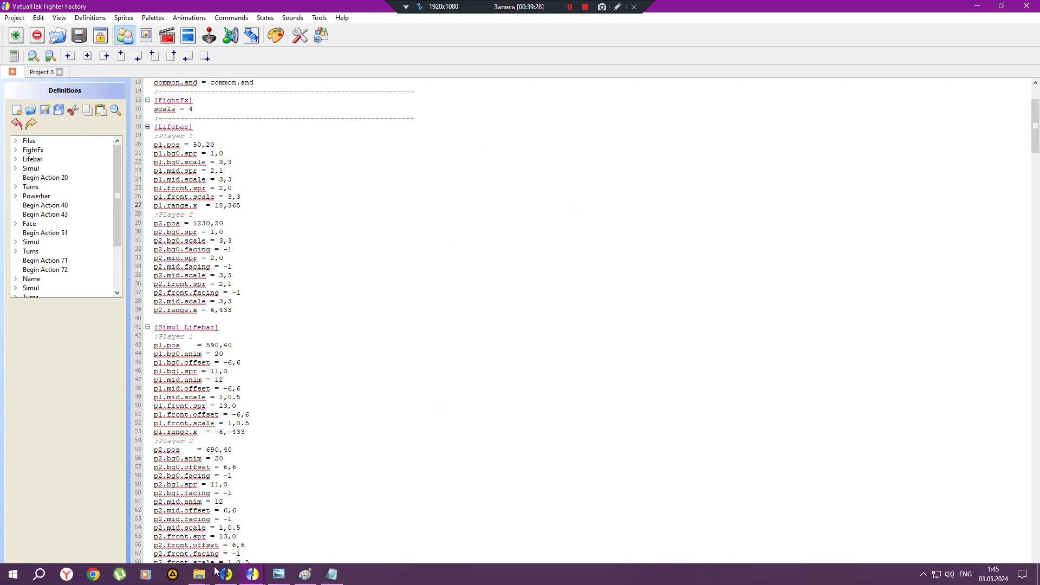
Step: Switch to the character's Fighter Factory window and check player 1's life gauge in a M.U.G.E.N test match
click(217, 573)
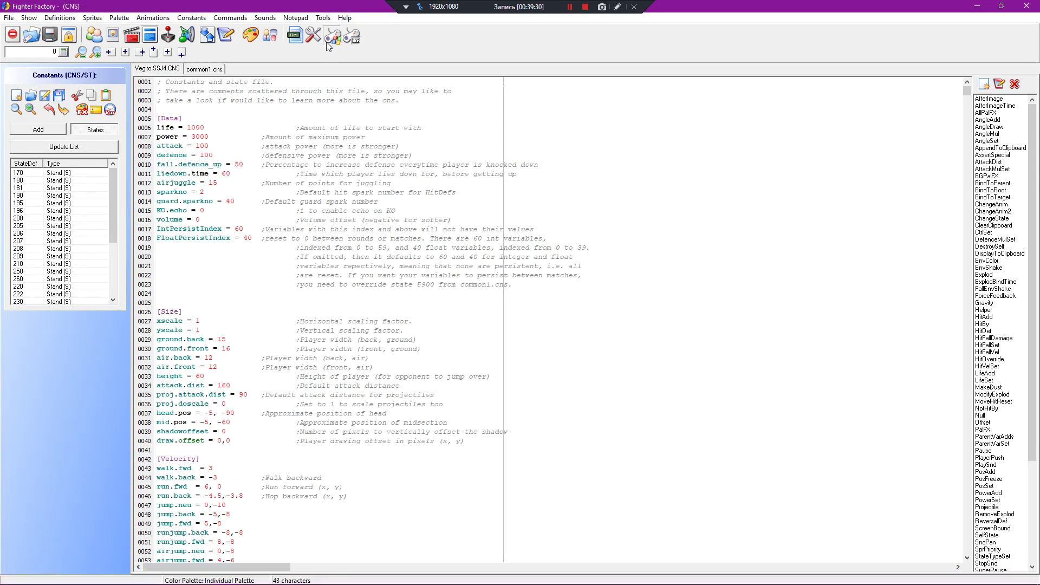
click(978, 6)
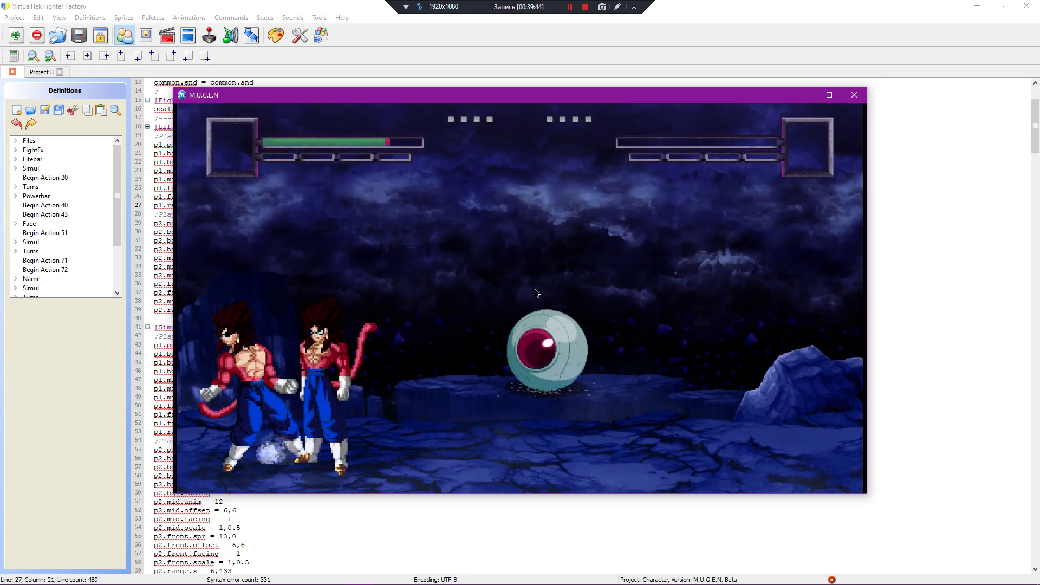
key(Escape)
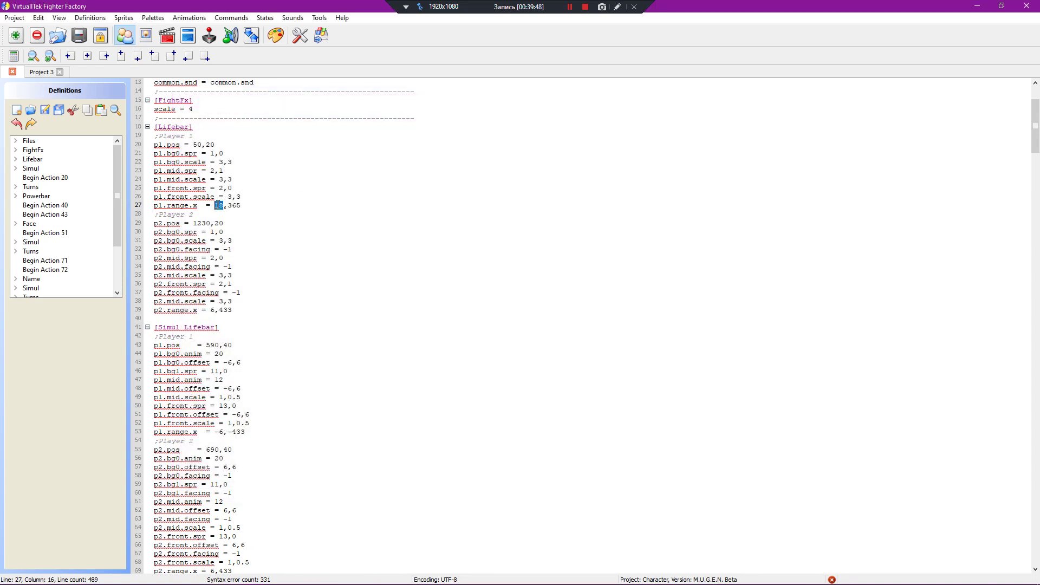
Step: Set p1.range.x to 50,500 in the [Lifebar] section and save the definitions
text(2)
text(0)
drag(242, 206, 227, 210)
text(500)
click(45, 110)
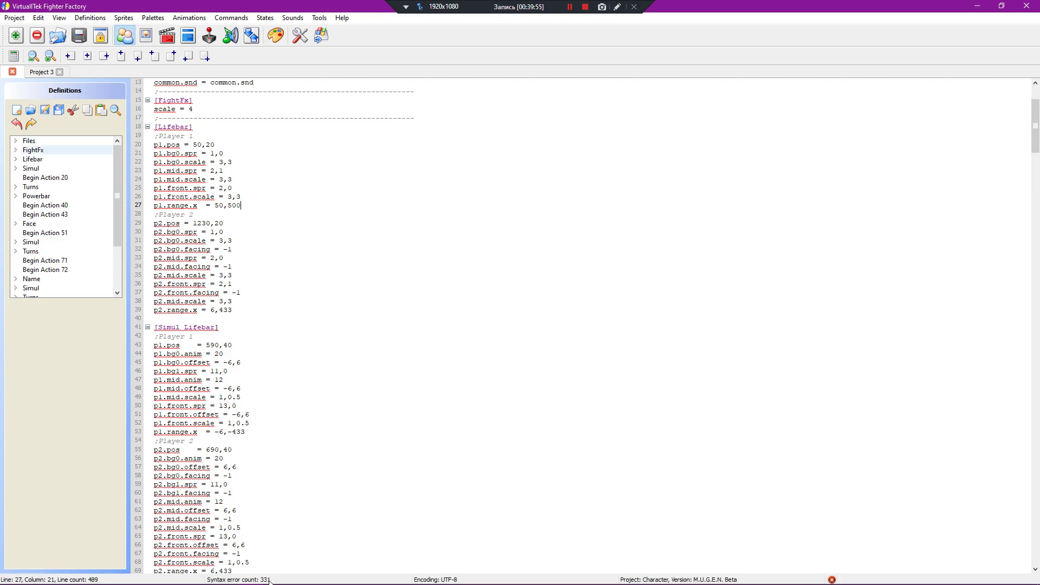
Step: Test player 1's life gauge again in a M.U.G.E.N match started from the character's window
mouse_move(199, 583)
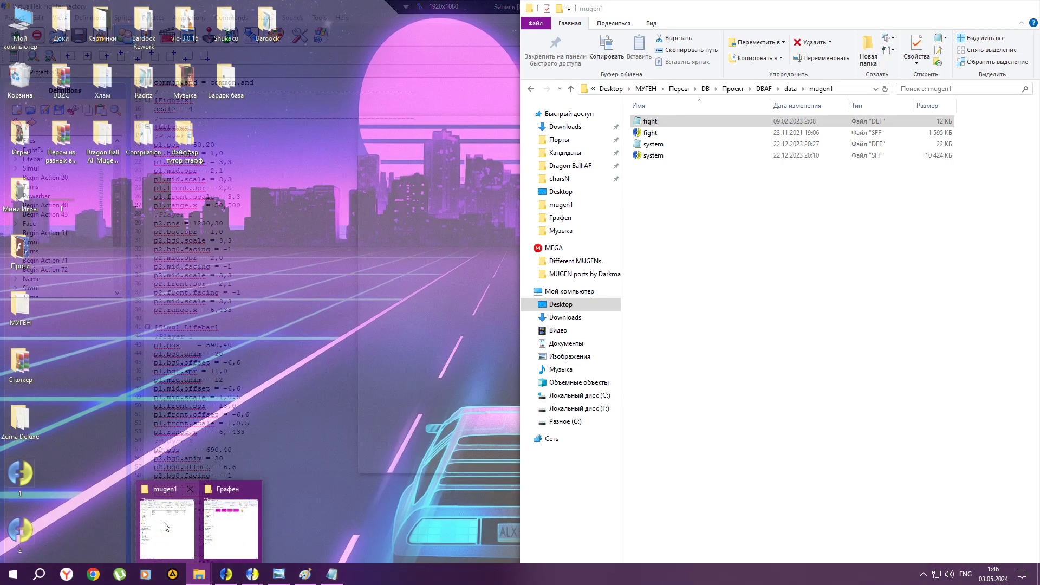
click(165, 524)
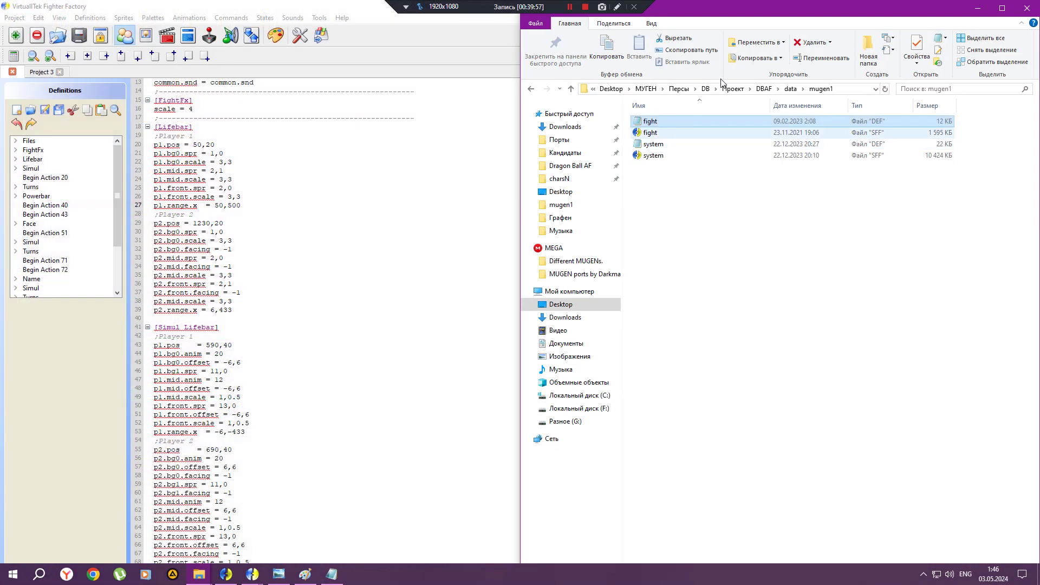
click(224, 574)
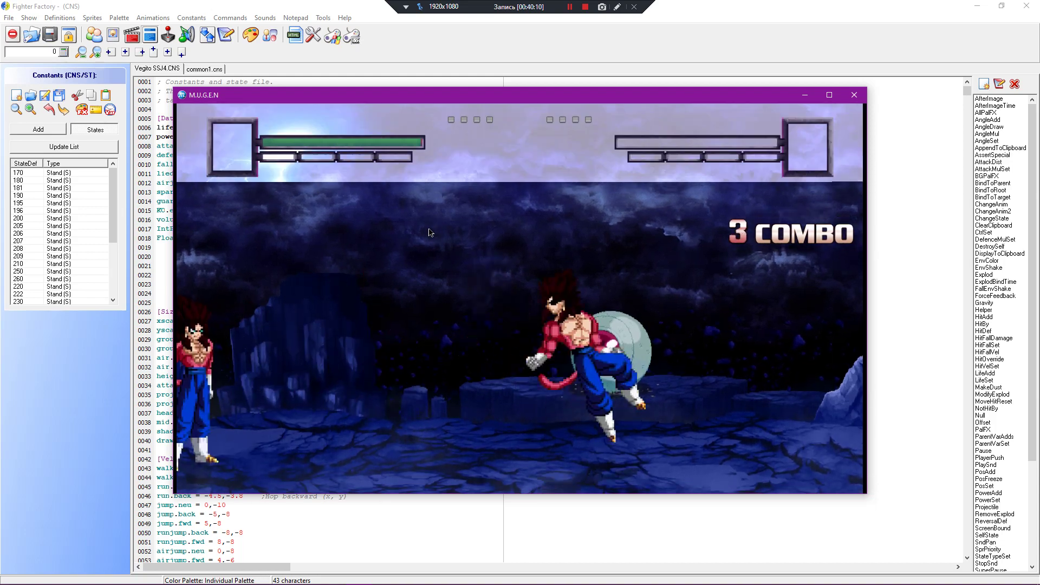
key(Escape)
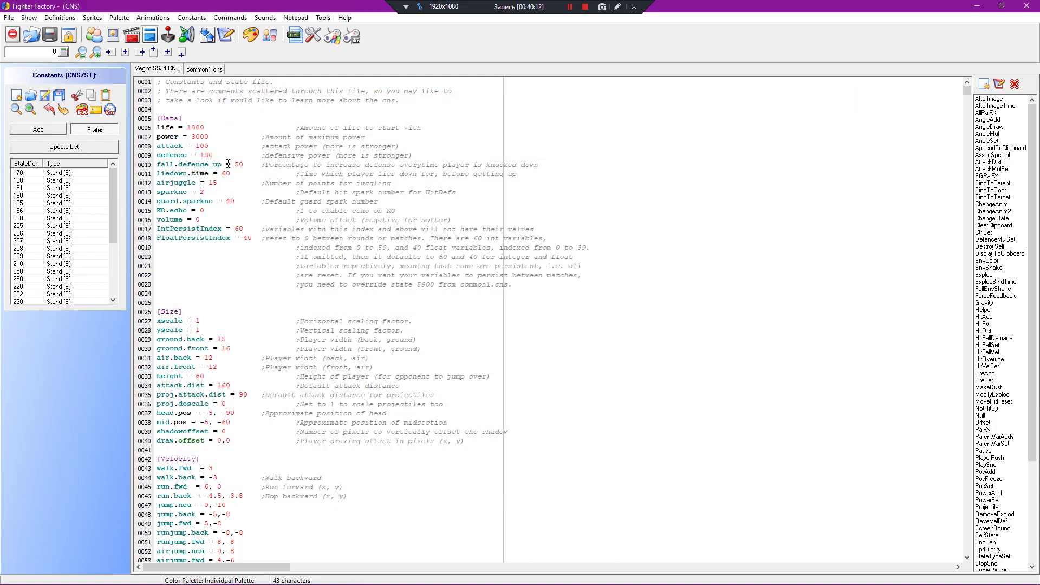
Step: Set p1.range.x to 50,400 in the [Lifebar] section and save the definitions
click(226, 574)
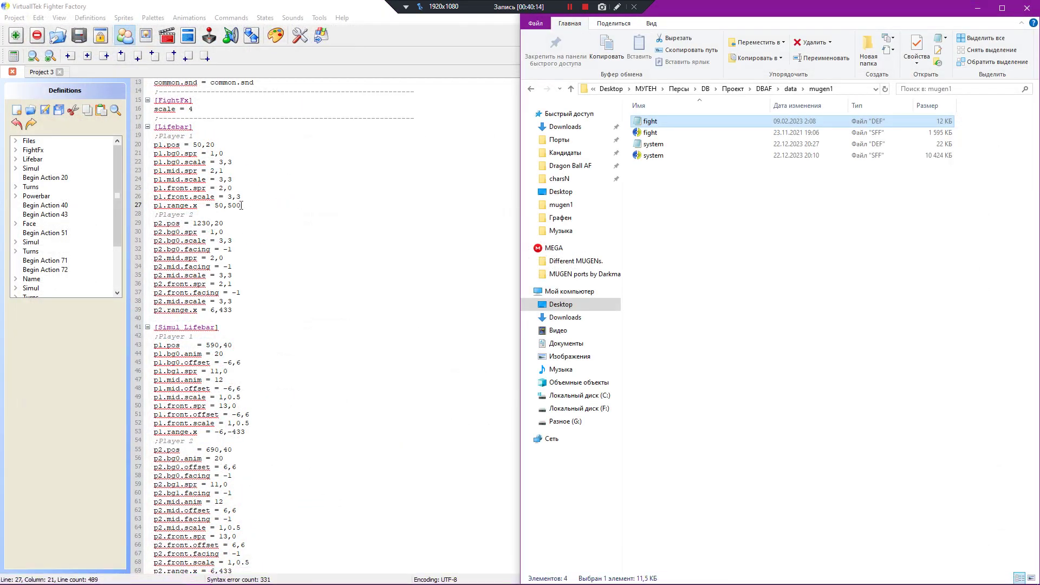
click(230, 206)
click(45, 110)
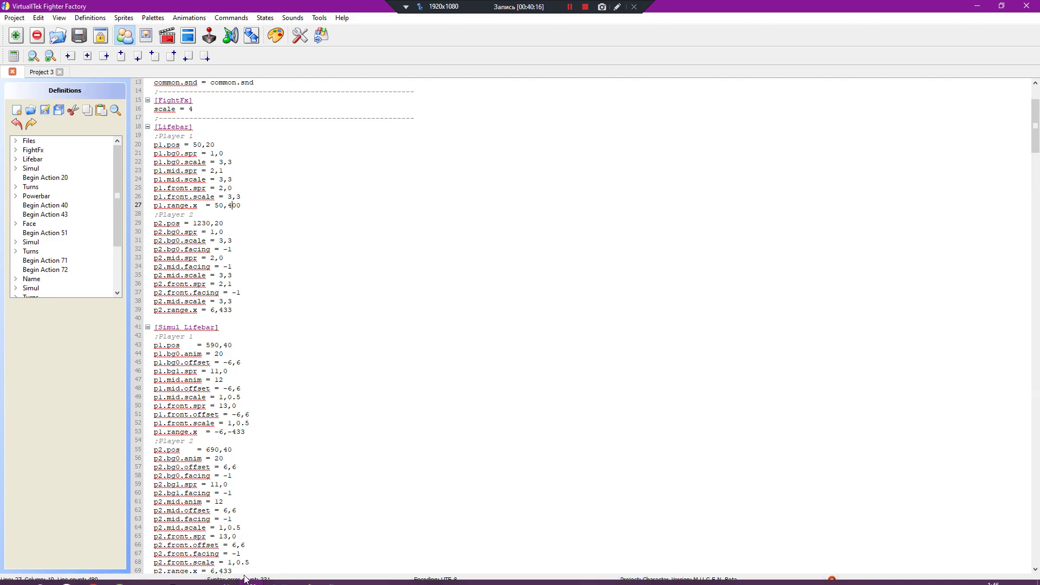
Step: Run a M.U.G.E.N test match and examine player 1's life gauge both full and empty
mouse_move(200, 574)
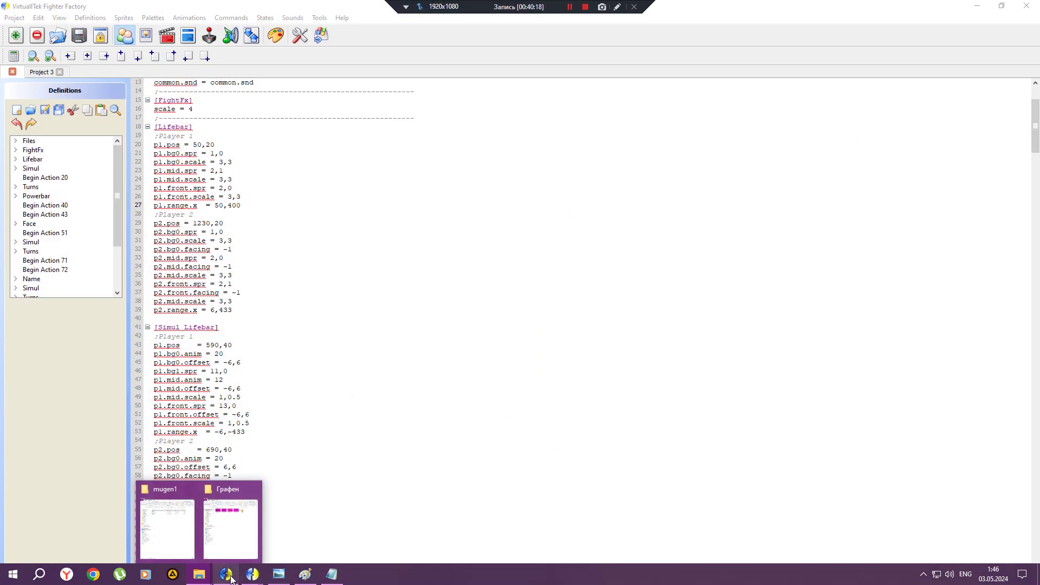
click(234, 580)
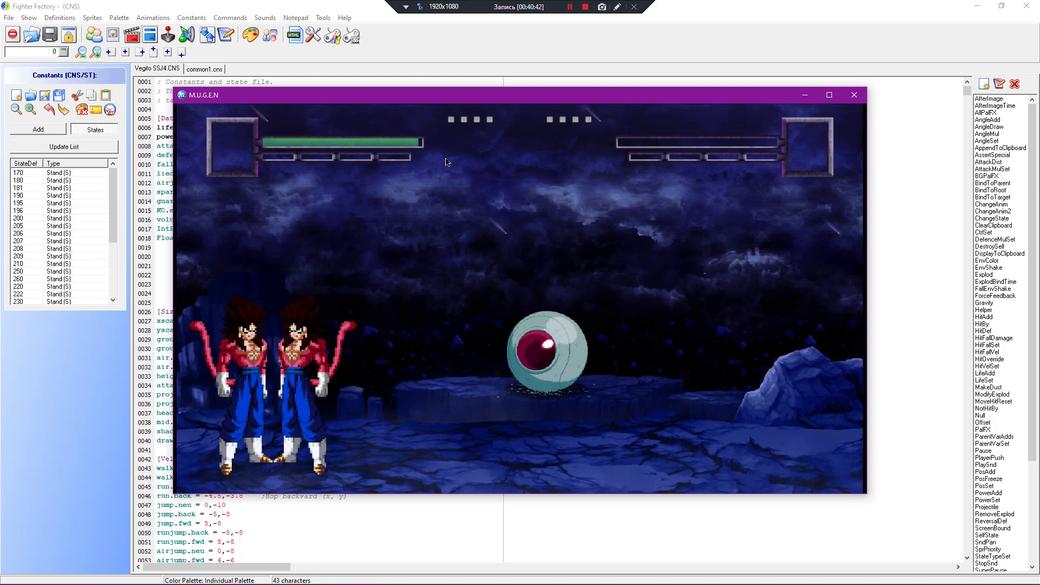
key(Pause)
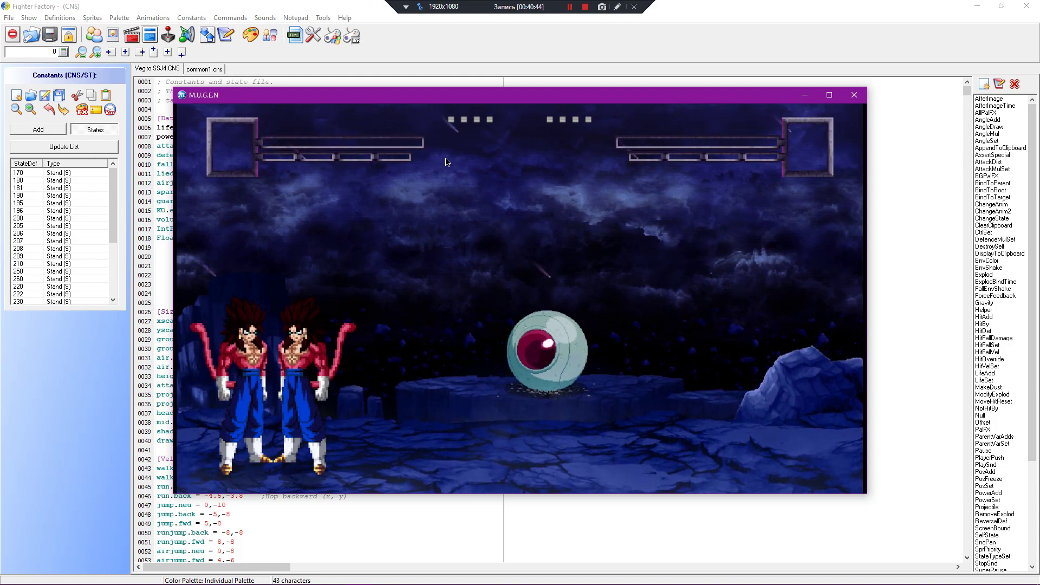
key(Escape)
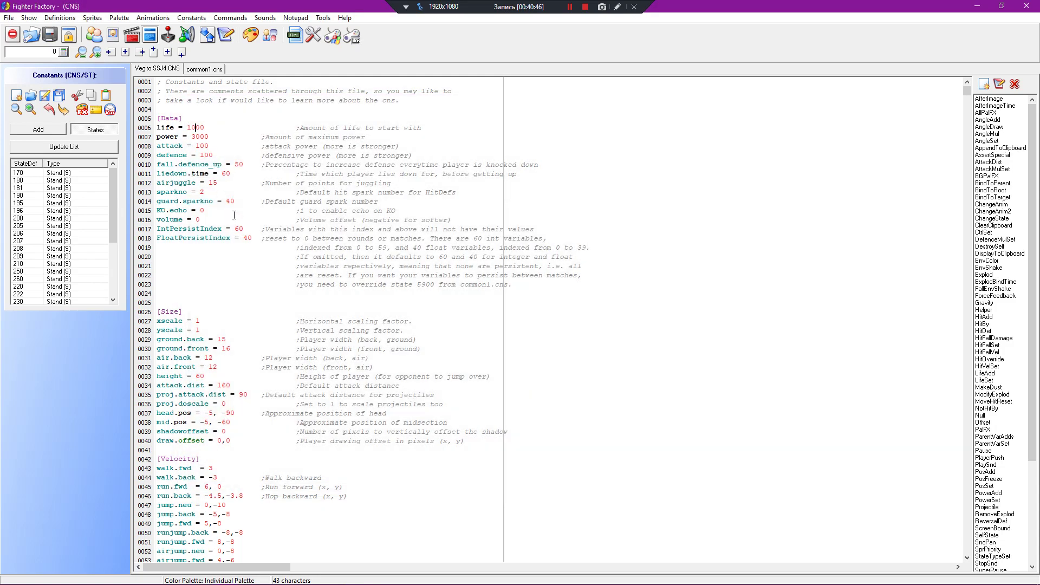
Step: Set p1.range.x to 50,425, save, and check the end of player 1's life gauge in a M.U.G.E.N match
mouse_move(253, 575)
click(234, 544)
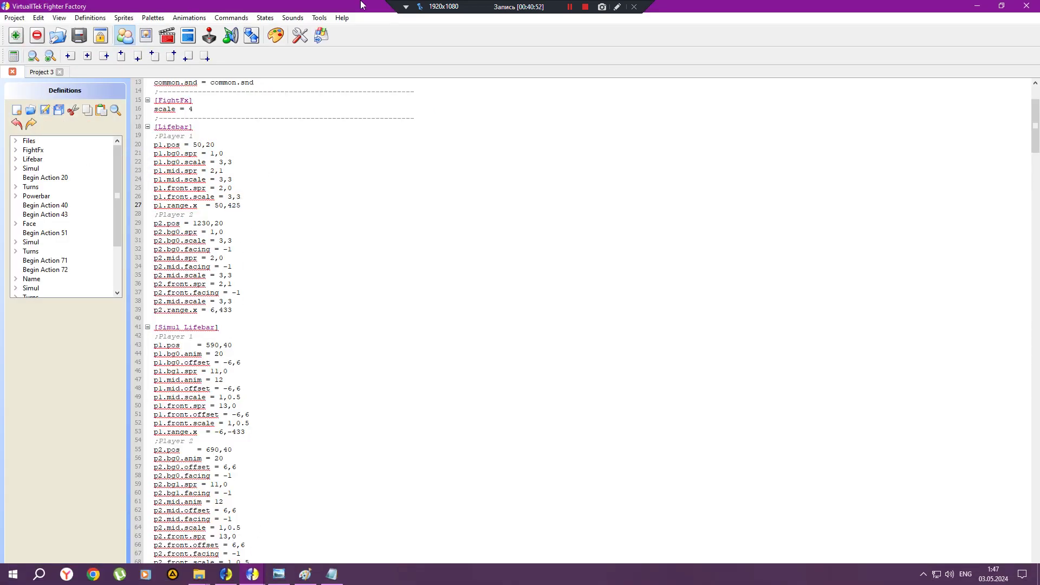
click(226, 575)
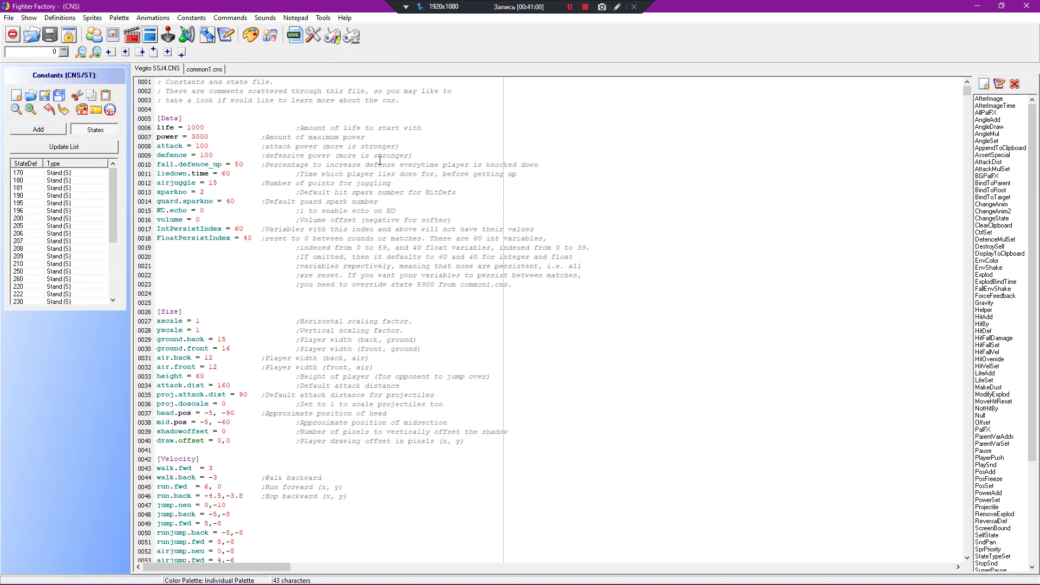
click(980, 5)
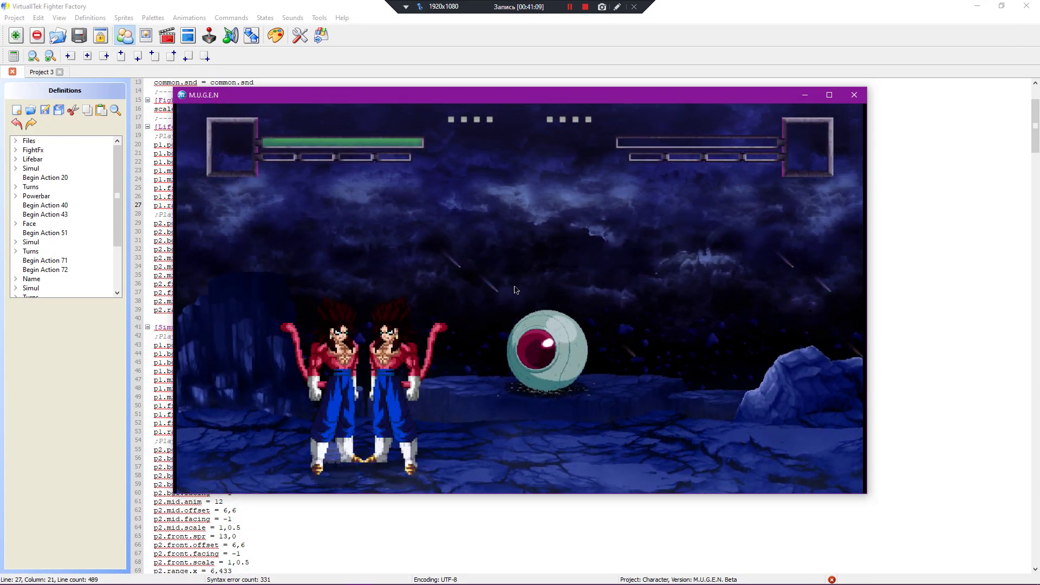
key(Escape)
Step: Set p1.range.x to 50,410 in the [Lifebar] section and save the definitions
click(234, 579)
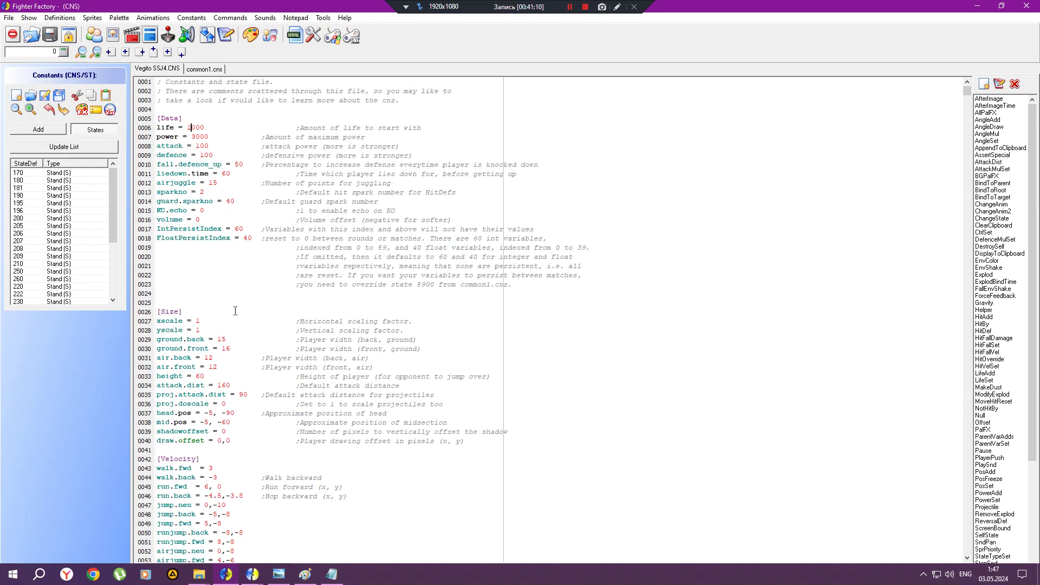
click(253, 576)
click(285, 523)
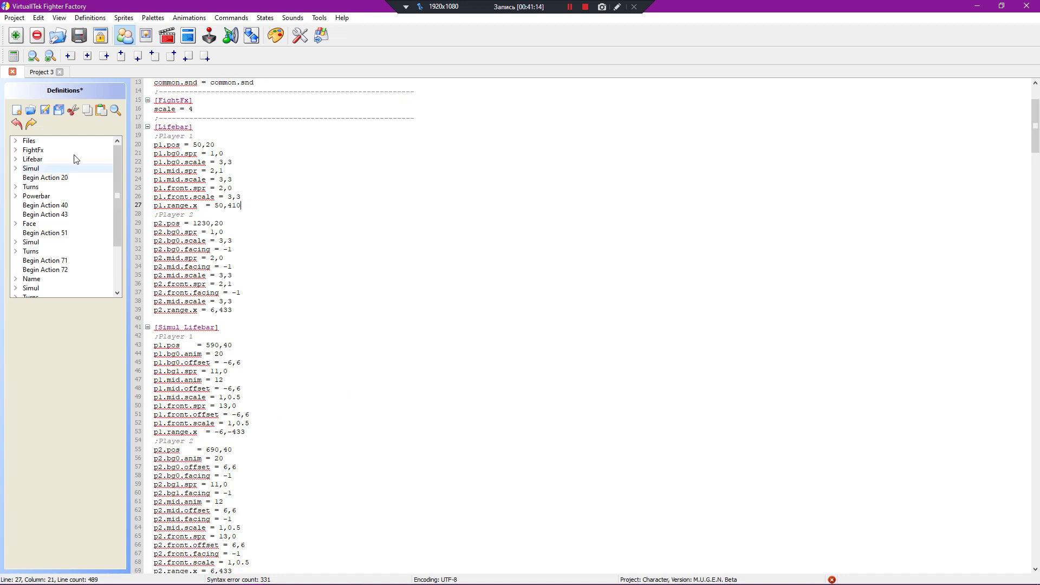
click(45, 112)
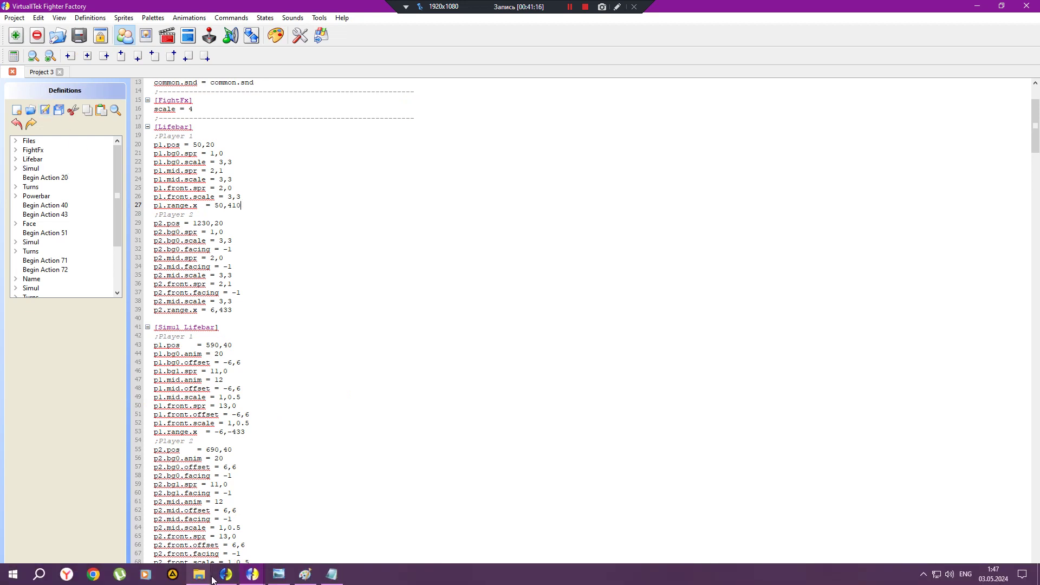
Step: Play a M.U.G.E.N test match through to the K.O. to check how player 1's life gauge drains
mouse_move(226, 575)
click(212, 520)
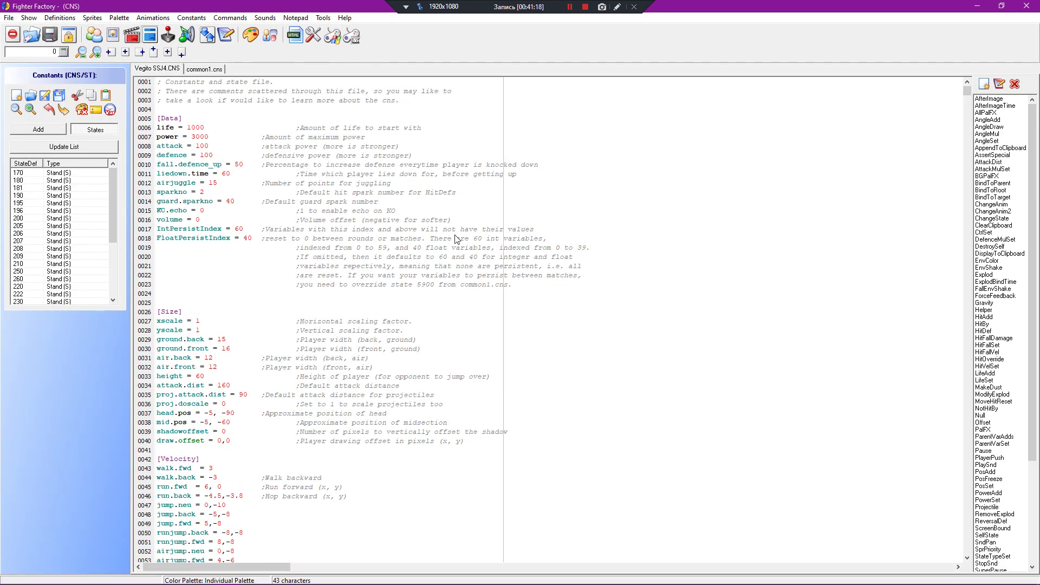
key(F9)
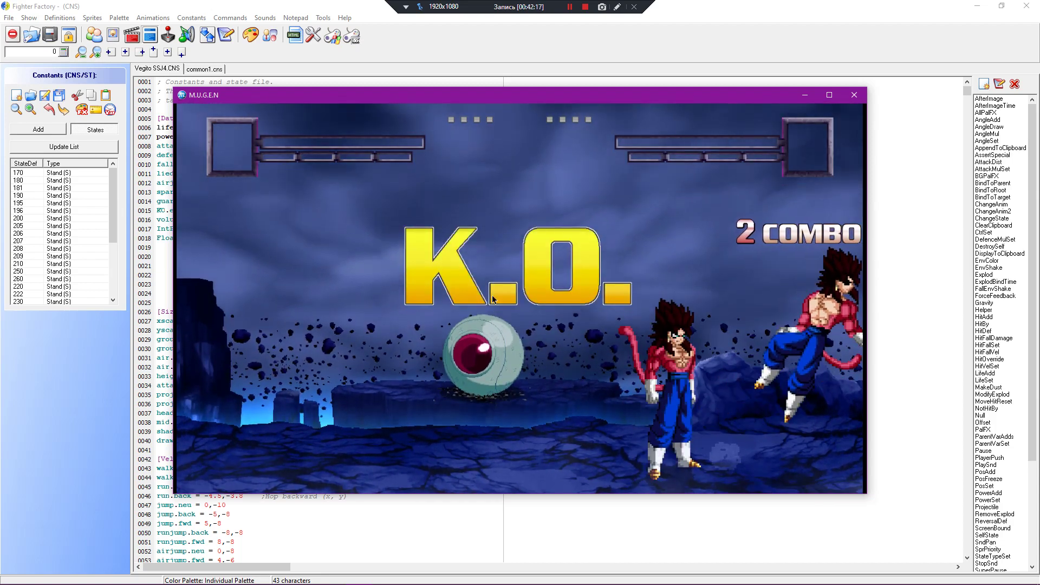
key(Escape)
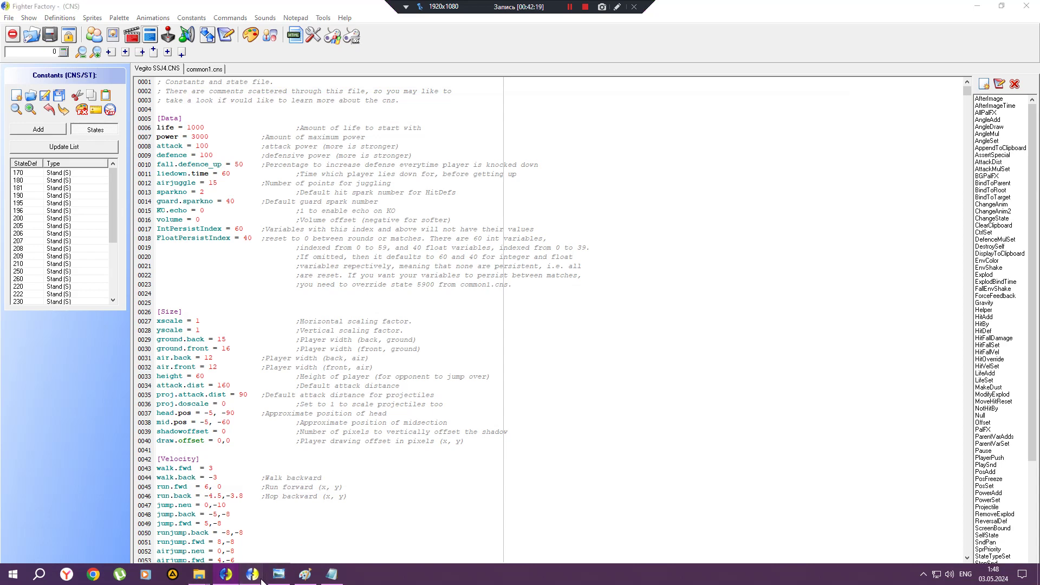
Step: Set p1.range.x to 100,410, save, and test the draining life gauge in a M.U.G.E.N match
mouse_move(252, 573)
click(207, 522)
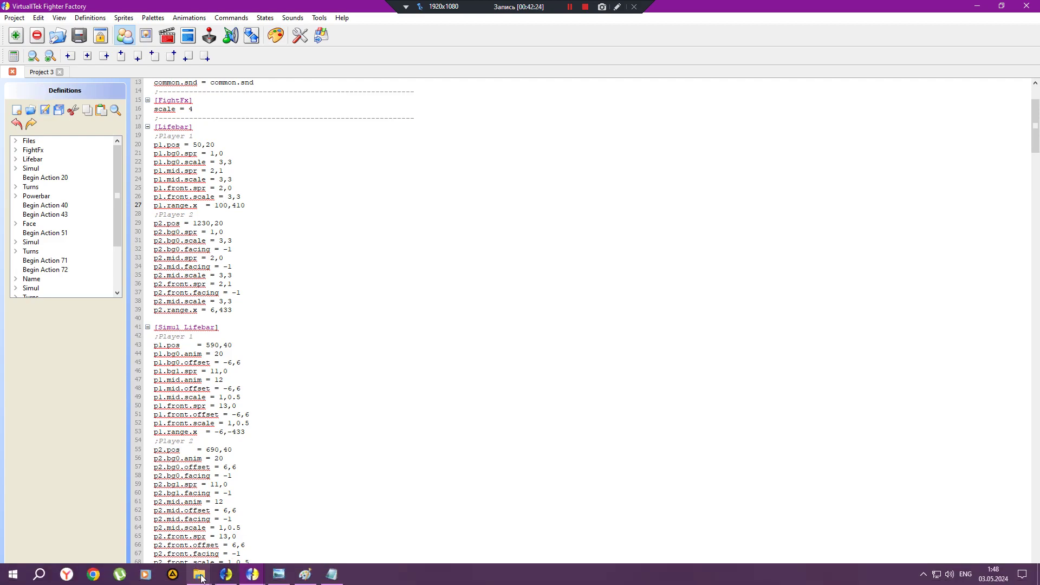
mouse_move(199, 573)
mouse_move(160, 537)
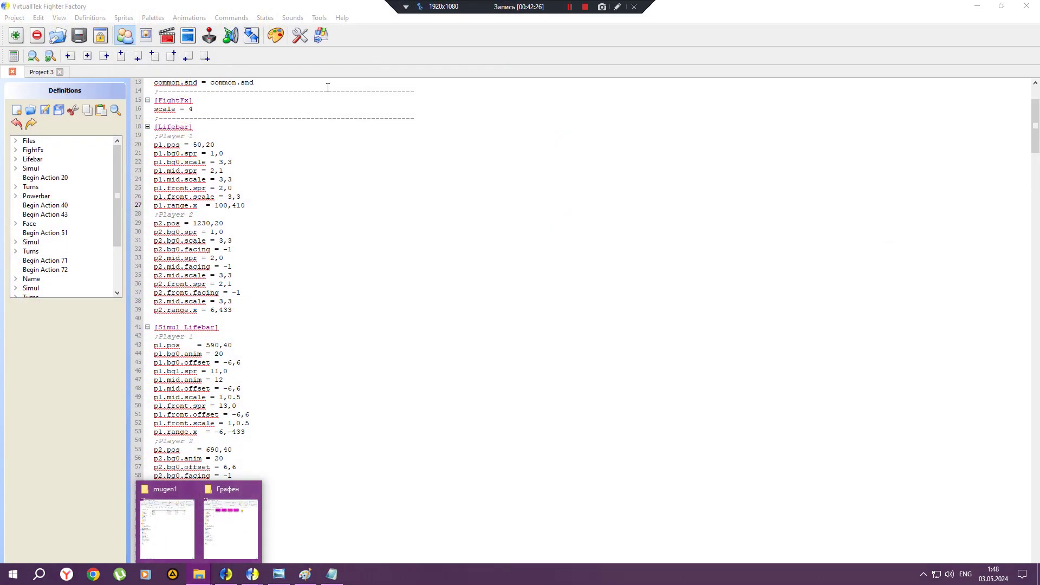
click(226, 574)
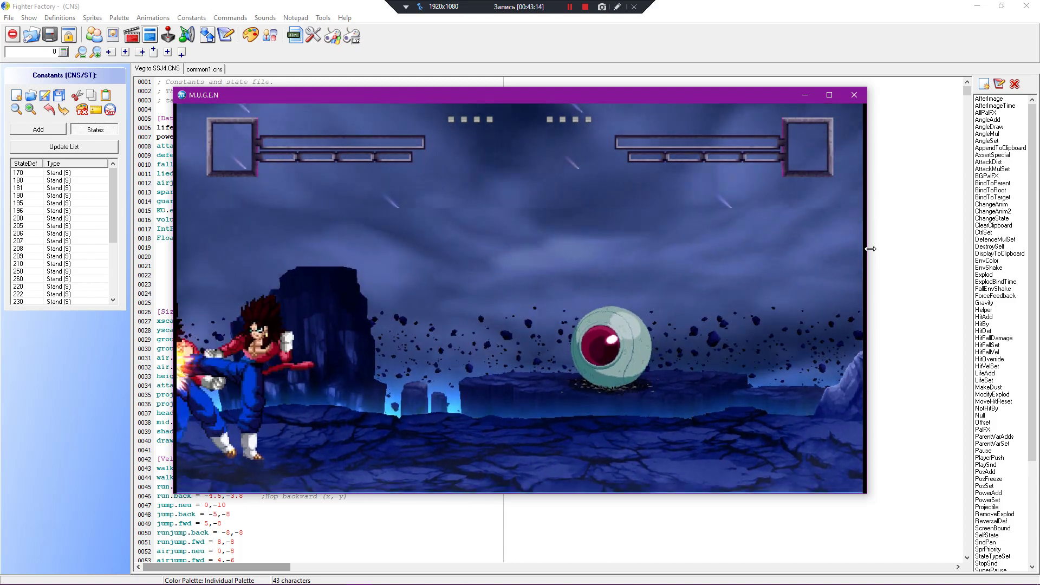
key(F1)
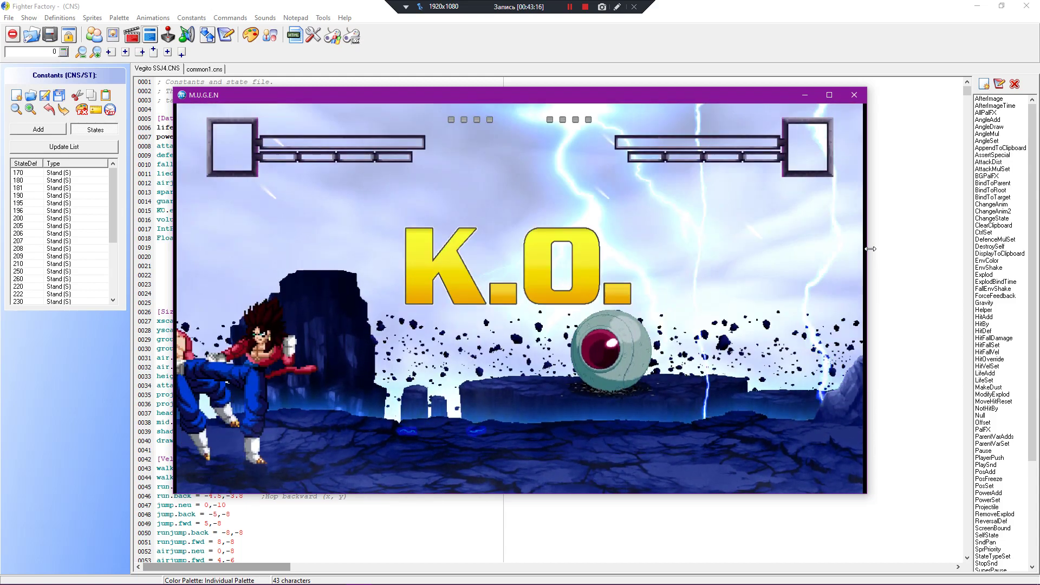
key(Escape)
Step: Set p1.range.x to 150,410 in the [Lifebar] section, save, and bring up the mugen1 folder window
click(253, 578)
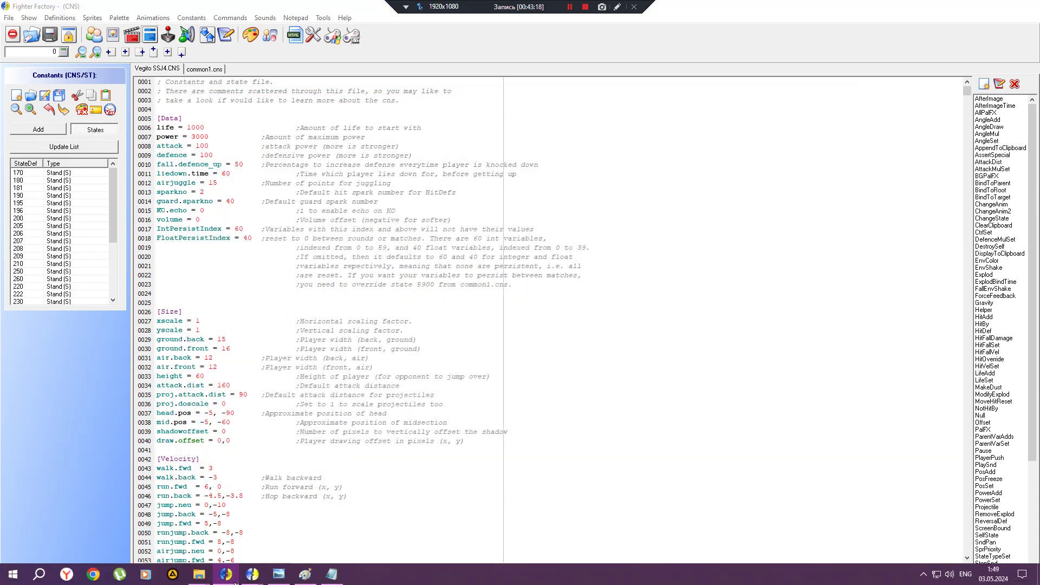
click(223, 206)
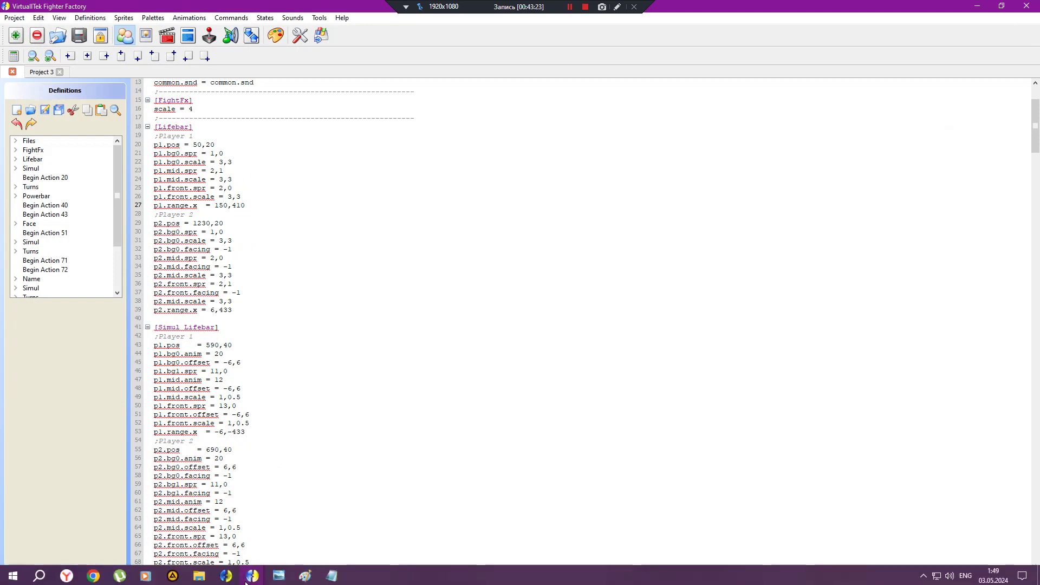
mouse_move(200, 574)
click(161, 531)
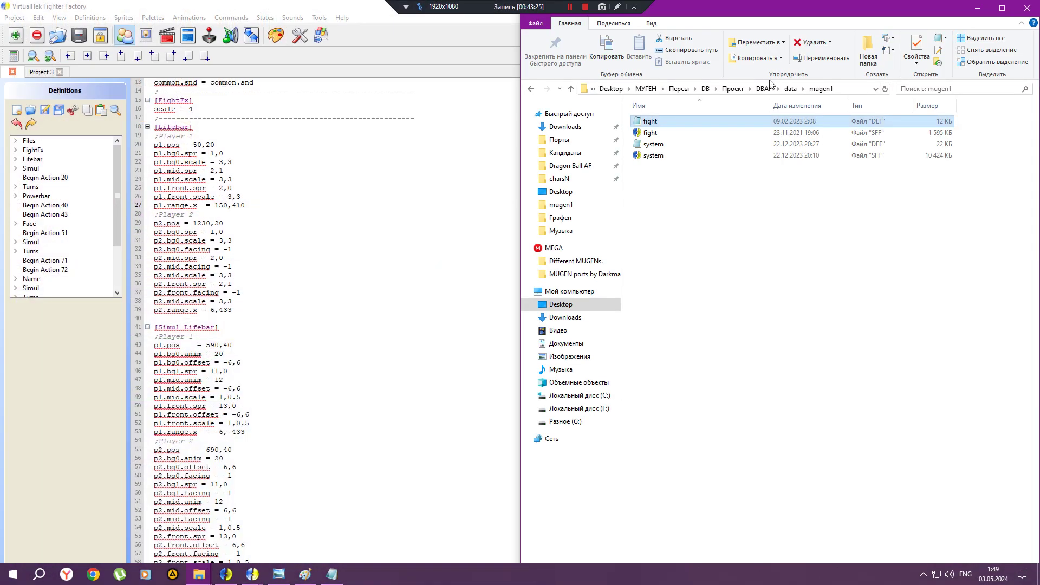
Step: Run a M.U.G.E.N test match to check player 1's life gauge, and return to the lifebar definitions
click(226, 575)
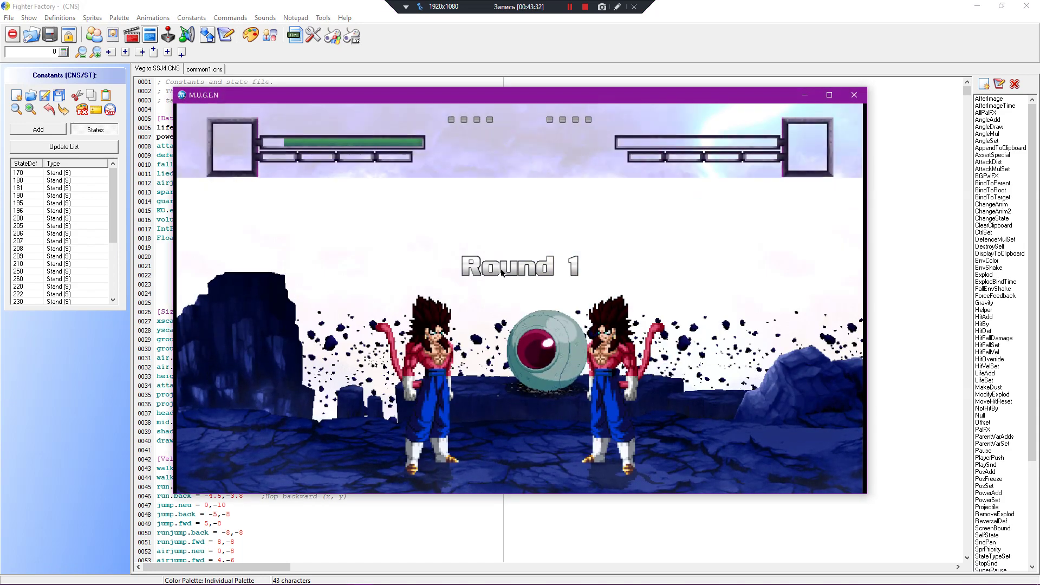
key(Escape)
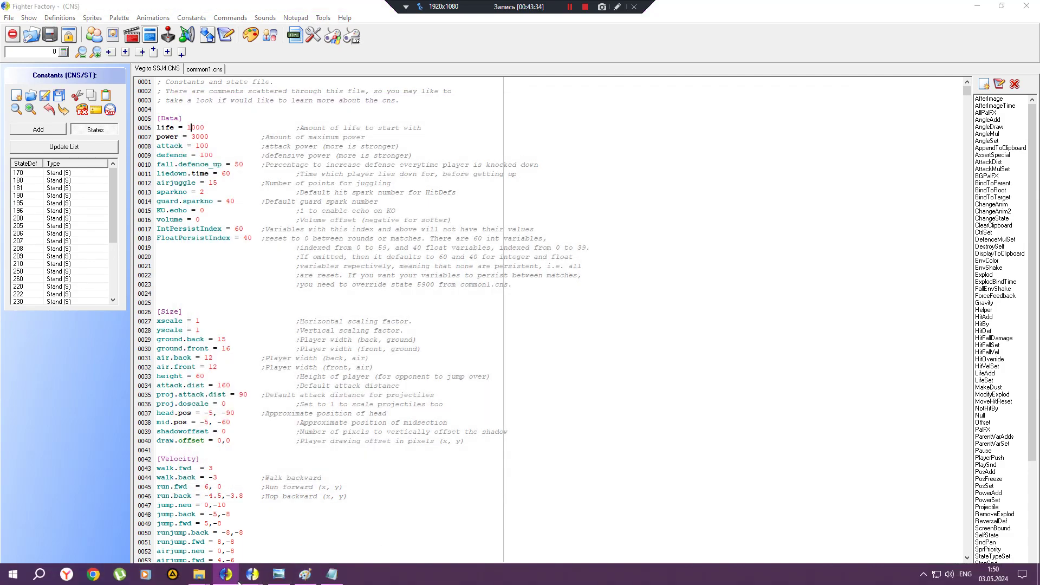
click(237, 579)
Step: Set p1.range.x to 140,410 in the [Lifebar] section, save the definitions, and test the gauge in a M.U.G.E.N match
click(220, 206)
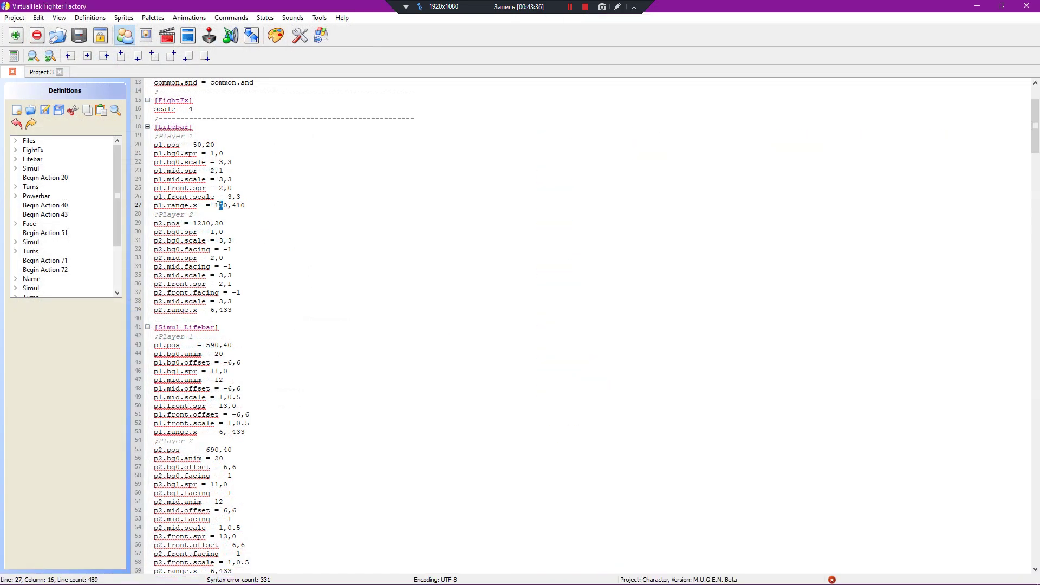
text(4)
key(ctrl+s)
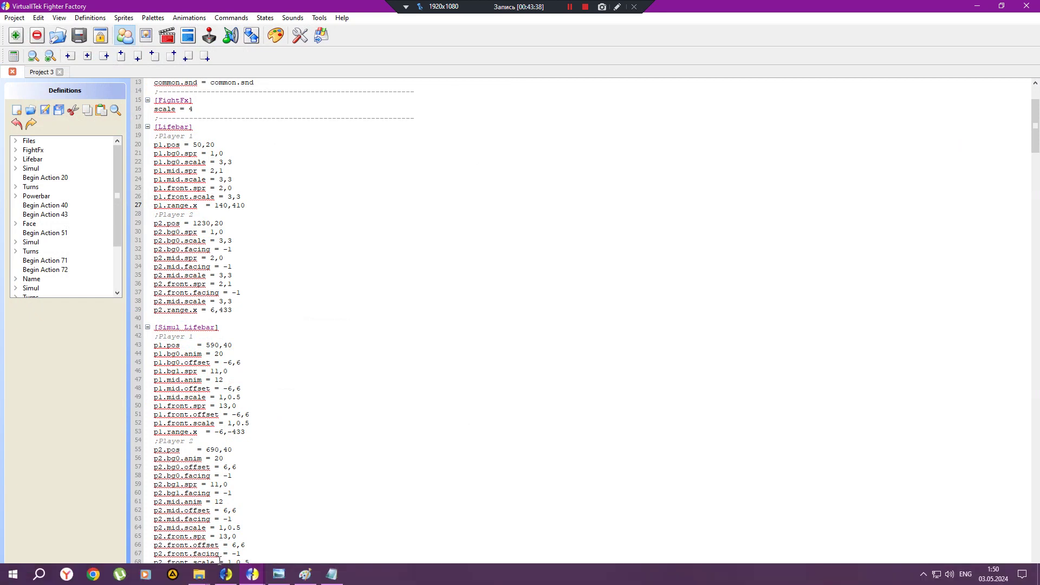
click(230, 579)
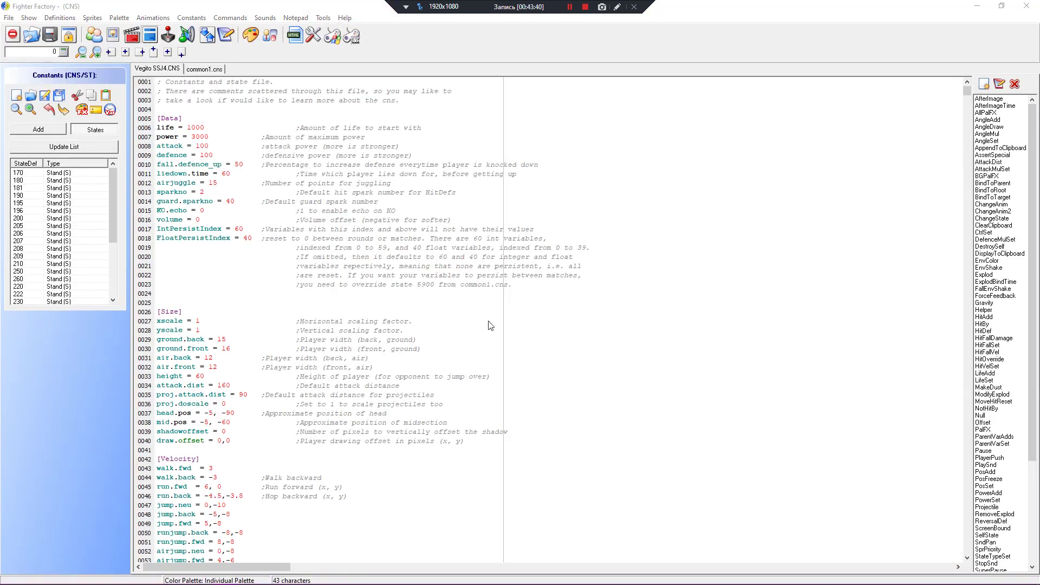
key(F9)
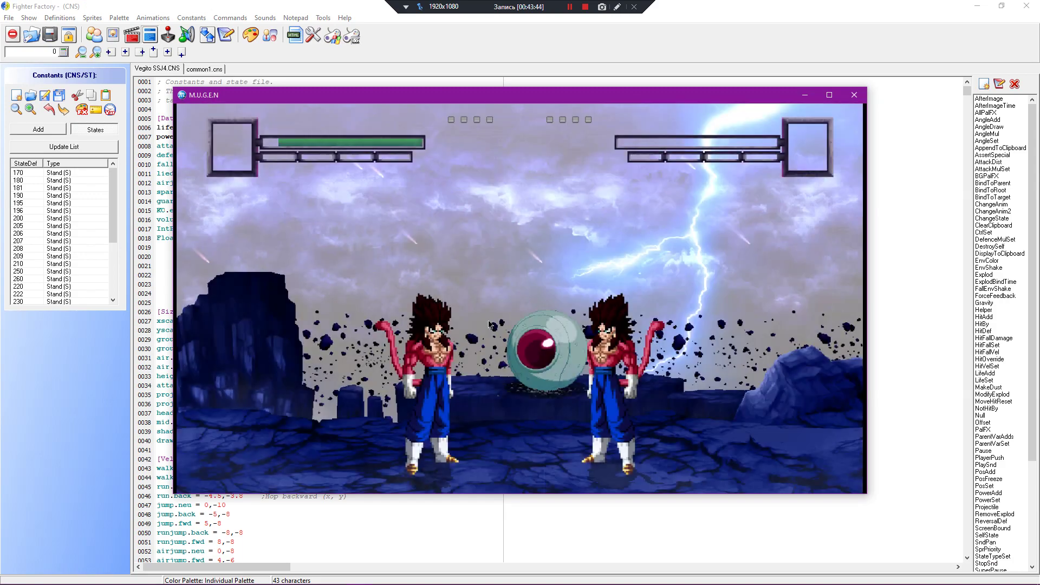
key(Escape)
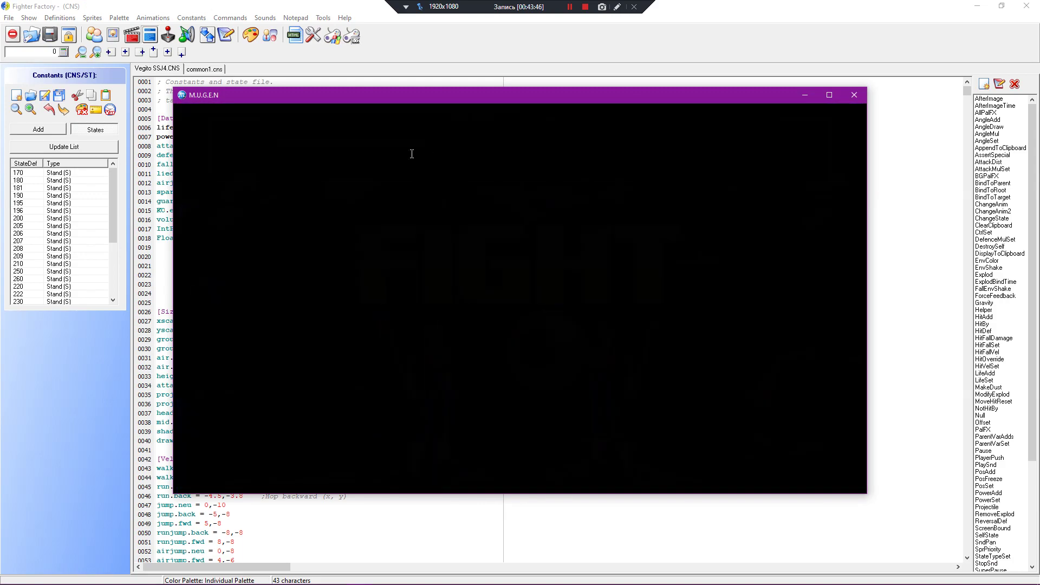
Step: Set p1.range.x to 130,410 in the [Lifebar] section, save the definitions, and bring up the mugen1 folder before returning to Fighter Factory
click(227, 575)
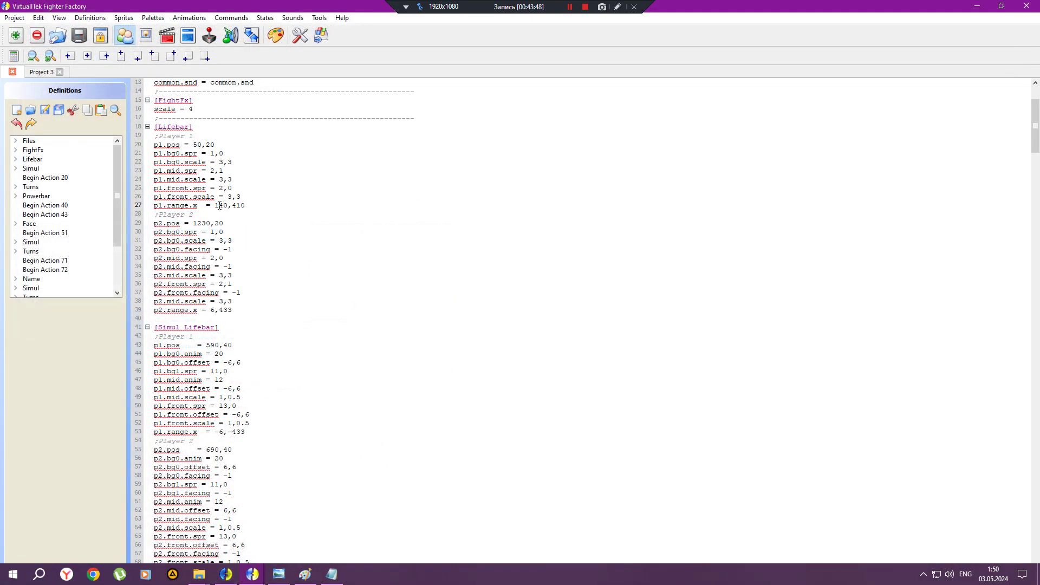
drag(219, 206, 223, 206)
text(3)
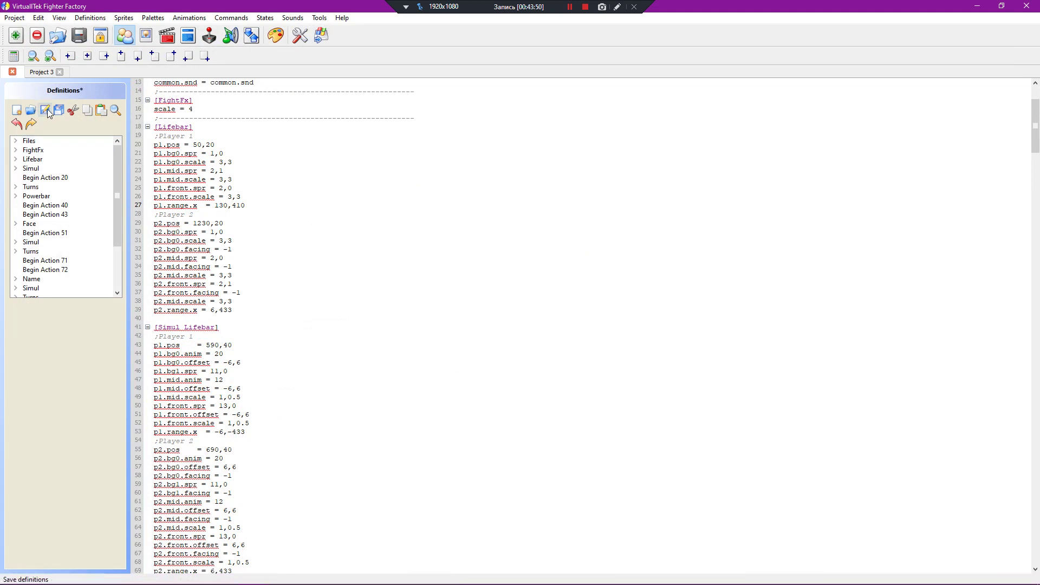
click(47, 109)
mouse_move(199, 575)
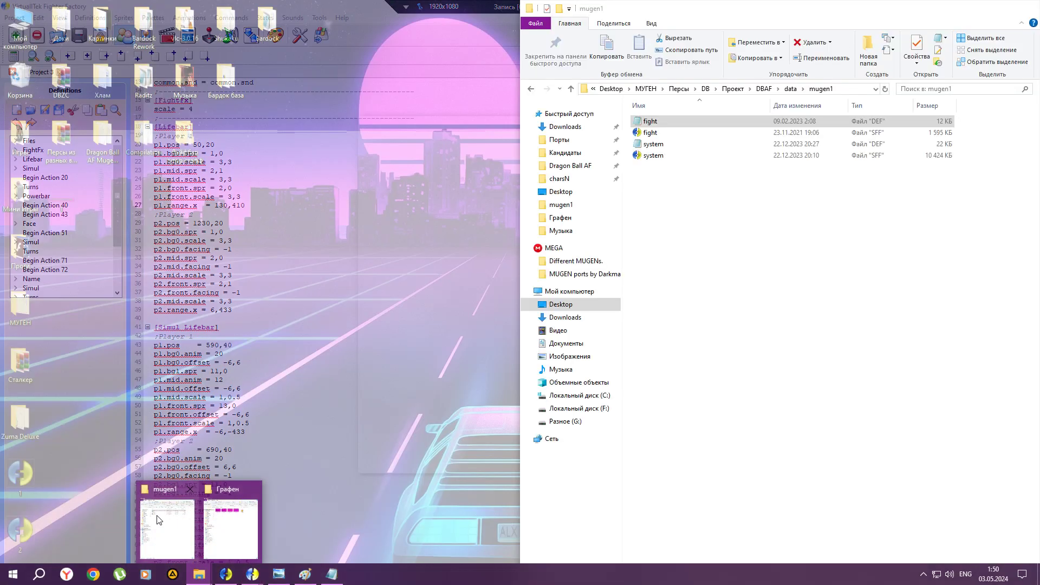
click(159, 520)
click(226, 574)
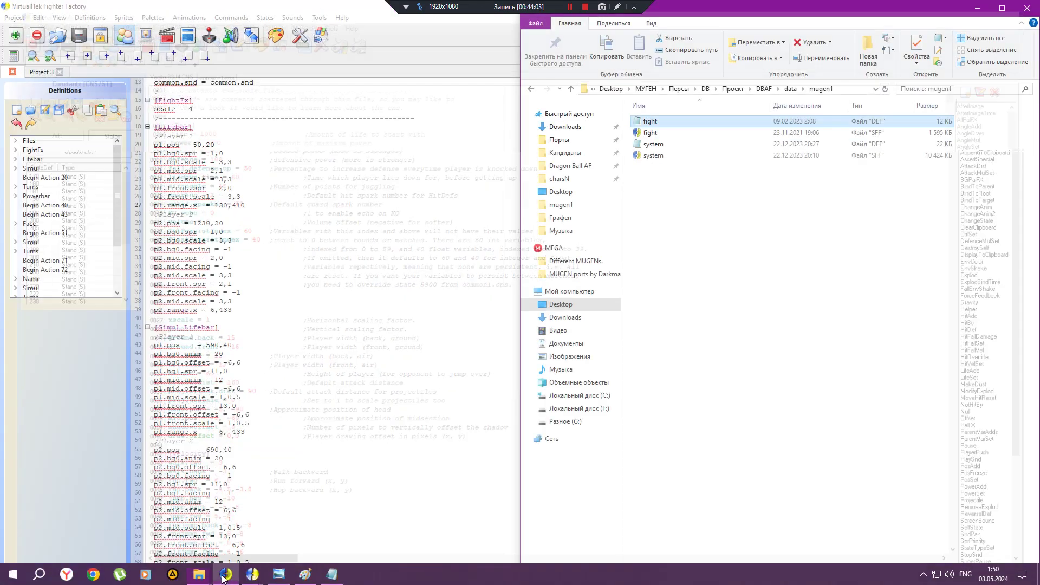
Step: Set p1.range.x to 110,410, save the definitions, and check player 1's gauge in a M.U.G.E.N match
drag(219, 206, 223, 205)
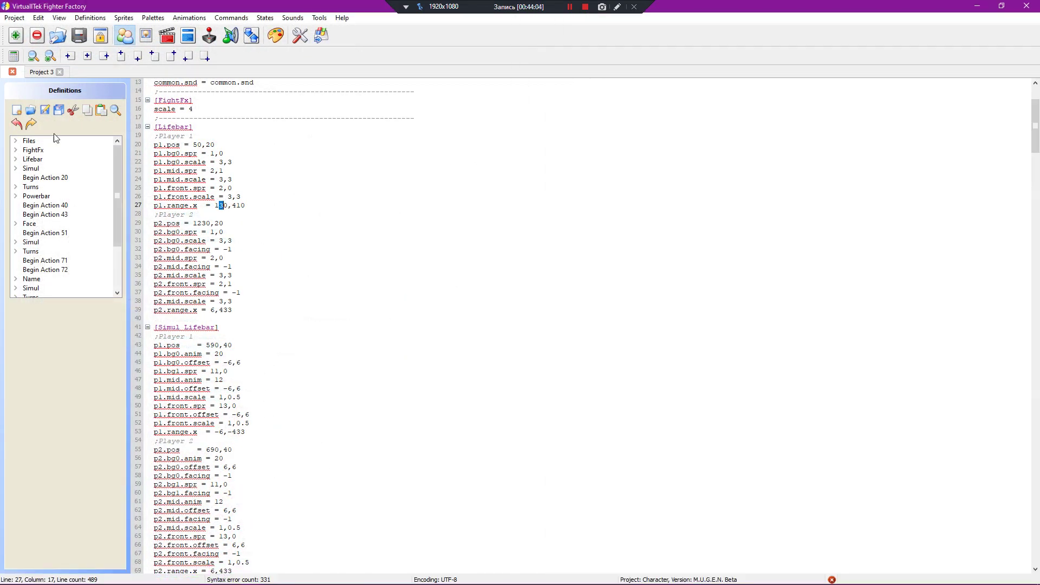
click(46, 109)
click(226, 575)
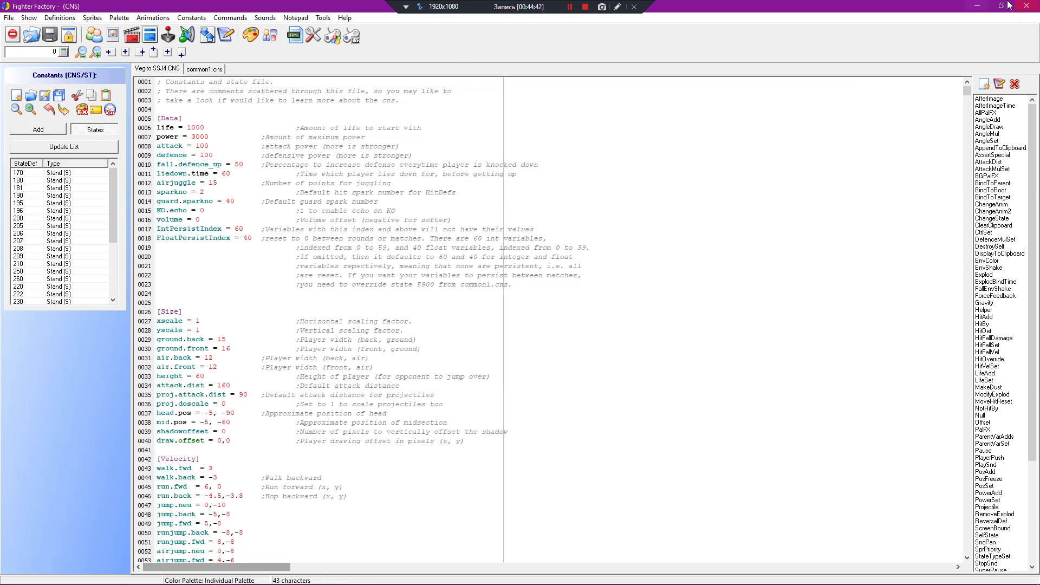
click(977, 6)
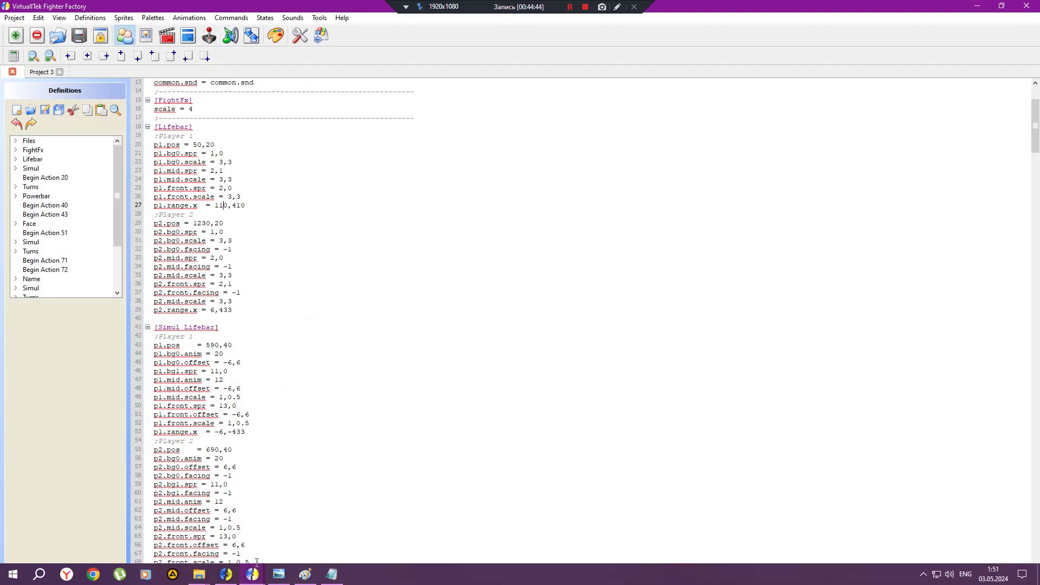
Step: Consult p2.range.x in the reference fight file in Notepad, set player 2's [Lifebar] p2.range.x to -110,-410, and save
click(332, 574)
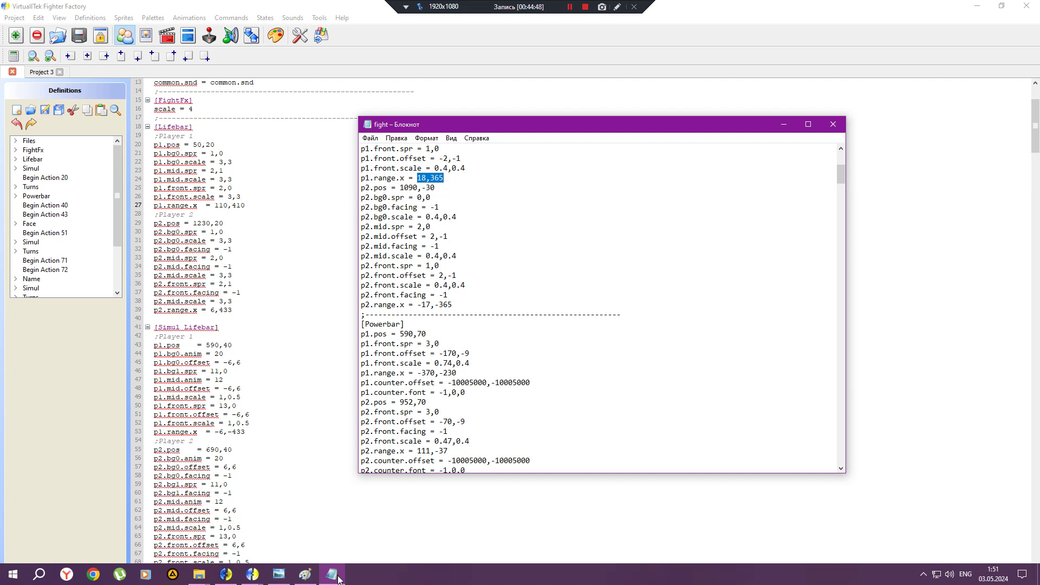
click(332, 574)
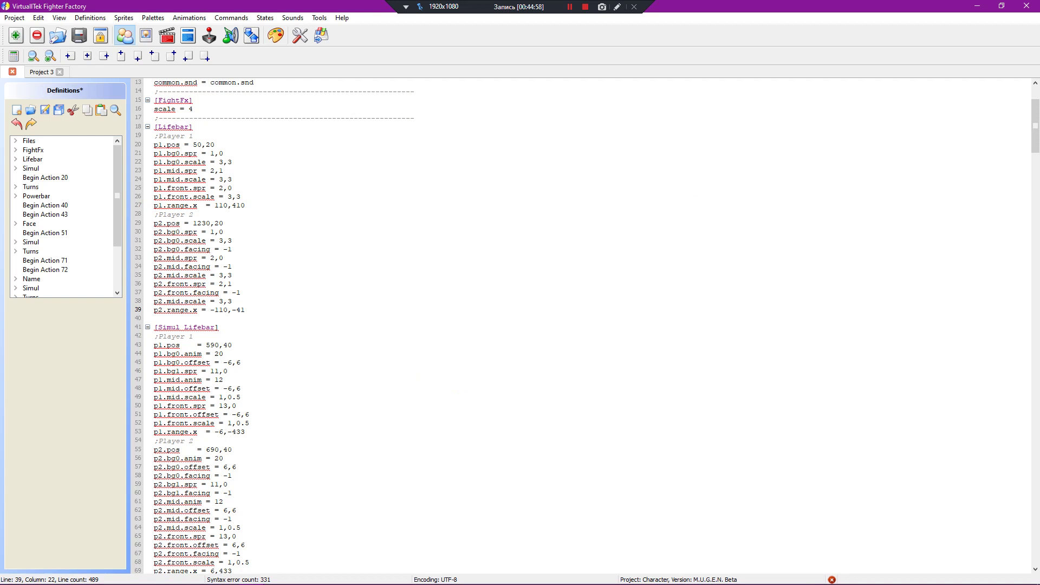
click(44, 110)
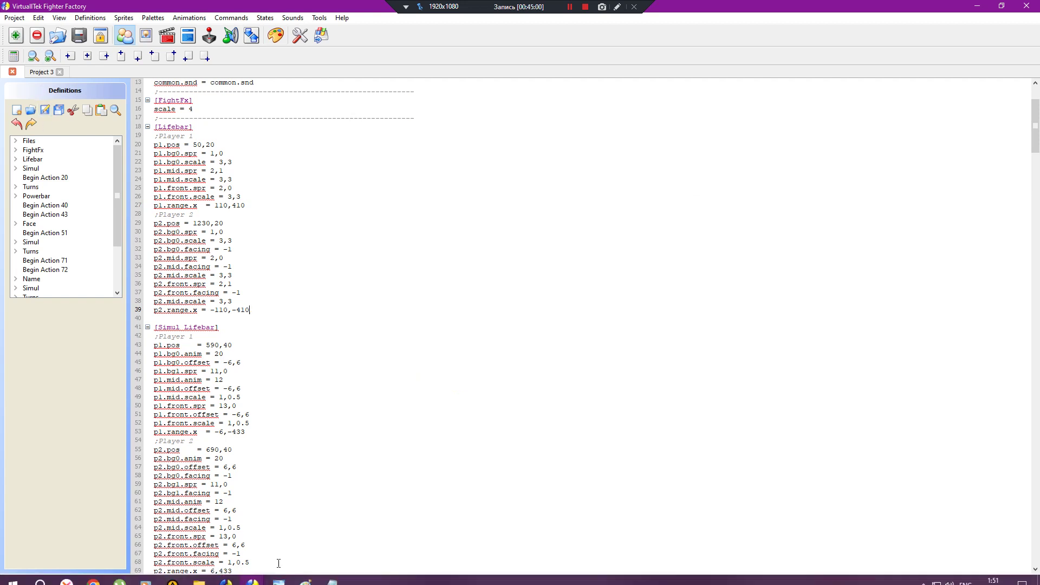
Step: Attack the opponent in a M.U.G.E.N test match to check player 2's life gauge, and return to the lifebar definitions
mouse_move(225, 576)
click(231, 523)
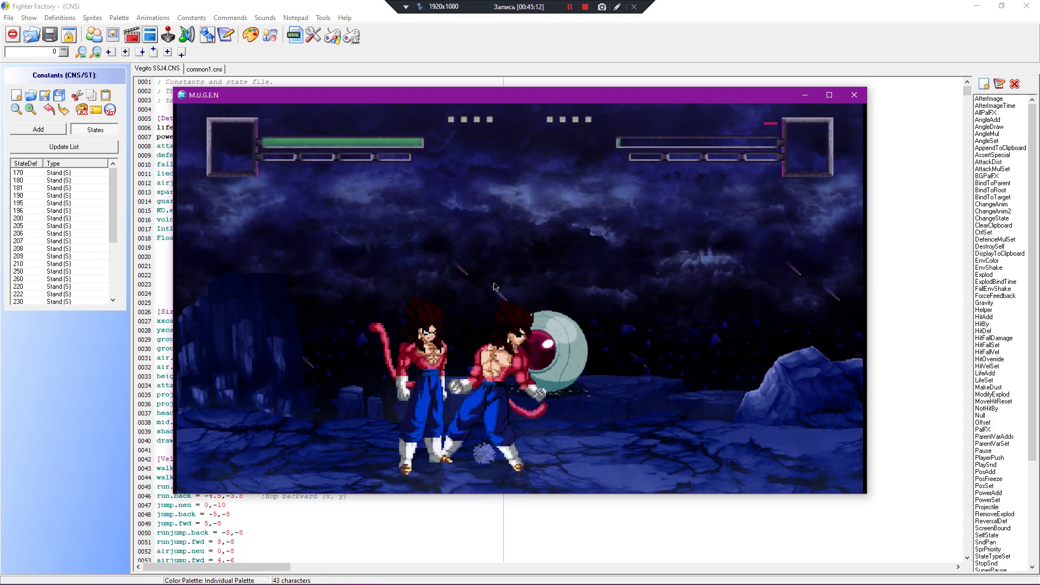
key(a)
key(a)
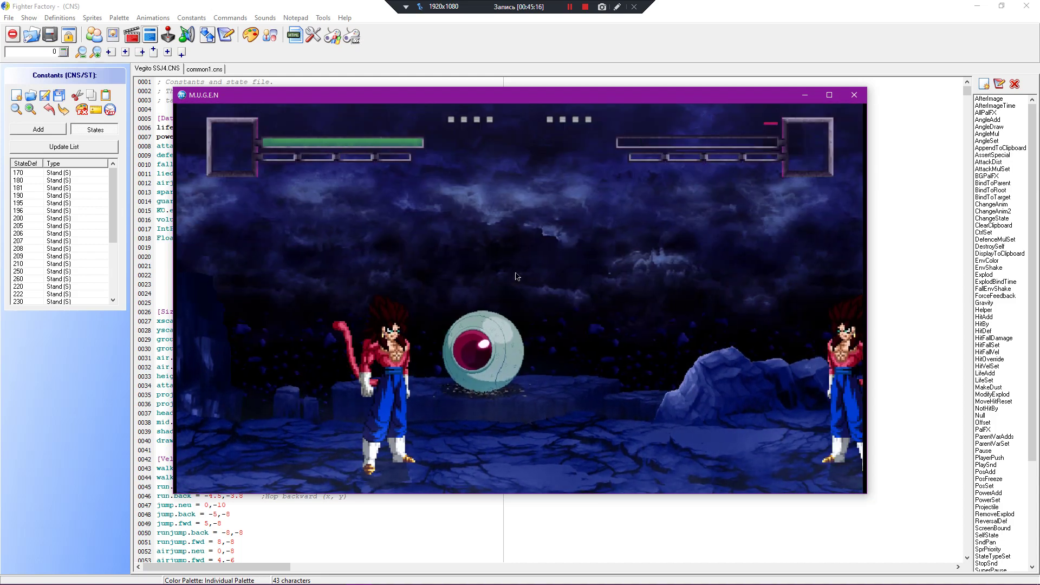
key(Escape)
click(979, 6)
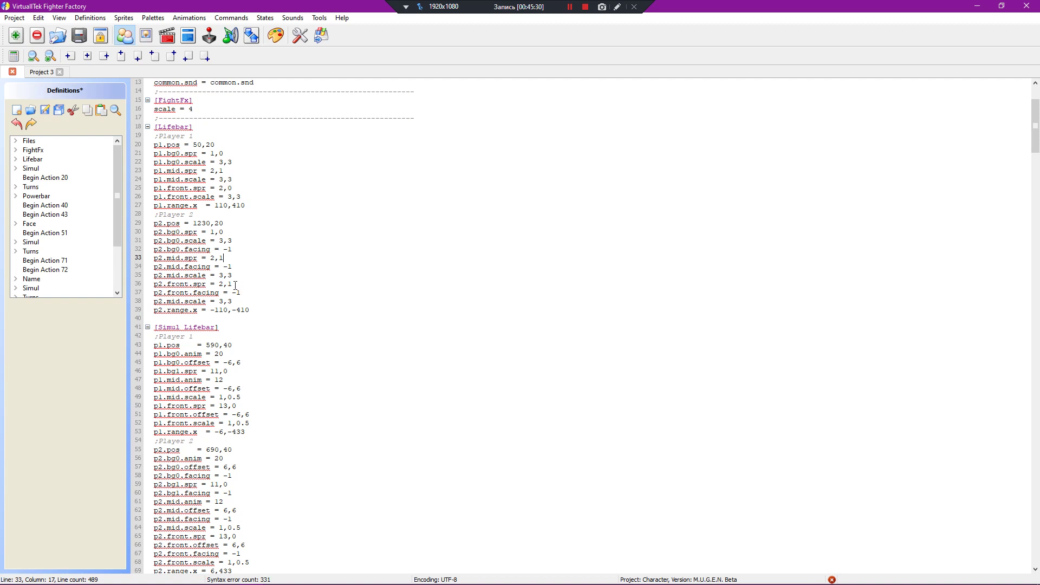
Step: Set p2.mid.spr to 2,1 and p2.front.spr to 2,0, rename the second p2.mid.scale as p2.front.scale, and save the definitions
text(0)
double_click(169, 302)
click(45, 109)
Step: Test both players' life gauges in a maximized M.U.G.E.N match, and set the character's power to 1000 in the constants file
click(206, 575)
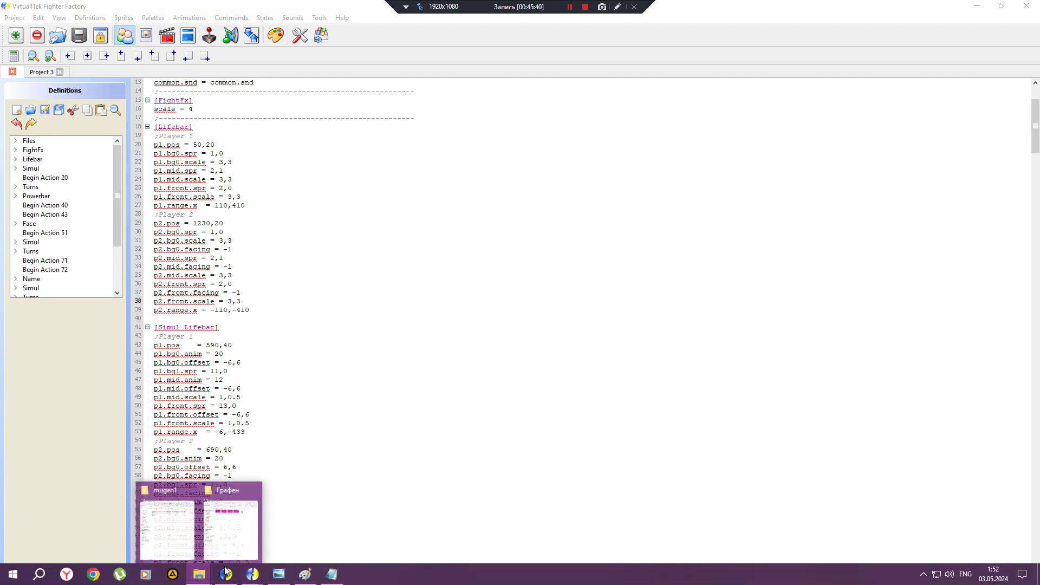
click(226, 574)
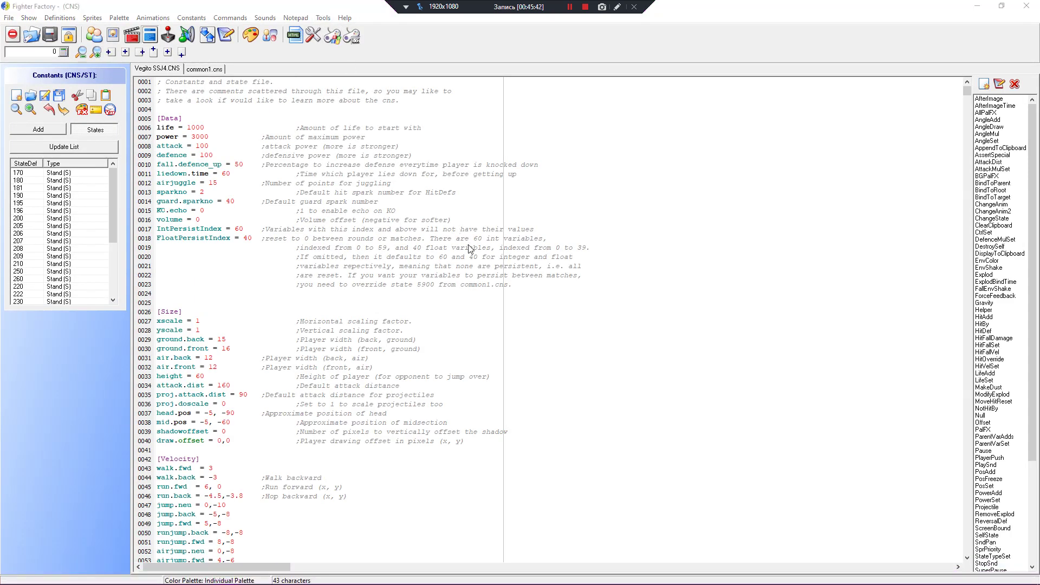
key(F5)
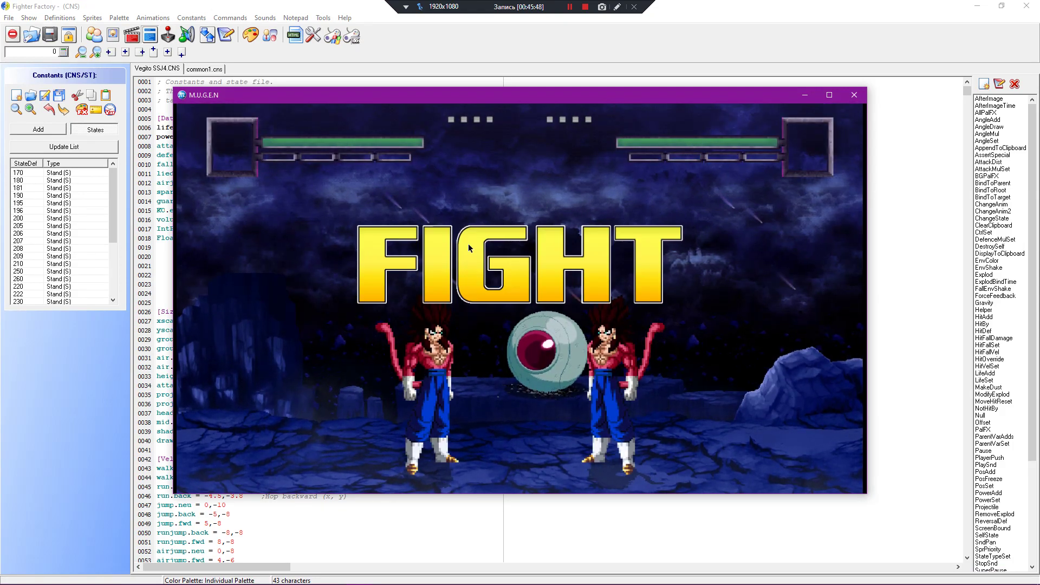
click(829, 94)
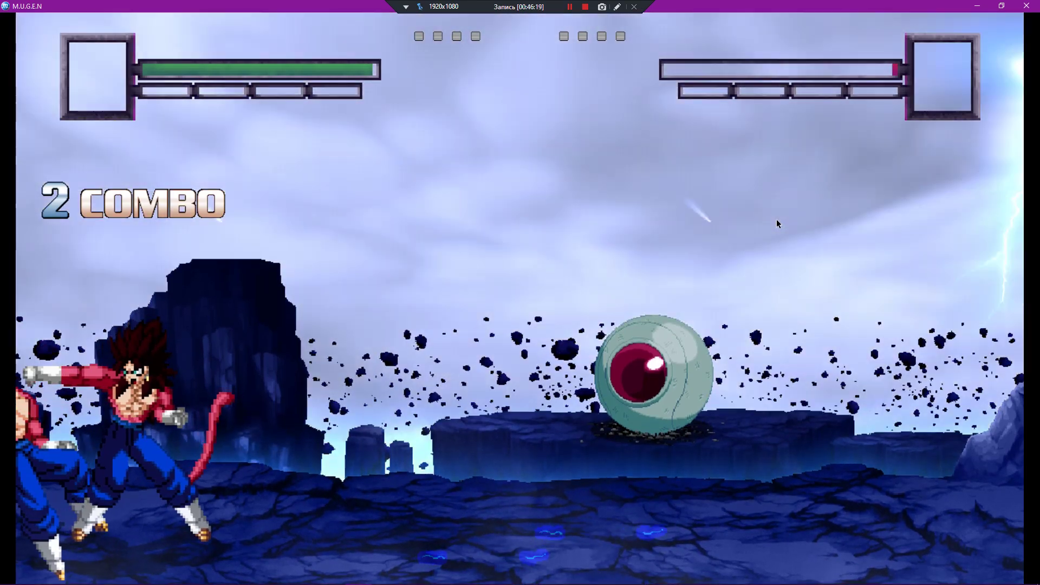
key(Escape)
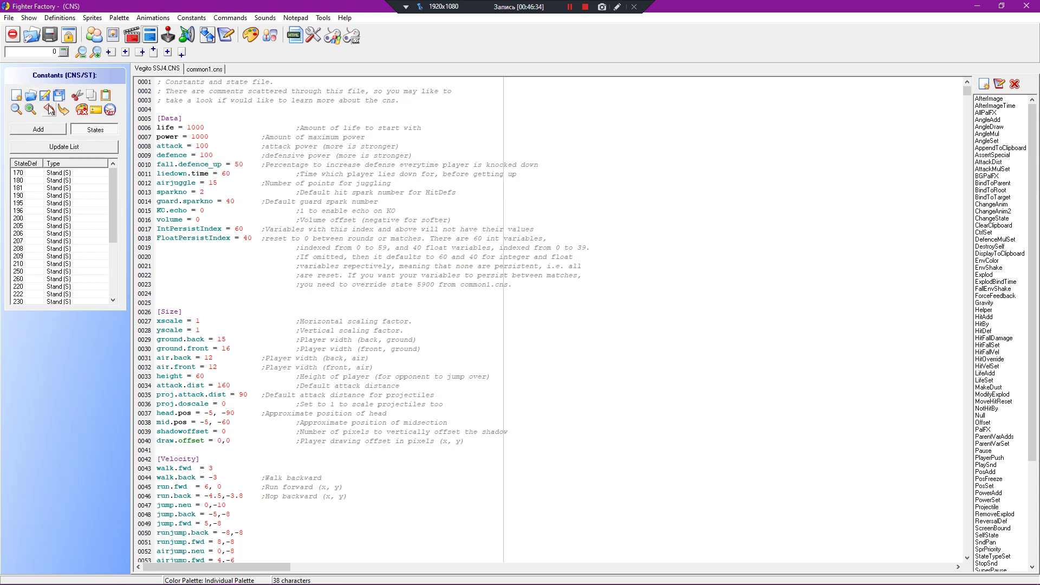
click(977, 6)
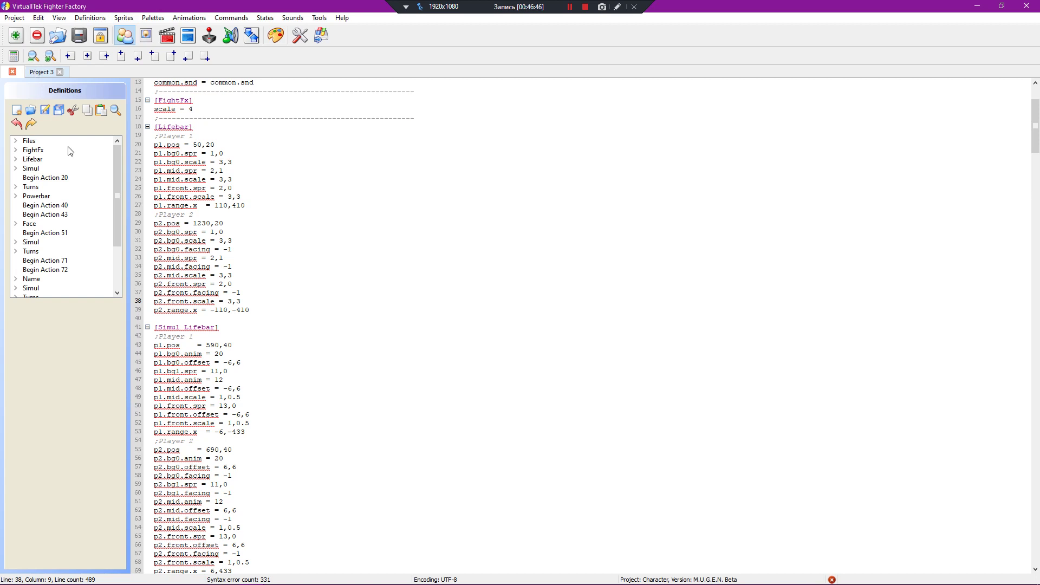
Step: Show the life gauge sprite in the lifebar project's Sprites editor and bring up the Графен graphics folder
scroll(261, 274, down, 7)
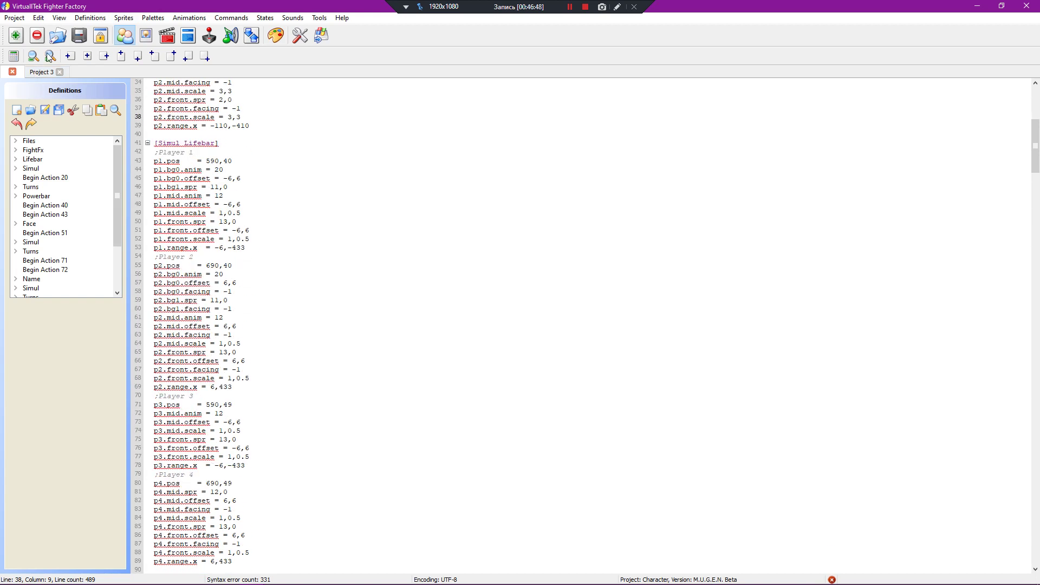
click(146, 35)
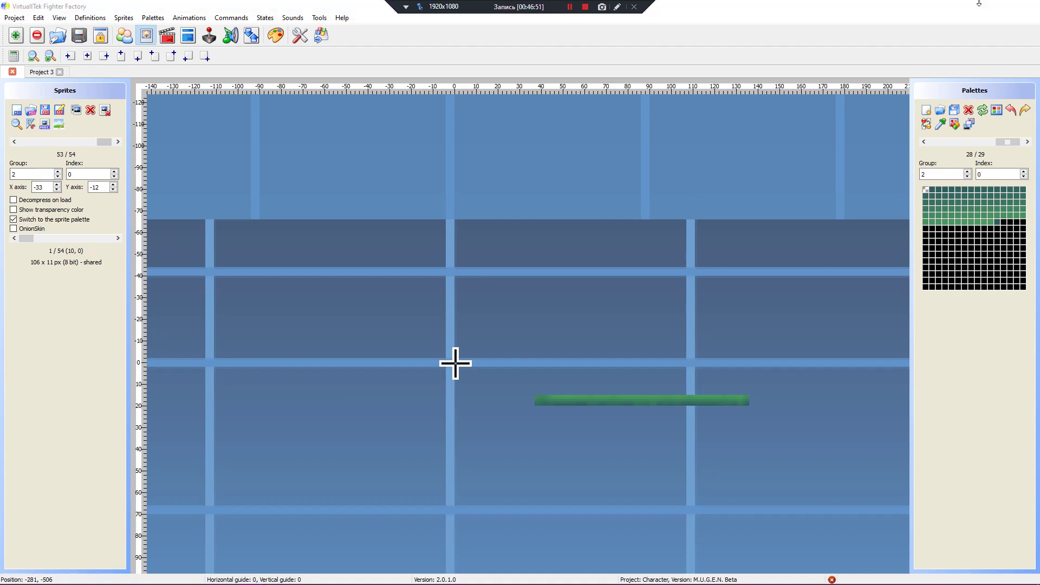
click(977, 6)
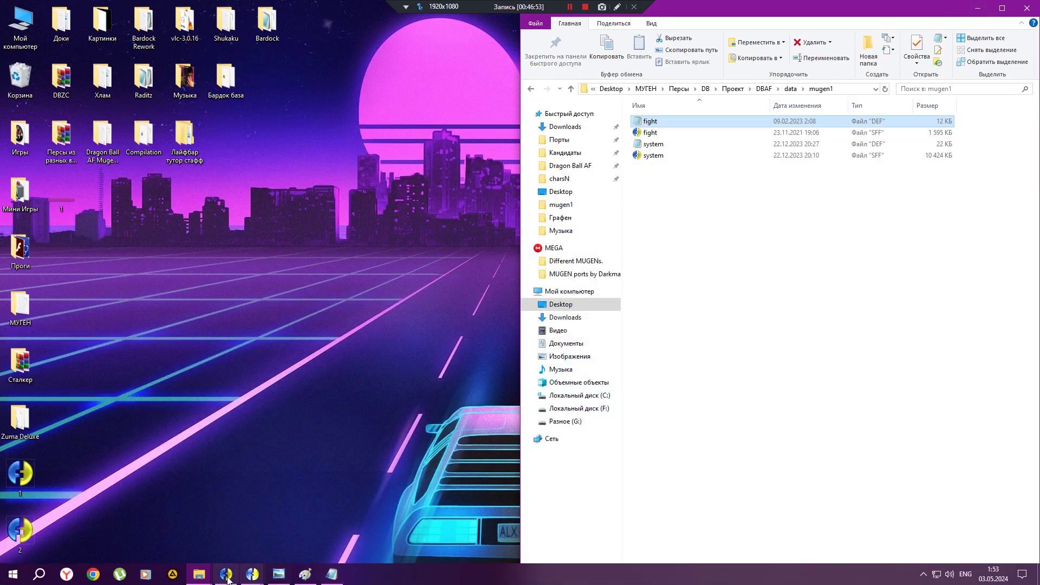
click(223, 533)
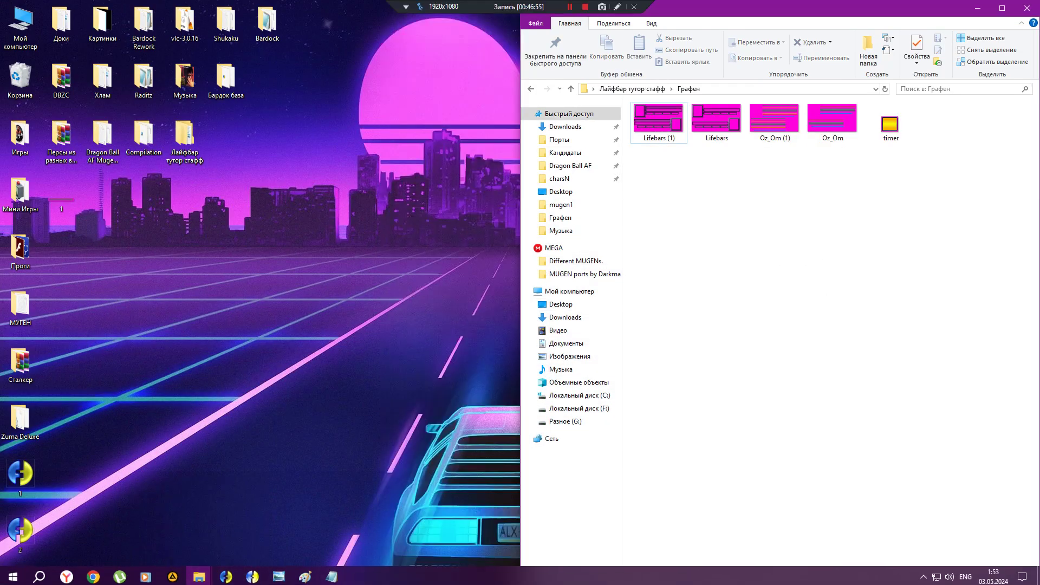
Step: Copy the upper blue power bar from the Oz_Om image in Paint
click(306, 573)
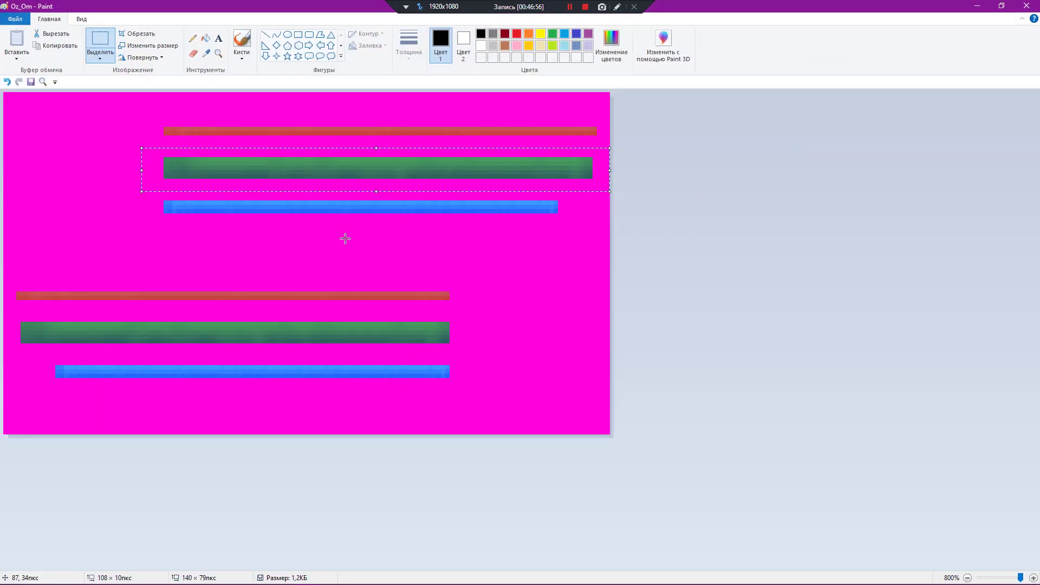
click(244, 250)
drag(133, 192, 597, 252)
key(ctrl+c)
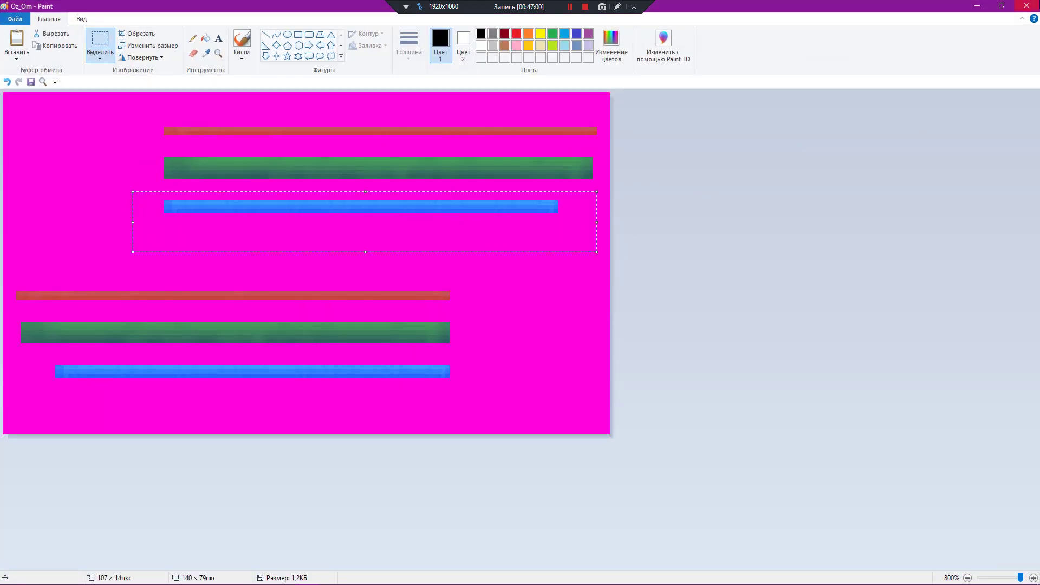
Step: Replace the green bar in the desktop image 1 with the copied blue power bar, trimmed to about 96 × 8 px, and save it
click(1023, 6)
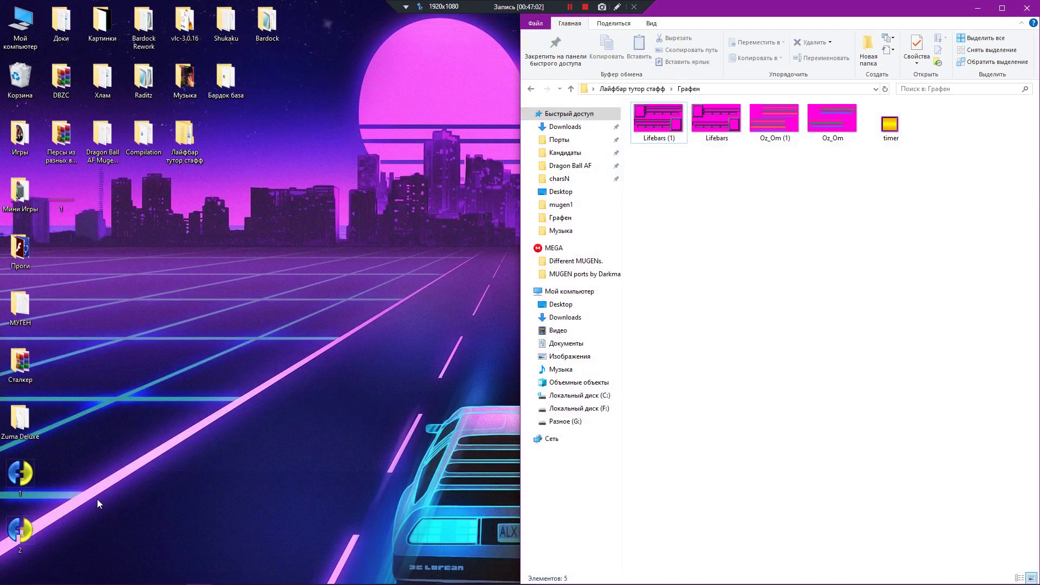
right_click(42, 176)
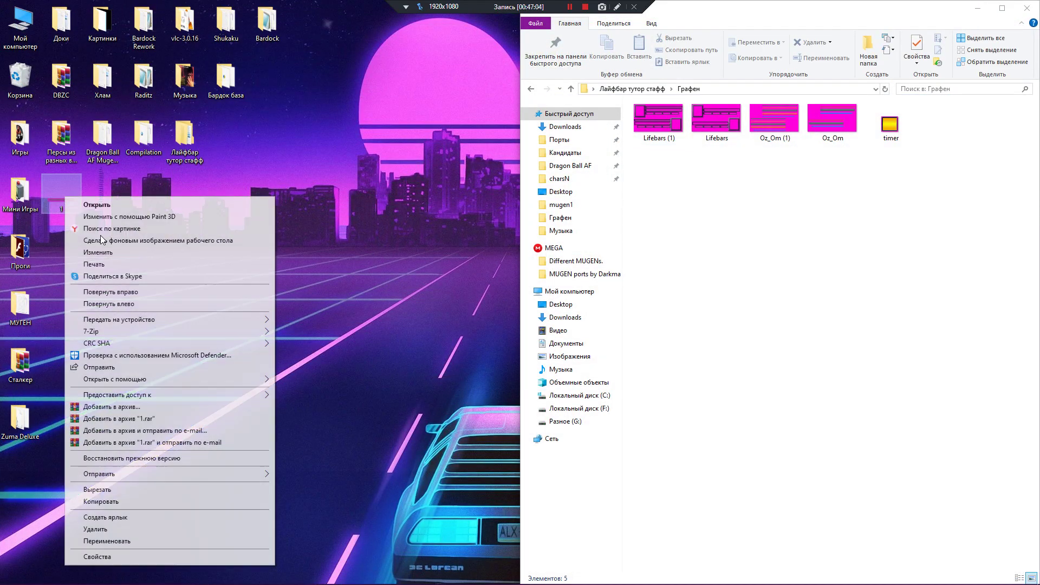
click(121, 260)
scroll(235, 211, up, 7)
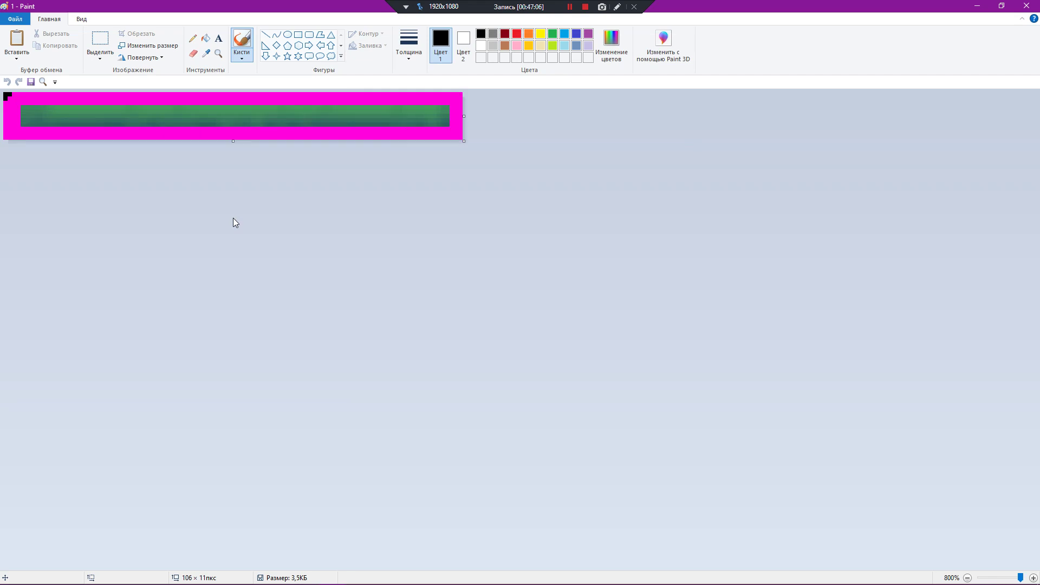
key(ctrl+v)
drag(174, 119, 170, 117)
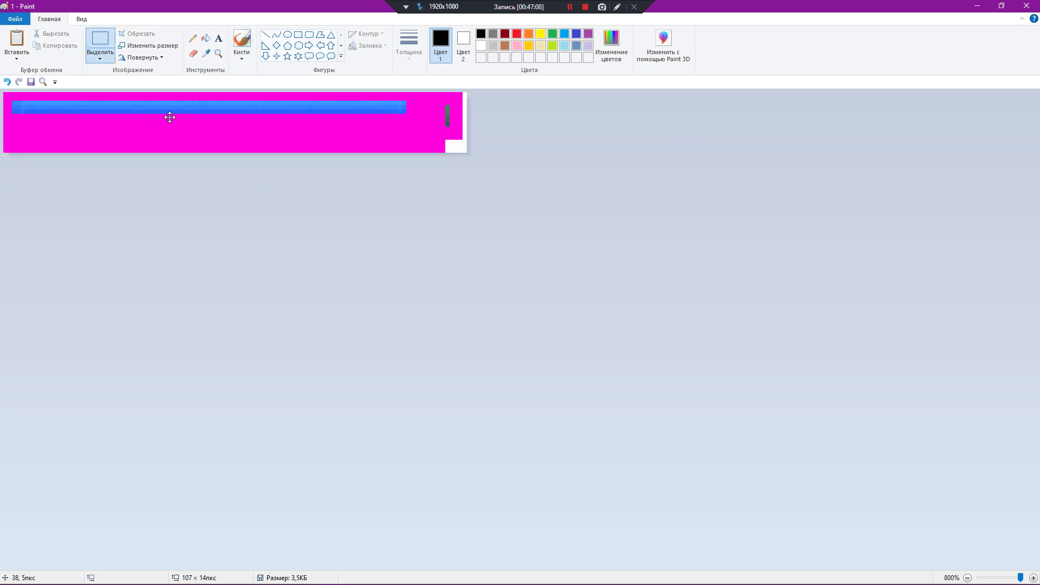
click(485, 208)
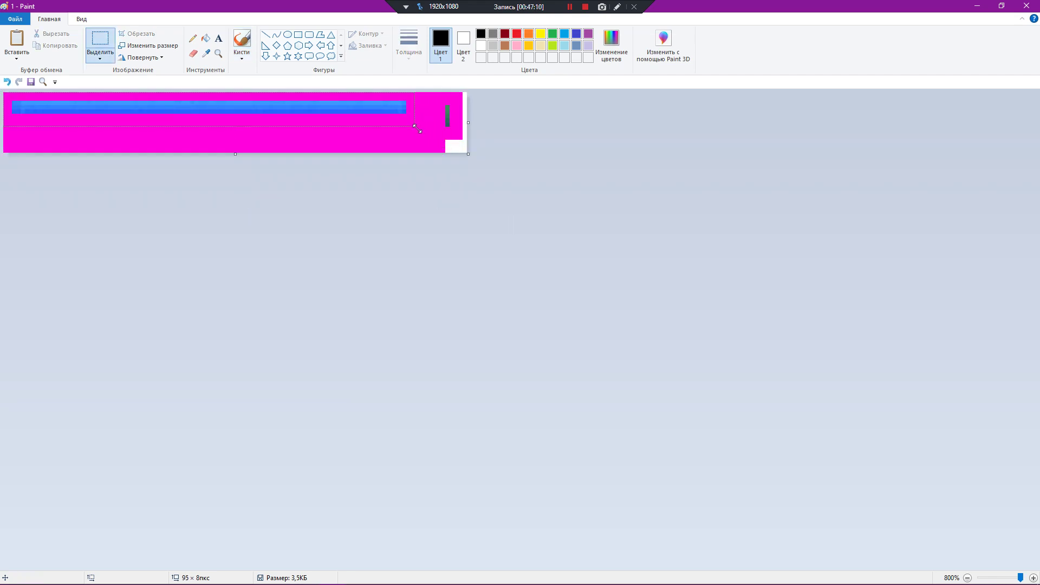
drag(417, 129, 420, 127)
click(1035, 3)
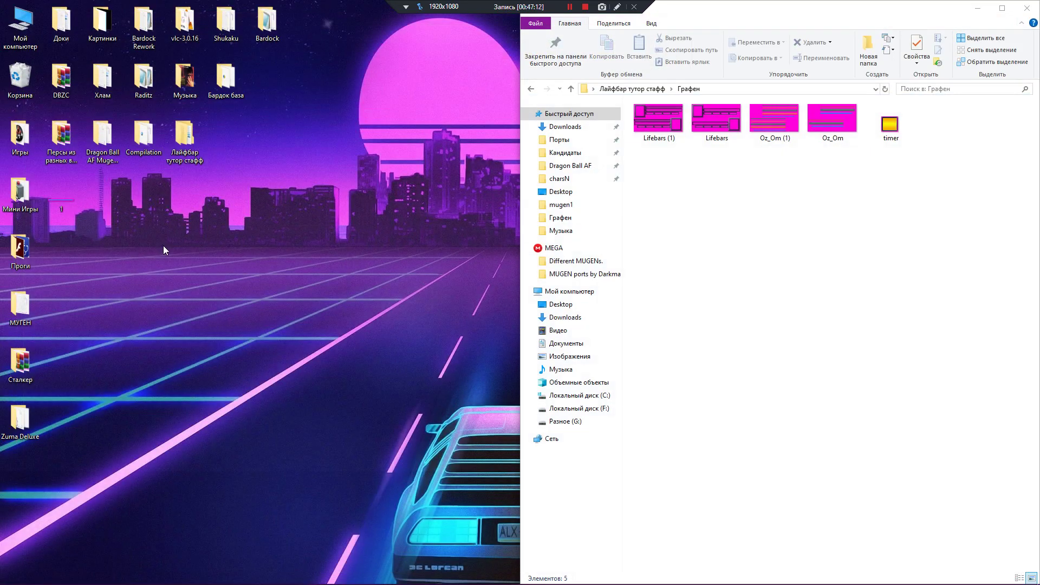
Step: Switch to Fighter Factory, delete the red bar sprite from Project 3, and add 1.bmp as group 0, index 0
mouse_move(253, 574)
click(292, 529)
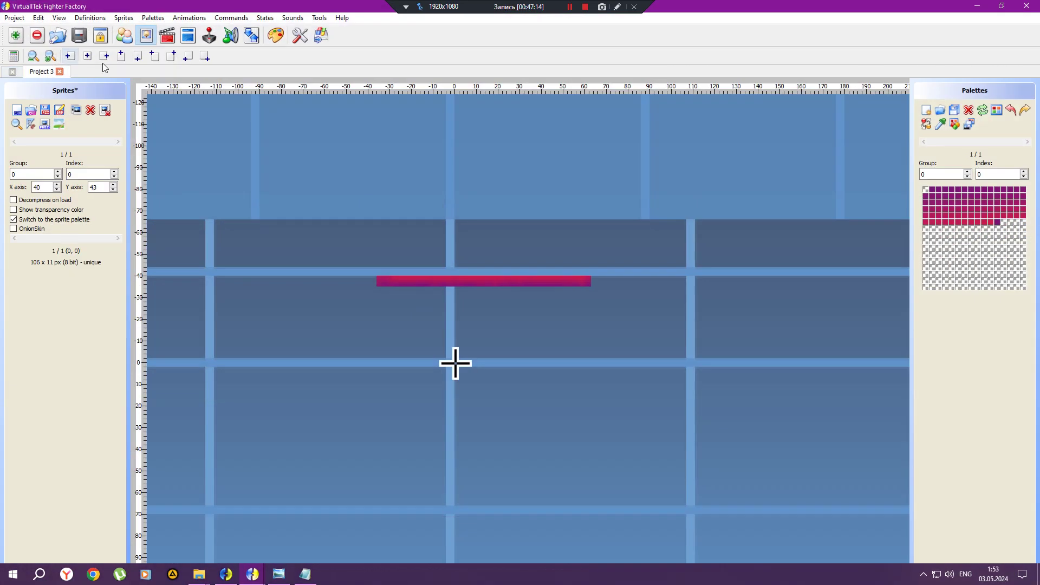
click(102, 110)
click(558, 267)
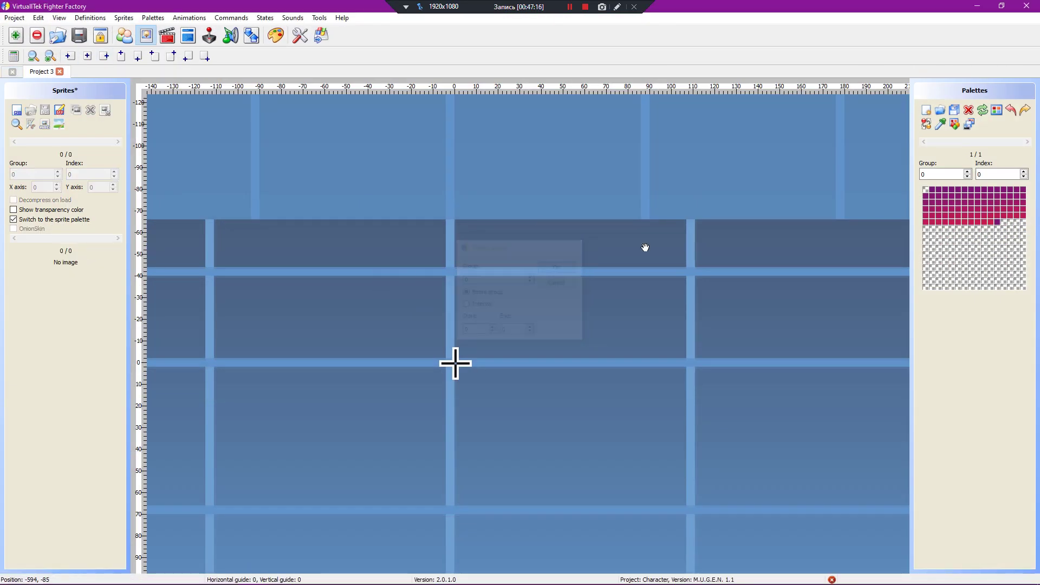
click(16, 111)
click(161, 250)
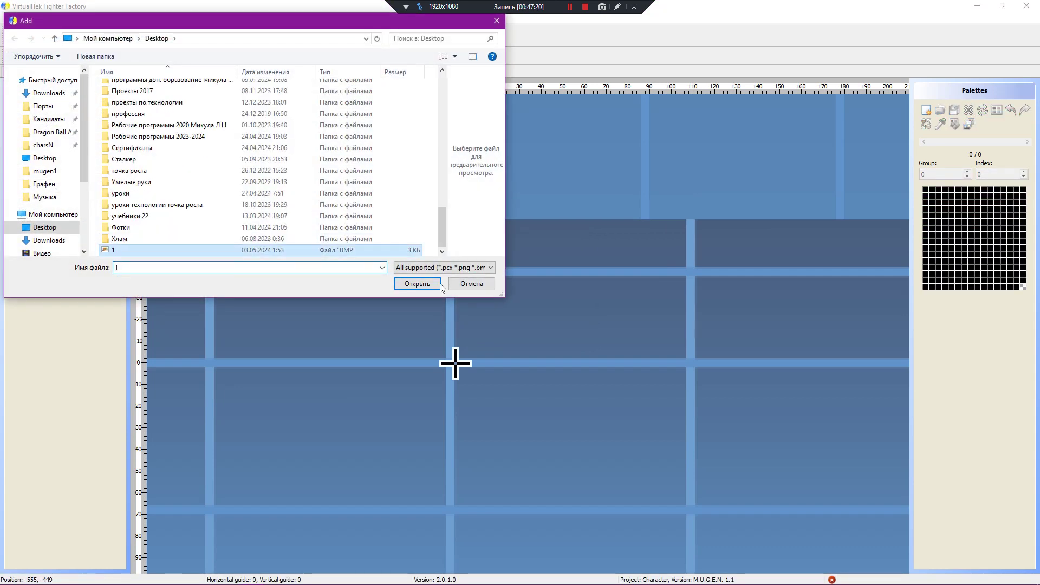
click(418, 283)
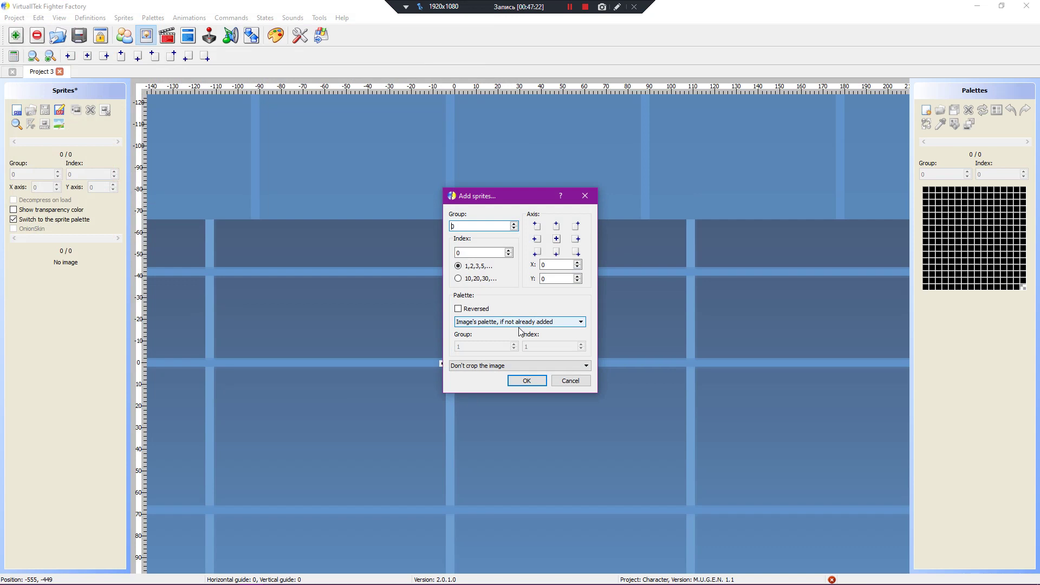
click(526, 380)
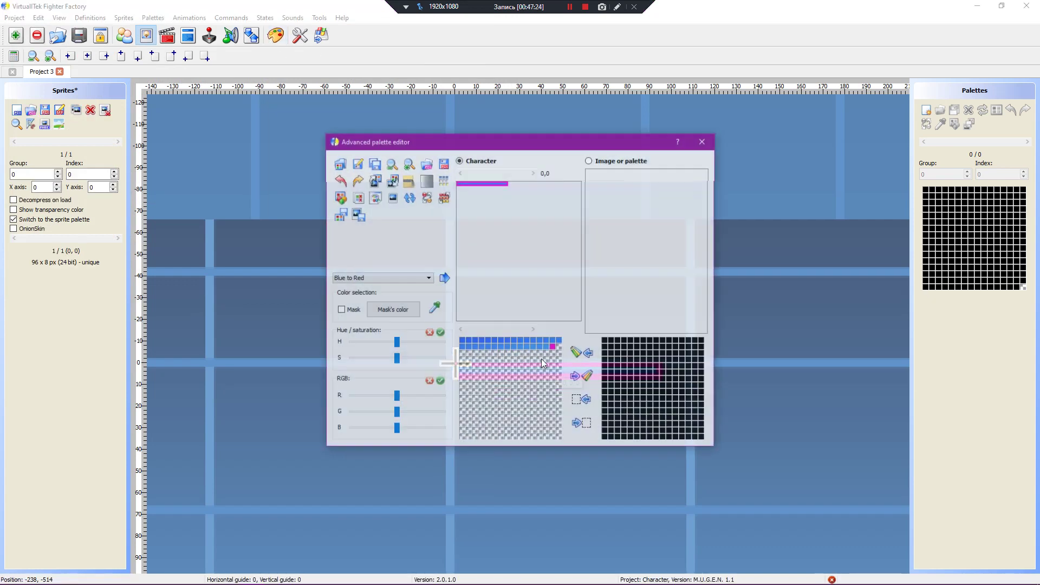
Step: Swap magenta with the first blue in the sprite's palette and save the image with its own palette if not already added
click(553, 347)
ctrl+click(462, 341)
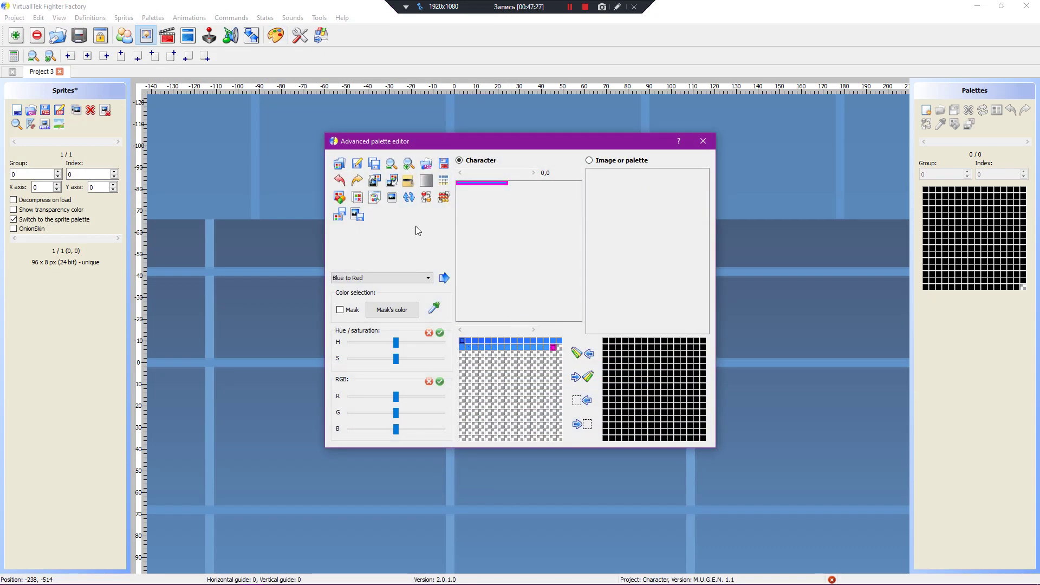
click(427, 197)
click(357, 214)
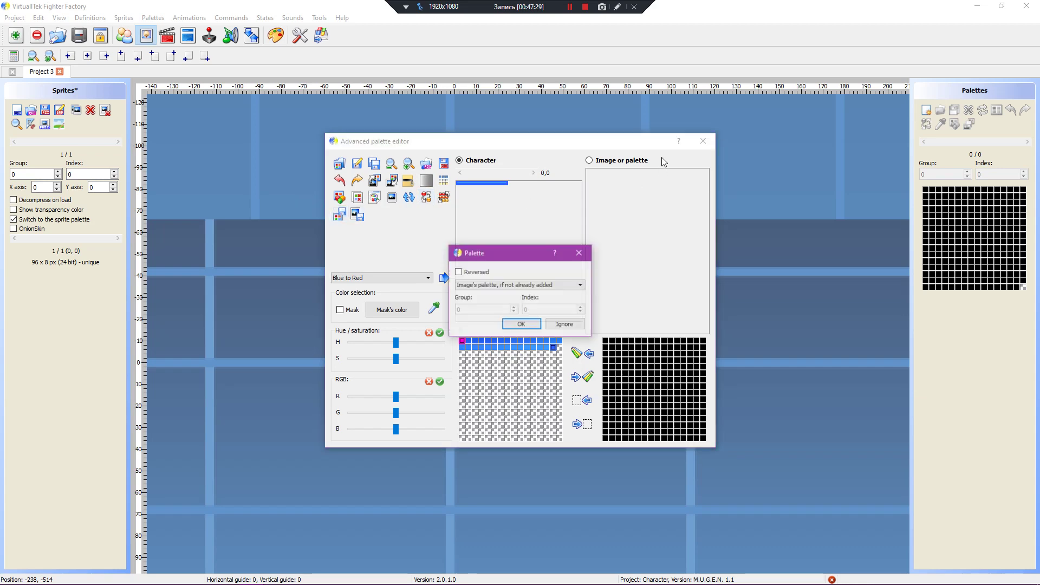
click(522, 315)
click(704, 144)
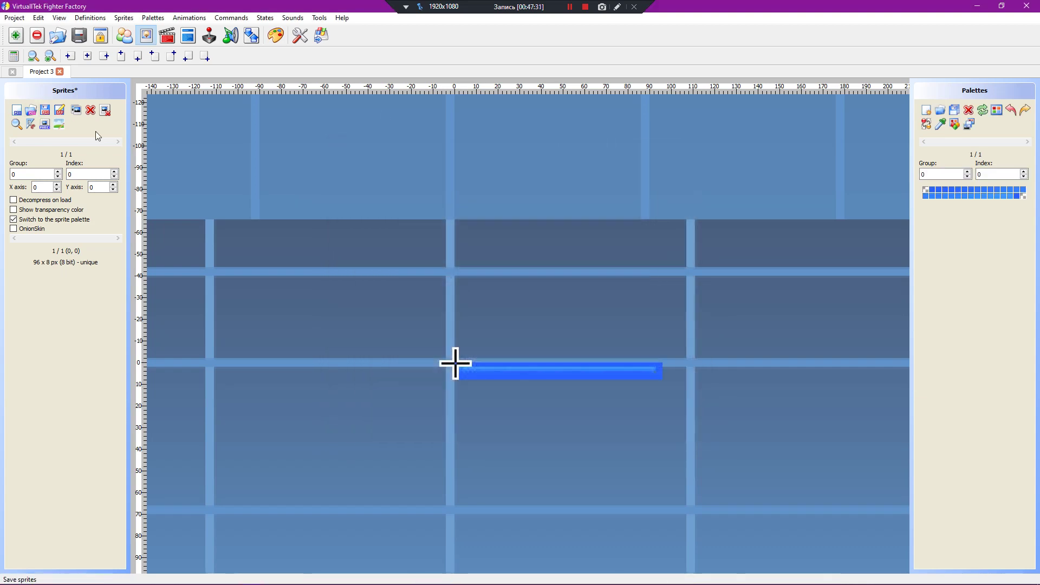
Step: Delete the blue bar sprite from Project 3 and add 1.bmp again using the existing palette
click(91, 111)
key(Return)
click(17, 111)
scroll(325, 217, down, 5)
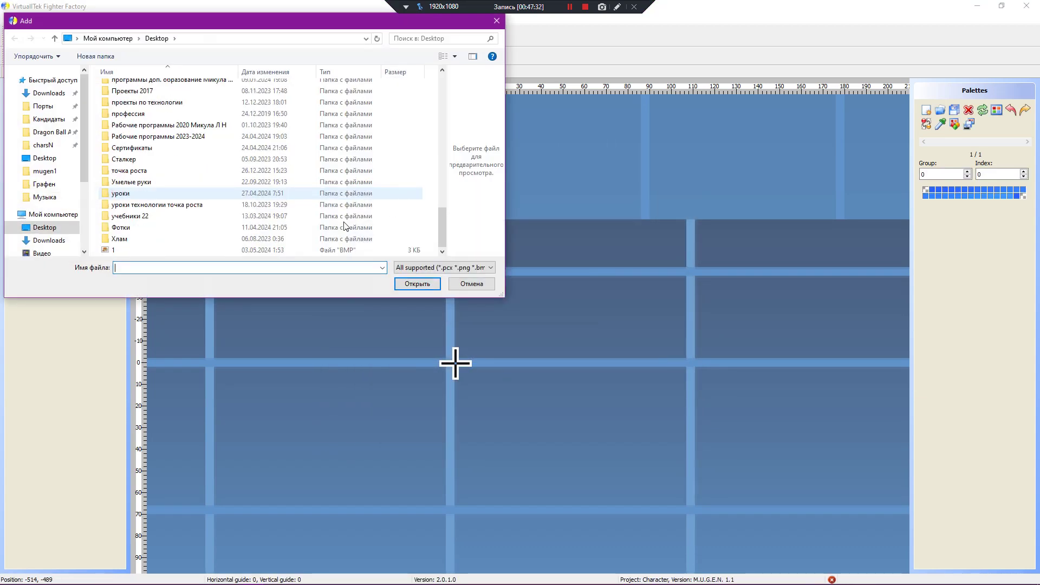
click(184, 254)
click(416, 283)
click(527, 321)
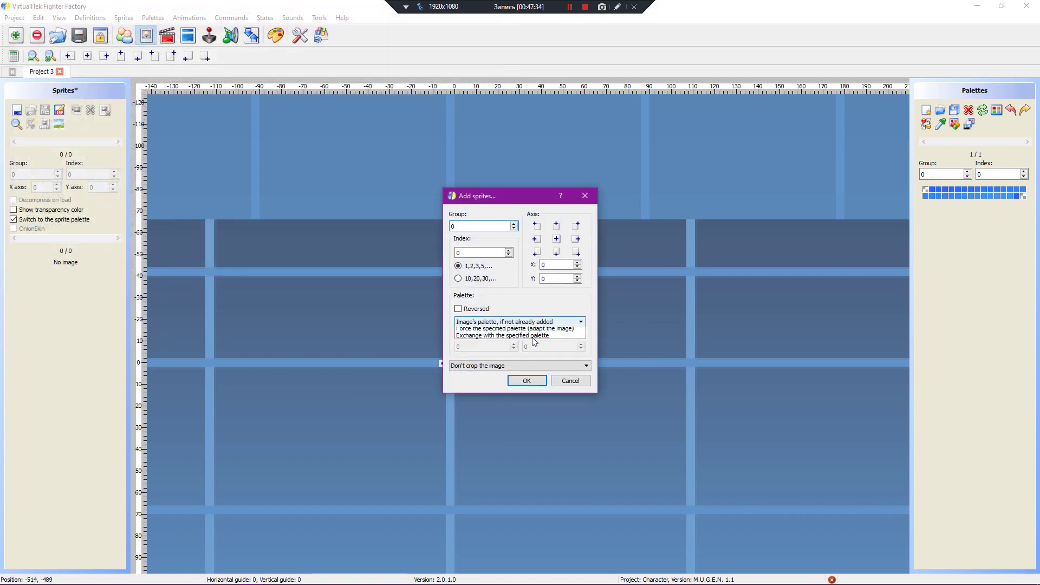
click(533, 331)
click(540, 379)
scroll(607, 410, up, 1)
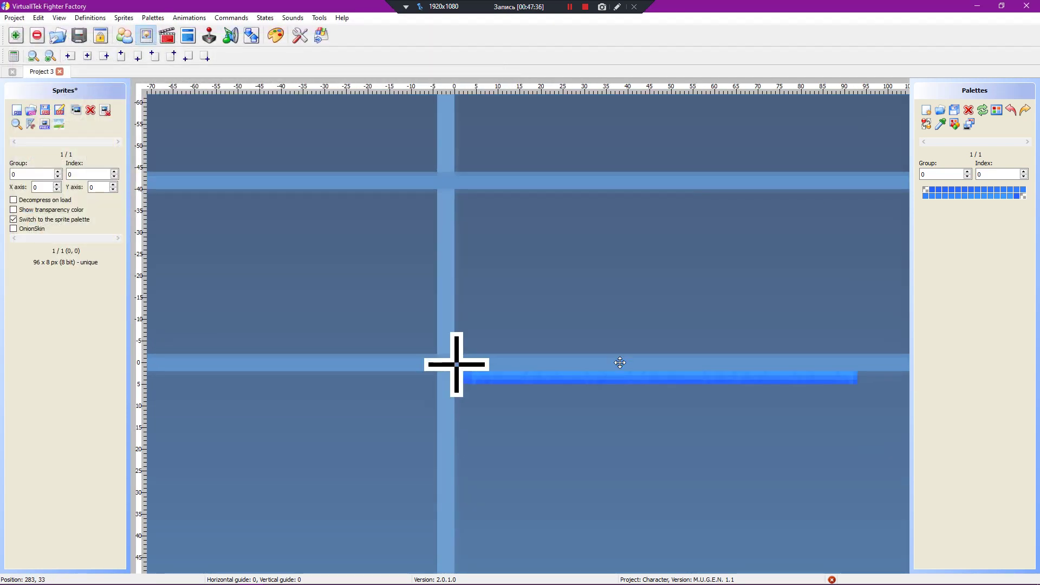
Step: Export the blue bar sprite to the desktop as a PCX image named 1
drag(619, 360, 603, 283)
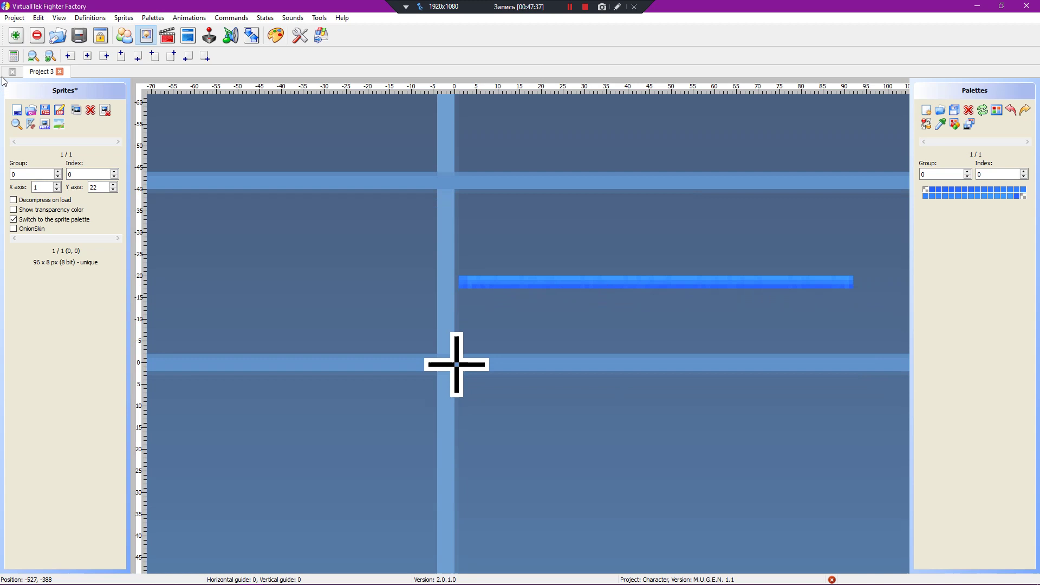
click(41, 108)
click(511, 348)
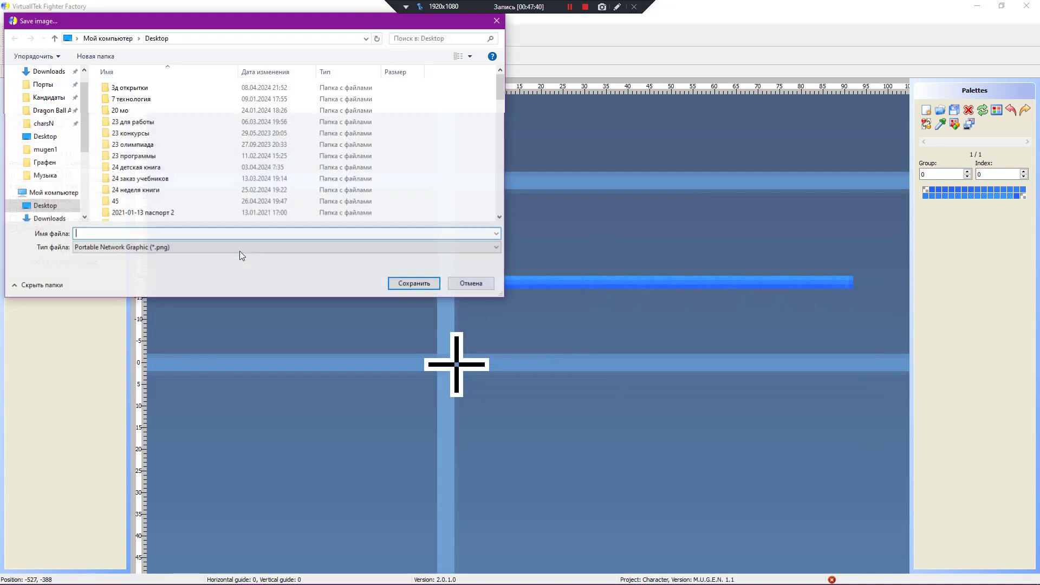
click(239, 247)
click(281, 262)
text(1)
click(414, 284)
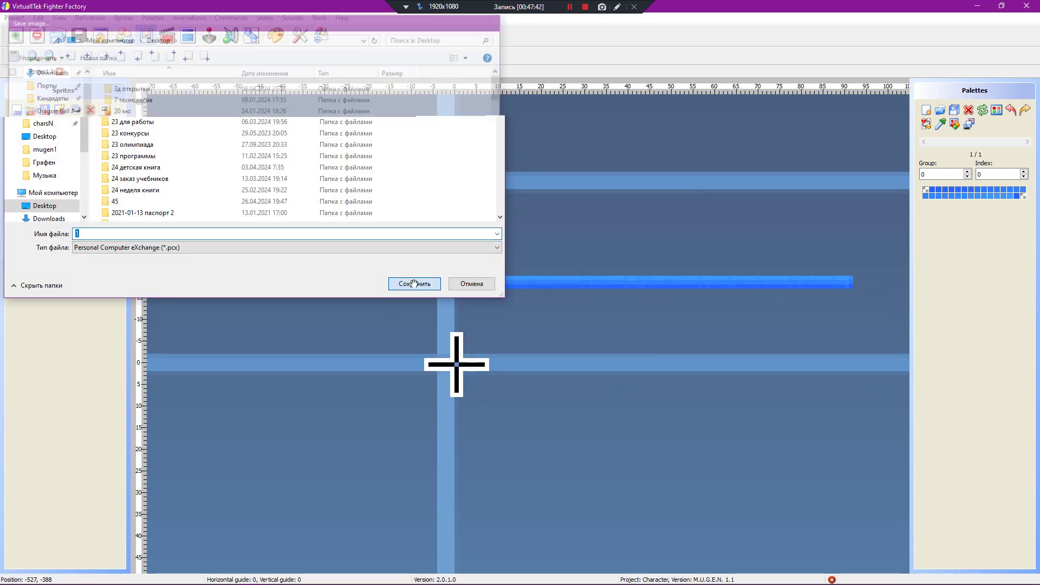
Step: Add 1.pcx after the last sprite of the lifebar project as group 3, index 0, and set its palette's group to 3
click(1, 72)
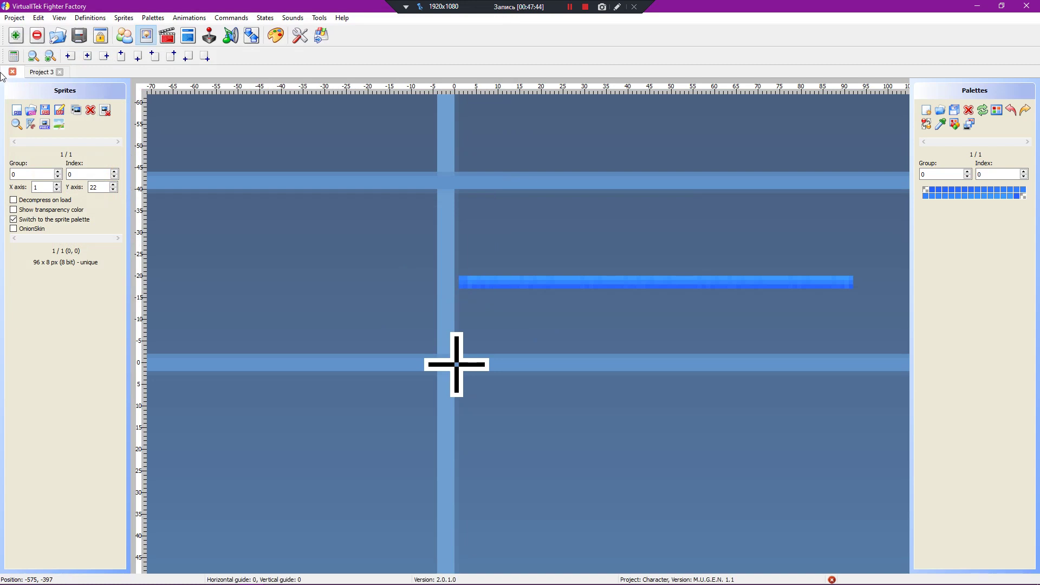
click(118, 142)
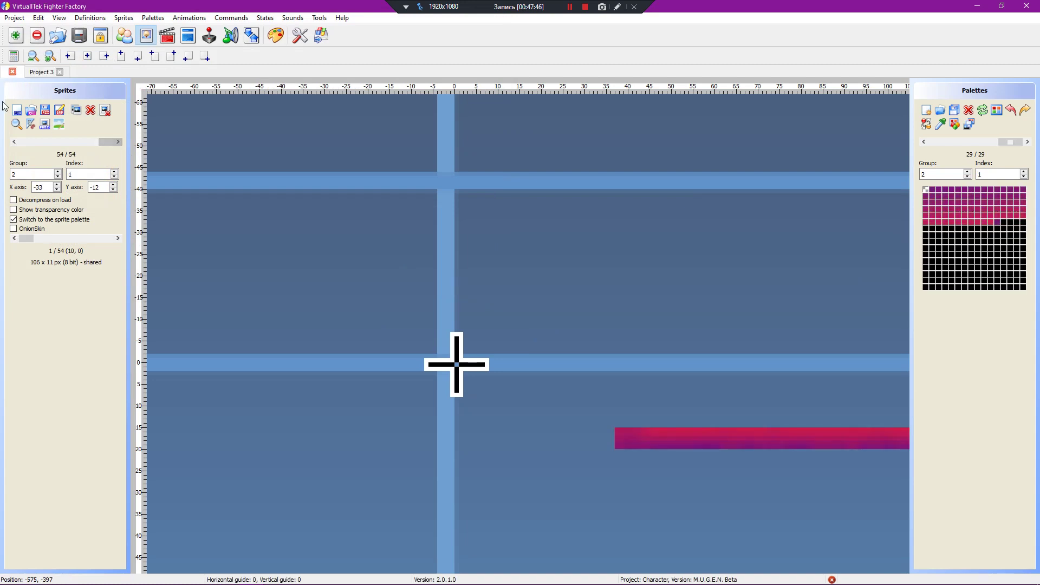
click(17, 109)
scroll(346, 195, down, 8)
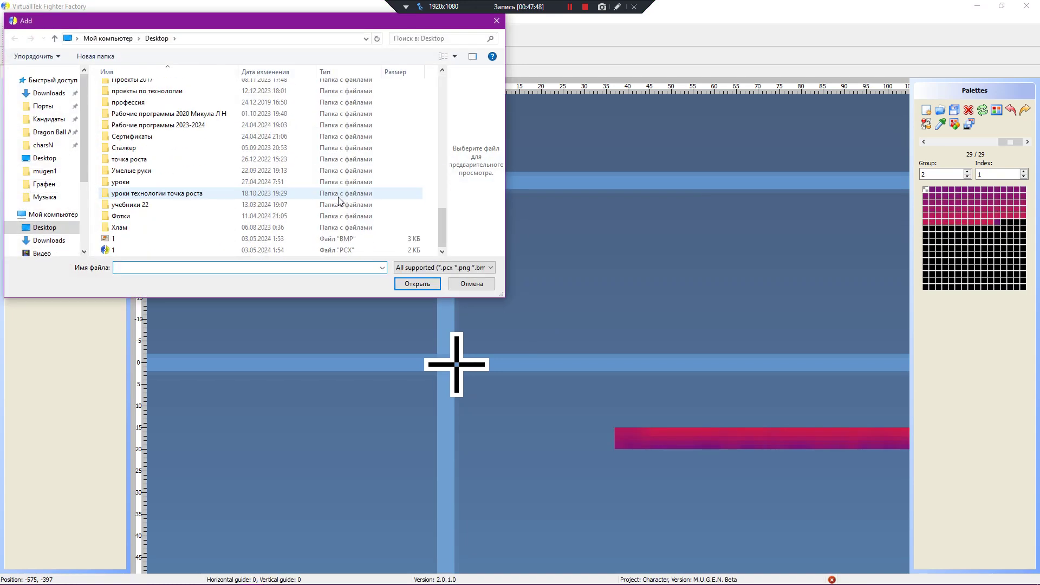
click(121, 250)
click(422, 285)
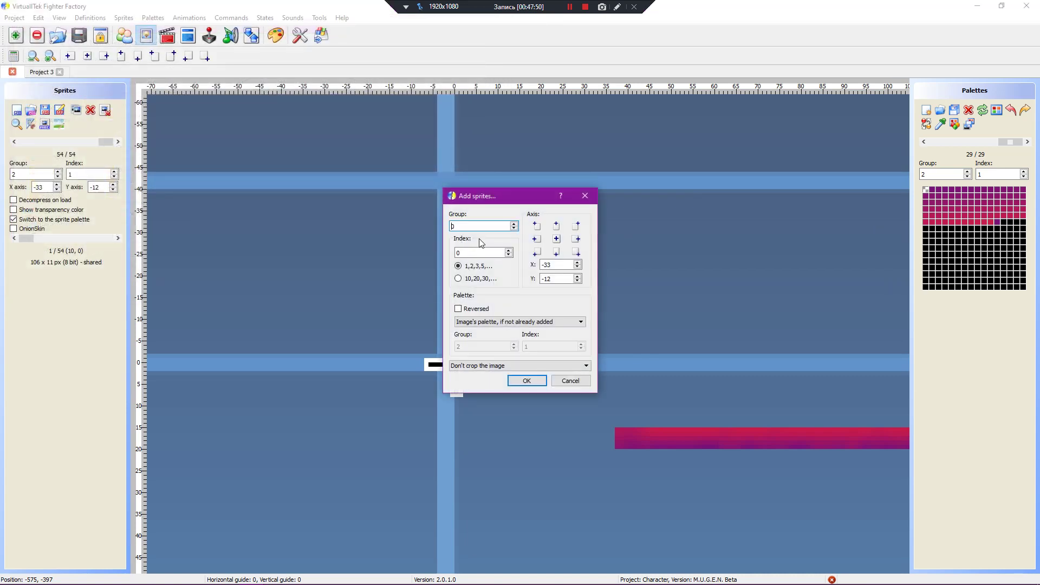
text(3)
click(525, 381)
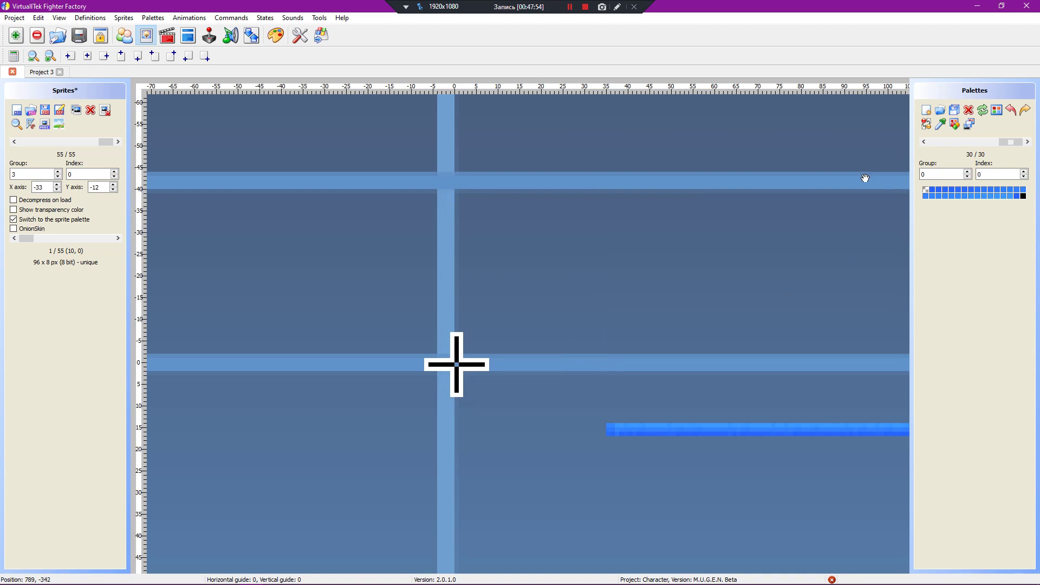
double_click(937, 174)
text(3)
Step: Move the blue power bar sprite to X axis -35 and Y axis -13, comparing it with the frame and life gauges
click(17, 141)
click(18, 142)
click(17, 142)
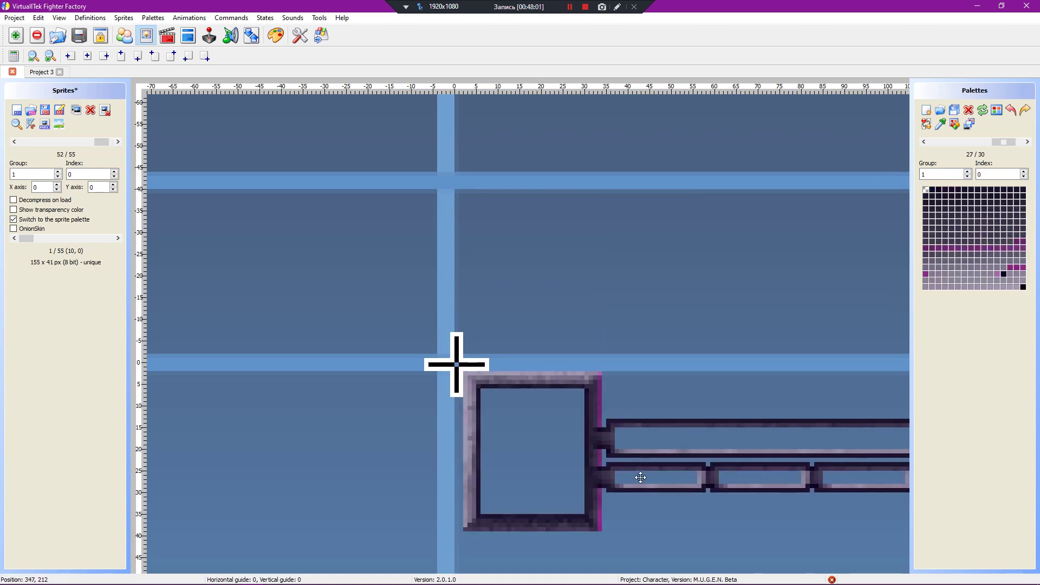
key(Right)
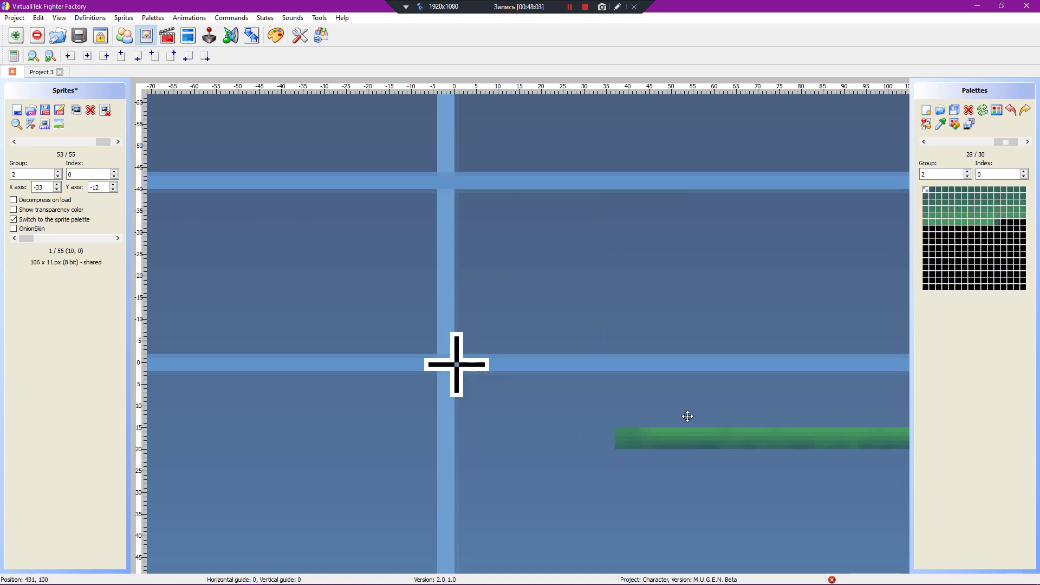
key(Left)
key(Right)
key(Right)
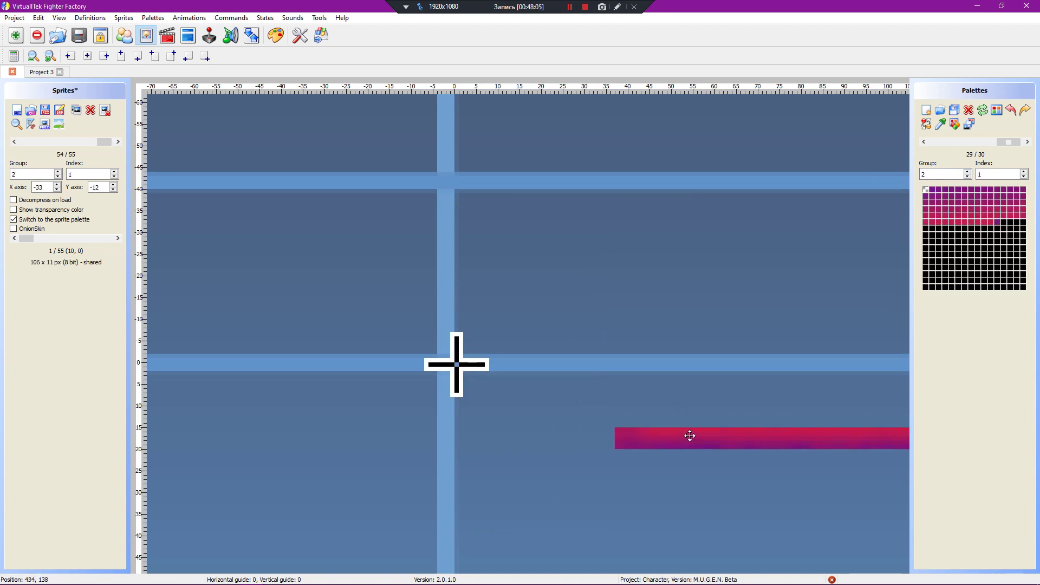
key(Right)
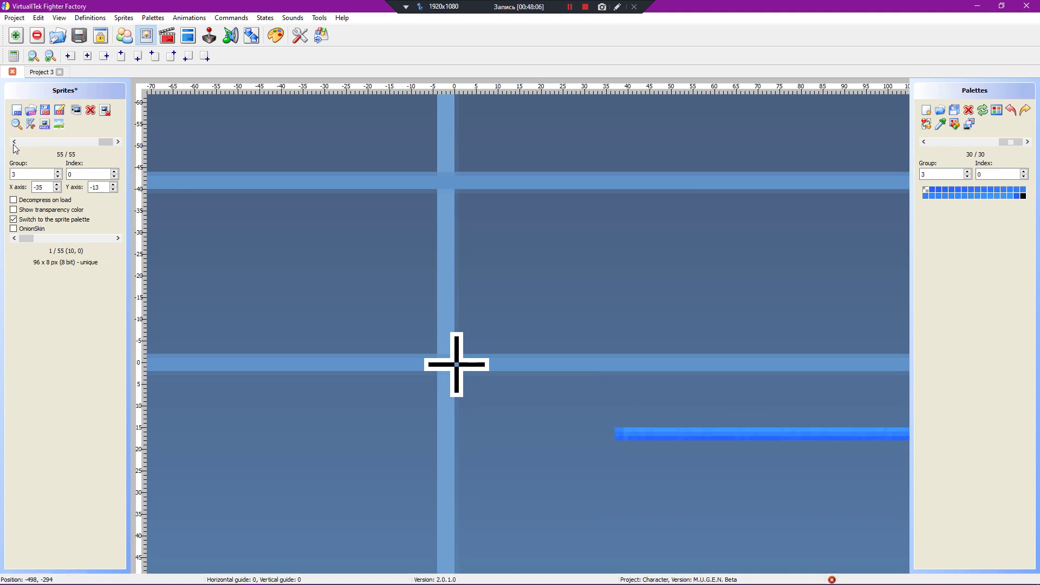
Step: Compare the blue power bar with the red life gauge and set the power bar's Y axis to -20
click(14, 142)
key(Right)
key(Left)
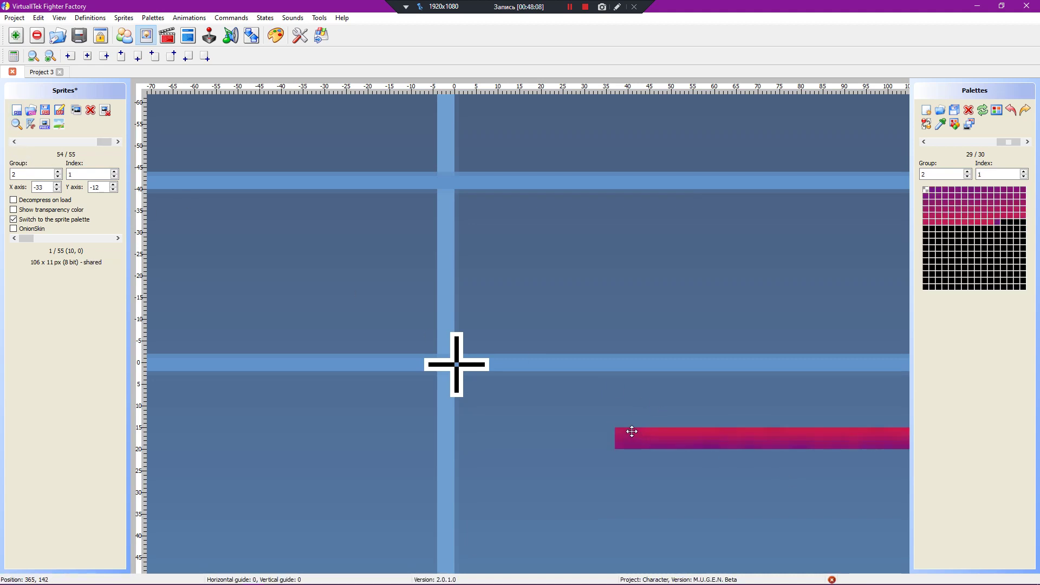
key(Right)
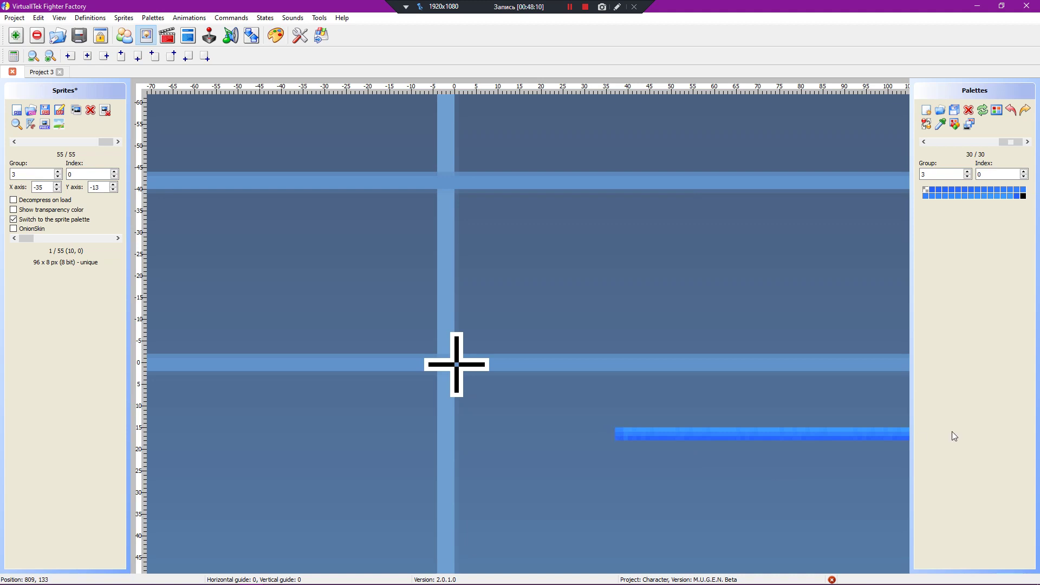
key(Left)
key(Right)
drag(113, 192, 113, 192)
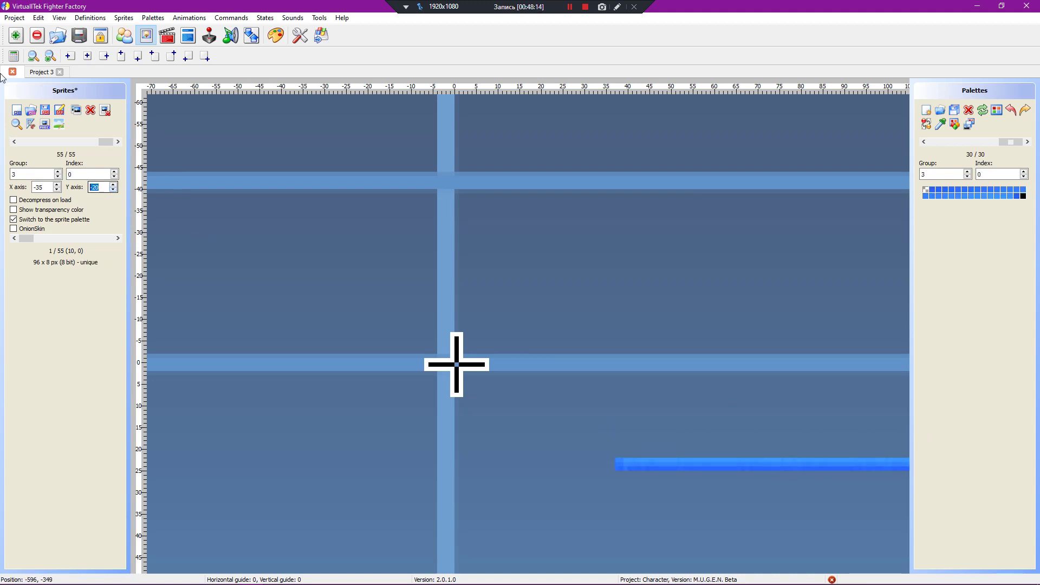
Step: Compare the blue power bar with the frame's lower slots and lower the power bar to Y axis -25
click(14, 142)
click(14, 142)
click(14, 142)
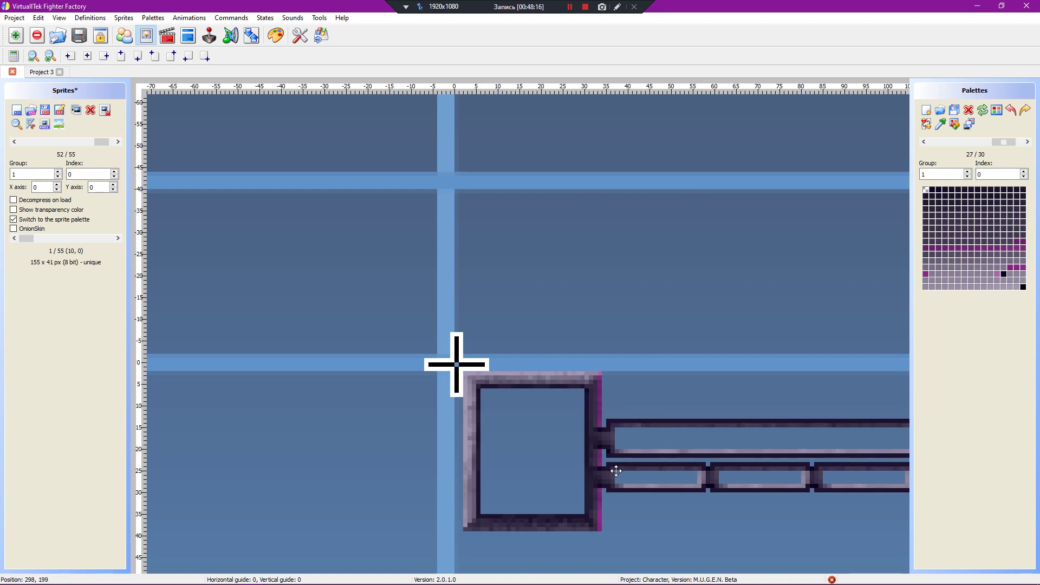
key(Right)
key(Right)
key(Right)
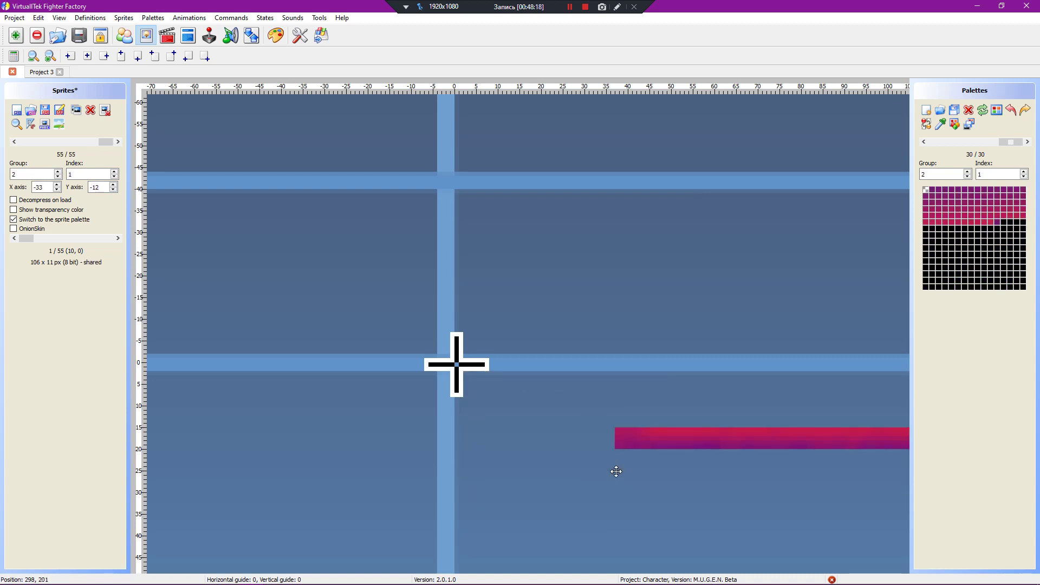
click(113, 189)
click(113, 190)
click(113, 189)
click(113, 190)
click(114, 190)
click(13, 142)
click(14, 142)
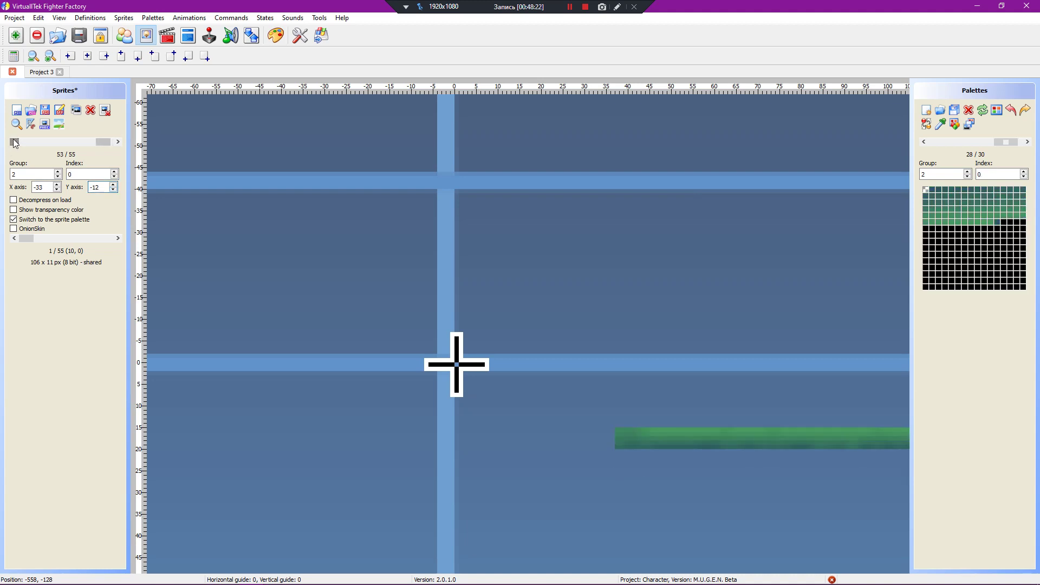
click(14, 142)
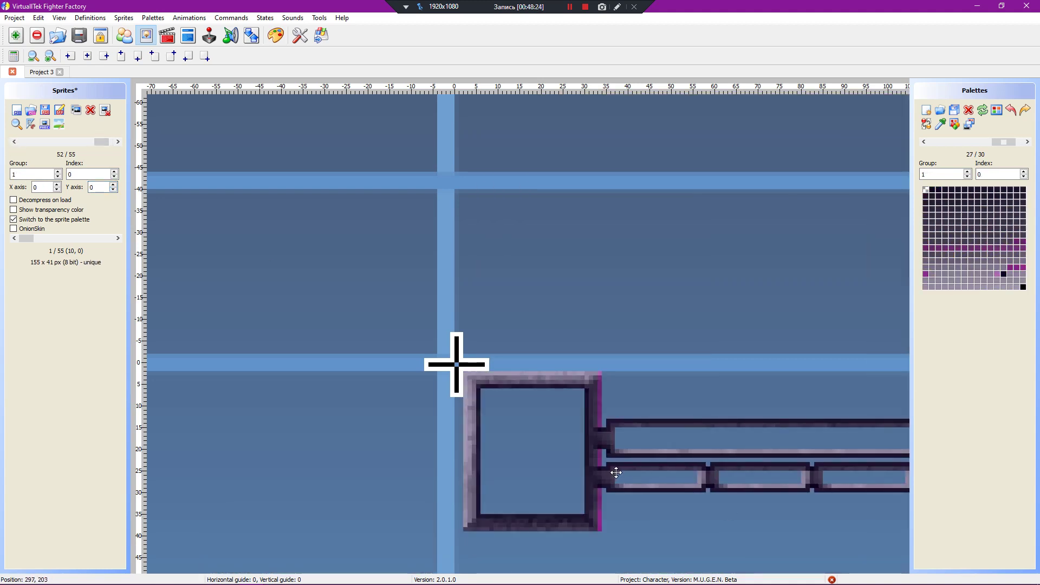
scroll(616, 472, down, 3)
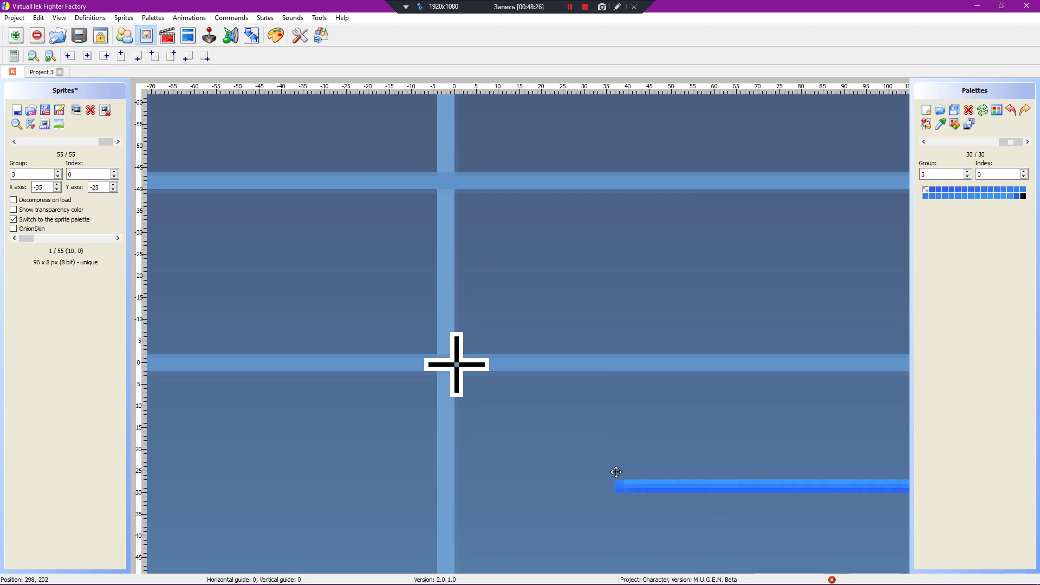
Step: Raise the blue power bar to Y axis -22 and compare it again with the frame's lower slots
click(113, 184)
click(114, 185)
click(13, 142)
click(14, 142)
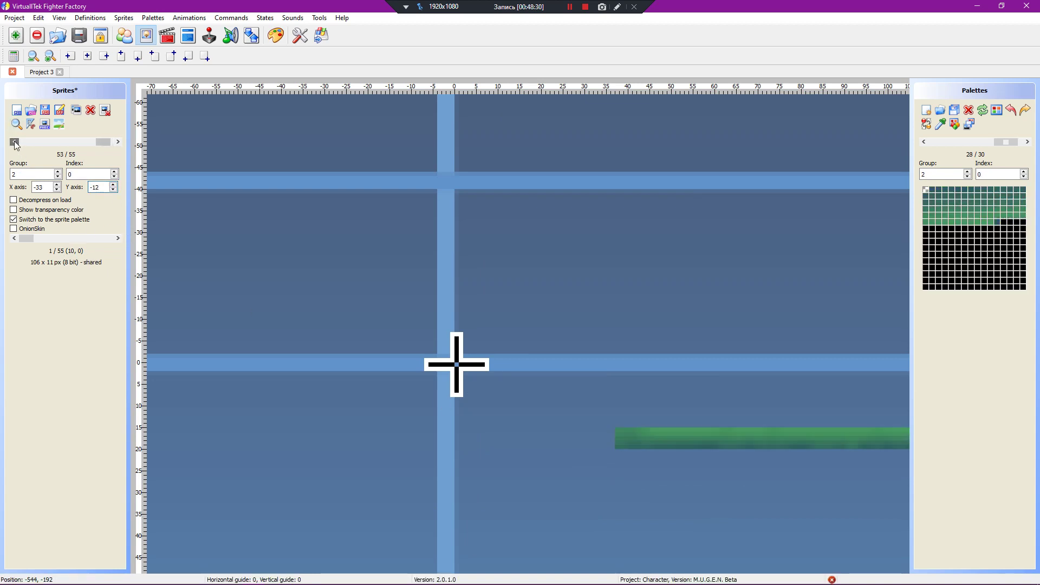
click(13, 142)
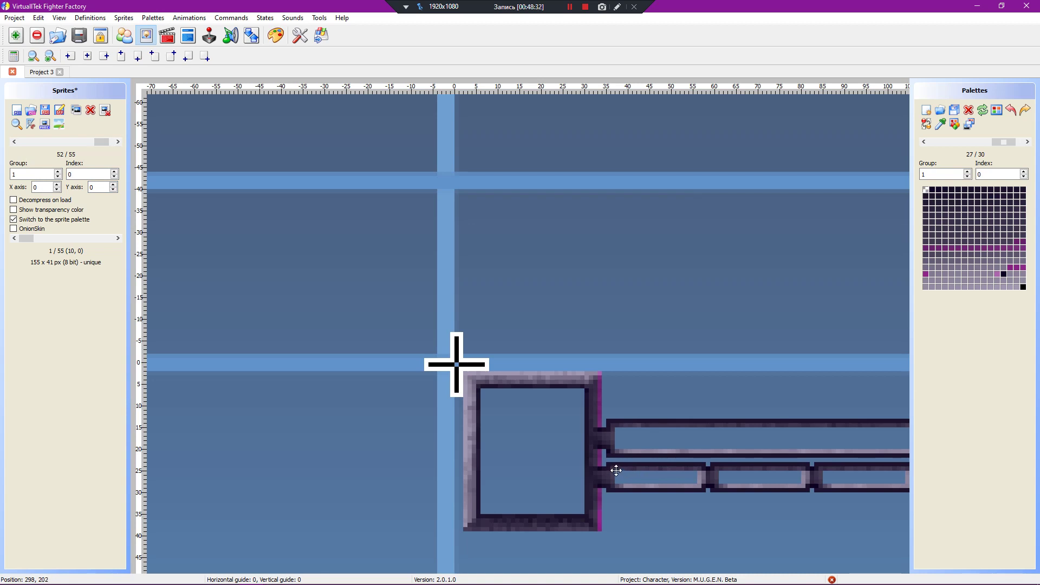
scroll(616, 471, down, 2)
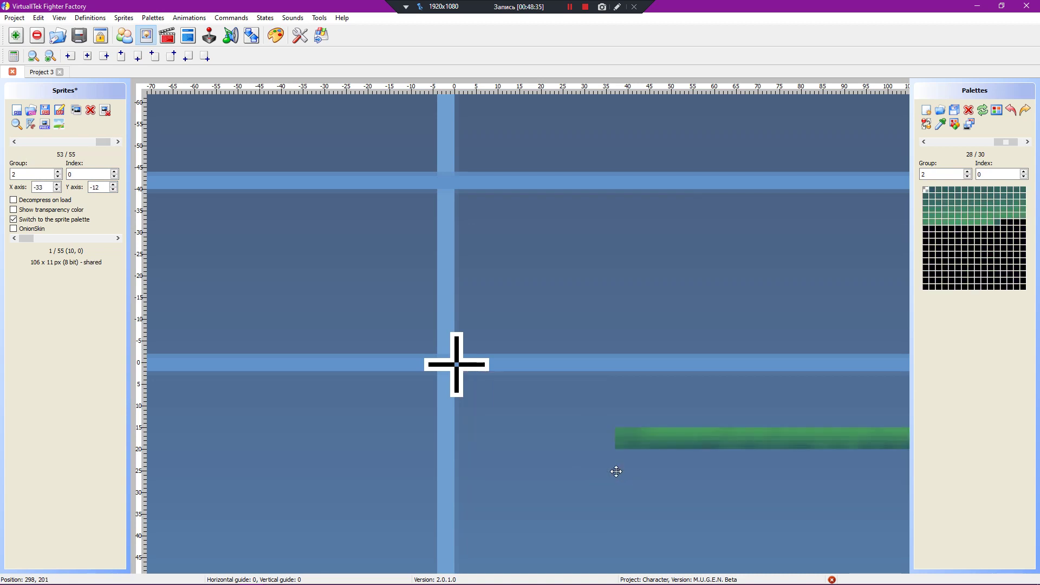
scroll(616, 471, down, 1)
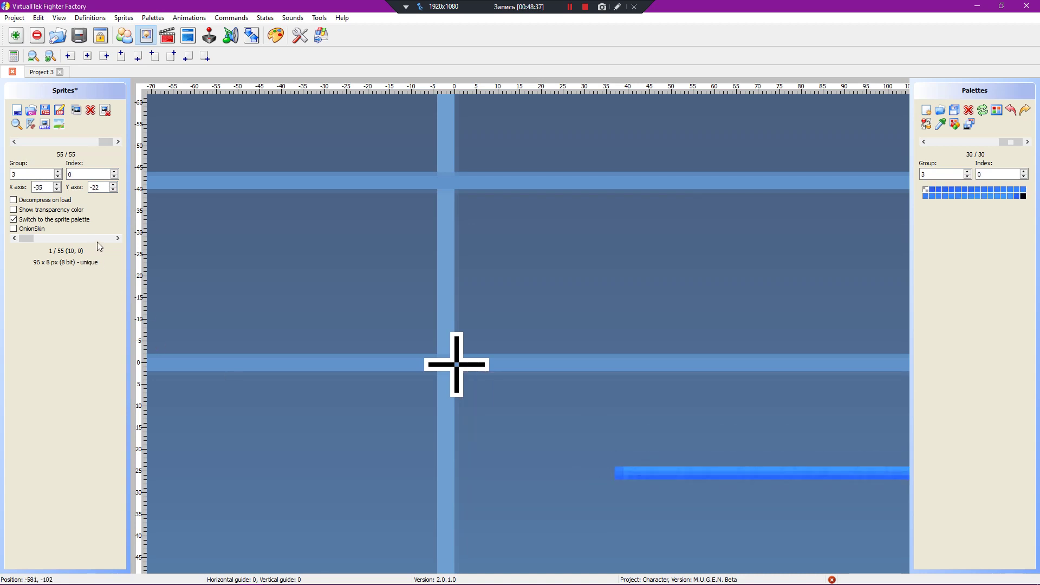
Step: Fine-tune the blue power bar against the frame to Y axis -23 and save the sprites
double_click(107, 188)
scroll(612, 476, up, 3)
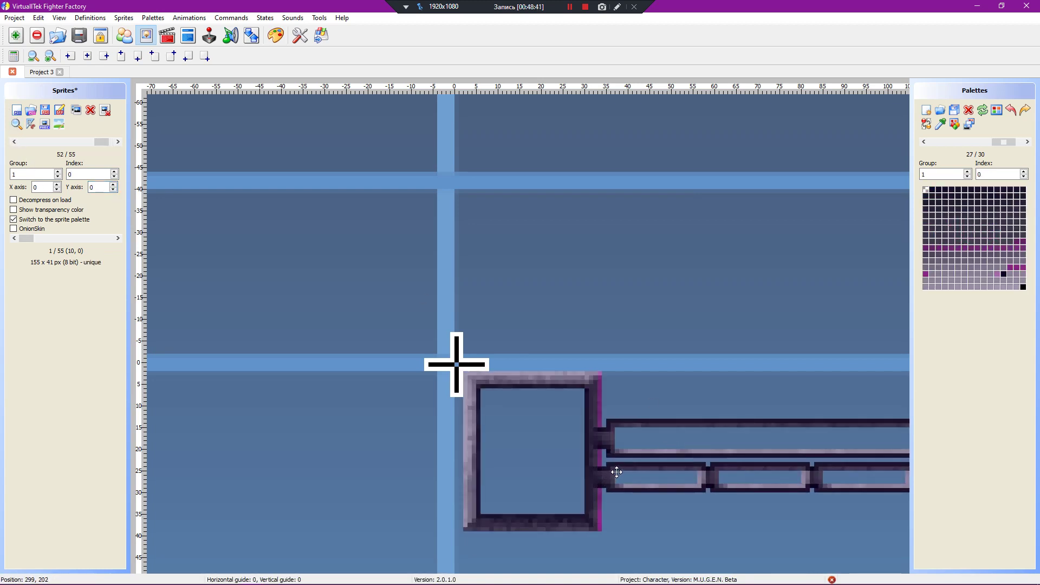
scroll(616, 471, down, 3)
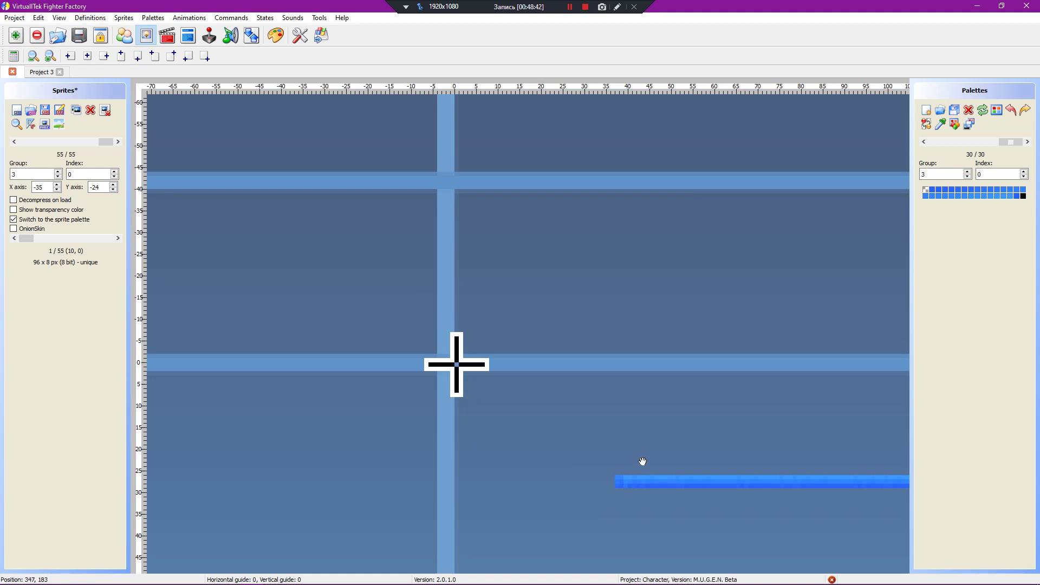
click(113, 184)
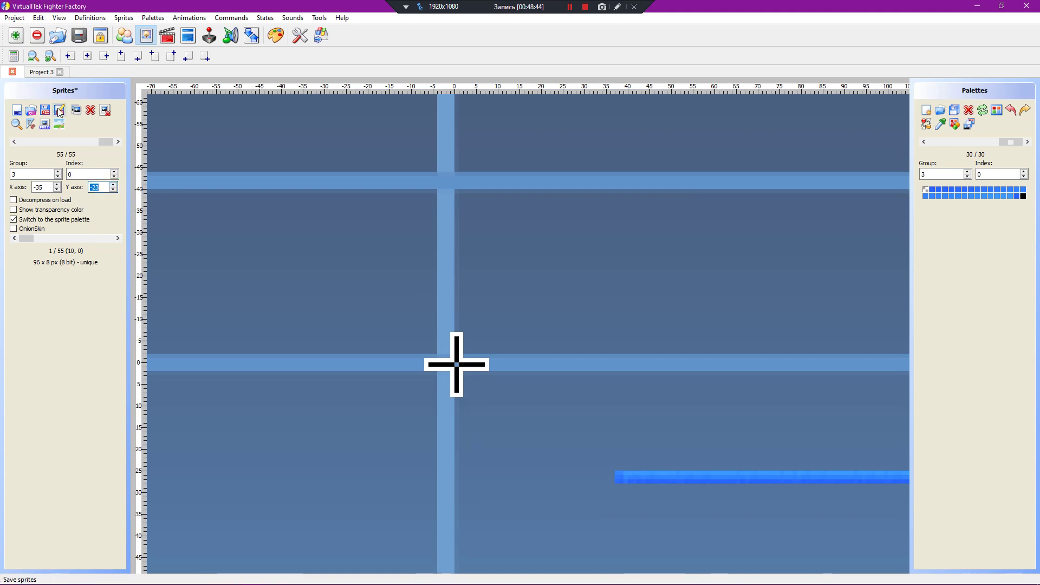
click(60, 111)
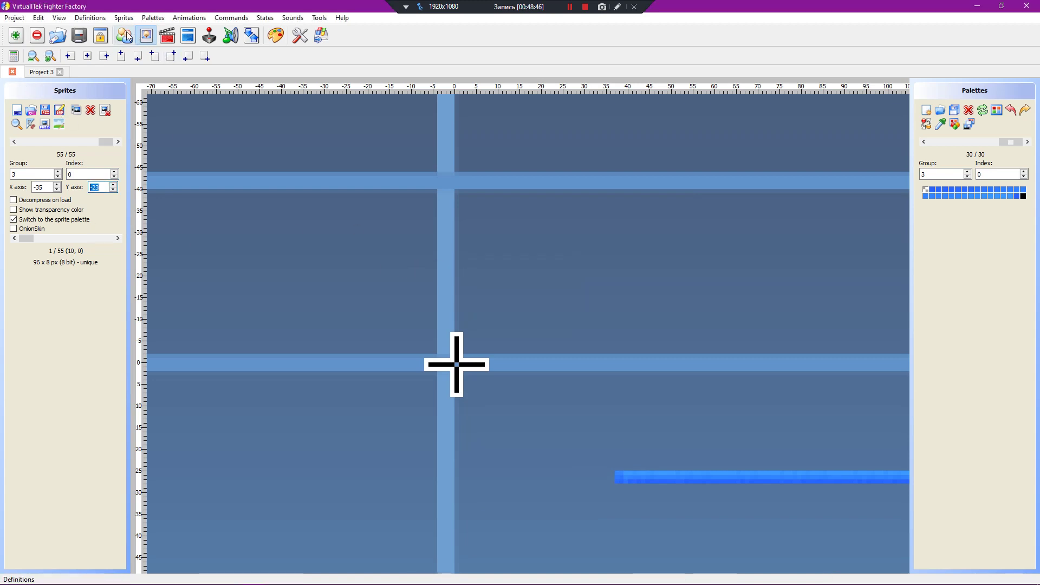
Step: Copy the Player 1 parameters from the Lifebar section of the definitions into a new Notepad document, closing the open fight file
click(125, 35)
scroll(322, 284, down, 12)
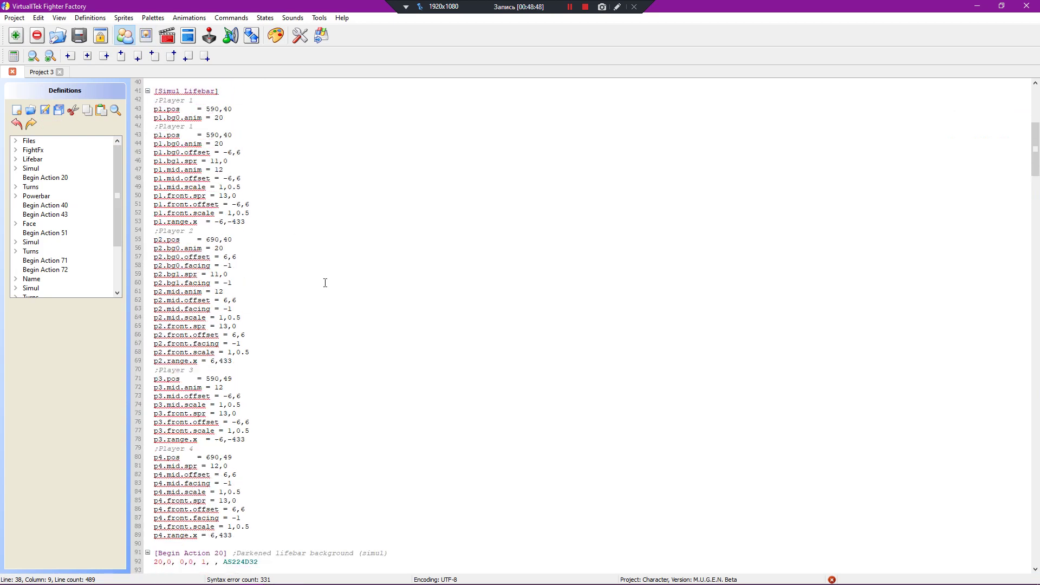
click(45, 197)
scroll(263, 270, up, 5)
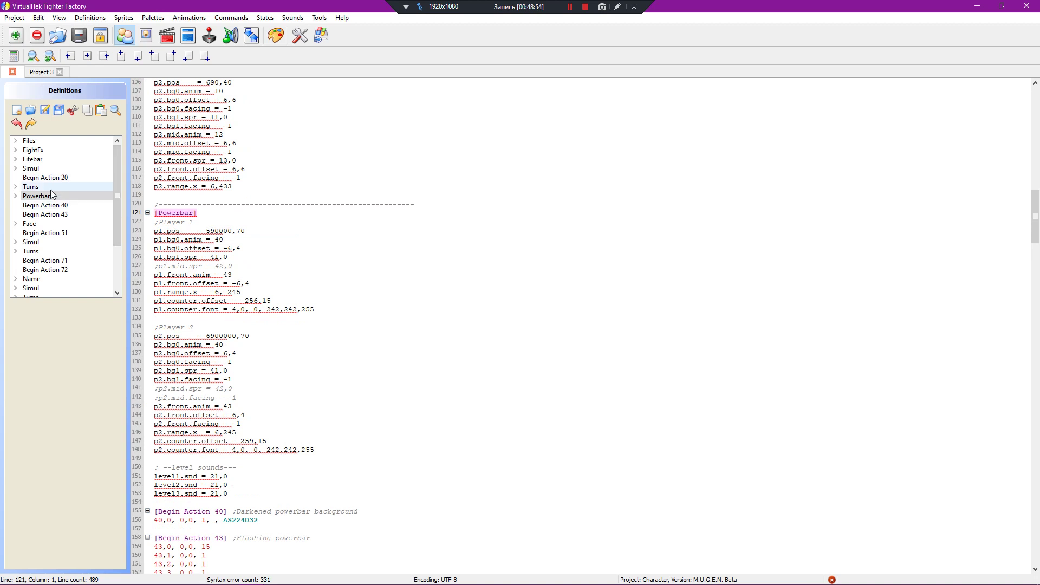
click(60, 159)
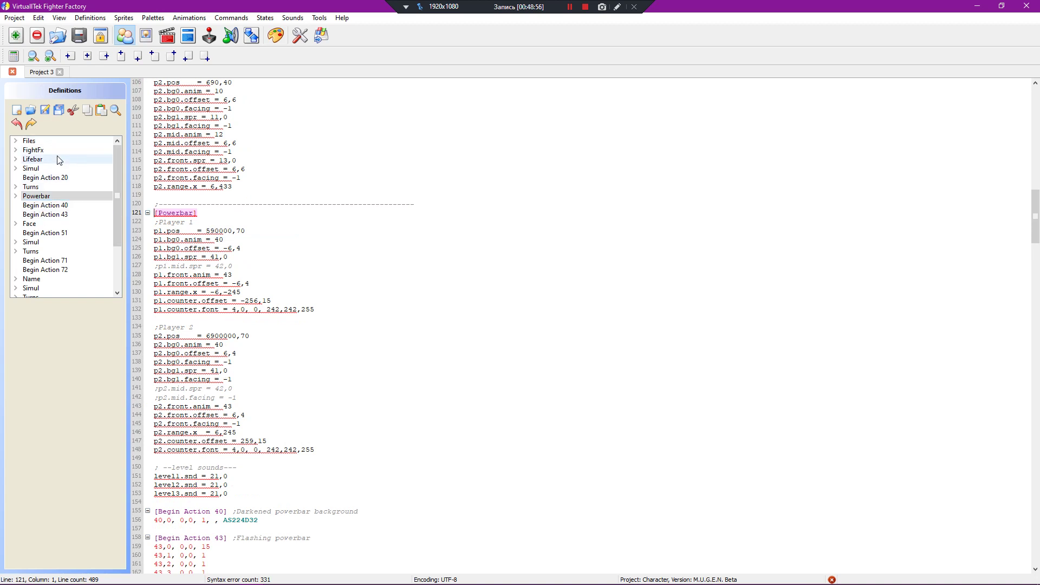
scroll(247, 209, up, 2)
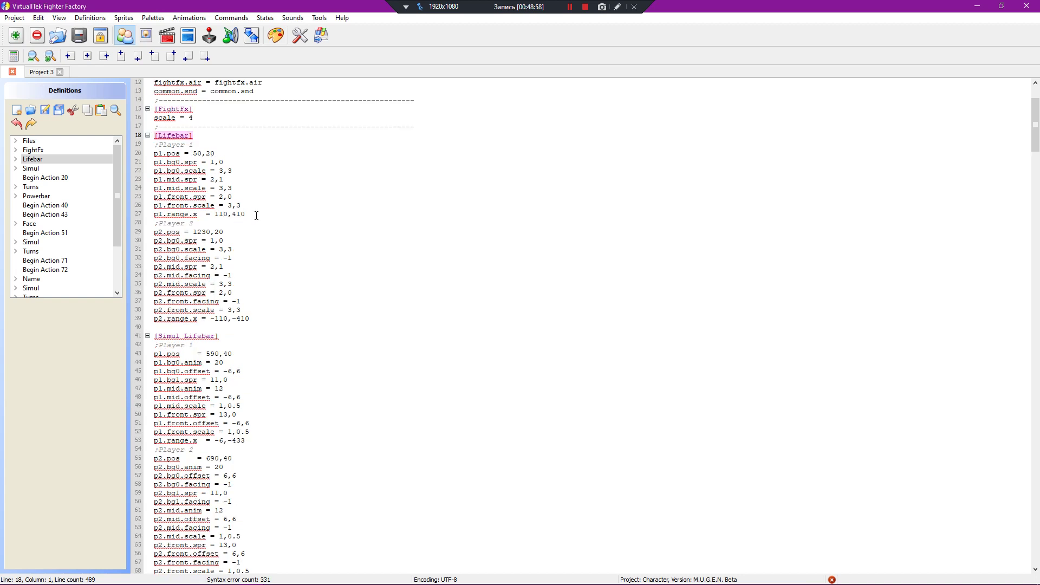
drag(255, 215, 146, 154)
key(ctrl+c)
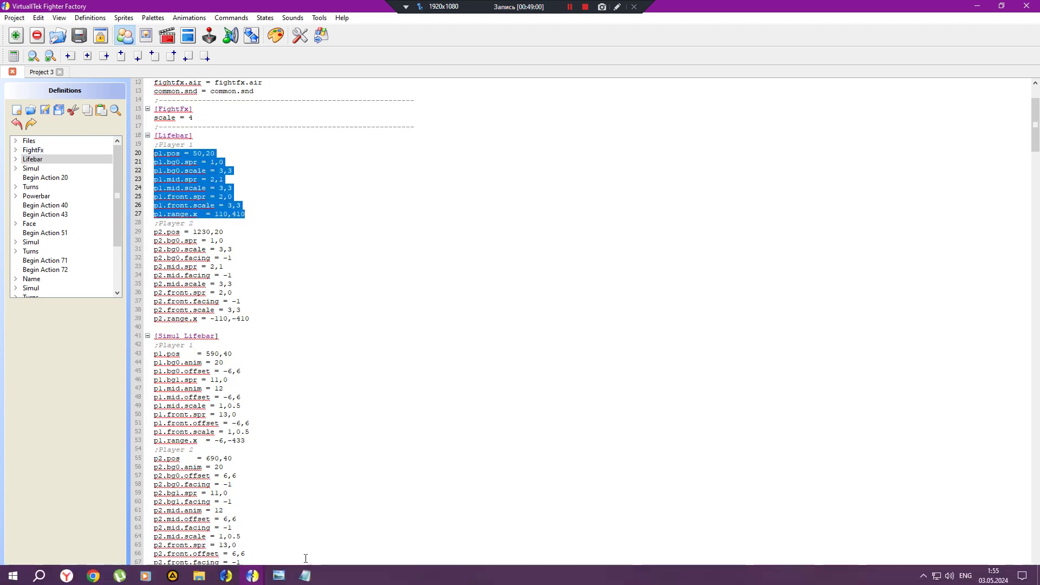
click(308, 579)
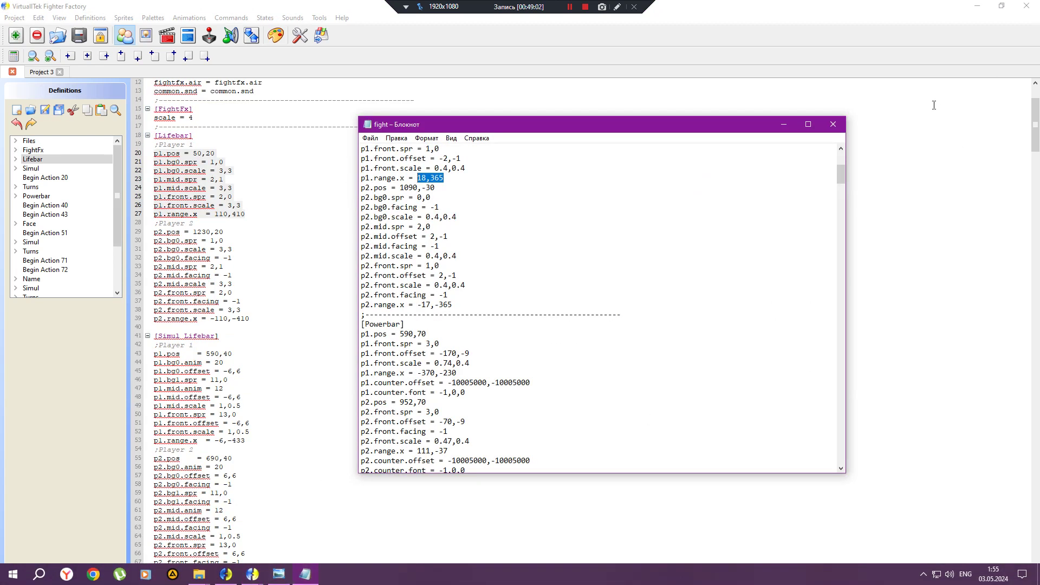
click(833, 124)
click(13, 574)
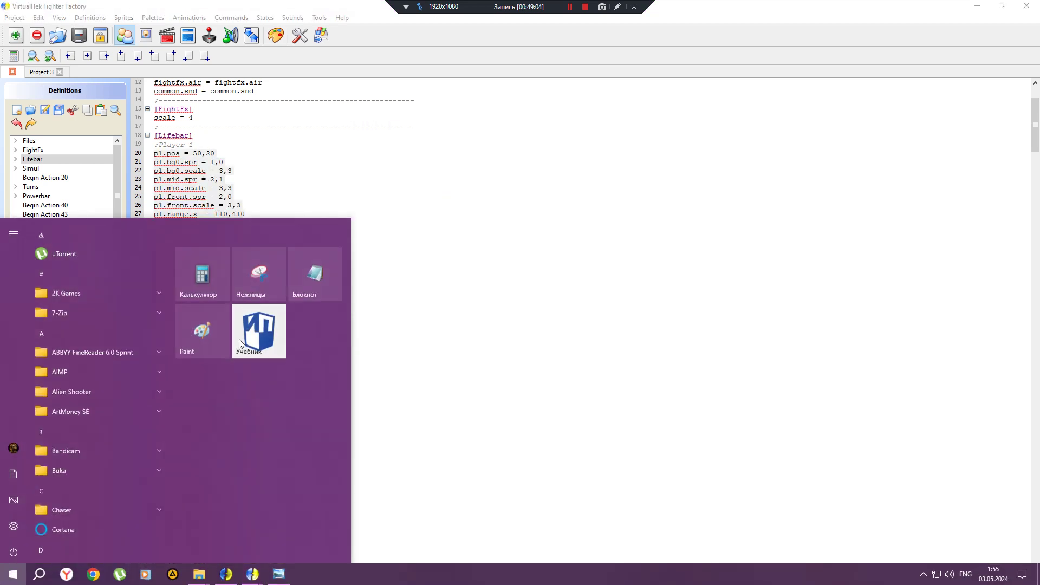
click(316, 269)
key(ctrl+v)
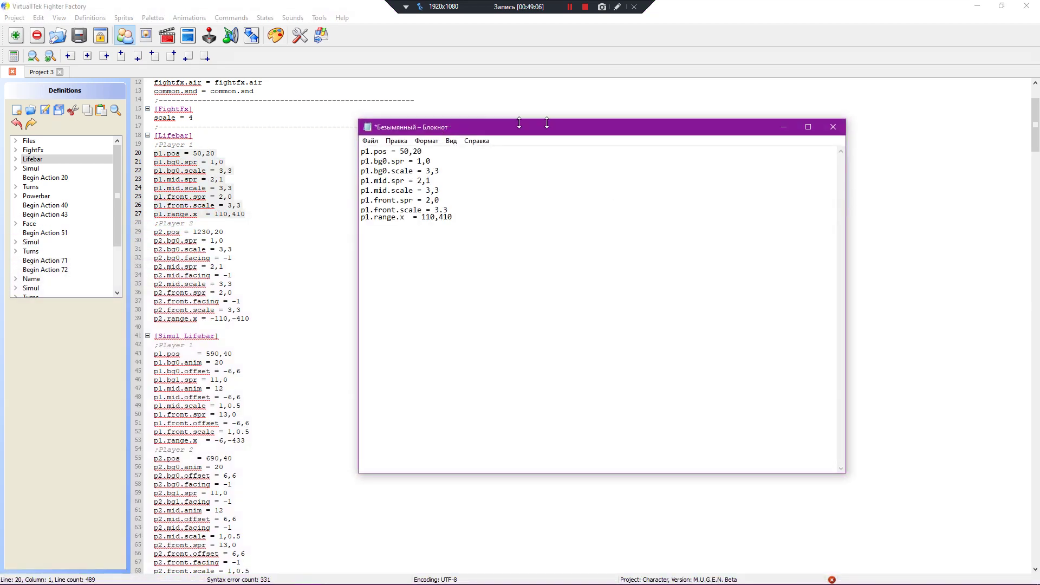
Step: Replace the Notepad text with the Lifebar parameters of both players, from p1.pos through p2.range.x
drag(541, 121, 606, 104)
click(208, 328)
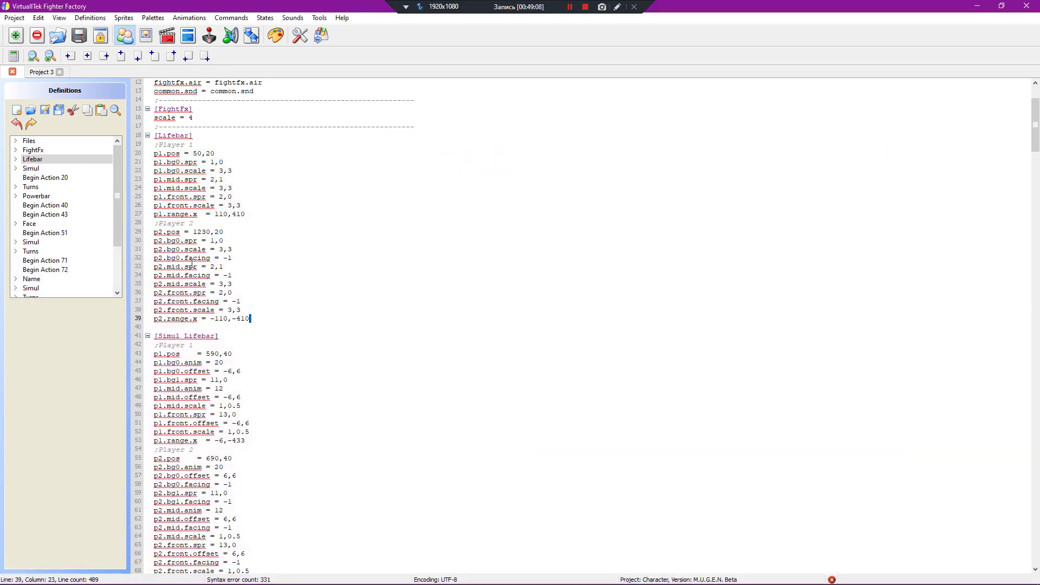
drag(281, 318, 136, 153)
key(ctrl+c)
click(308, 576)
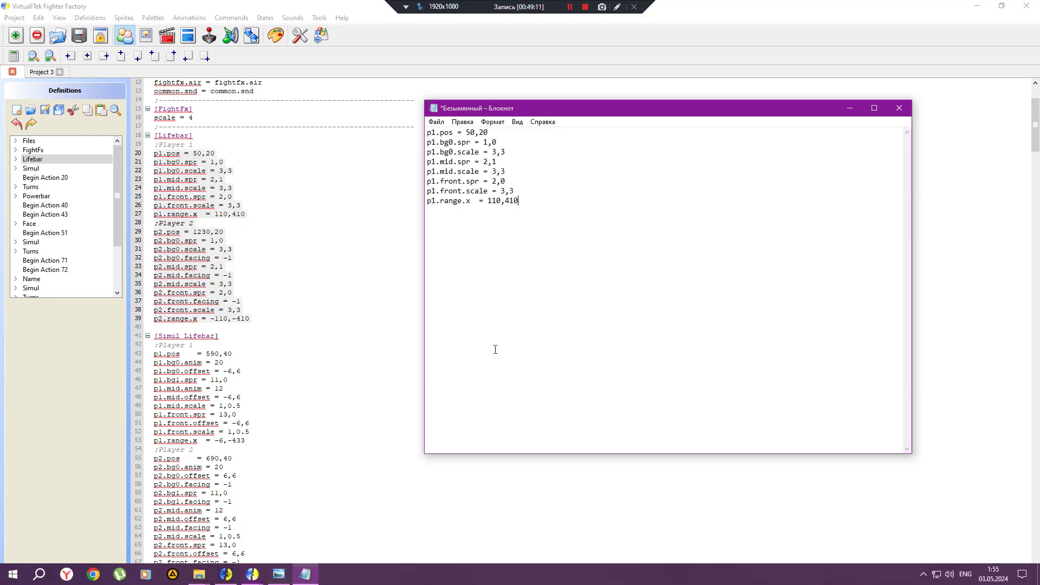
drag(534, 205, 362, 131)
key(ctrl+v)
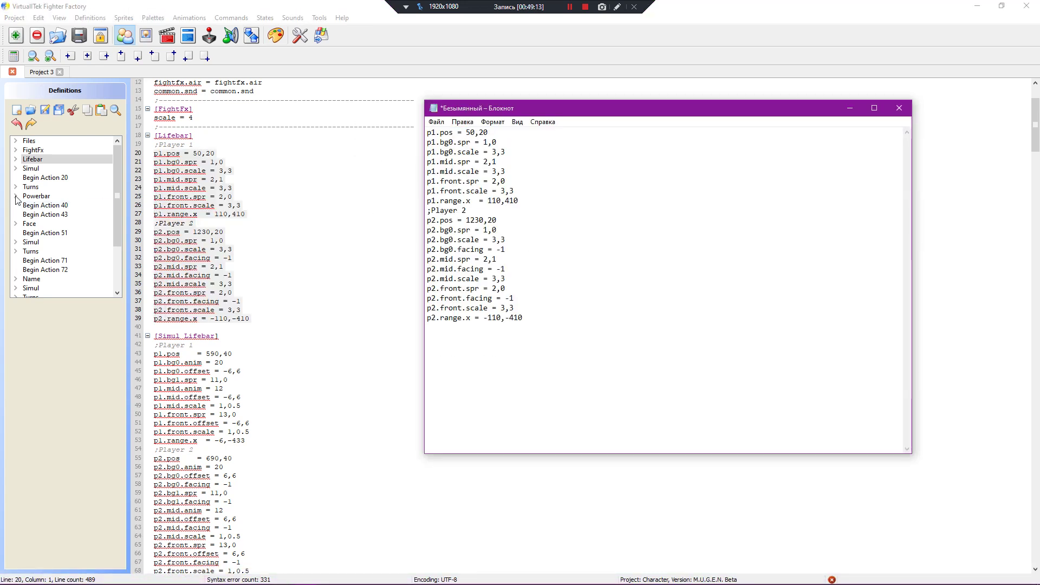
Step: In the Powerbar section, insert a space before Player 1 in its comment and remove the extra spaces after p1.pos
click(54, 196)
scroll(220, 180, up, 4)
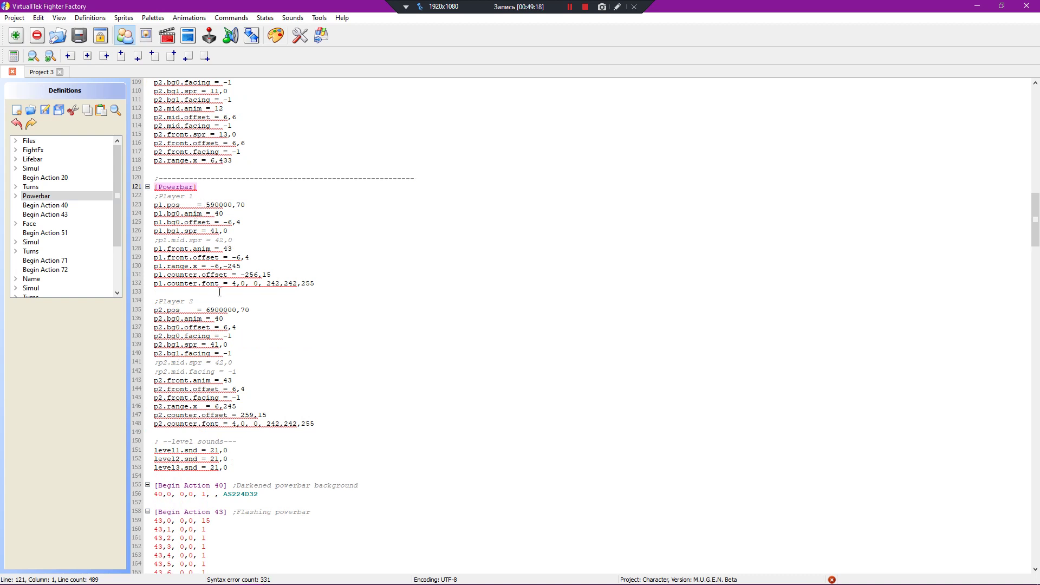
scroll(191, 217, up, 7)
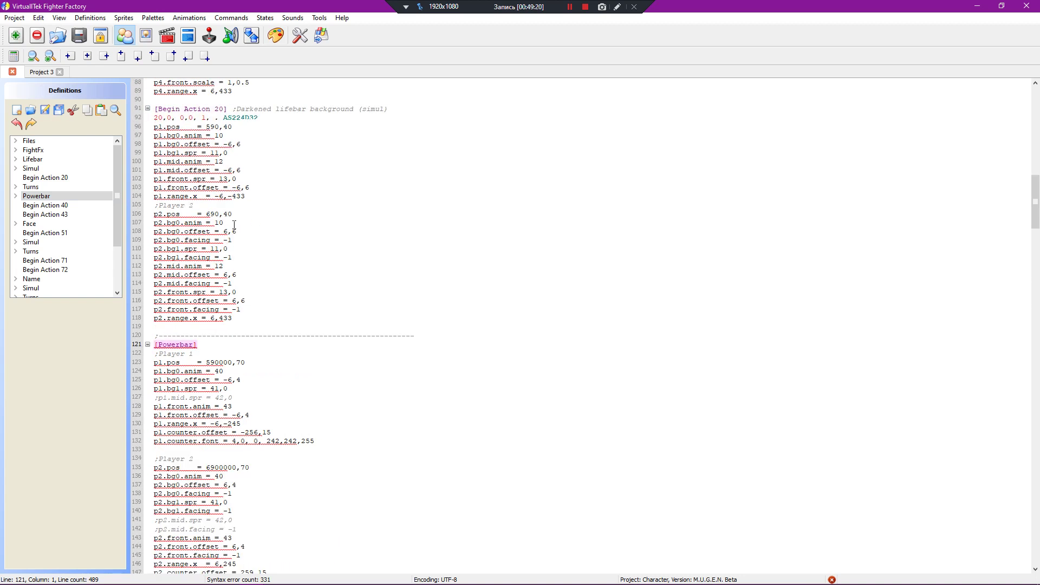
click(54, 160)
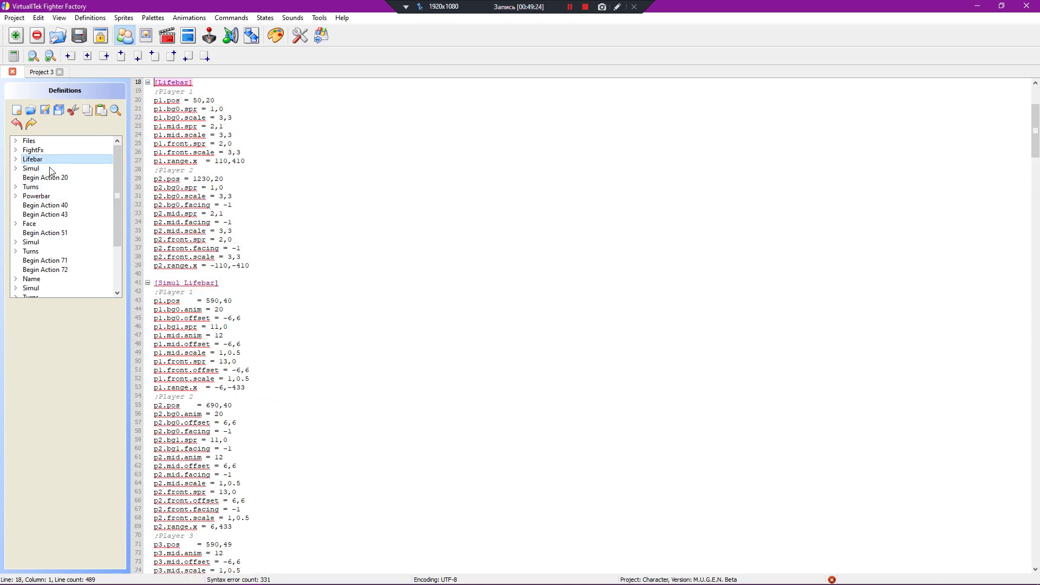
click(47, 196)
scroll(180, 139, up, 3)
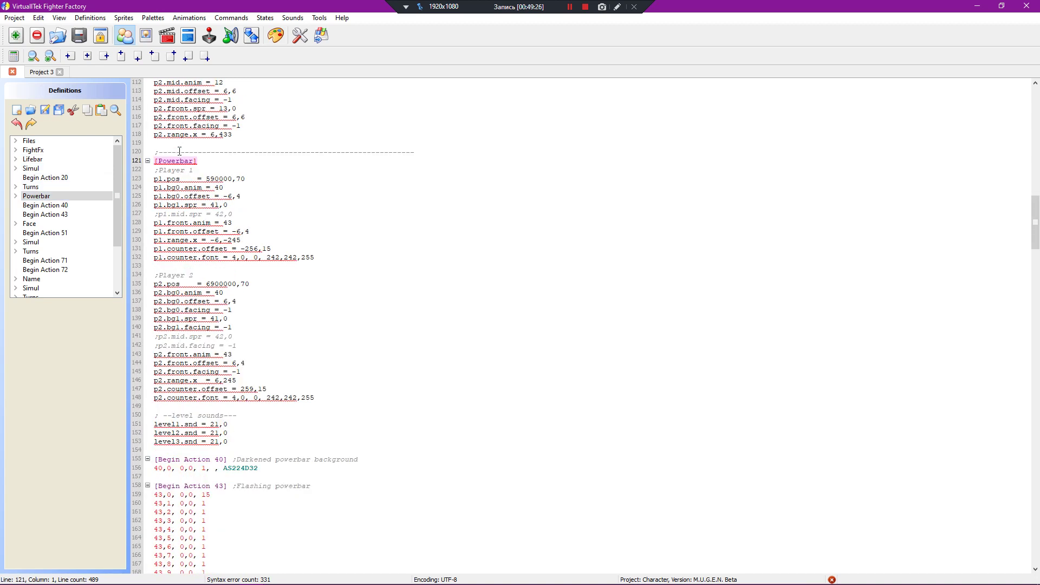
click(158, 169)
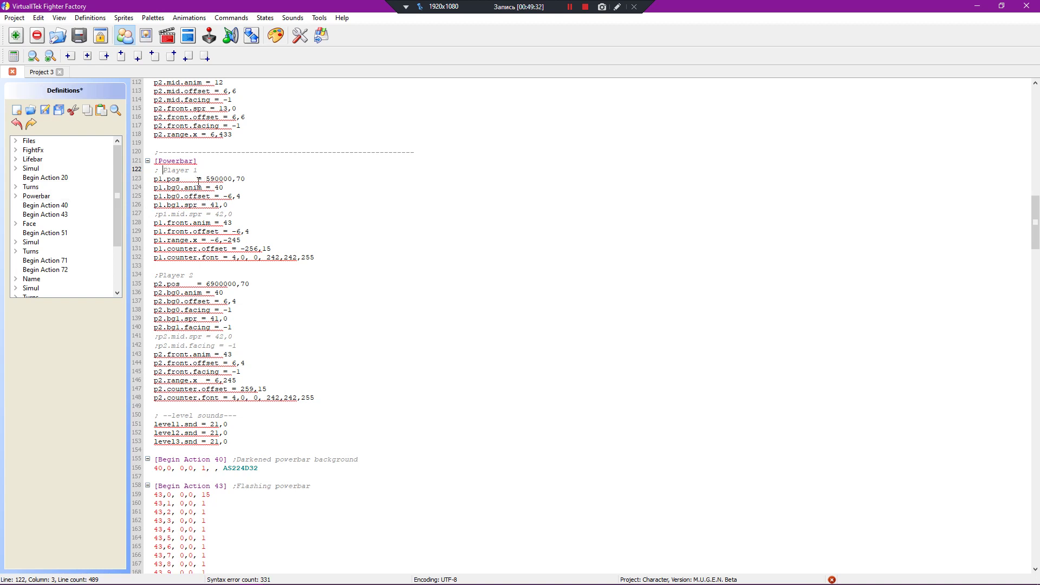
click(199, 179)
key(BackSpace)
key(BackSpace)
key(BackSpace)
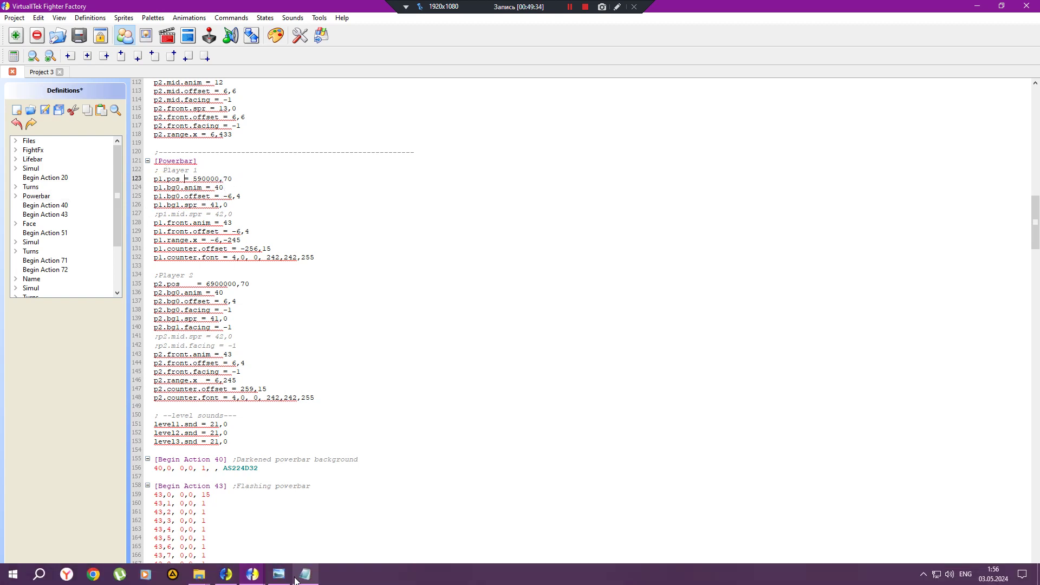
Step: Set the Powerbar's p1.pos to 50,20 by copying the Lifebar position from the Notepad document
click(304, 580)
drag(489, 132, 463, 134)
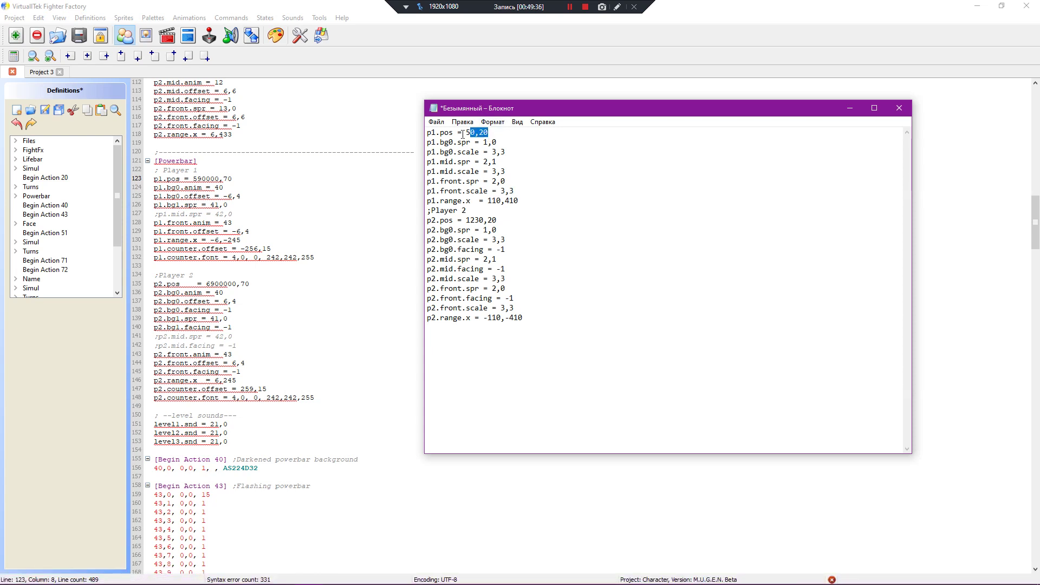
drag(233, 179, 193, 179)
text(50,20)
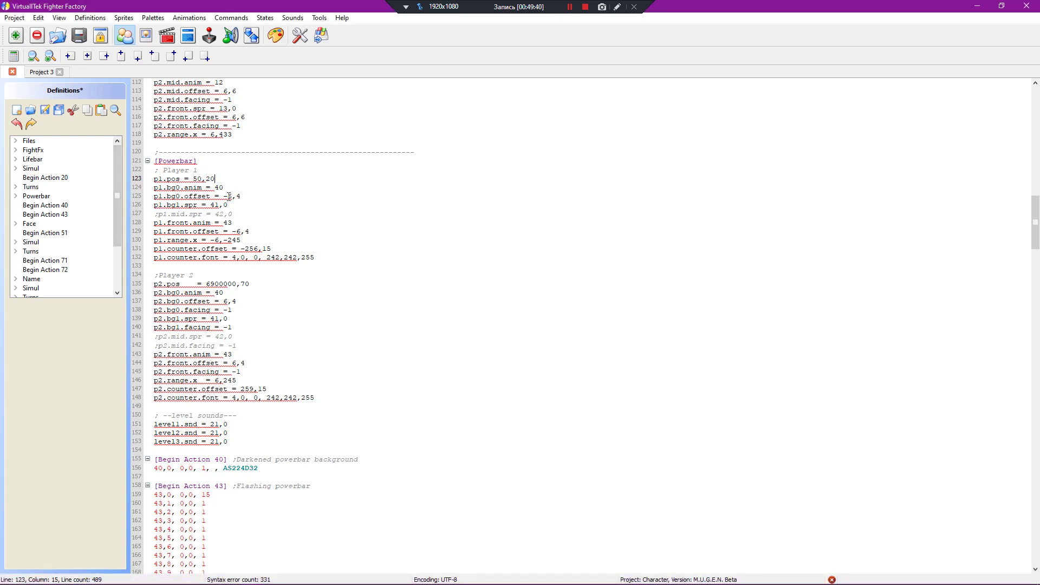
Step: Delete the p1.bg0.anim, p1.bg0.offset, p1.bg1.spr and commented p1.mid.spr lines from the Powerbar section
scroll(265, 268, down, 9)
scroll(265, 268, up, 10)
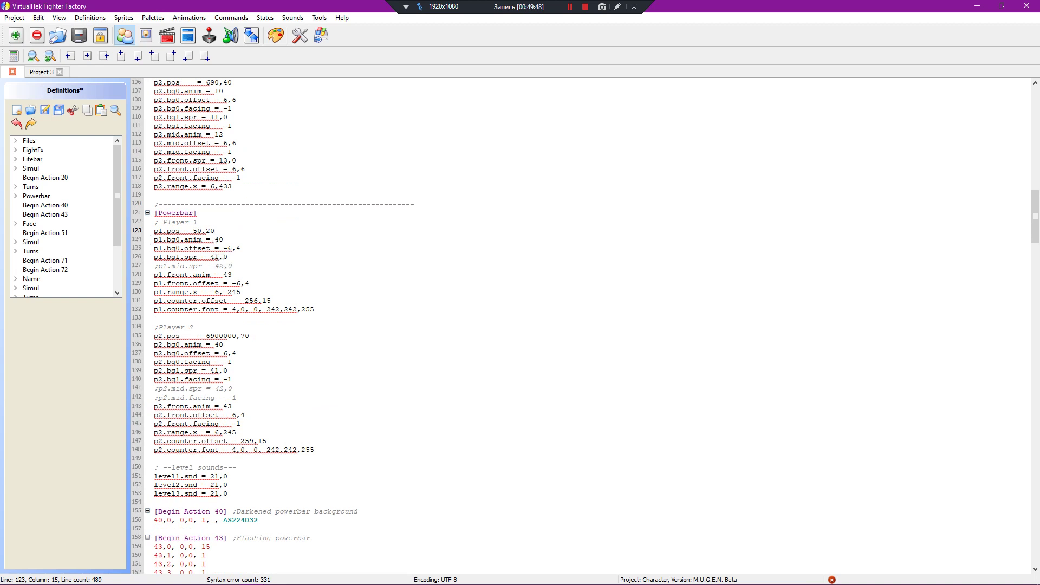
drag(153, 239, 253, 267)
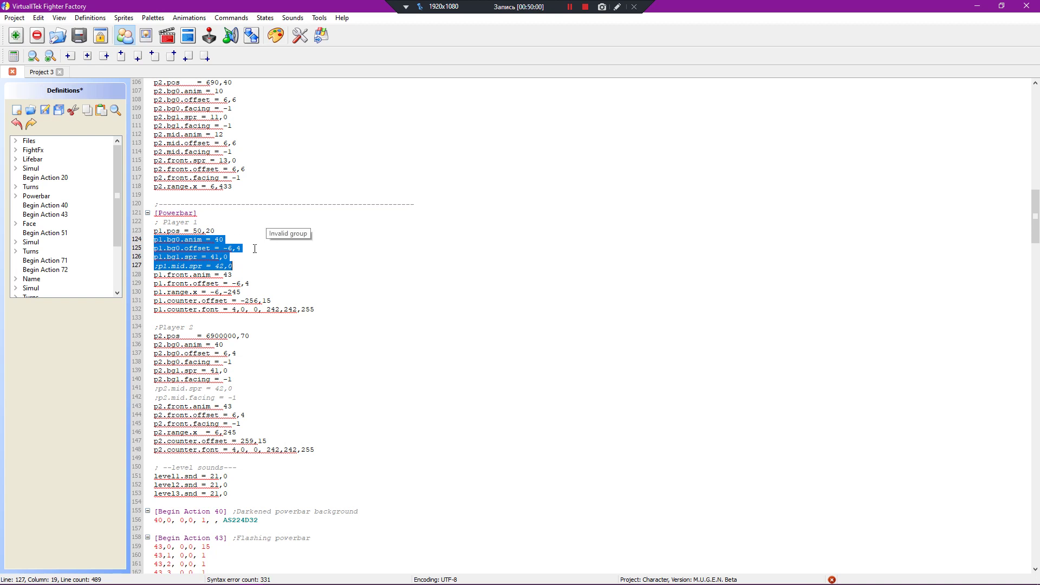
key(BackSpace)
key(BackSpace)
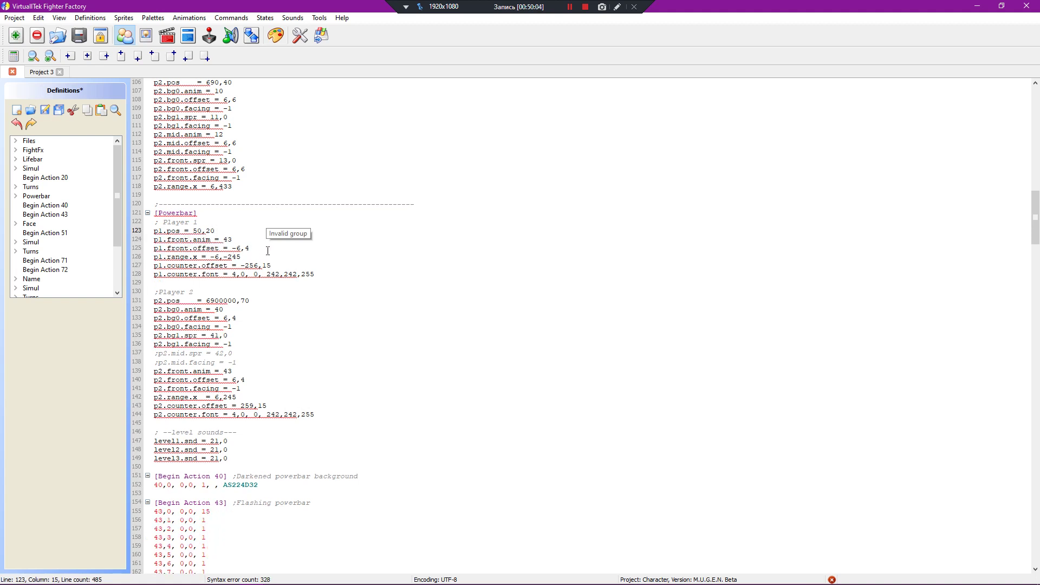
Step: In the Powerbar section, delete the p1.front.offset line and change the p1.front.anim line to p1.front.spr = 3,0, checking the bar sprite's group and index
click(143, 248)
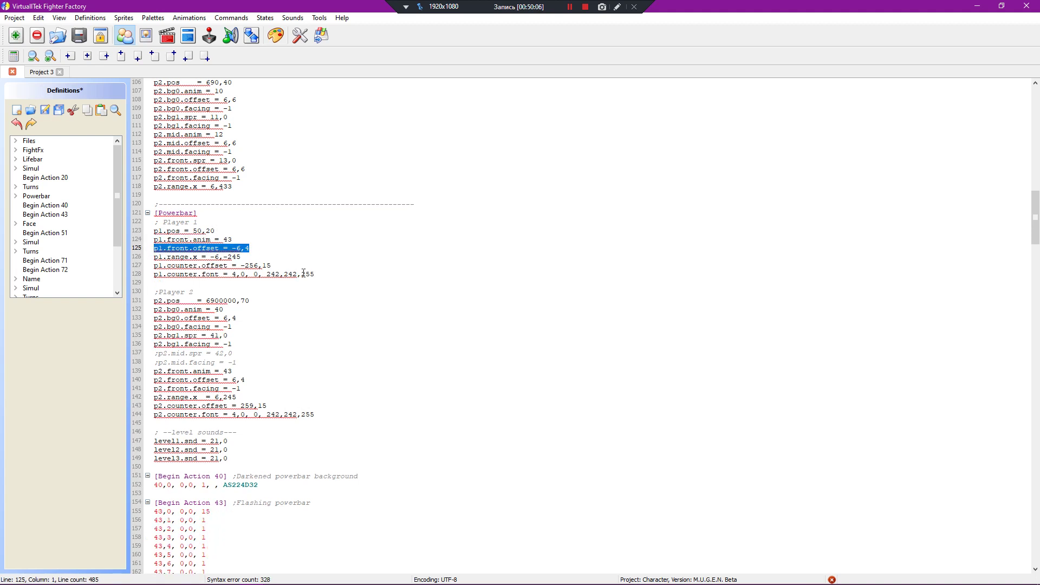
key(BackSpace)
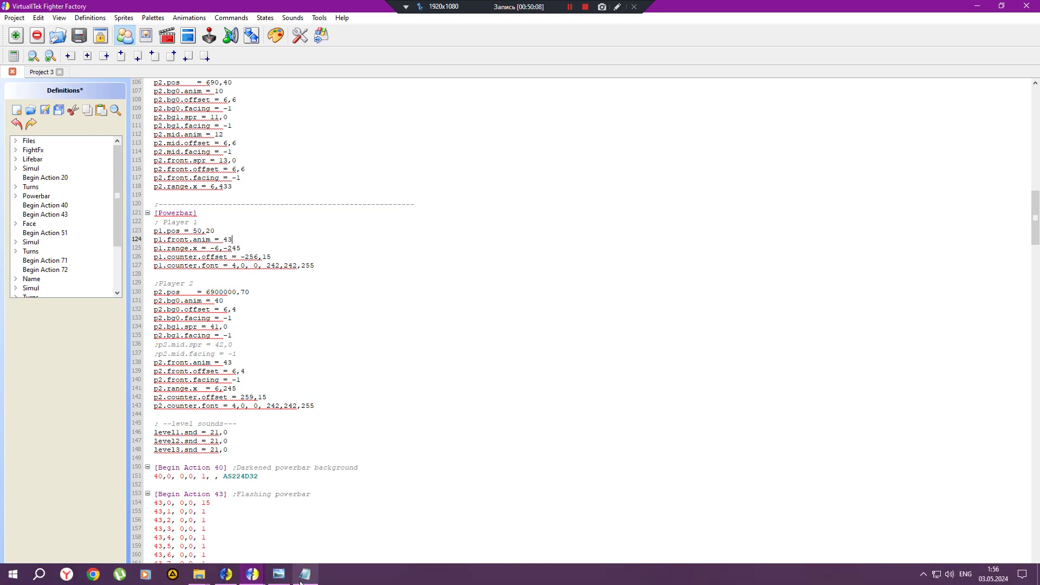
click(304, 576)
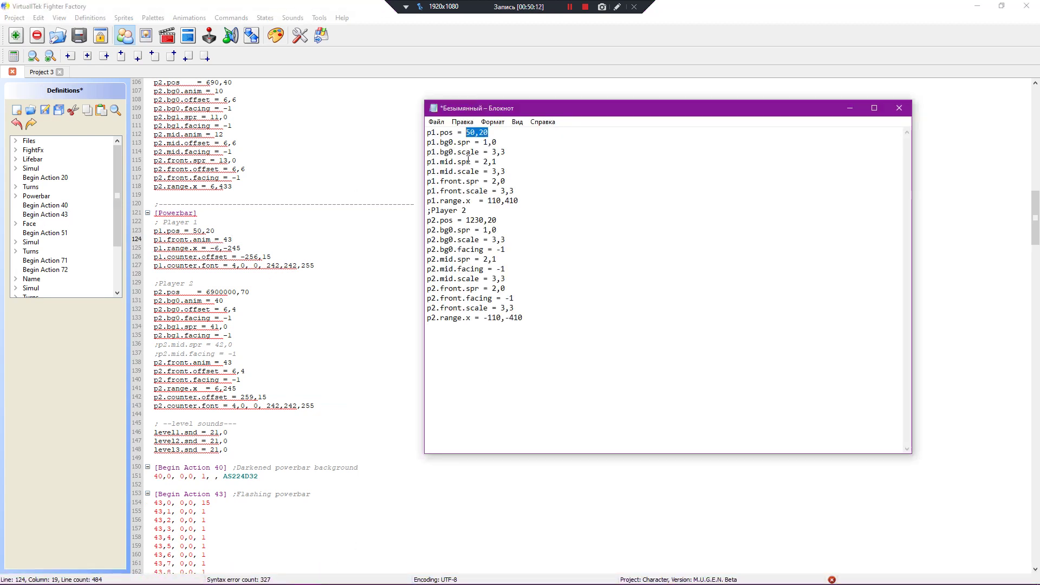
drag(472, 146, 459, 145)
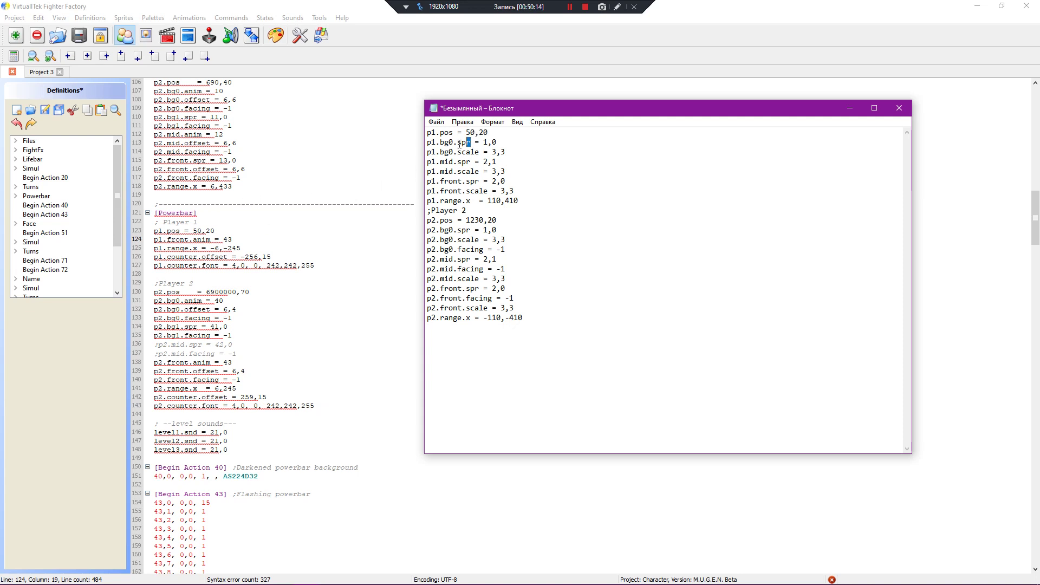
drag(211, 240, 193, 242)
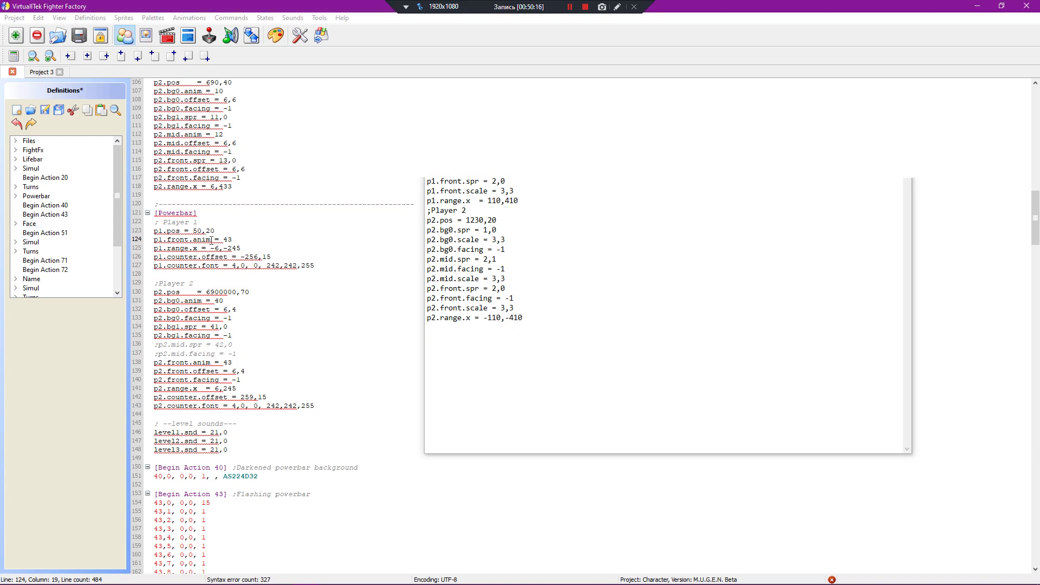
text(spr)
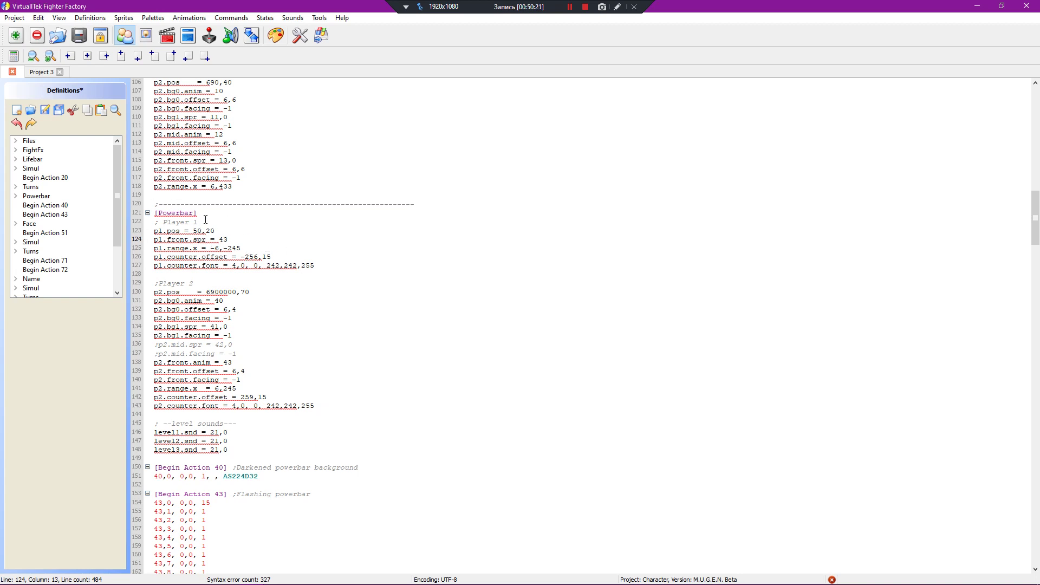
click(133, 38)
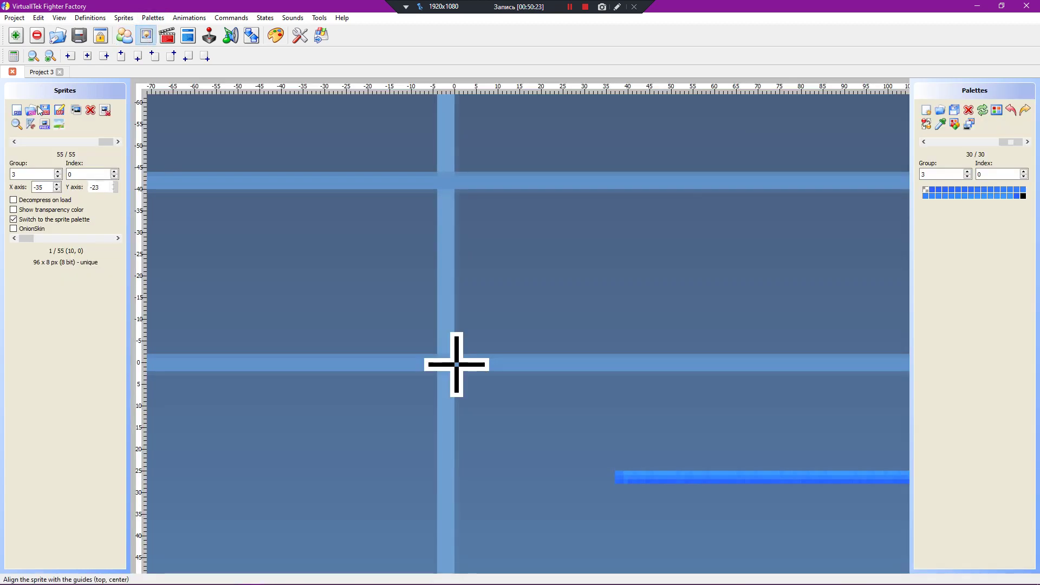
click(145, 36)
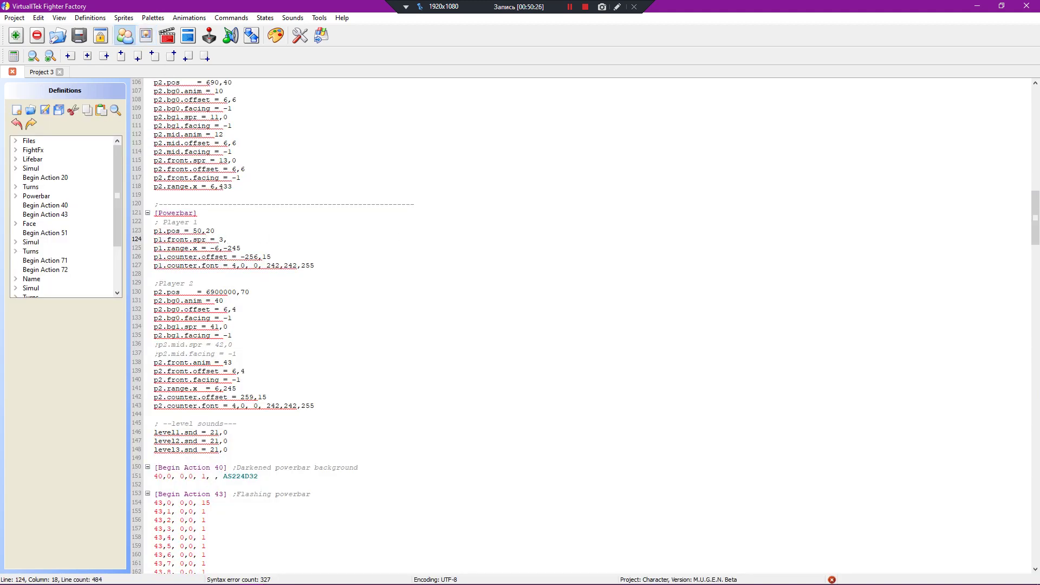
Step: Set the Powerbar's p1.range.x to 110,410 by copying the Player 1 range from the Notepad document
click(305, 574)
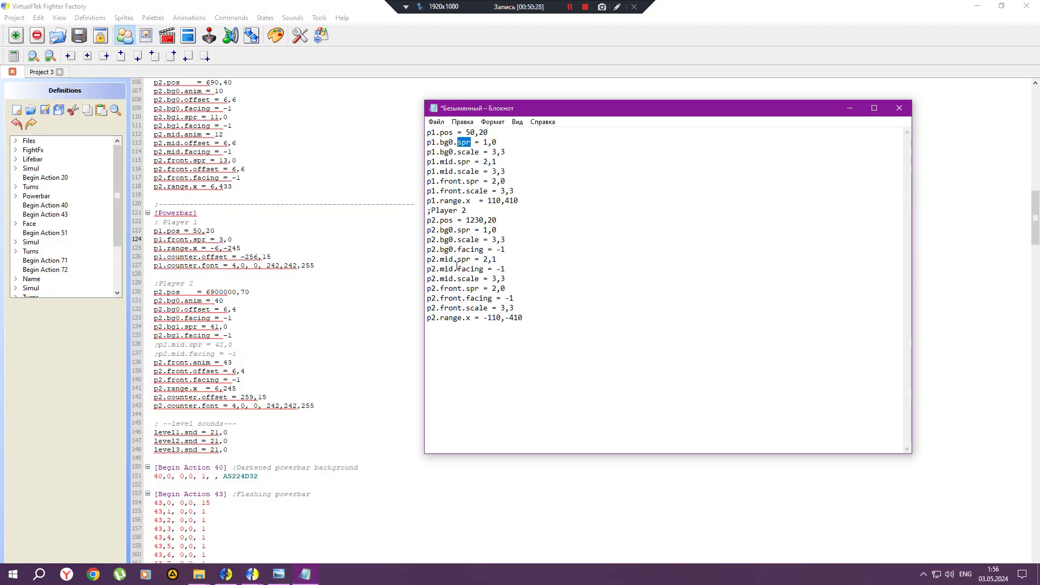
drag(528, 201, 485, 203)
key(ctrl+c)
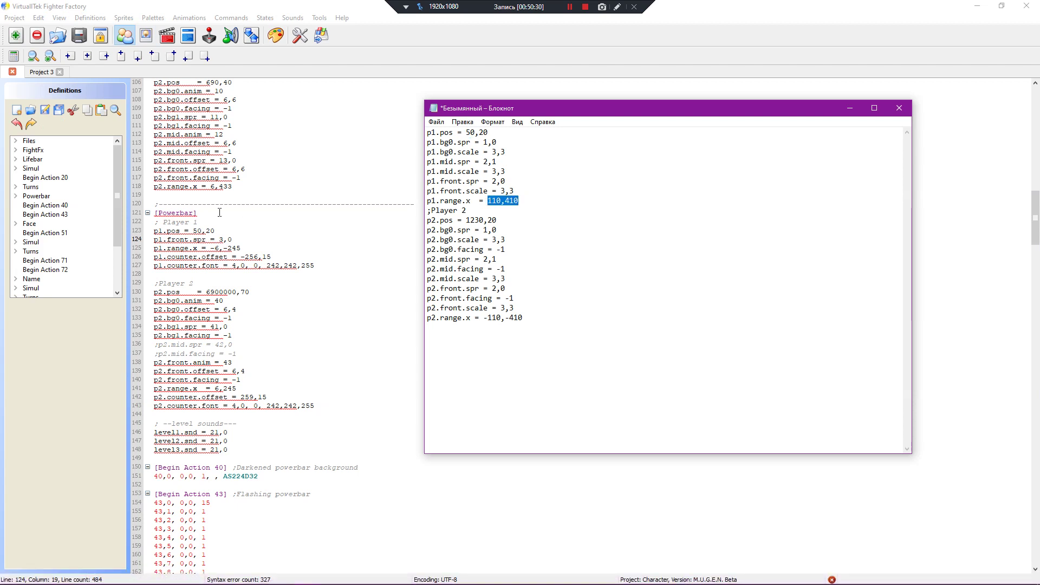
click(227, 245)
drag(241, 248, 206, 249)
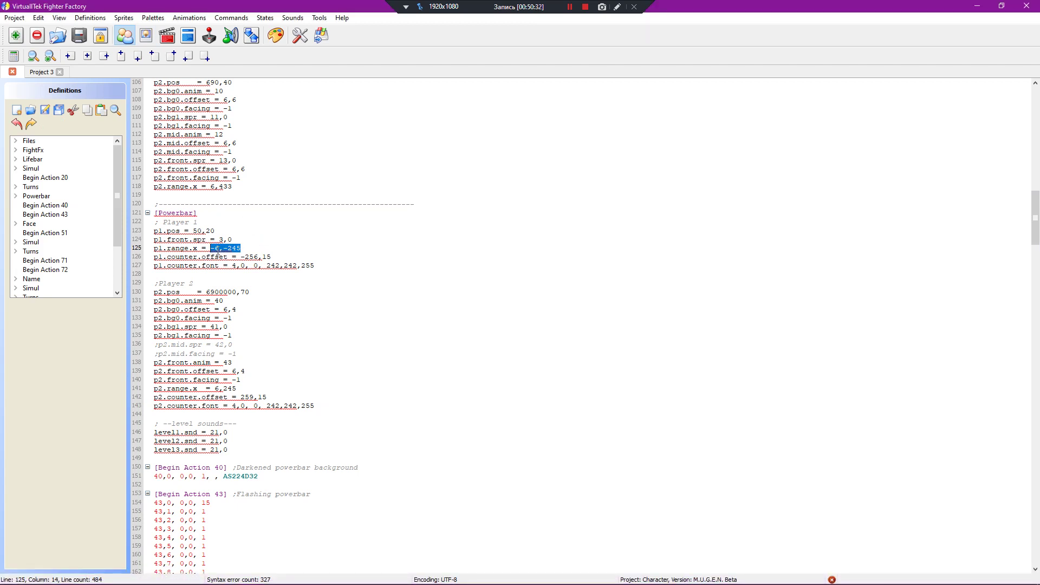
key(ctrl+v)
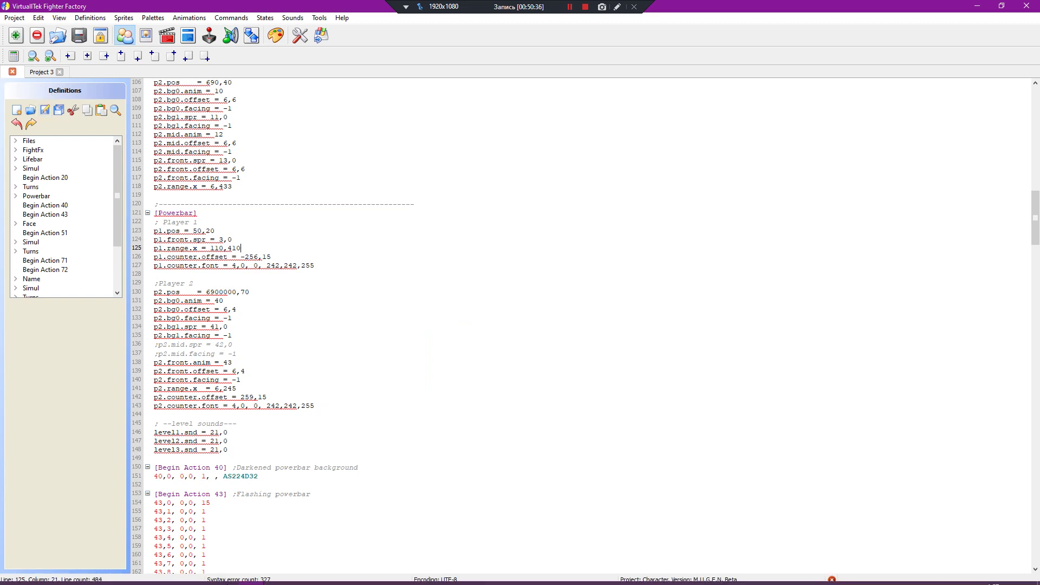
Step: Switch to the other Fighter Factory window showing the character's CNS constants
click(224, 576)
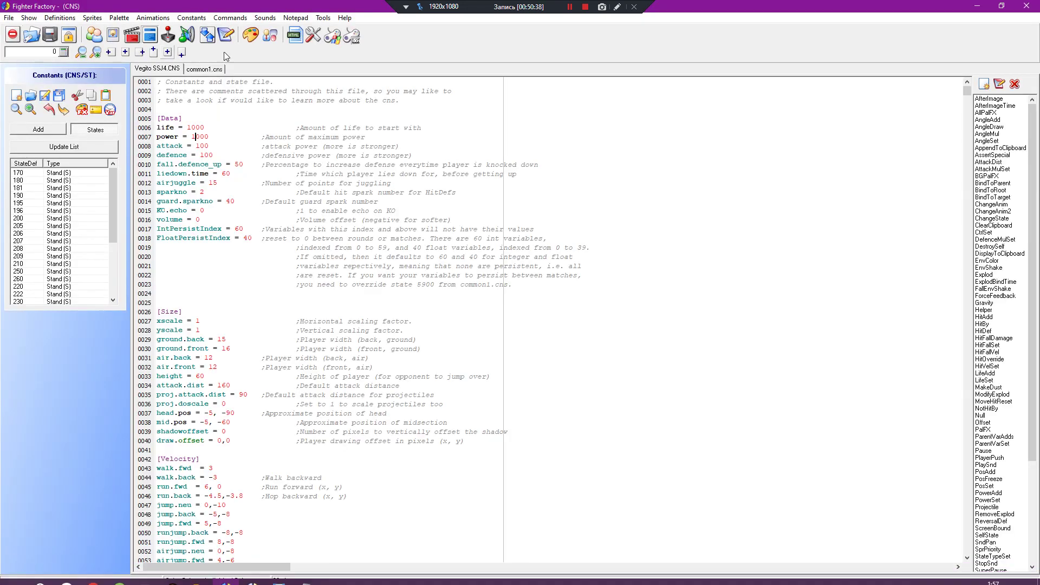
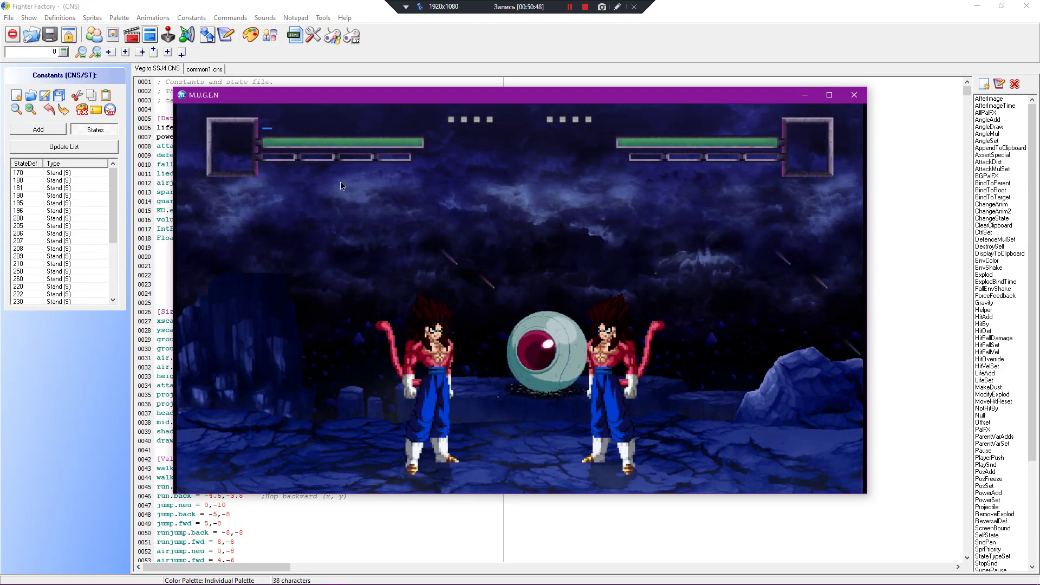
Step: Close the test fight, insert p1.front.scale = 3,3 from the Notepad document below the Powerbar's p1.front.spr line, and save the definitions
key(Escape)
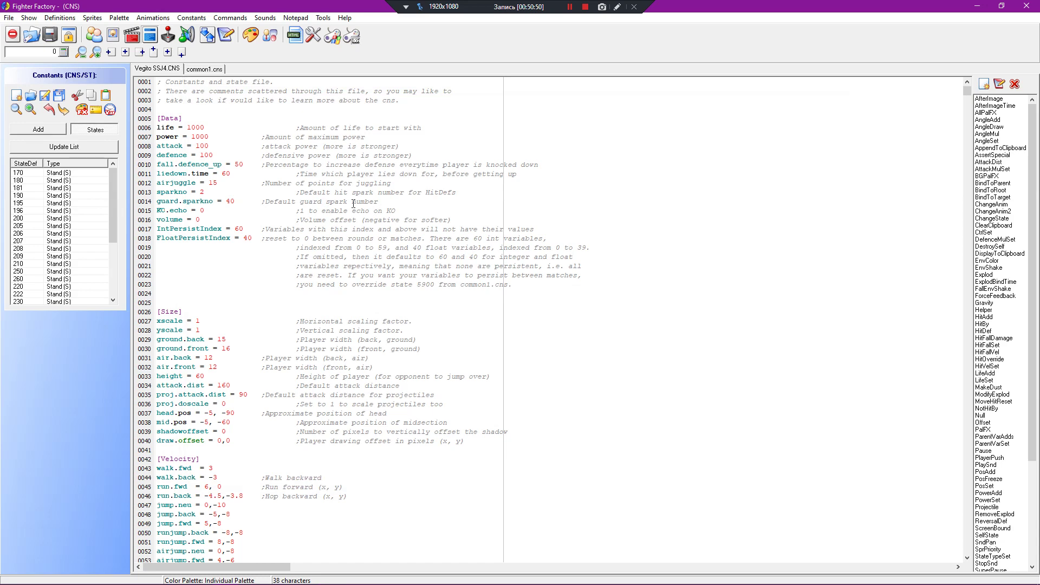
click(978, 6)
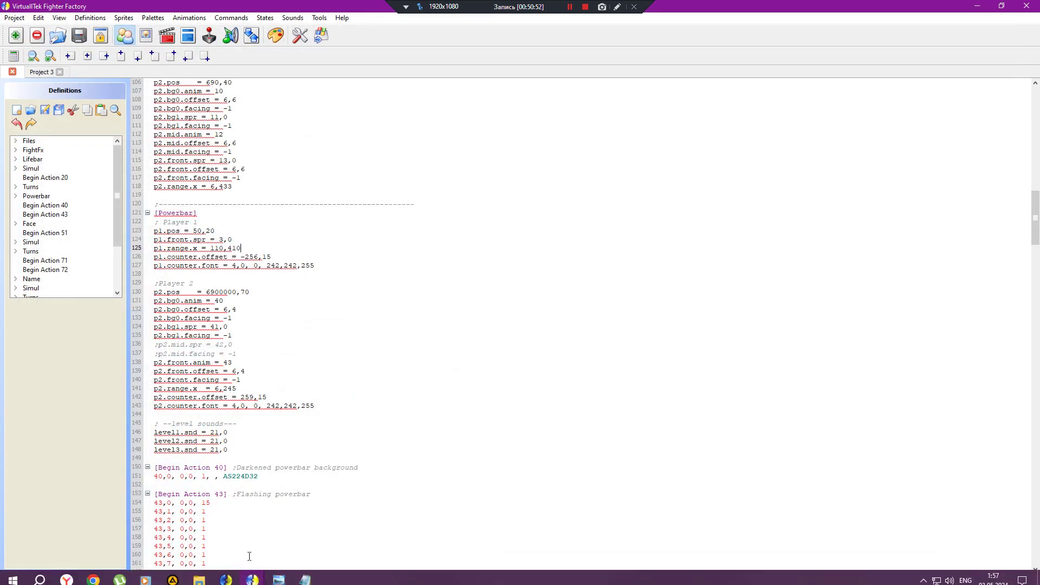
click(278, 572)
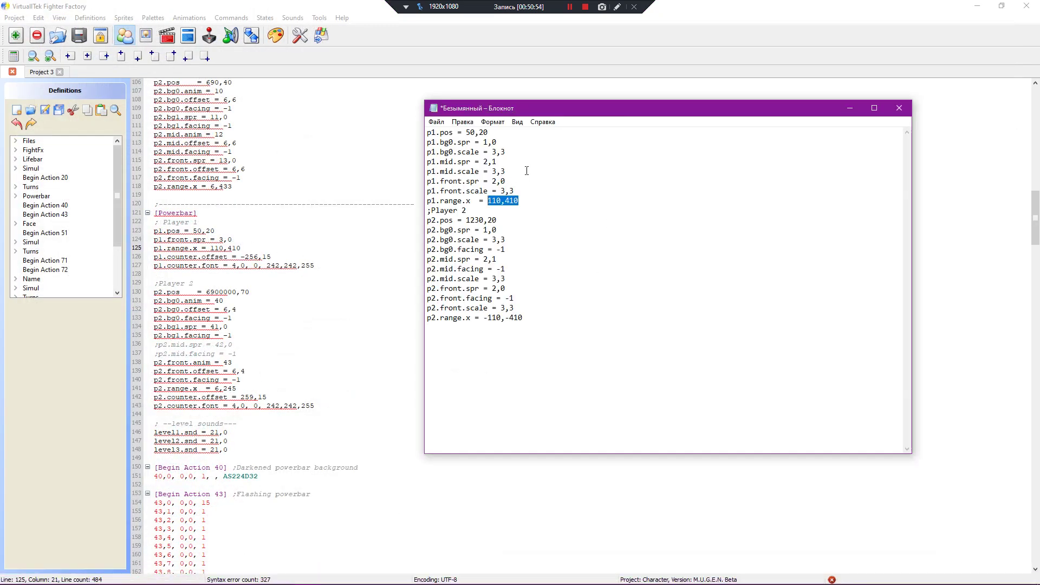
drag(526, 171, 427, 172)
drag(514, 190, 427, 191)
key(ctrl+c)
click(253, 240)
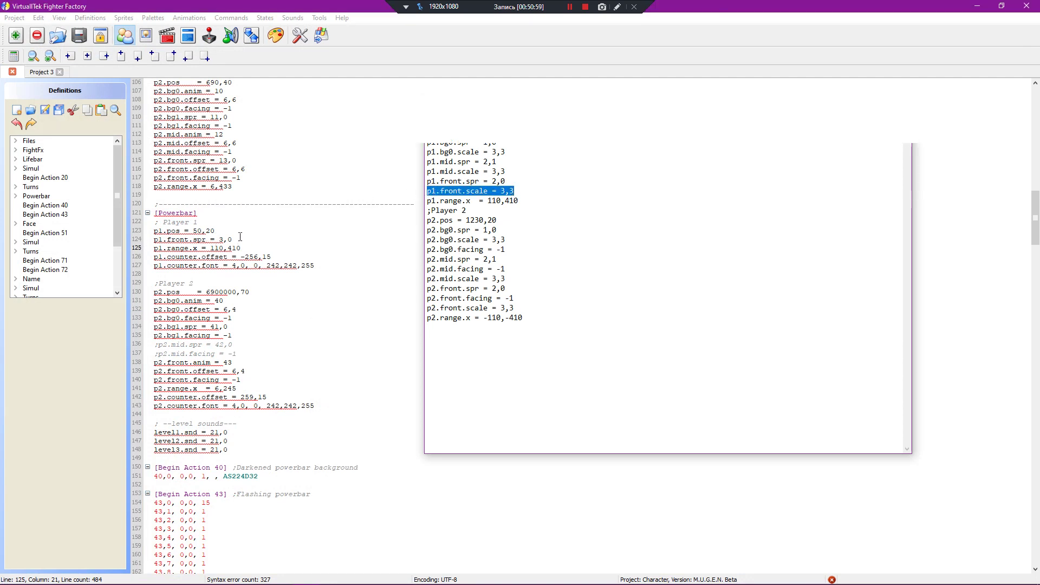
key(Return)
key(ctrl+v)
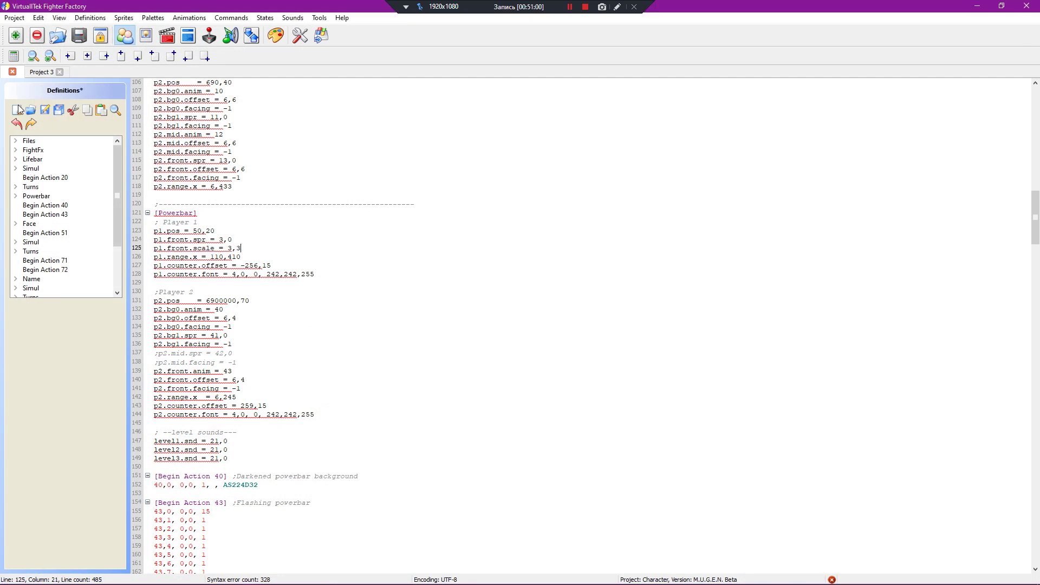
click(46, 108)
Step: Run the character's test fight and make Player 1 move, jump, attack and charge to check how the power bar fills and drains
mouse_move(199, 574)
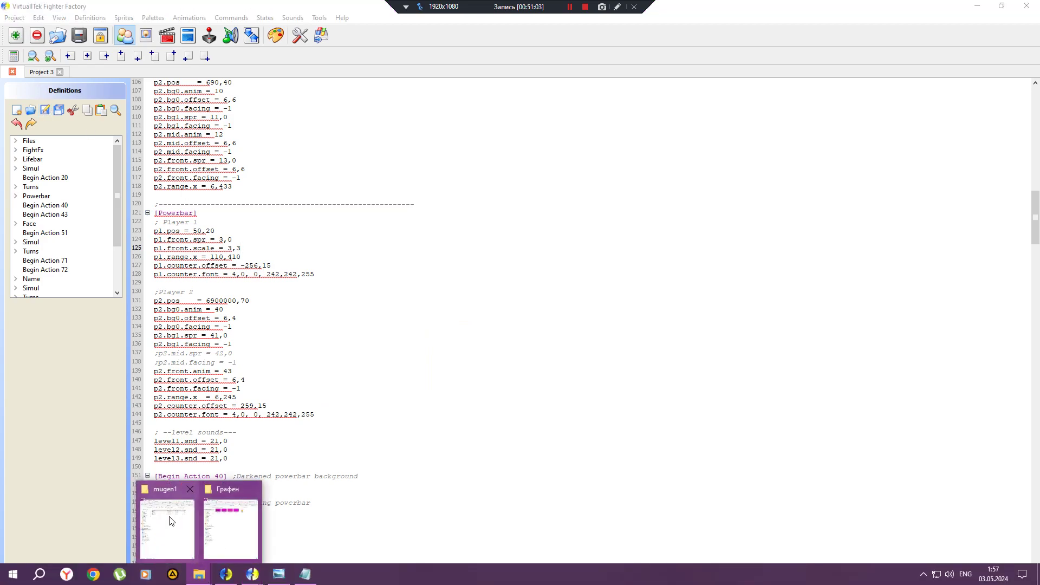
click(171, 522)
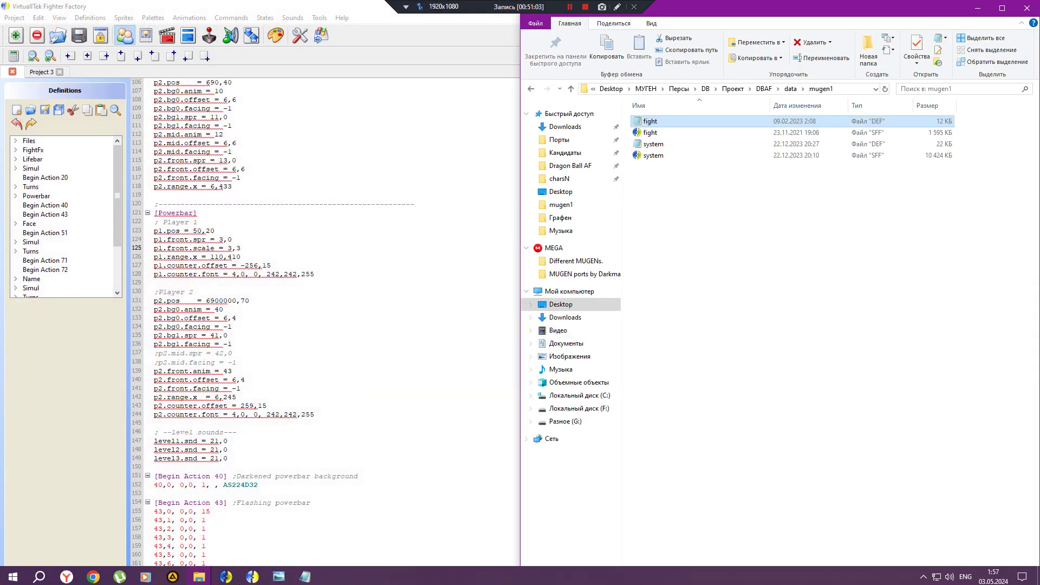
click(230, 577)
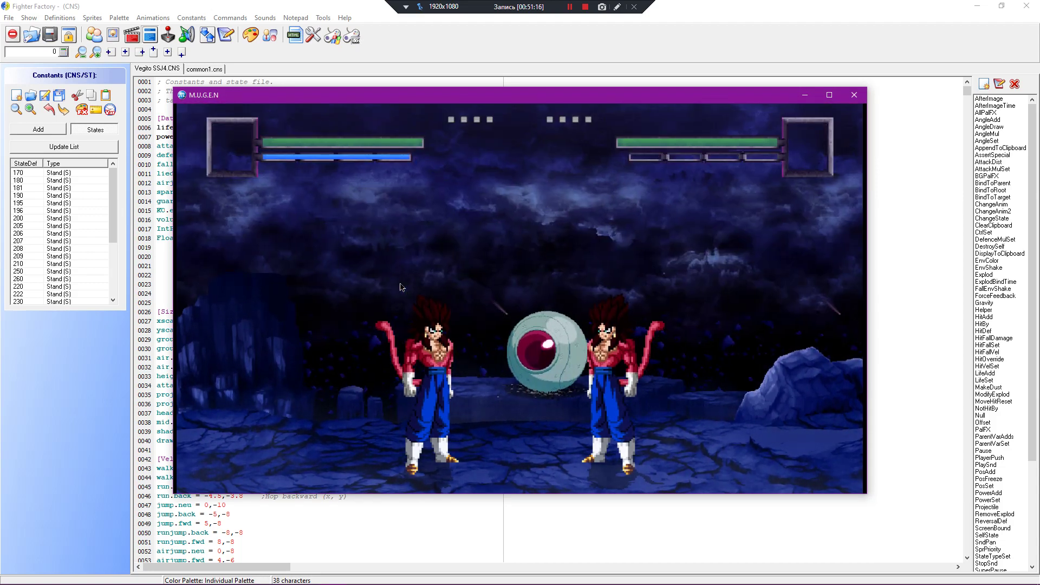
key(Up)
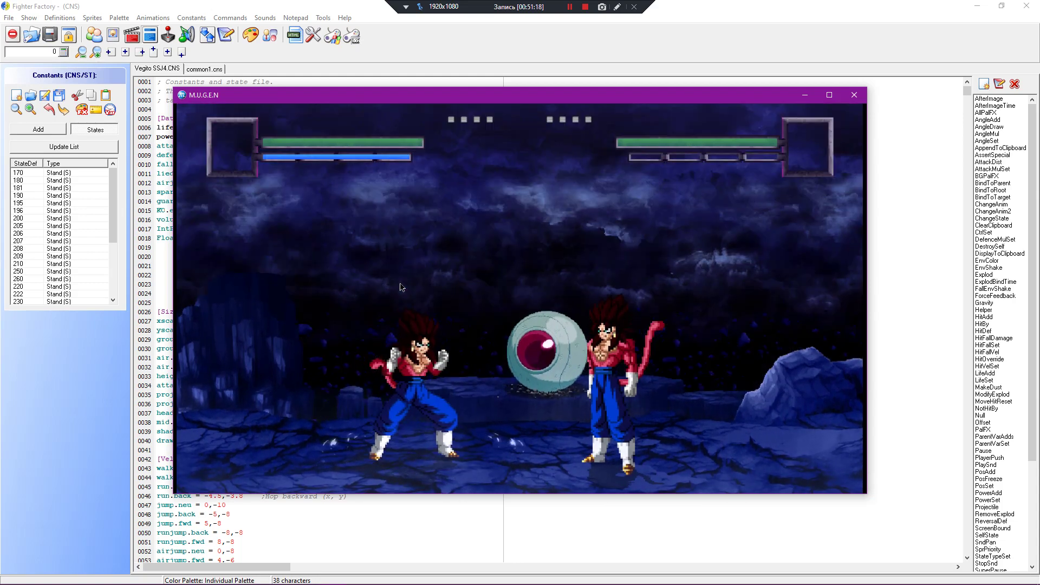
key(Left)
key(Up)
key(Up)
key(Right)
key(Up)
key(Up)
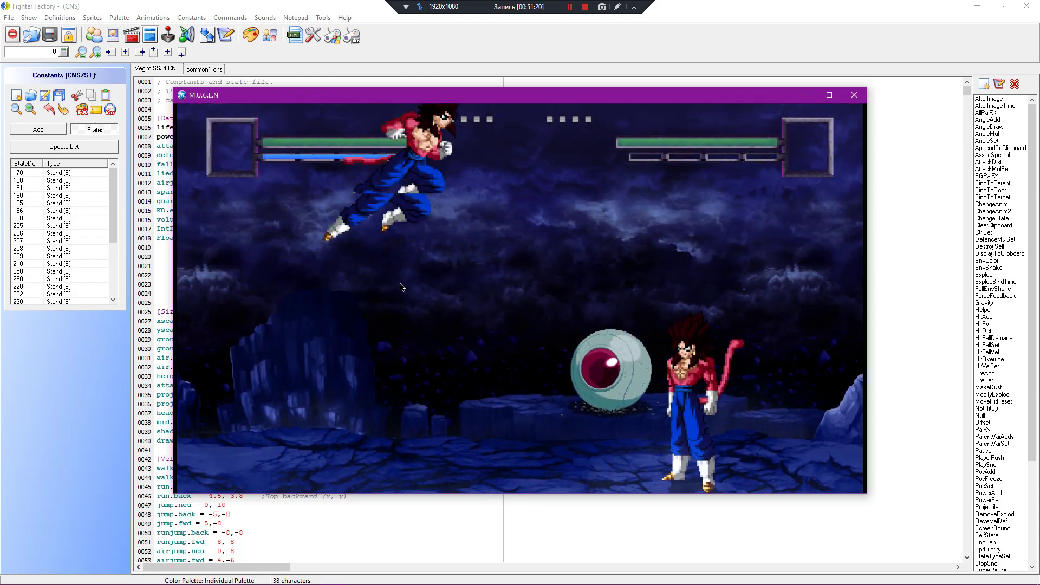
key(Left)
key(Left)
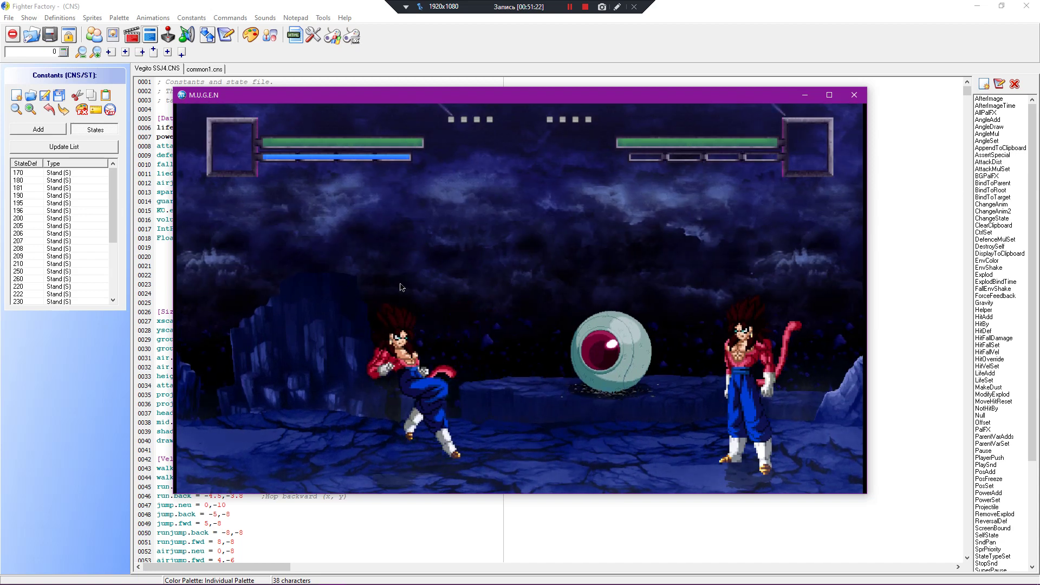
key(Up)
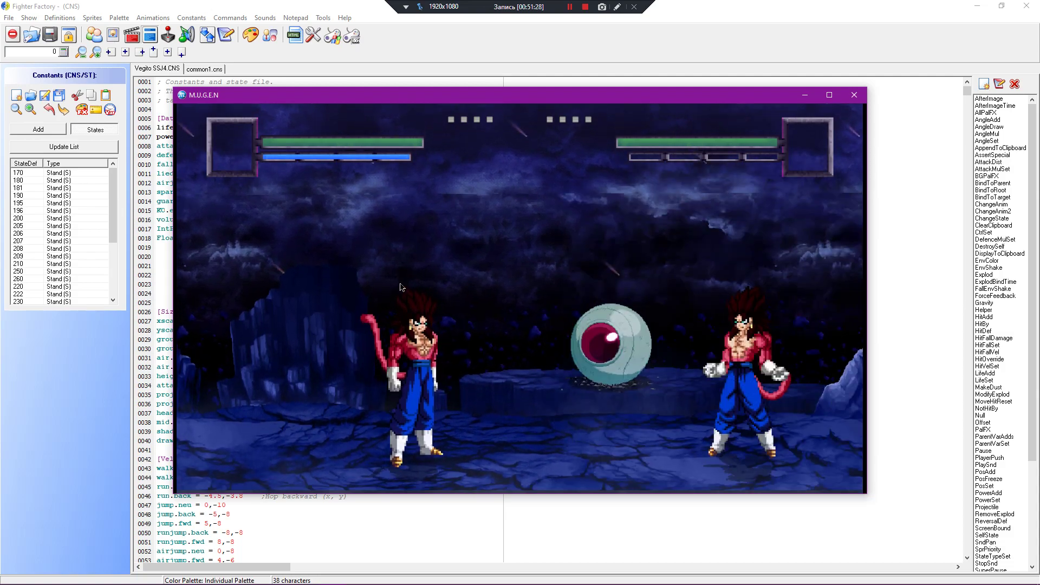
key(Down)
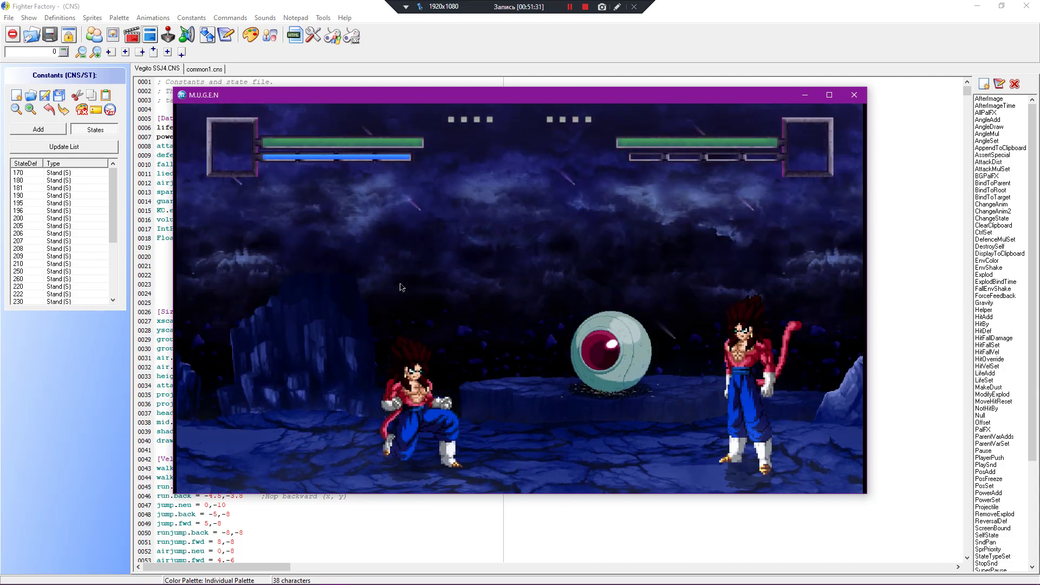
key(a)
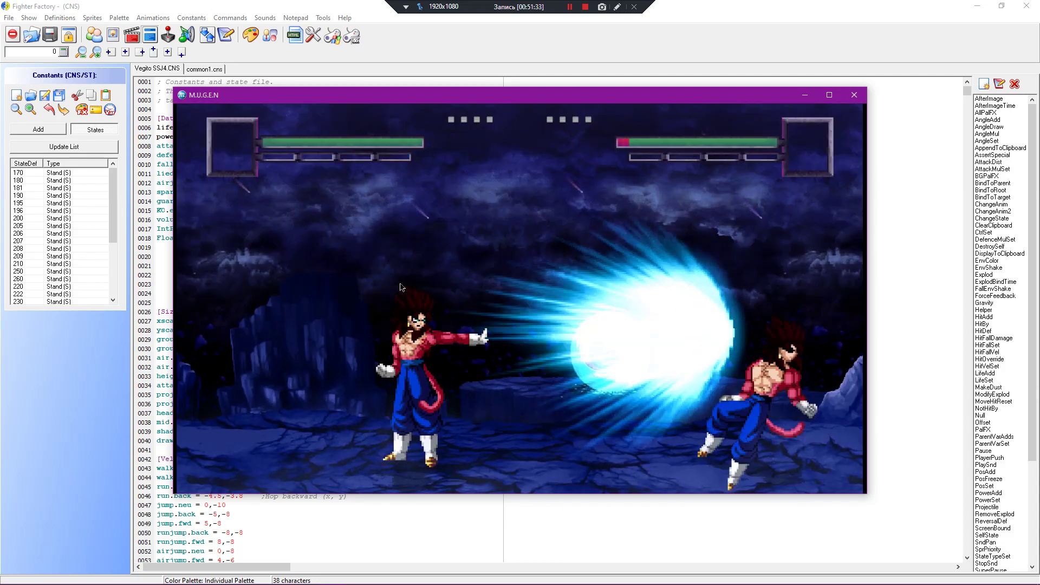
key(Right)
key(Right)
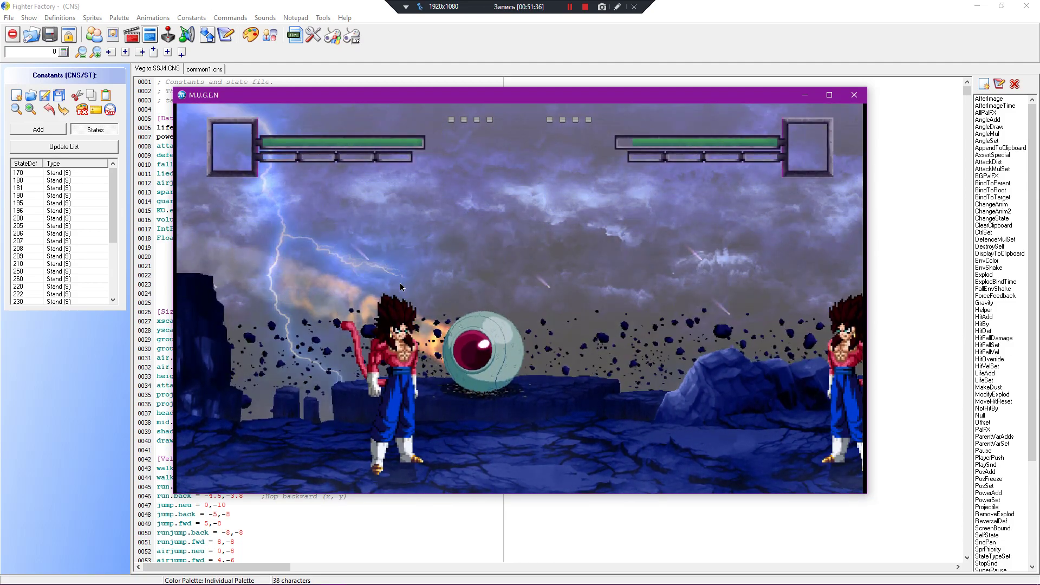
key(s)
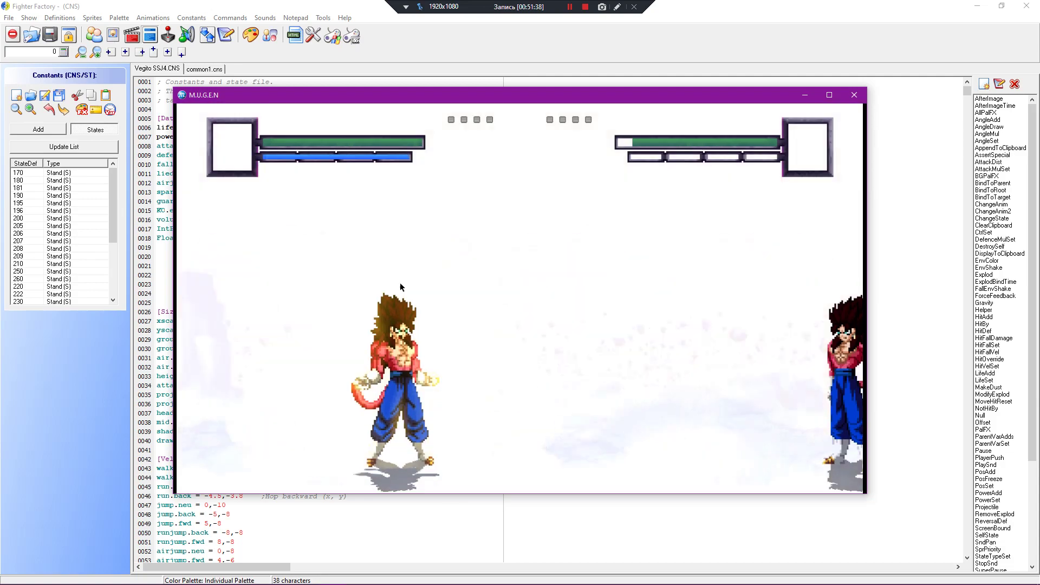
key(Escape)
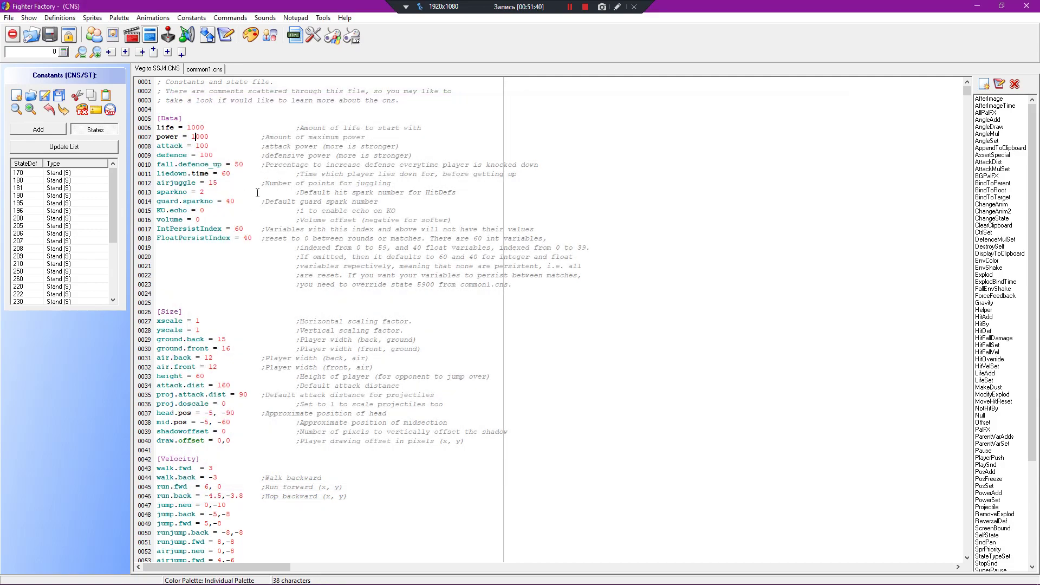
Step: Return to the lifebar definitions and begin a new p1.front. line below p1.range.x in the Powerbar section
click(225, 574)
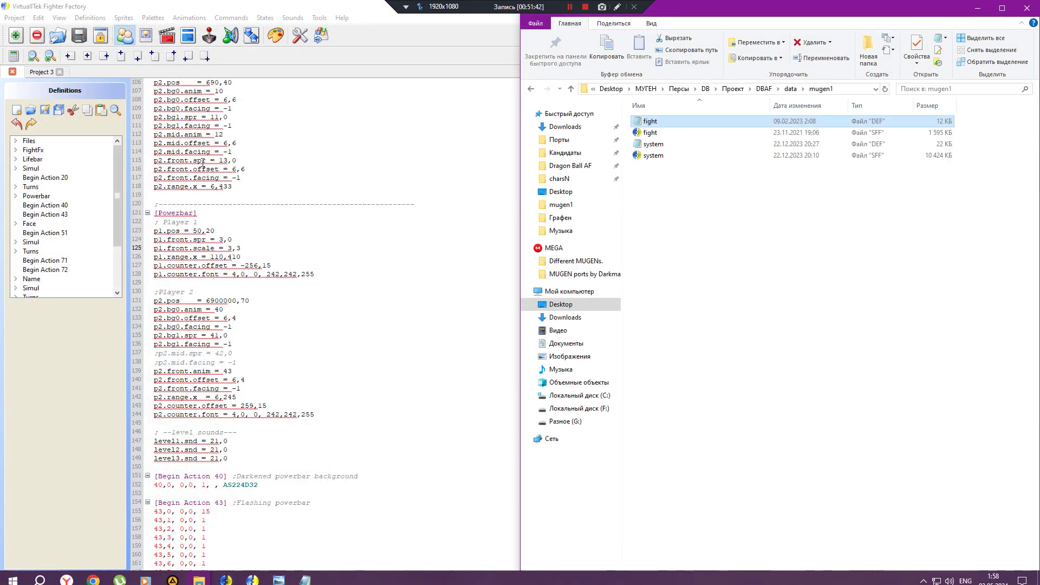
click(255, 249)
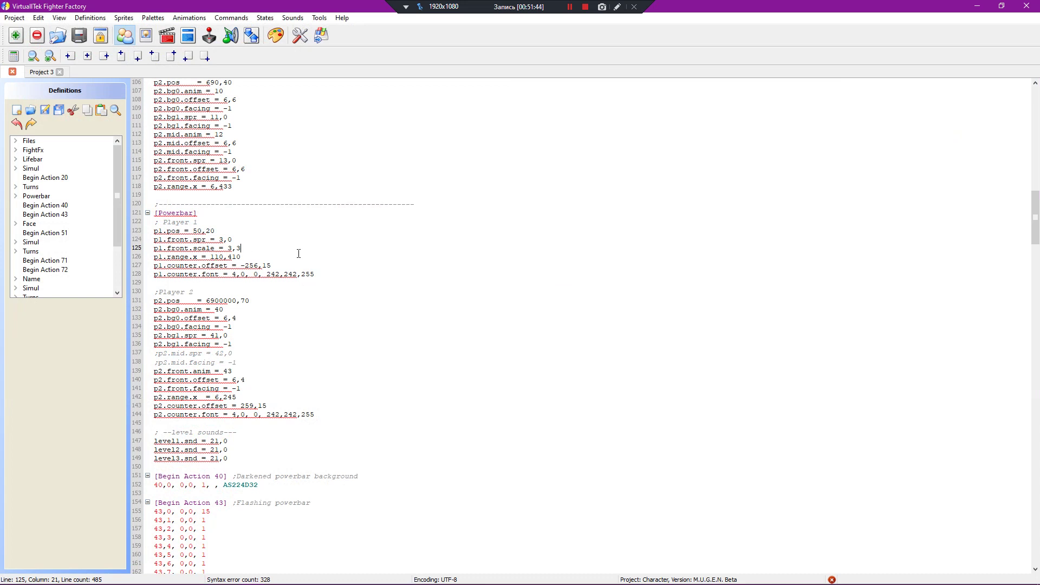
click(276, 263)
click(242, 255)
key(Return)
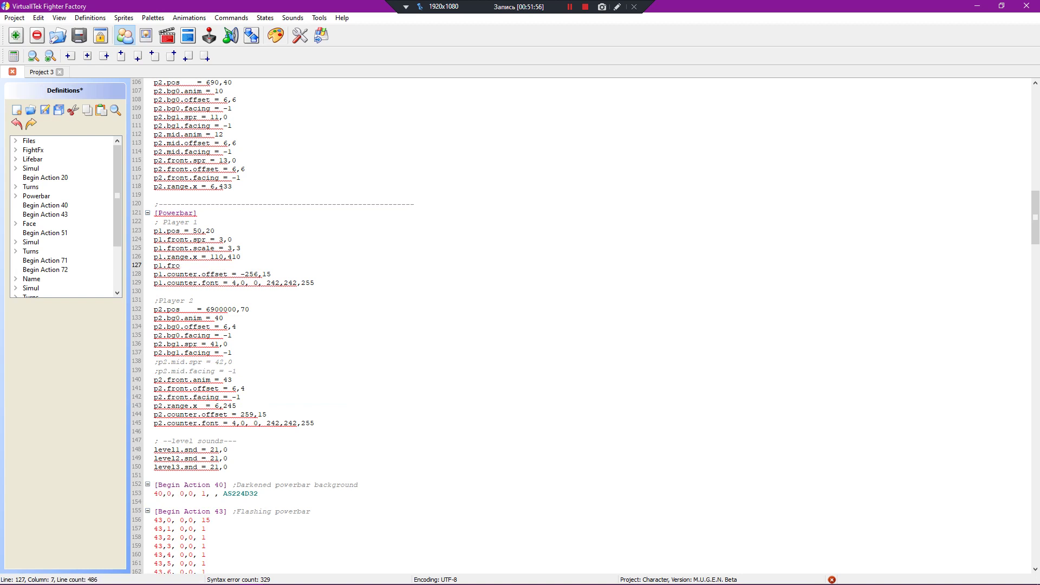
text(p1.front.)
Step: Move the unfinished p1.front. line to directly below p1.front.scale in the Powerbar section
scroll(255, 258, up, 1)
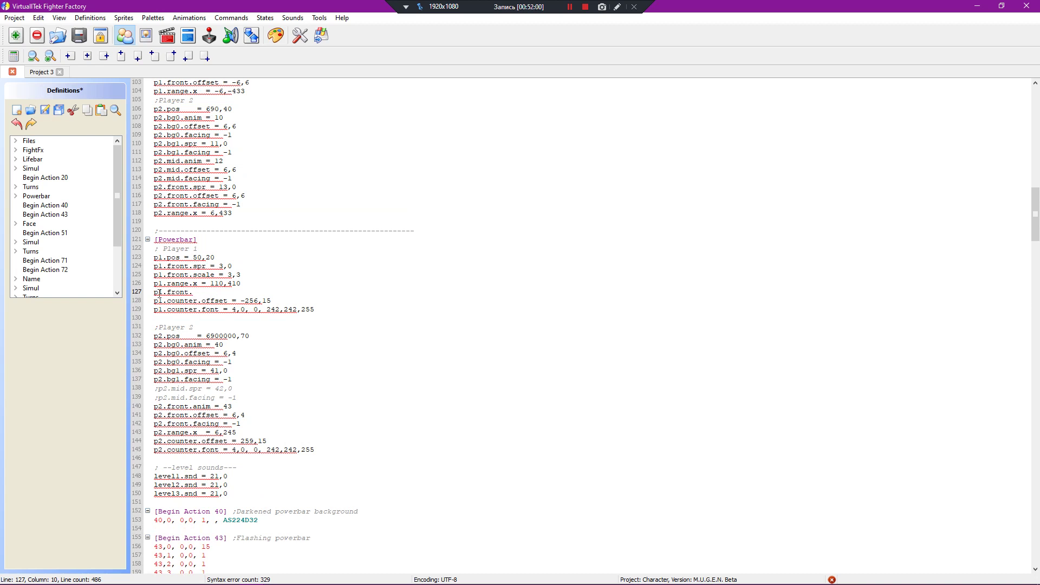
key(shift+Home)
key(ctrl+x)
key(BackSpace)
click(242, 272)
key(Return)
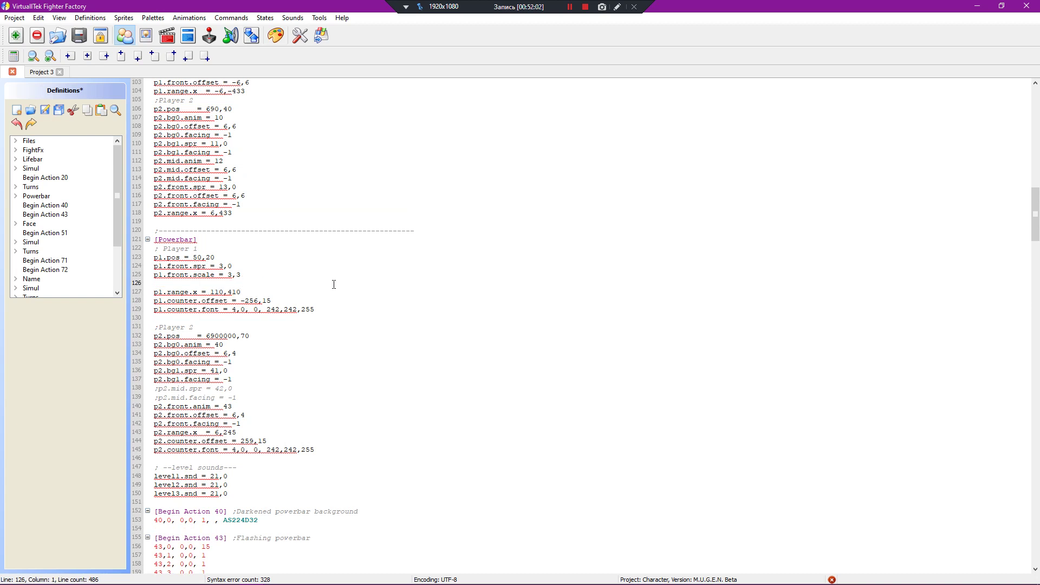
key(ctrl+v)
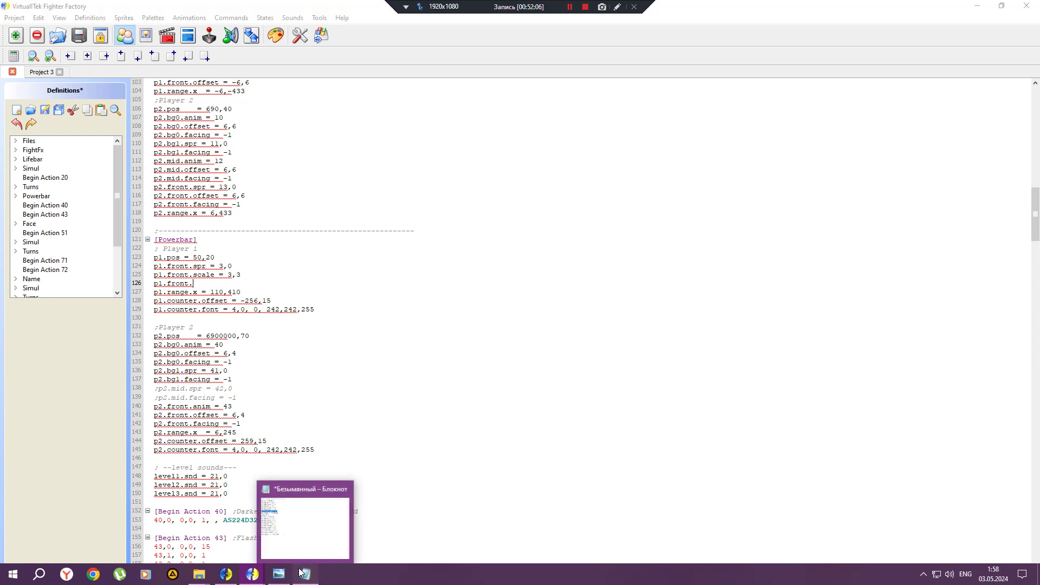
Step: Check the Notepad document and other sections for reference, complete the line as p1.front.layerno = -1, and save the definitions
click(299, 572)
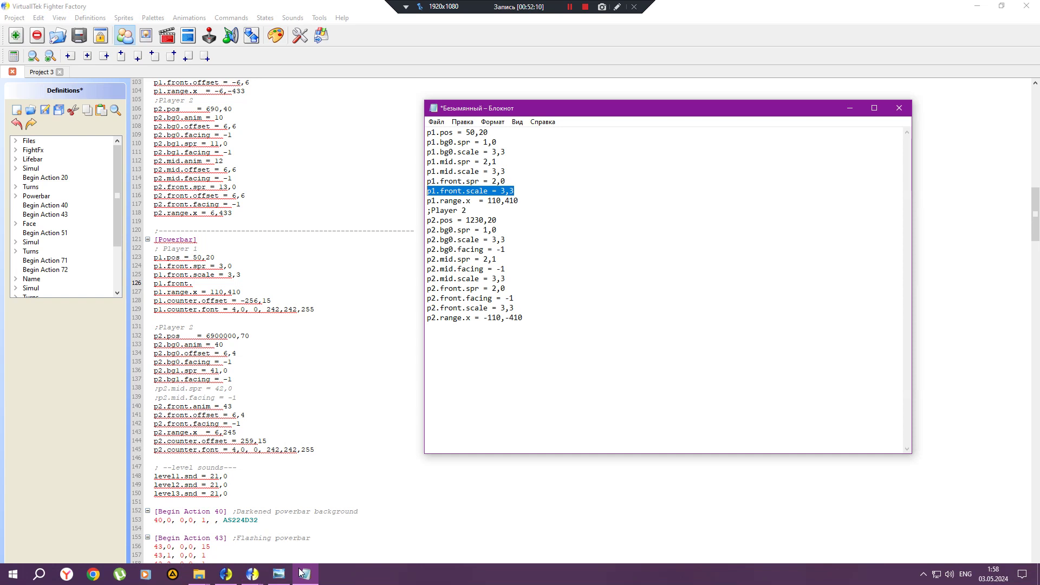
click(300, 572)
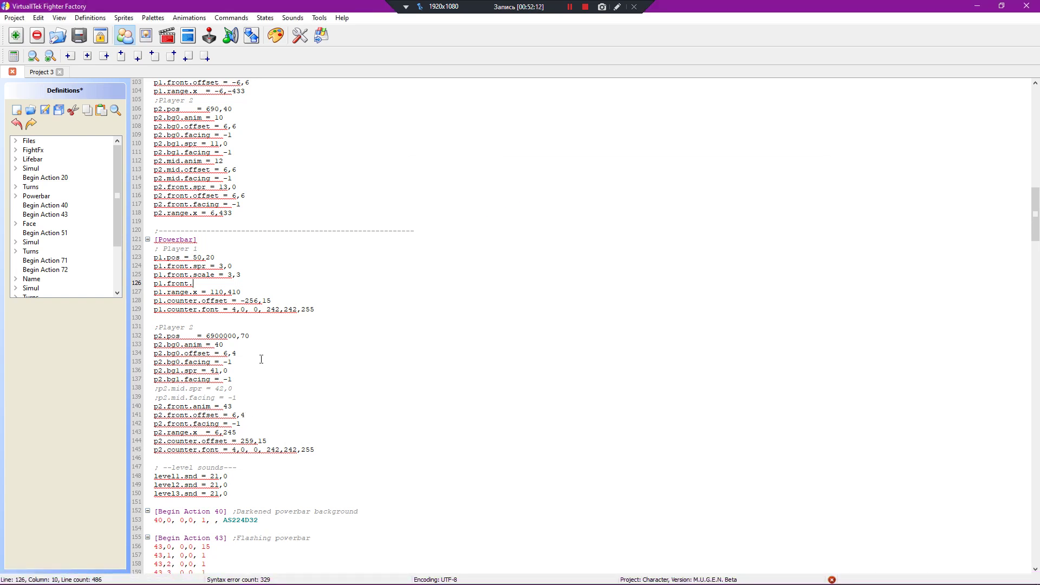
scroll(261, 359, down, 16)
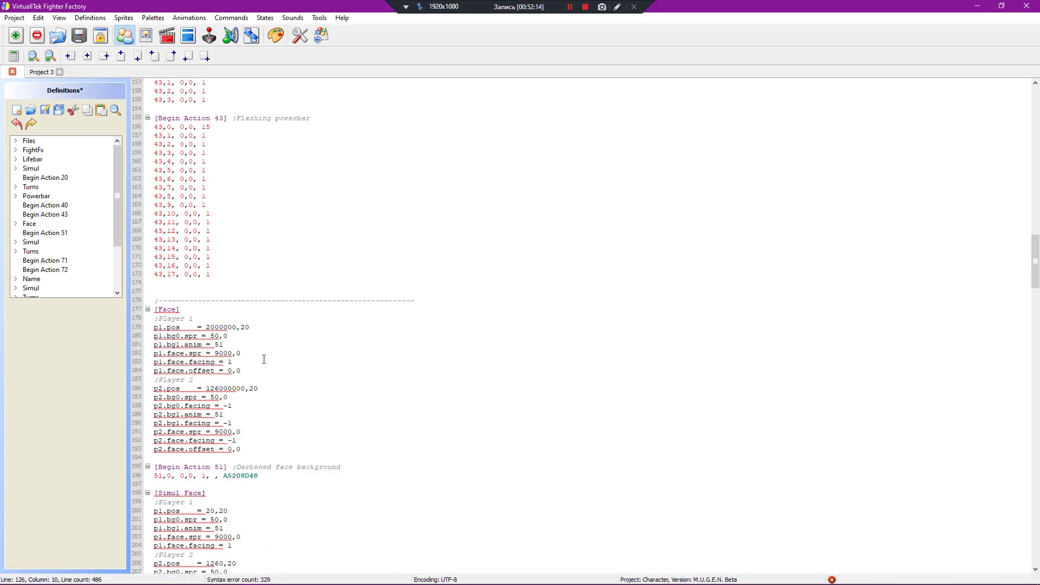
scroll(264, 359, down, 2)
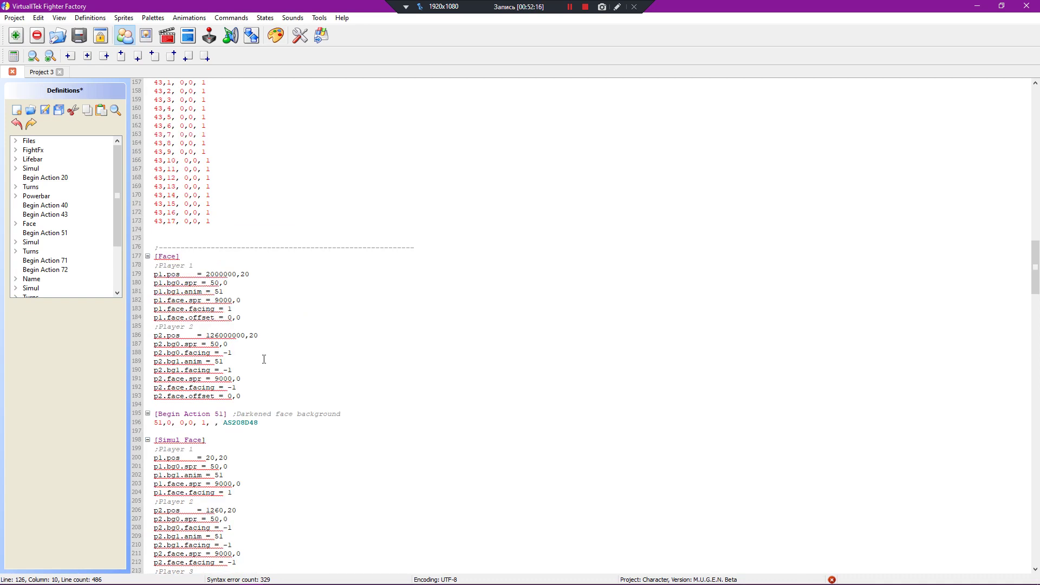
scroll(264, 358, up, 15)
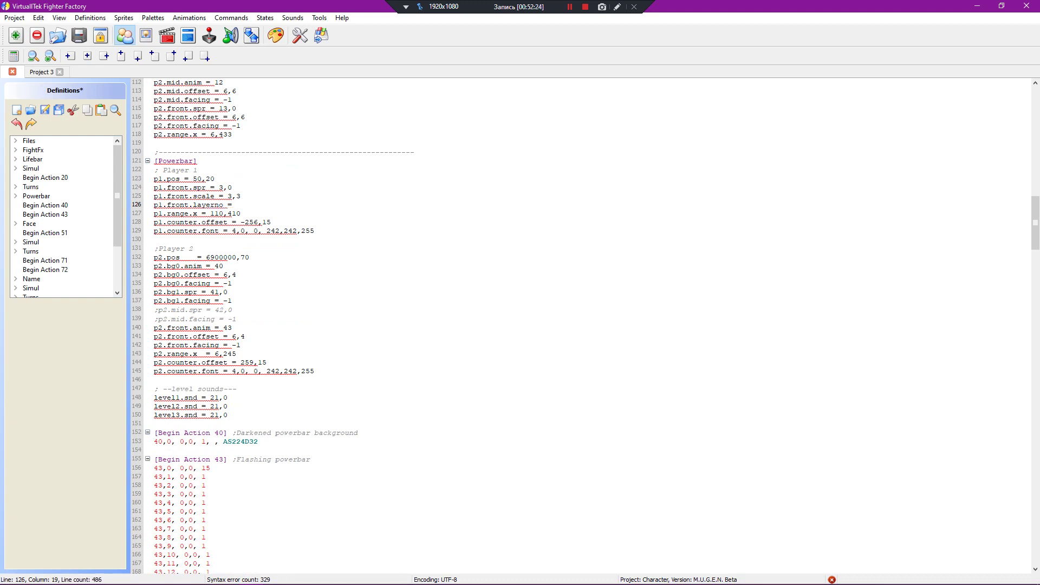
click(45, 110)
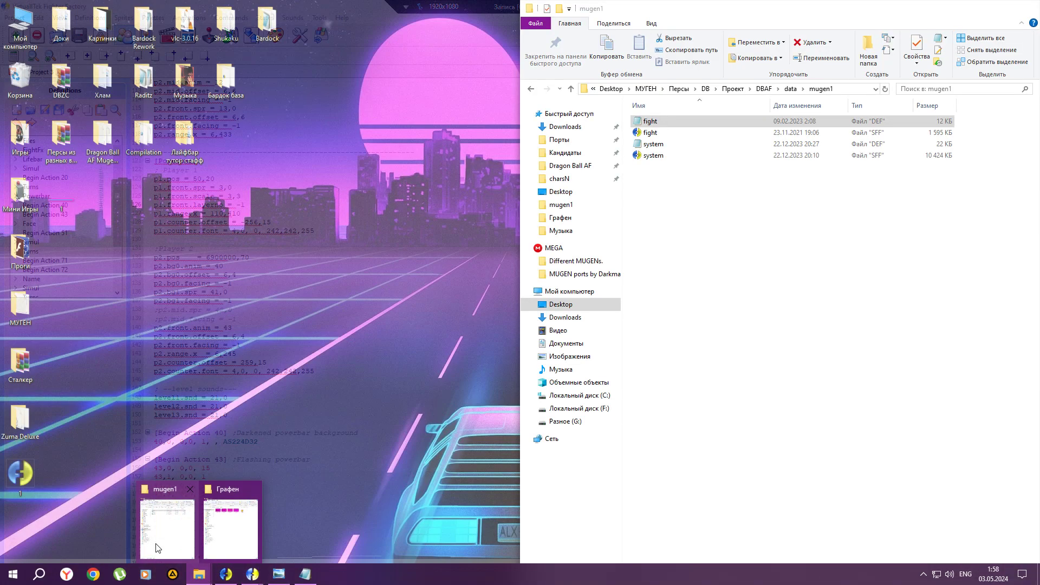
Step: Run the test fight from the other Fighter Factory window, check Player 1's power bar while charging, and close the fight
click(158, 537)
click(252, 575)
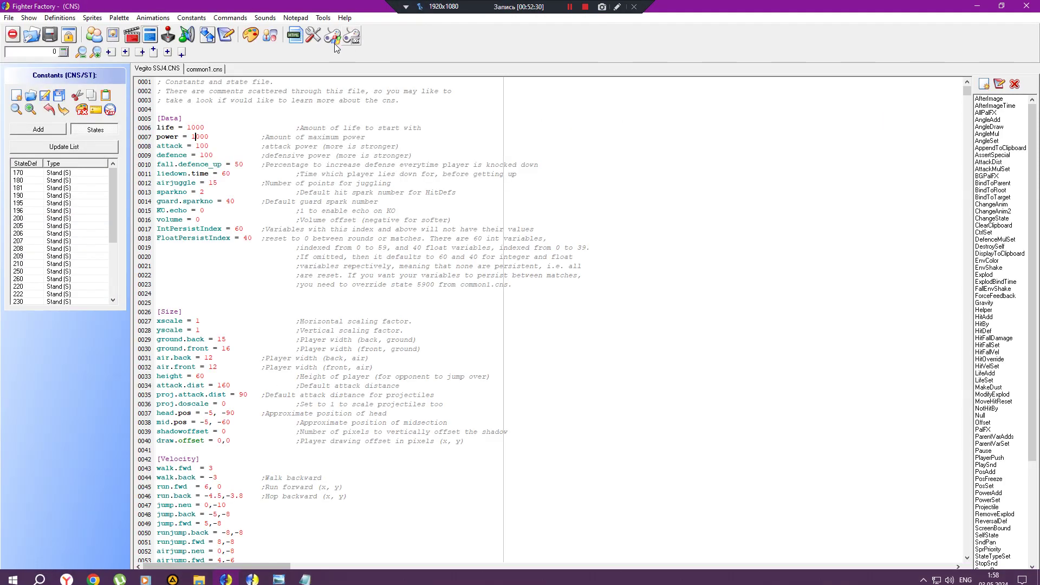
click(333, 40)
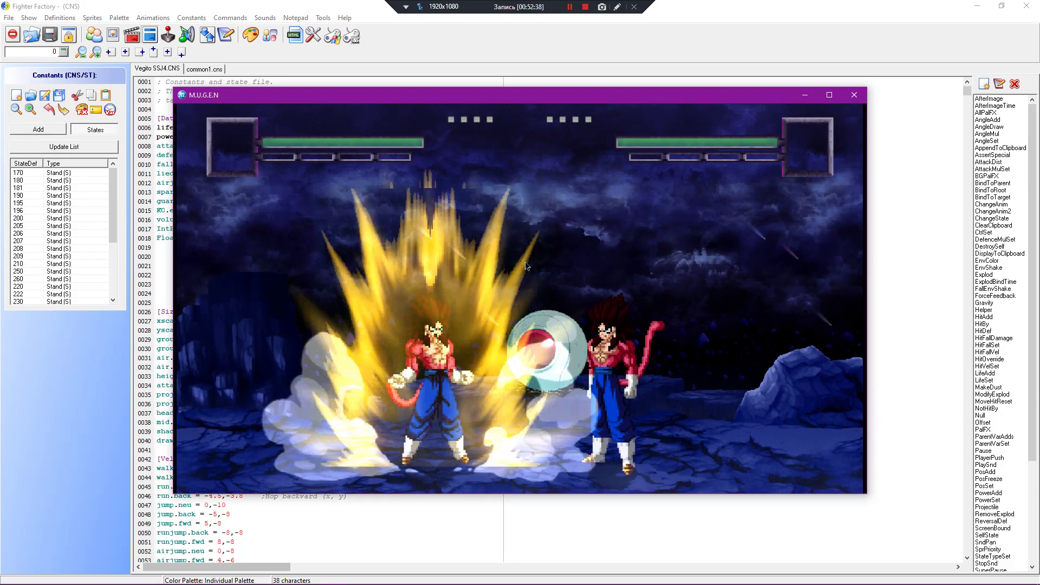
key(Escape)
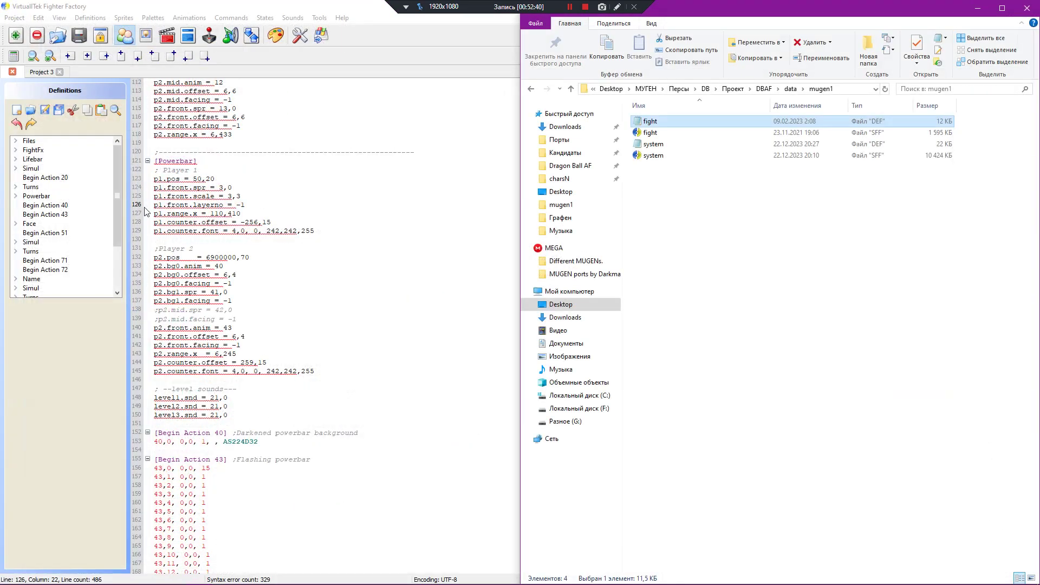
Step: Change the Powerbar's p1.front.layerno to 0 and save the definitions
drag(245, 205, 236, 206)
key(super+Up)
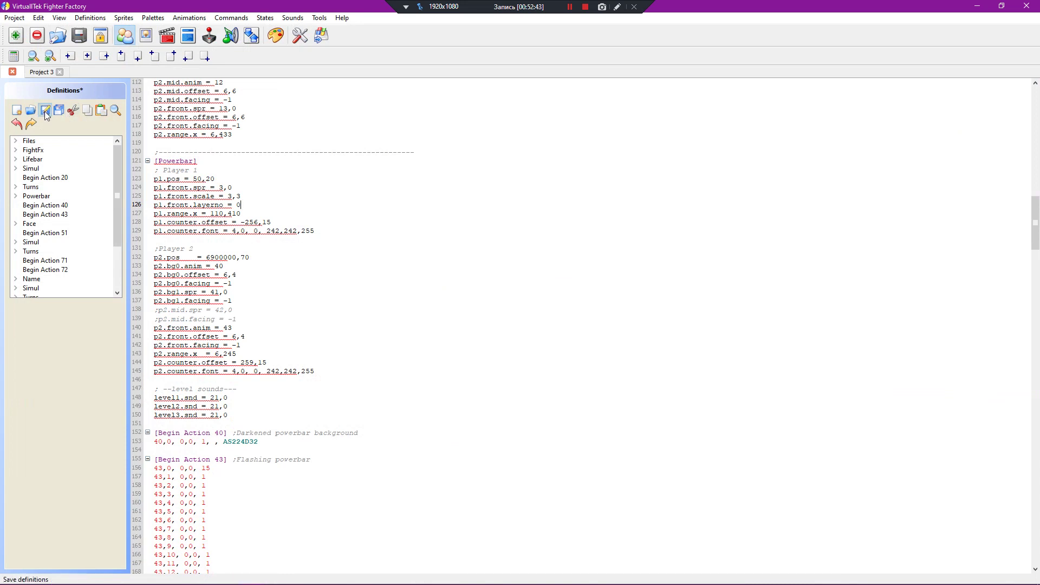
click(64, 112)
Step: Switch to the character's Fighter Factory window and rerun the test fight to check the power bar with the new layer number
click(218, 577)
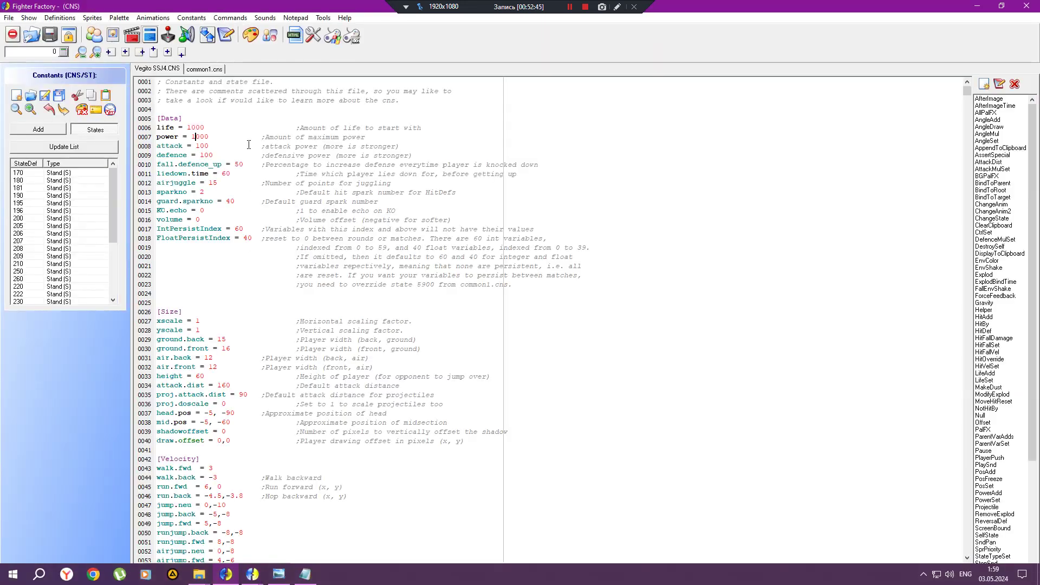
key(F9)
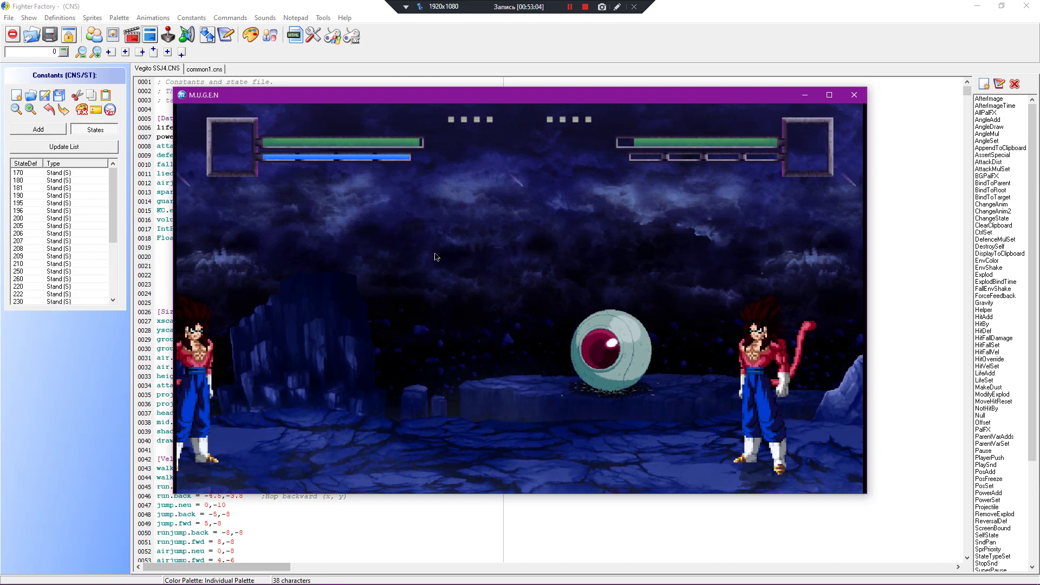
Step: Close the test fight and switch back to the Fighter Factory window with the lifebar definitions
key(Escape)
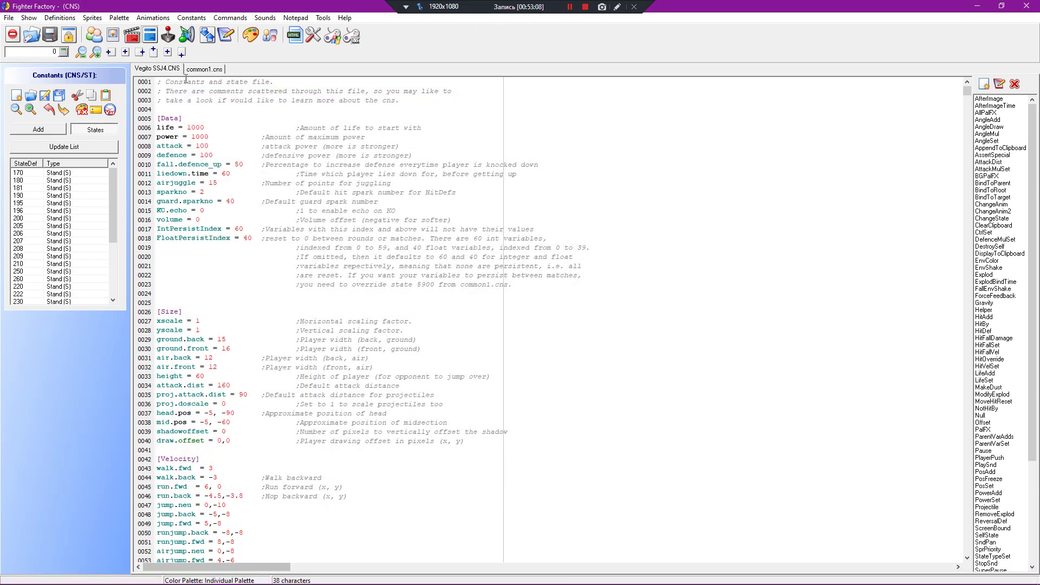
click(978, 7)
click(979, 5)
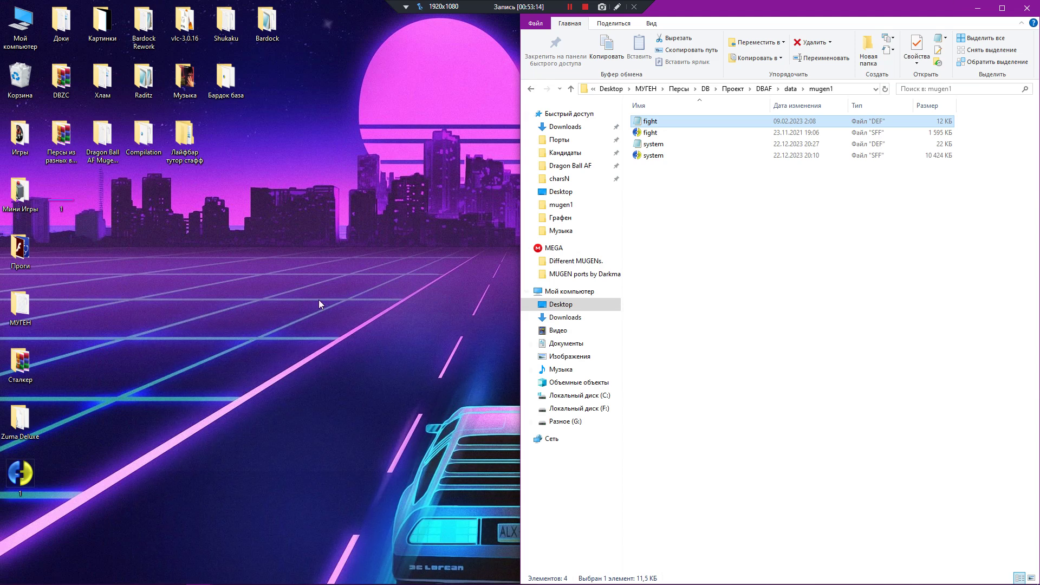
click(239, 575)
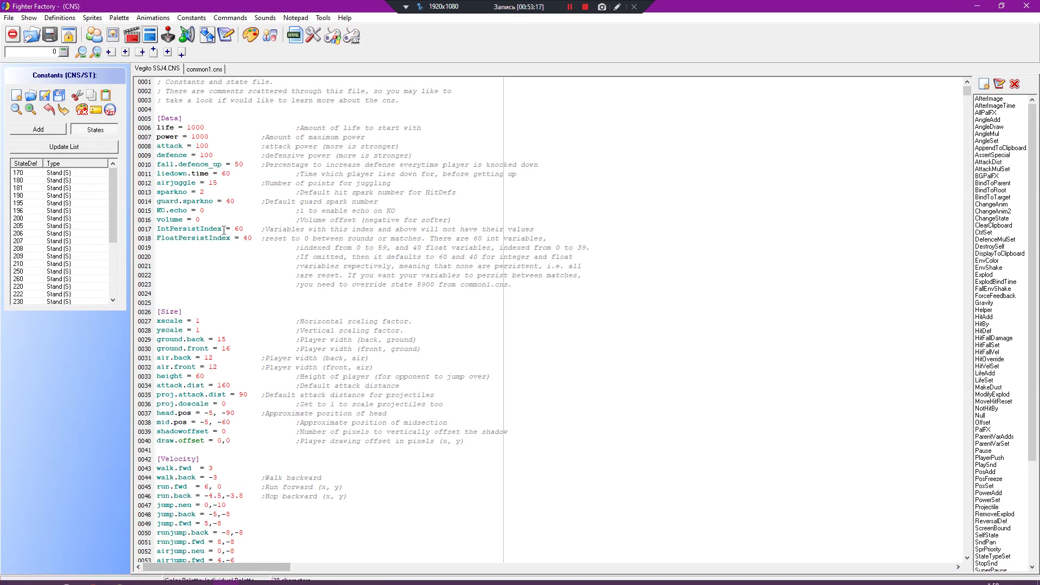
click(252, 574)
click(231, 528)
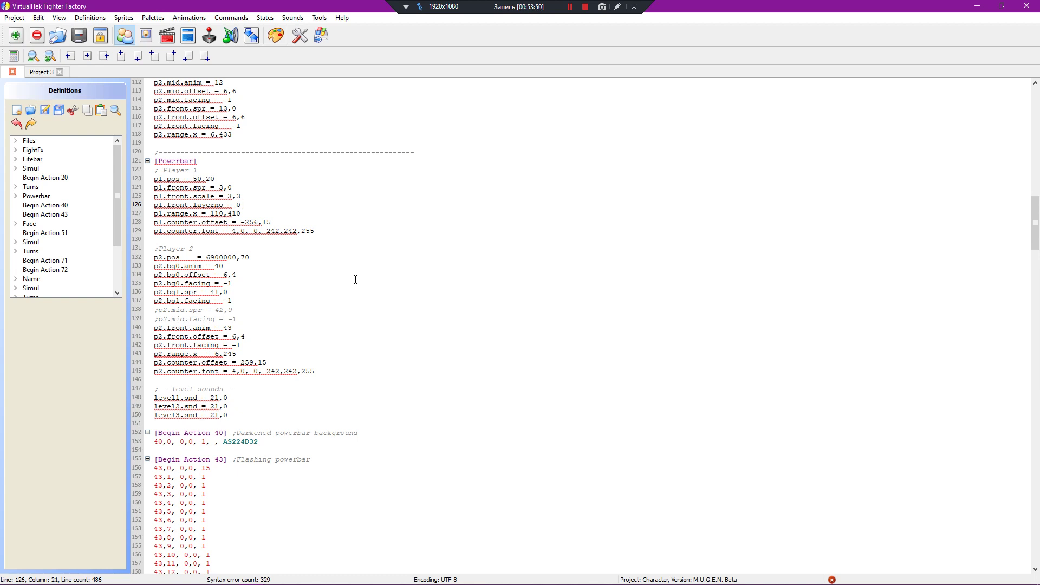
Step: Compare the Powerbar section with the Lifebar definitions, check the power bar in another test fight, and close the fight
scroll(356, 280, up, 20)
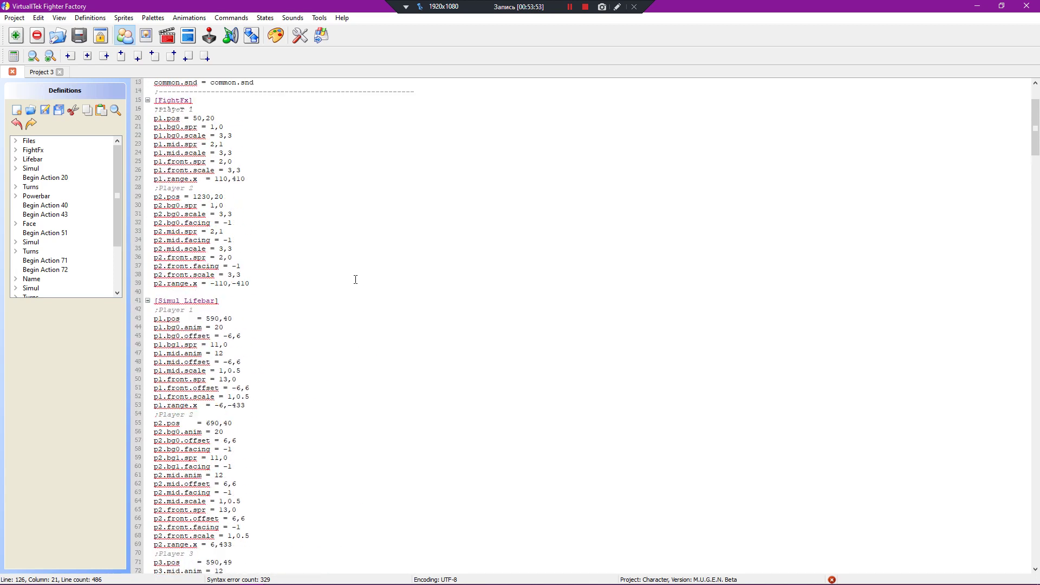
scroll(355, 279, down, 20)
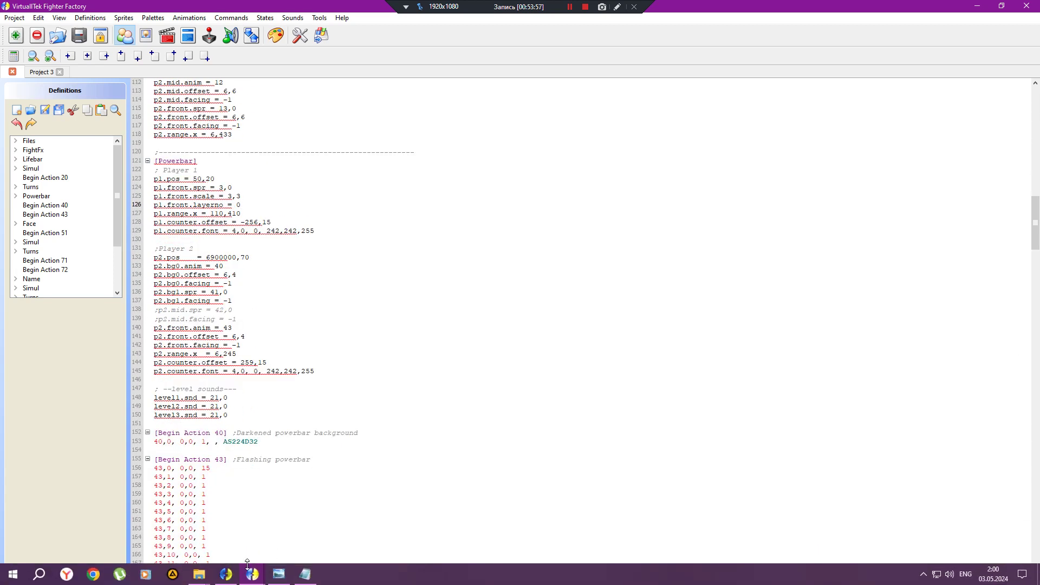
click(253, 578)
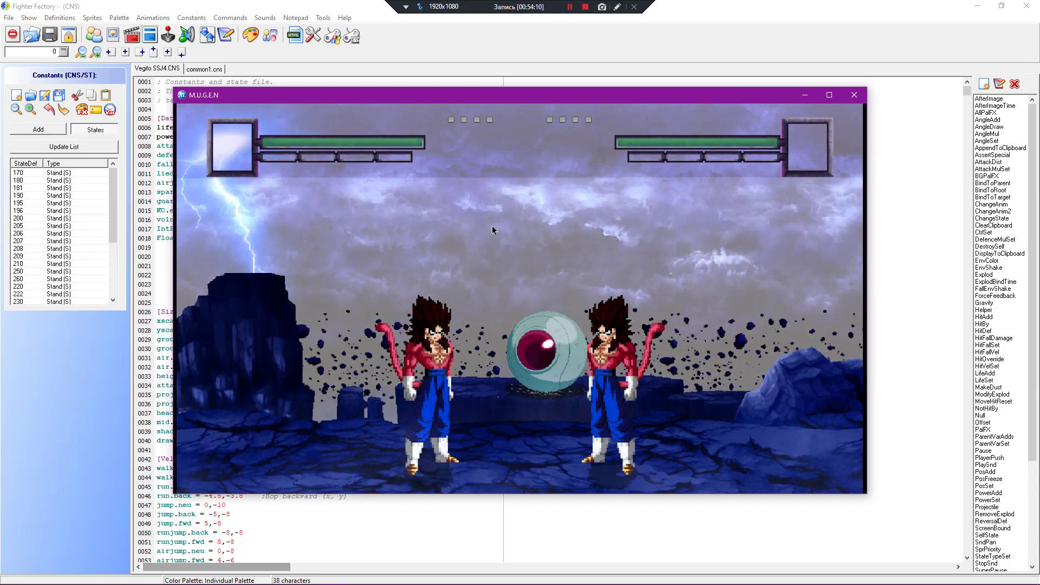
key(Escape)
Step: Minimize both Fighter Factory windows and open the "Лайфбар тутор стафф" folder in File Explorer
click(979, 5)
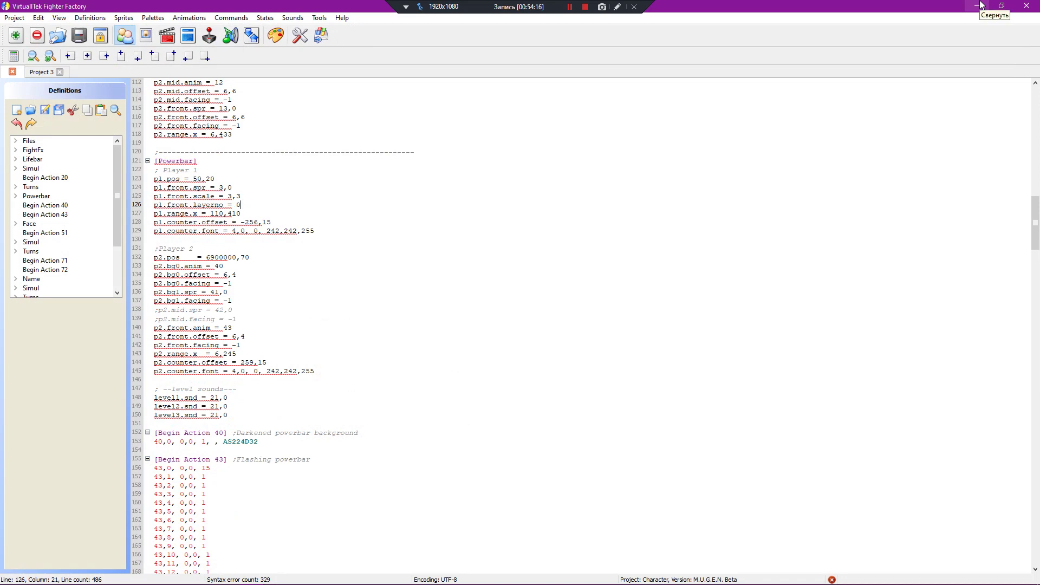
click(980, 5)
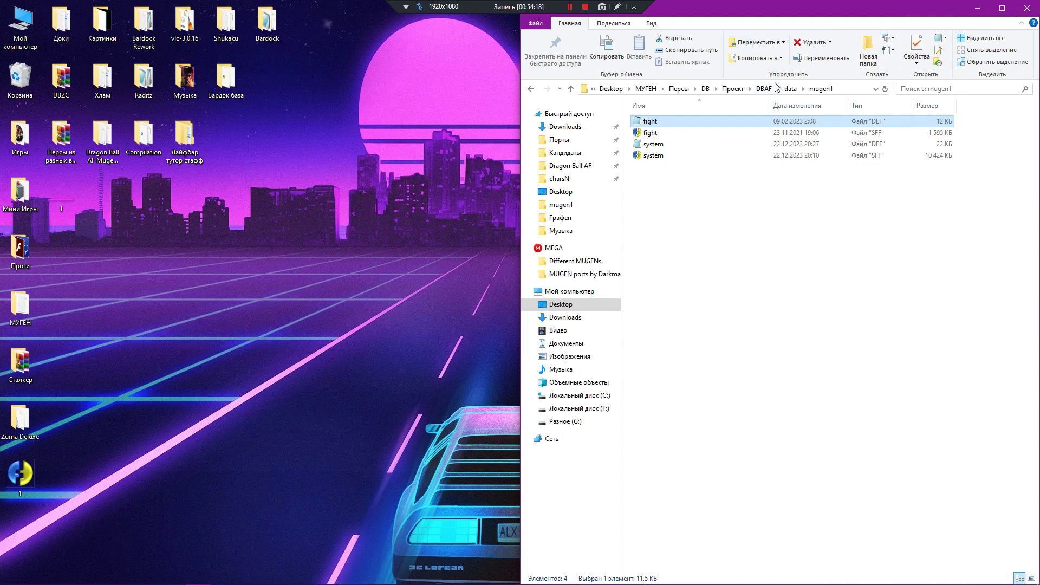
click(199, 573)
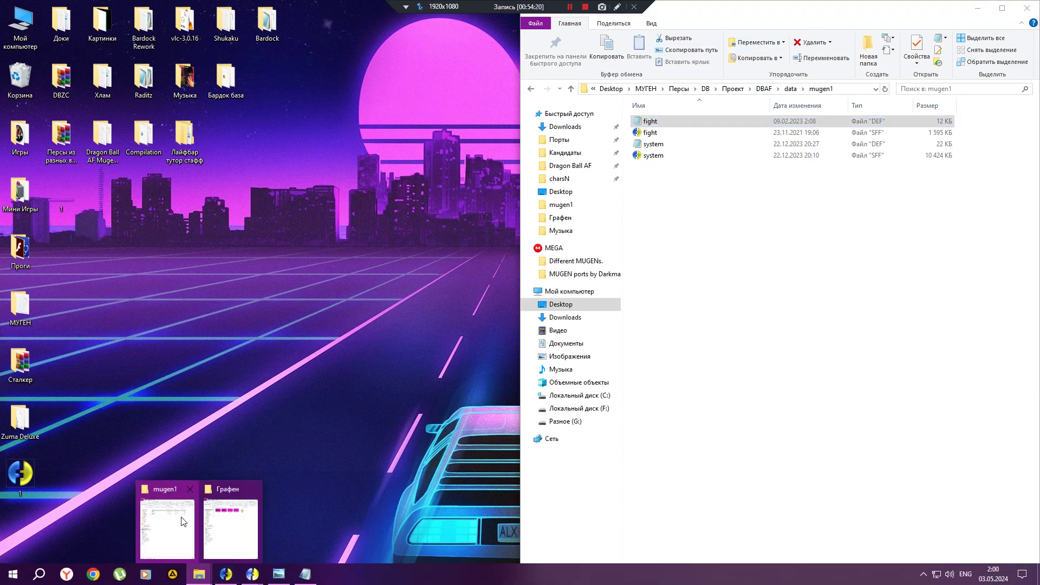
click(182, 521)
click(764, 88)
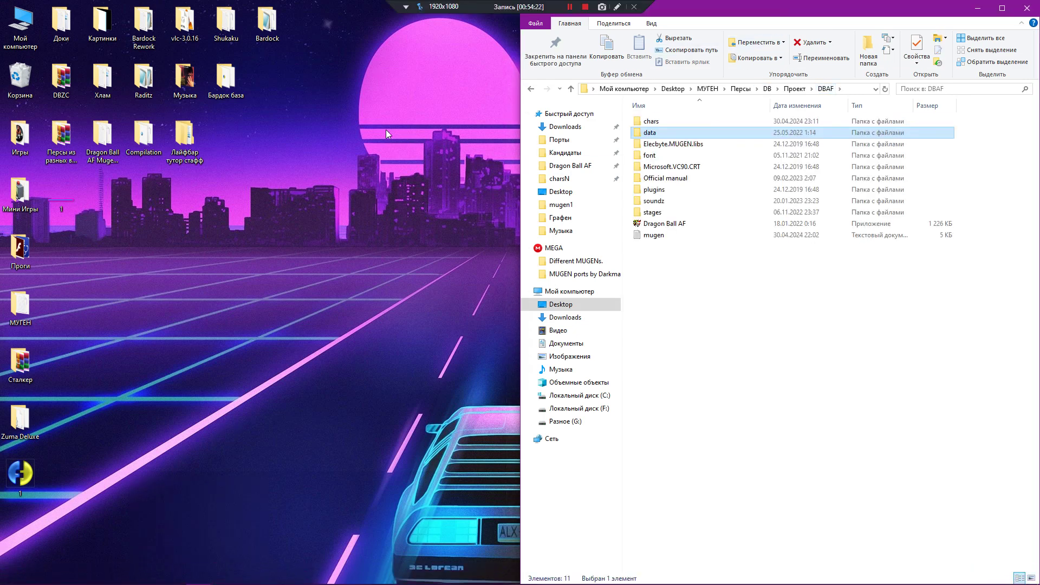
click(199, 574)
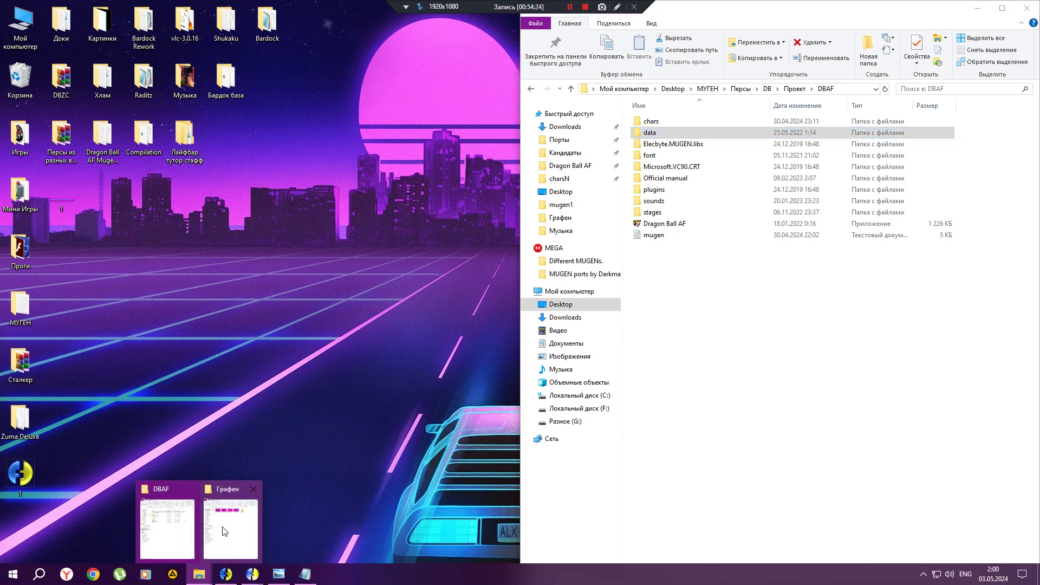
click(232, 521)
click(632, 89)
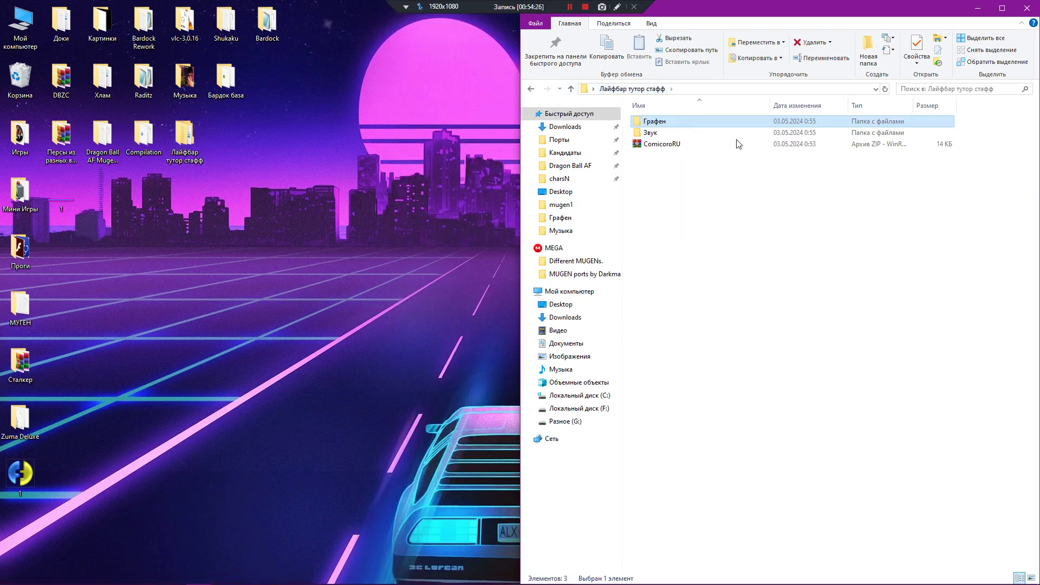
Step: Open the ComicoroRU archive and extract ComicoroRu_0.ttf into the "Лайфбар тутор стафф" folder
click(737, 143)
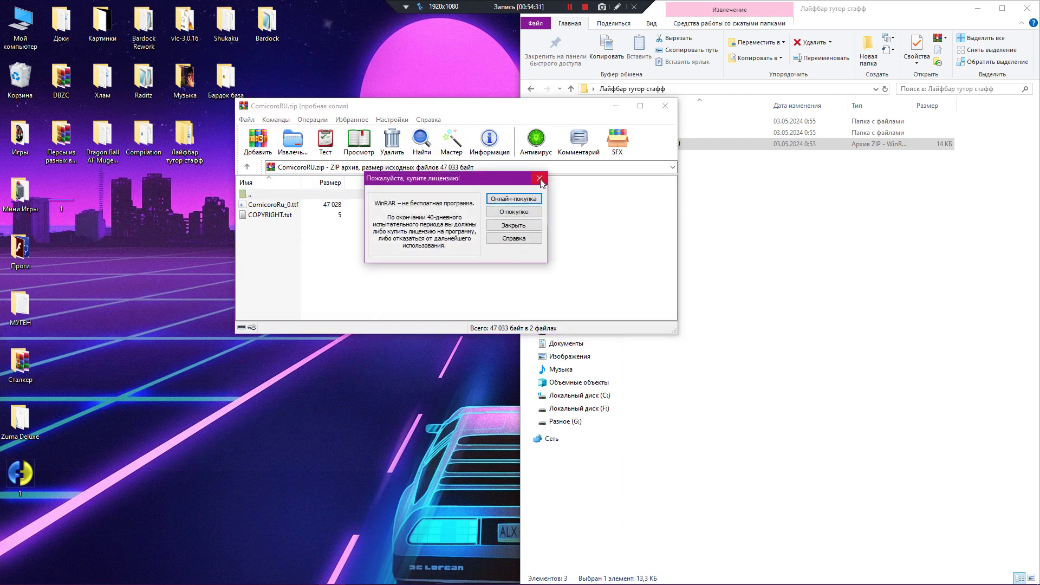
click(542, 177)
drag(268, 205, 762, 228)
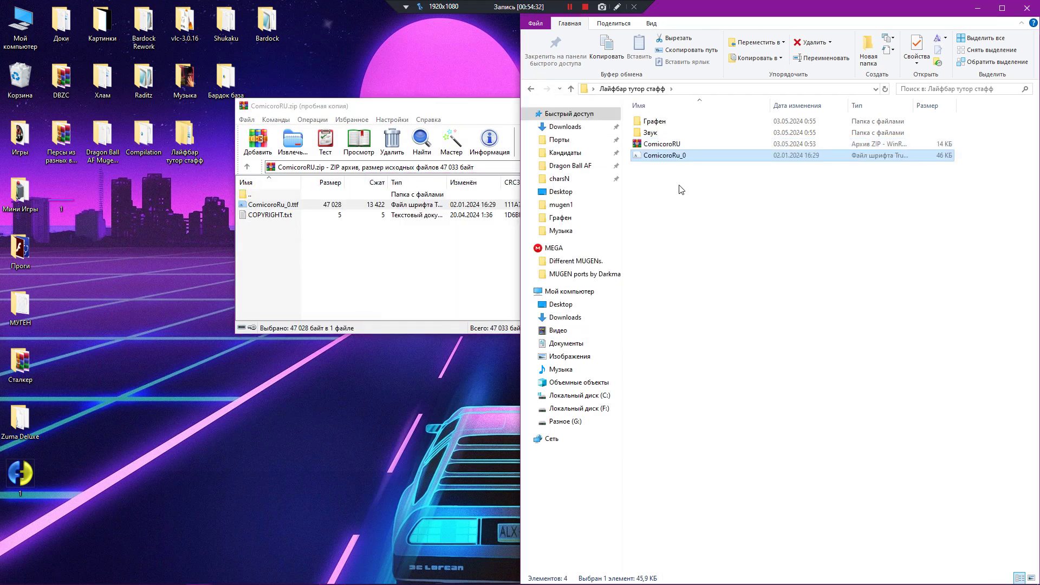
Step: Preview the extracted Comicoro font and the archive's COPYRIGHT.txt, and close the previews and the archive
double_click(678, 155)
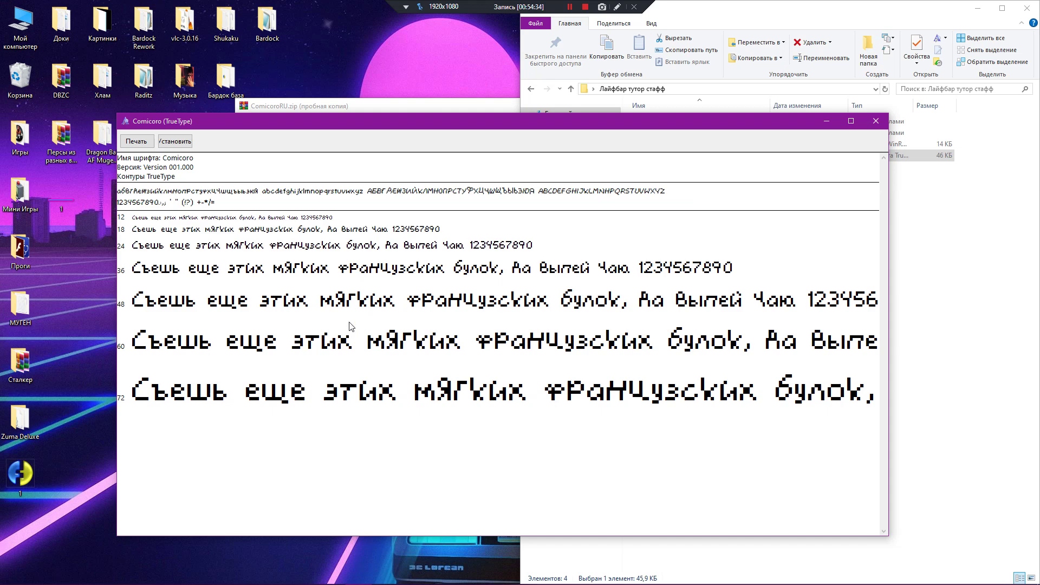
click(851, 121)
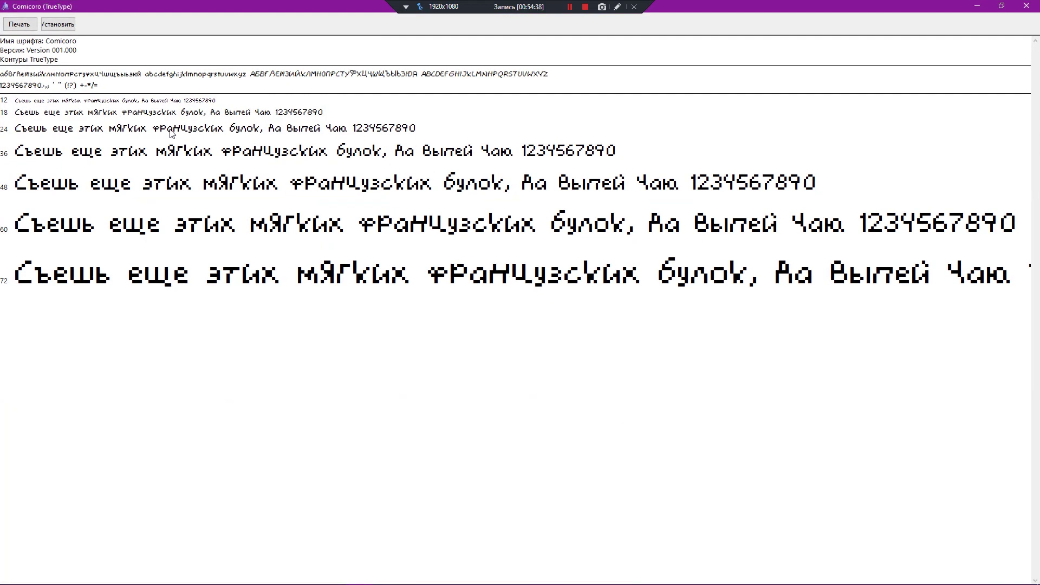
click(1027, 6)
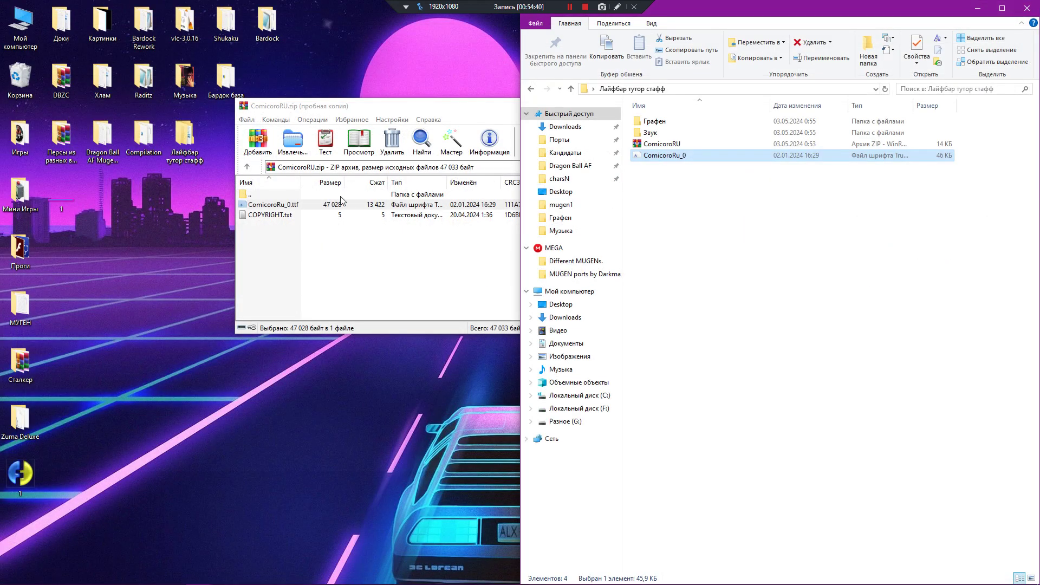
double_click(265, 215)
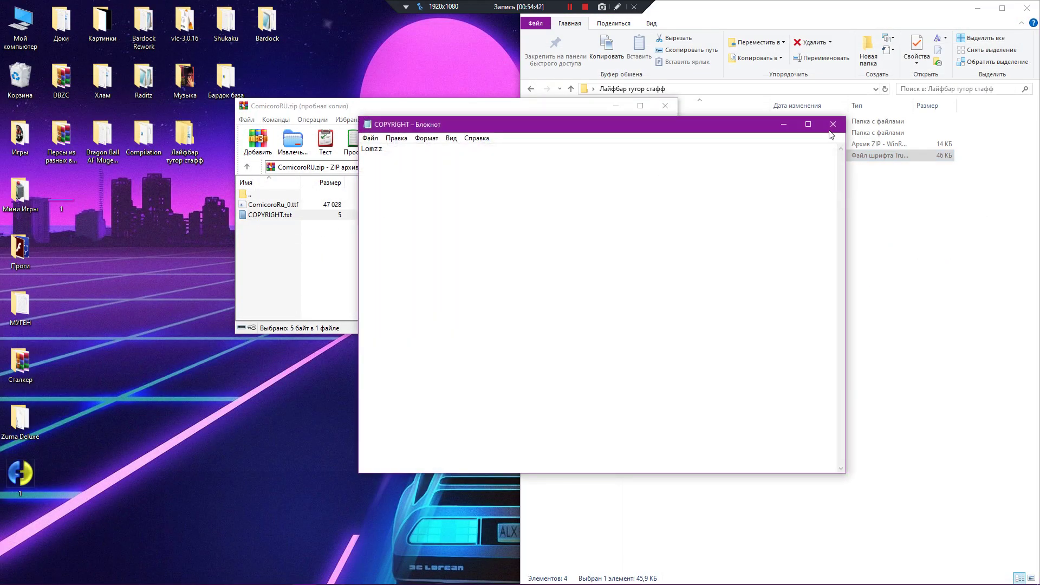
click(833, 124)
click(666, 106)
Step: Rename the extracted ComicoroRu_0 font file as Lifebar
right_click(664, 146)
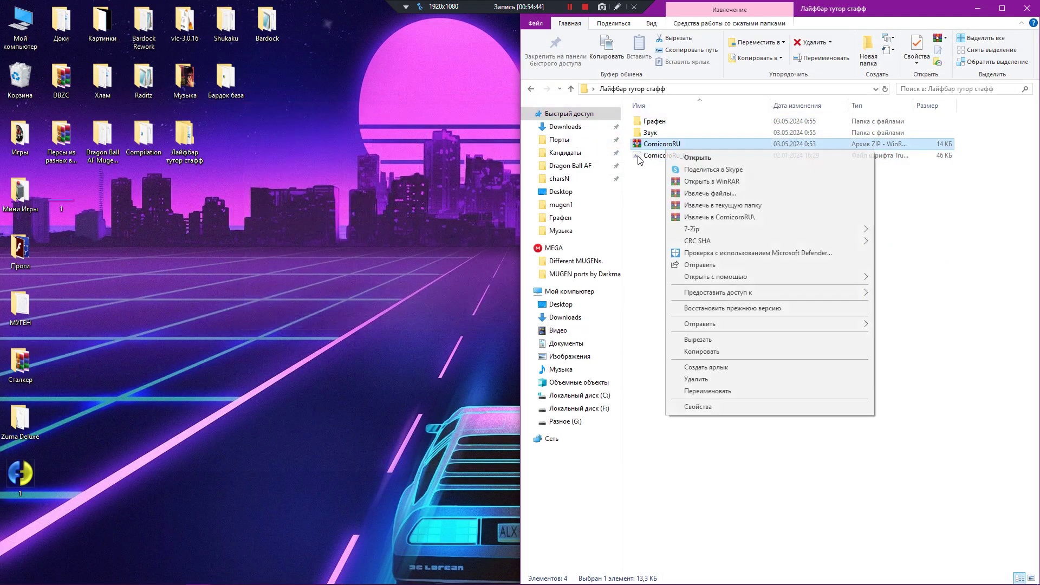
right_click(641, 156)
click(705, 434)
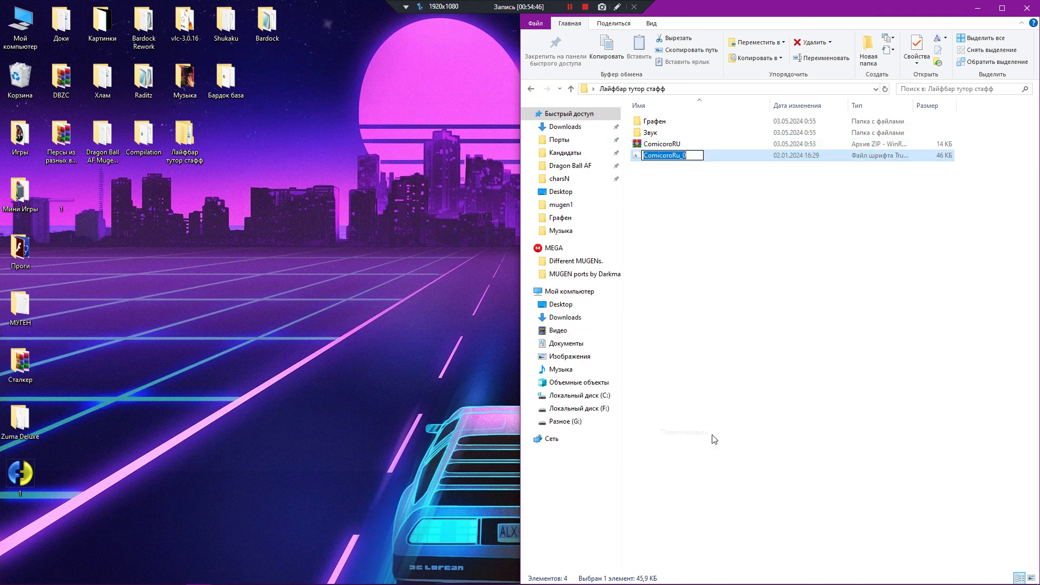
text(Д)
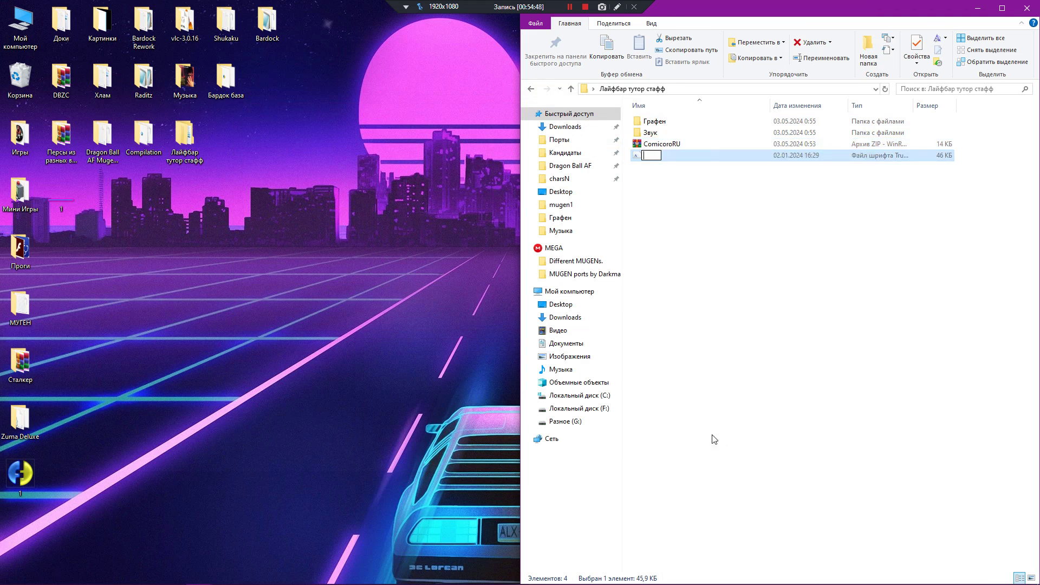
text(Lifebar)
key(Return)
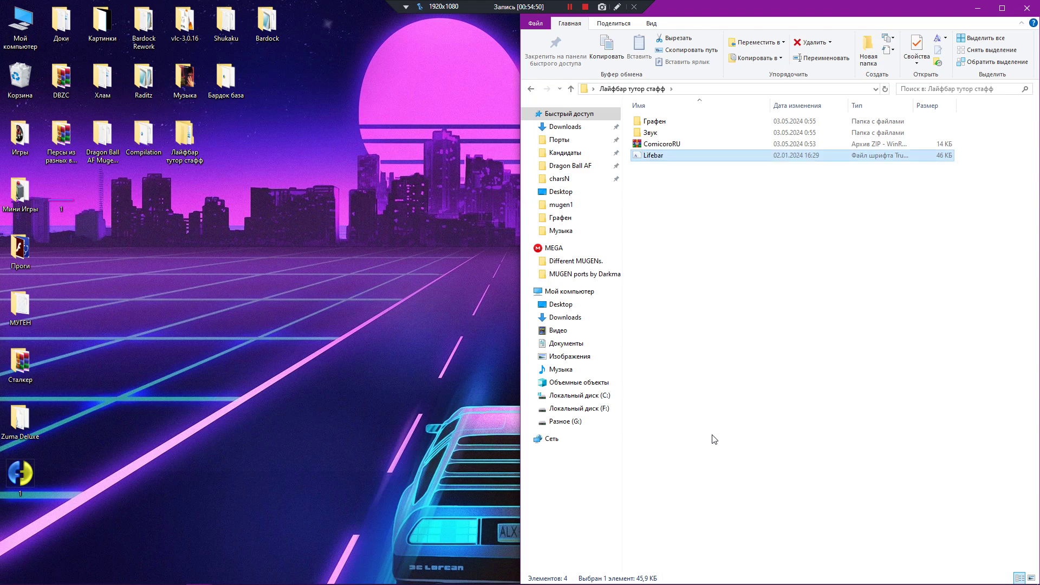
Step: Delete the ComicoroRU archive and move the Lifebar font file to the desktop
click(659, 145)
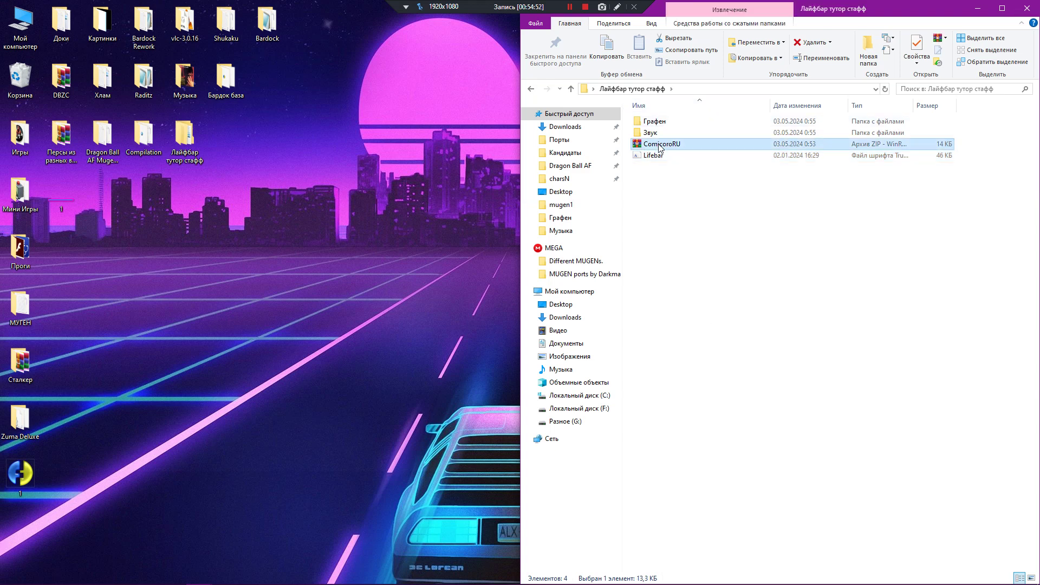
right_click(668, 147)
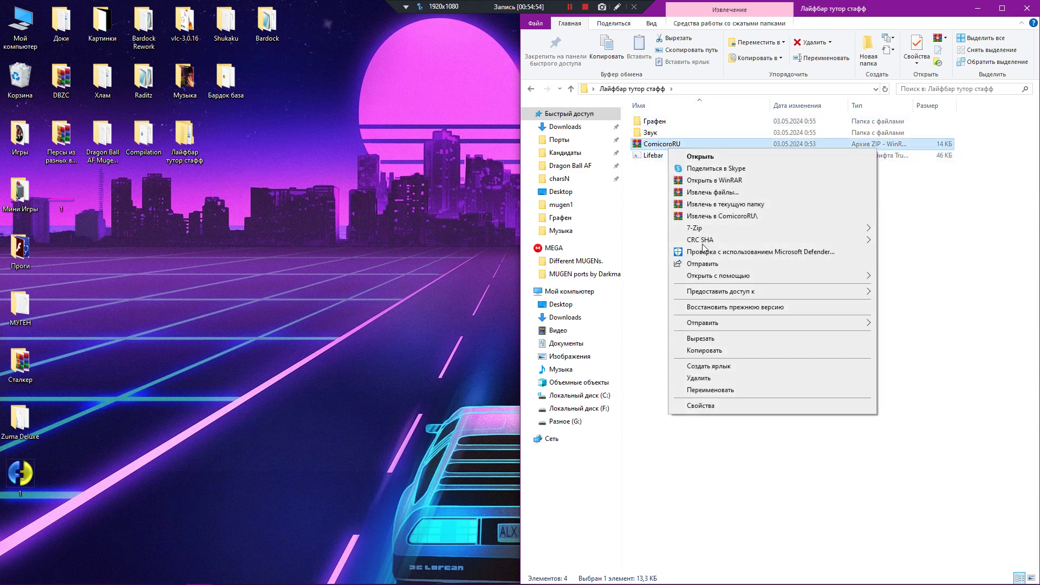
click(688, 385)
drag(654, 144, 317, 259)
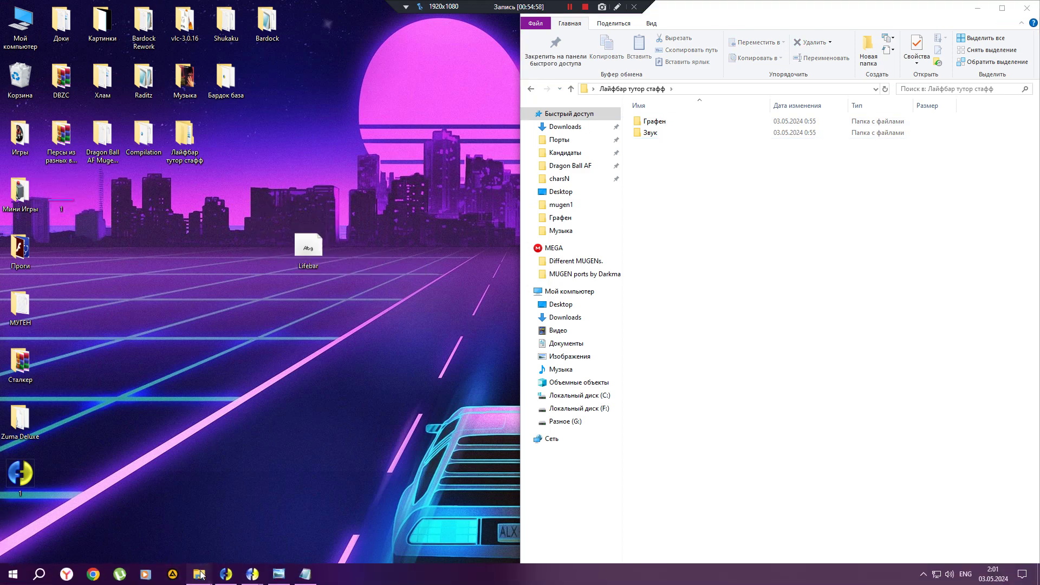
Step: Open the font folder of the Brutal And Dangerous project and move the Lifebar font from the desktop into it
mouse_move(199, 573)
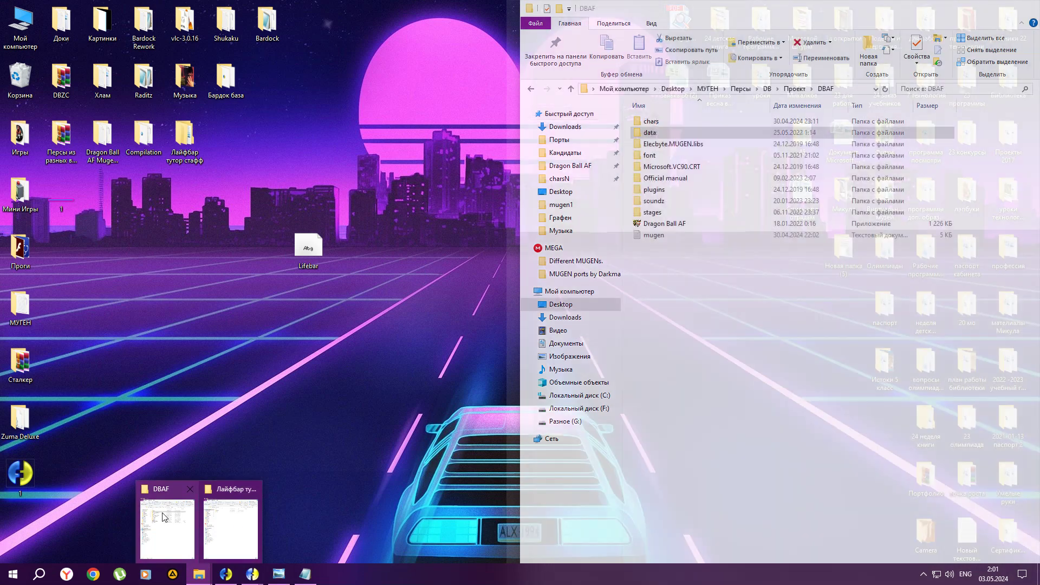
click(172, 528)
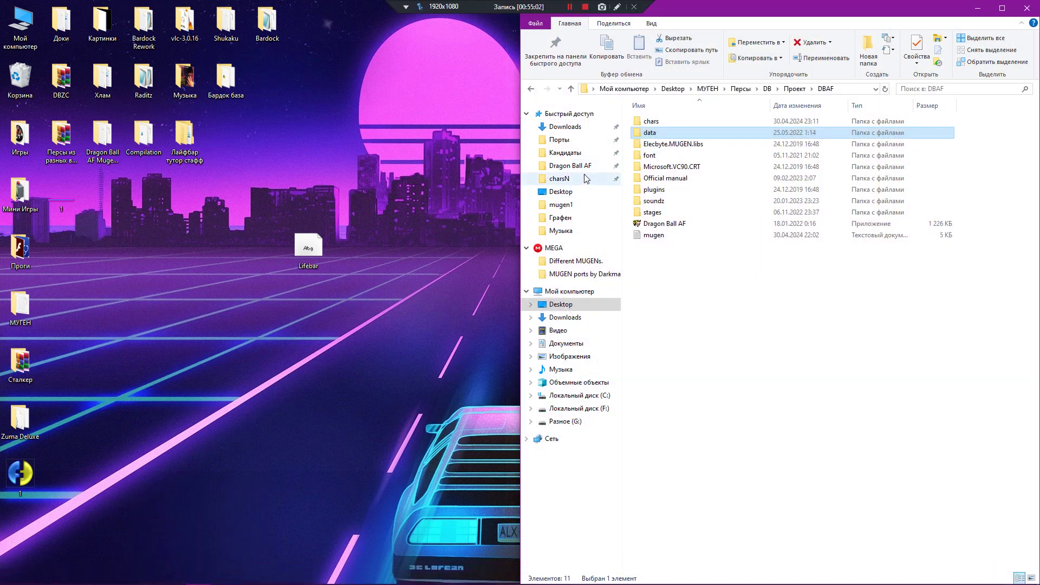
click(570, 165)
click(708, 89)
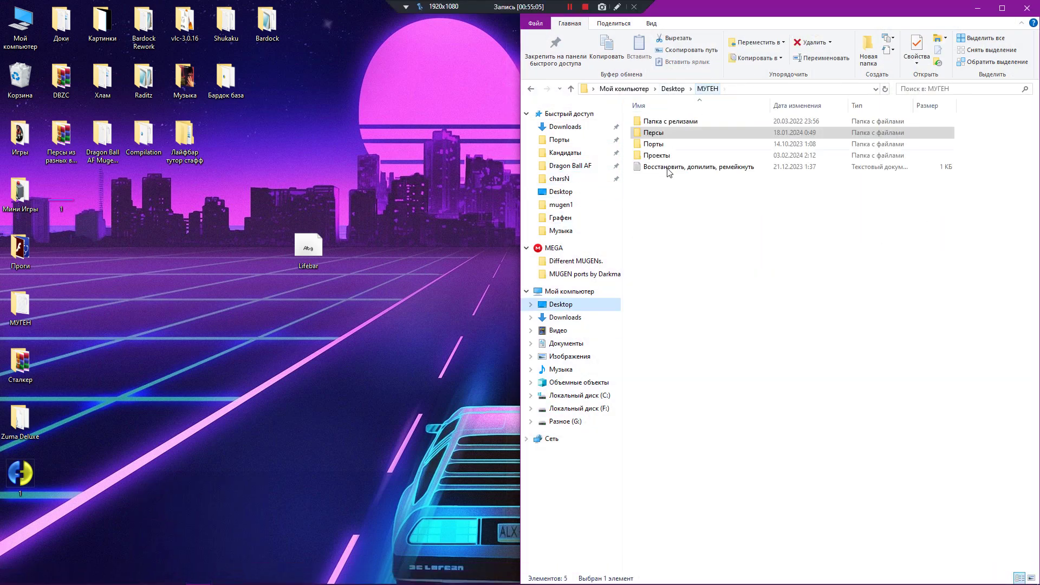
double_click(666, 156)
double_click(677, 123)
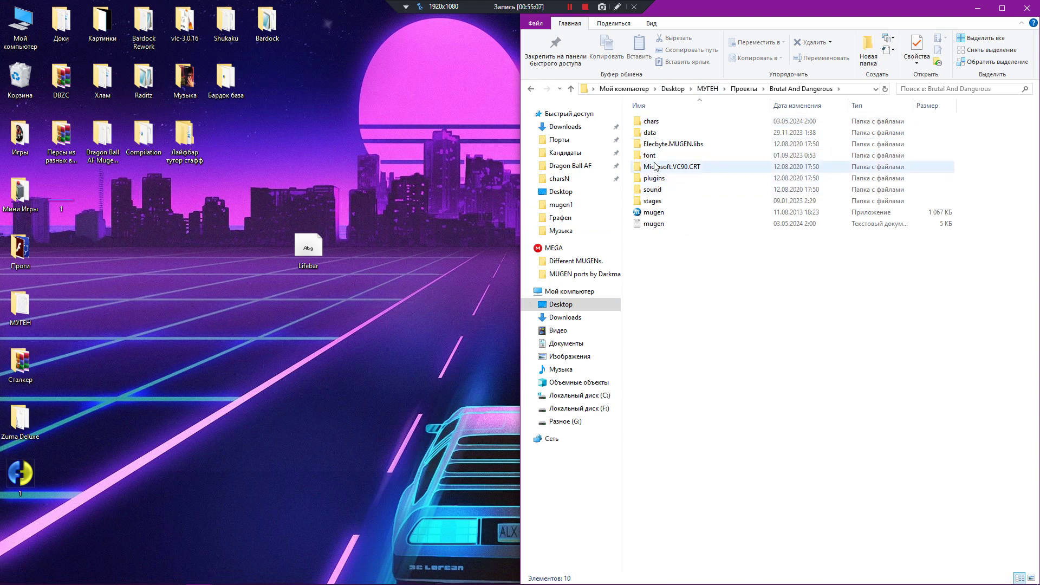
double_click(653, 154)
drag(309, 250, 688, 547)
Step: Open the Names DEF file in Notepad, review its font definition, and close it
click(653, 361)
double_click(653, 362)
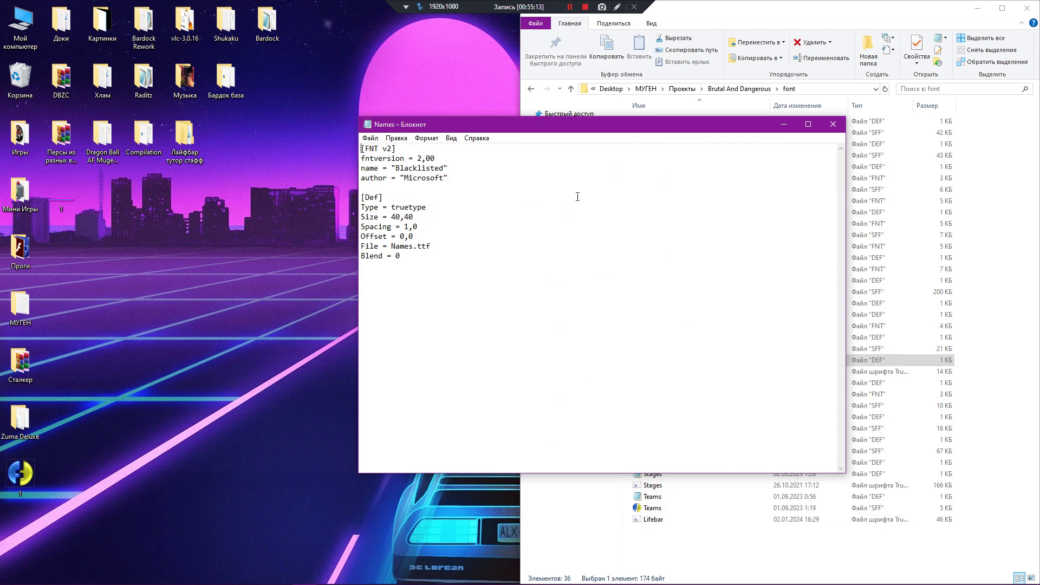
click(833, 124)
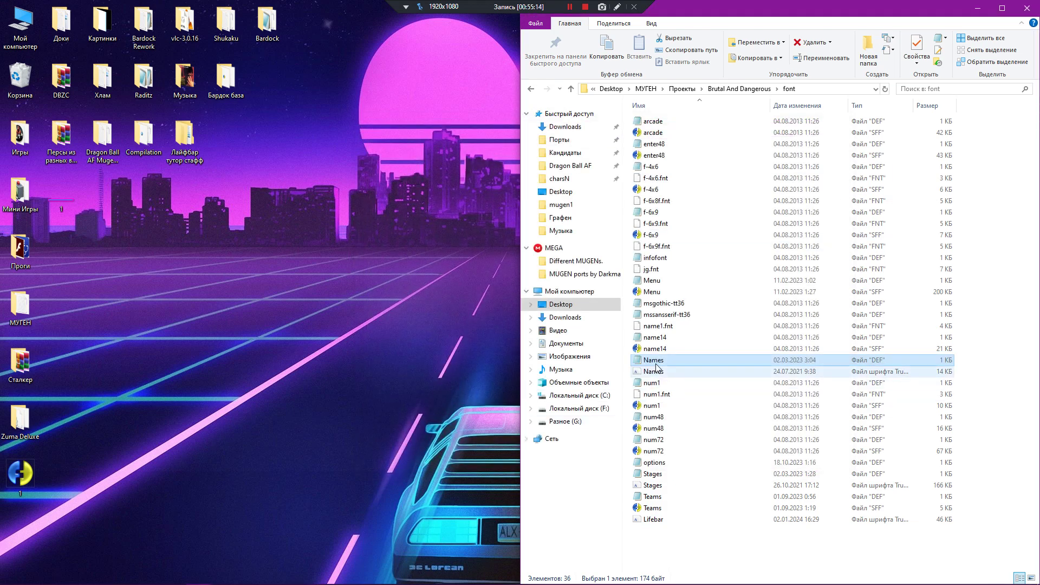
Step: Duplicate the Names DEF file in the font folder and rename the copy as Lifebar
right_click(657, 361)
click(710, 285)
right_click(664, 557)
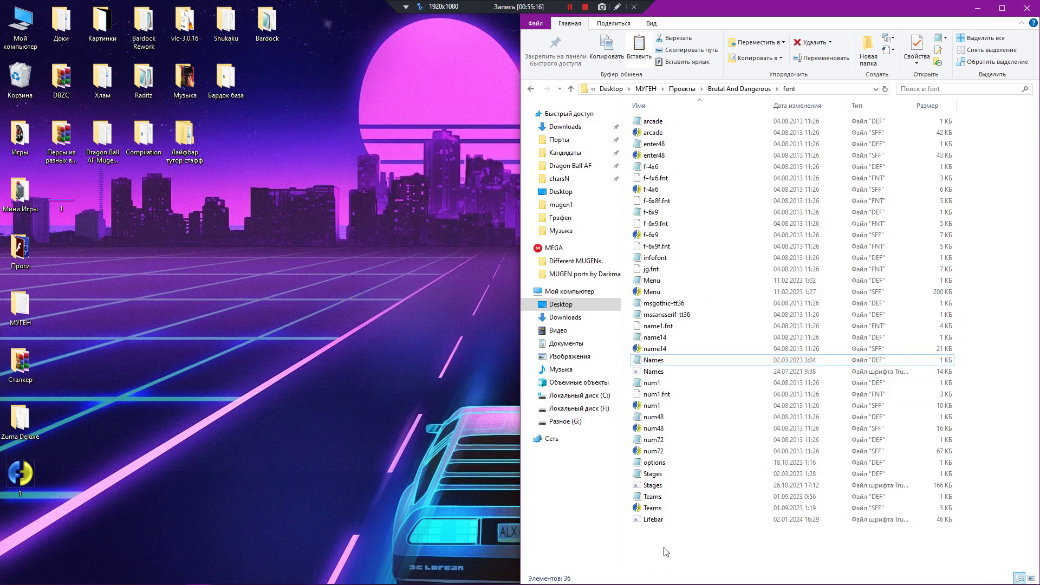
click(697, 468)
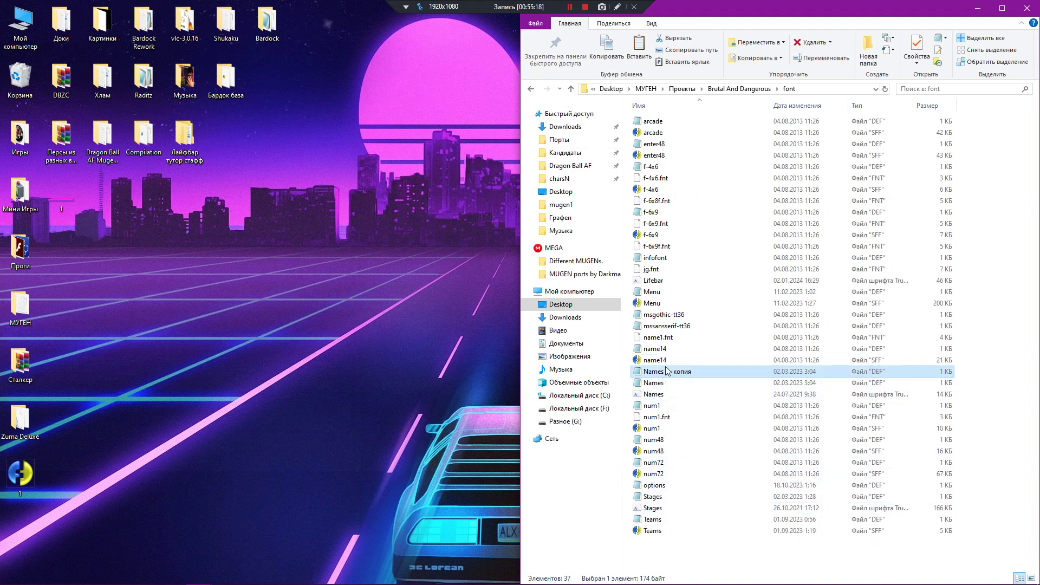
right_click(666, 372)
click(725, 350)
text(Lif)
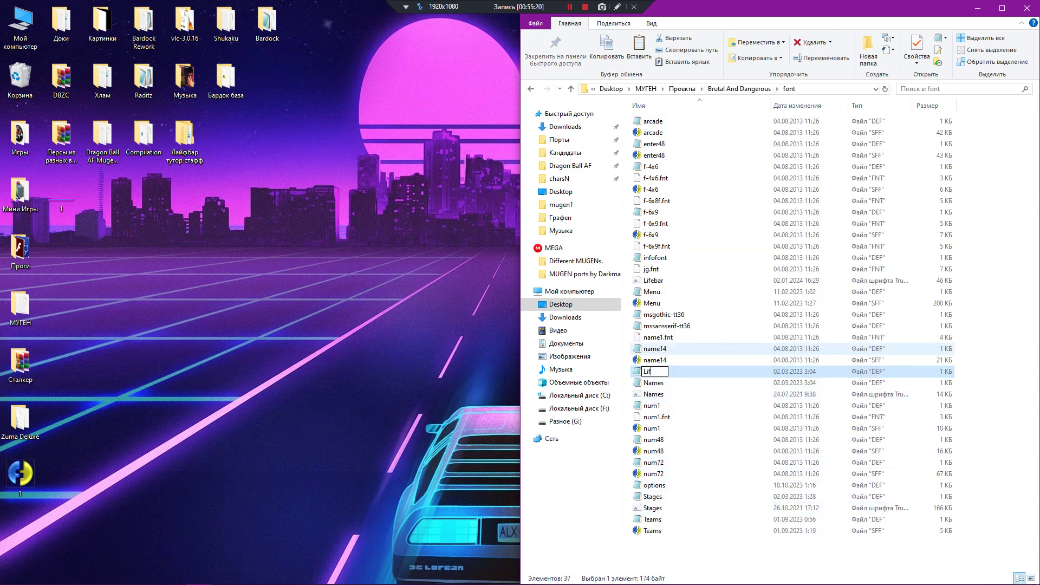
text(ebar)
key(Return)
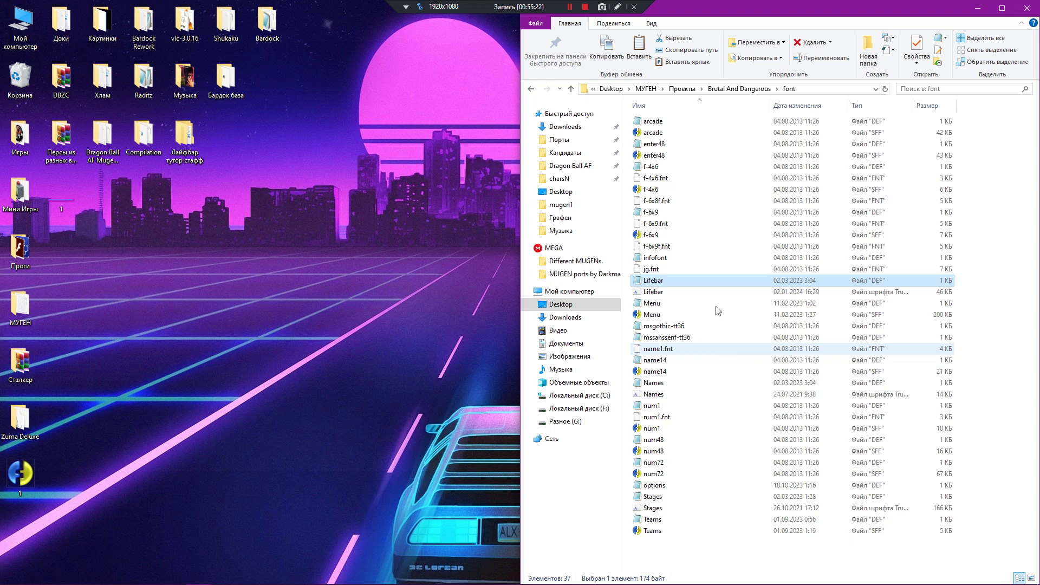
Step: Open the Lifebar DEF file in Notepad and look up the deleted font archive's name in the Recycle Bin
double_click(654, 280)
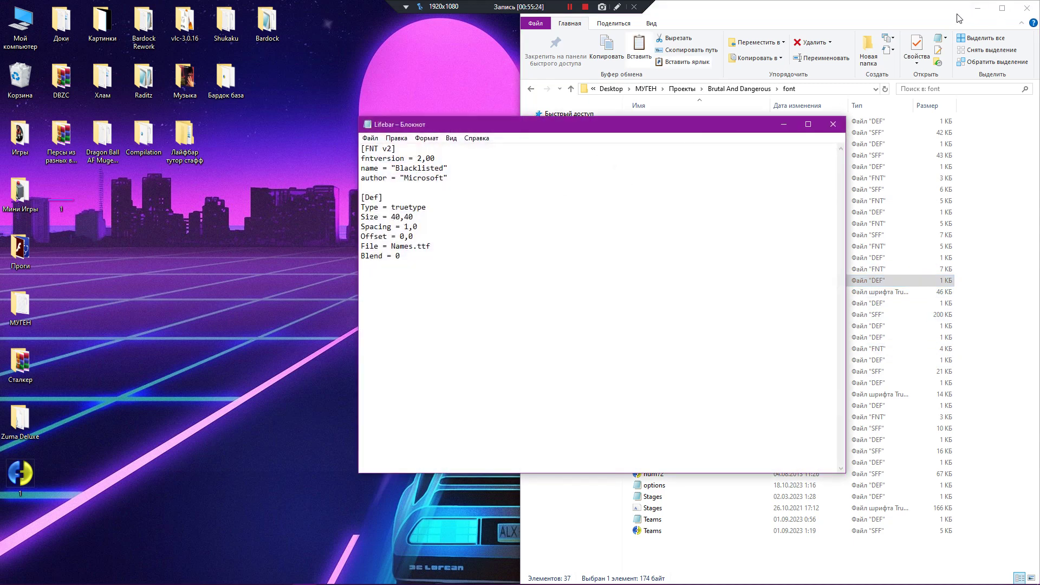
drag(728, 126, 0, 145)
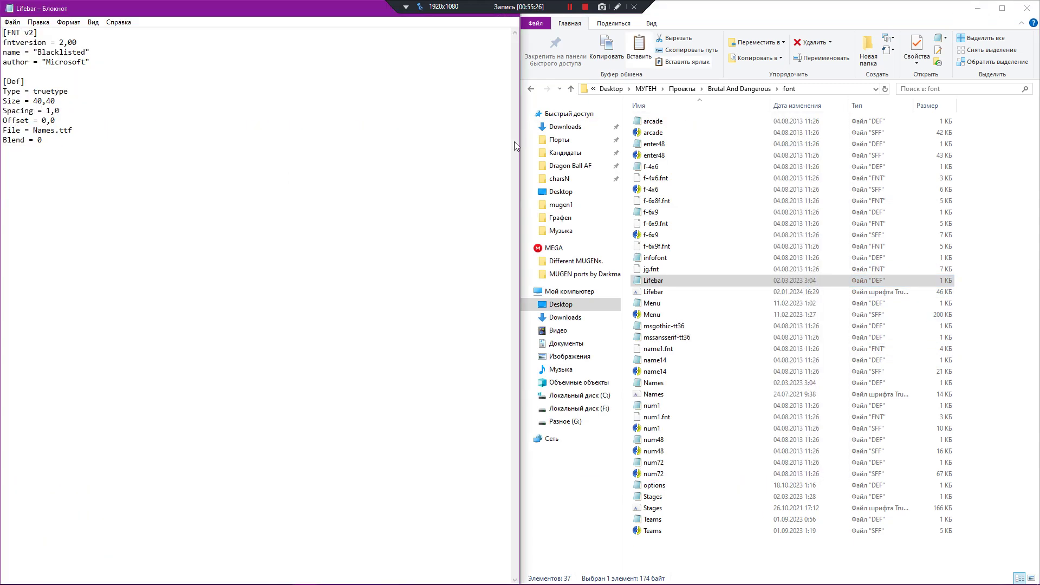
click(979, 10)
right_click(729, 195)
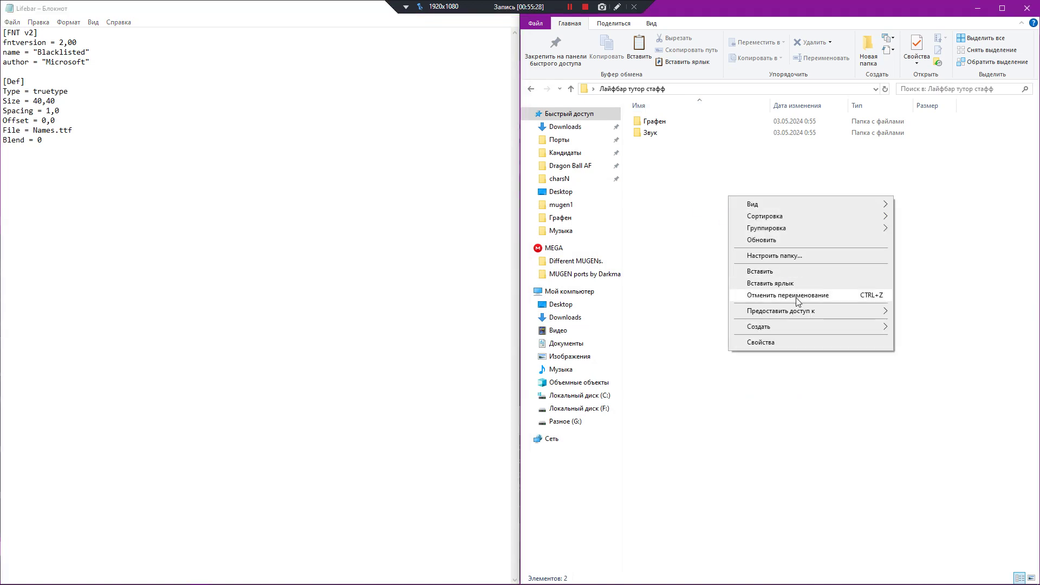
drag(302, 11, 707, 134)
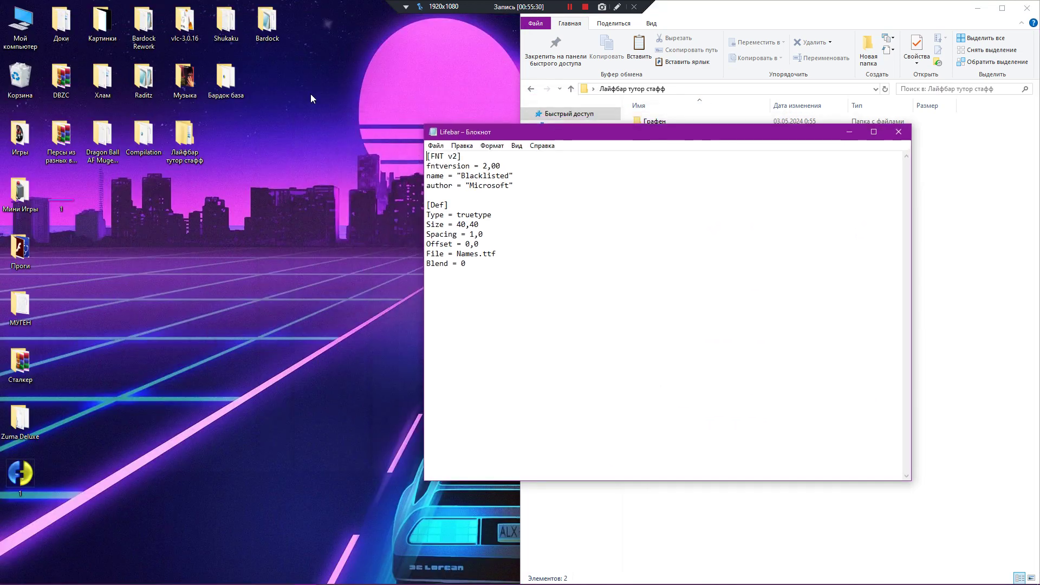
double_click(15, 77)
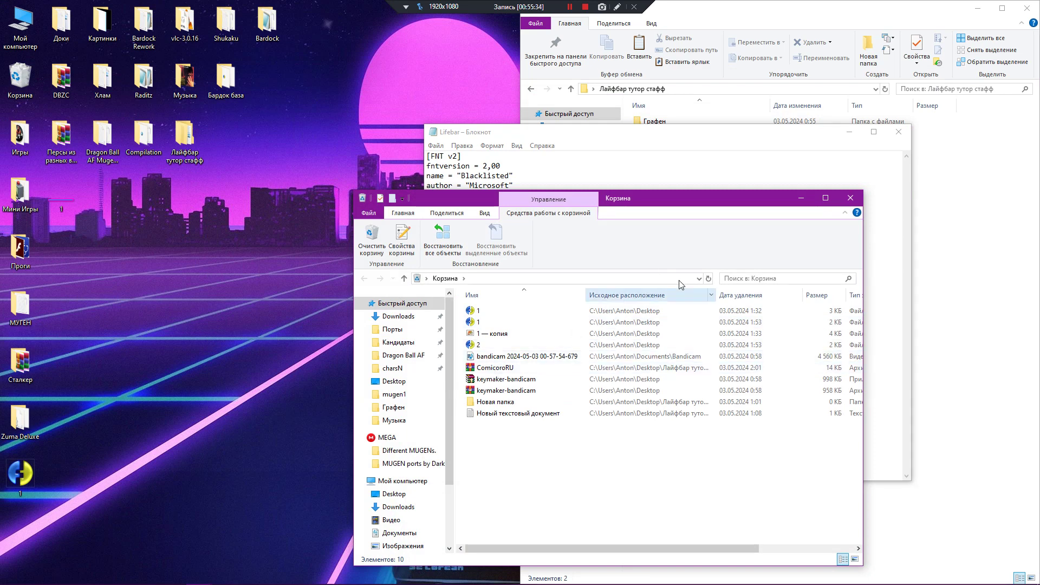
click(801, 198)
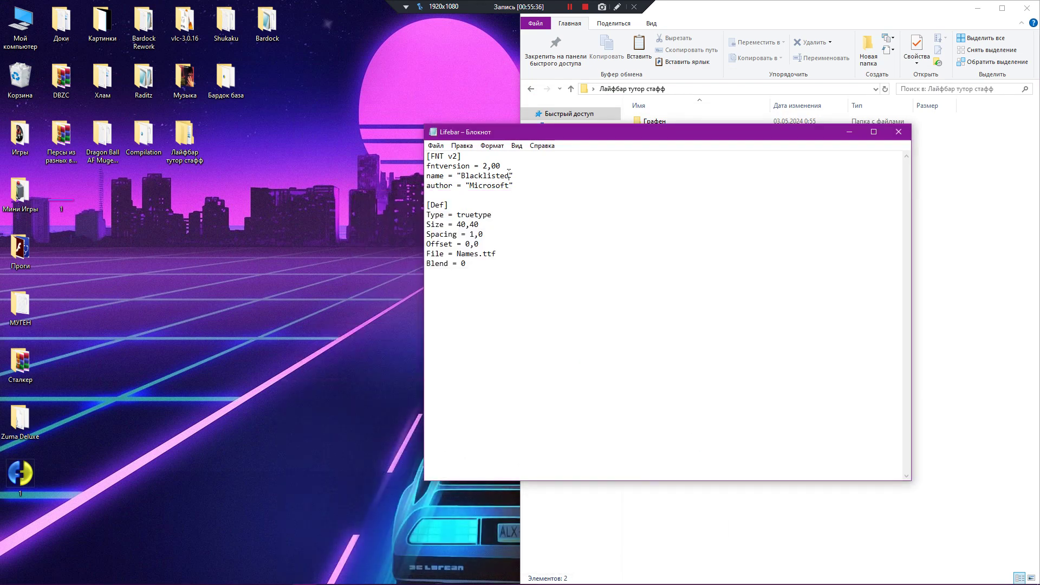
Step: Set the font name to "Comicoro" and the font file to Lifebar.ttf, save the Lifebar DEF file, and close it
drag(509, 176, 464, 175)
text(Cop)
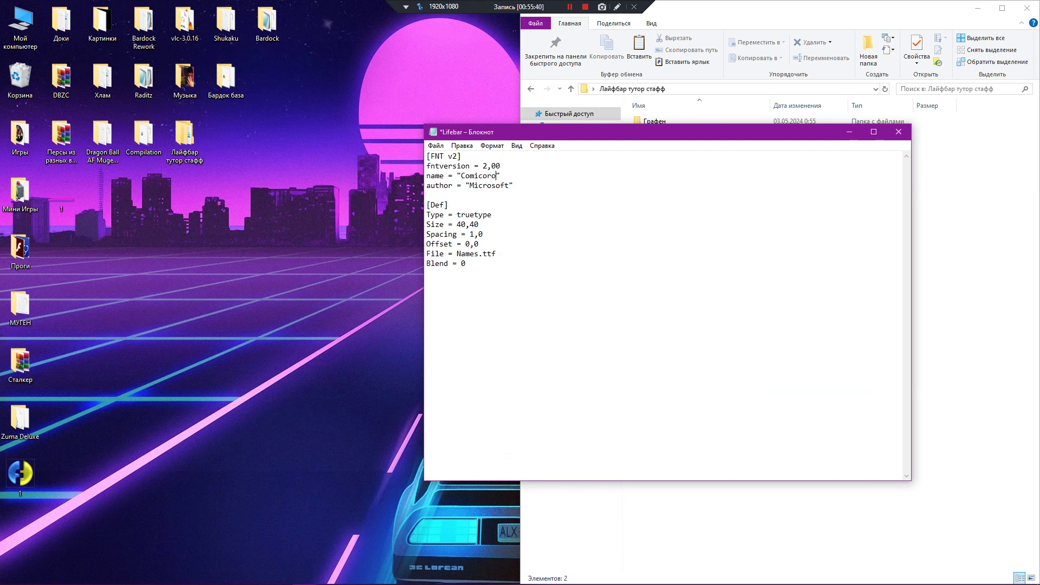
key(ctrl+s)
drag(480, 254, 458, 255)
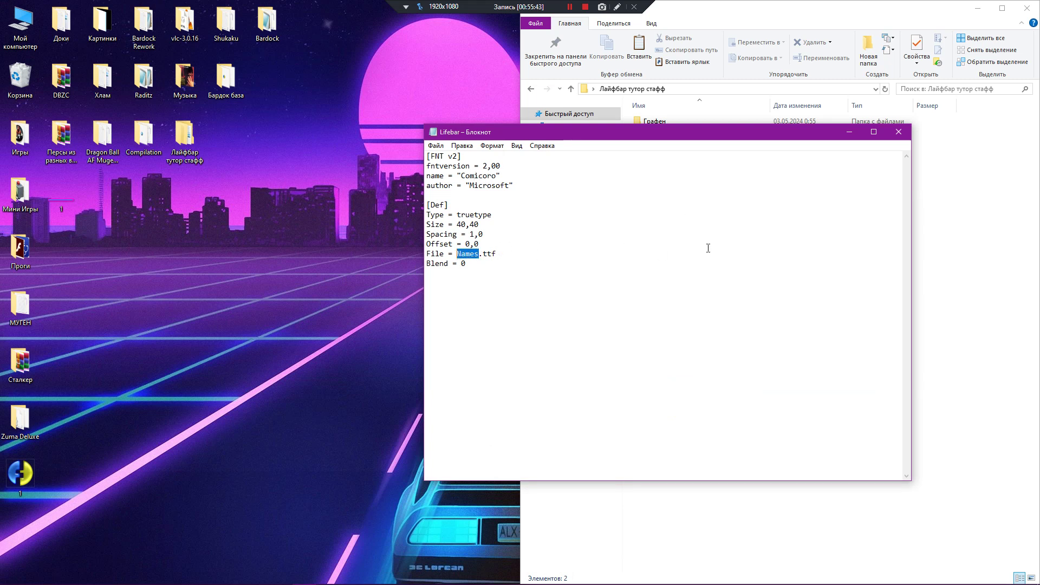
text(Lifebar)
key(ctrl+s)
click(899, 132)
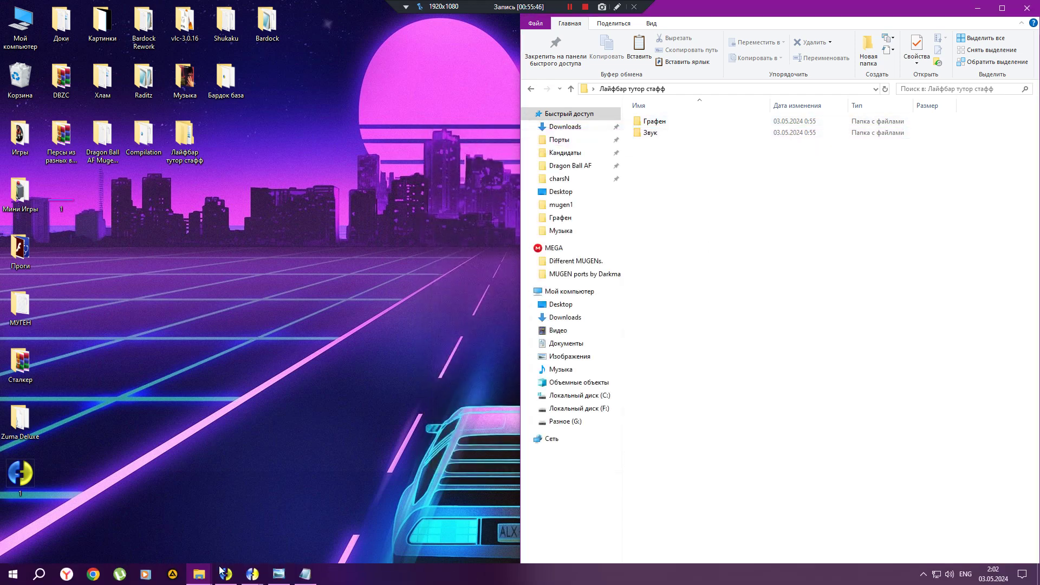
Step: Close the Recycle Bin window and bring the project's font folder back up
mouse_move(199, 574)
mouse_move(243, 518)
mouse_move(187, 523)
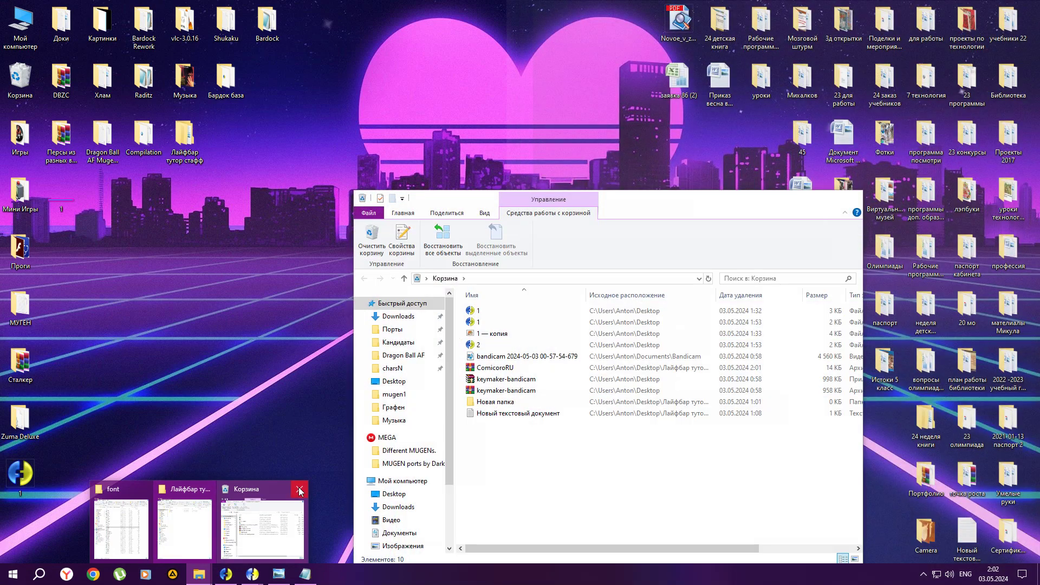
click(301, 489)
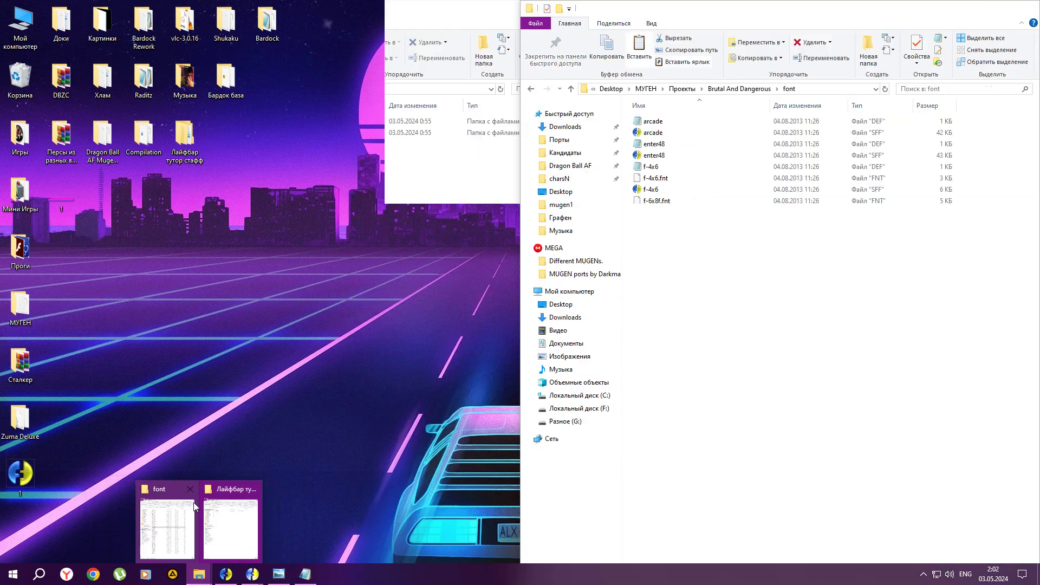
click(194, 506)
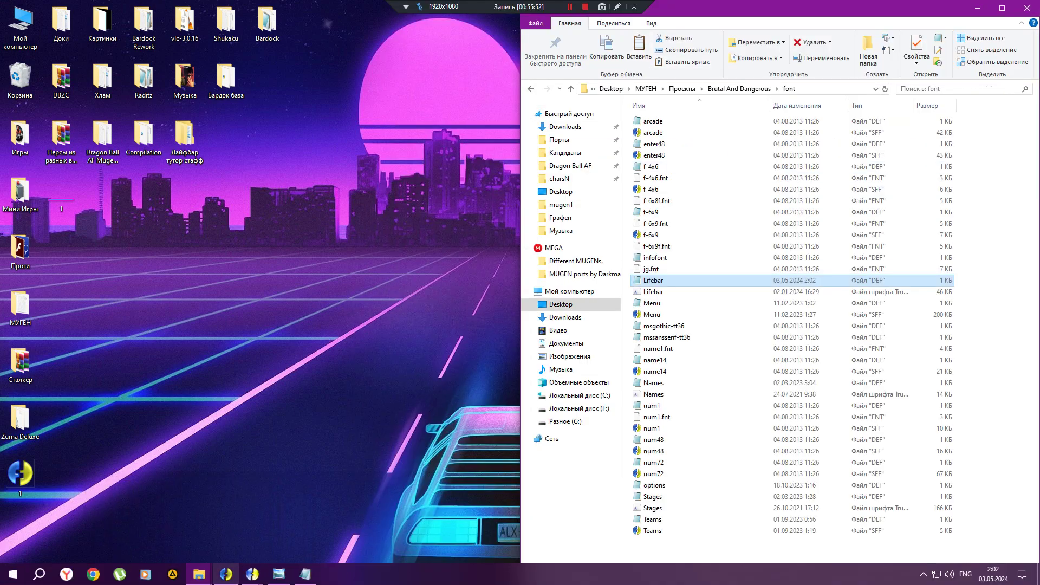
Step: In Fighter Factory's lifebar definitions, copy the font4 line in the Files section into a fifth font entry for the Lifebar DEF file and save
mouse_move(225, 574)
click(223, 510)
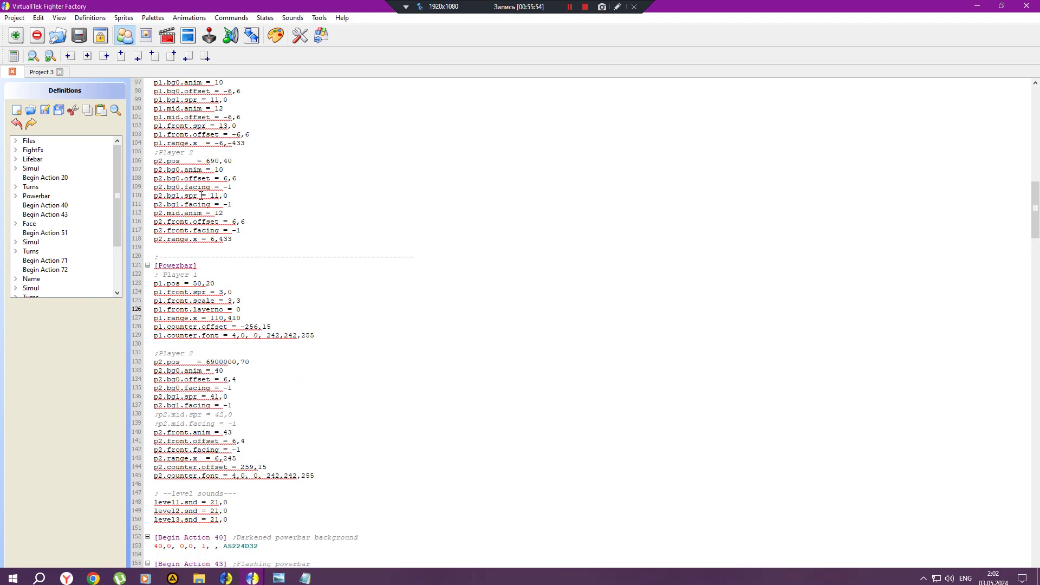
scroll(201, 196, up, 20)
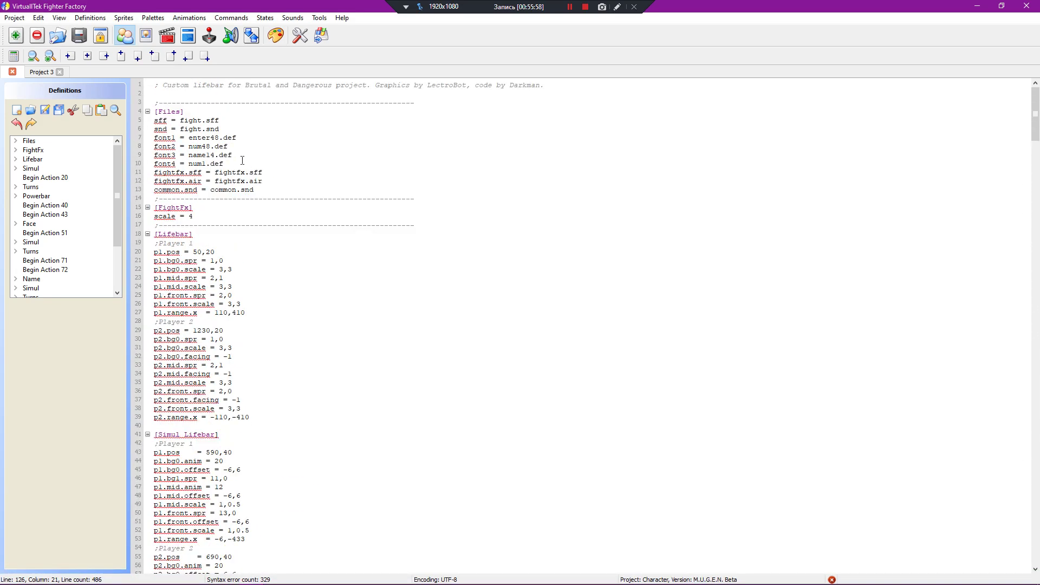
triple_click(225, 163)
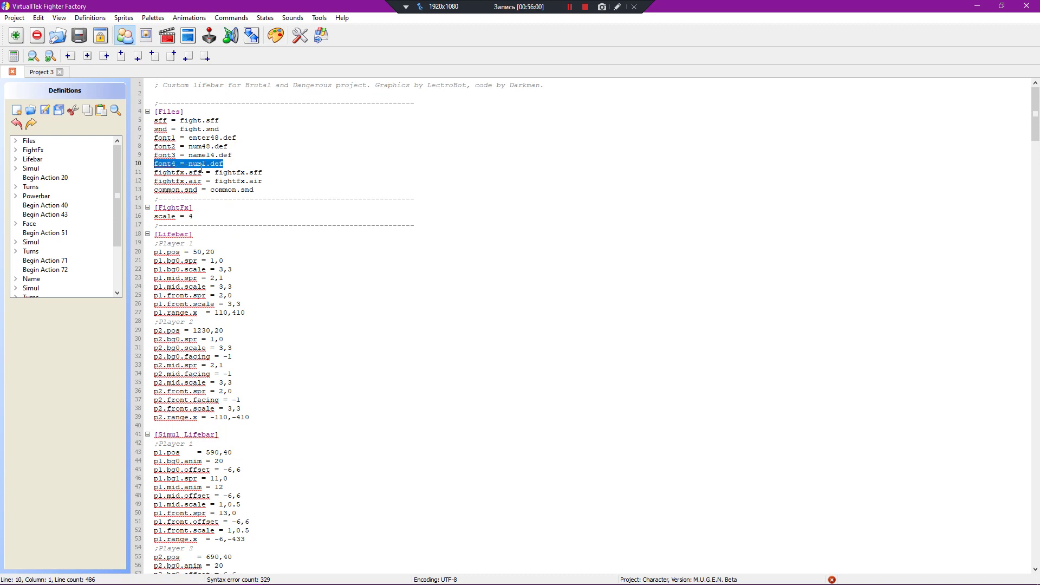
key(ctrl+c)
click(233, 165)
key(Return)
key(ctrl+v)
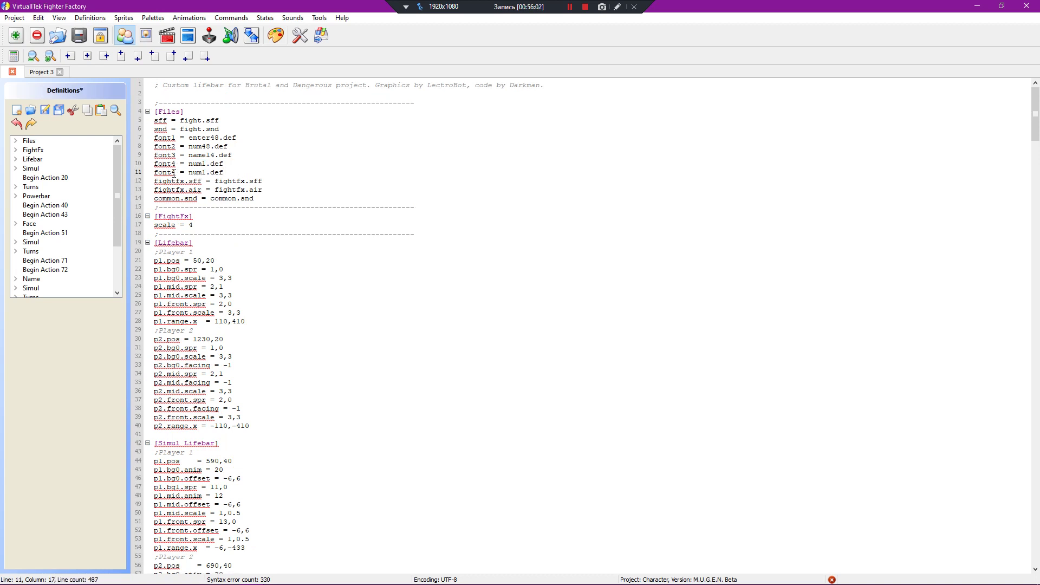
drag(176, 173, 188, 174)
text(Lifebar)
click(45, 110)
Step: Set Player 1's counter font in the Powerbar section to 5,0,0, removing the color values, and save the definitions
scroll(309, 286, down, 20)
click(54, 197)
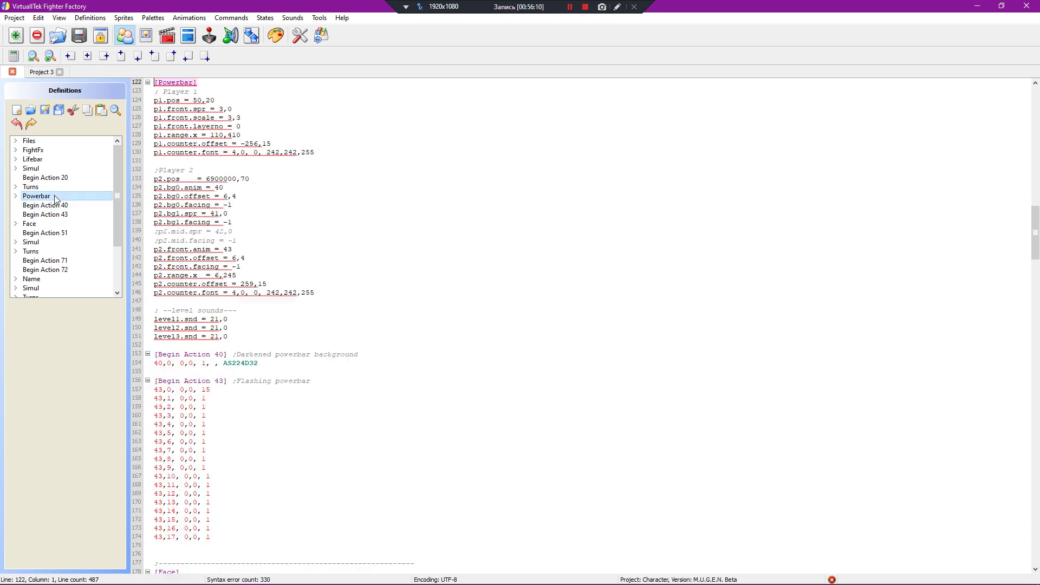
double_click(234, 153)
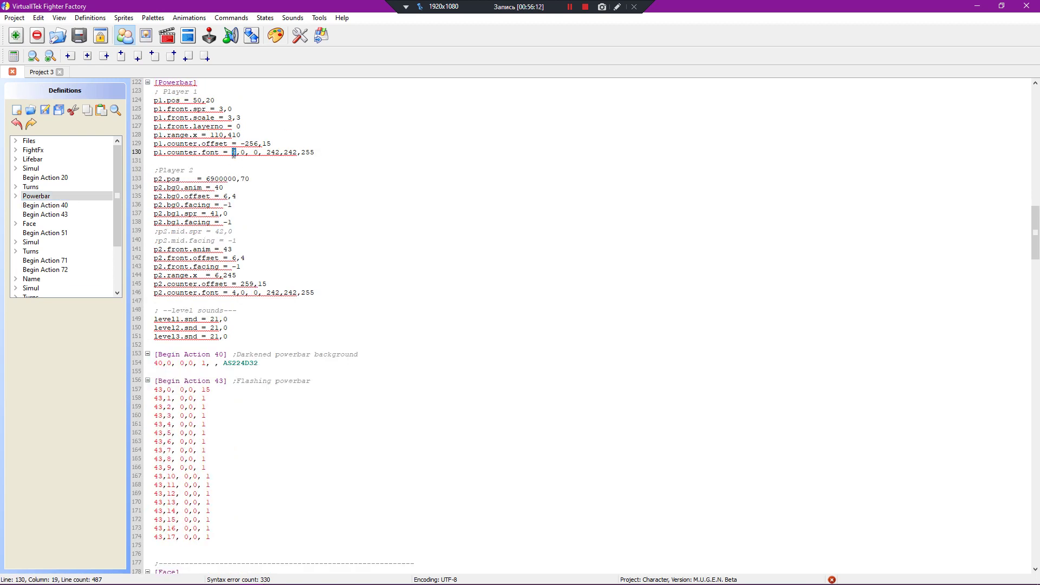
text(5)
key(BackSpace)
drag(311, 154, 253, 153)
key(BackSpace)
key(ctrl+s)
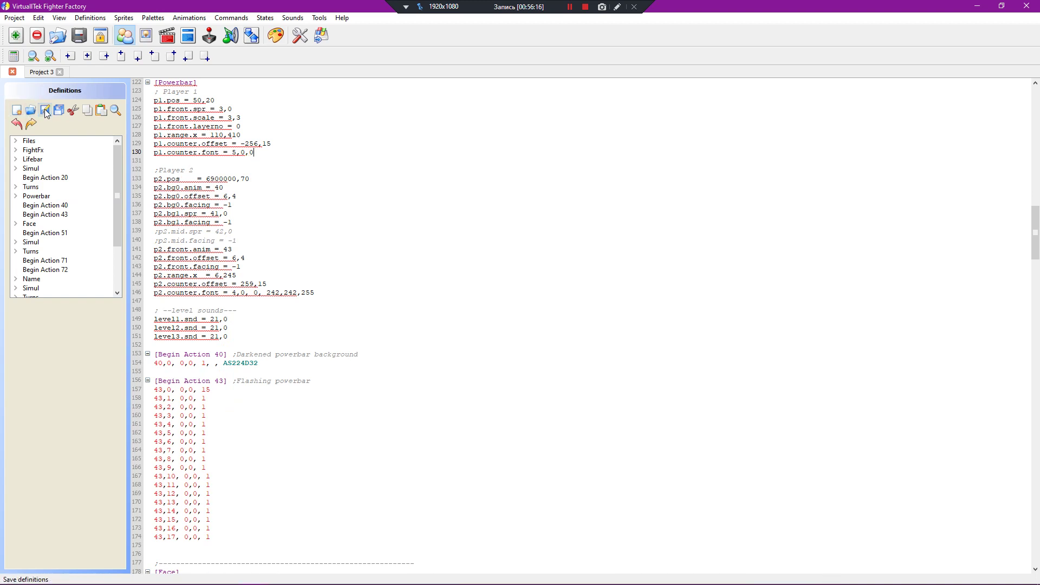
Step: Check Player 1's power counter in a M.U.G.E.N test fight, then close the game and return to the lifebar definitions
click(200, 575)
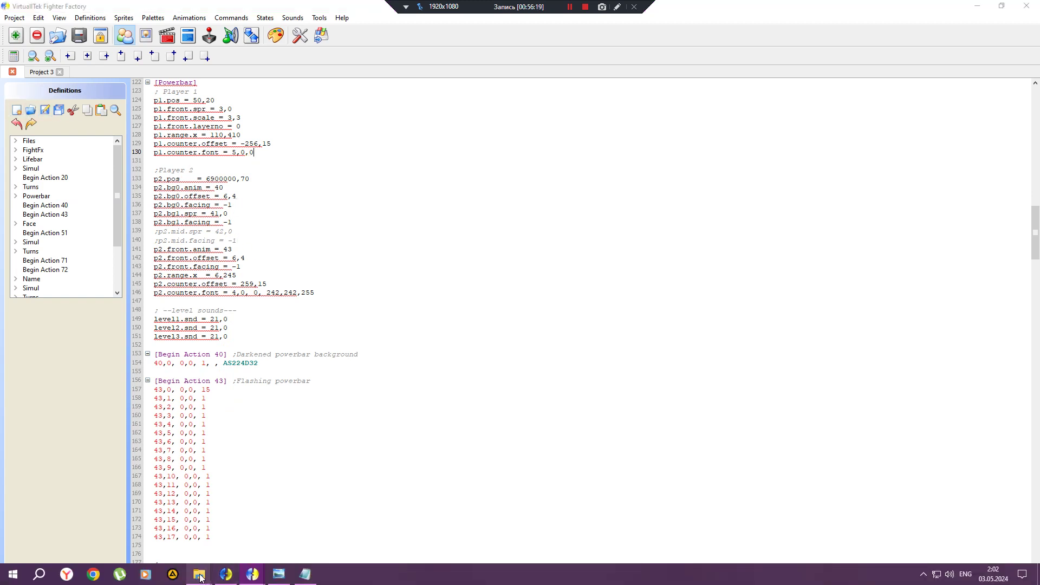
click(227, 575)
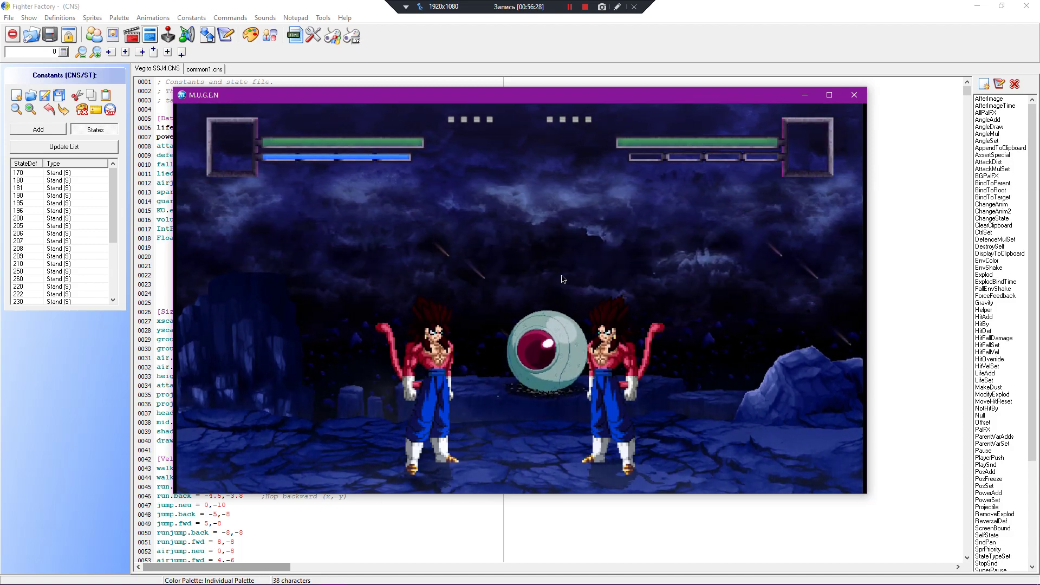
key(Escape)
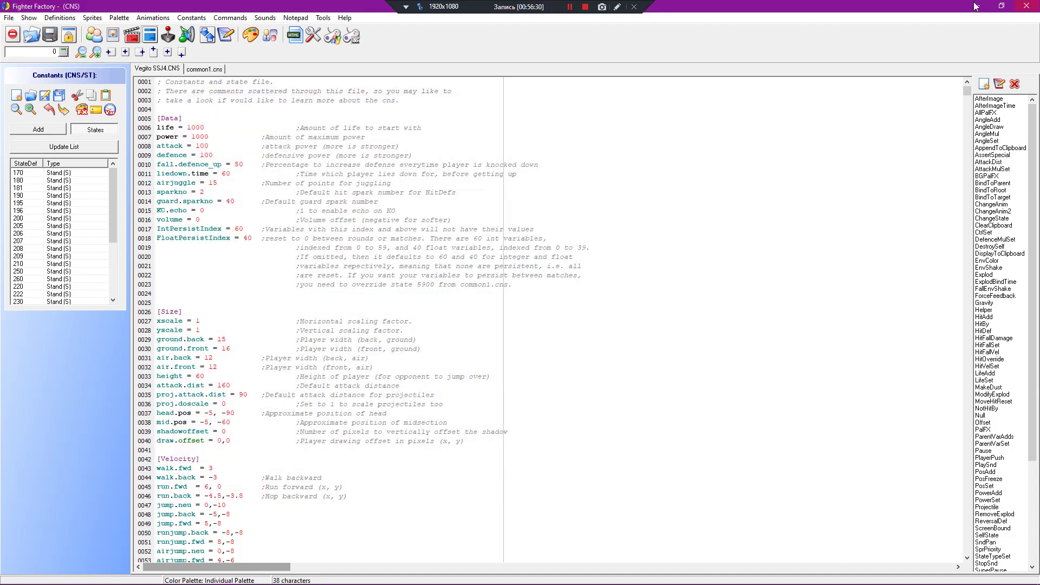
click(978, 6)
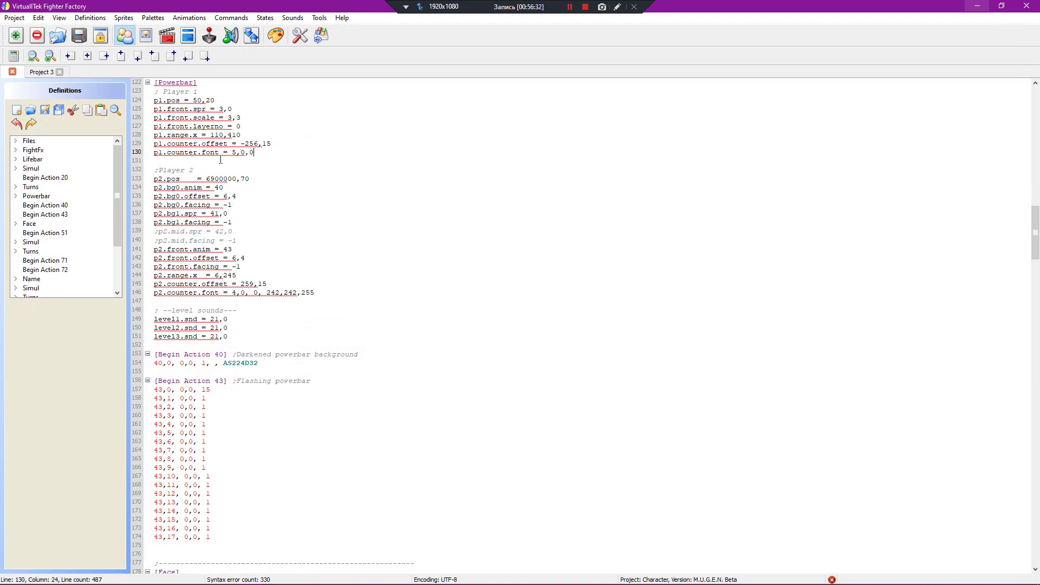
Step: Set Player 1's Powerbar counter offset to 0,0, save, and check its position in a M.U.G.E.N test fight
drag(259, 144, 242, 144)
text(5)
key(ctrl+s)
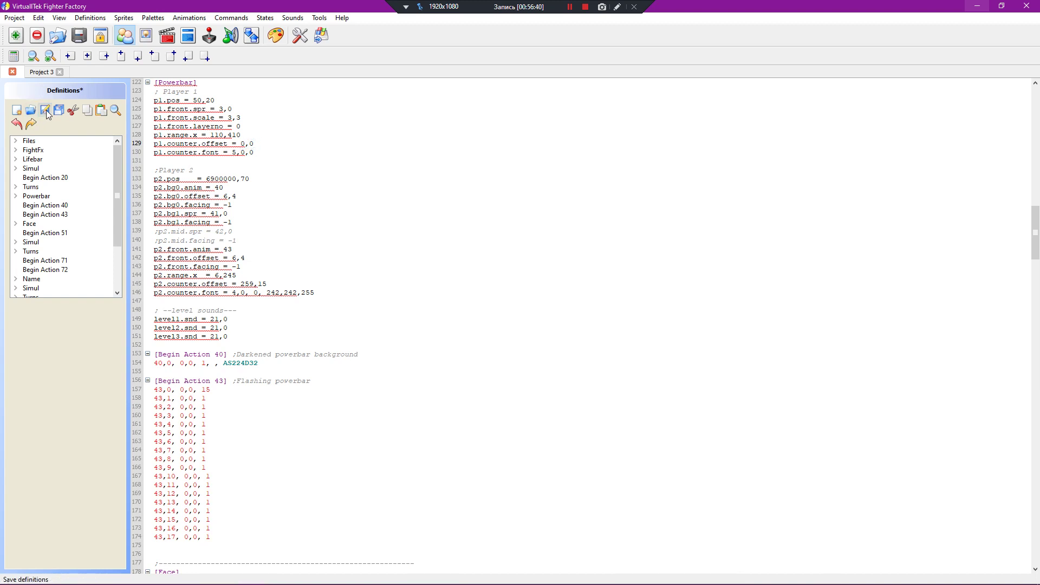
click(247, 575)
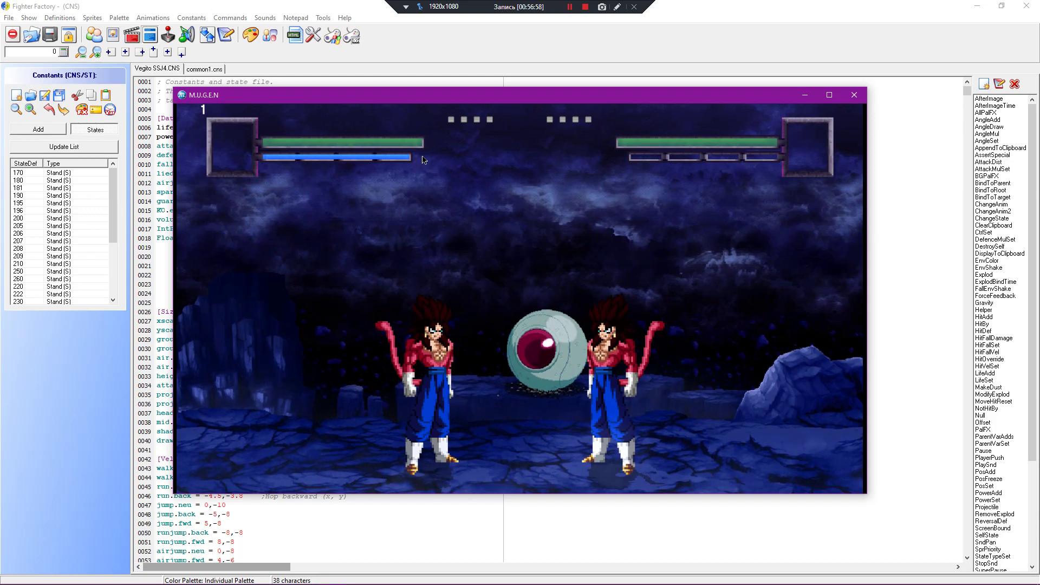
key(Escape)
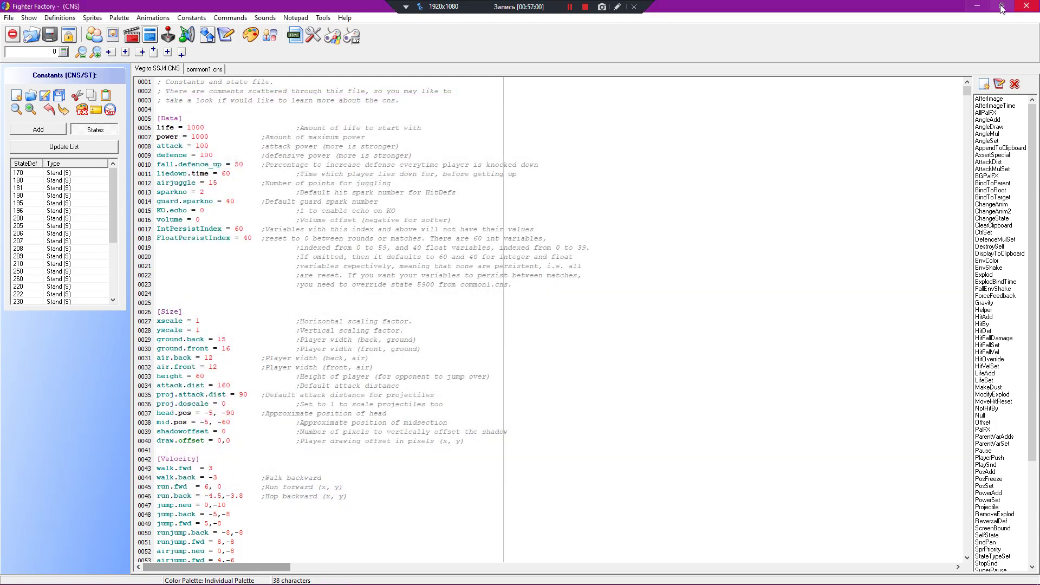
Step: Set Player 1's Powerbar counter offset to 200,100 and save the definitions
click(978, 7)
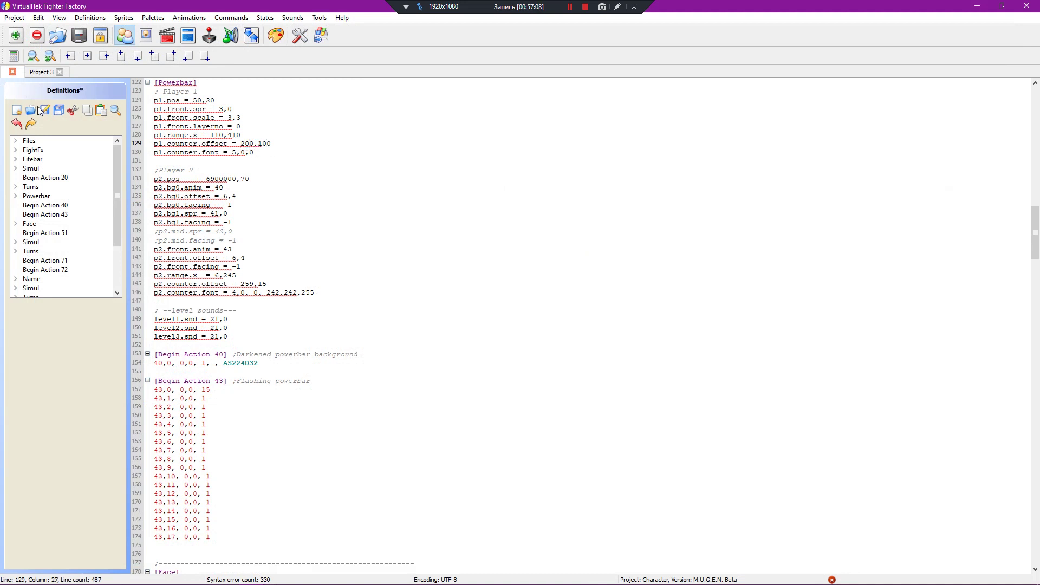
mouse_move(199, 574)
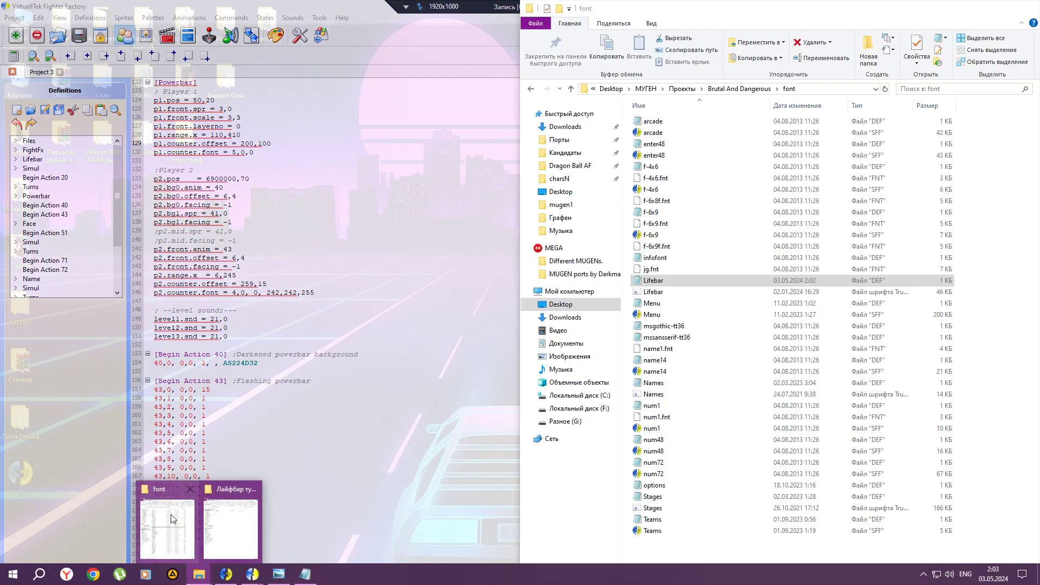